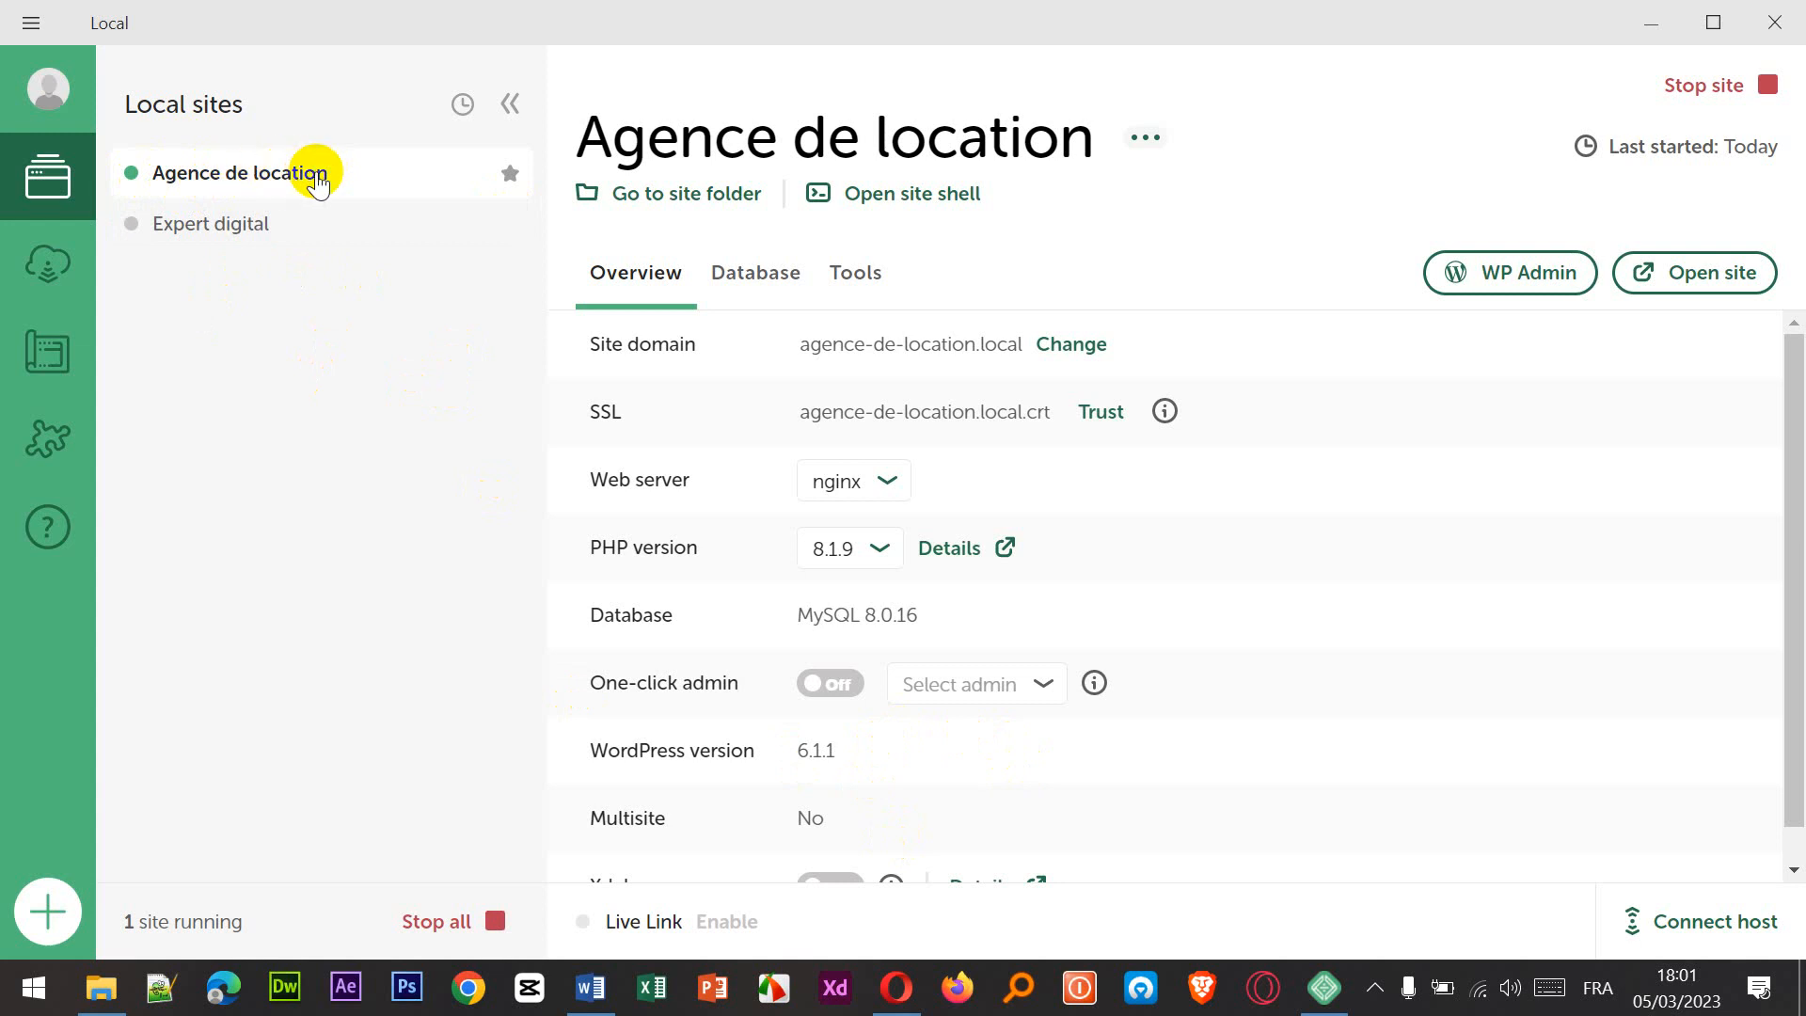
- Open the WordPress admin of the "Agence de location" site in the browser and load its public site in a second tab
{"action": "left_click", "coordinate": [1490, 282]}
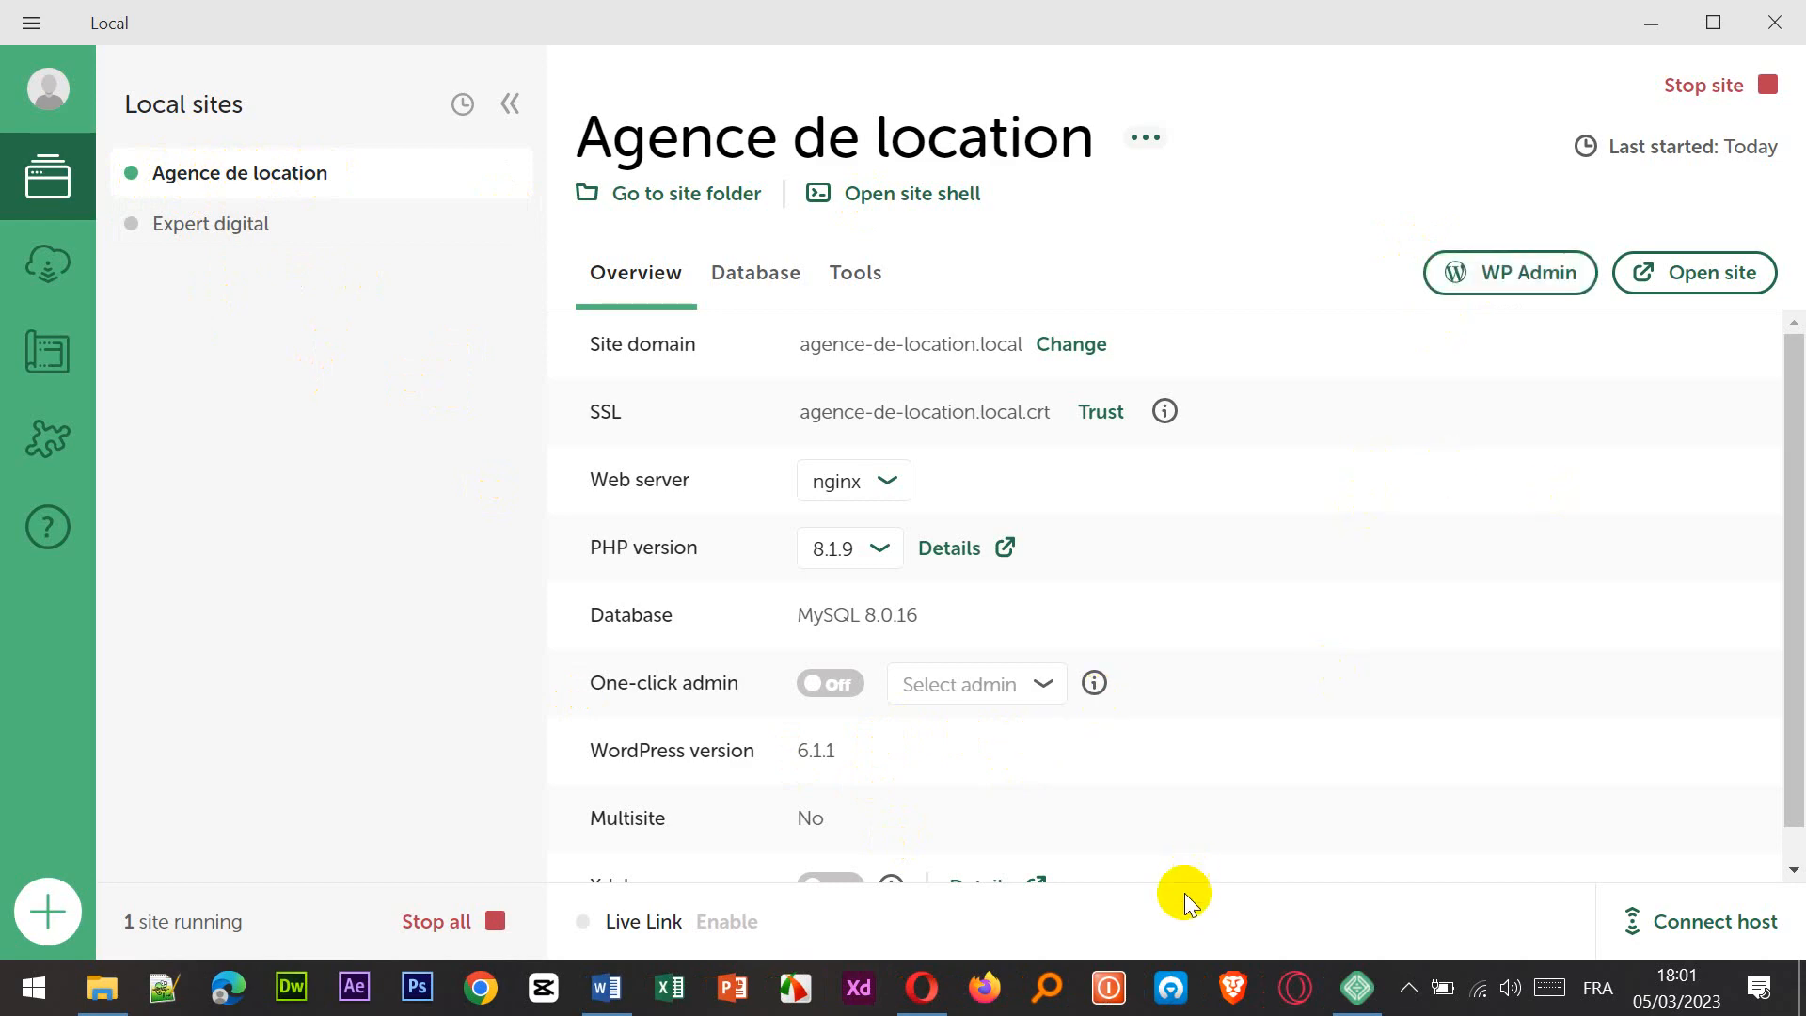
{"action": "left_click", "coordinate": [922, 987]}
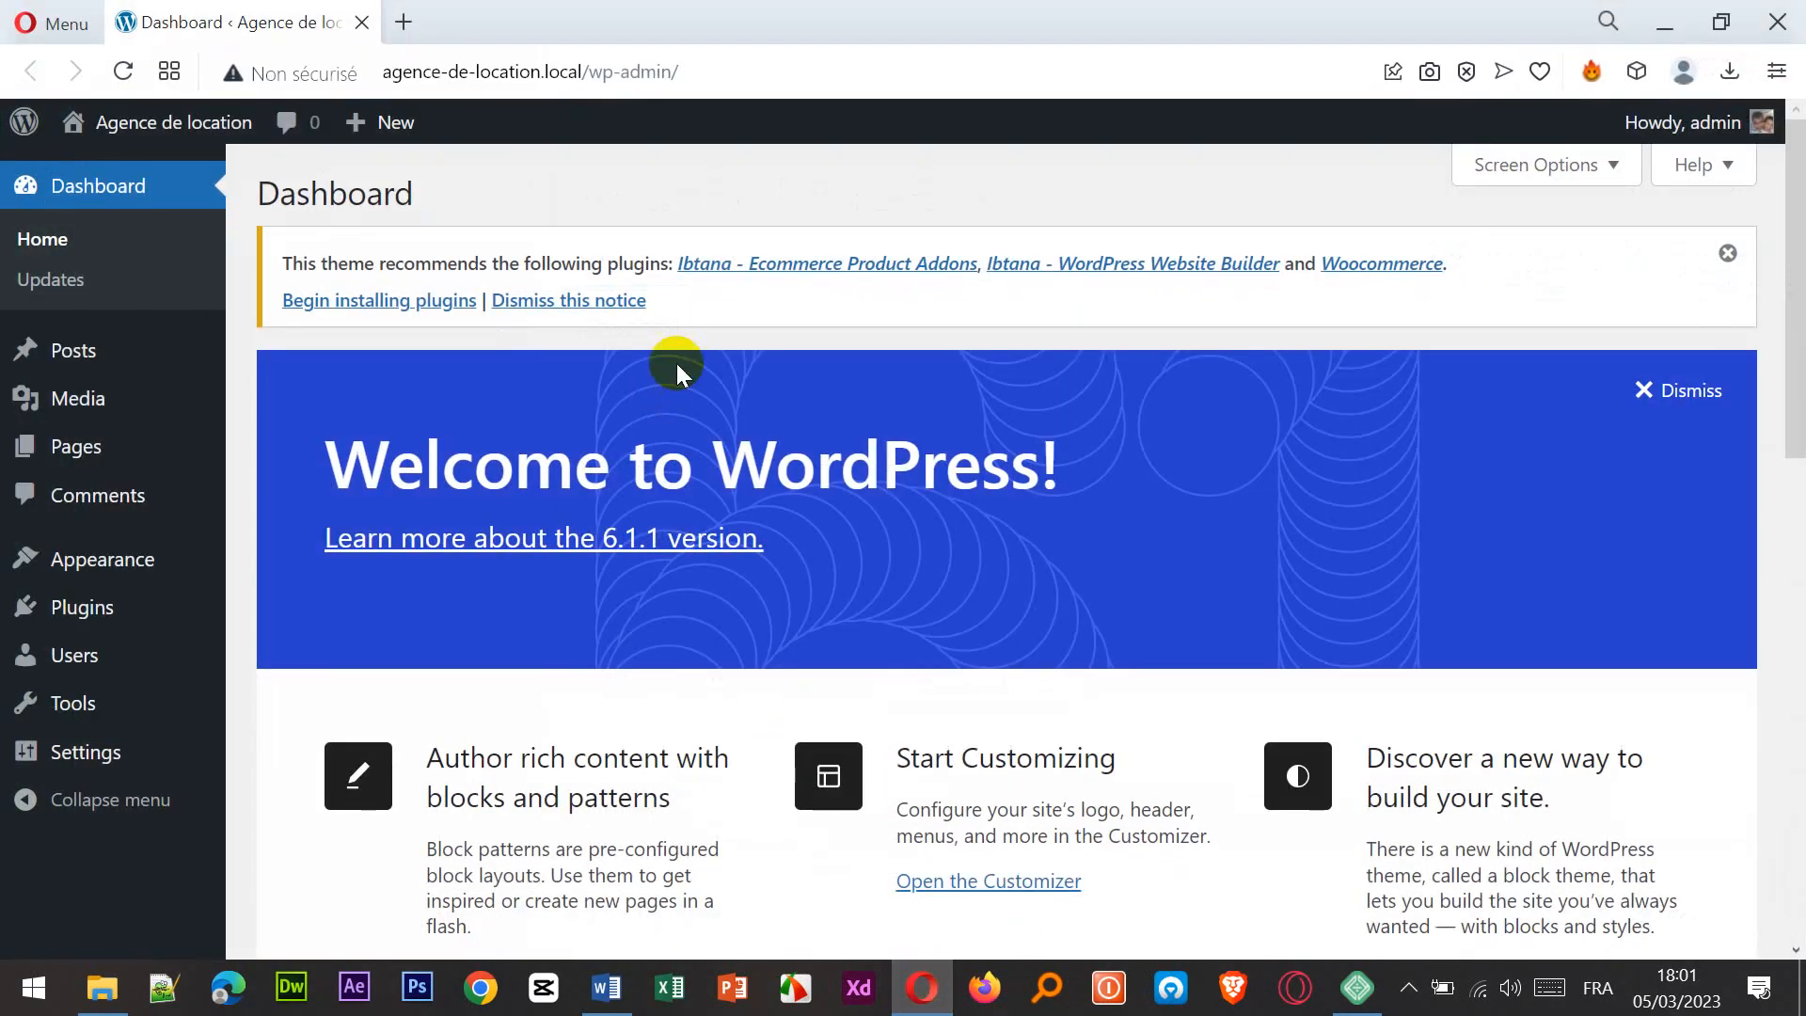
{"action": "mouse_move", "coordinate": [148, 127]}
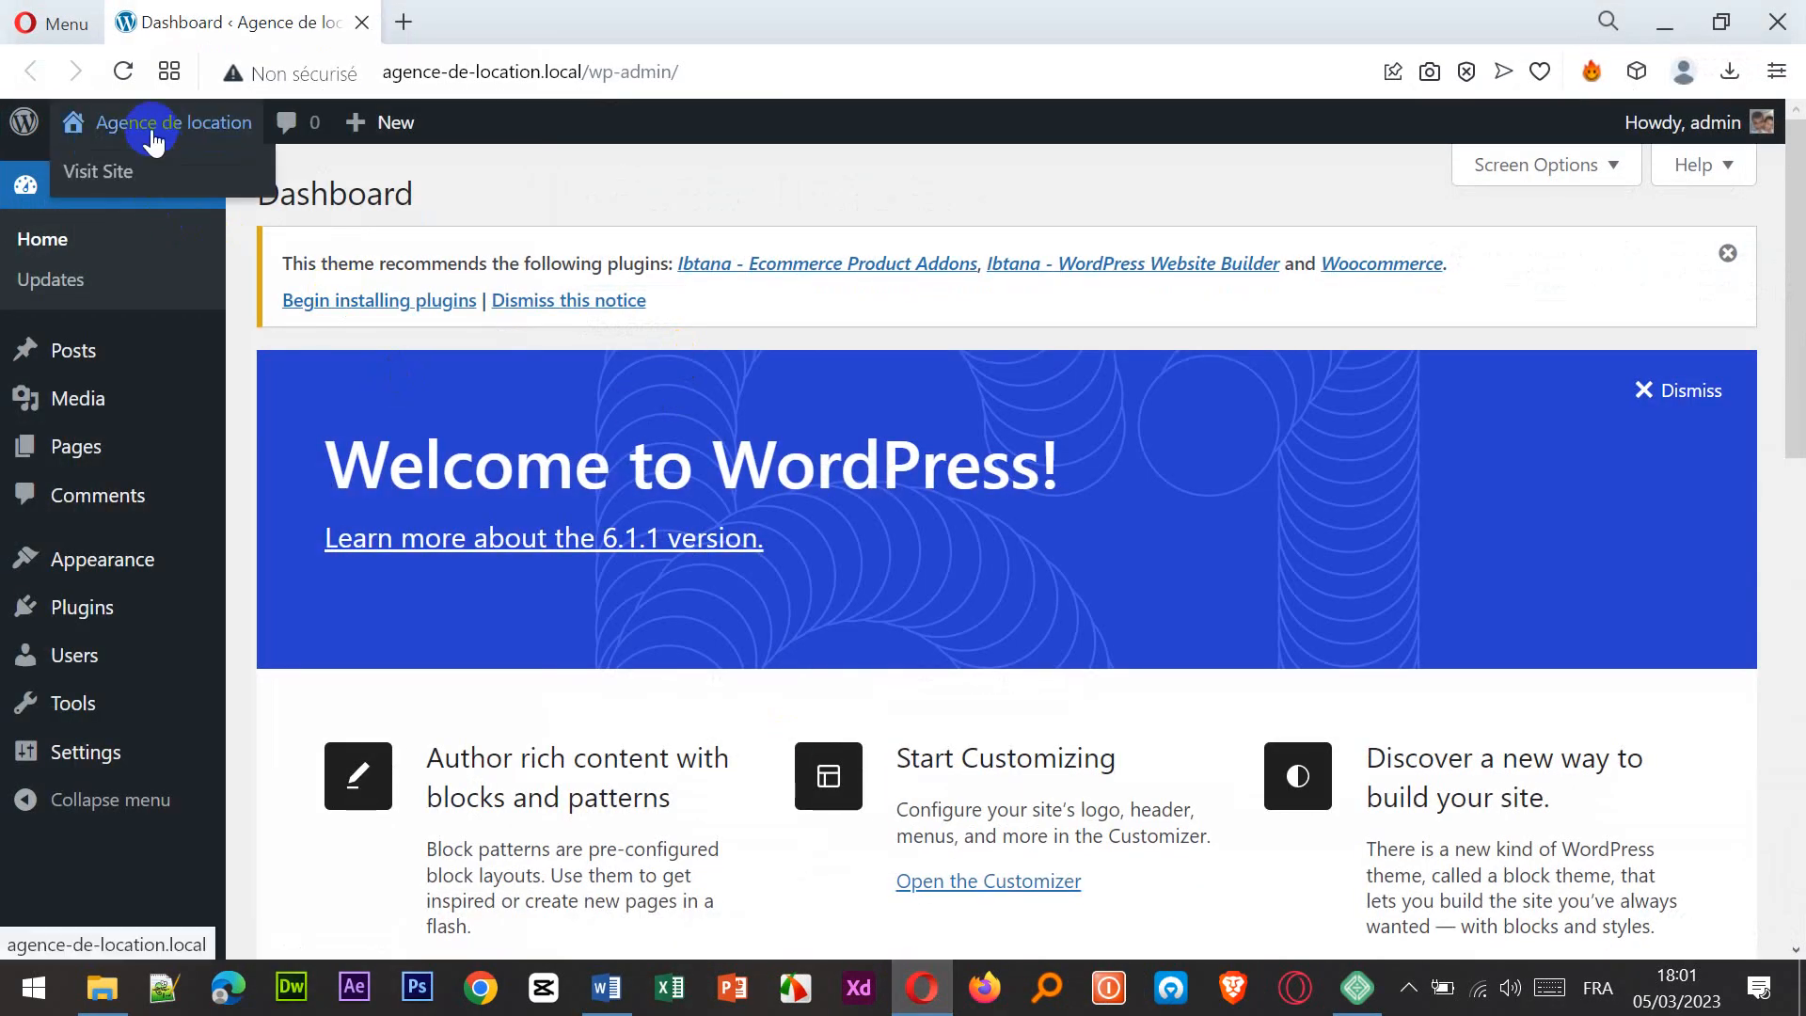
{"action": "right_click", "coordinate": [107, 174]}
{"action": "left_click", "coordinate": [129, 198]}
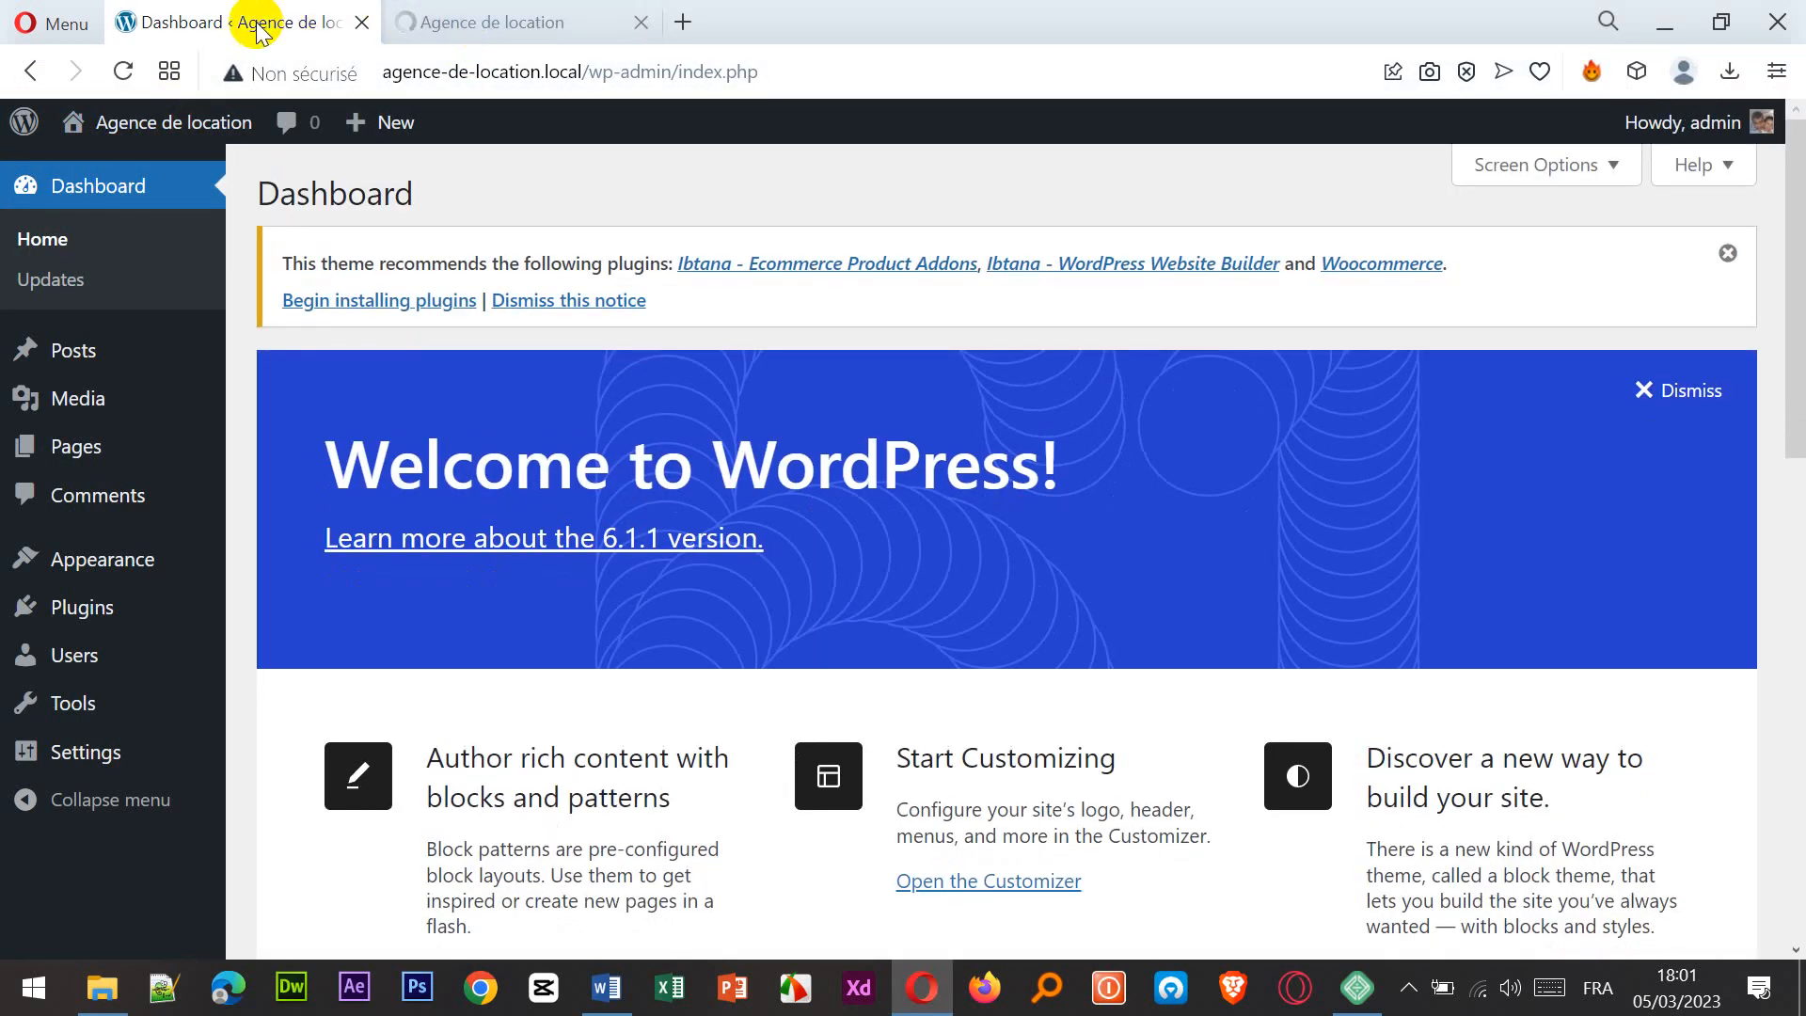
{"action": "left_click", "coordinate": [527, 21]}
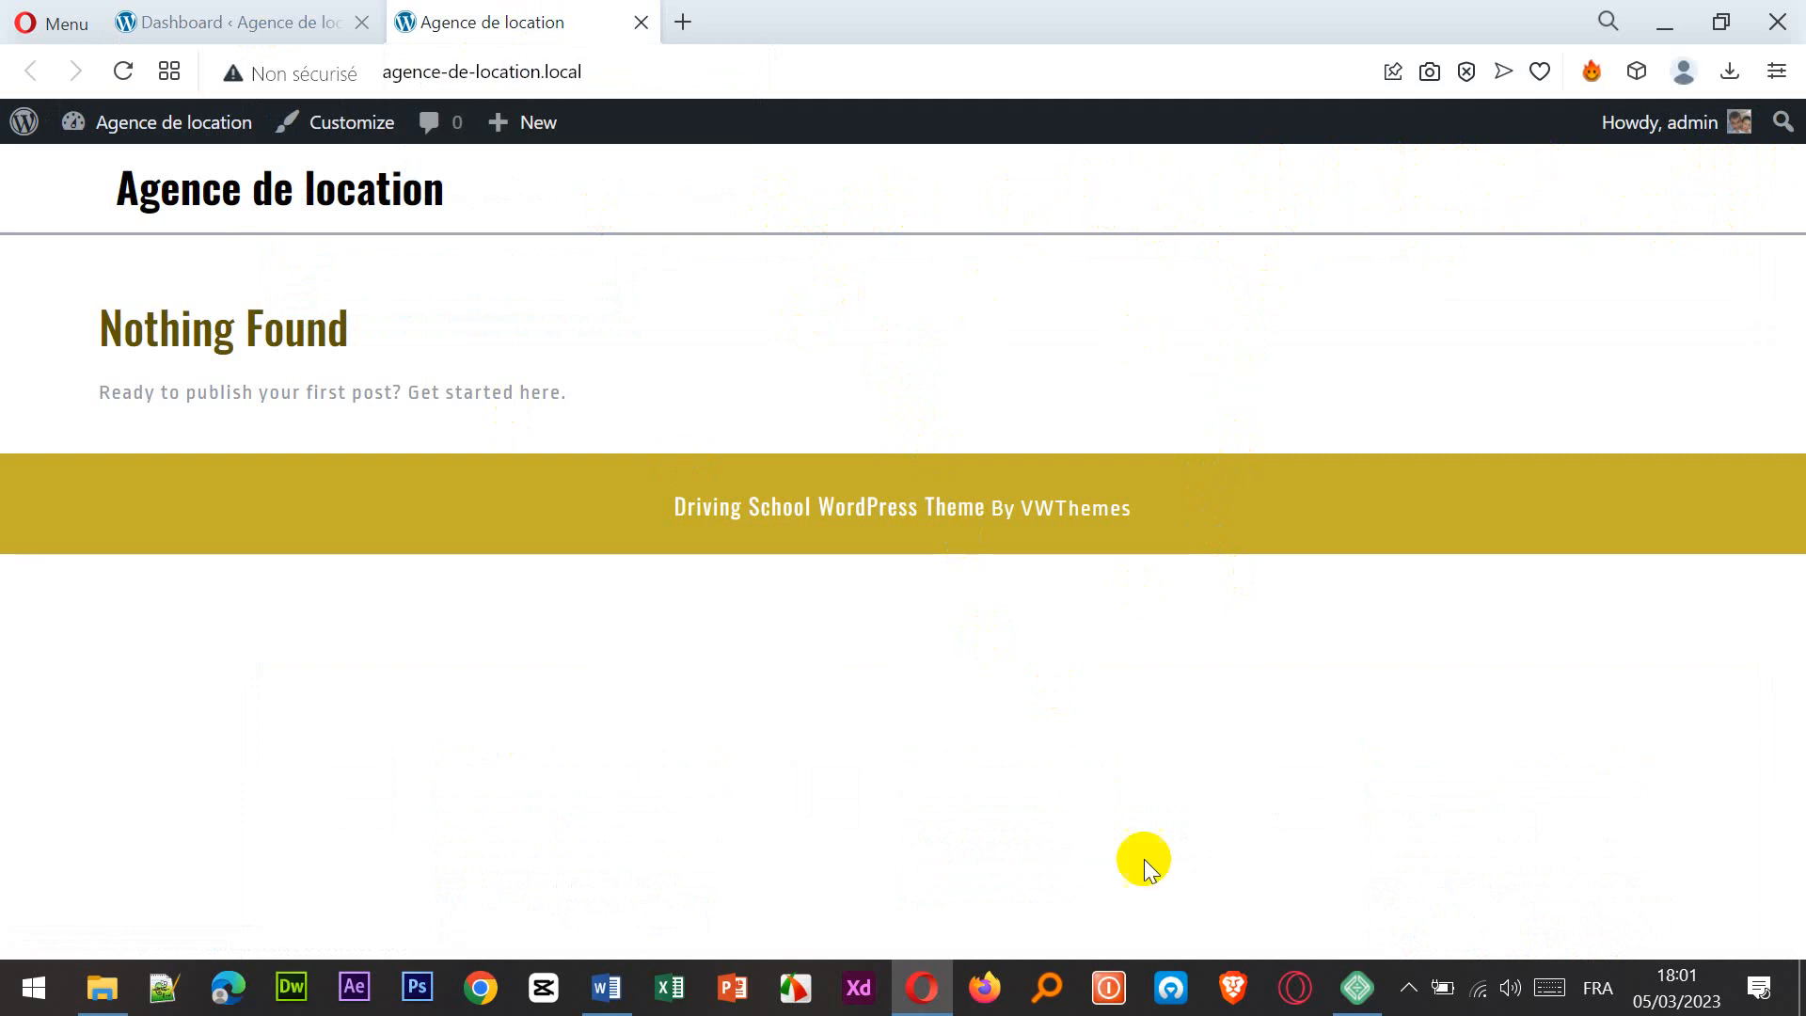
- Switch to données.docx in Word, examine the list of planned menu entries, and return to the browser
{"action": "left_click", "coordinate": [606, 987]}
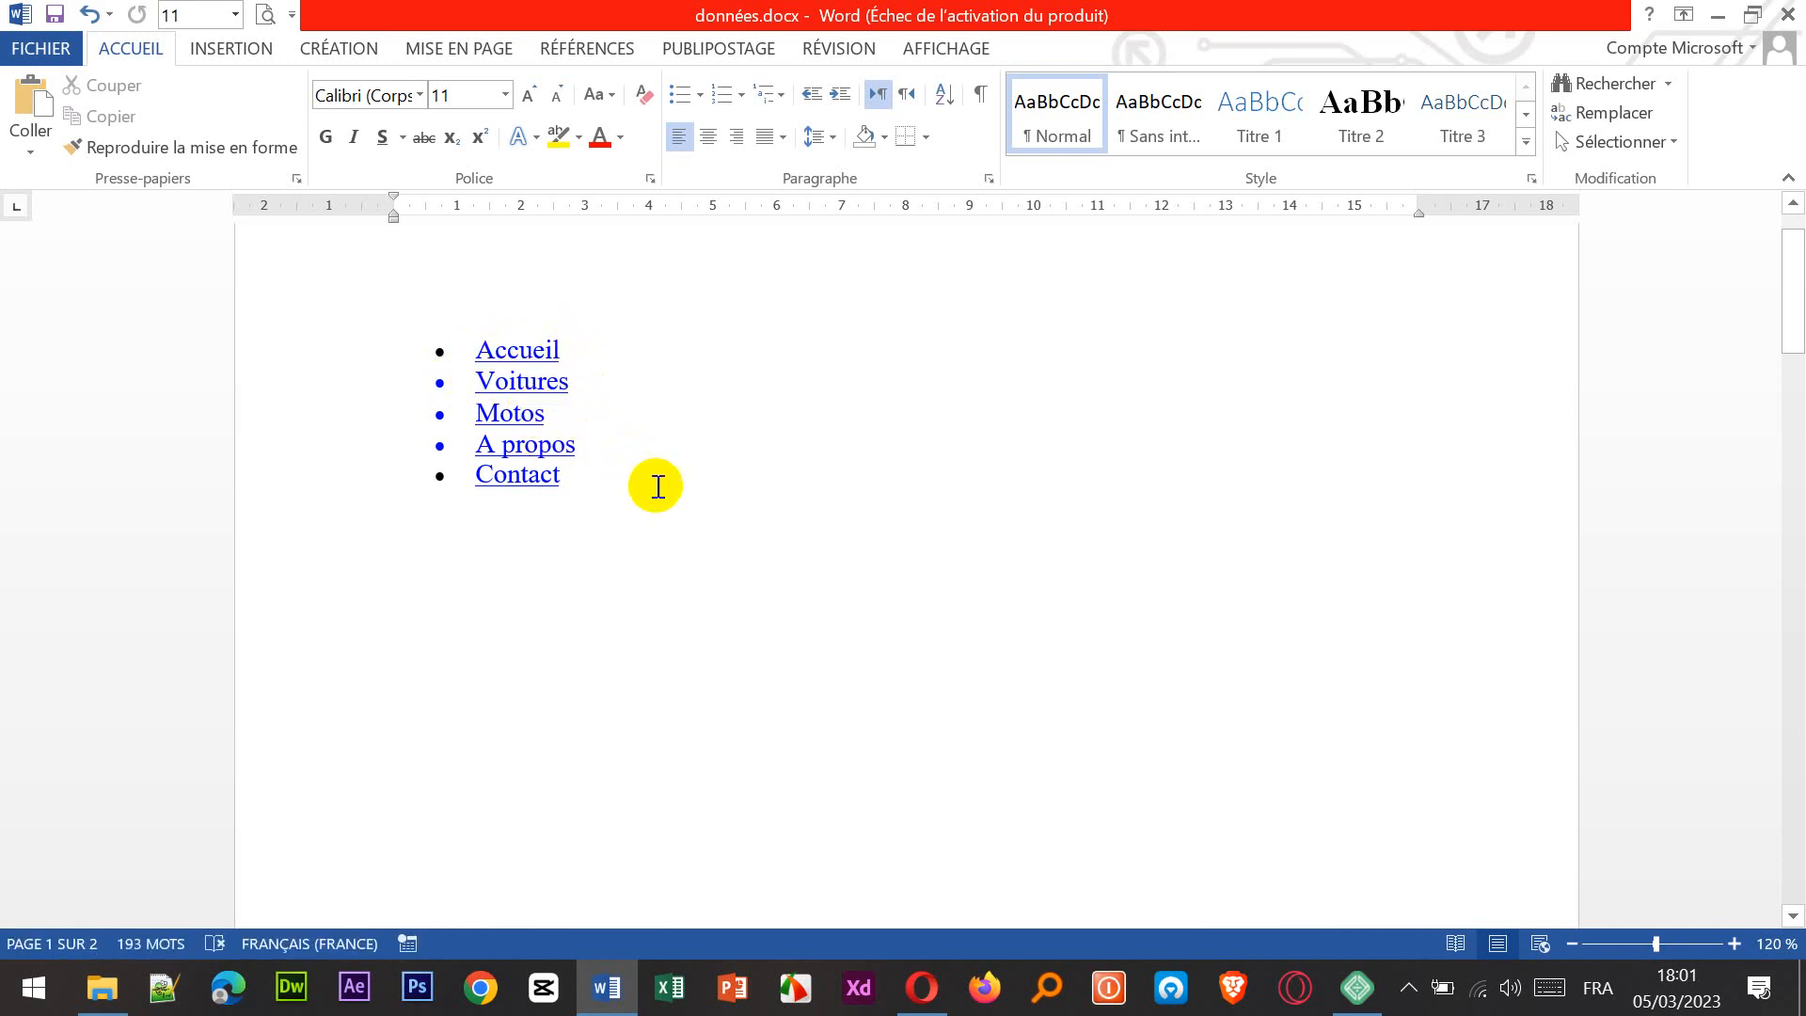
{"action": "left_click", "coordinate": [606, 986]}
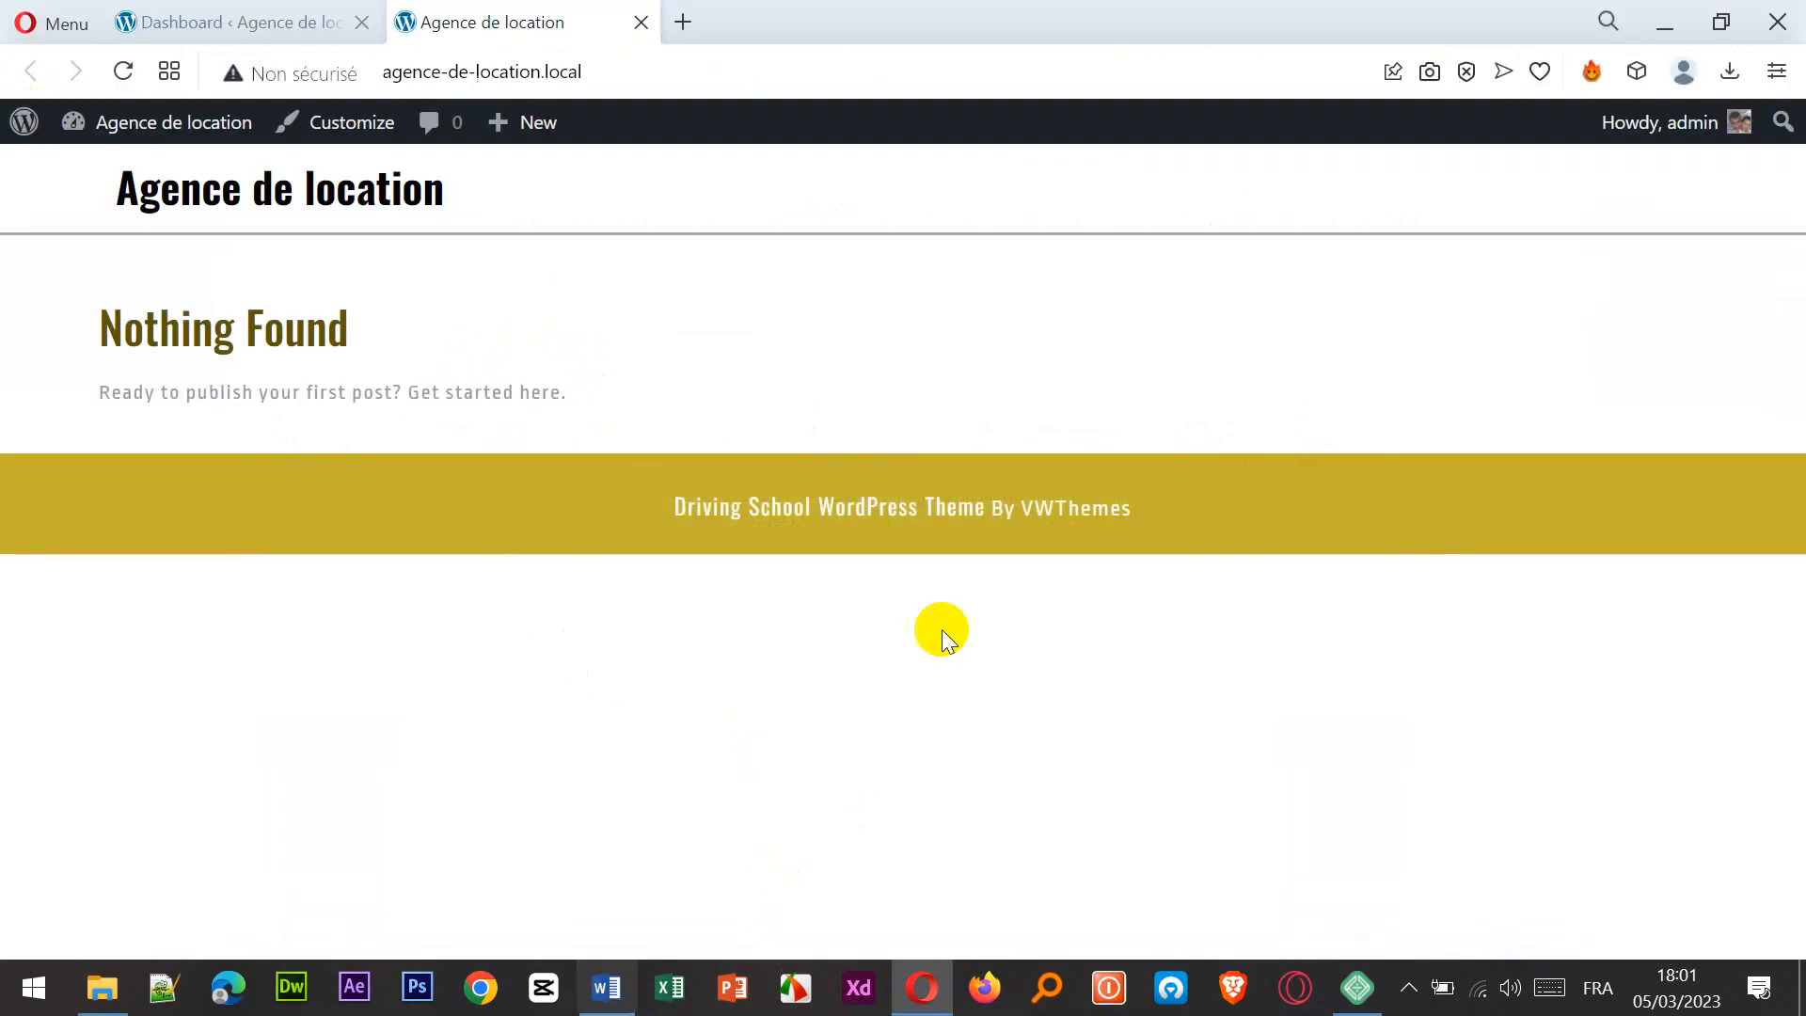
- Open the general settings in the WordPress admin and compare the site title and tagline with the public site's header
{"action": "left_click", "coordinate": [181, 26]}
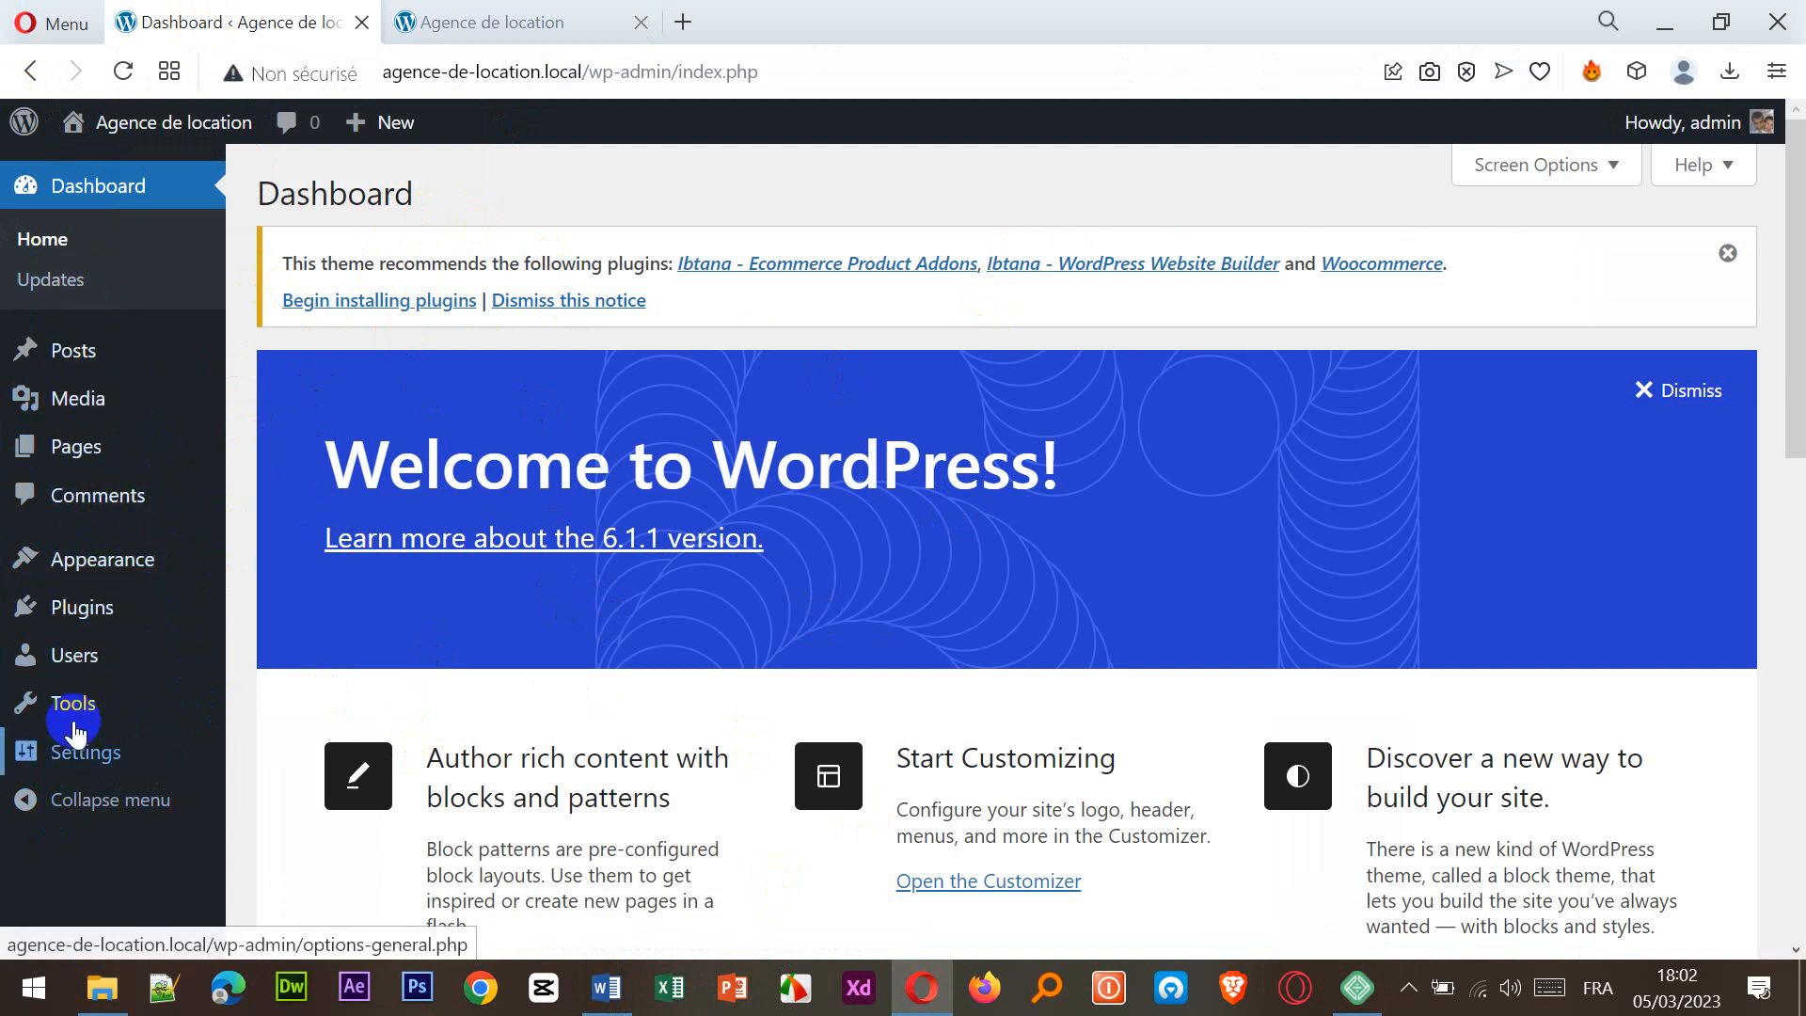
{"action": "mouse_move", "coordinate": [94, 741]}
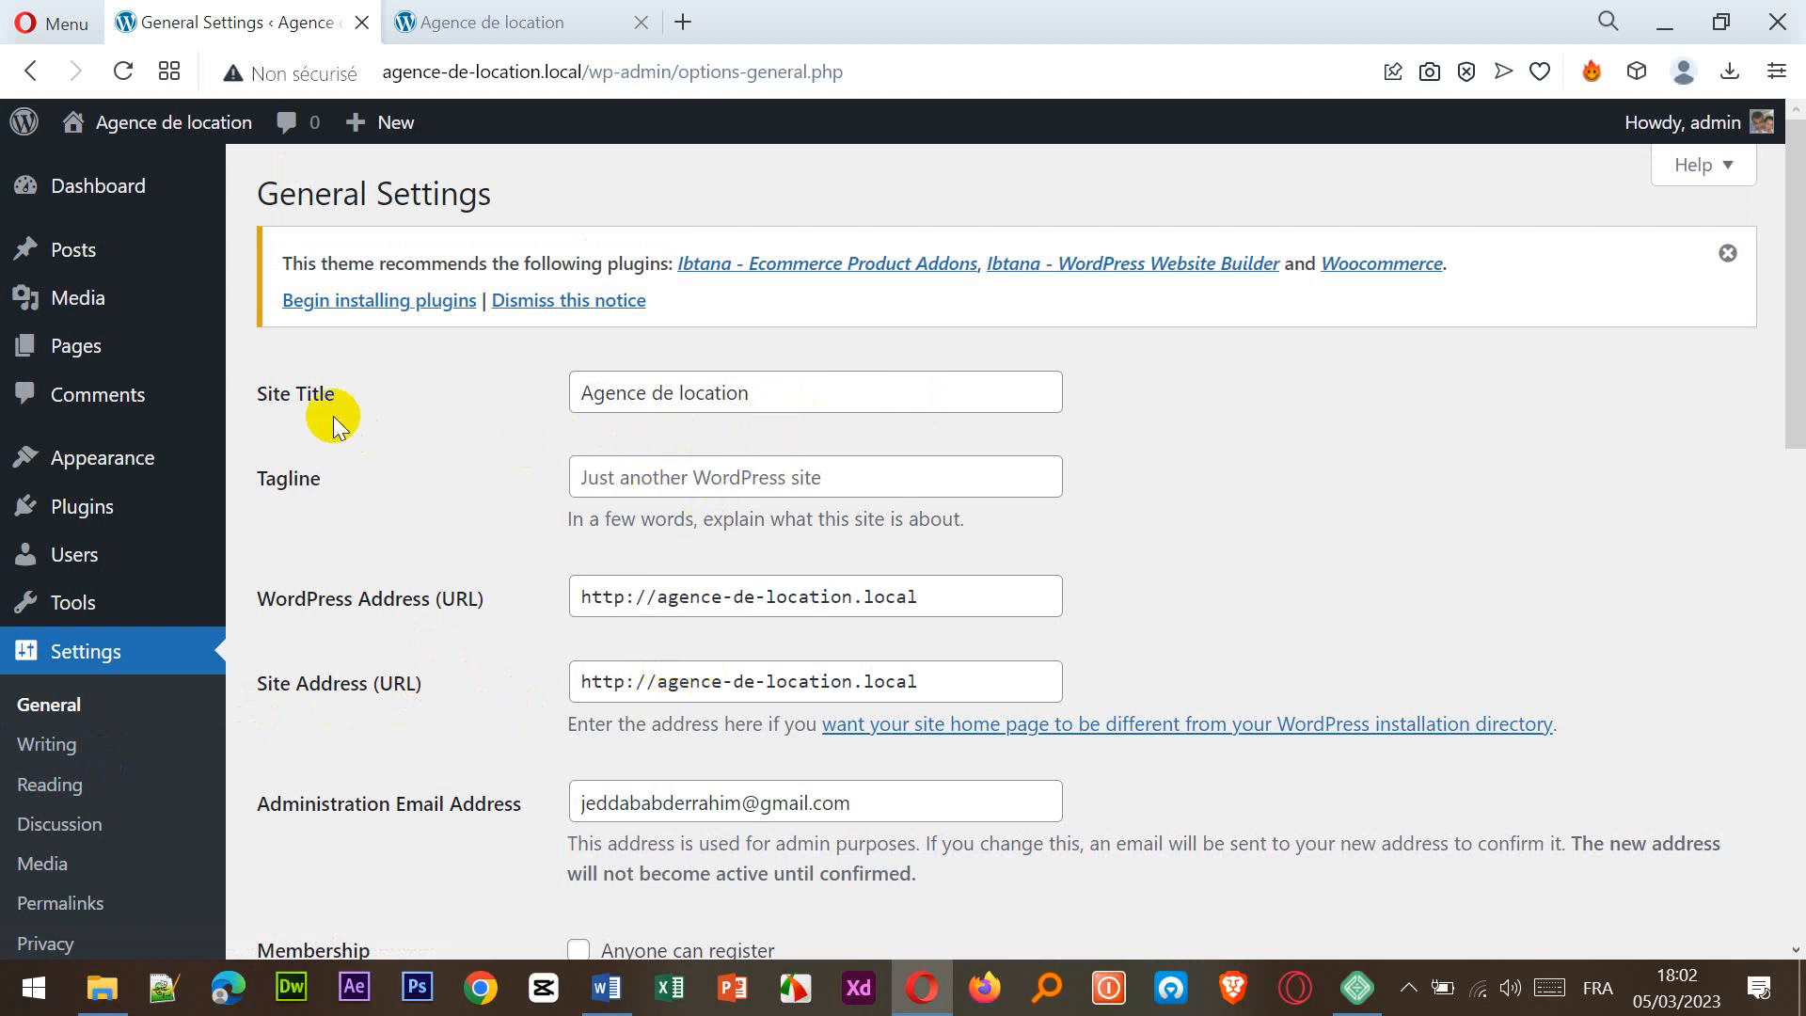
{"action": "left_click", "coordinate": [762, 402]}
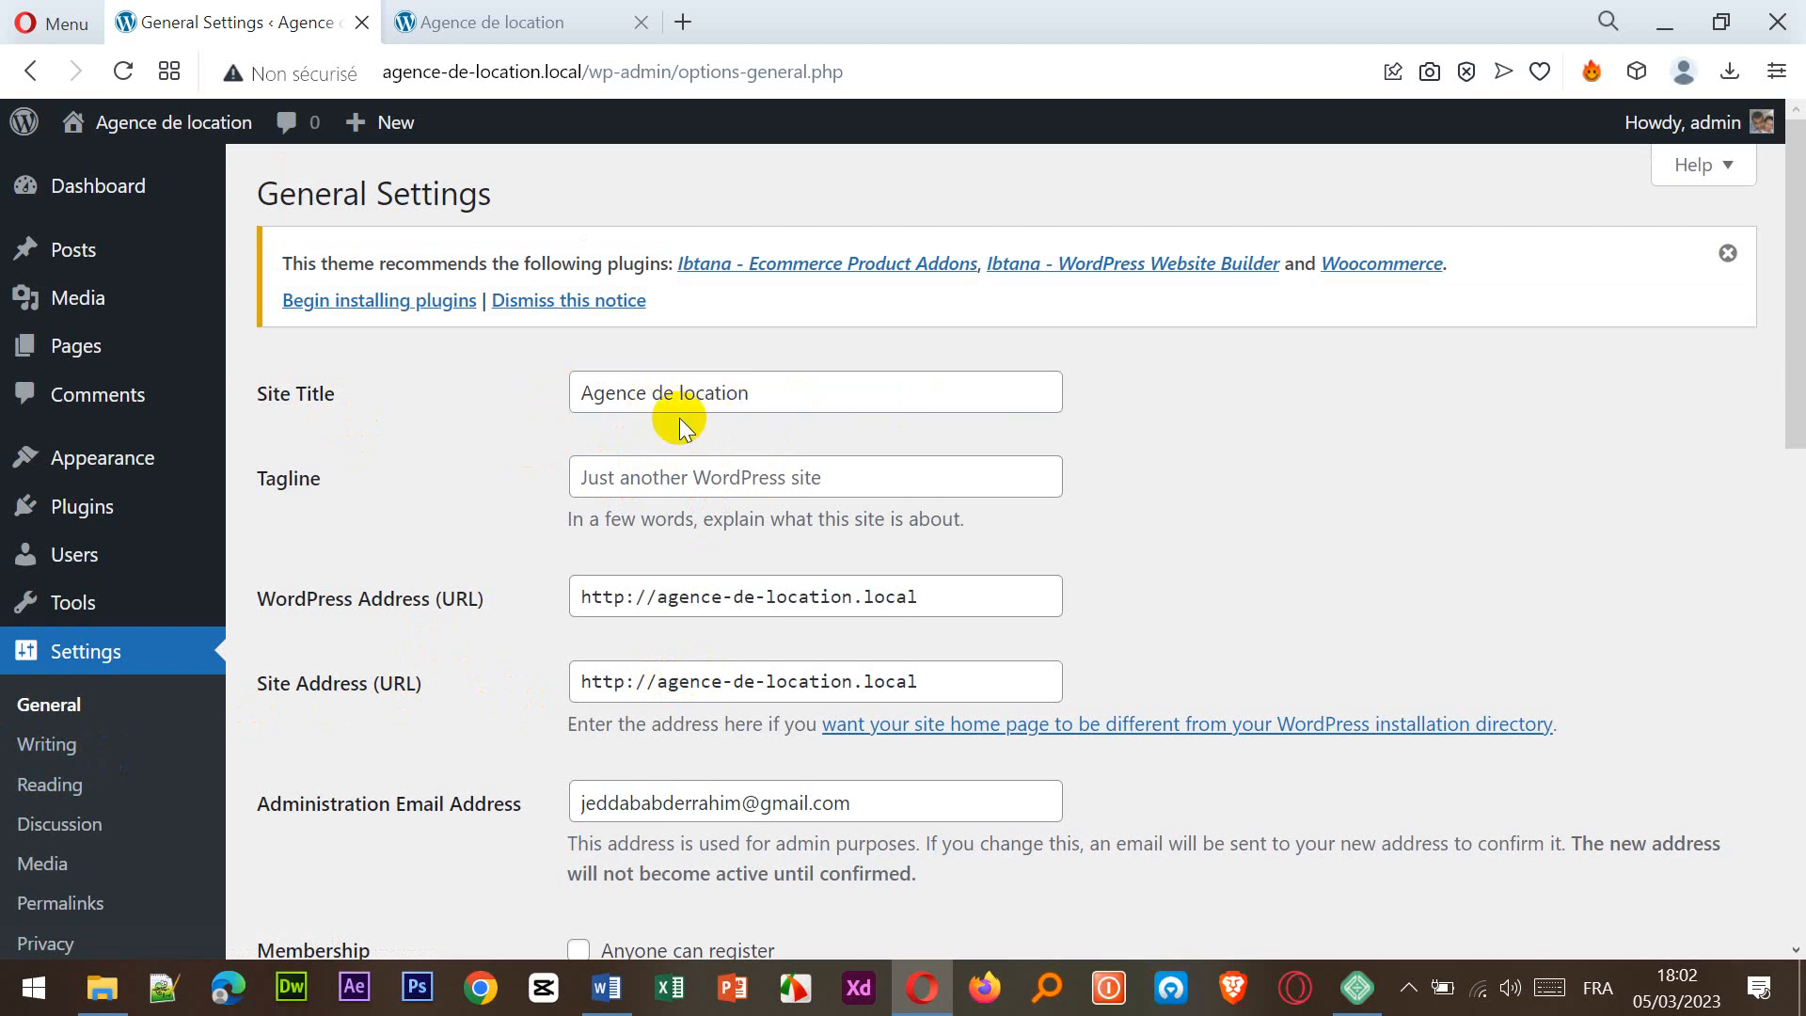
{"action": "left_click", "coordinate": [686, 488]}
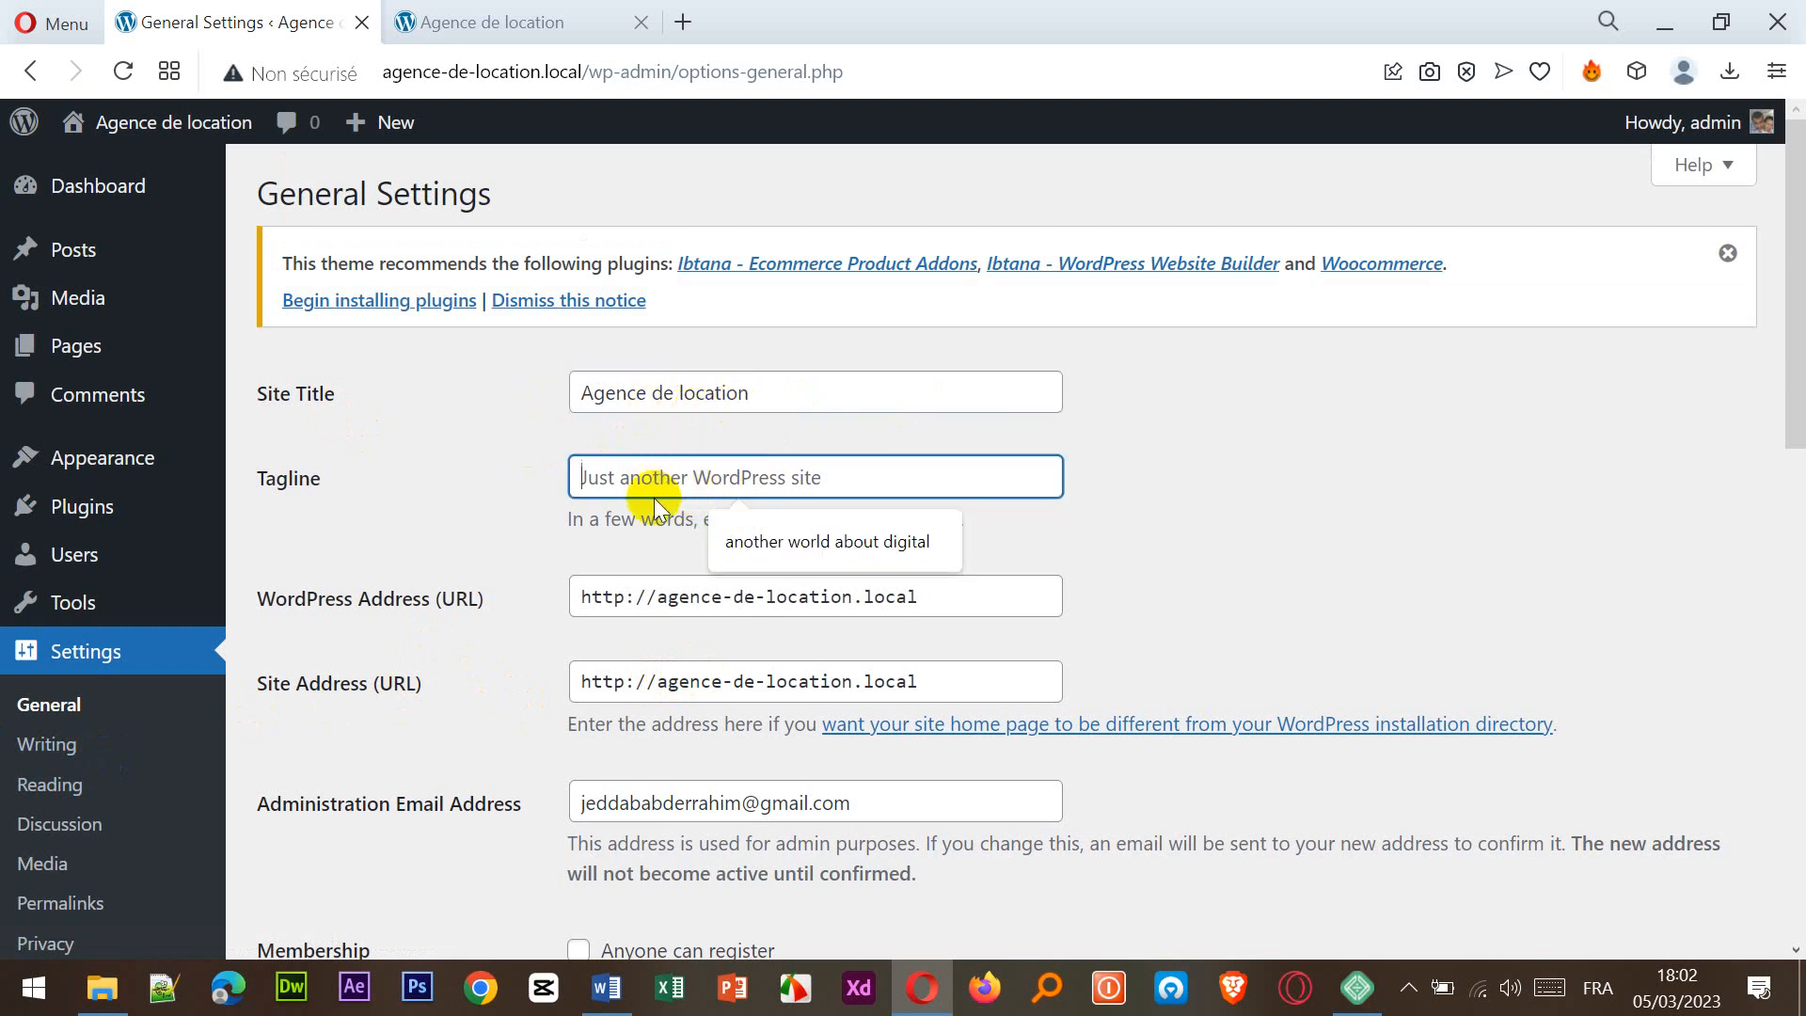
{"action": "left_click", "coordinate": [526, 22]}
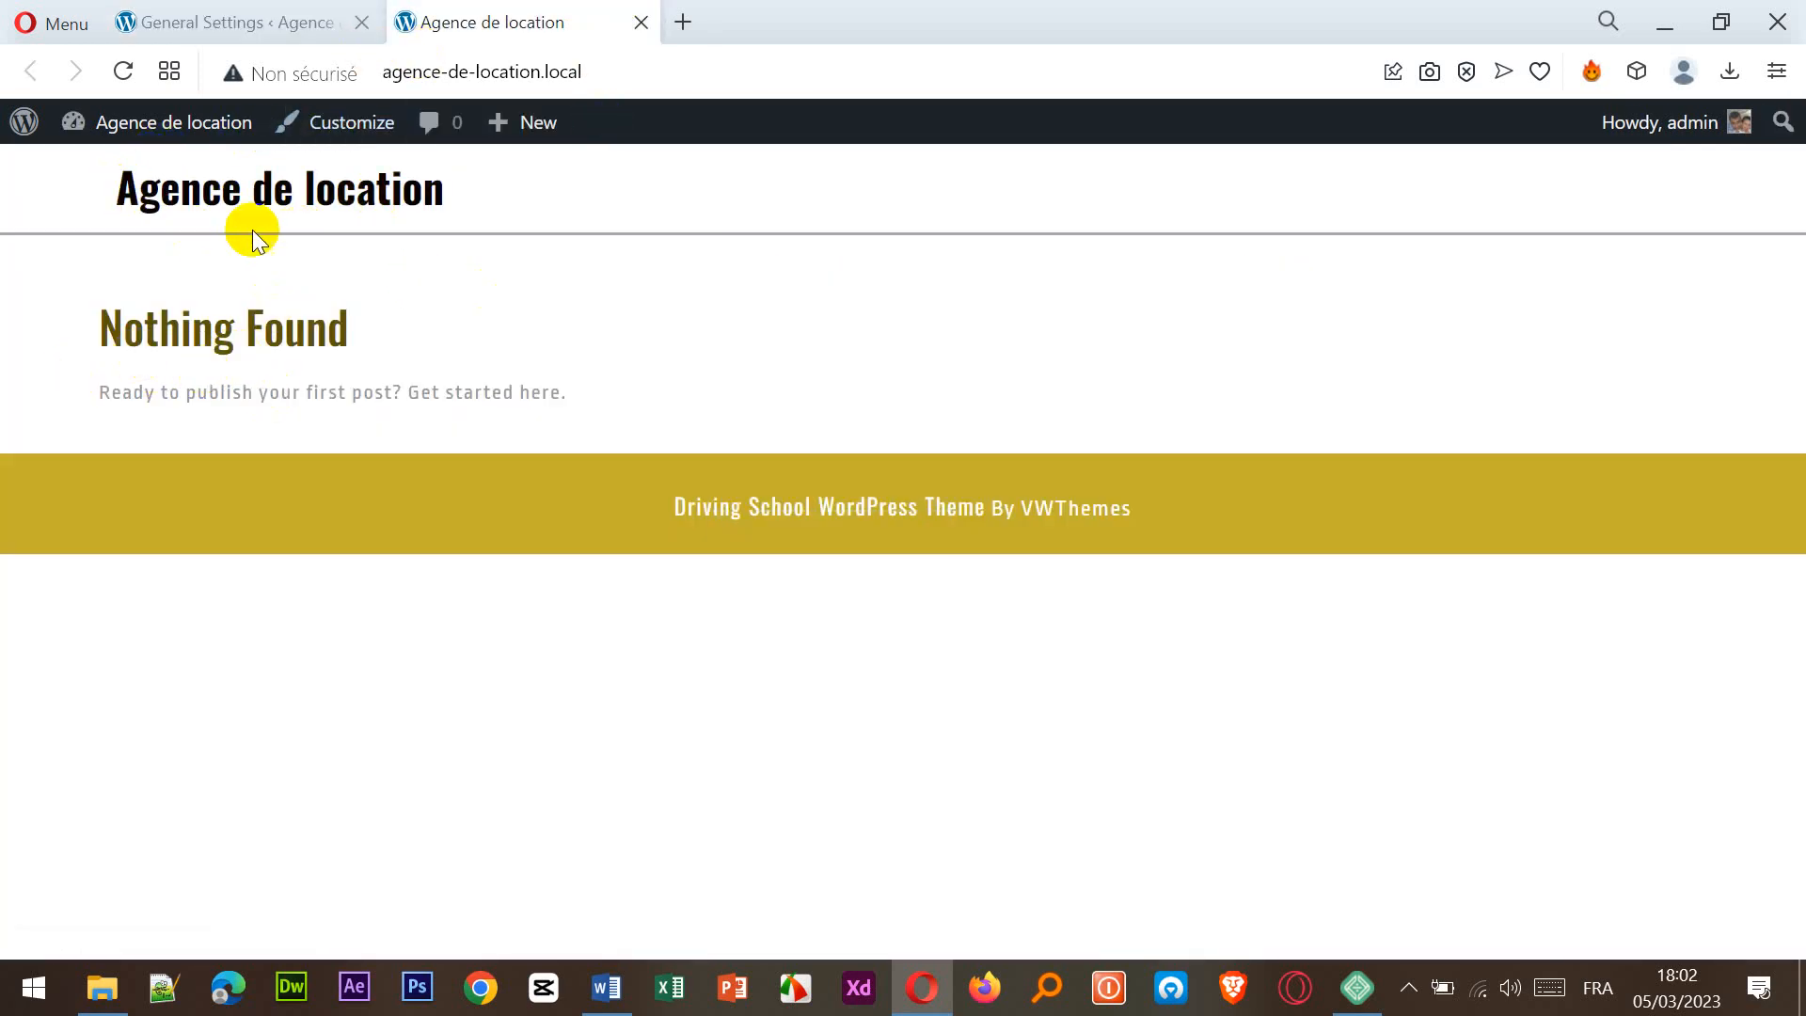
{"action": "left_click", "coordinate": [277, 36]}
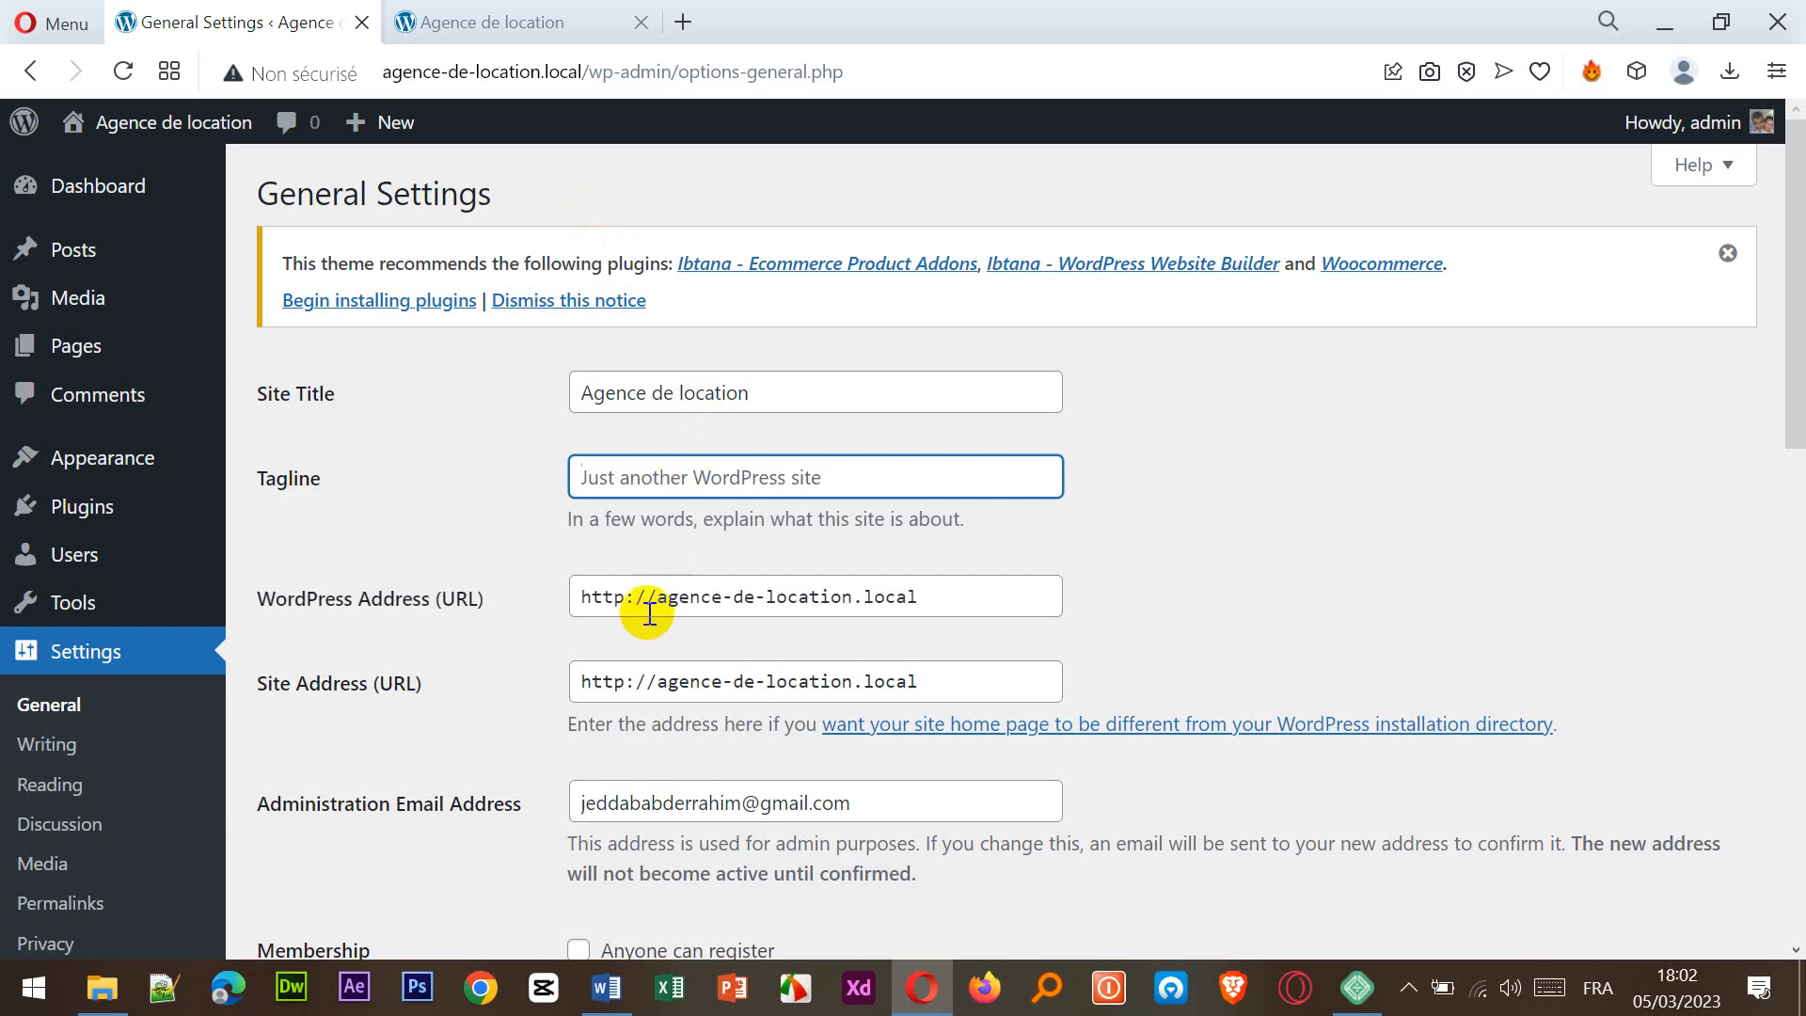
- Set the site language to Français in the general settings and save the changes
{"action": "scroll", "coordinate": [1792, 463], "scroll_direction": "down", "scroll_amount": 1}
{"action": "left_click_drag", "start_coordinate": [1792, 463], "coordinate": [1793, 643]}
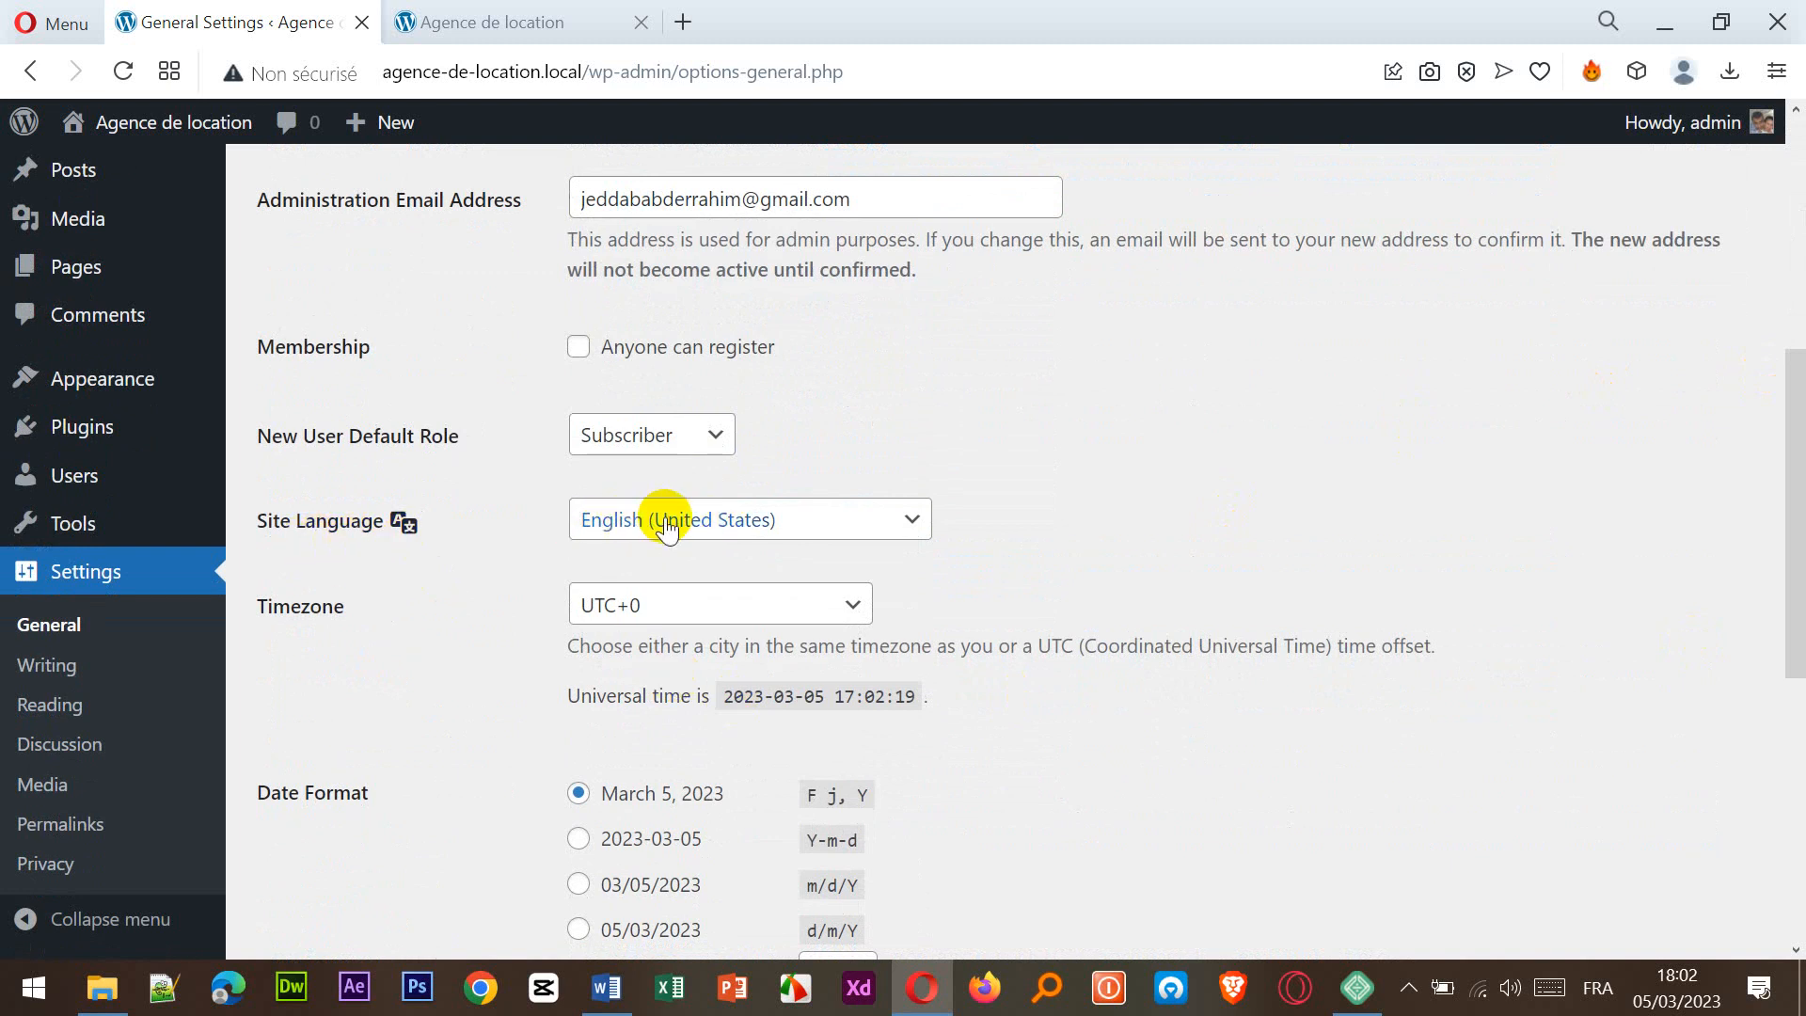
{"action": "left_click", "coordinate": [903, 521]}
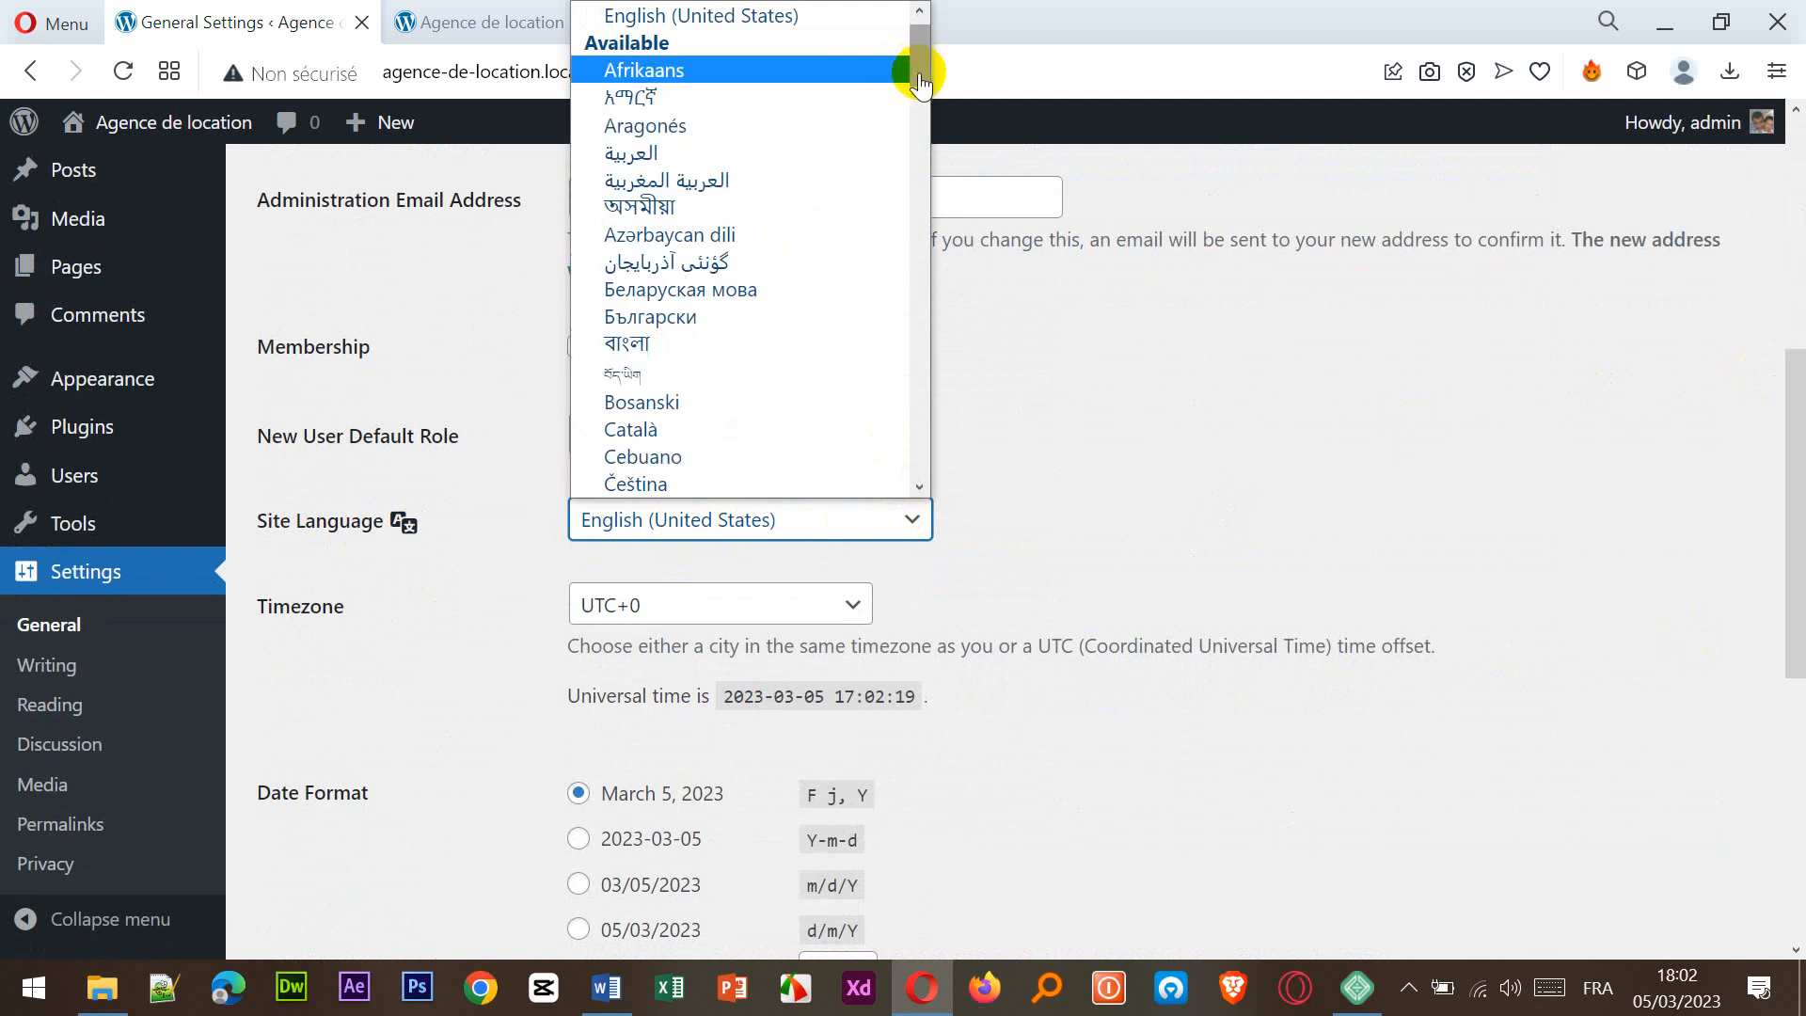
{"action": "left_click_drag", "start_coordinate": [919, 82], "coordinate": [595, 355]}
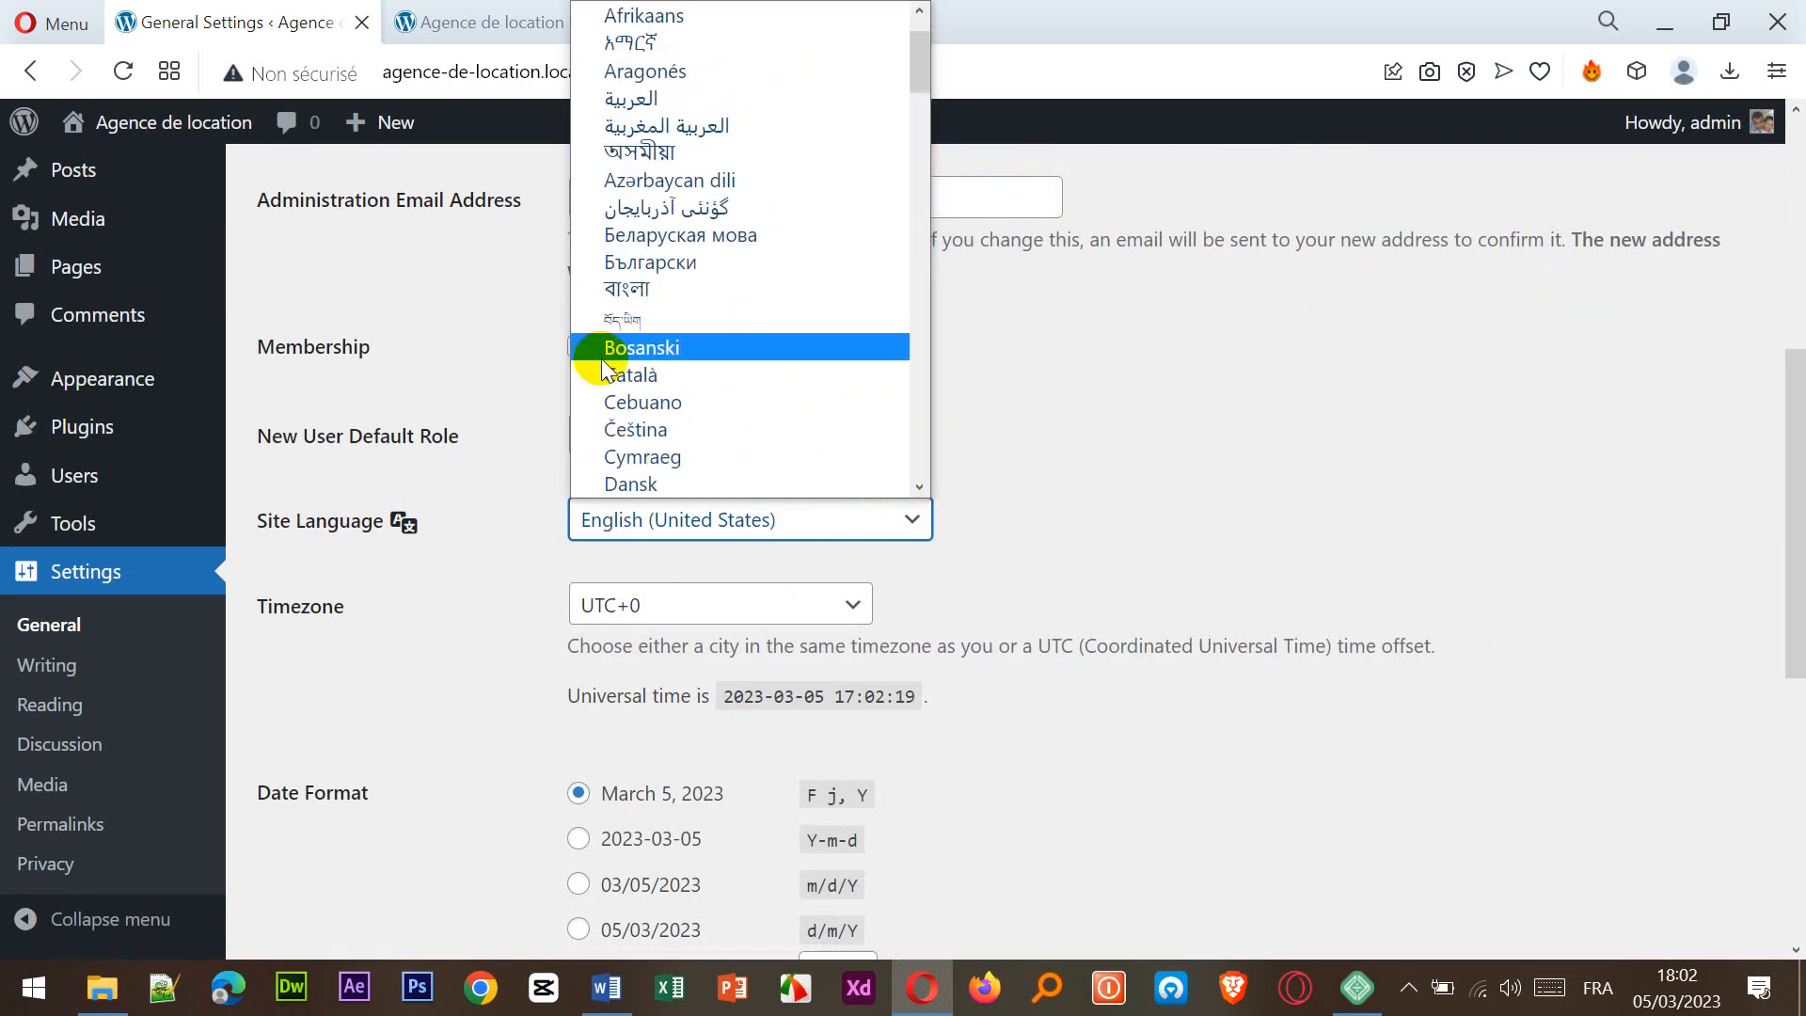
{"action": "scroll", "coordinate": [807, 416], "scroll_direction": "down", "scroll_amount": 6}
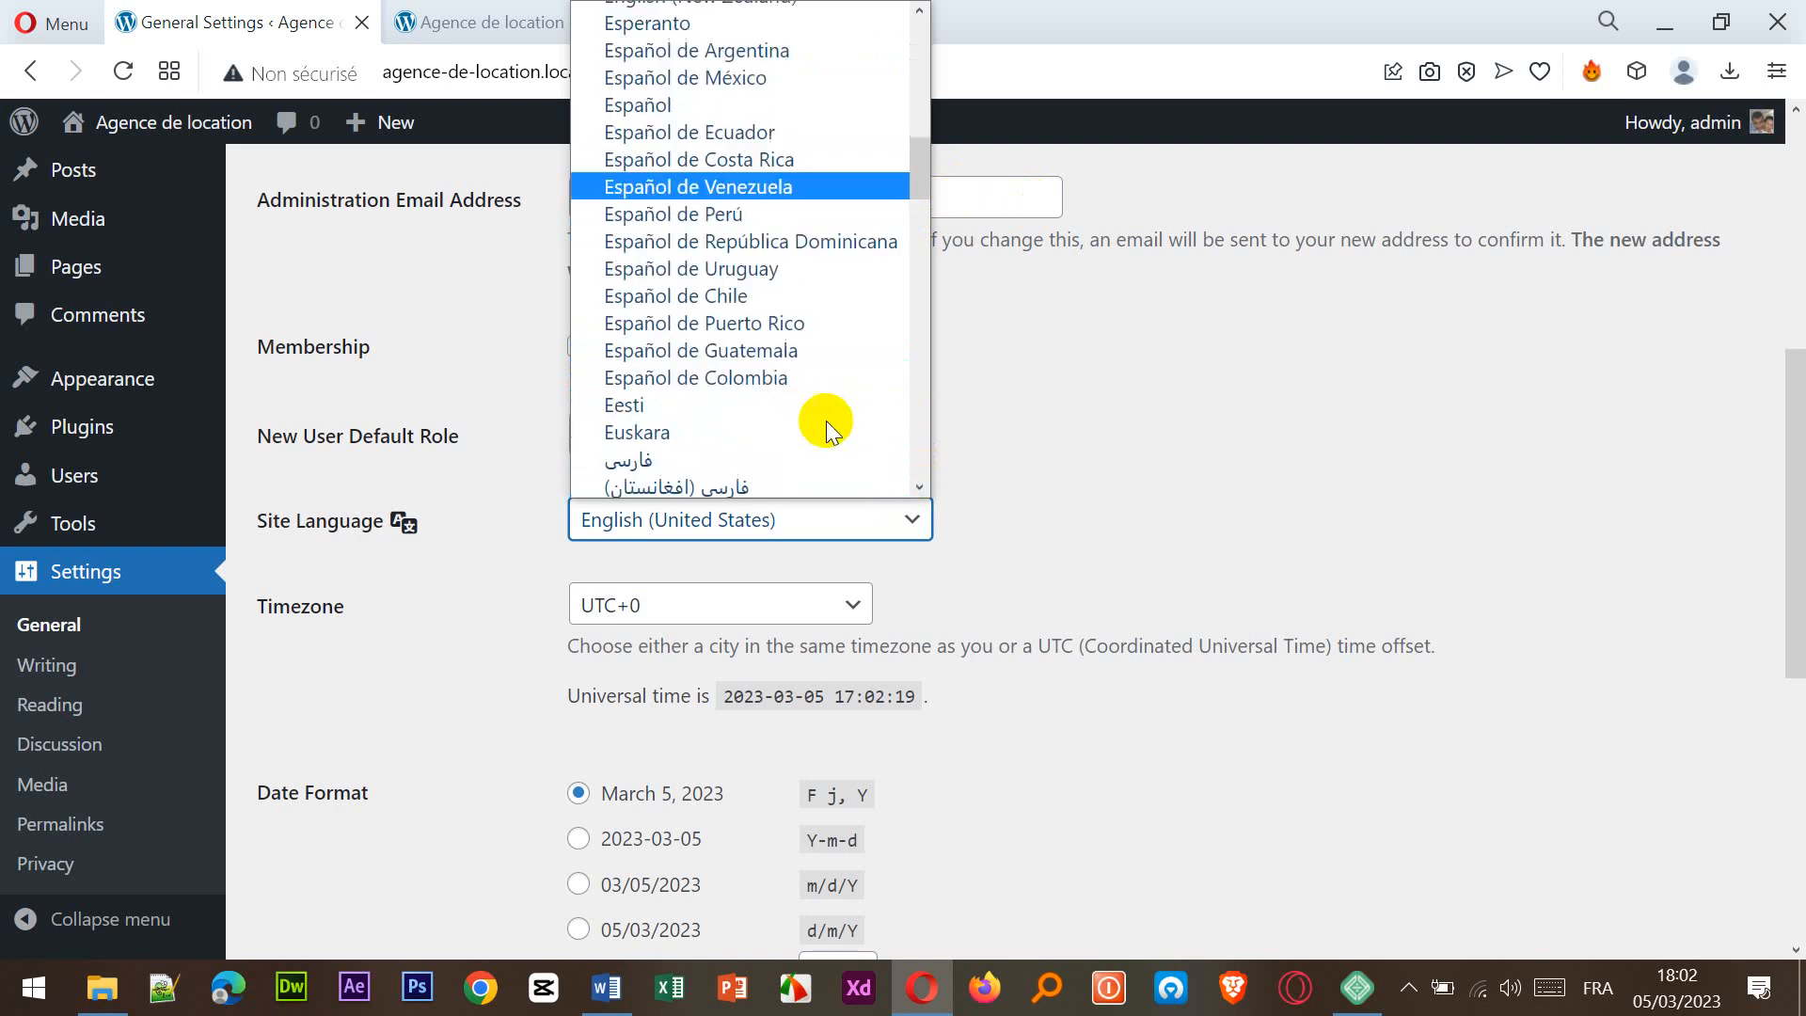
{"action": "scroll", "coordinate": [916, 483], "scroll_direction": "down", "scroll_amount": 2}
{"action": "left_click", "coordinate": [698, 374]}
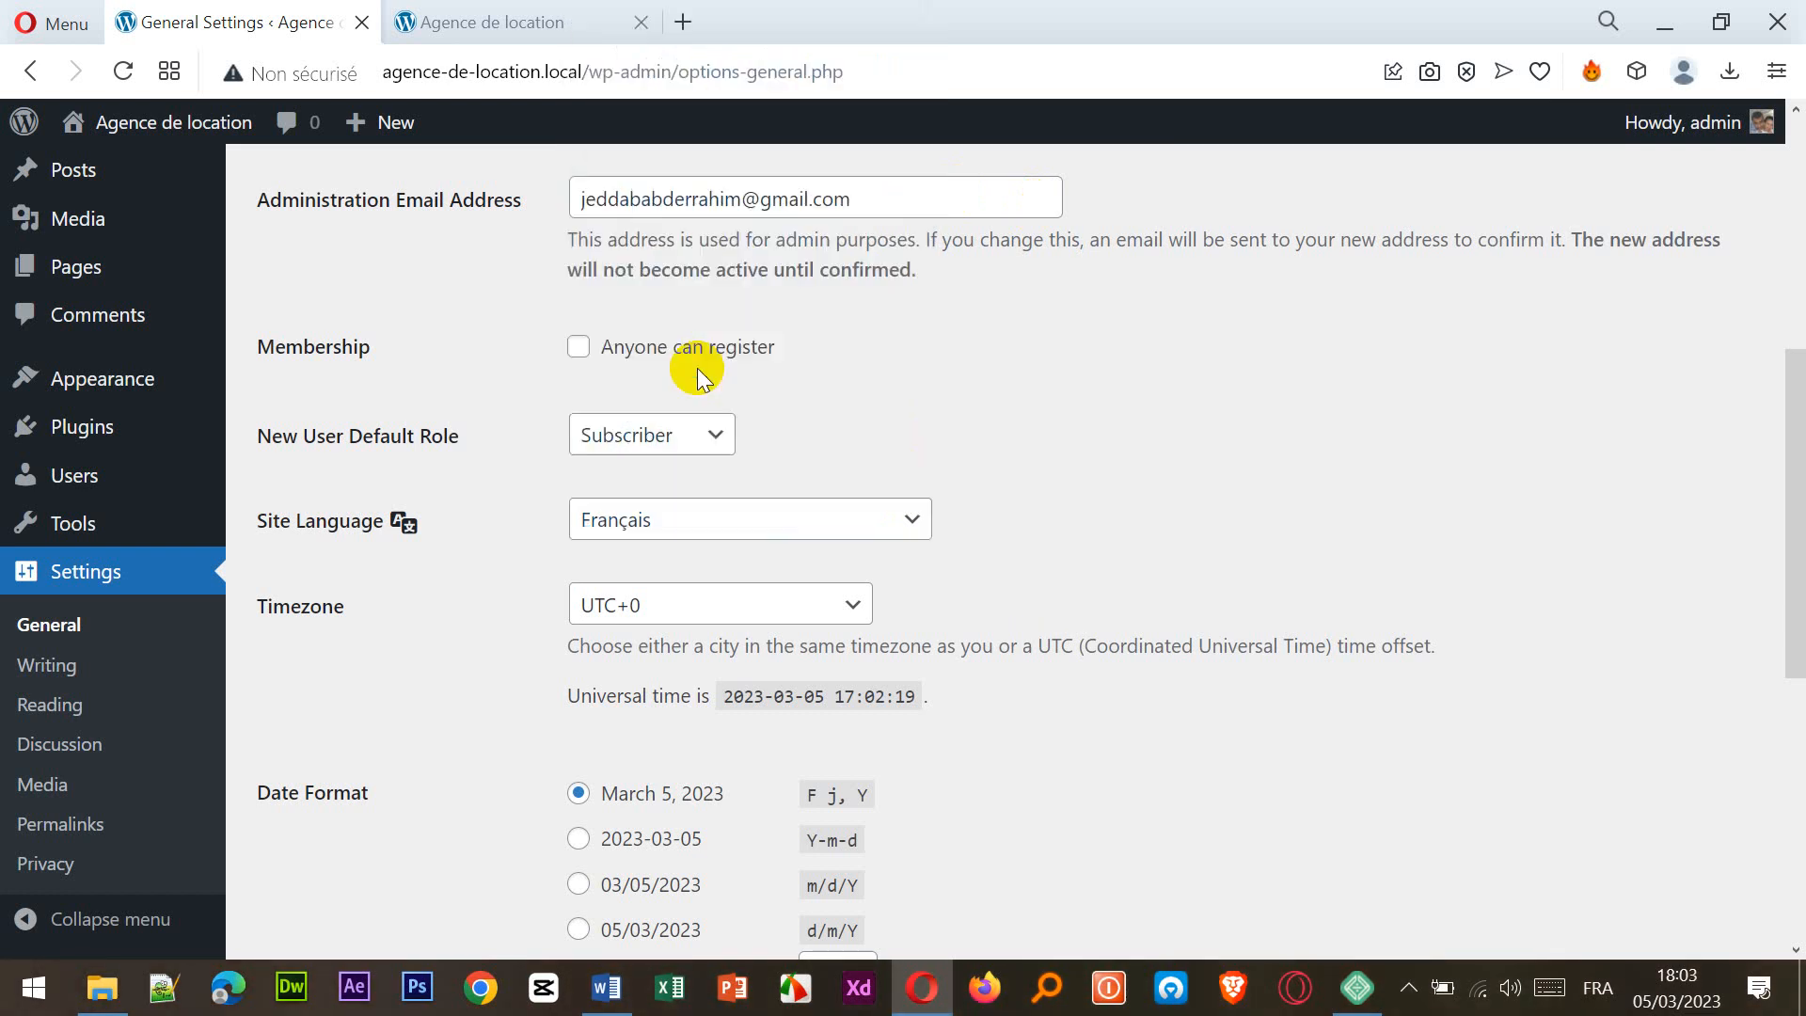
{"action": "left_click_drag", "start_coordinate": [1793, 404], "coordinate": [1796, 670]}
{"action": "left_click", "coordinate": [316, 844]}
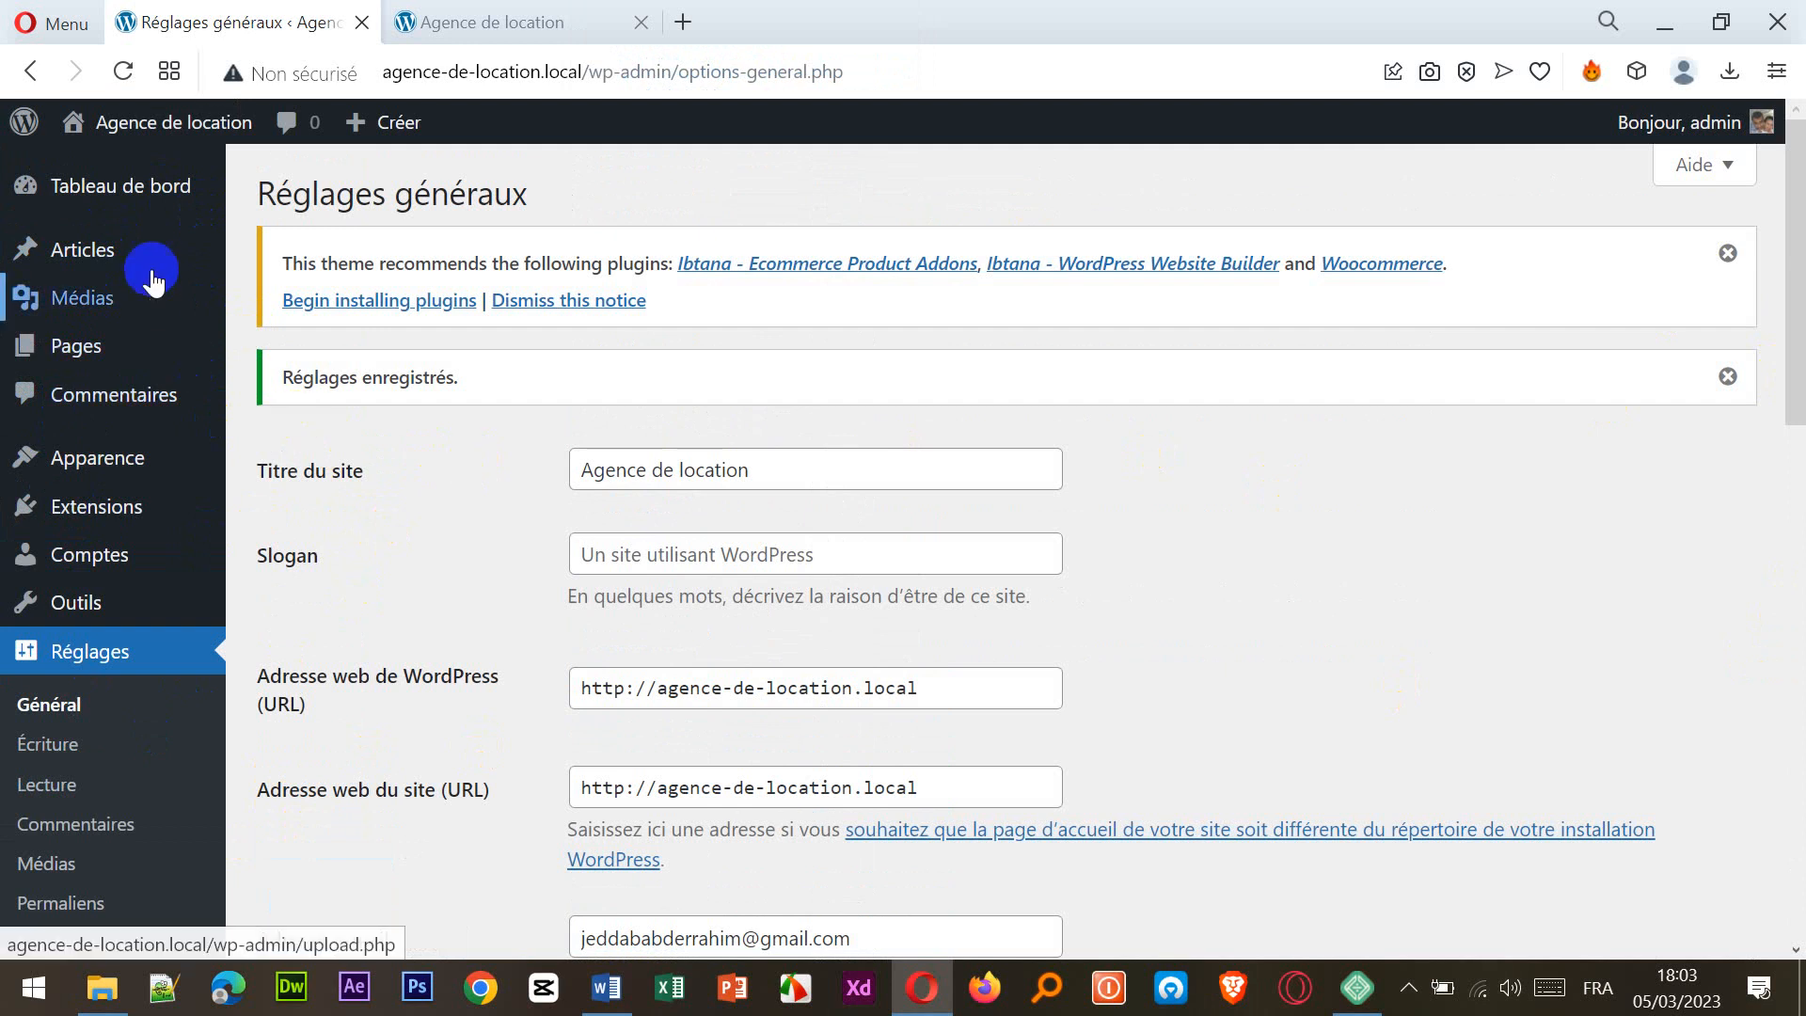
{"action": "mouse_move", "coordinate": [111, 217]}
{"action": "mouse_move", "coordinate": [103, 256]}
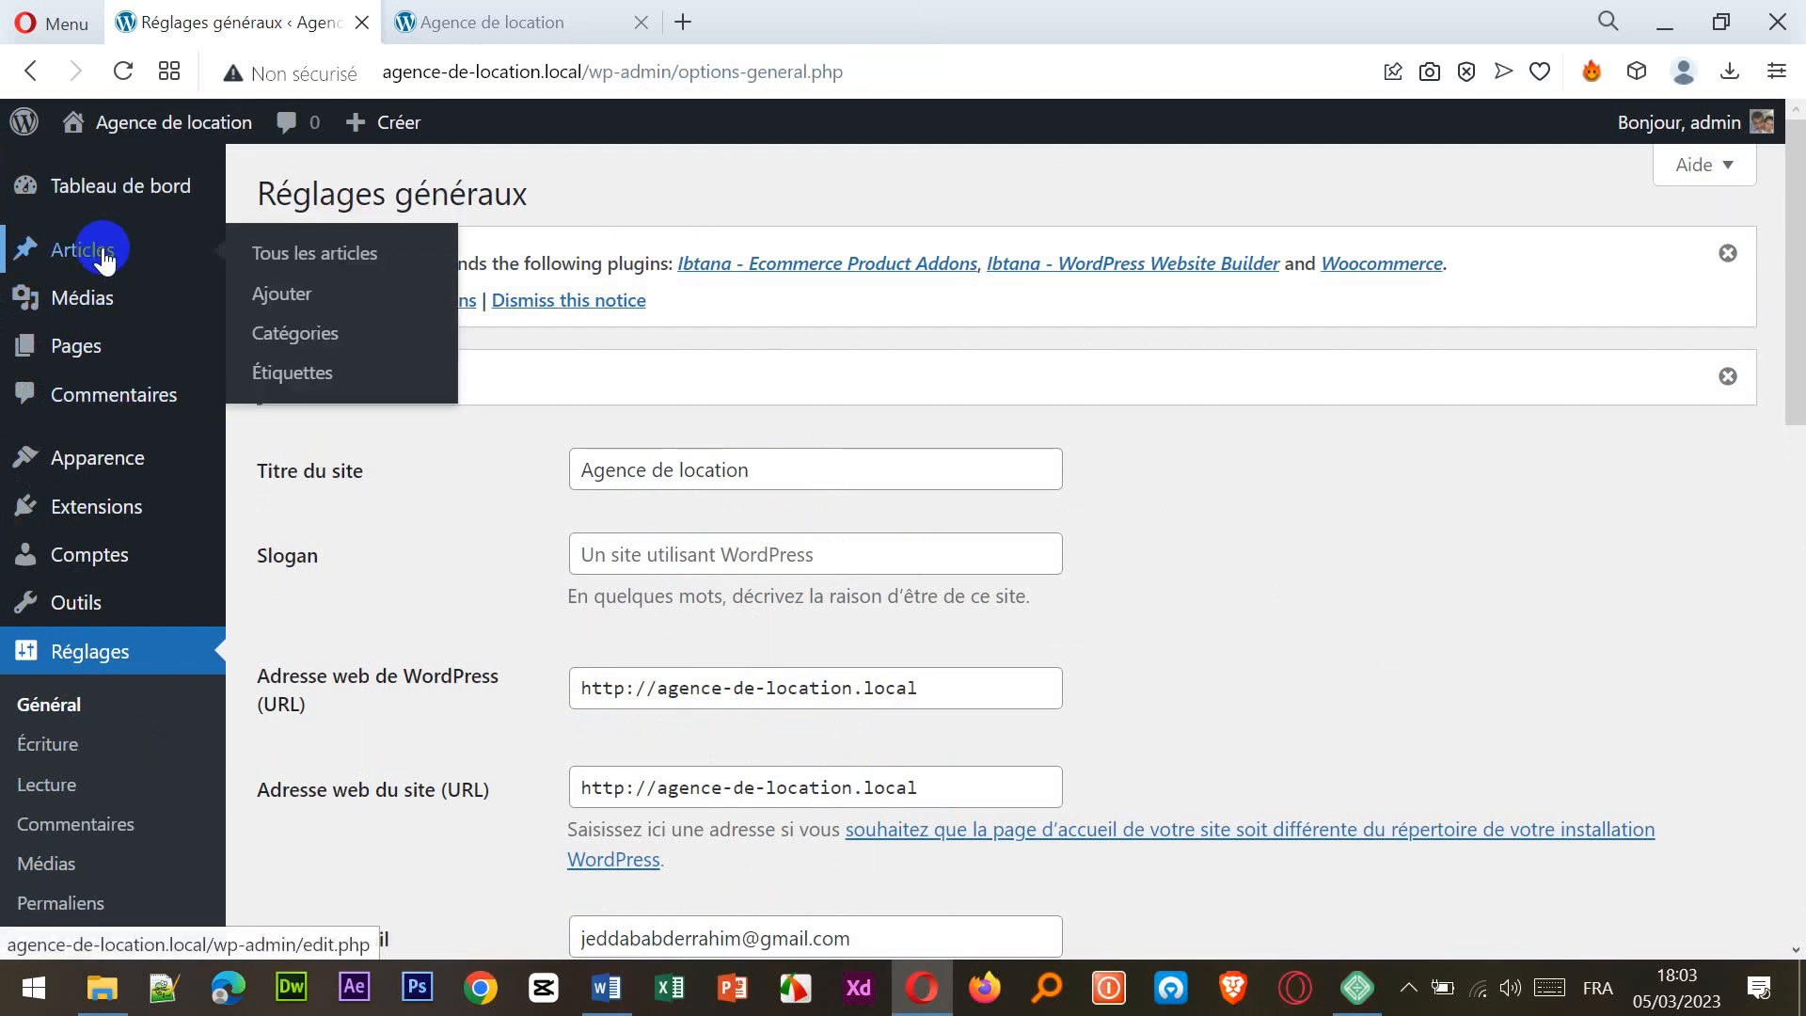
{"action": "mouse_move", "coordinate": [75, 360]}
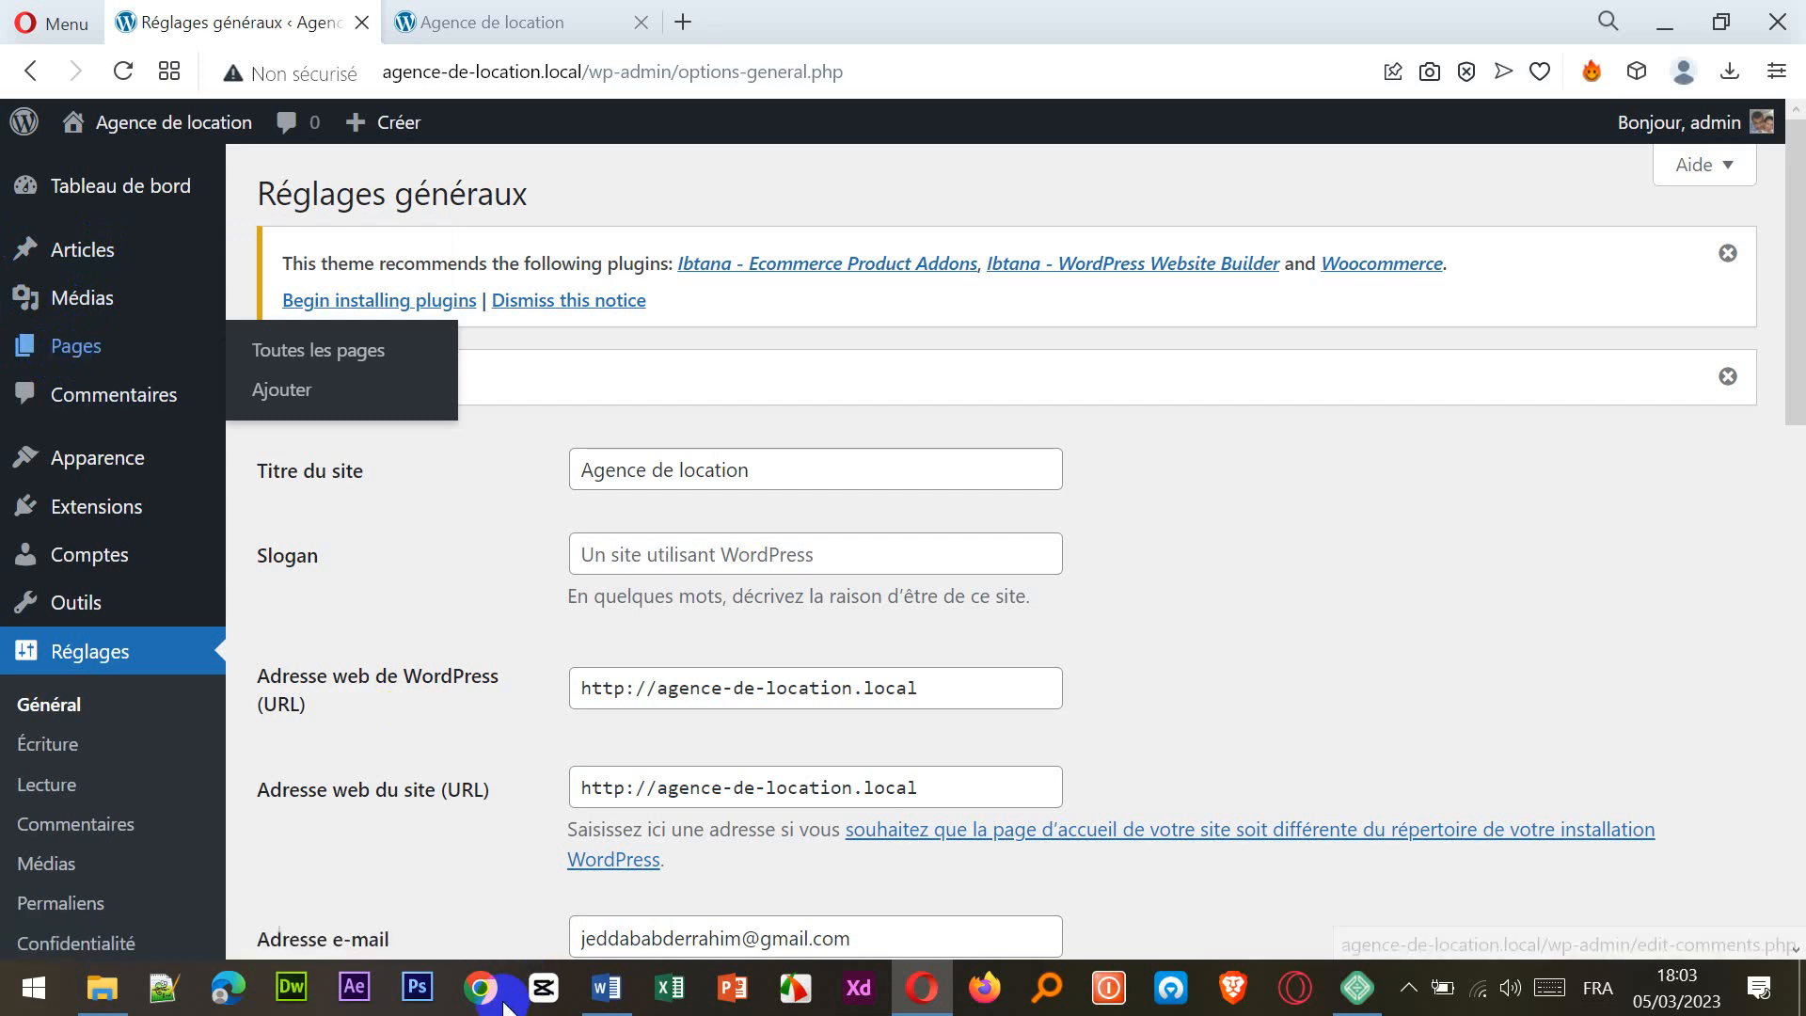
{"action": "left_click", "coordinate": [607, 987]}
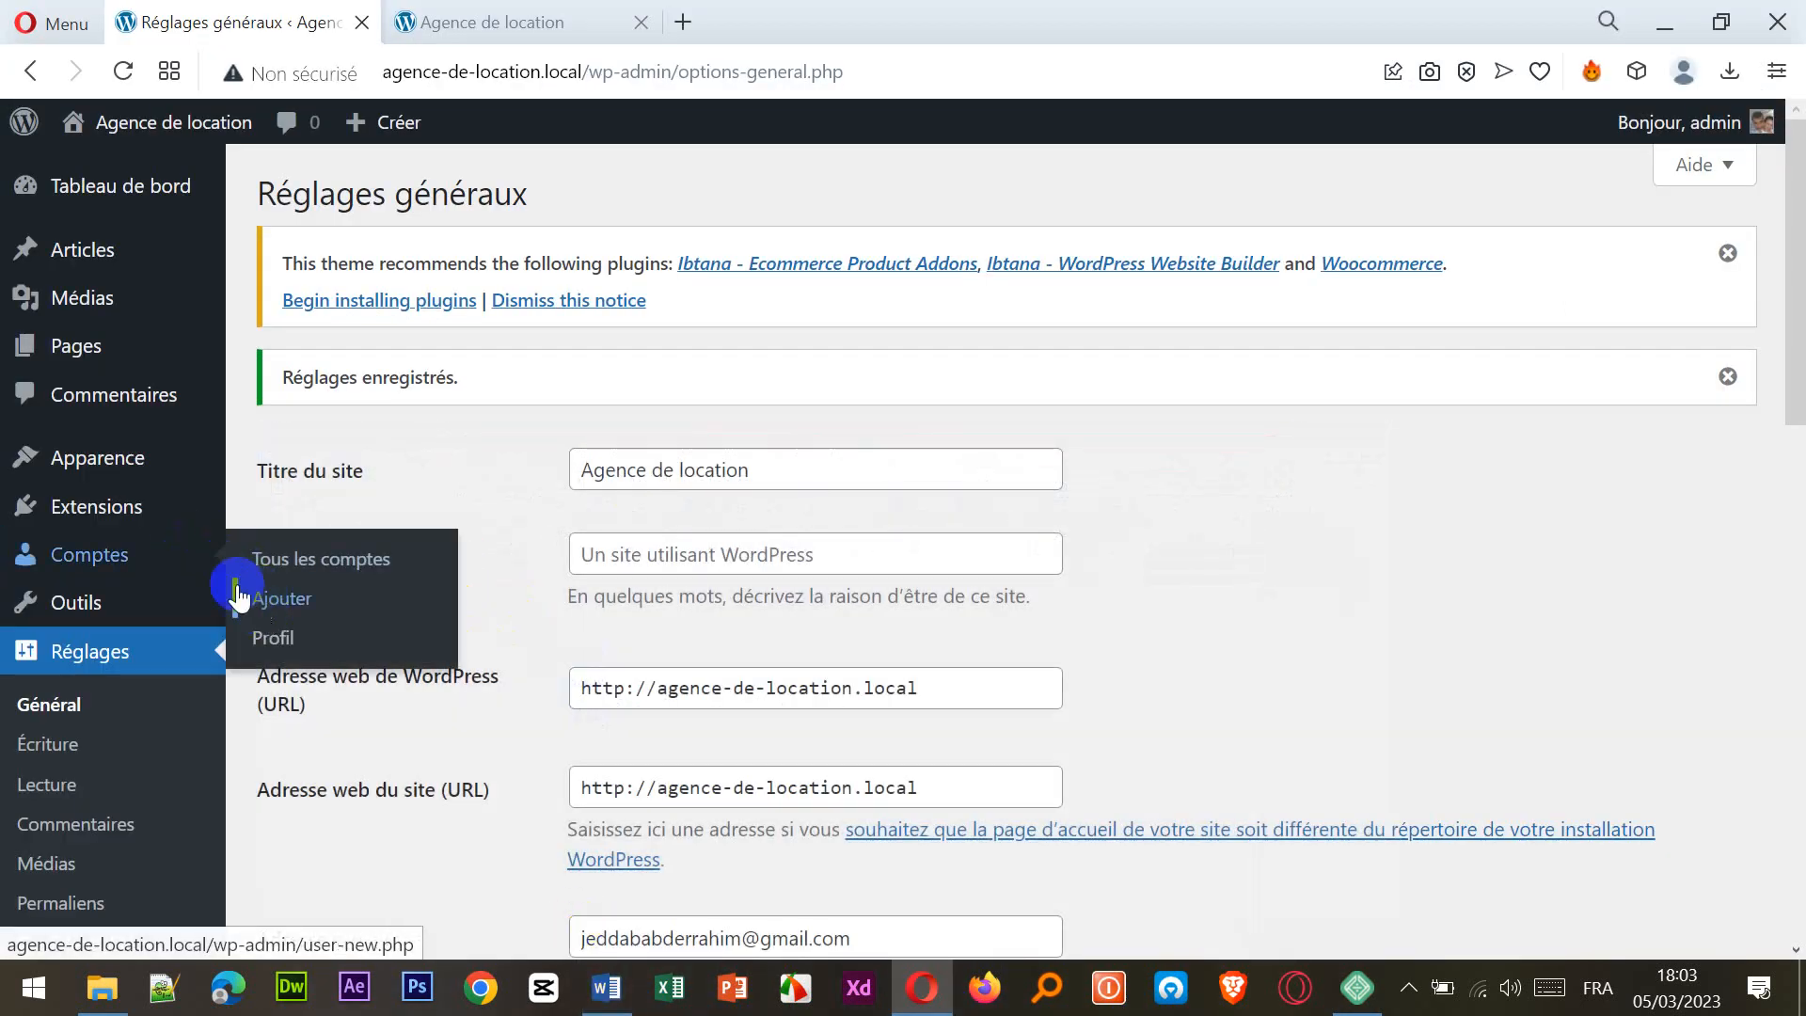
- Move the existing pages "Privacy Policy" and "Sample Page" to the trash with one bulk action
{"action": "left_click", "coordinate": [68, 357]}
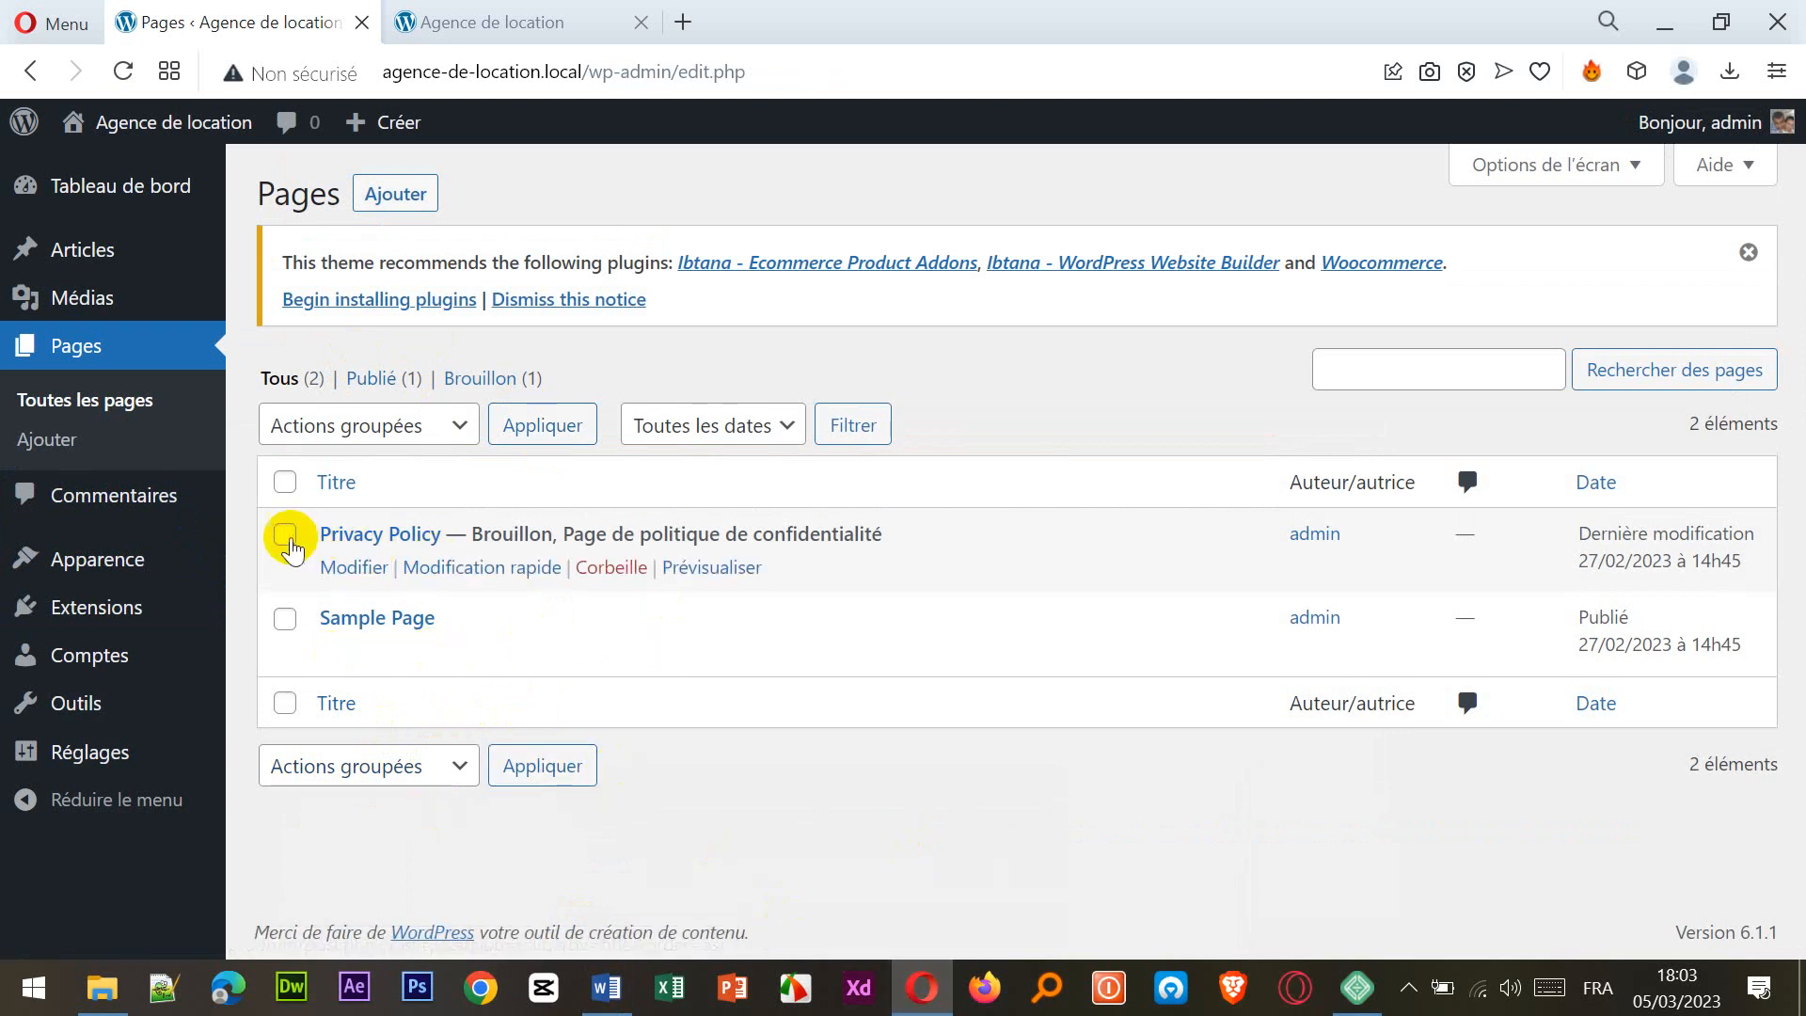
{"action": "left_click", "coordinate": [284, 620]}
{"action": "left_click", "coordinate": [458, 429]}
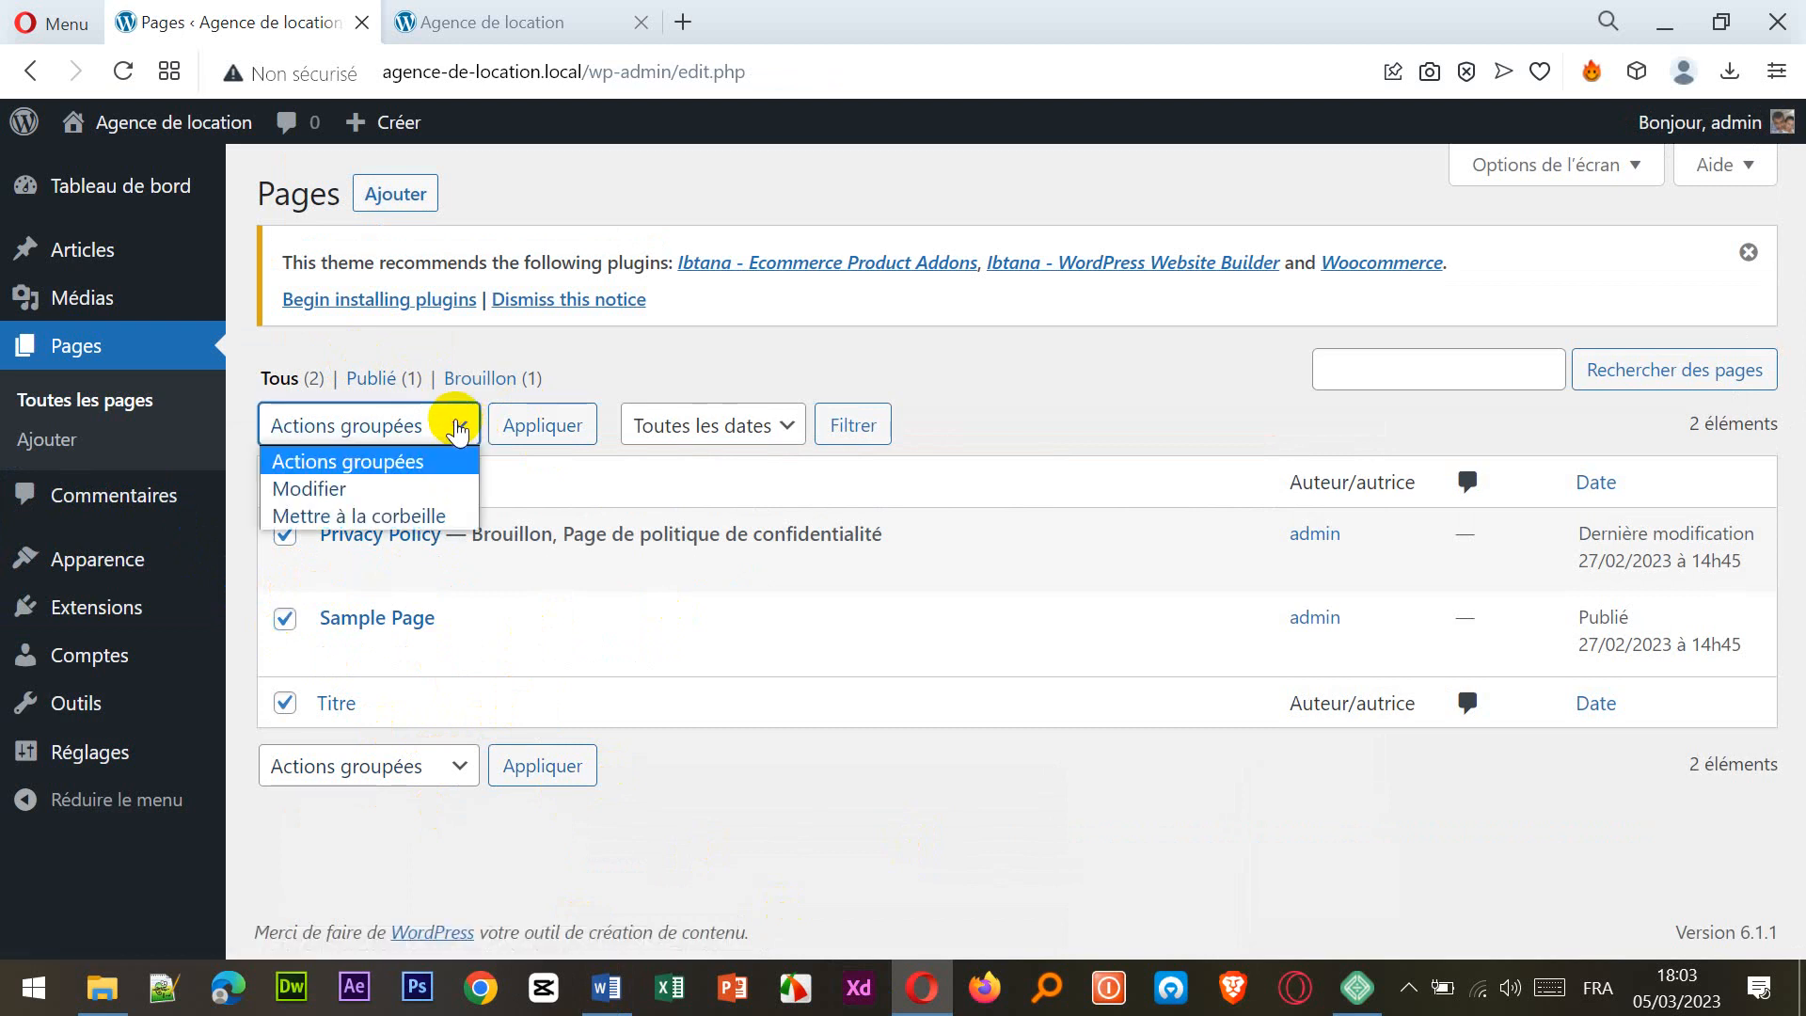
{"action": "left_click", "coordinate": [395, 517]}
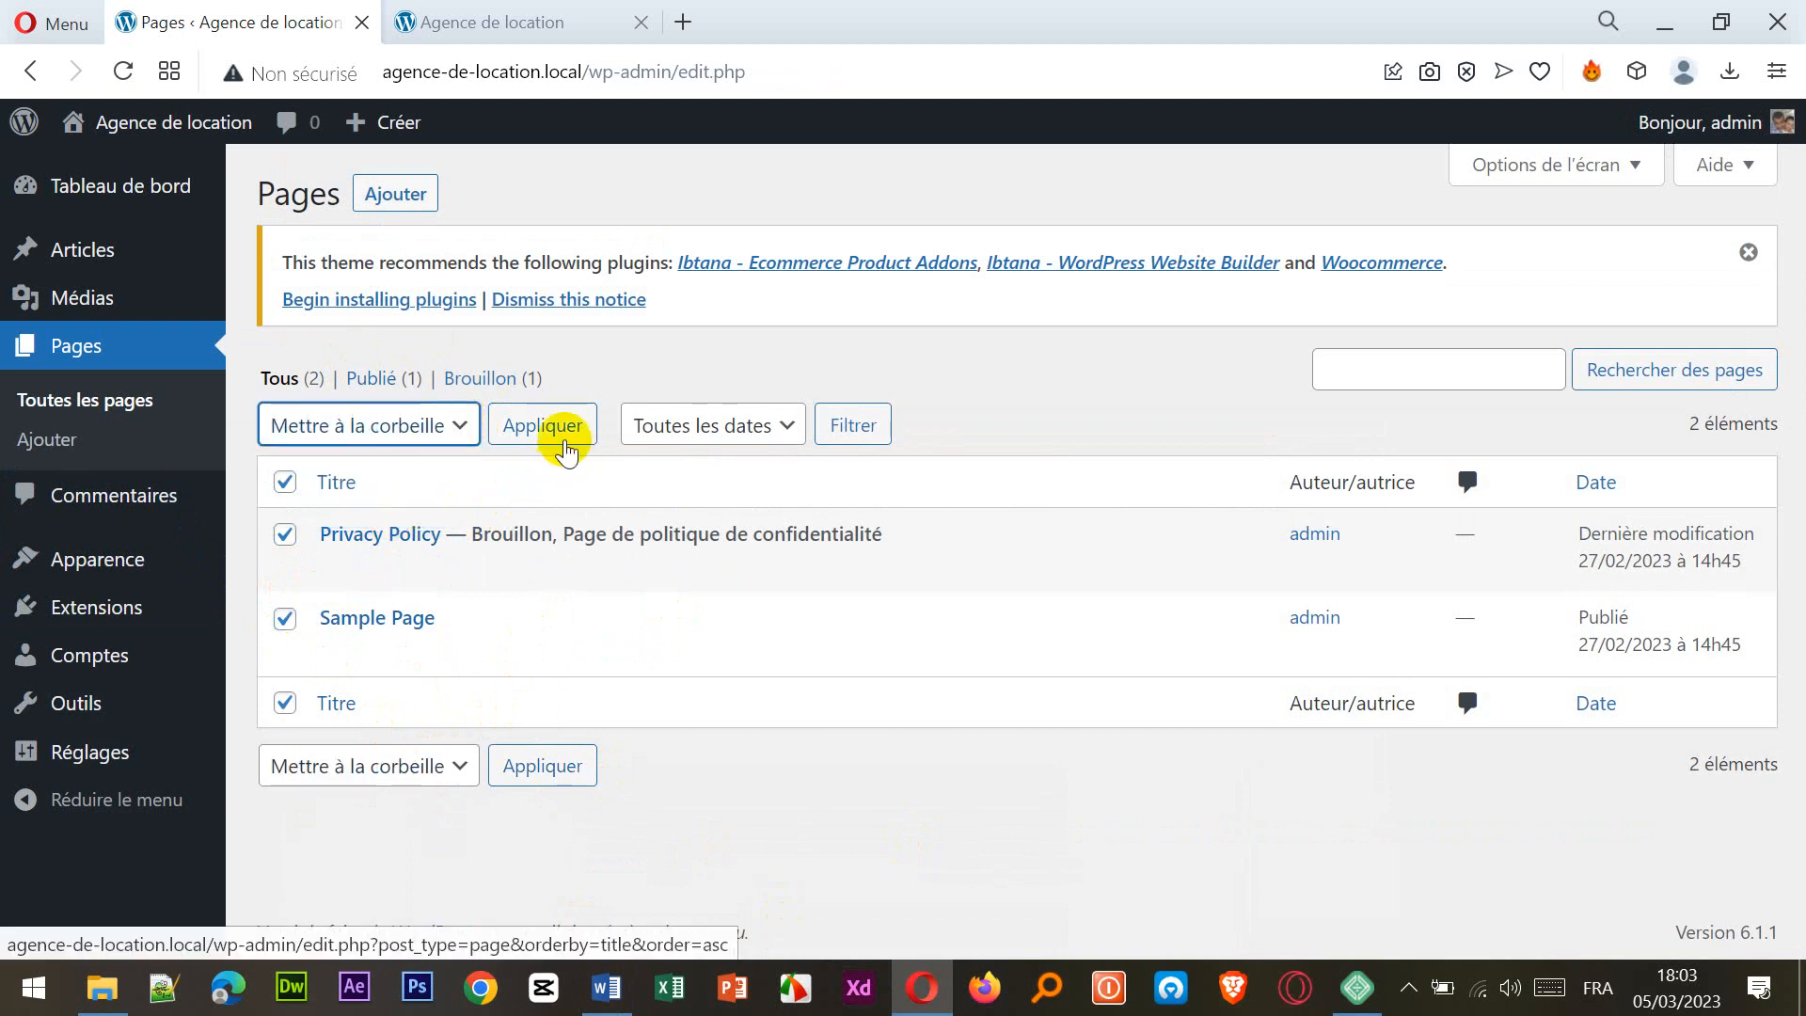
{"action": "left_click", "coordinate": [546, 433]}
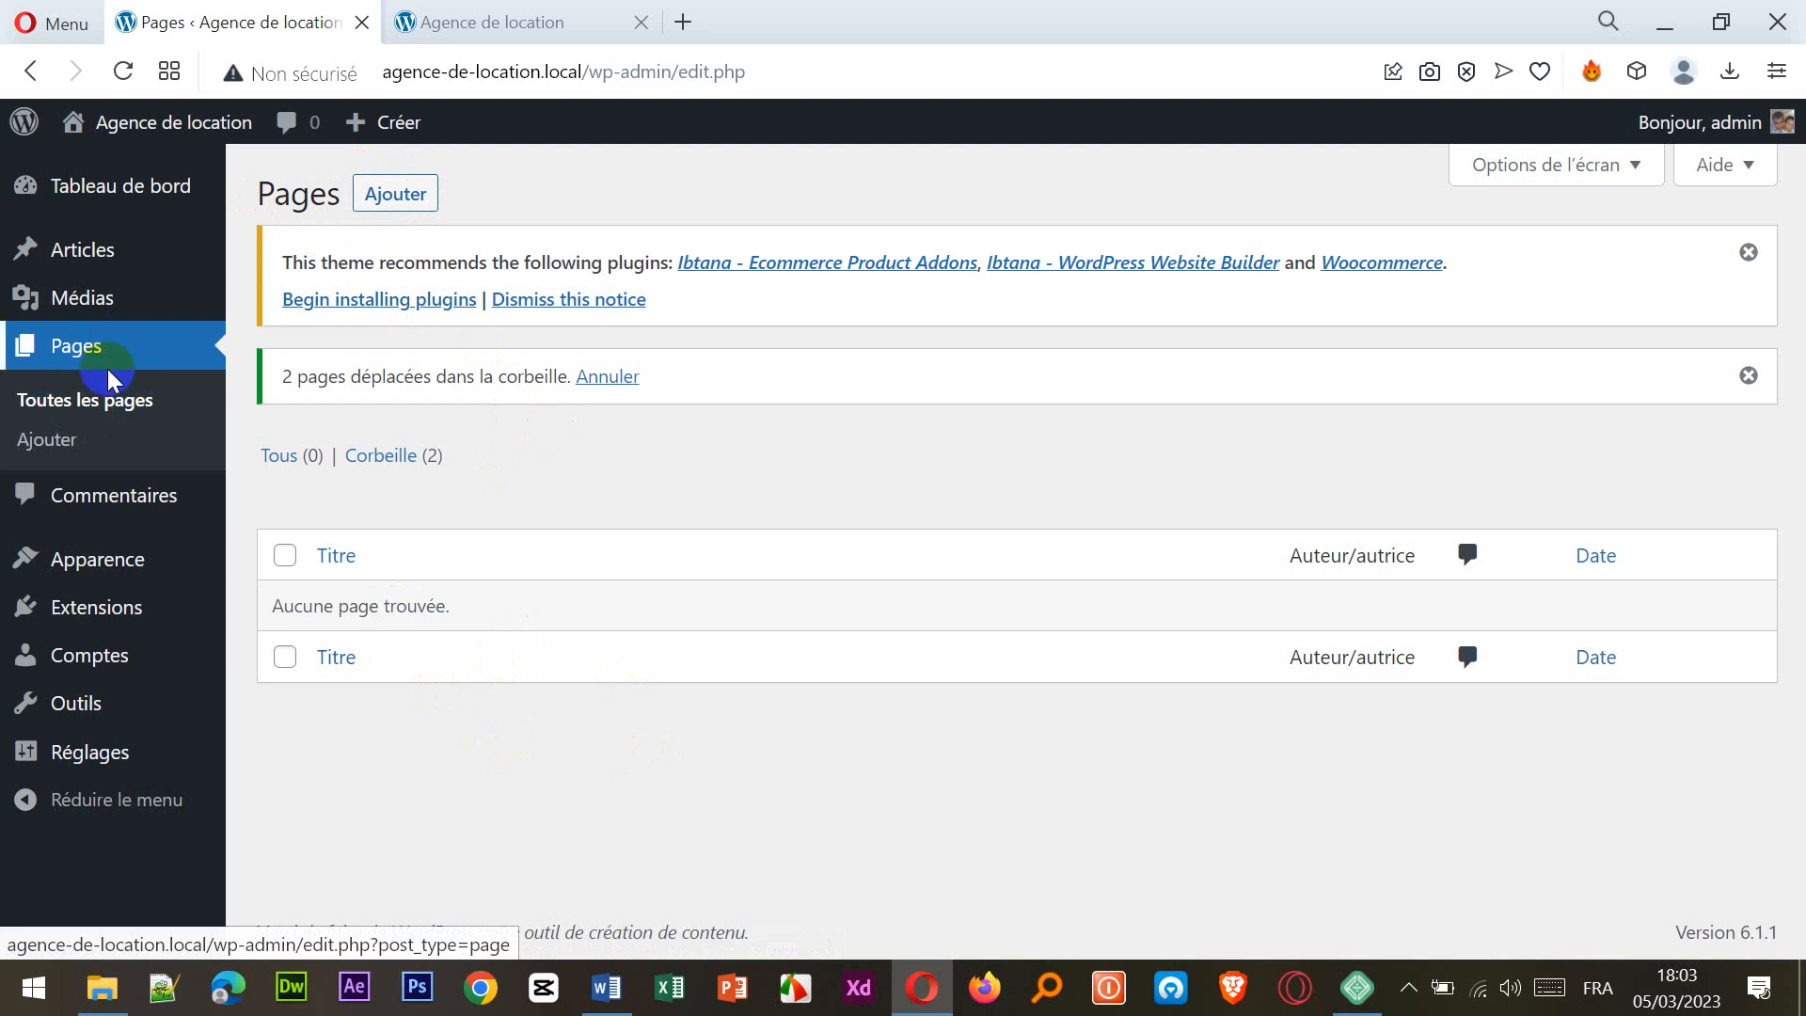
- Add a new page titled "Voitures", dismissing the editor's welcome guide, and place the cursor in its empty paragraph block
{"action": "left_click", "coordinate": [407, 209]}
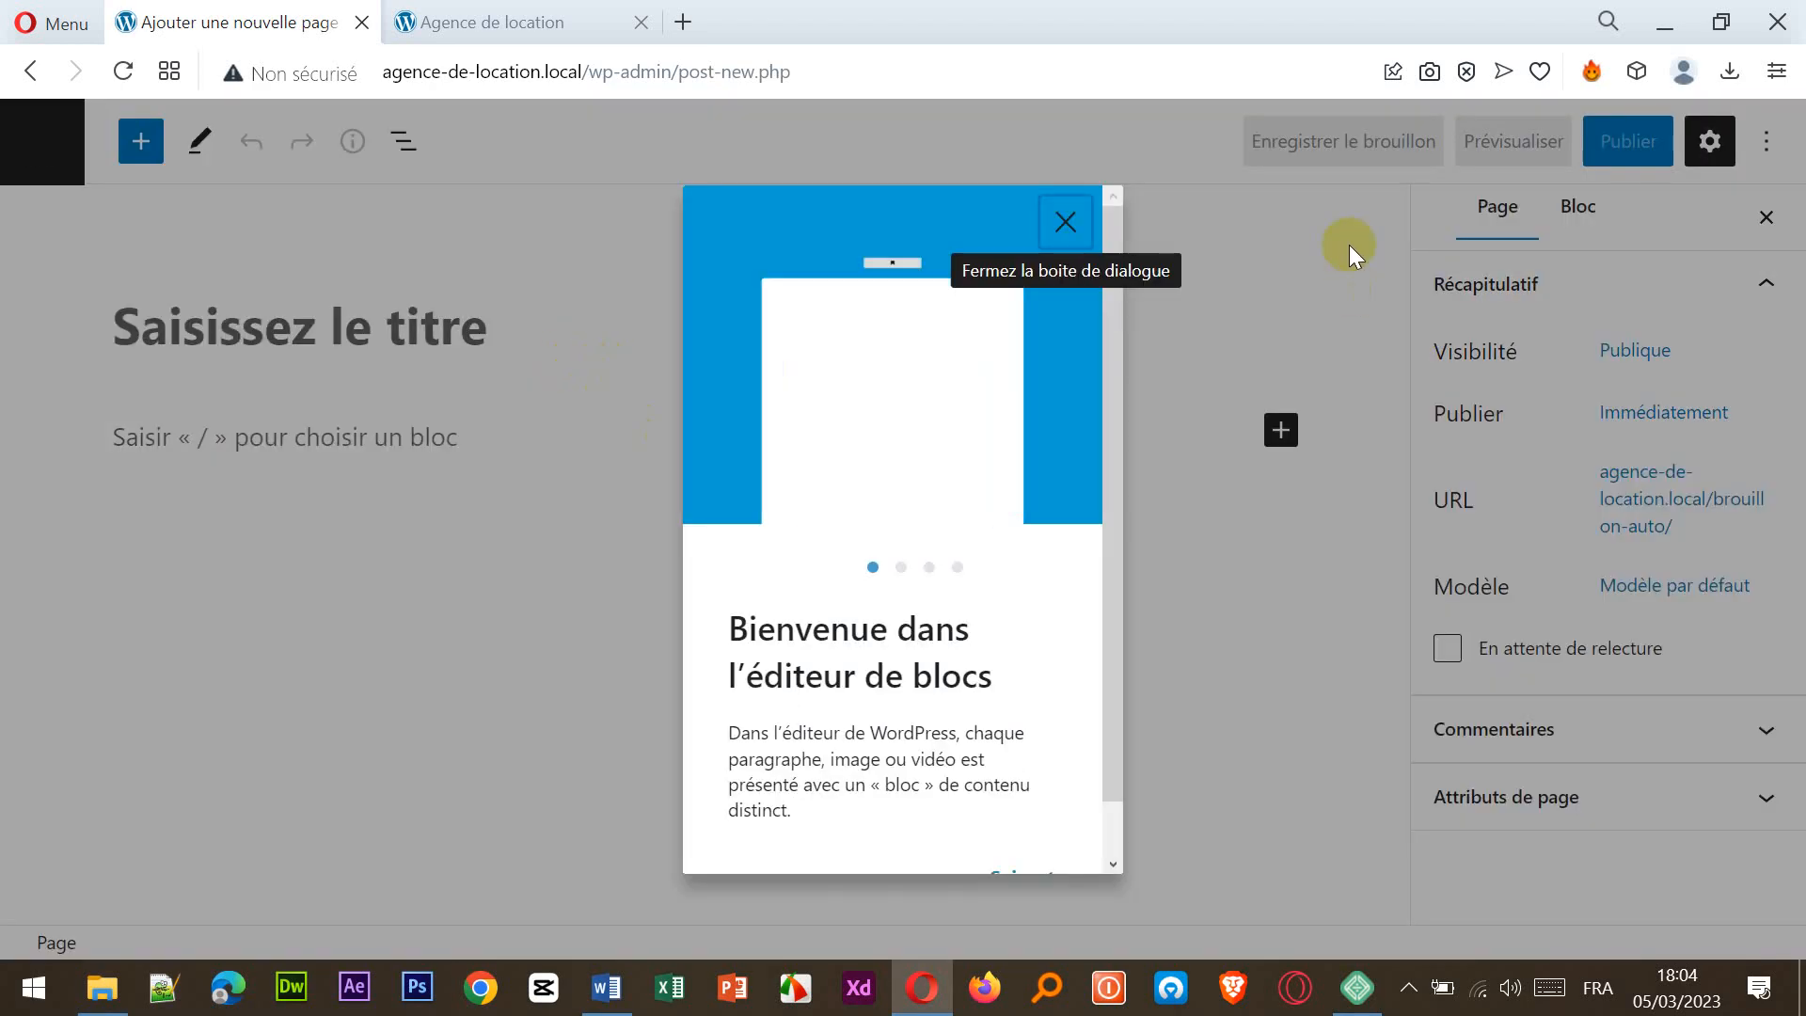
{"action": "left_click", "coordinate": [1067, 216]}
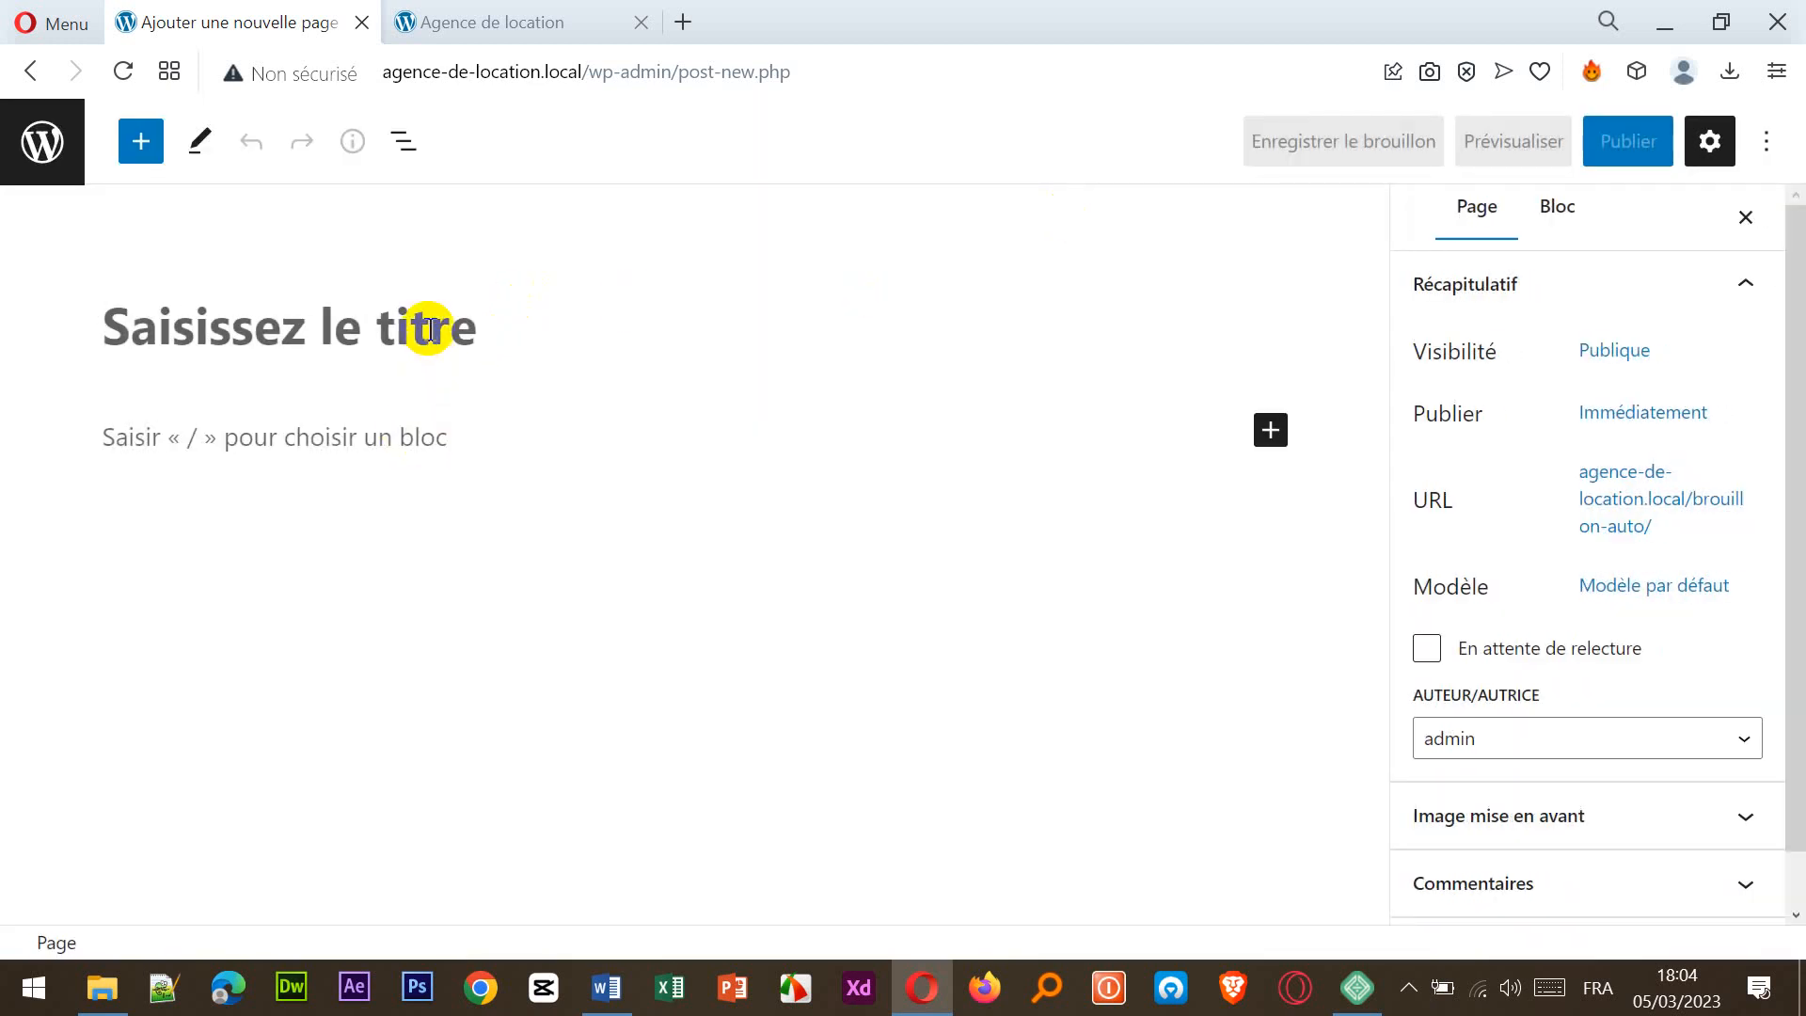
{"action": "type", "text": "Voitures"}
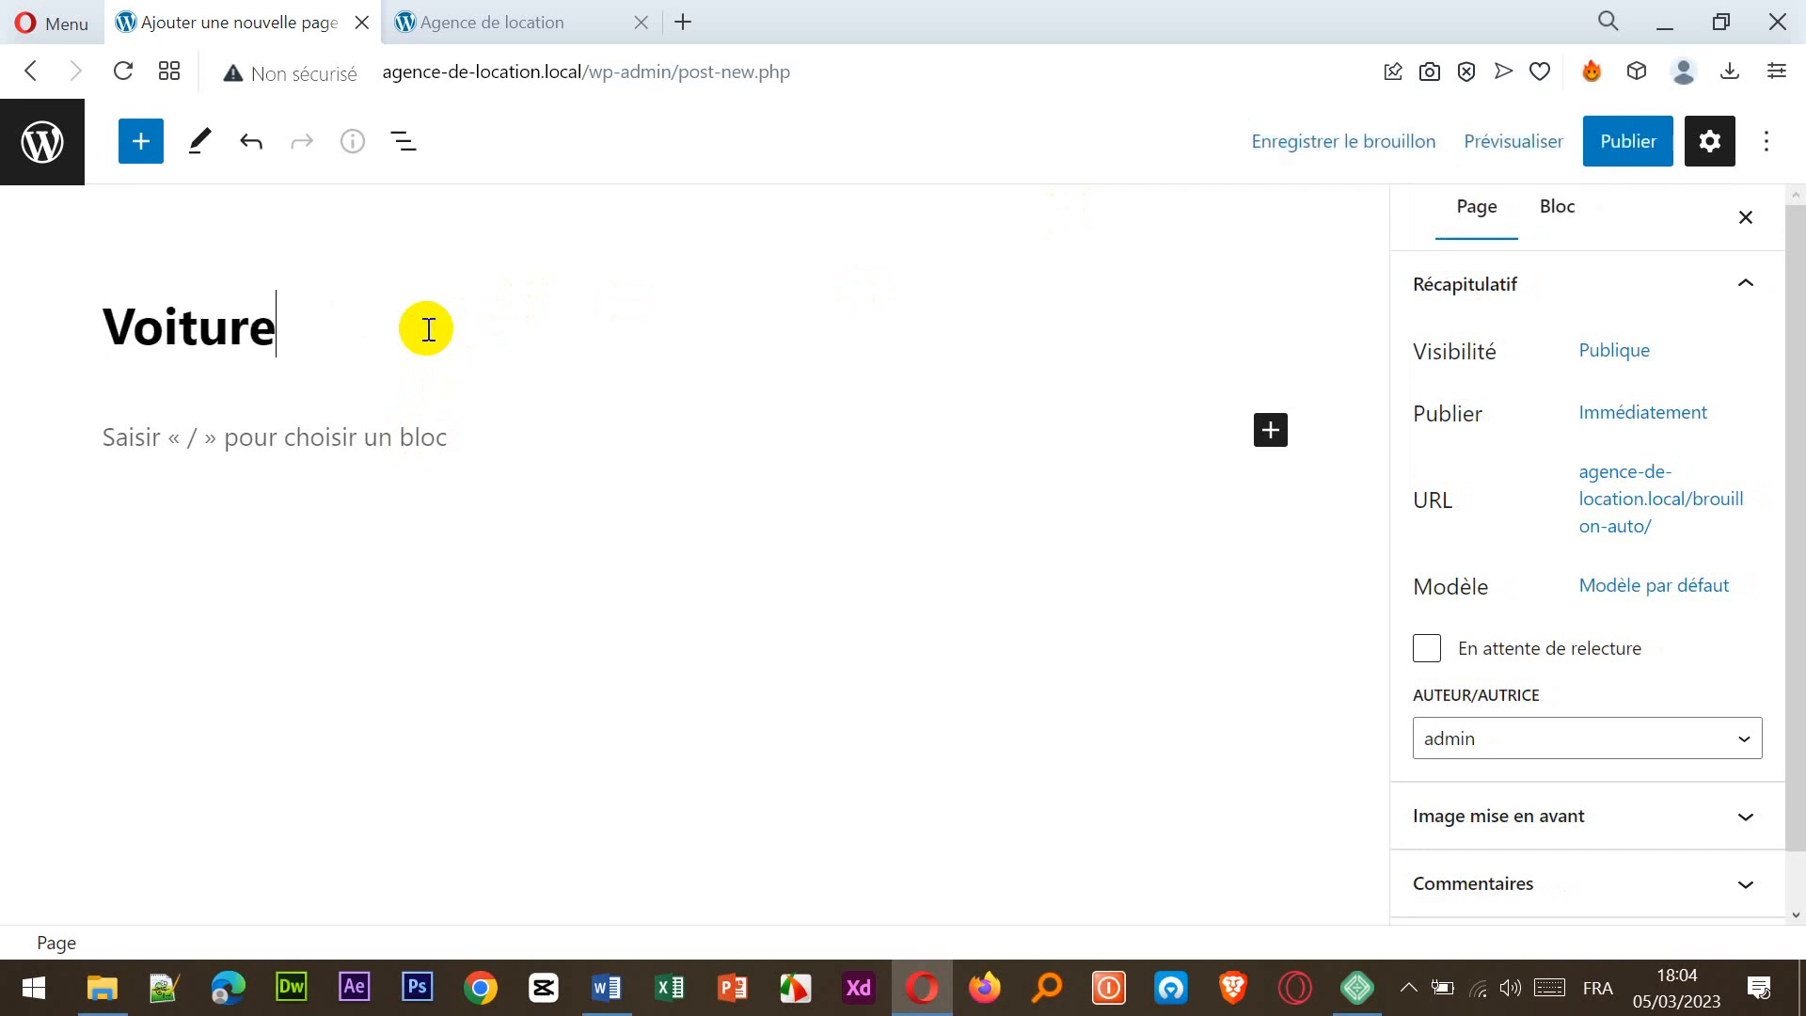
{"action": "left_click", "coordinate": [125, 446]}
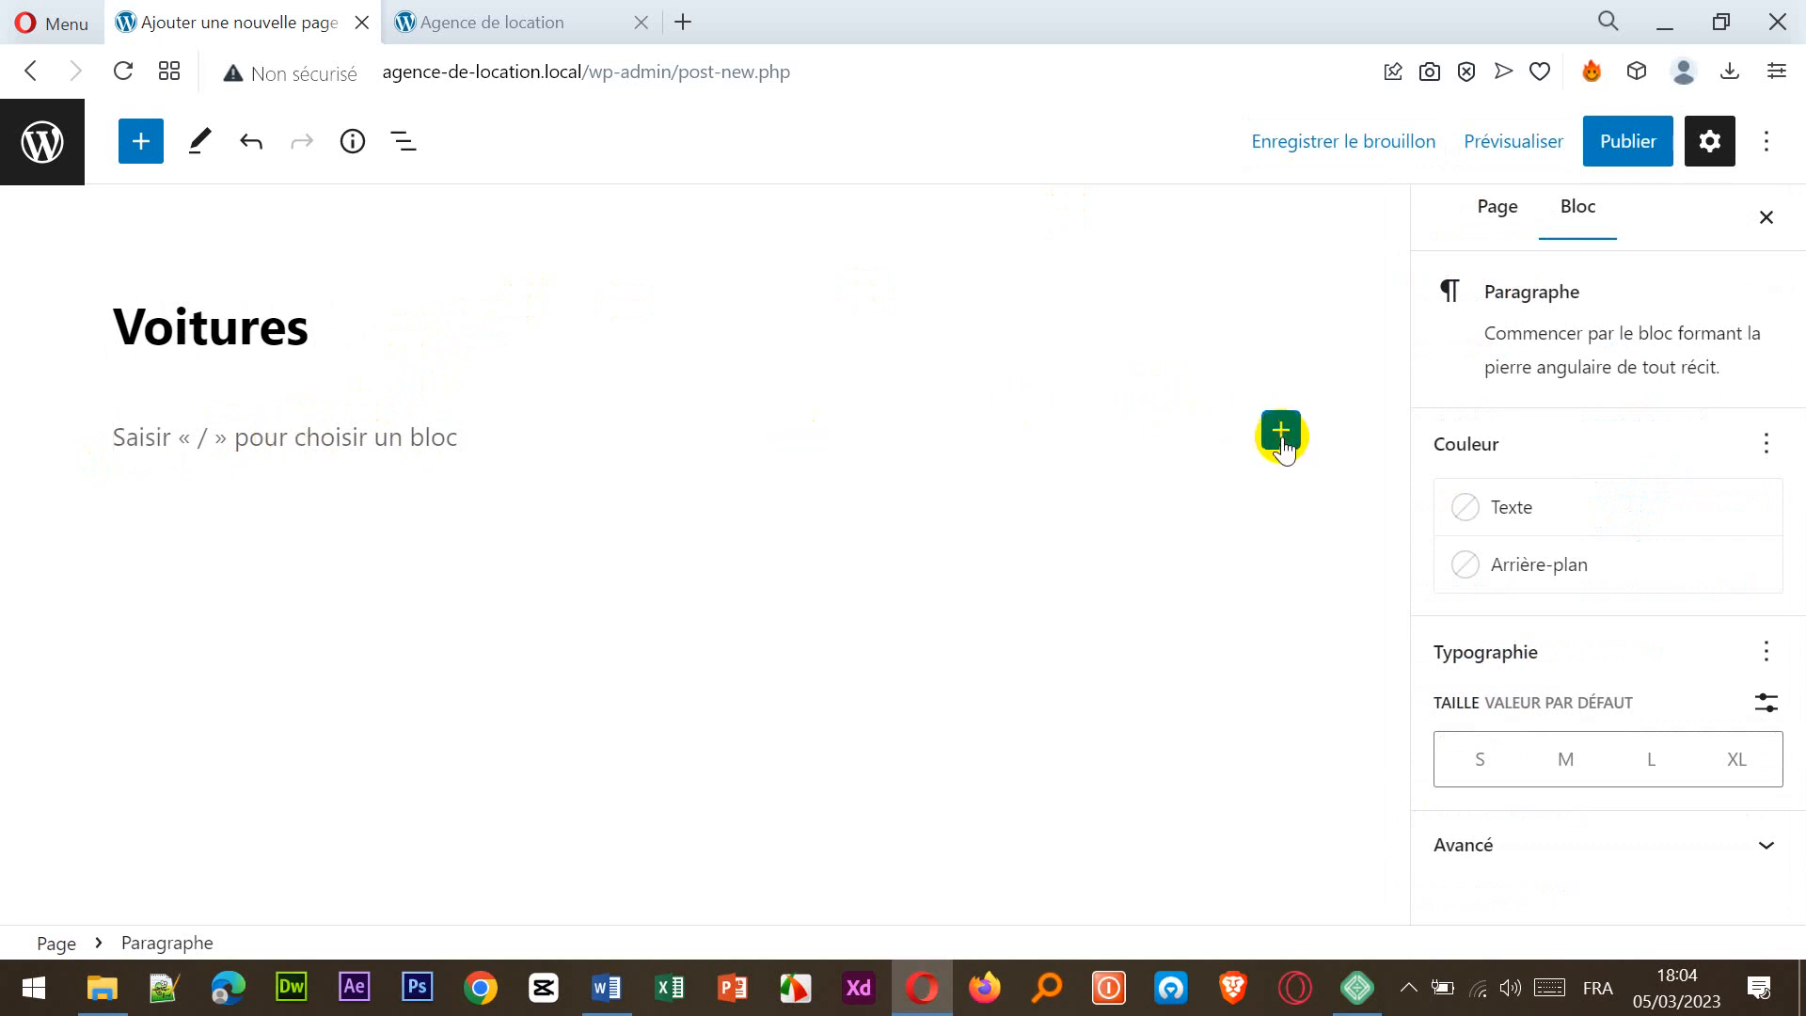
{"action": "left_click", "coordinate": [1280, 432]}
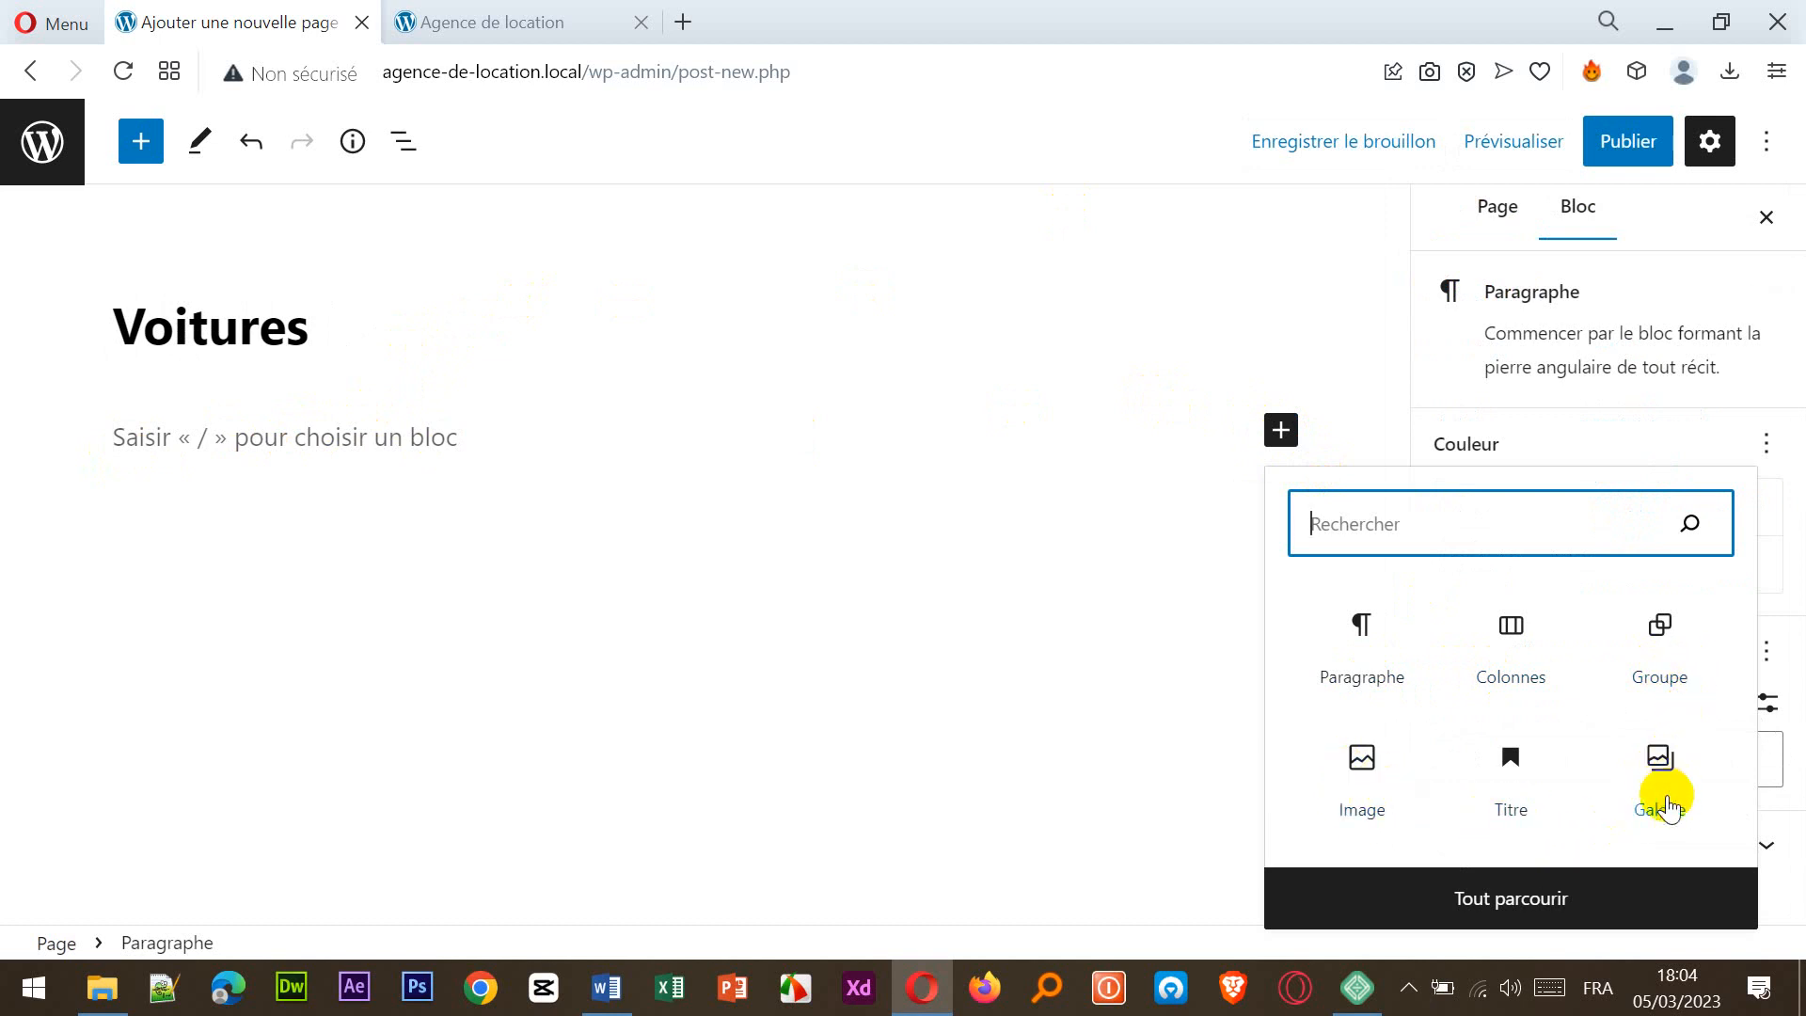
{"action": "left_click", "coordinate": [118, 444]}
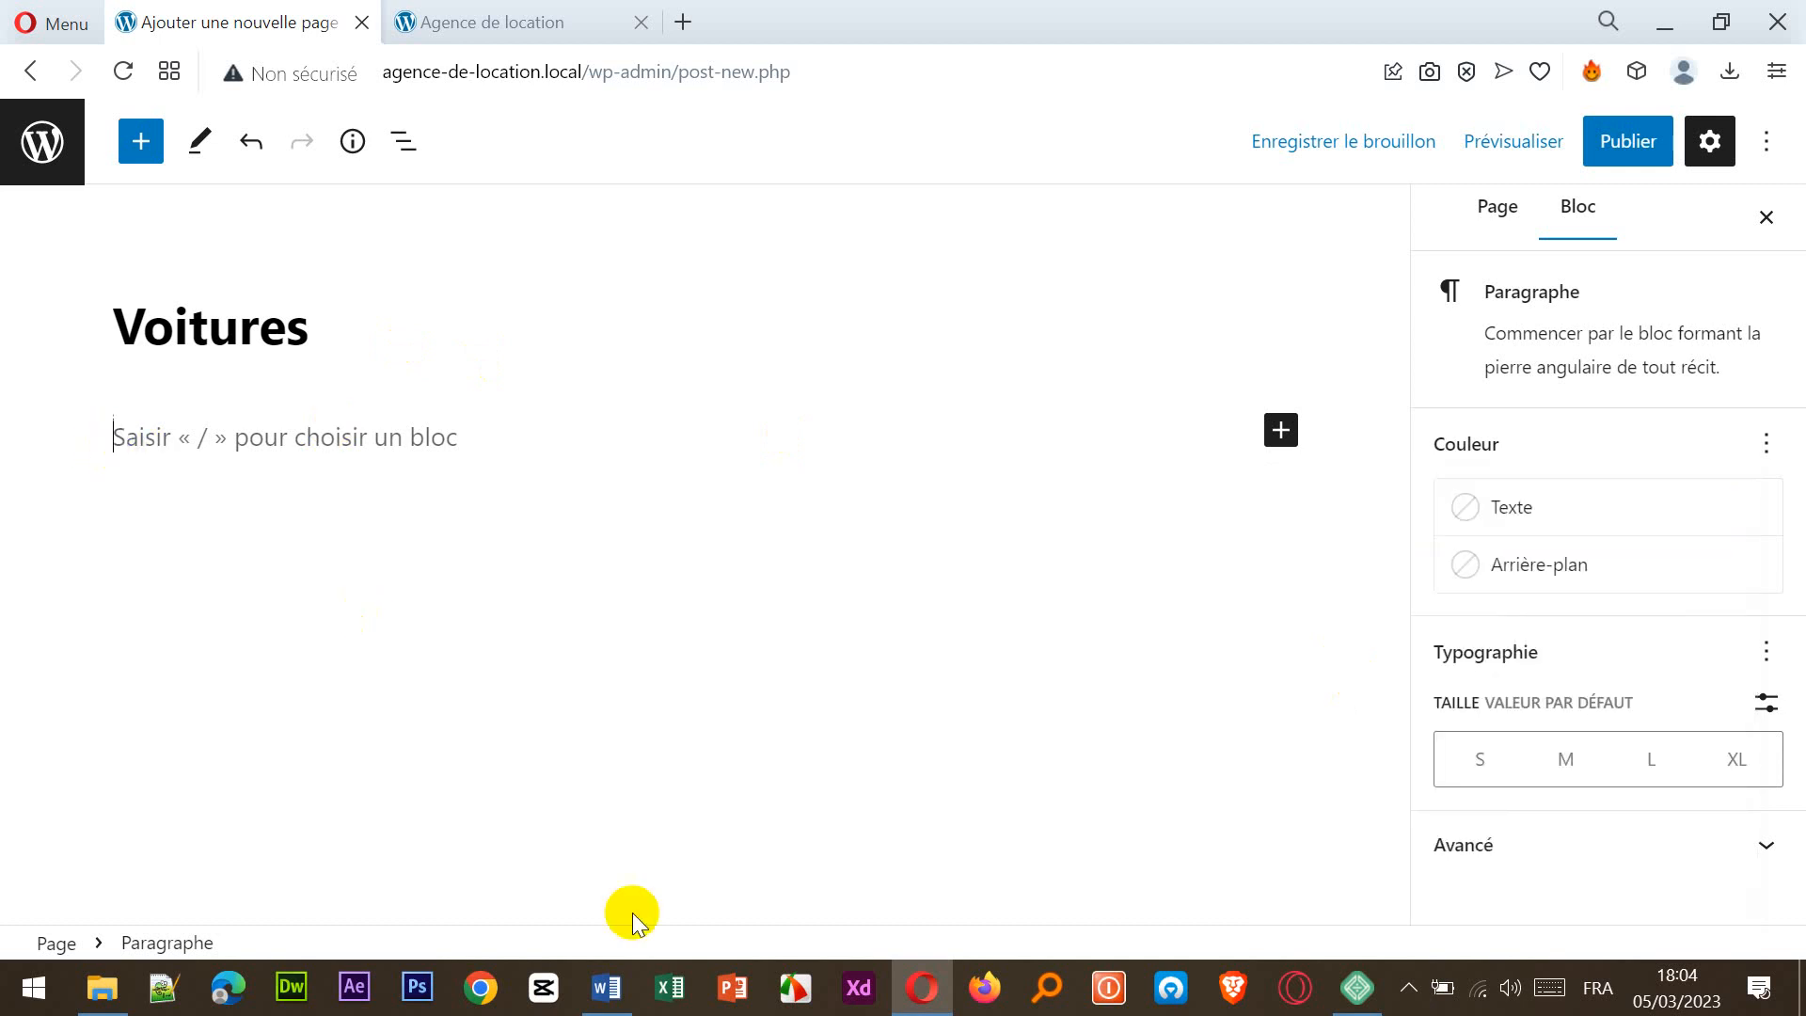
- Switch to données.docx in Word and copy the two paragraphs under the "Voitures" heading
{"action": "left_click", "coordinate": [618, 995]}
{"action": "scroll", "coordinate": [826, 674], "scroll_direction": "down", "scroll_amount": 5}
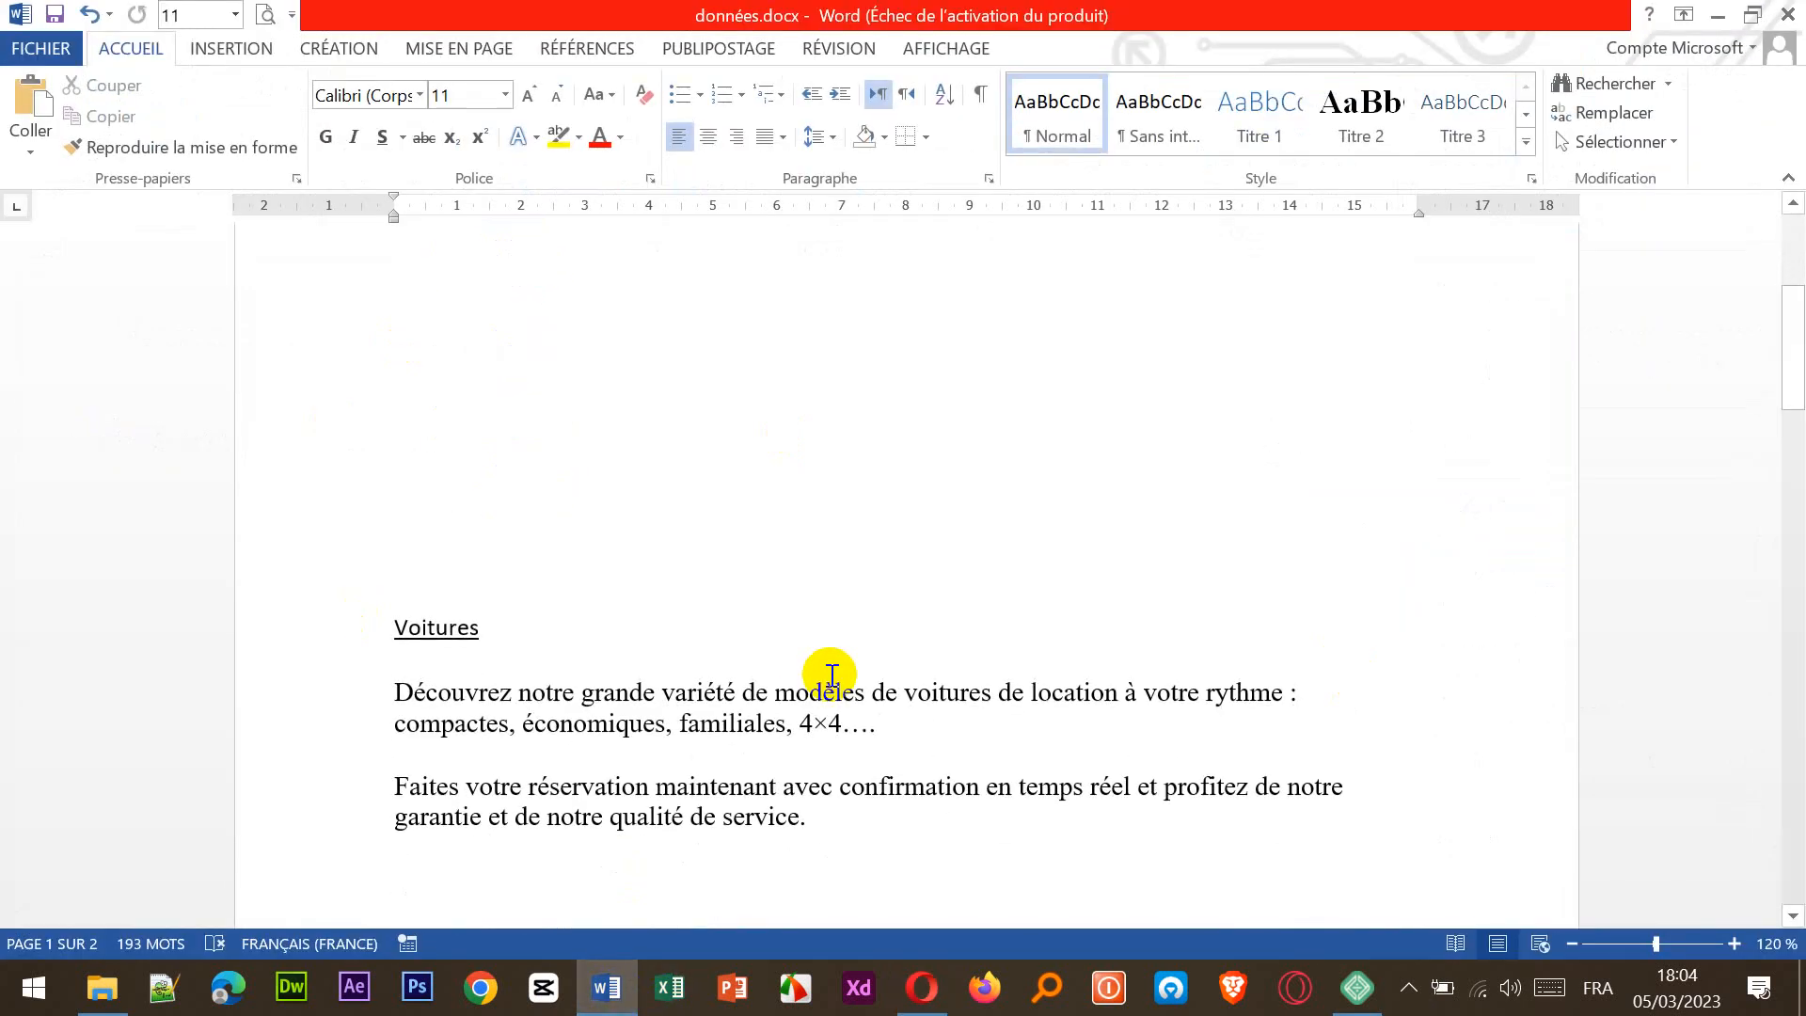
{"action": "left_click_drag", "start_coordinate": [394, 618], "coordinate": [840, 733]}
{"action": "left_click_drag", "start_coordinate": [840, 732], "coordinate": [769, 724]}
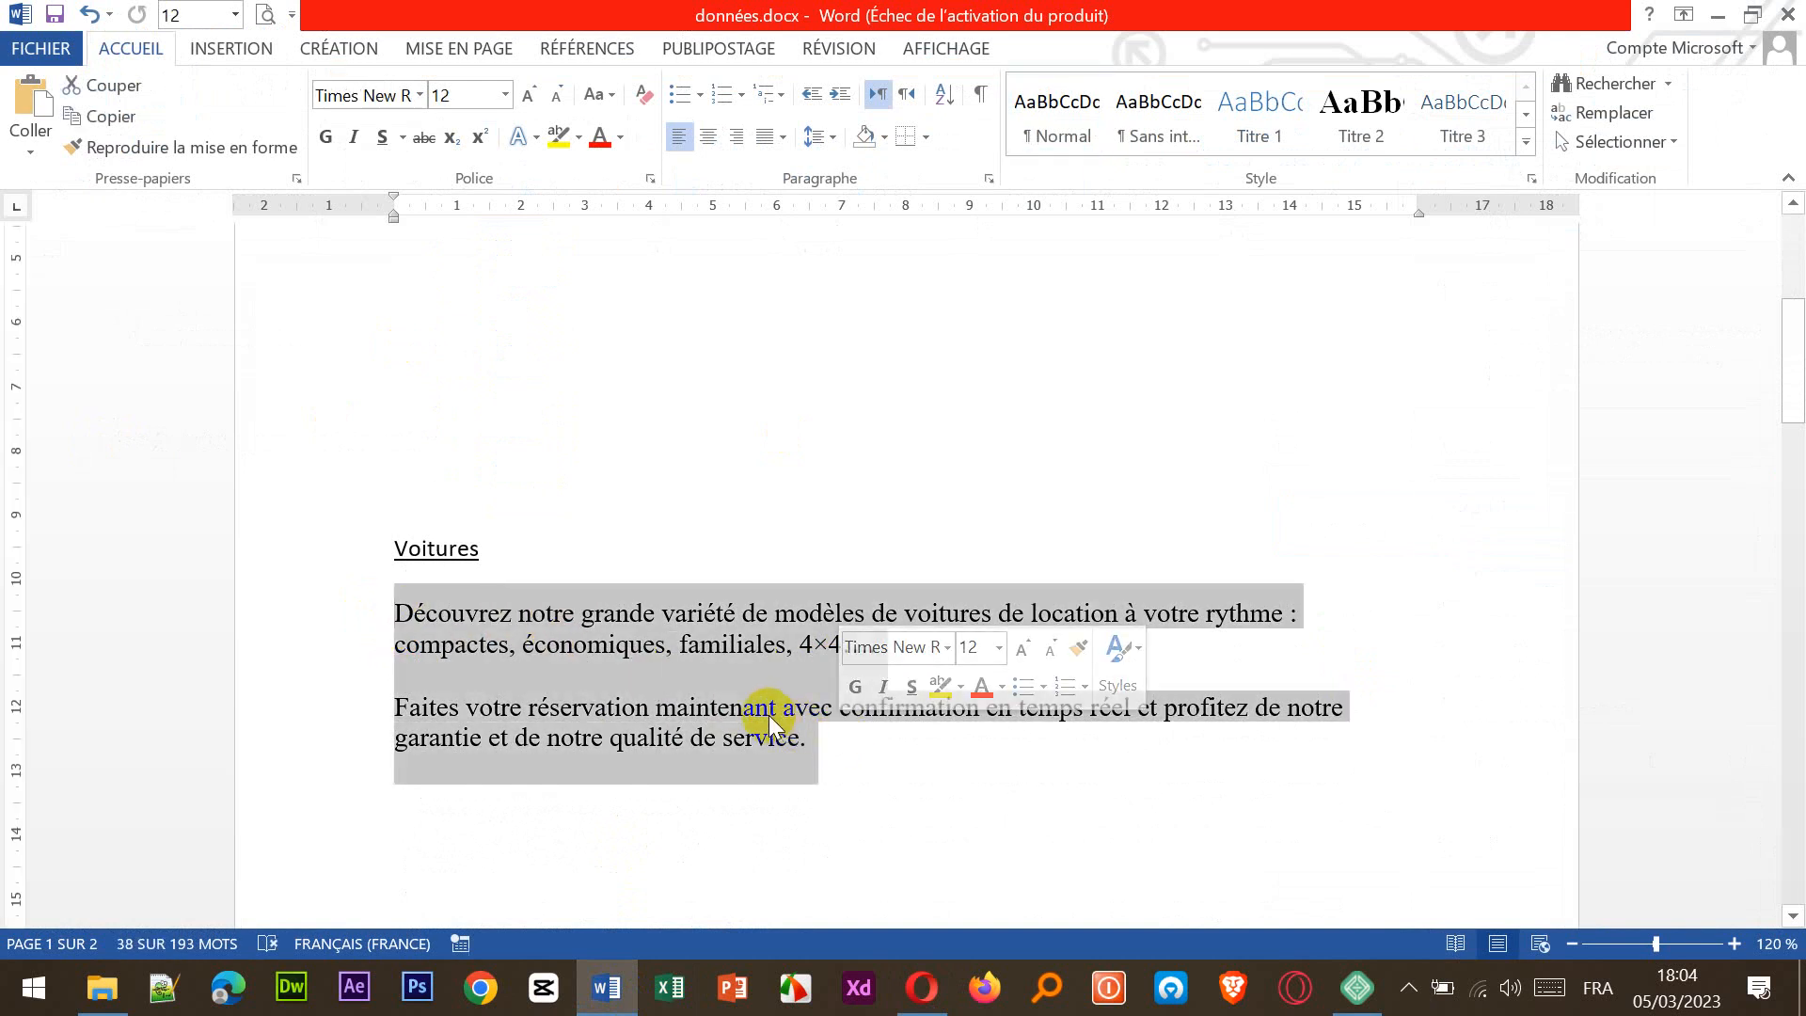
{"action": "left_click", "coordinate": [815, 759]}
{"action": "left_click_drag", "start_coordinate": [817, 753], "coordinate": [361, 617]}
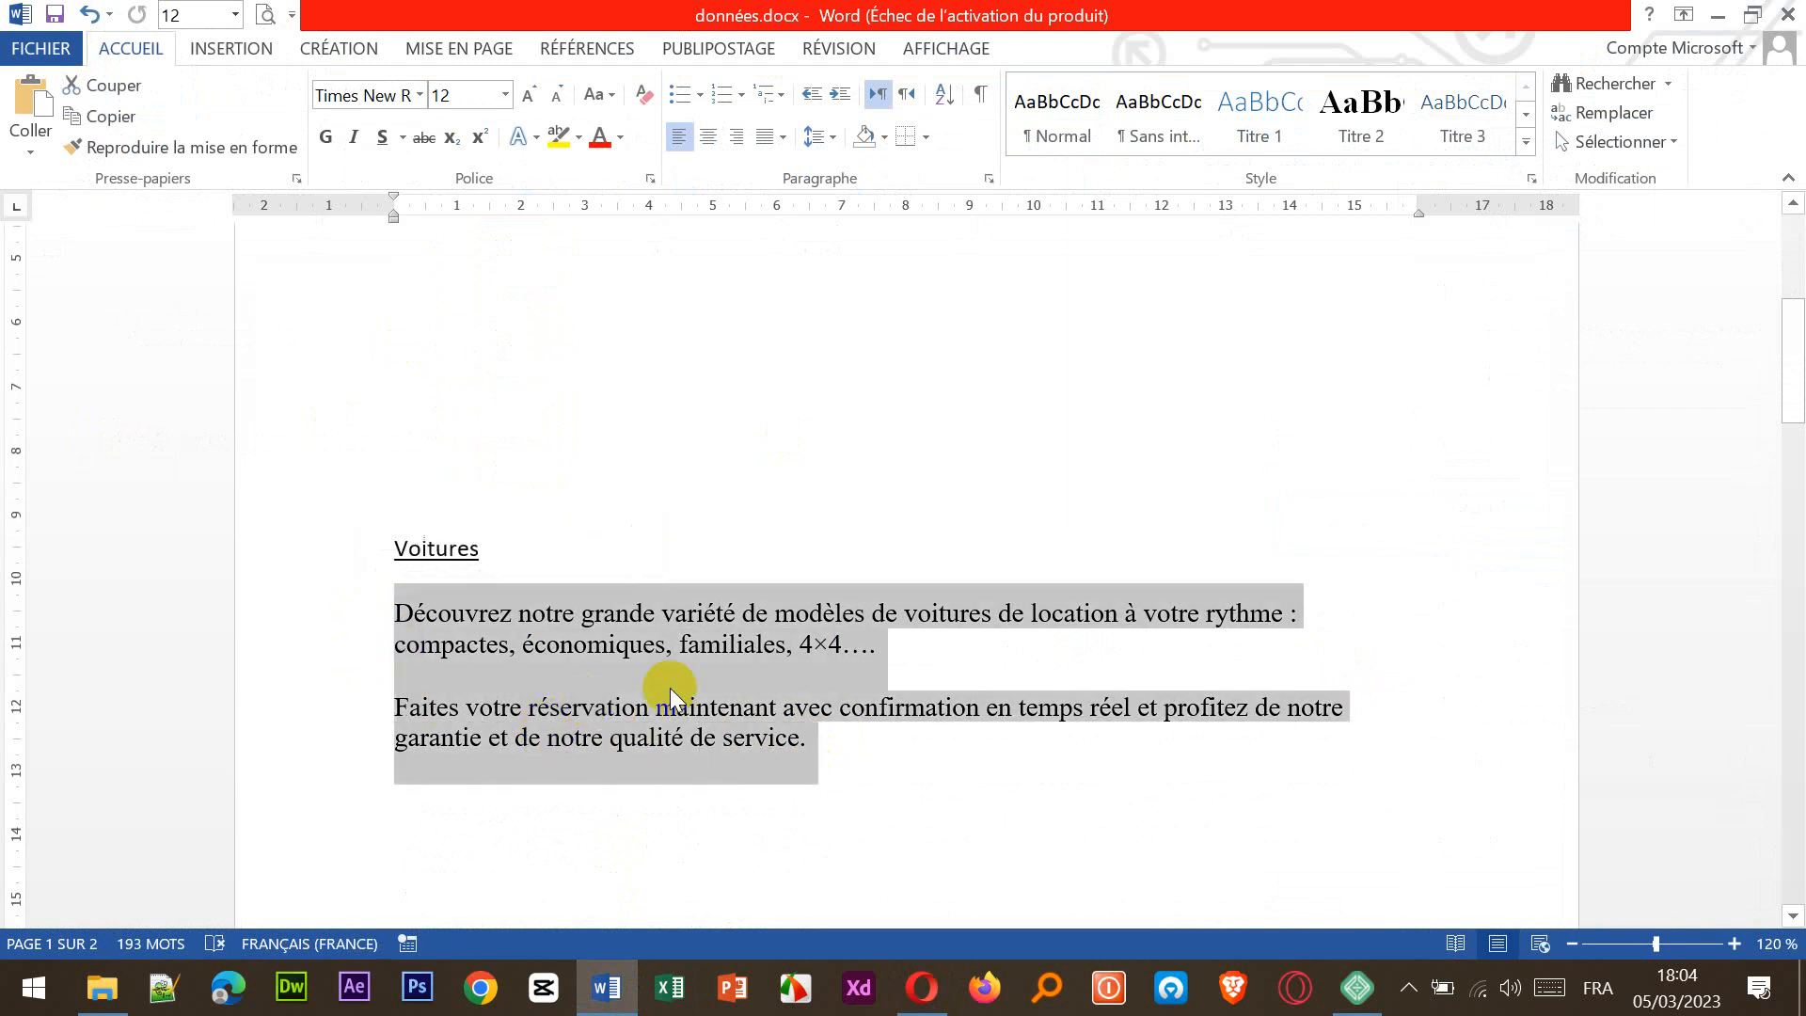
{"action": "right_click", "coordinate": [641, 624]}
{"action": "left_click", "coordinate": [715, 258]}
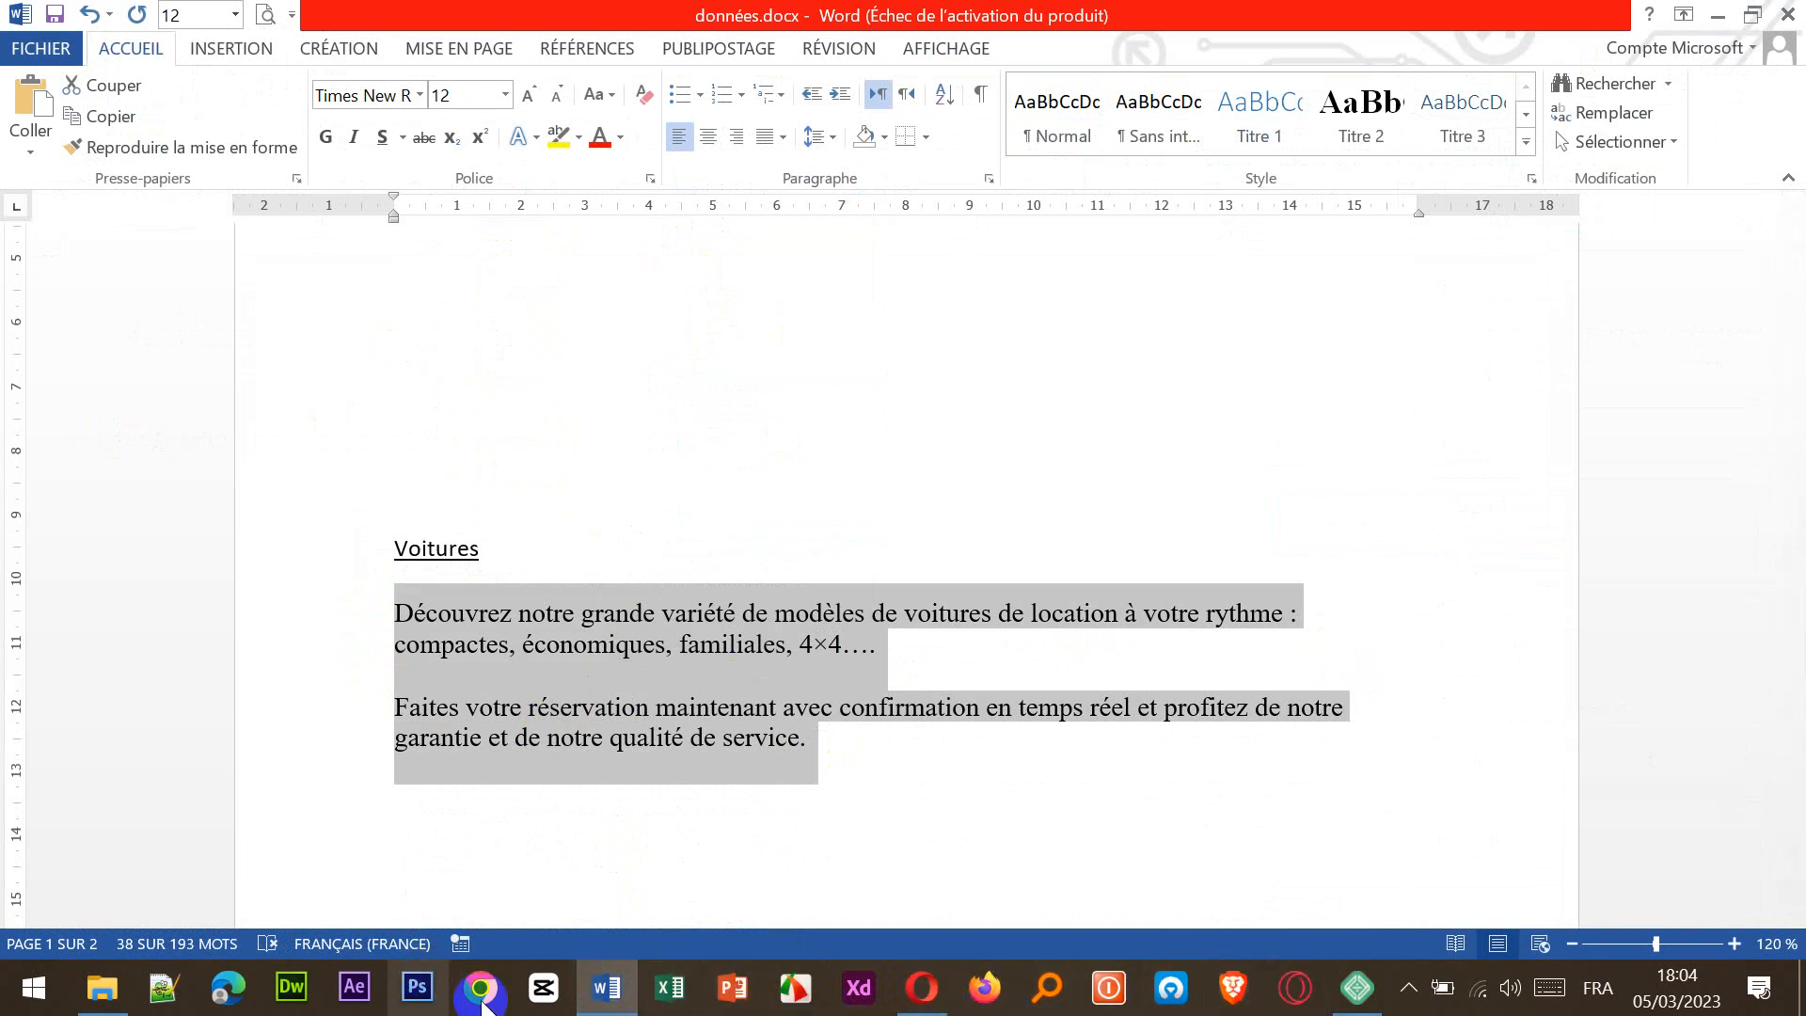
- Switch back to Opera and paste the copied text into the empty paragraph block of the Voitures page
{"action": "left_click", "coordinate": [921, 988]}
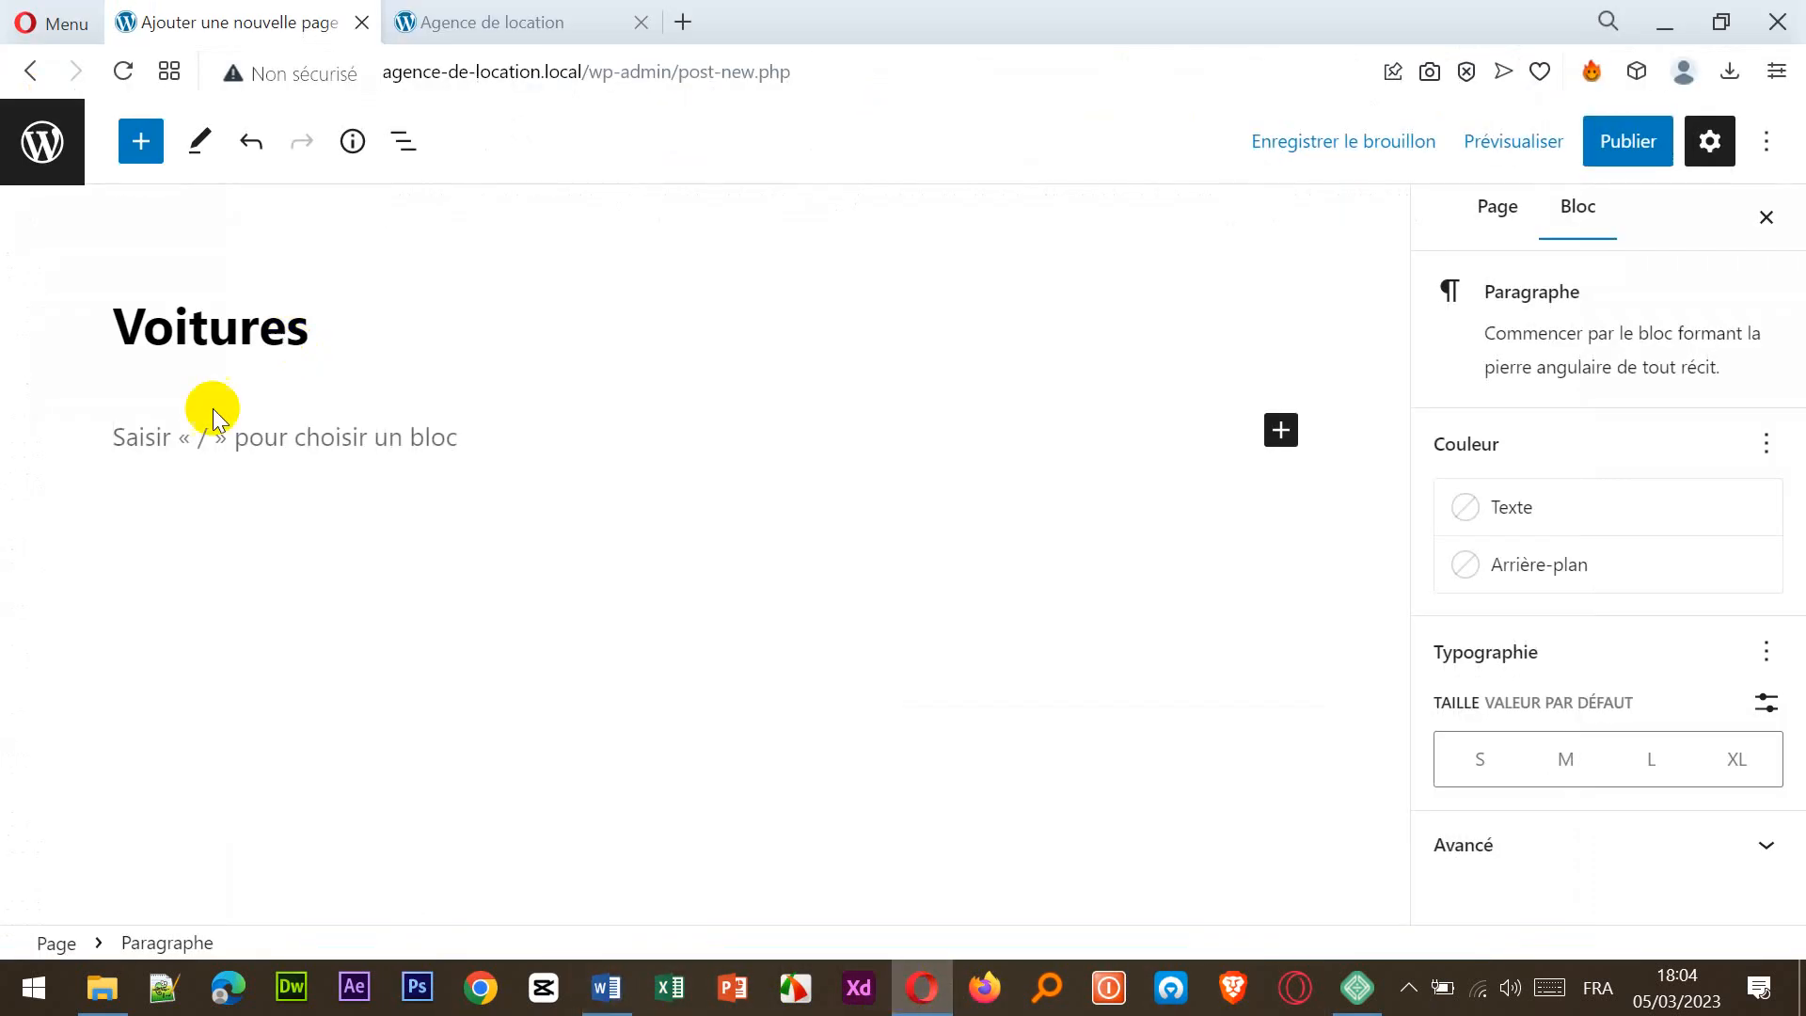
{"action": "right_click", "coordinate": [123, 444]}
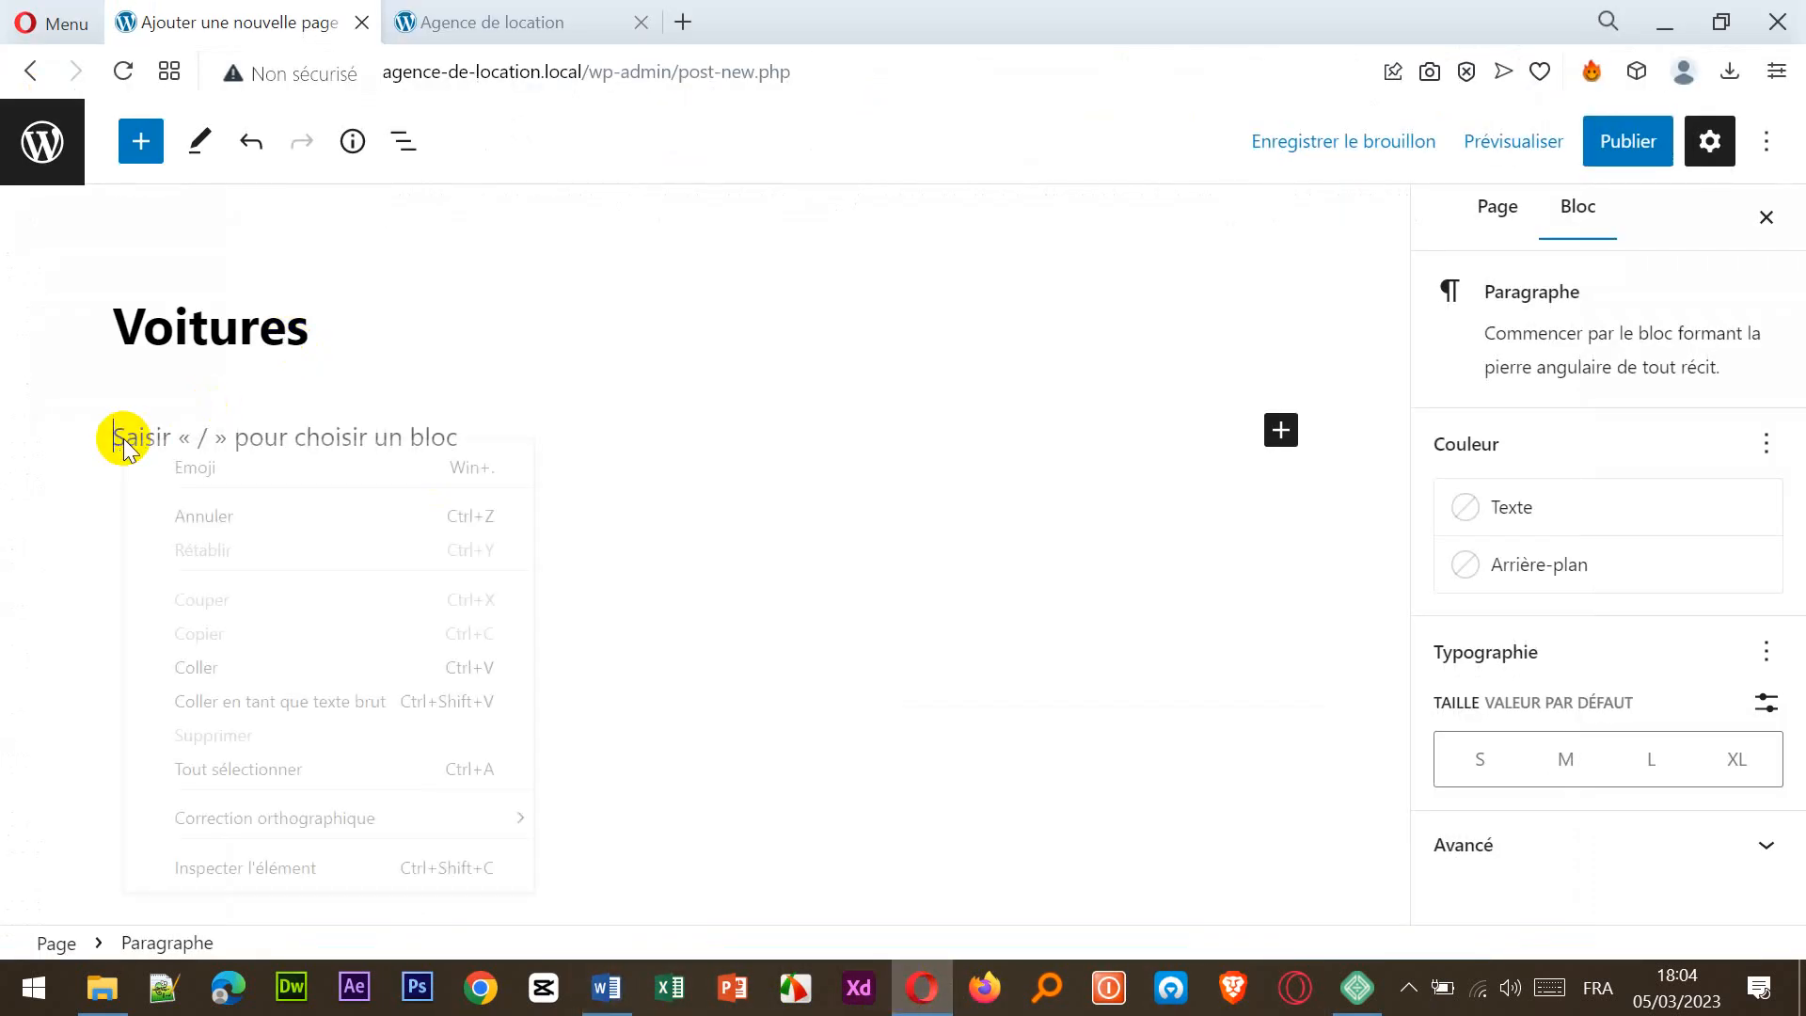
{"action": "left_click", "coordinate": [246, 669]}
{"action": "left_click", "coordinate": [462, 719]}
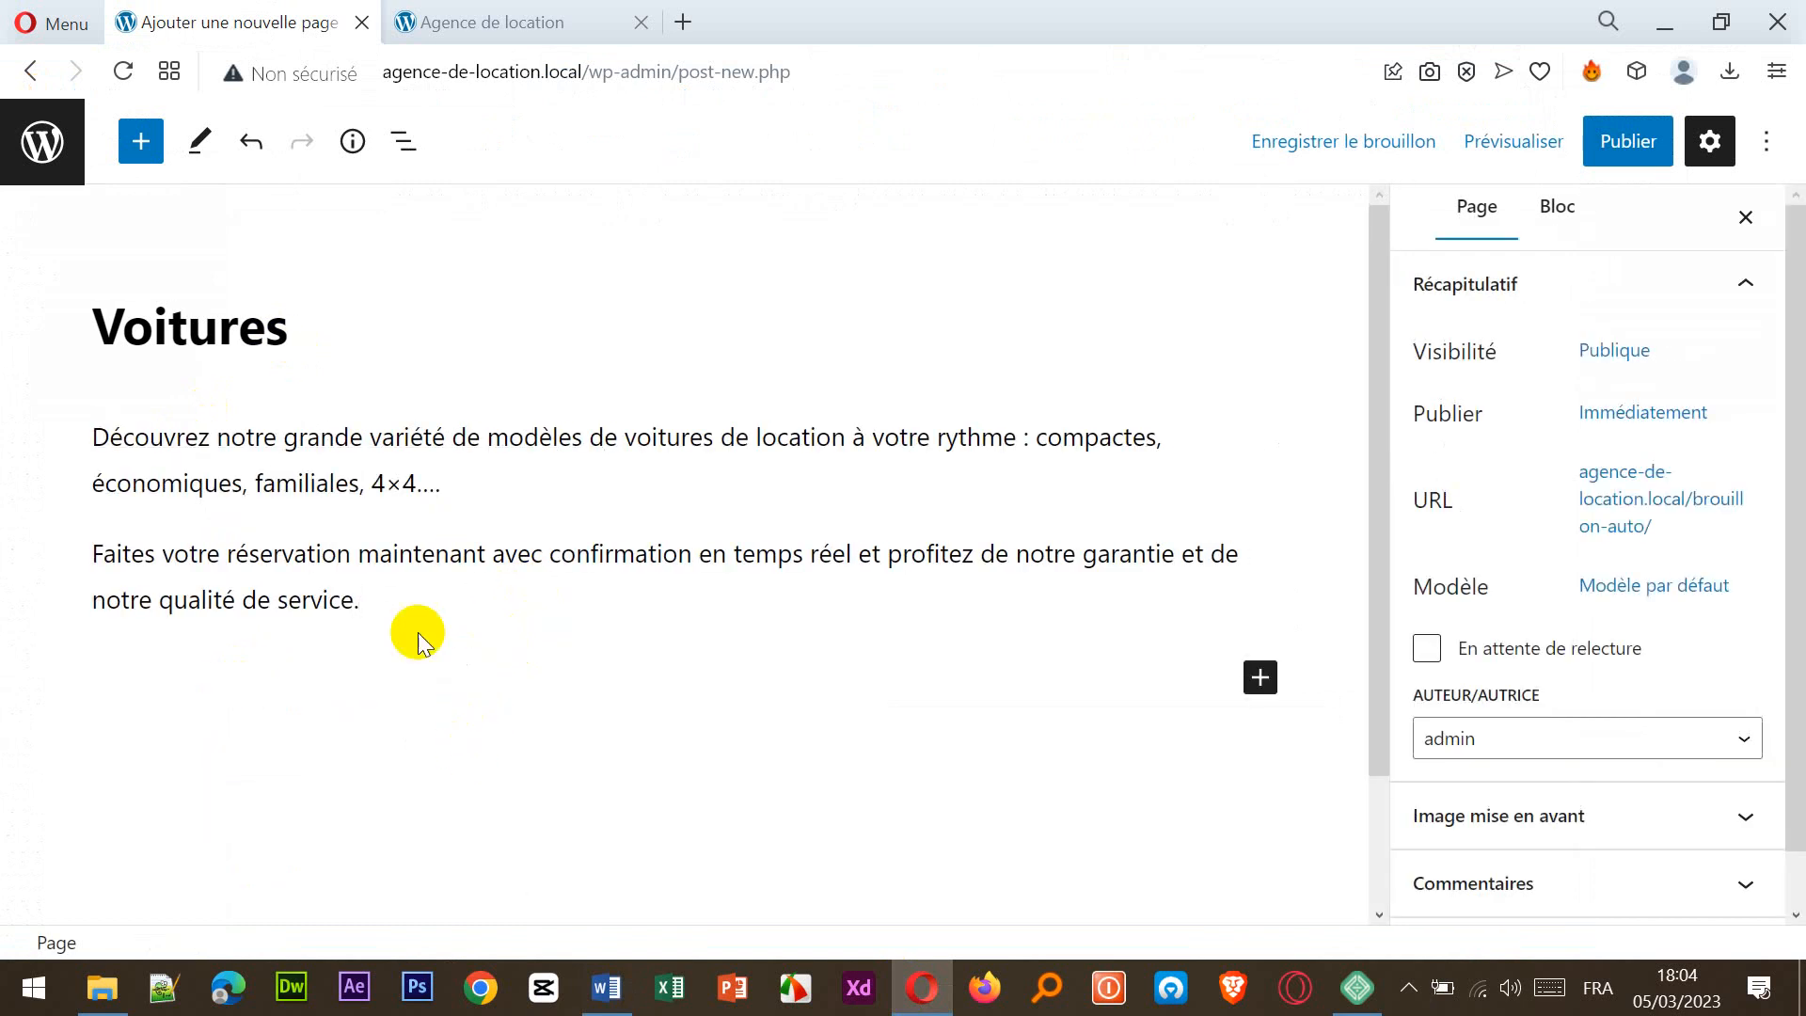
- Make the whole second paragraph, starting "Faites votre réservation maintenant", bold, then deselect the block
{"action": "left_click", "coordinate": [387, 600]}
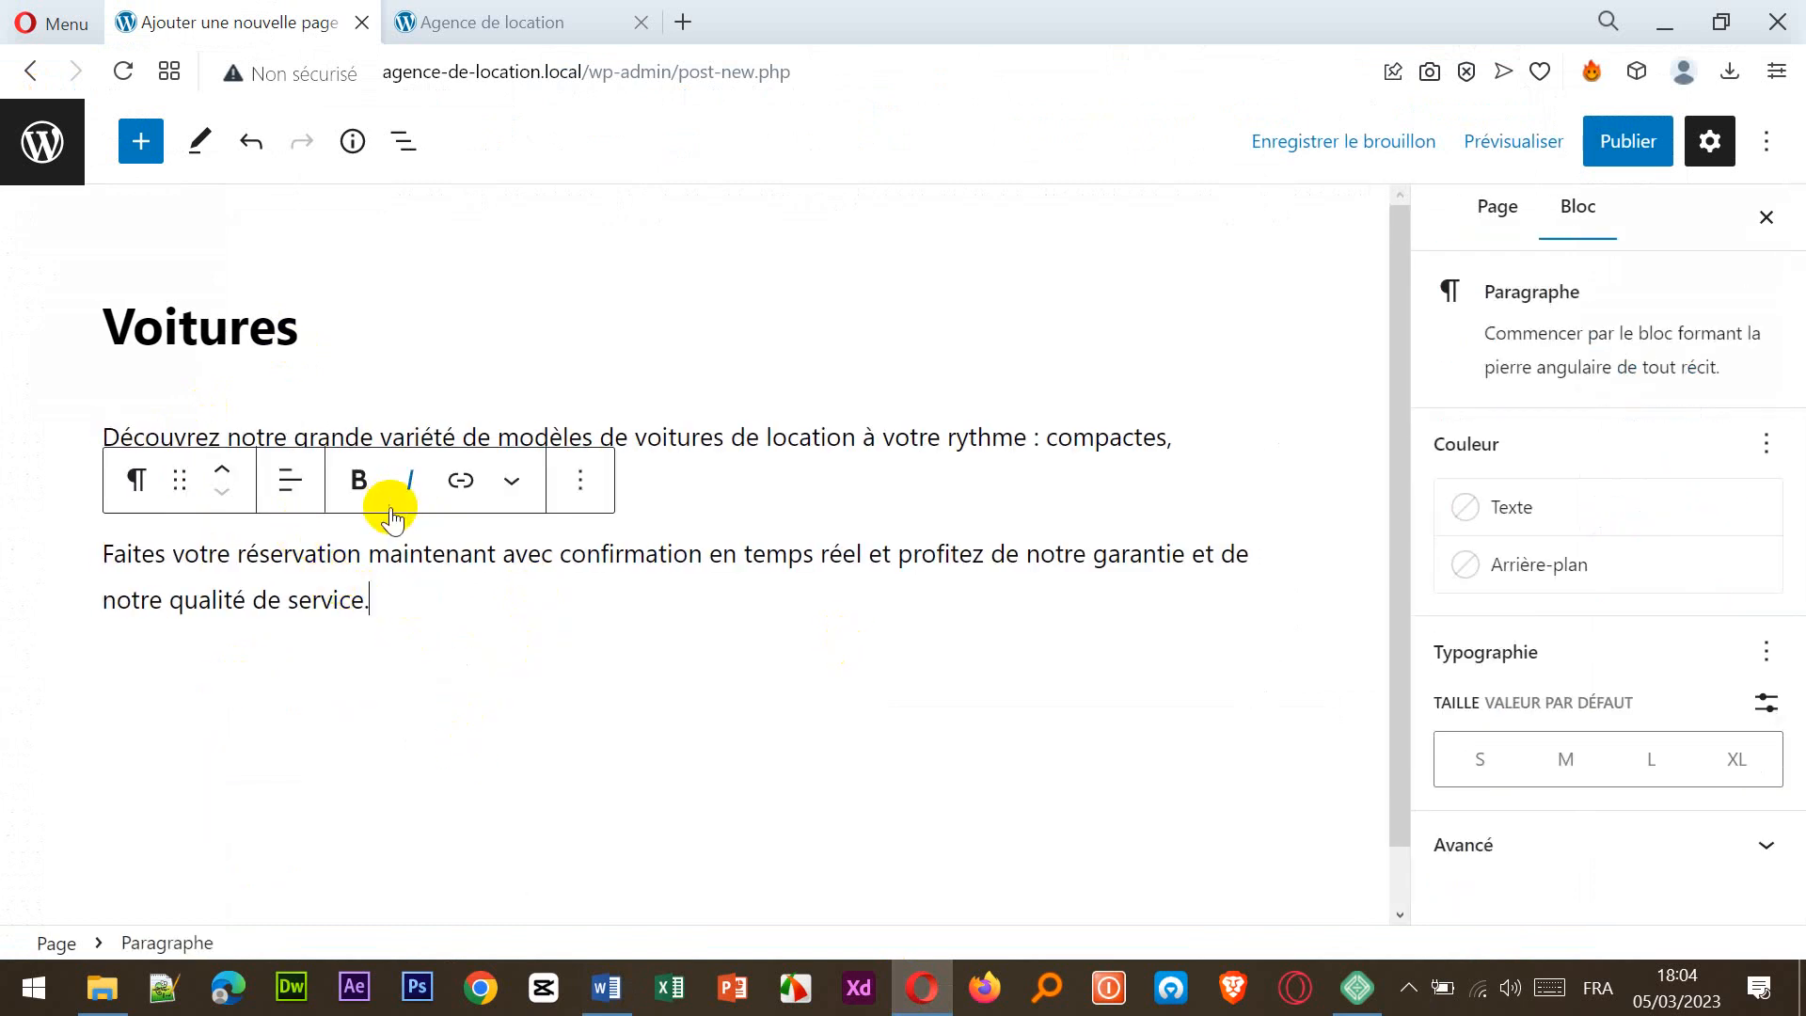
{"action": "left_click_drag", "start_coordinate": [106, 546], "coordinate": [392, 596]}
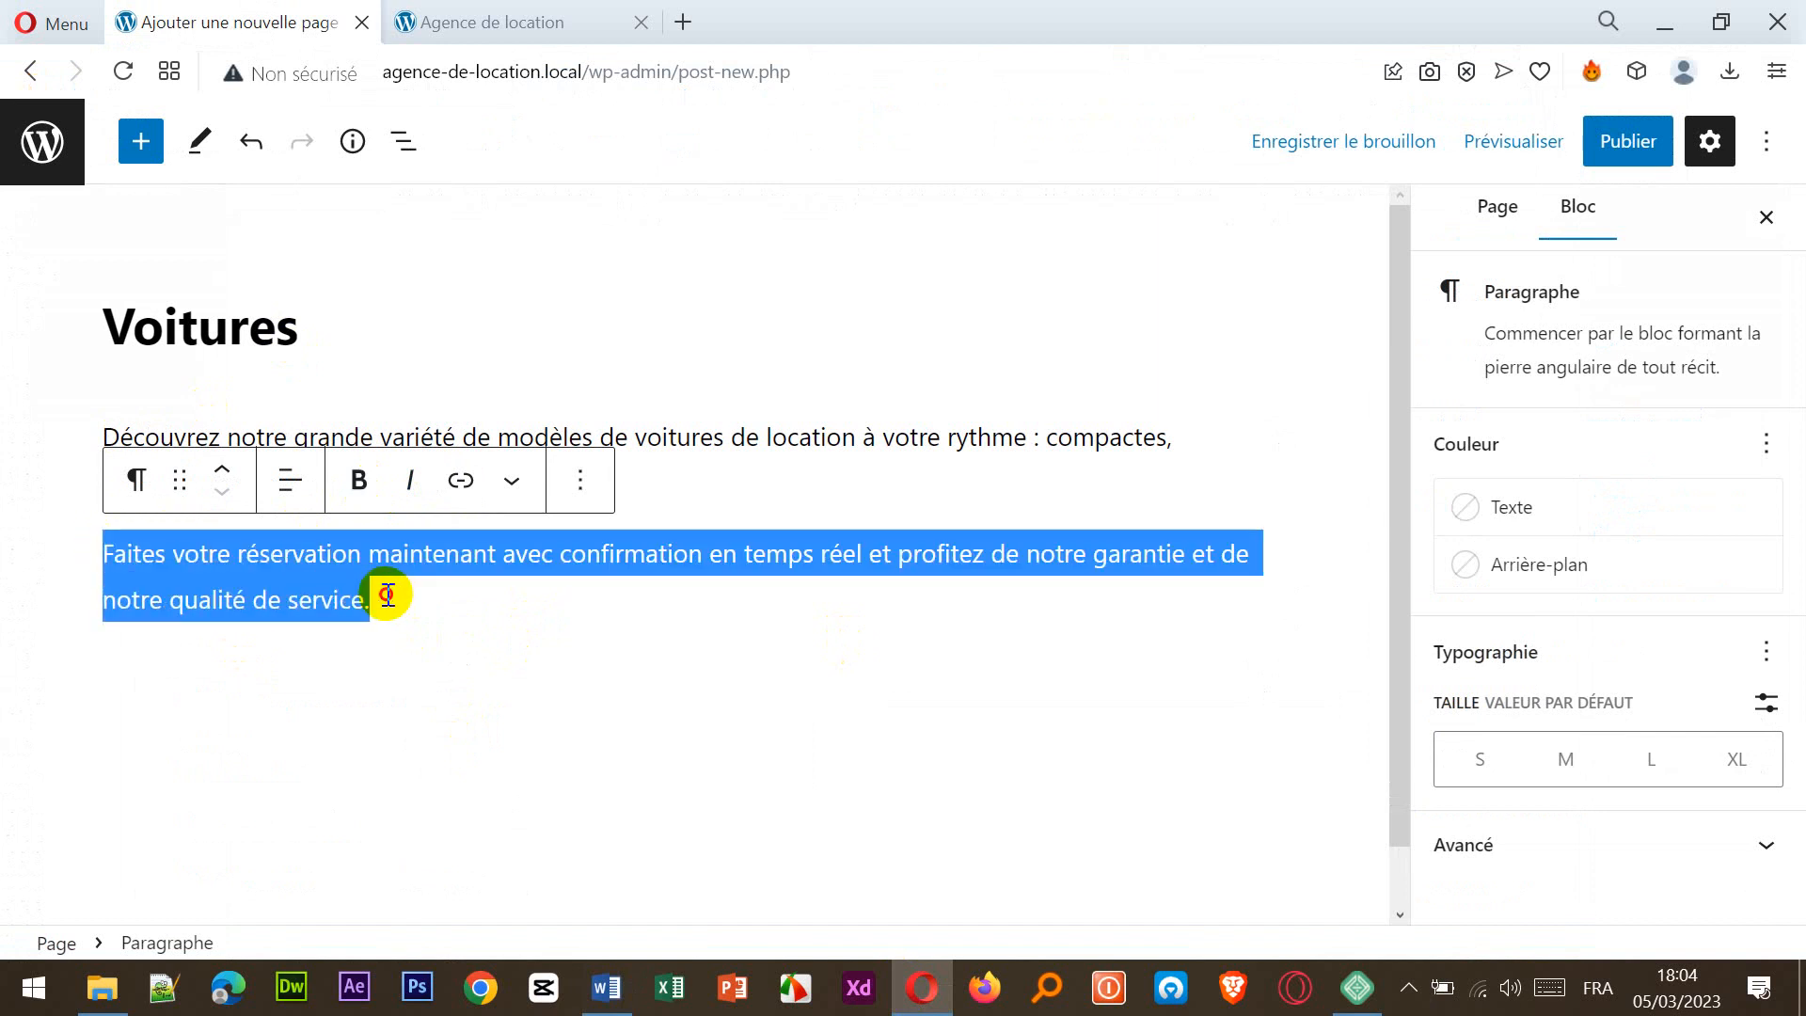
{"action": "left_click", "coordinate": [360, 503]}
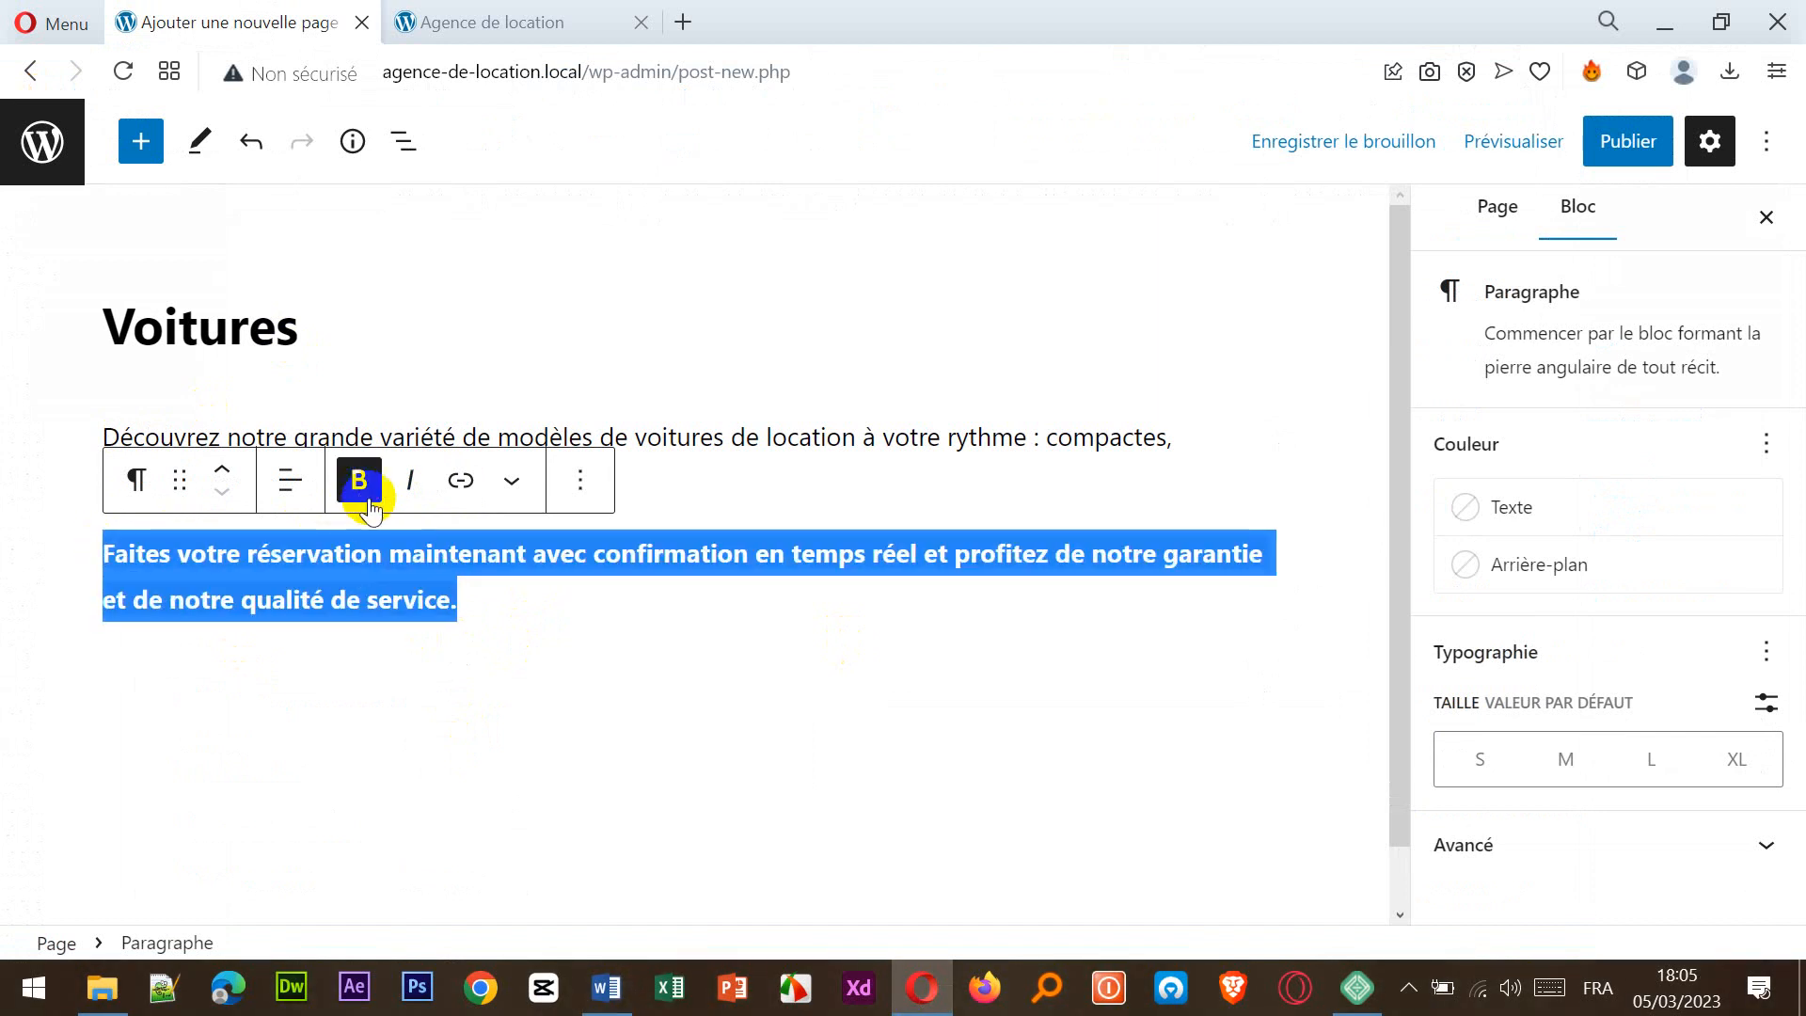
{"action": "left_click", "coordinate": [496, 618]}
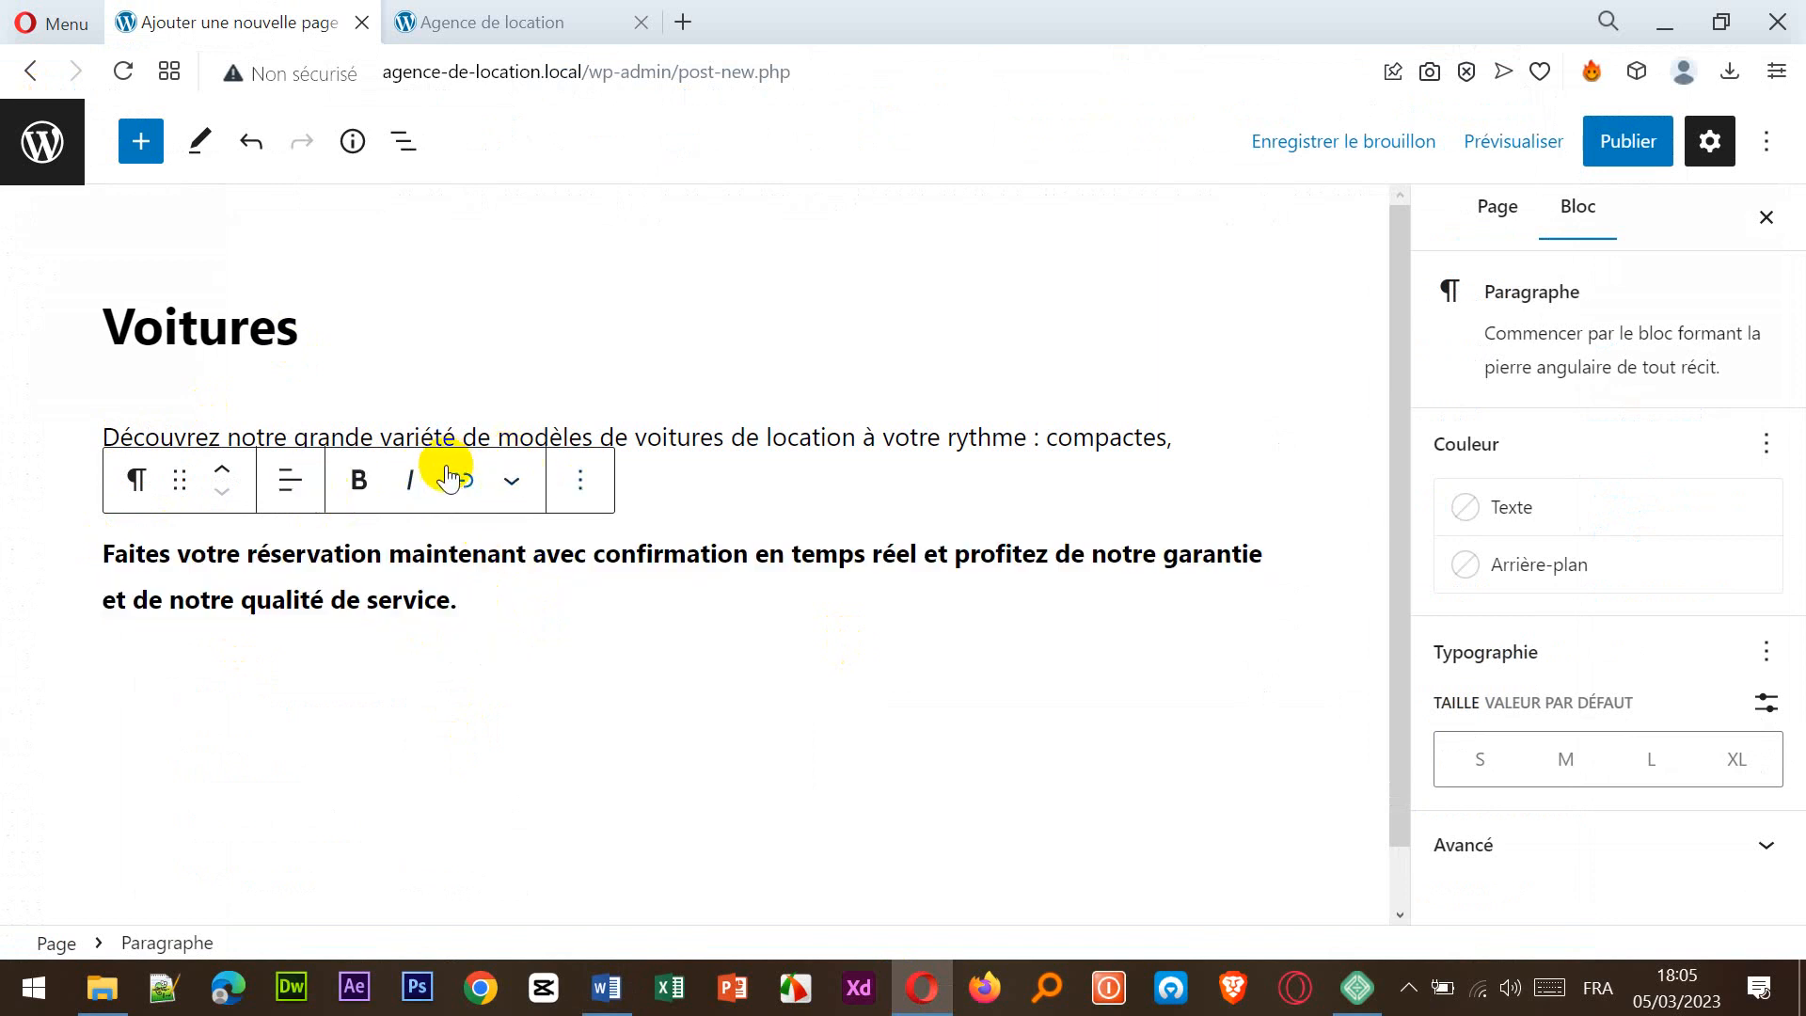
{"action": "left_click", "coordinate": [734, 464]}
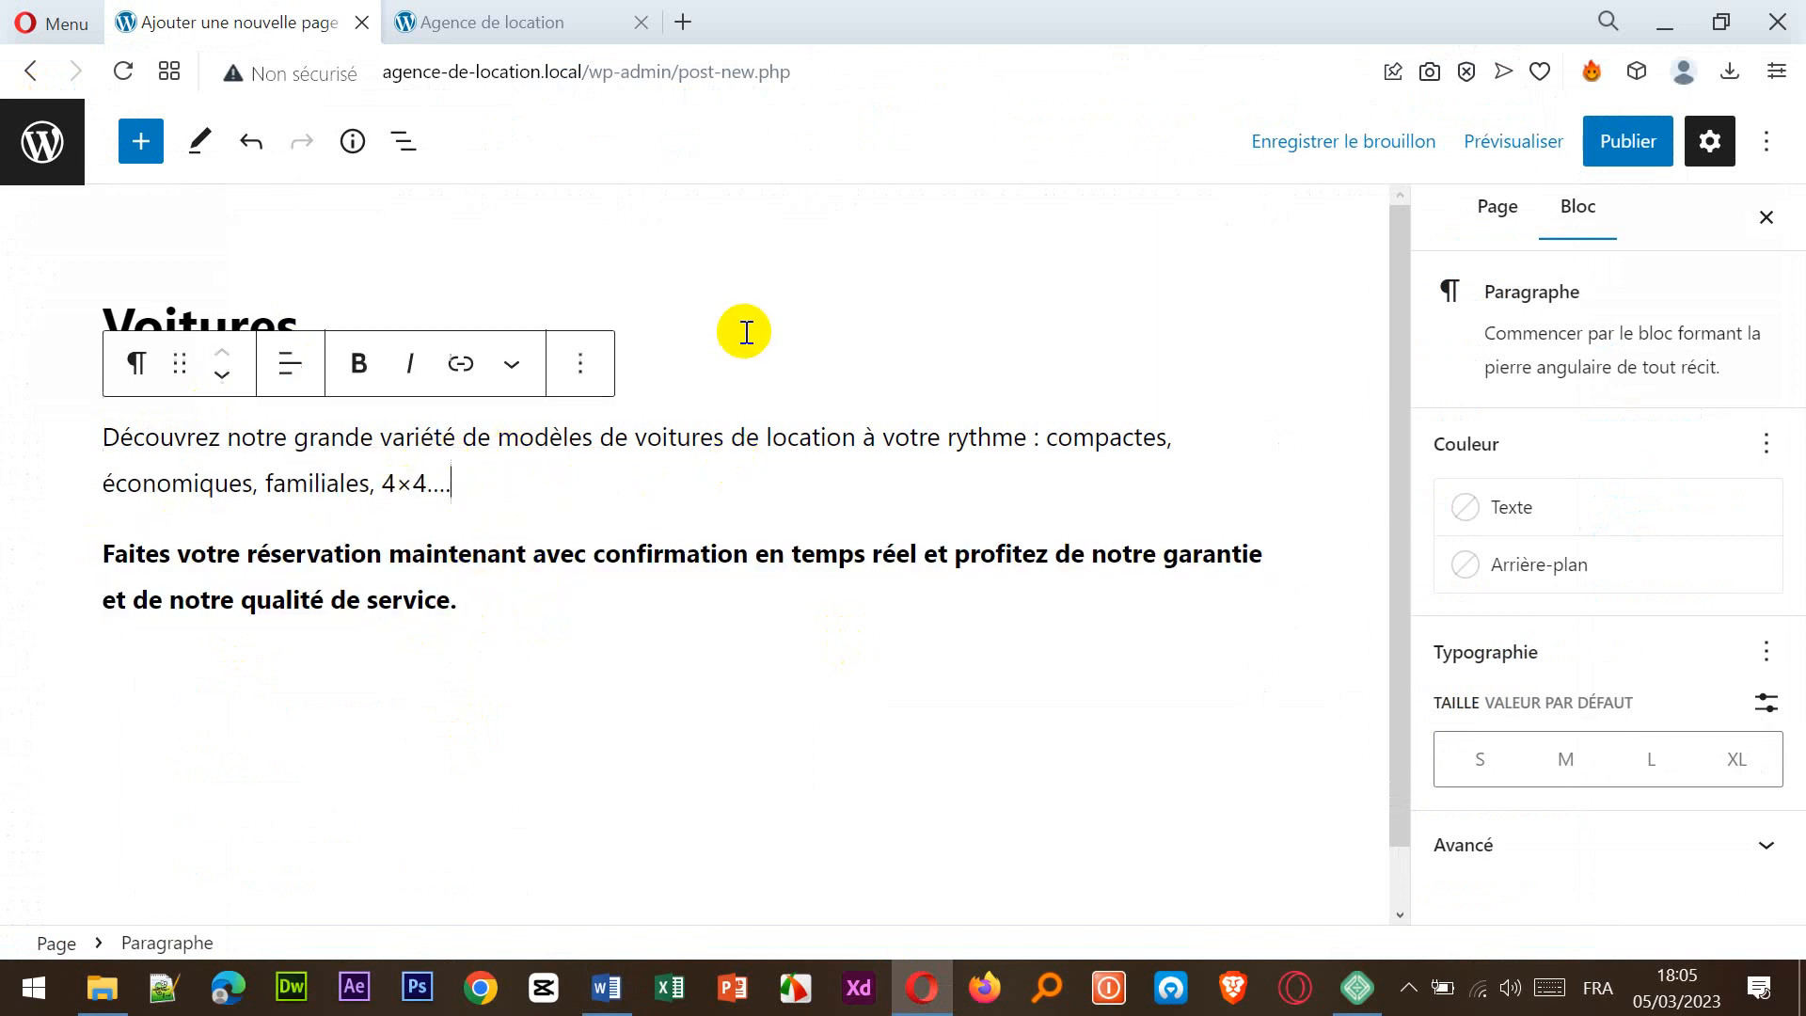
{"action": "left_click", "coordinate": [745, 329]}
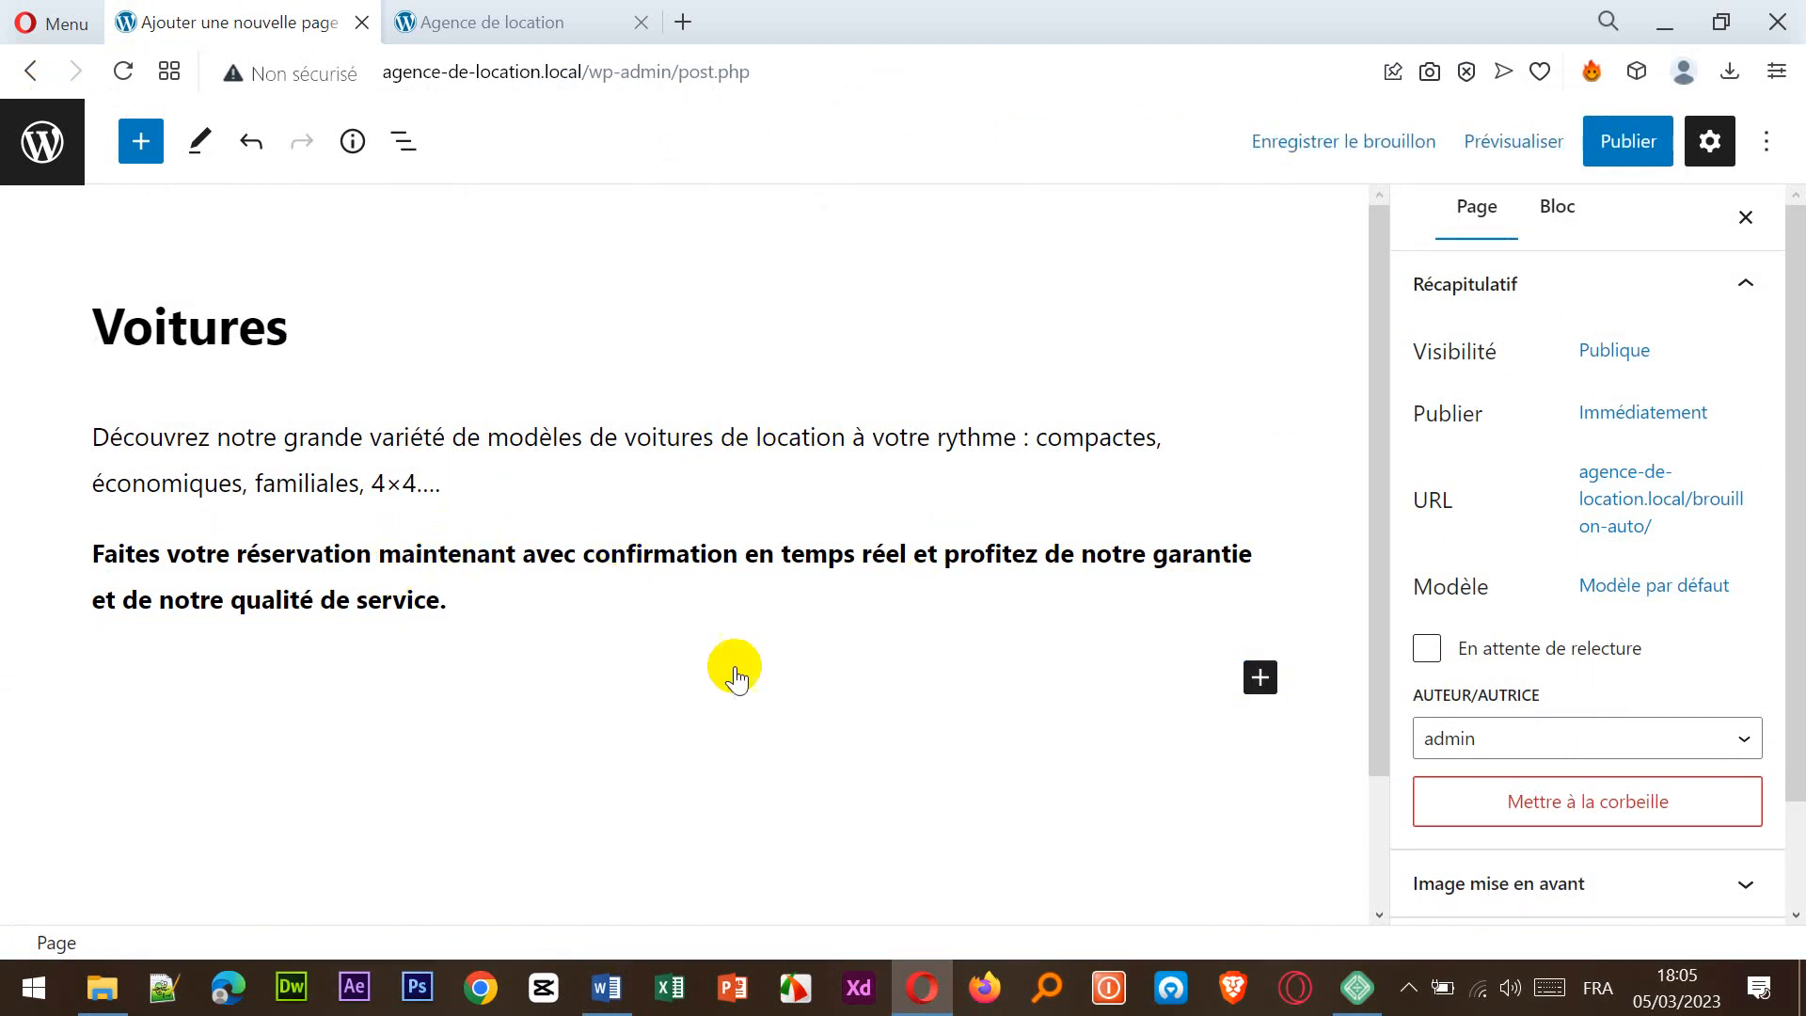
{"action": "left_click", "coordinate": [505, 601]}
{"action": "left_click", "coordinate": [785, 340]}
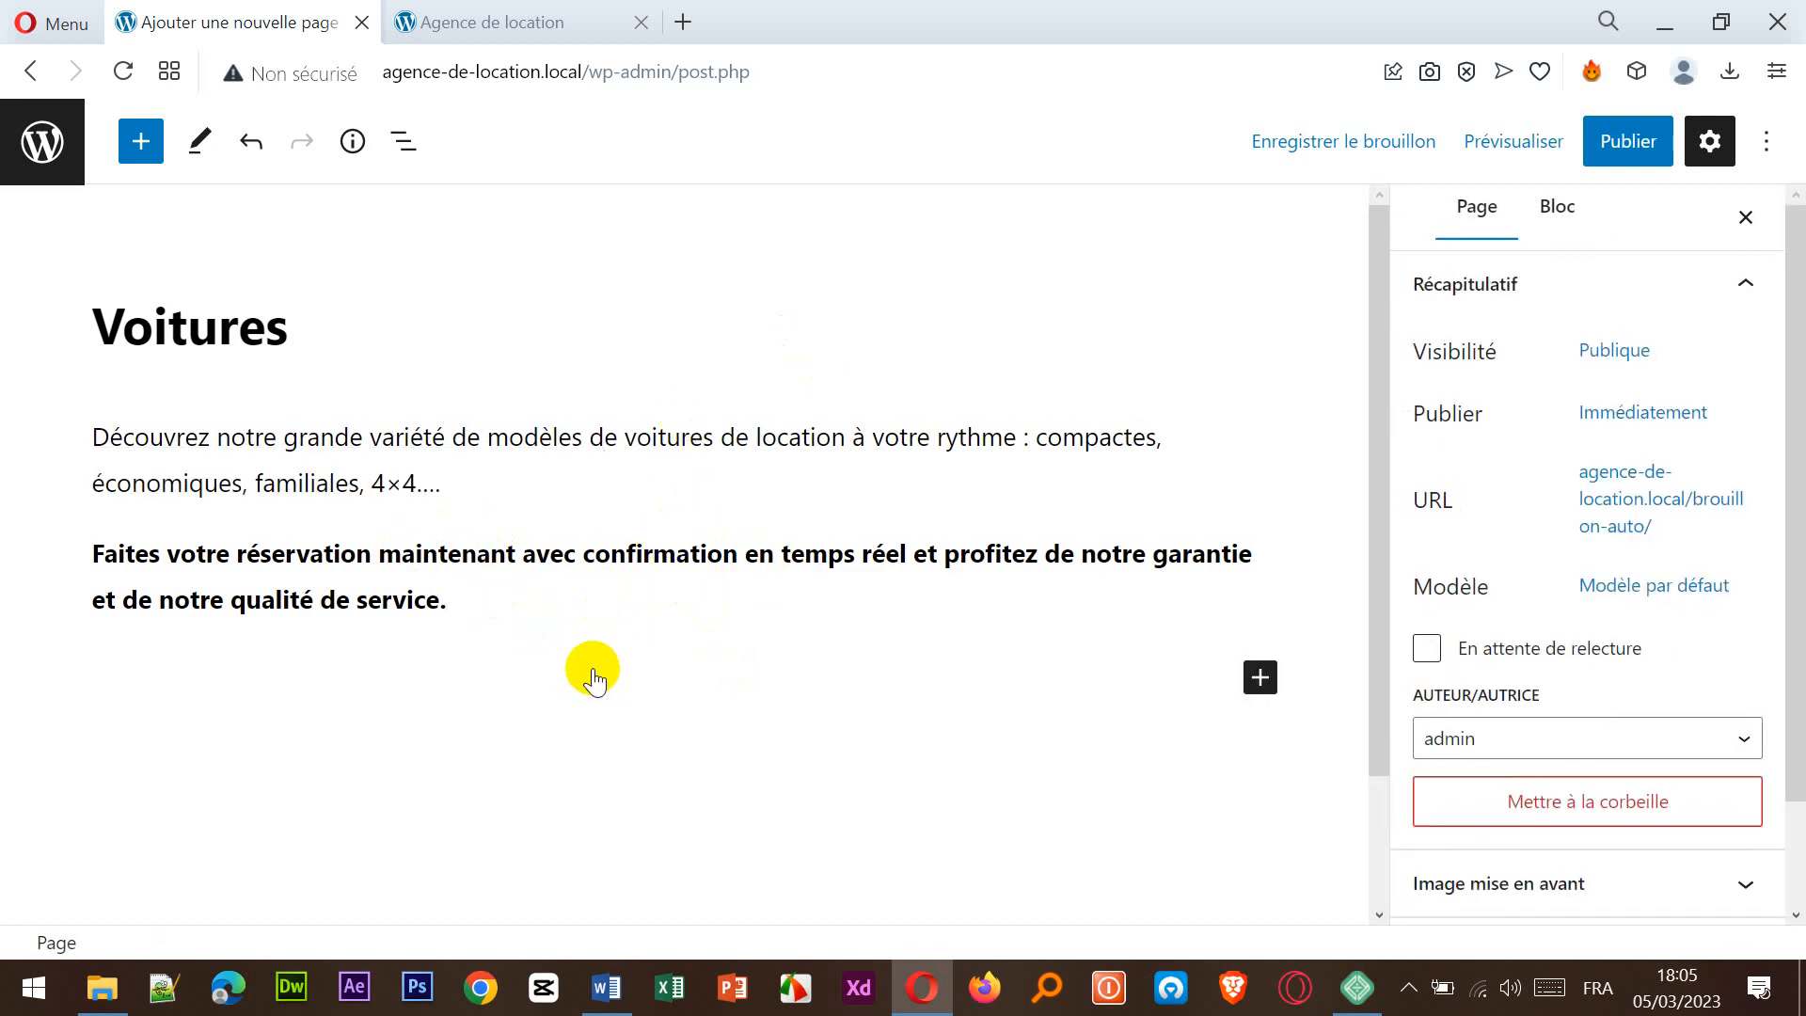
{"action": "scroll", "coordinate": [595, 668], "scroll_direction": "down", "scroll_amount": 2}
{"action": "scroll", "coordinate": [595, 668], "scroll_direction": "up", "scroll_amount": 2}
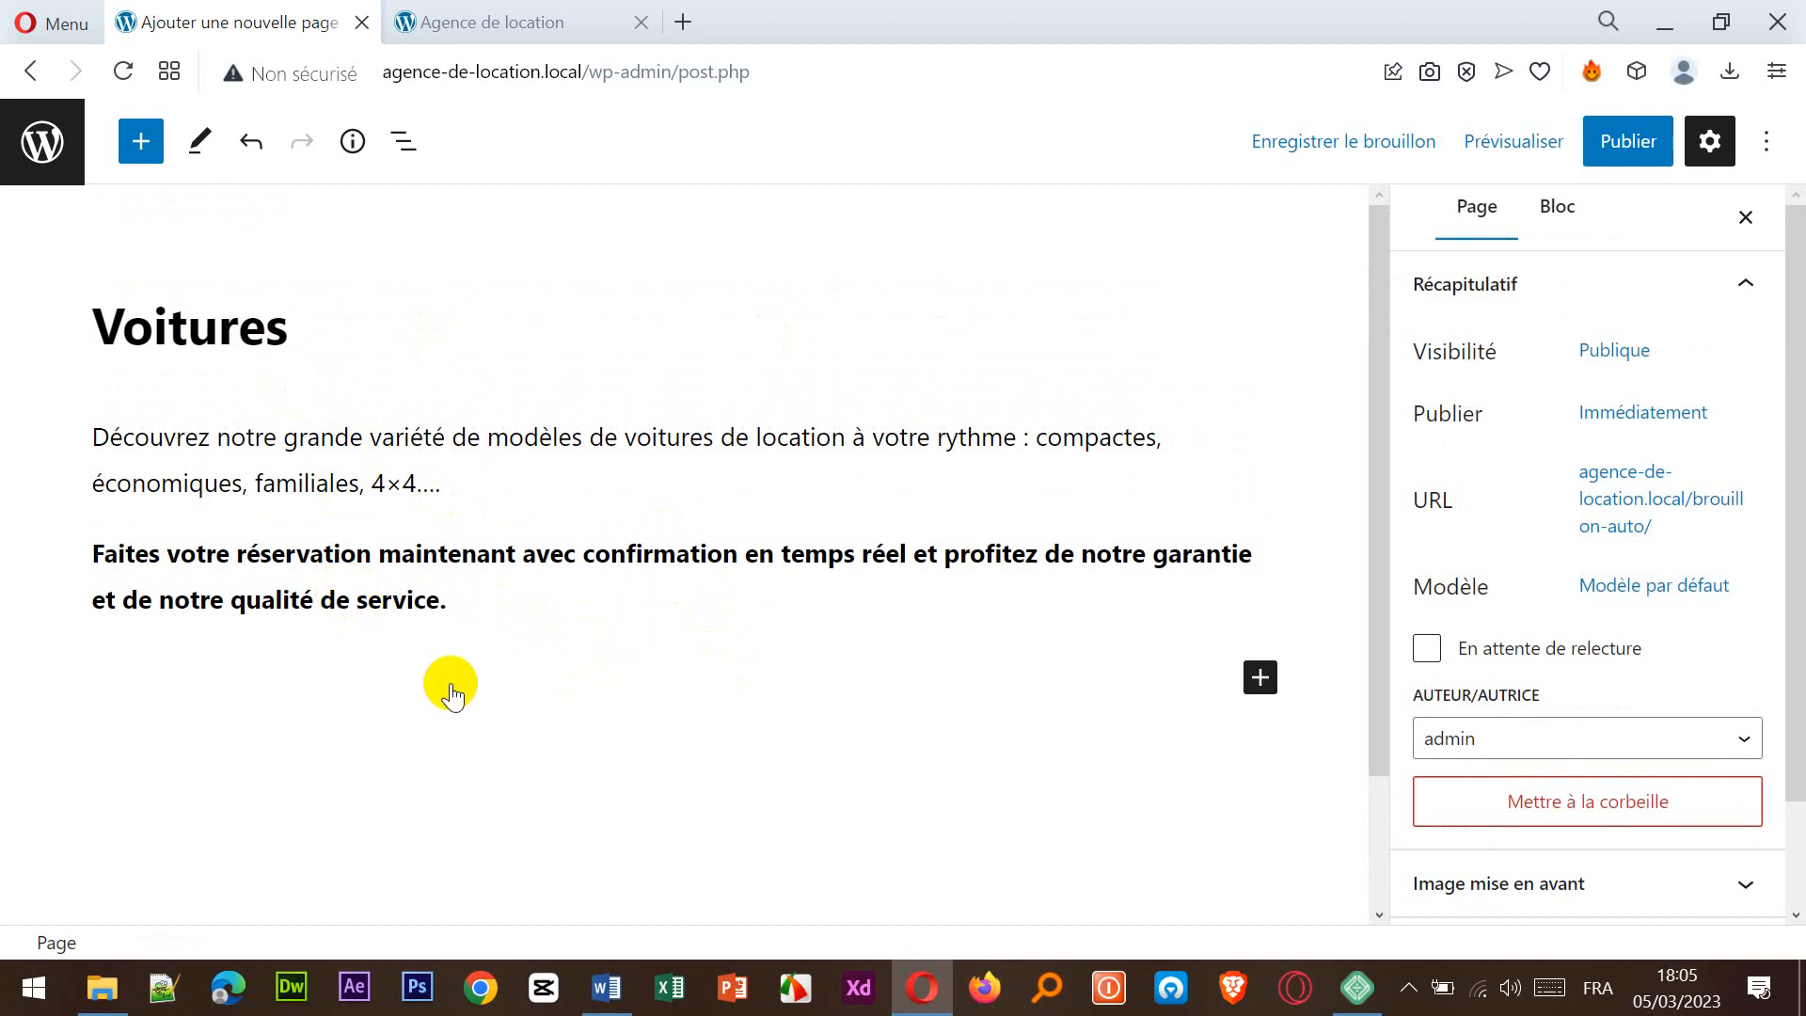
- Publish the Voitures page, confirming the publication, and return to the list of all pages
{"action": "left_click", "coordinate": [1630, 150]}
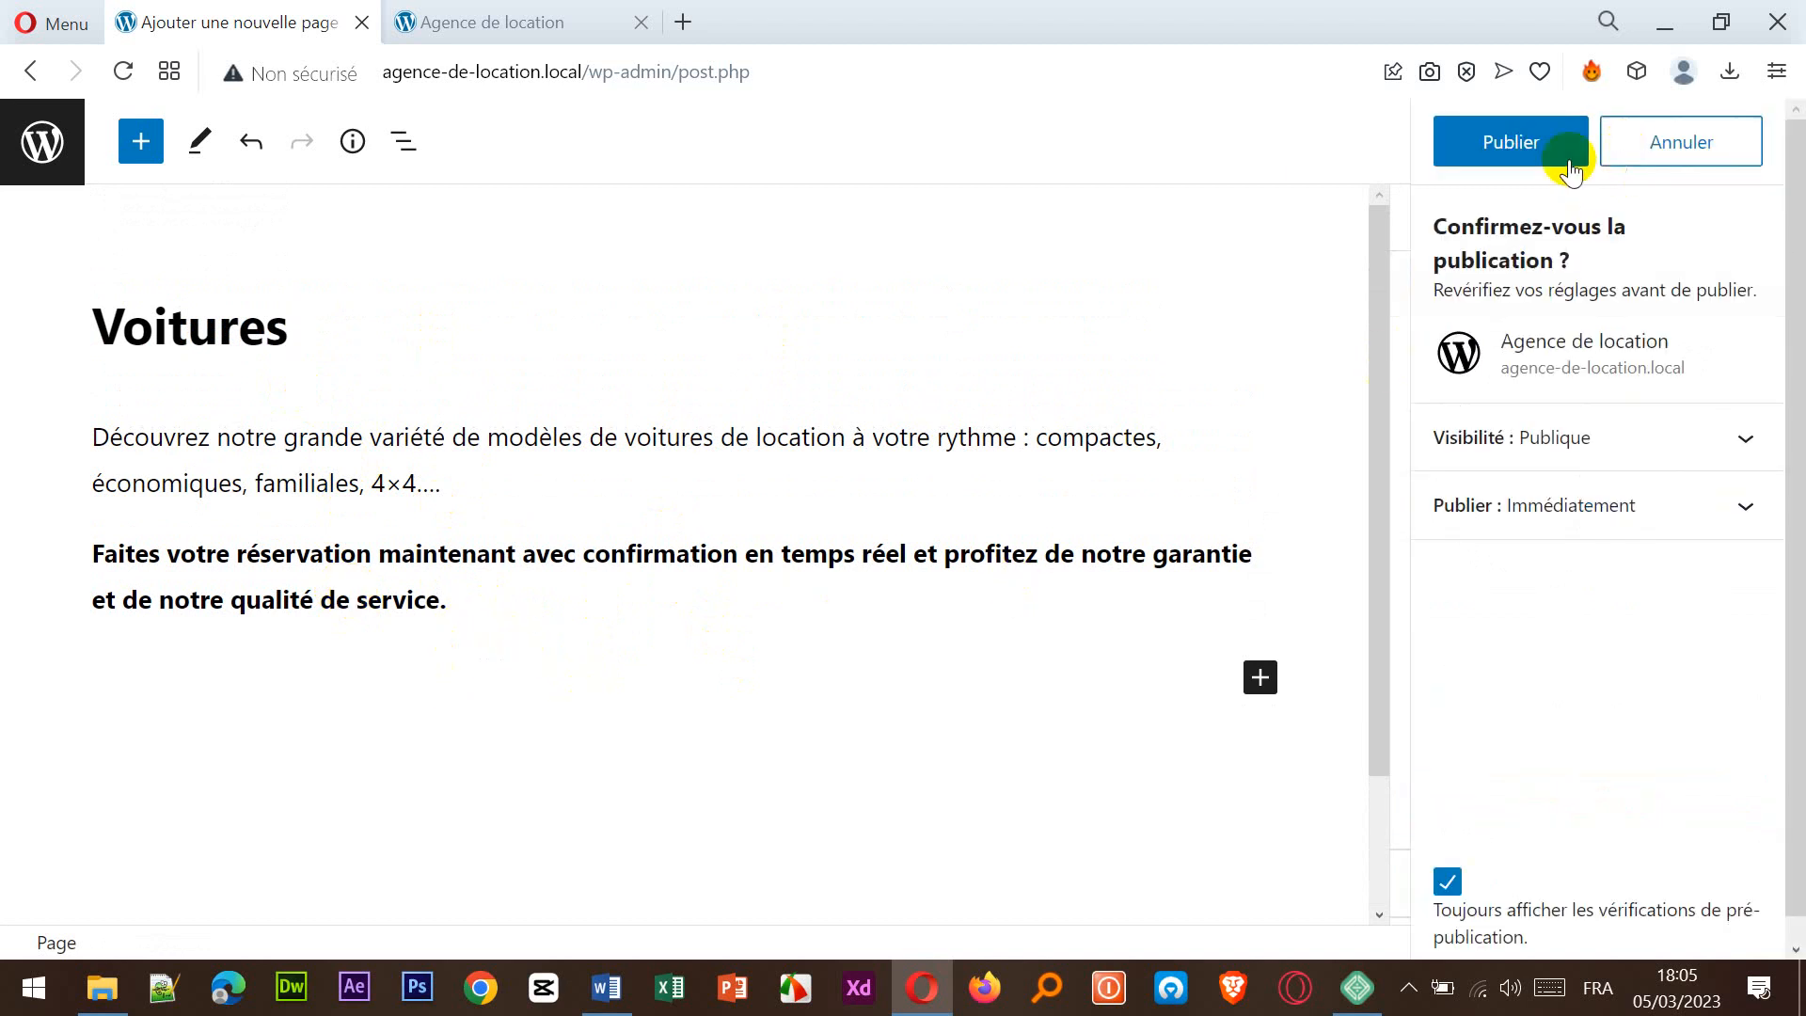
{"action": "left_click", "coordinate": [1511, 143]}
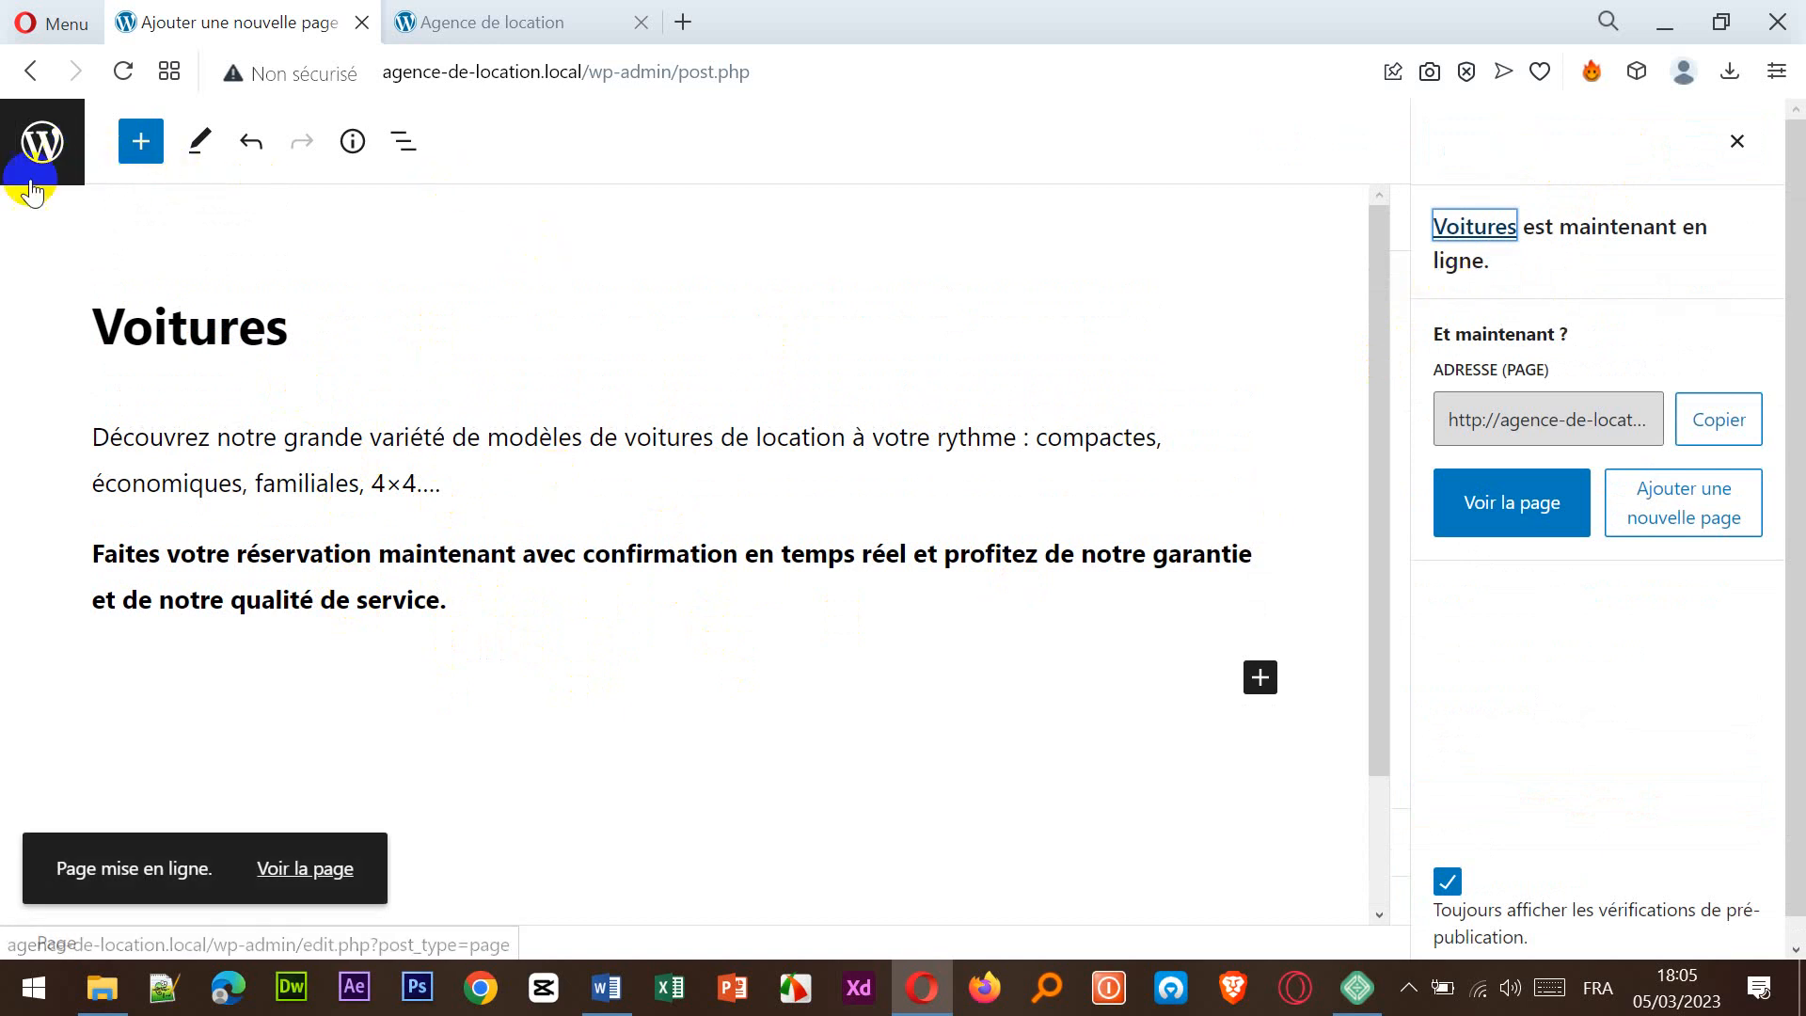
{"action": "left_click", "coordinate": [49, 167]}
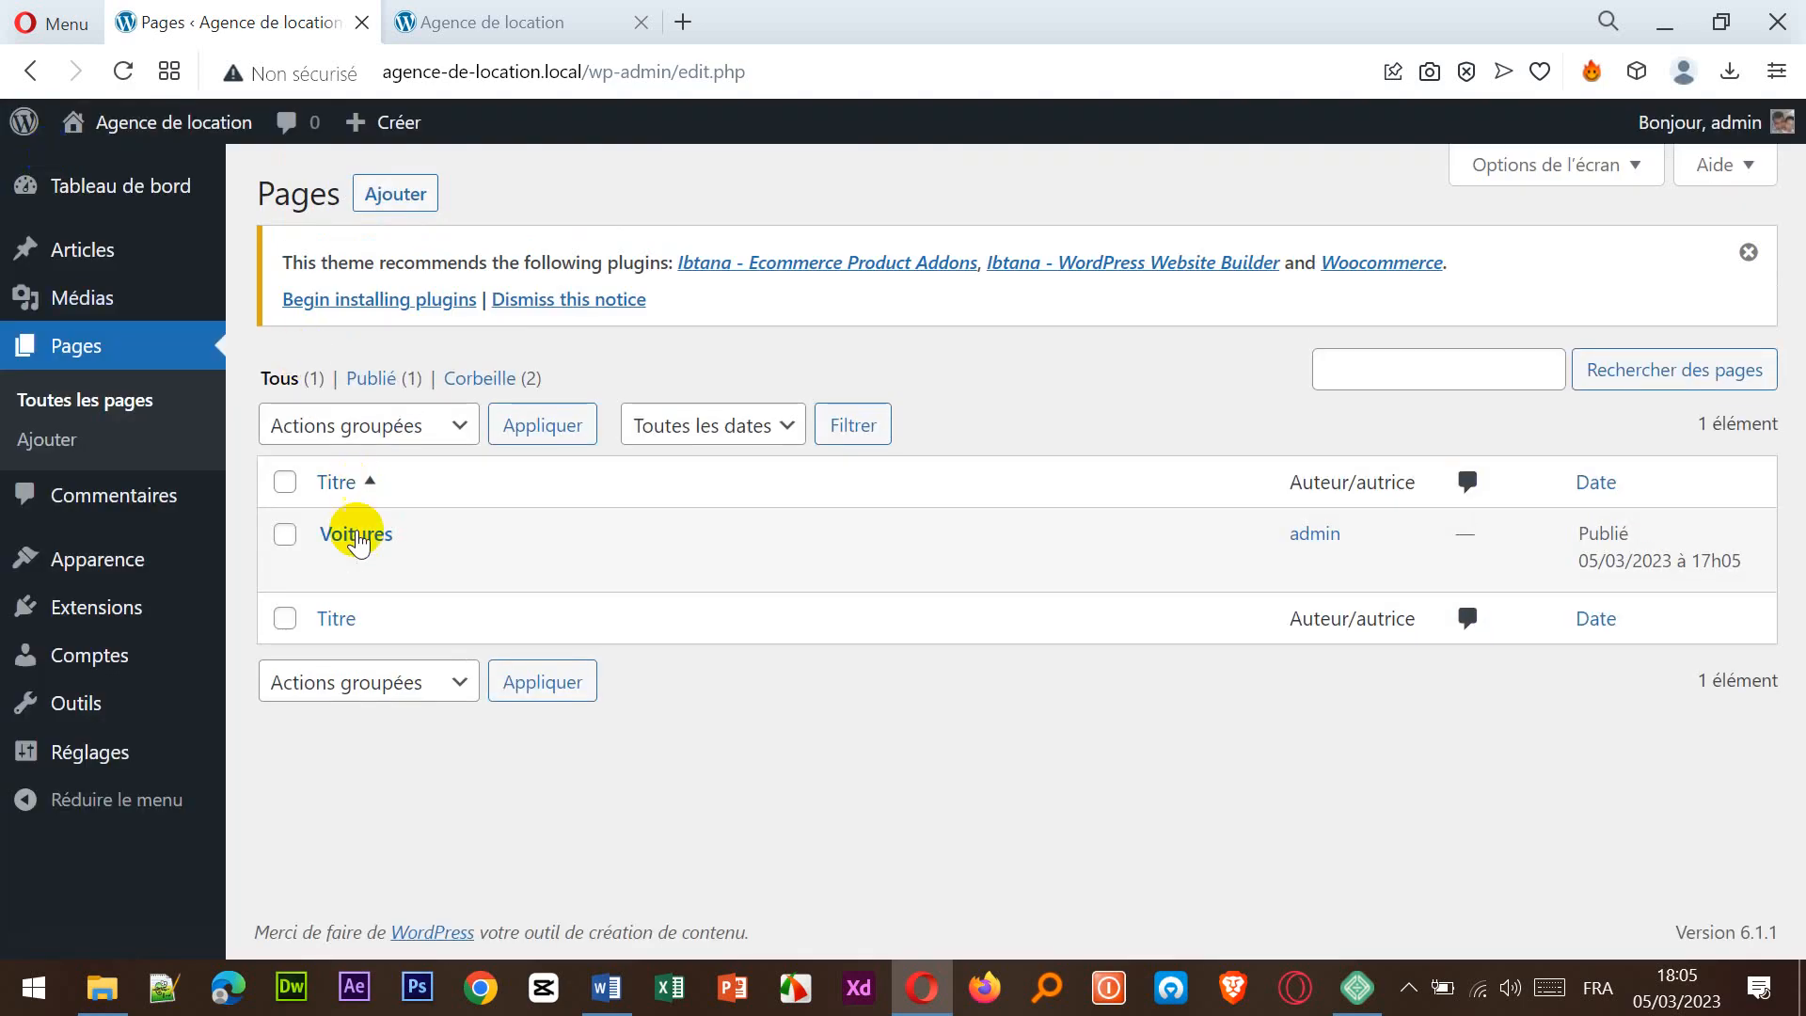
{"action": "mouse_move", "coordinate": [337, 533]}
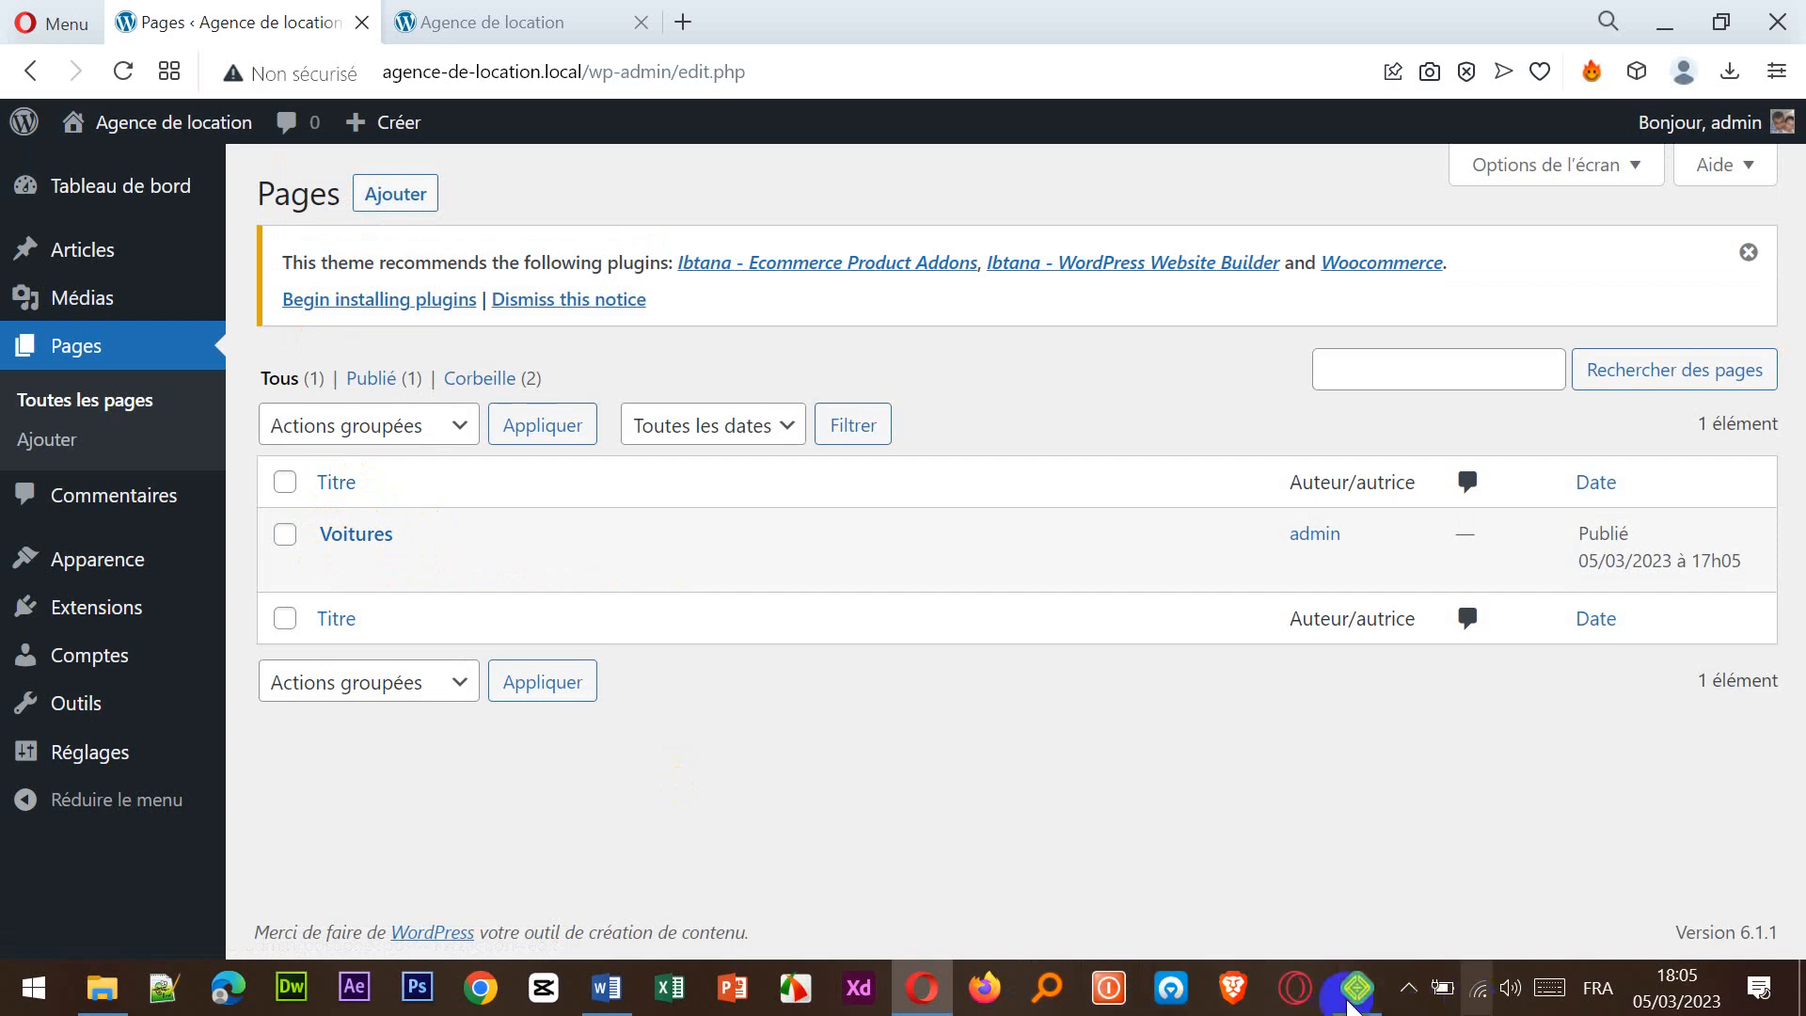
- Check the menu list in données.docx for the next page, then add a WordPress page titled "Motos" and place the cursor in its empty paragraph
{"action": "left_click", "coordinate": [607, 987]}
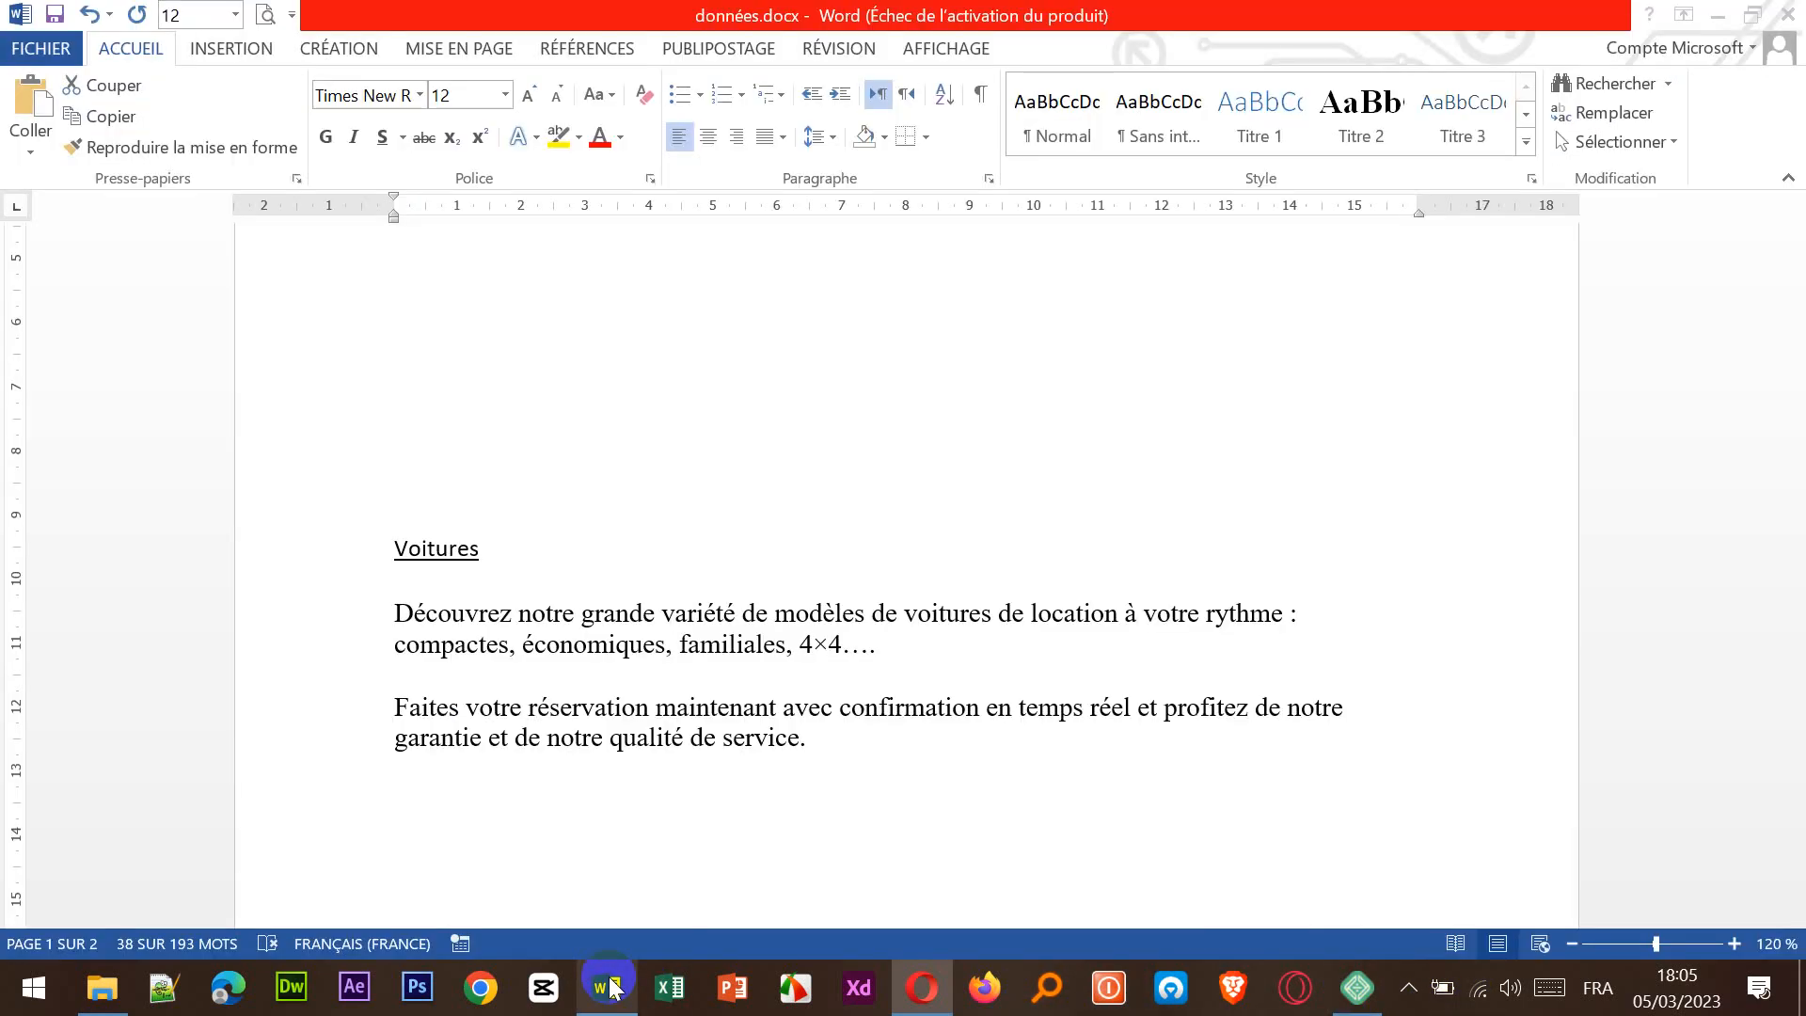
{"action": "scroll", "coordinate": [644, 701], "scroll_direction": "up", "scroll_amount": 6}
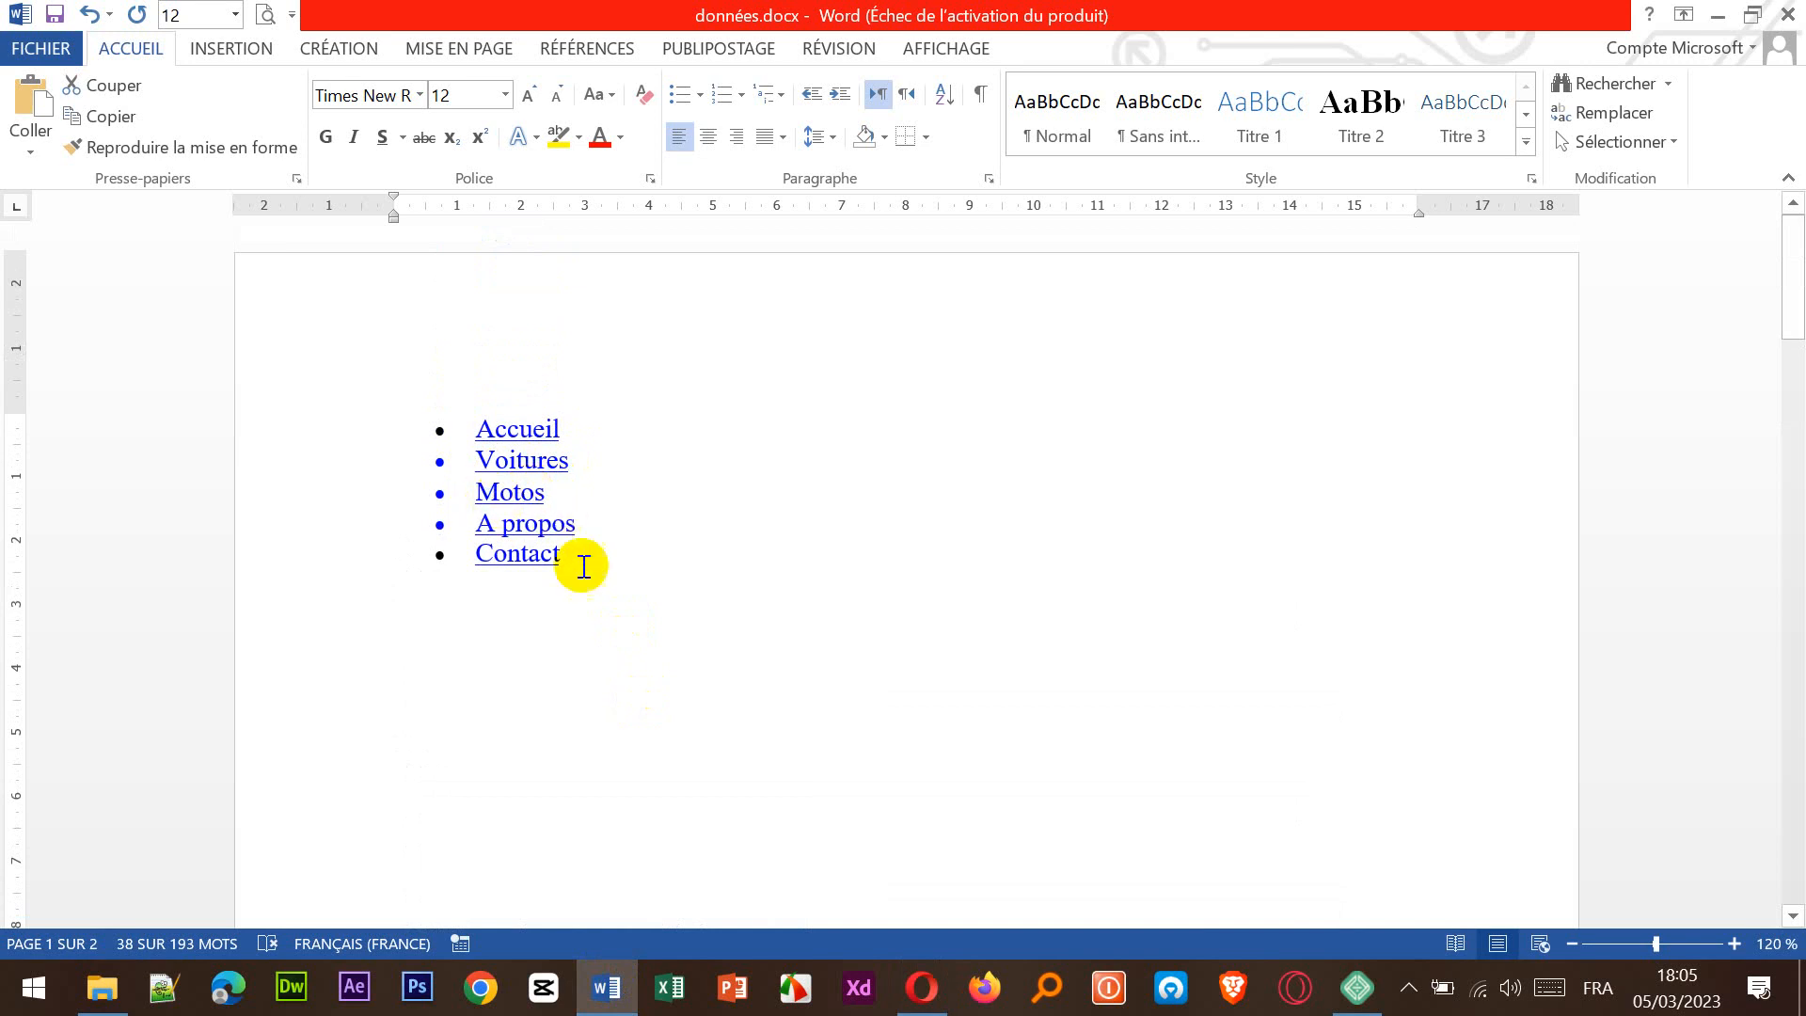
{"action": "mouse_move", "coordinate": [613, 1004]}
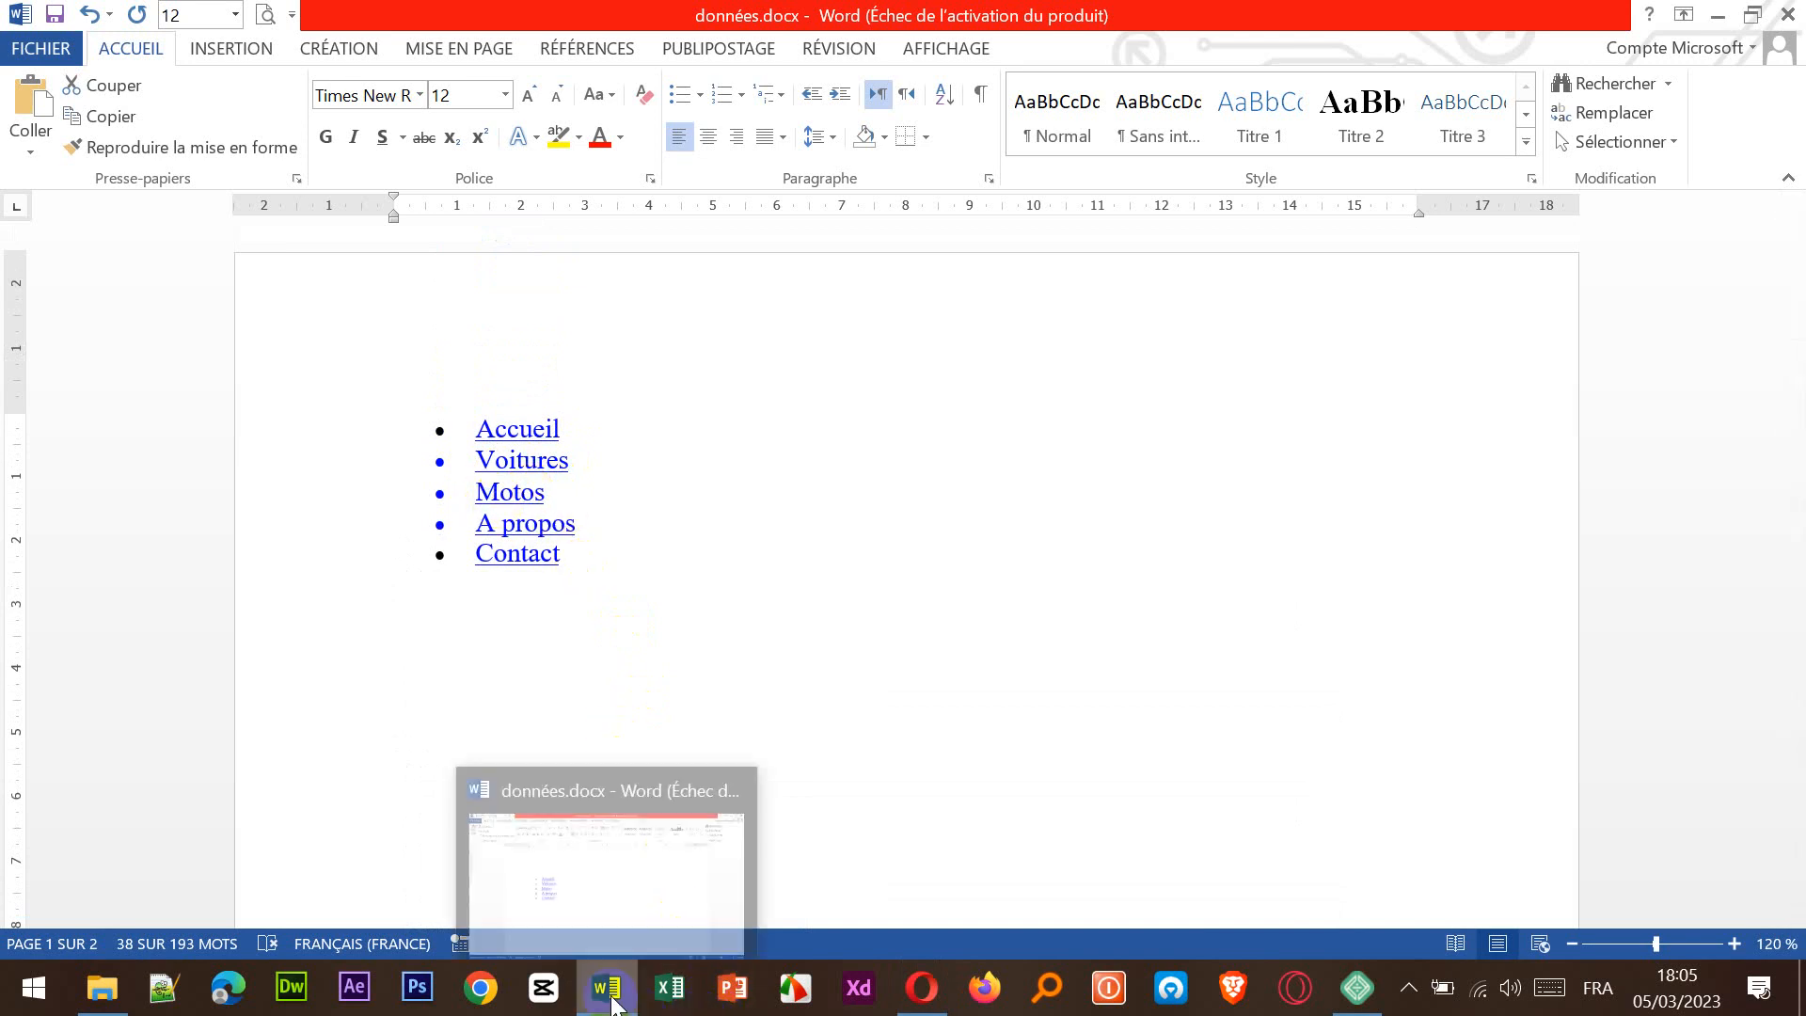
{"action": "left_click", "coordinate": [921, 987]}
{"action": "left_click", "coordinate": [395, 194]}
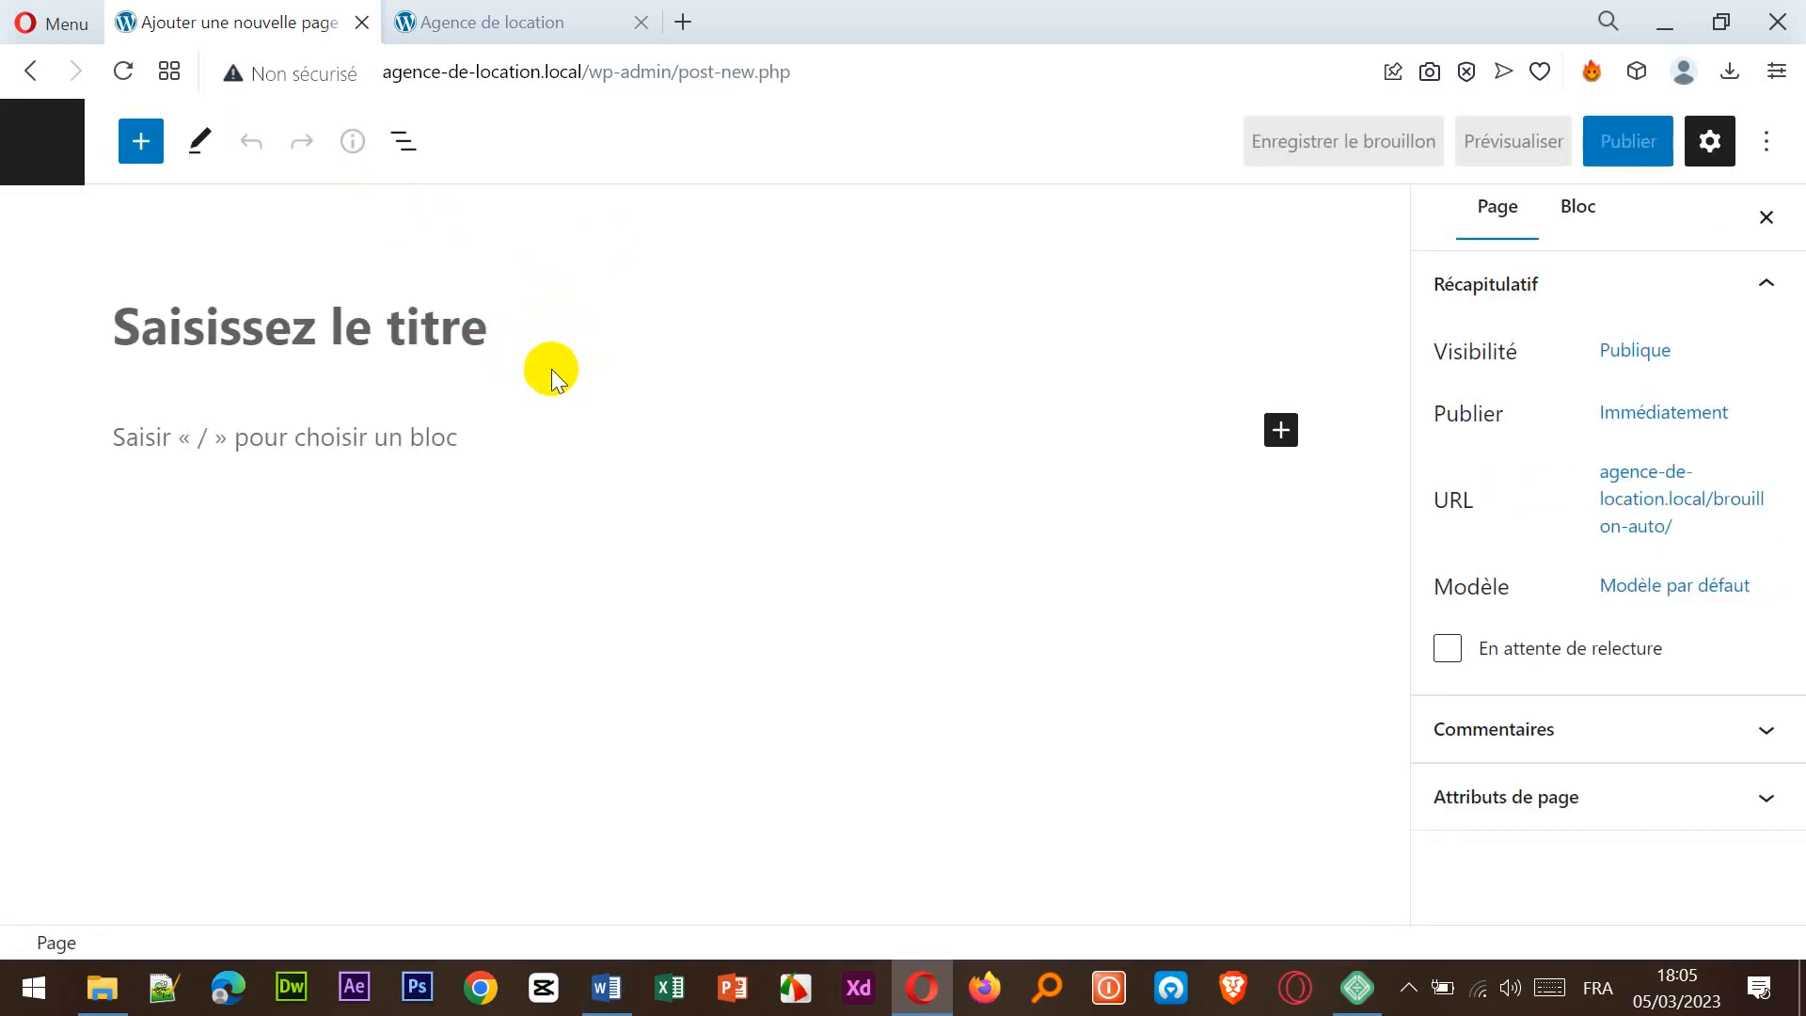
{"action": "type", "text": "Motos"}
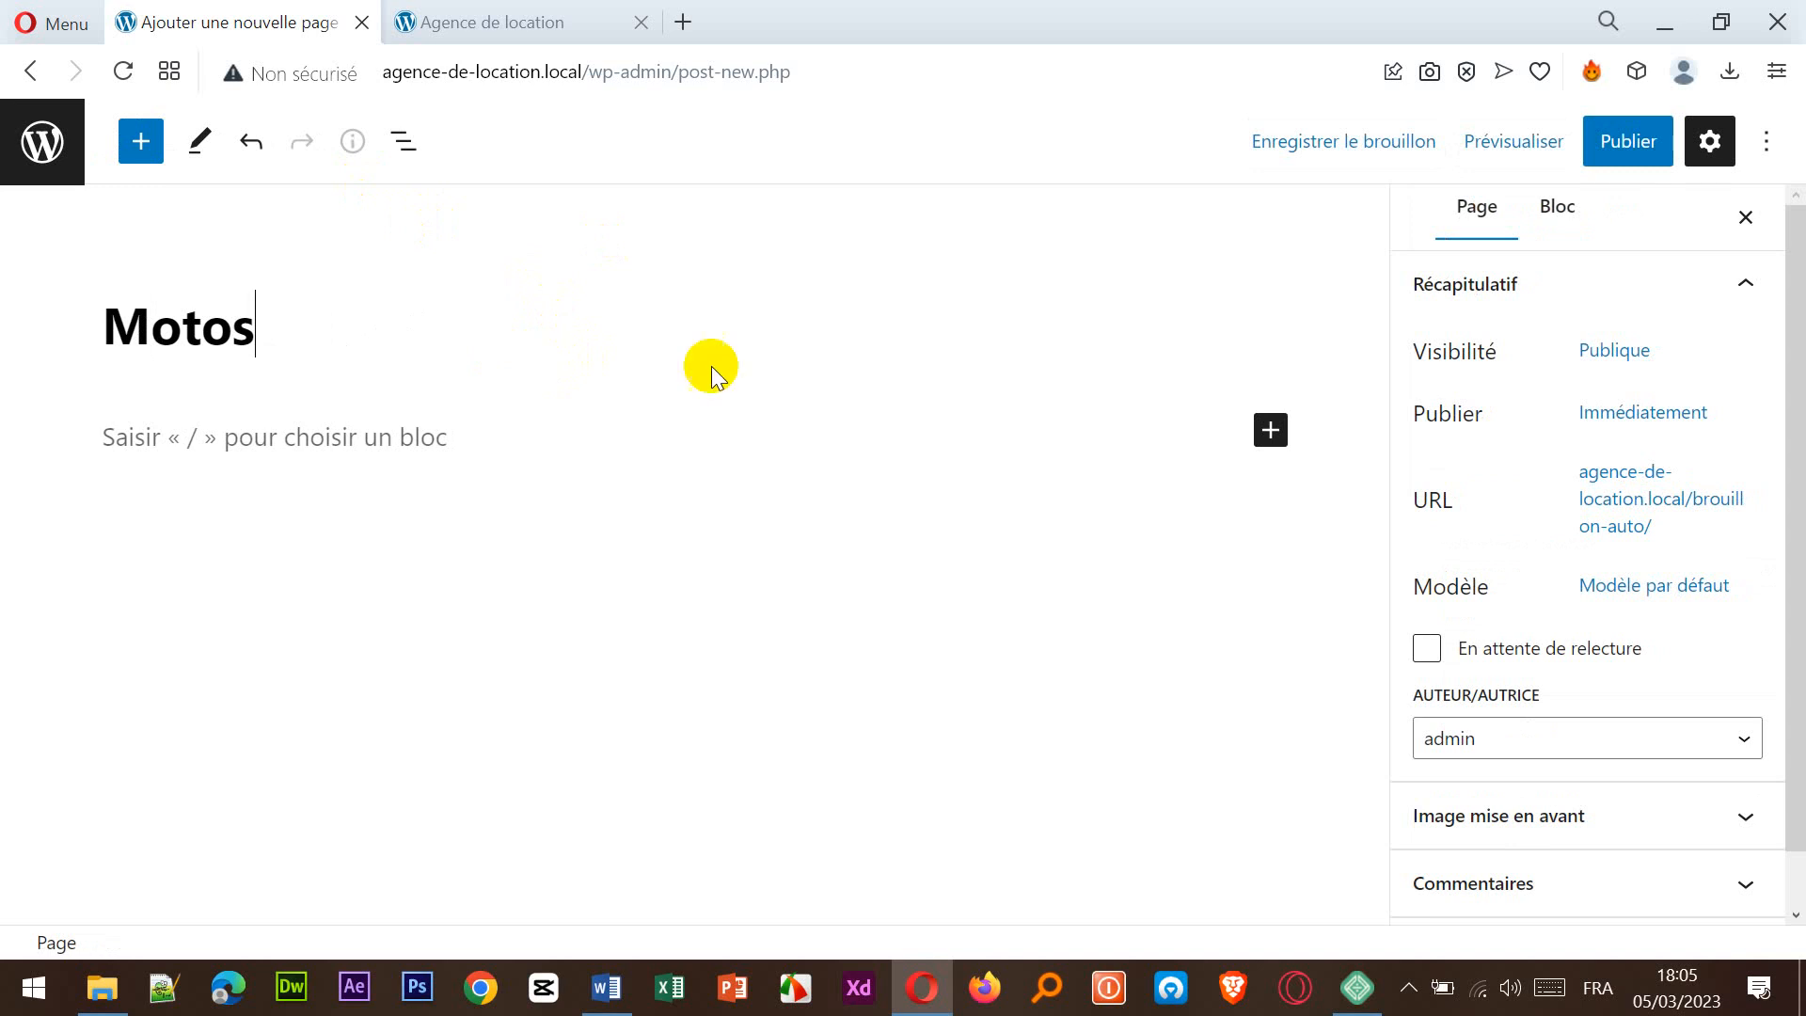
{"action": "left_click", "coordinate": [452, 456]}
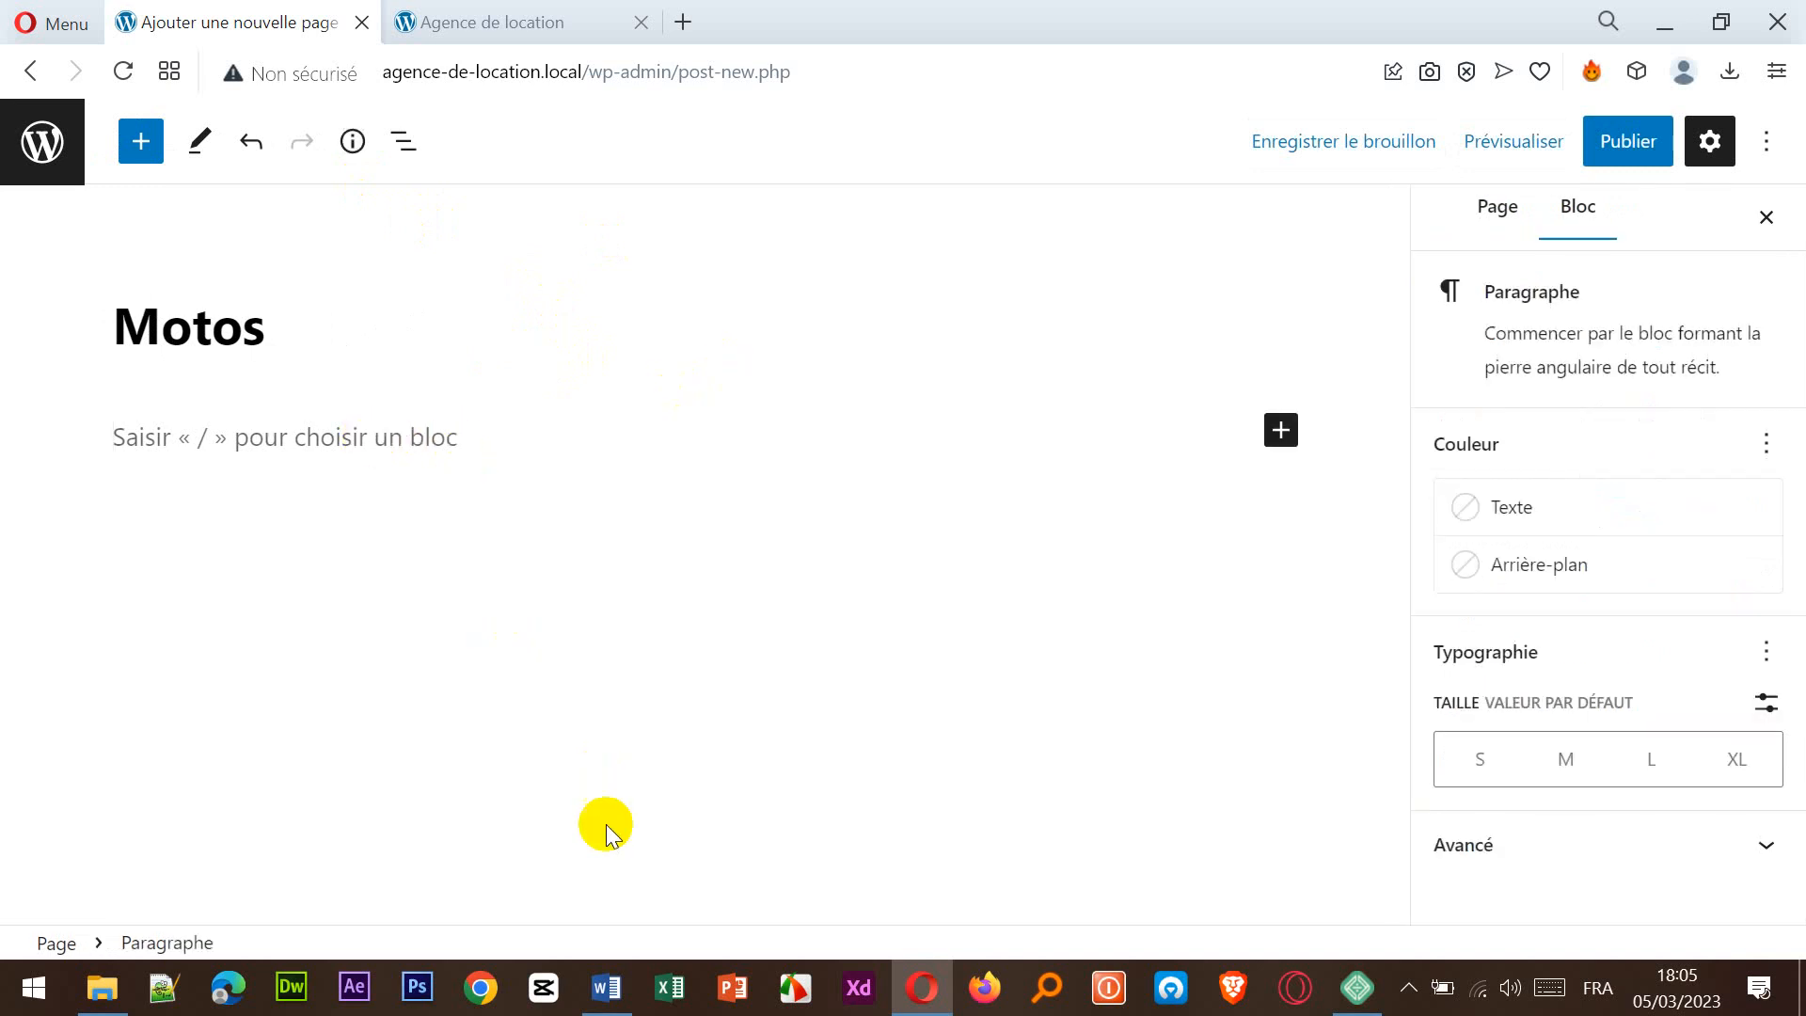
- In données.docx in Word, copy the title and paragraph under the "Motos" heading
{"action": "left_click", "coordinate": [606, 983]}
{"action": "scroll", "coordinate": [613, 609], "scroll_direction": "down", "scroll_amount": 10}
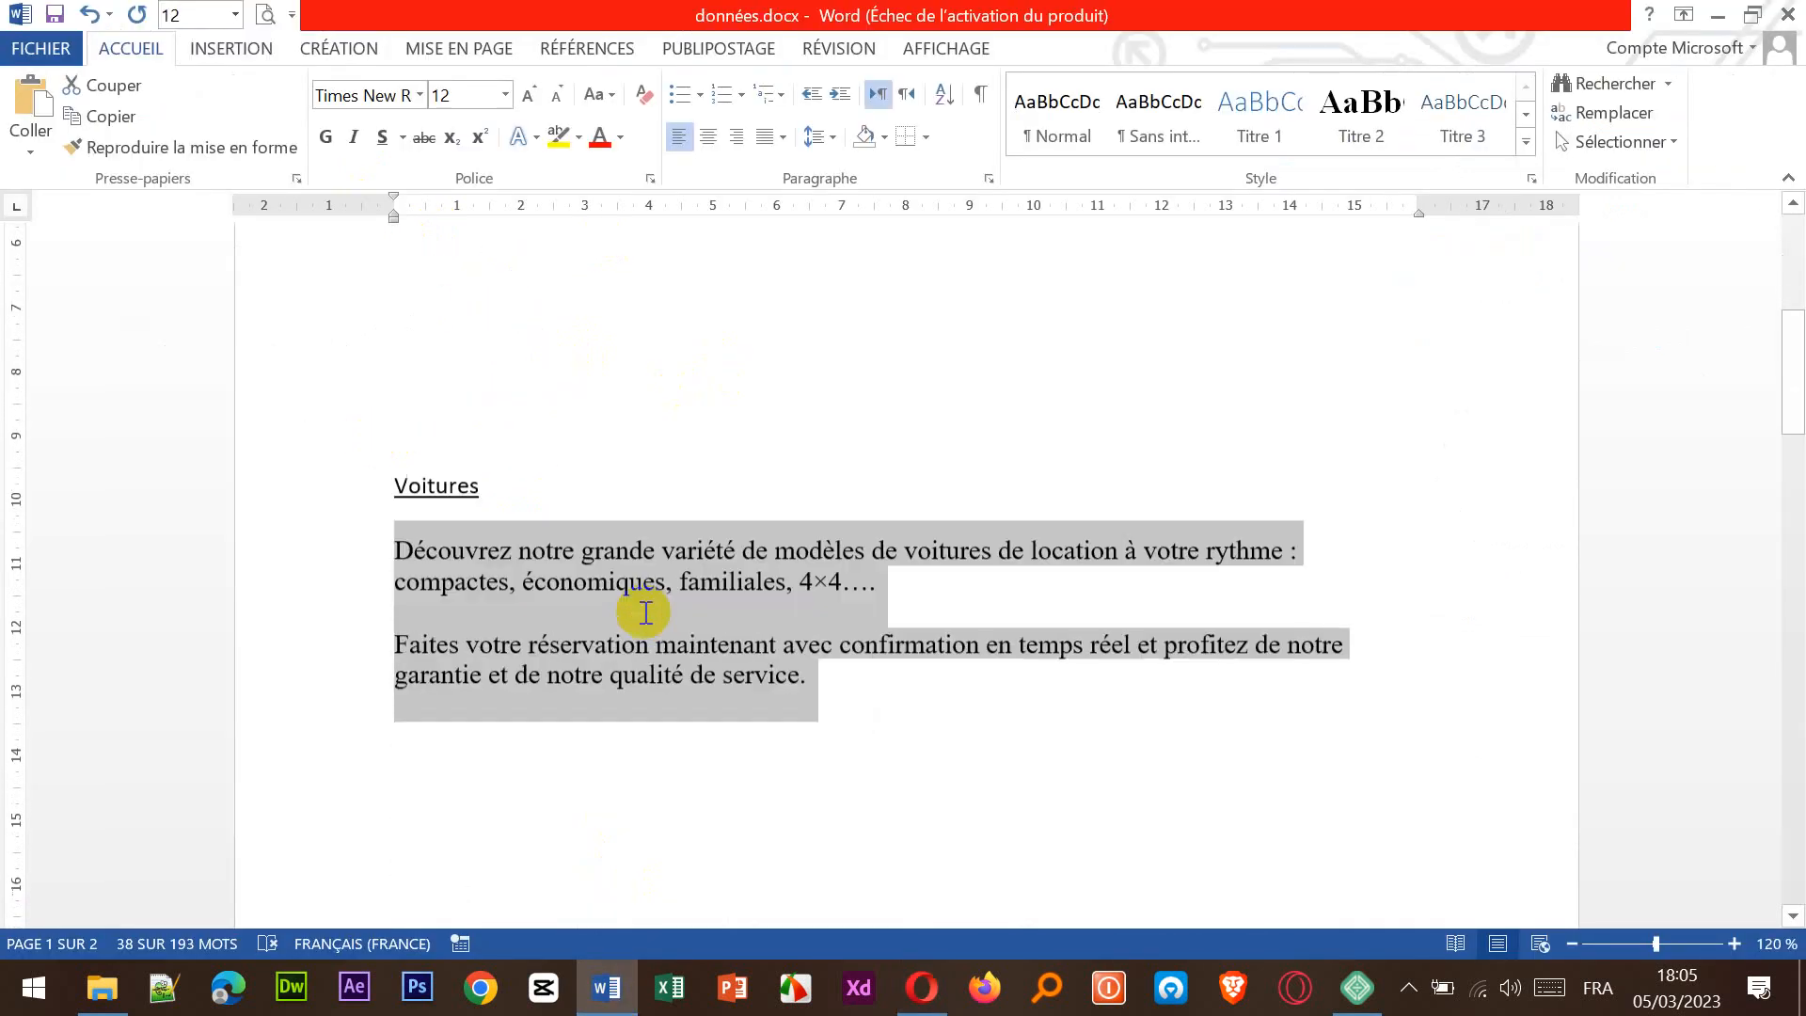
{"action": "left_click_drag", "start_coordinate": [393, 544], "coordinate": [1395, 699]}
{"action": "key", "text": "ctrl+c"}
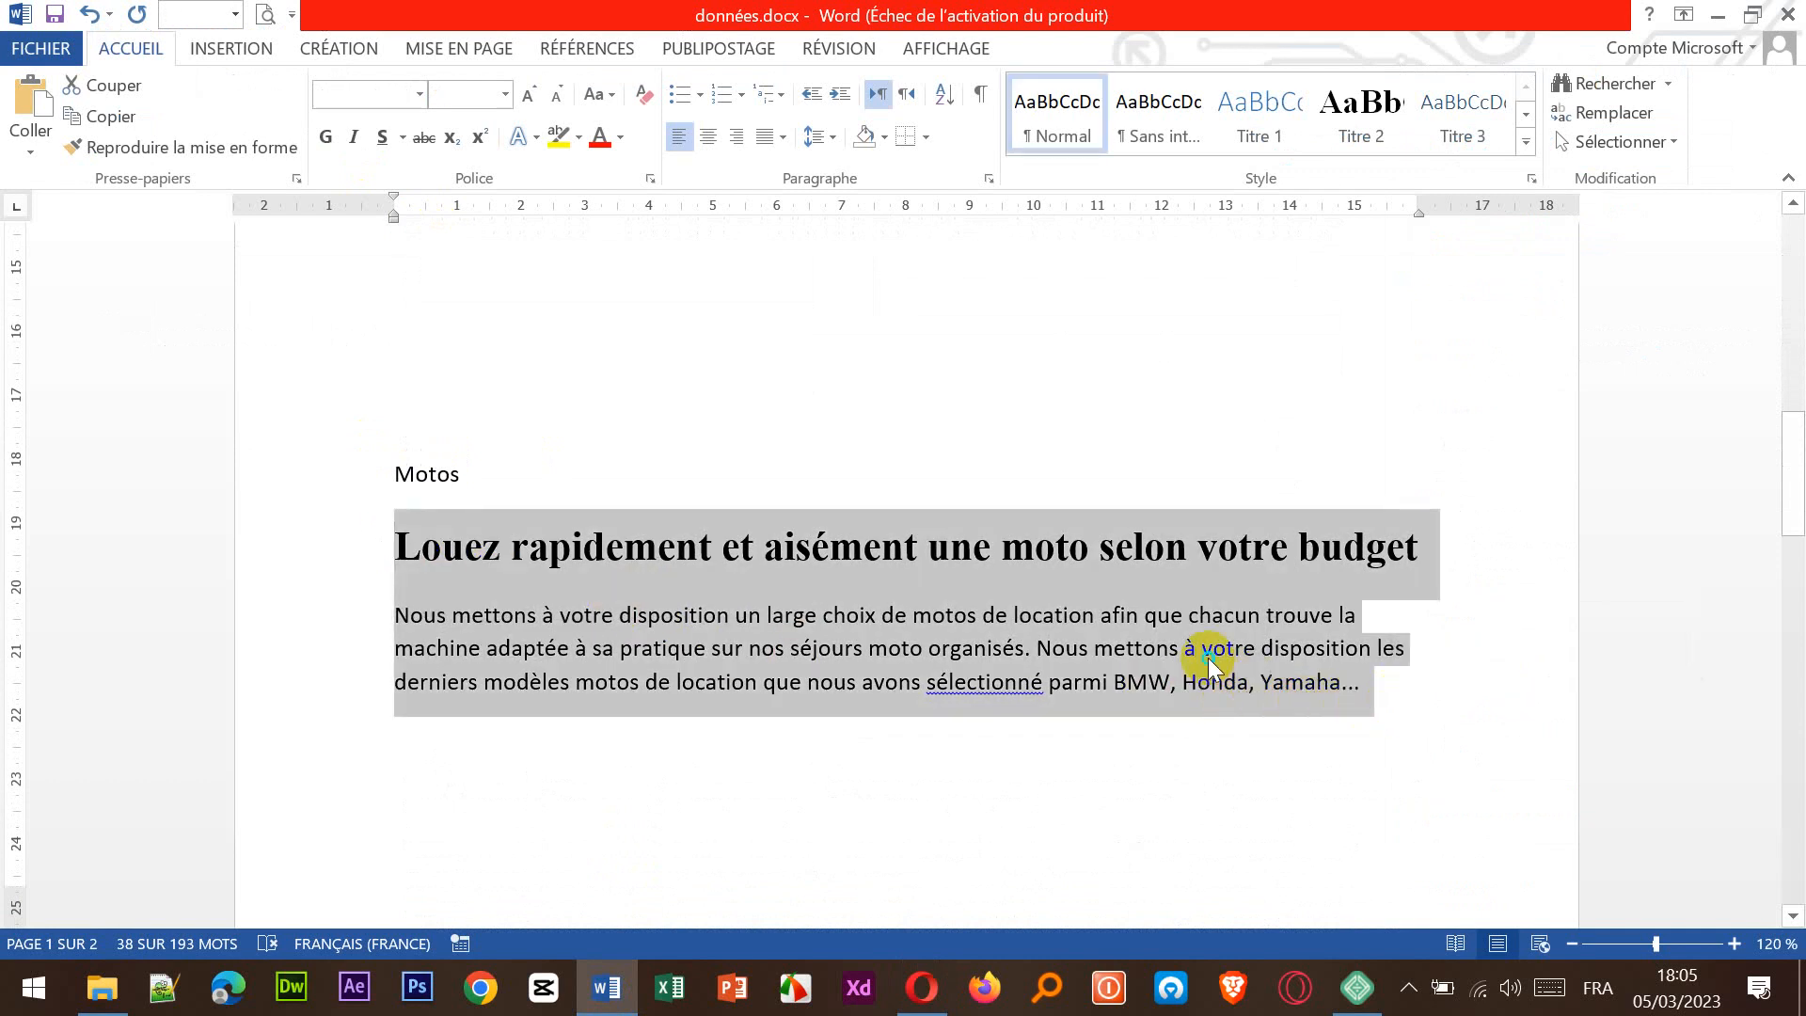
{"action": "right_click", "coordinate": [1207, 657]}
{"action": "left_click", "coordinate": [1304, 253]}
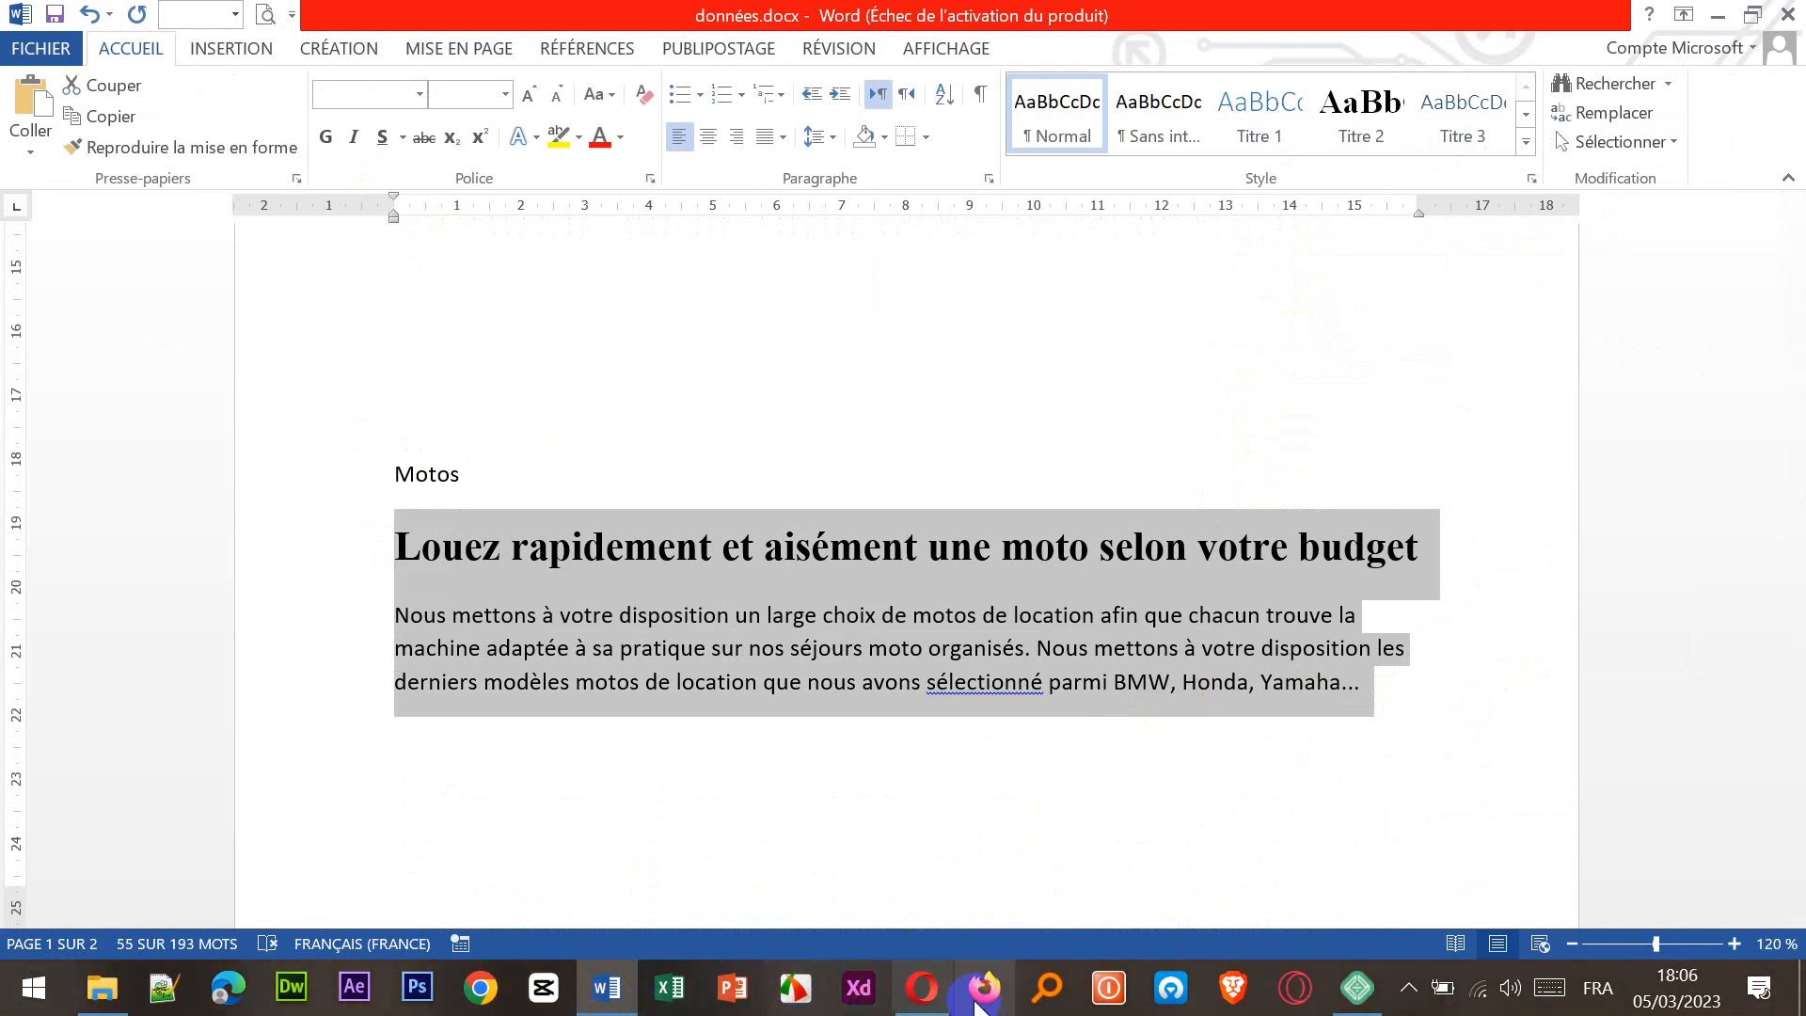
- Return to Opera and paste the copied title and paragraph into the body of the Motos page
{"action": "left_click", "coordinate": [924, 997]}
{"action": "right_click", "coordinate": [196, 437]}
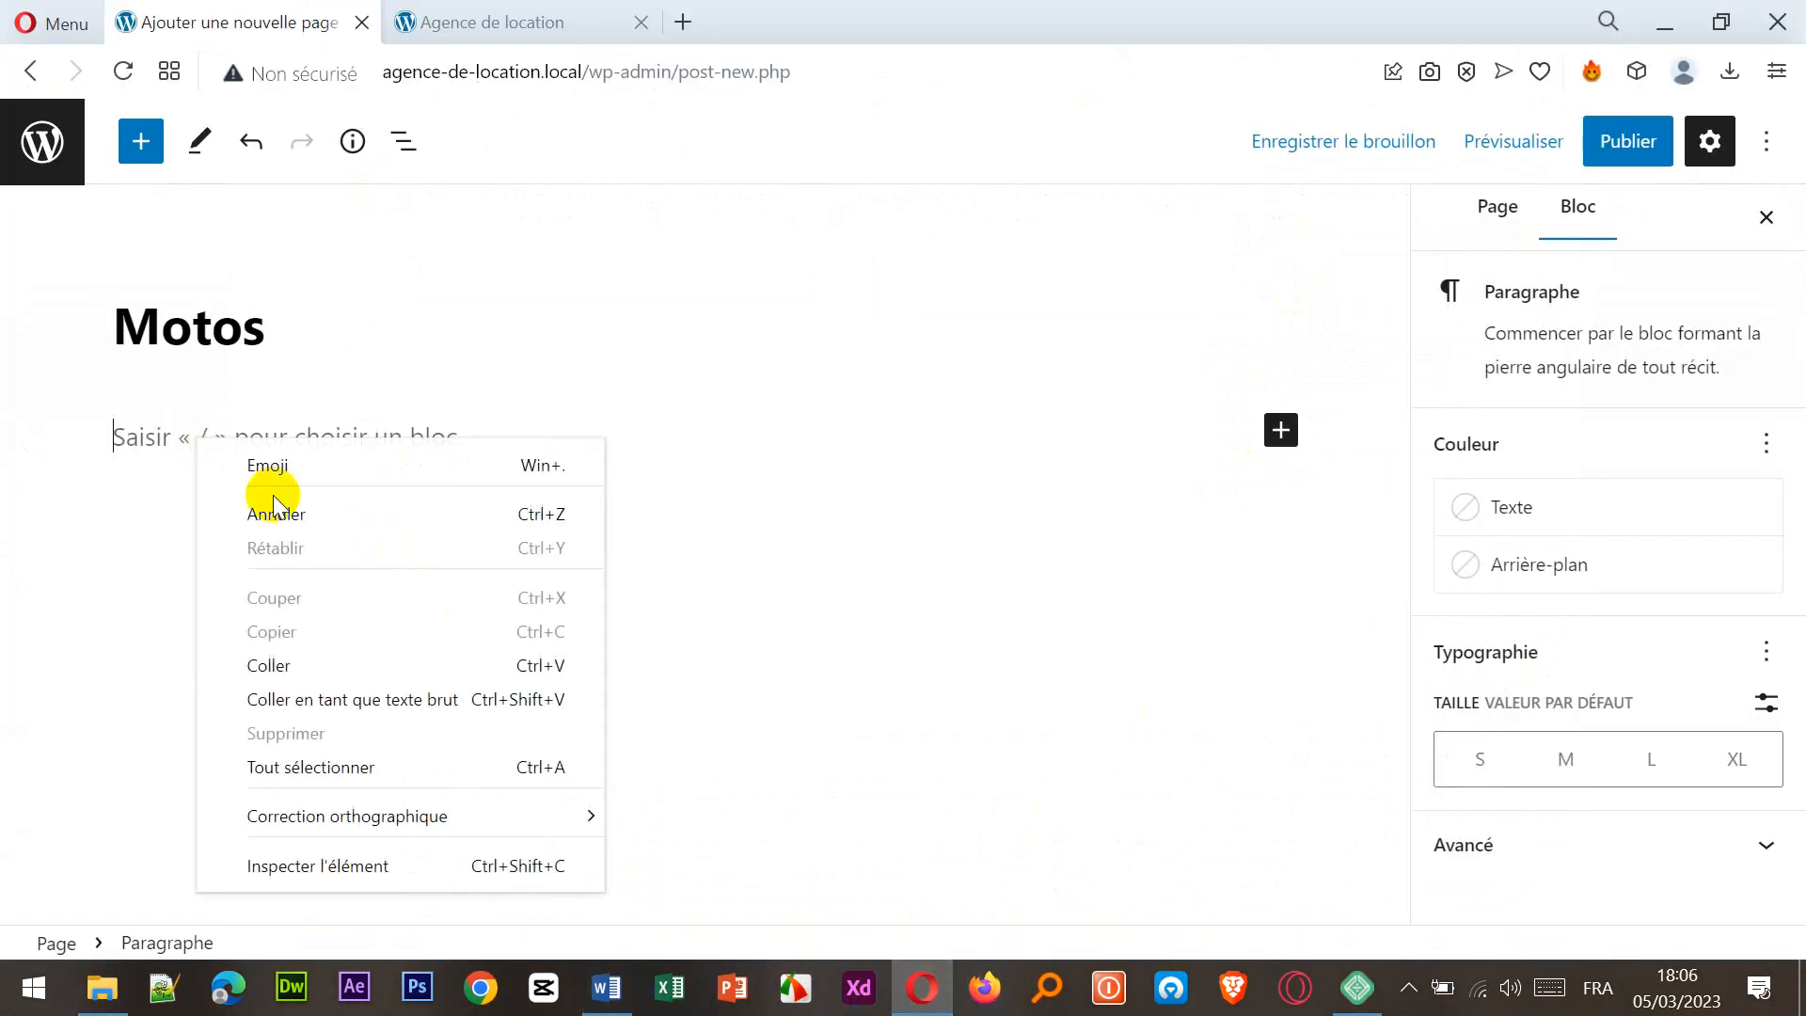
{"action": "left_click", "coordinate": [343, 665]}
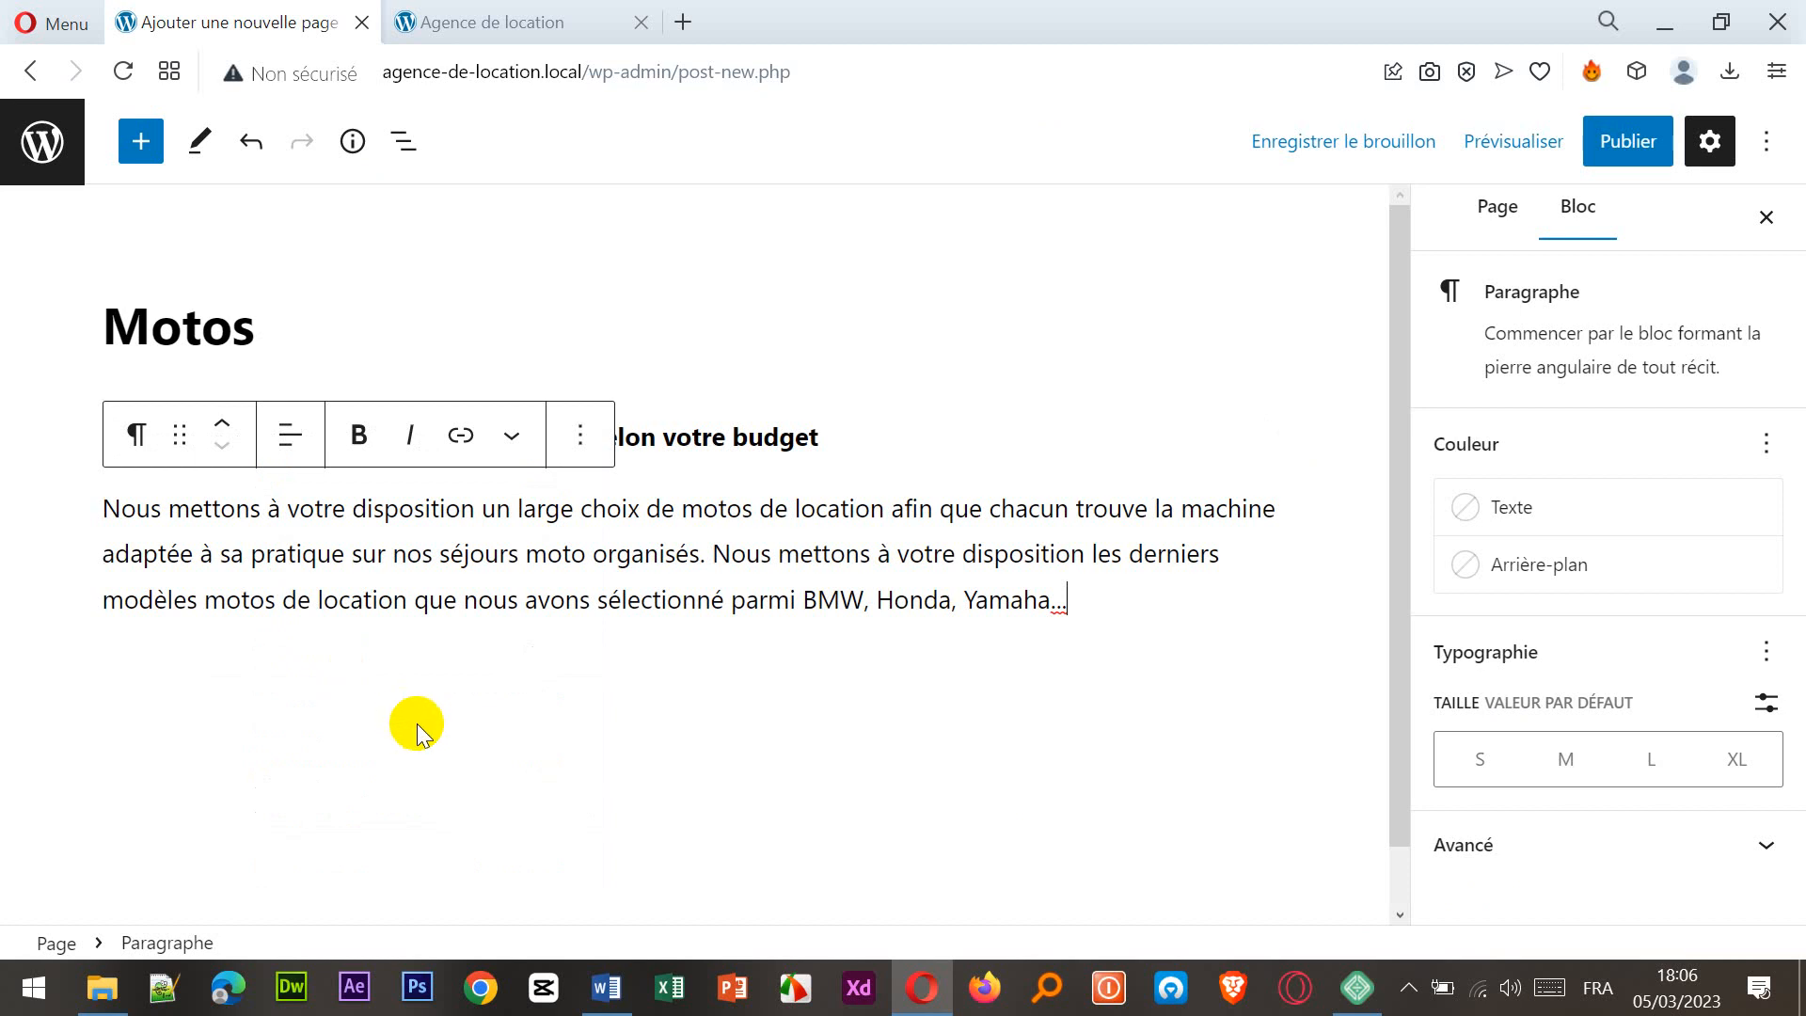
- Publish the Motos page, confirming the publication, and go back to the list of all pages
{"action": "left_click", "coordinate": [1622, 144]}
{"action": "left_click", "coordinate": [1505, 150]}
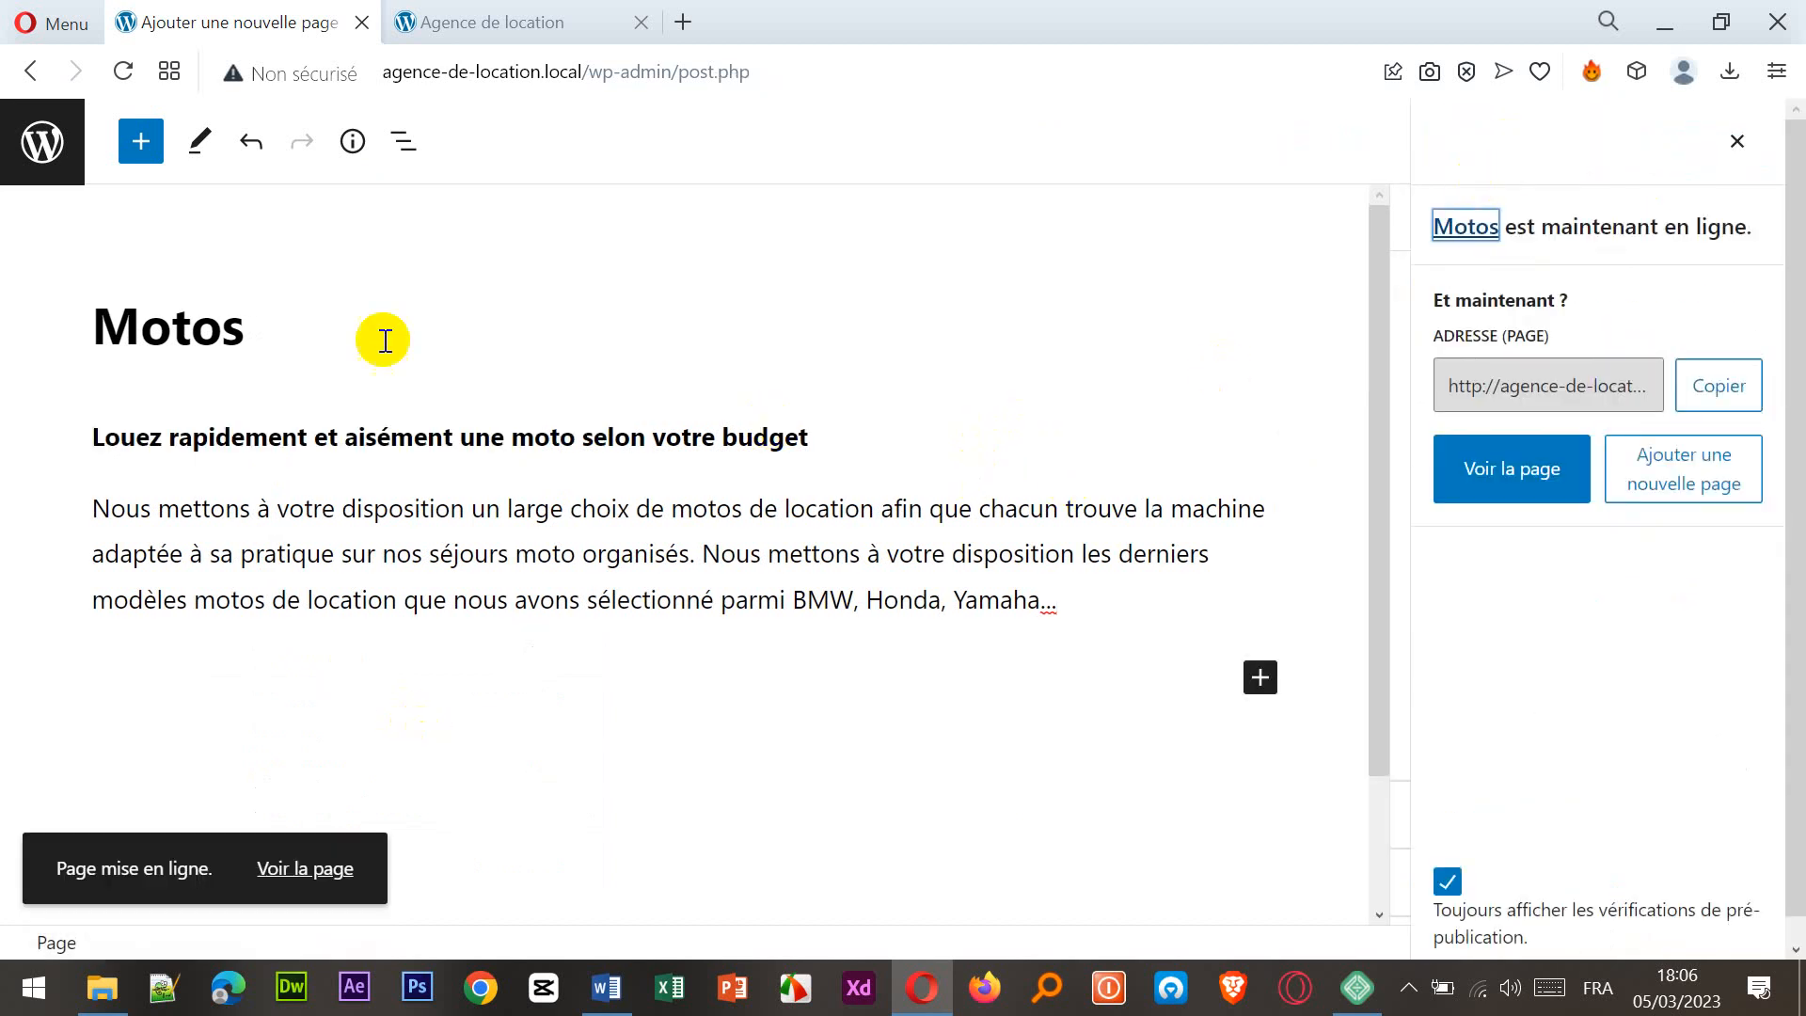
{"action": "left_click", "coordinate": [43, 141]}
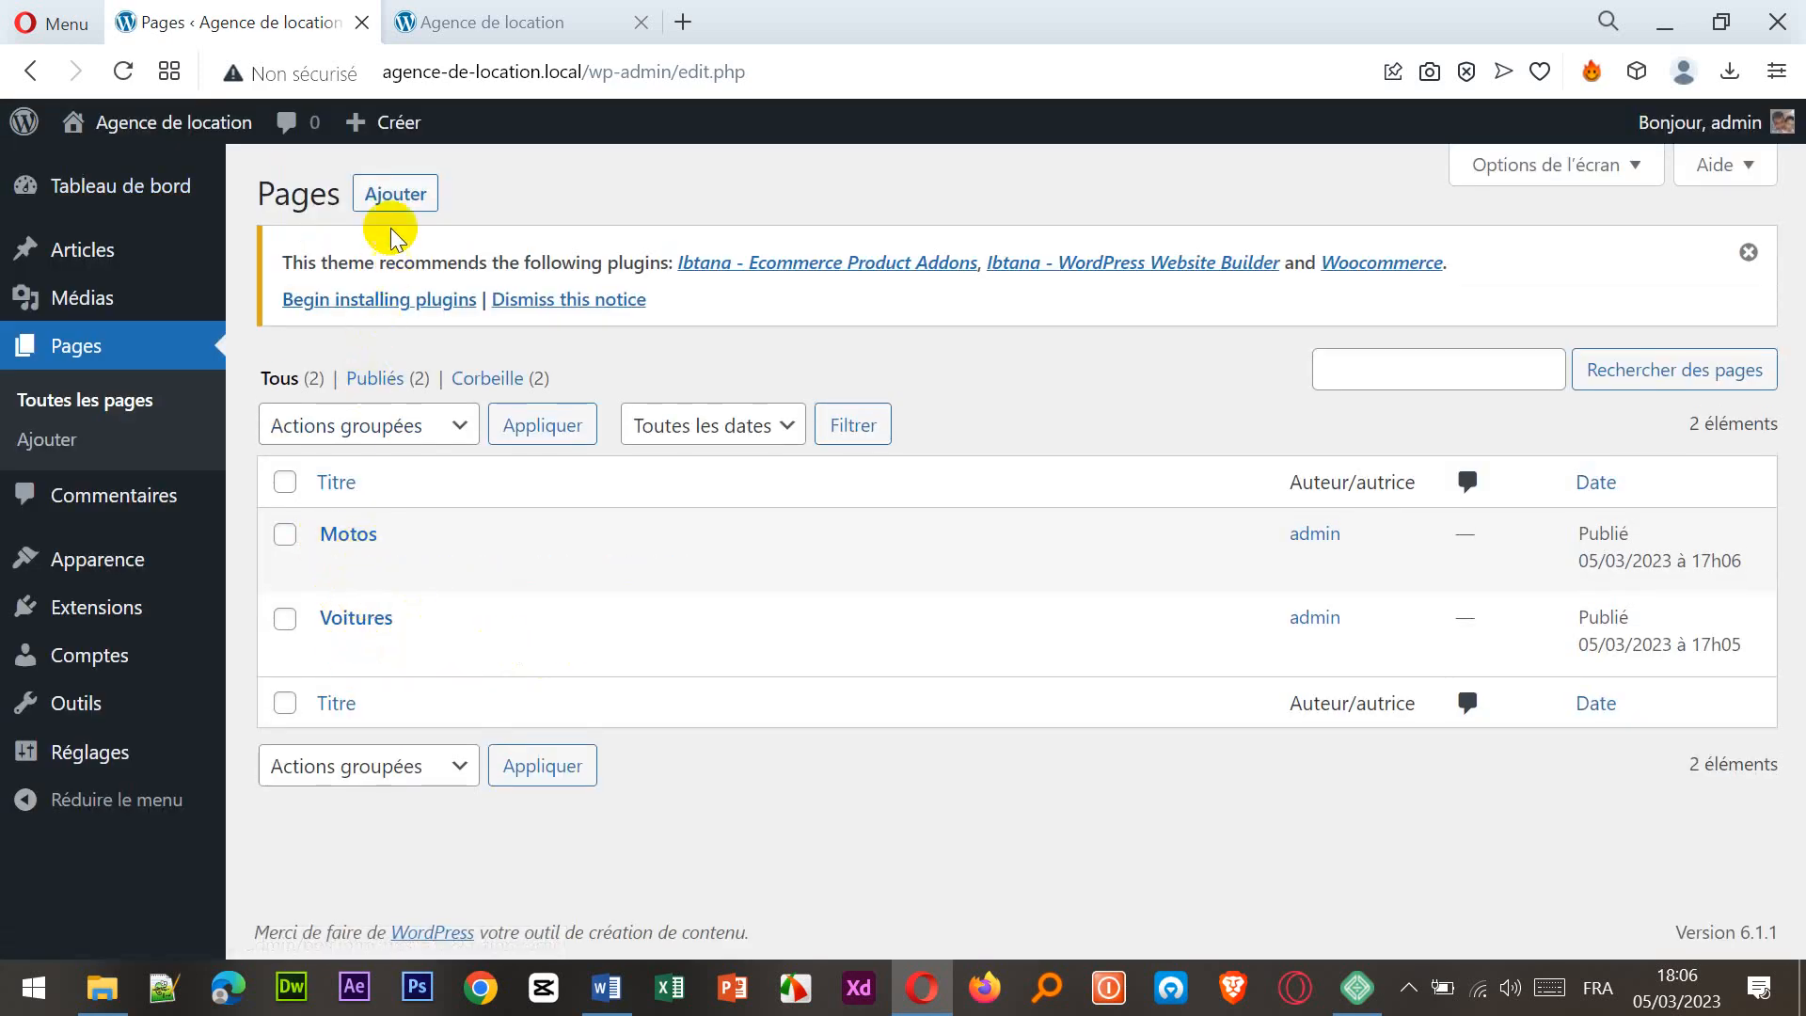
- Add a new page titled "A propos" and place the cursor in its empty paragraph block
{"action": "left_click", "coordinate": [391, 209]}
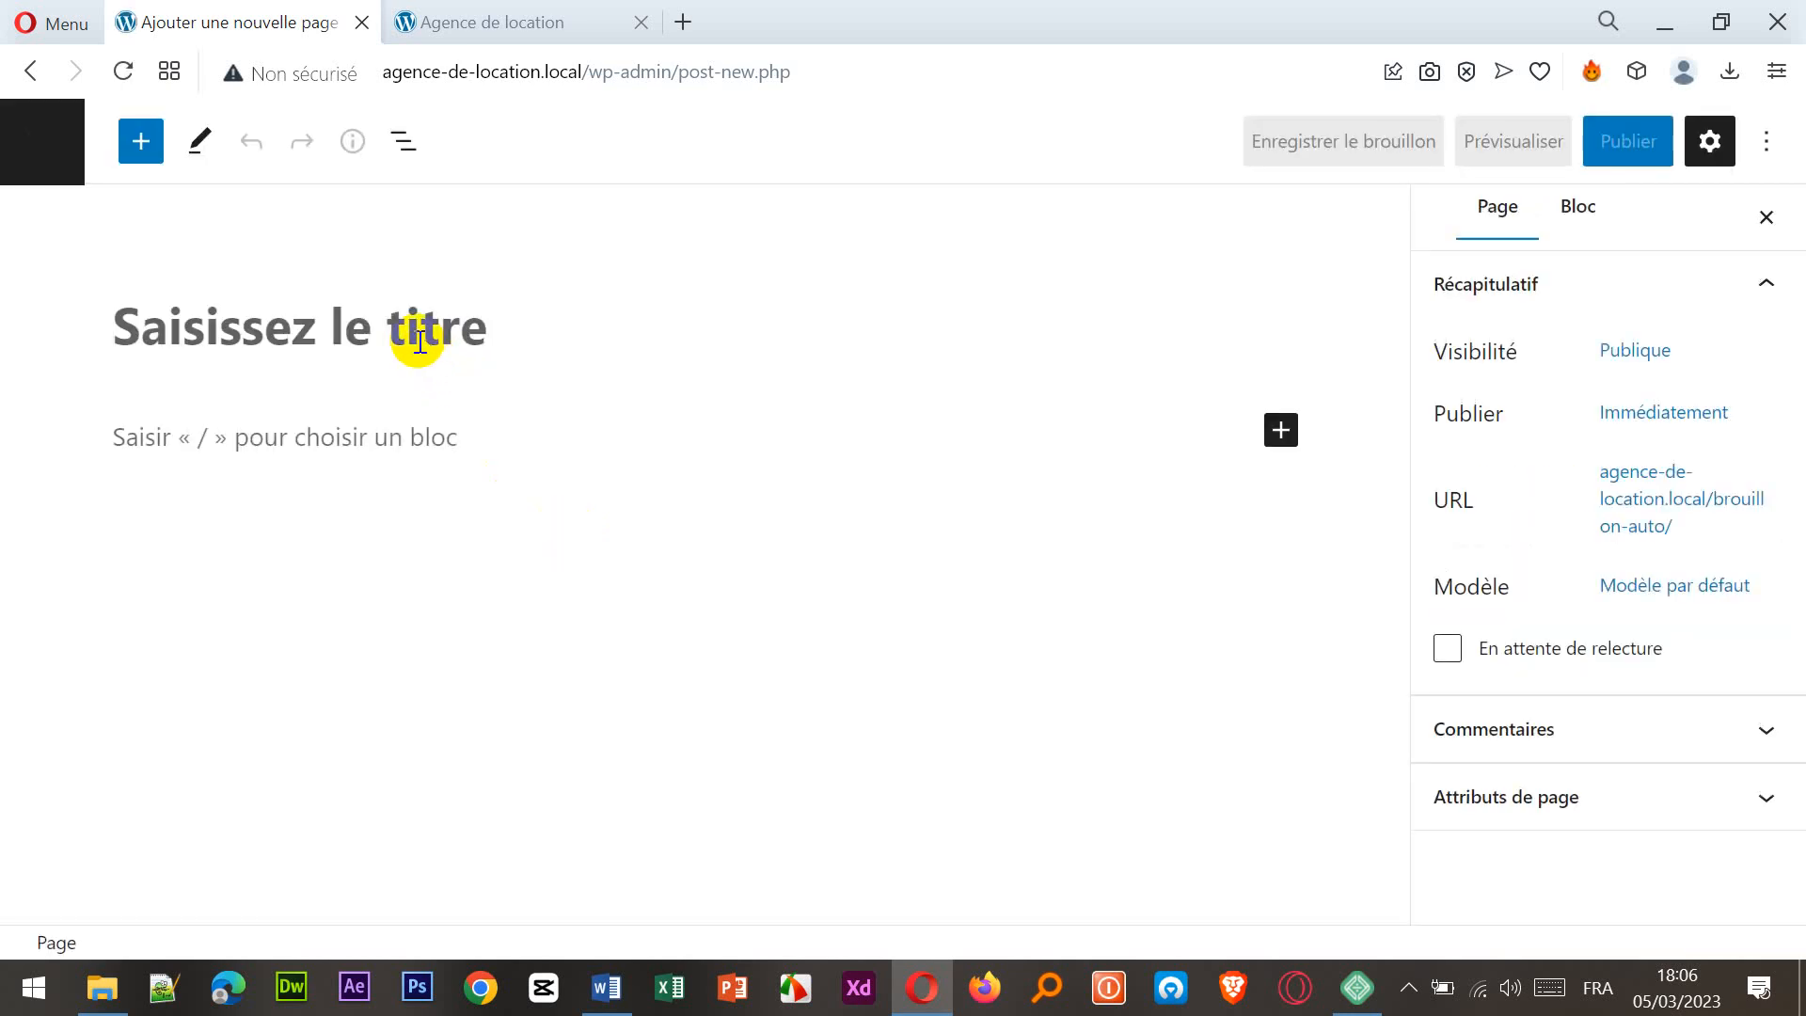
{"action": "type", "text": "A propos"}
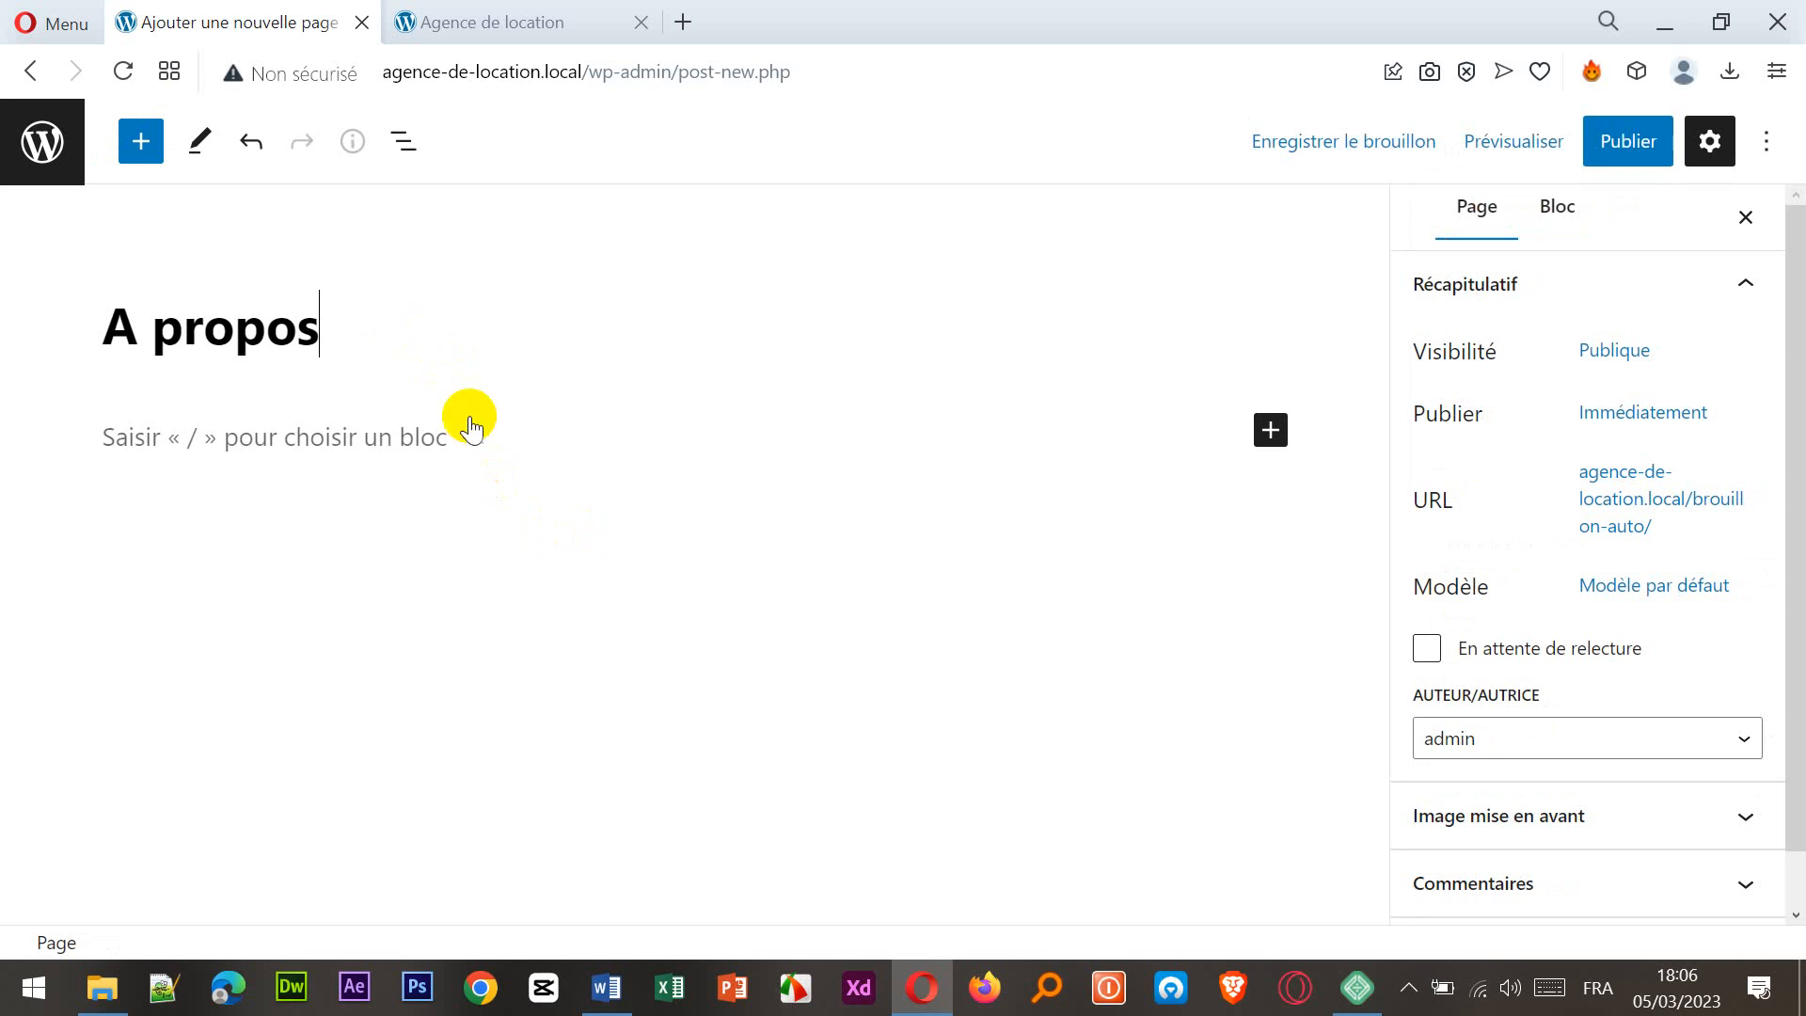
{"action": "left_click", "coordinate": [369, 438]}
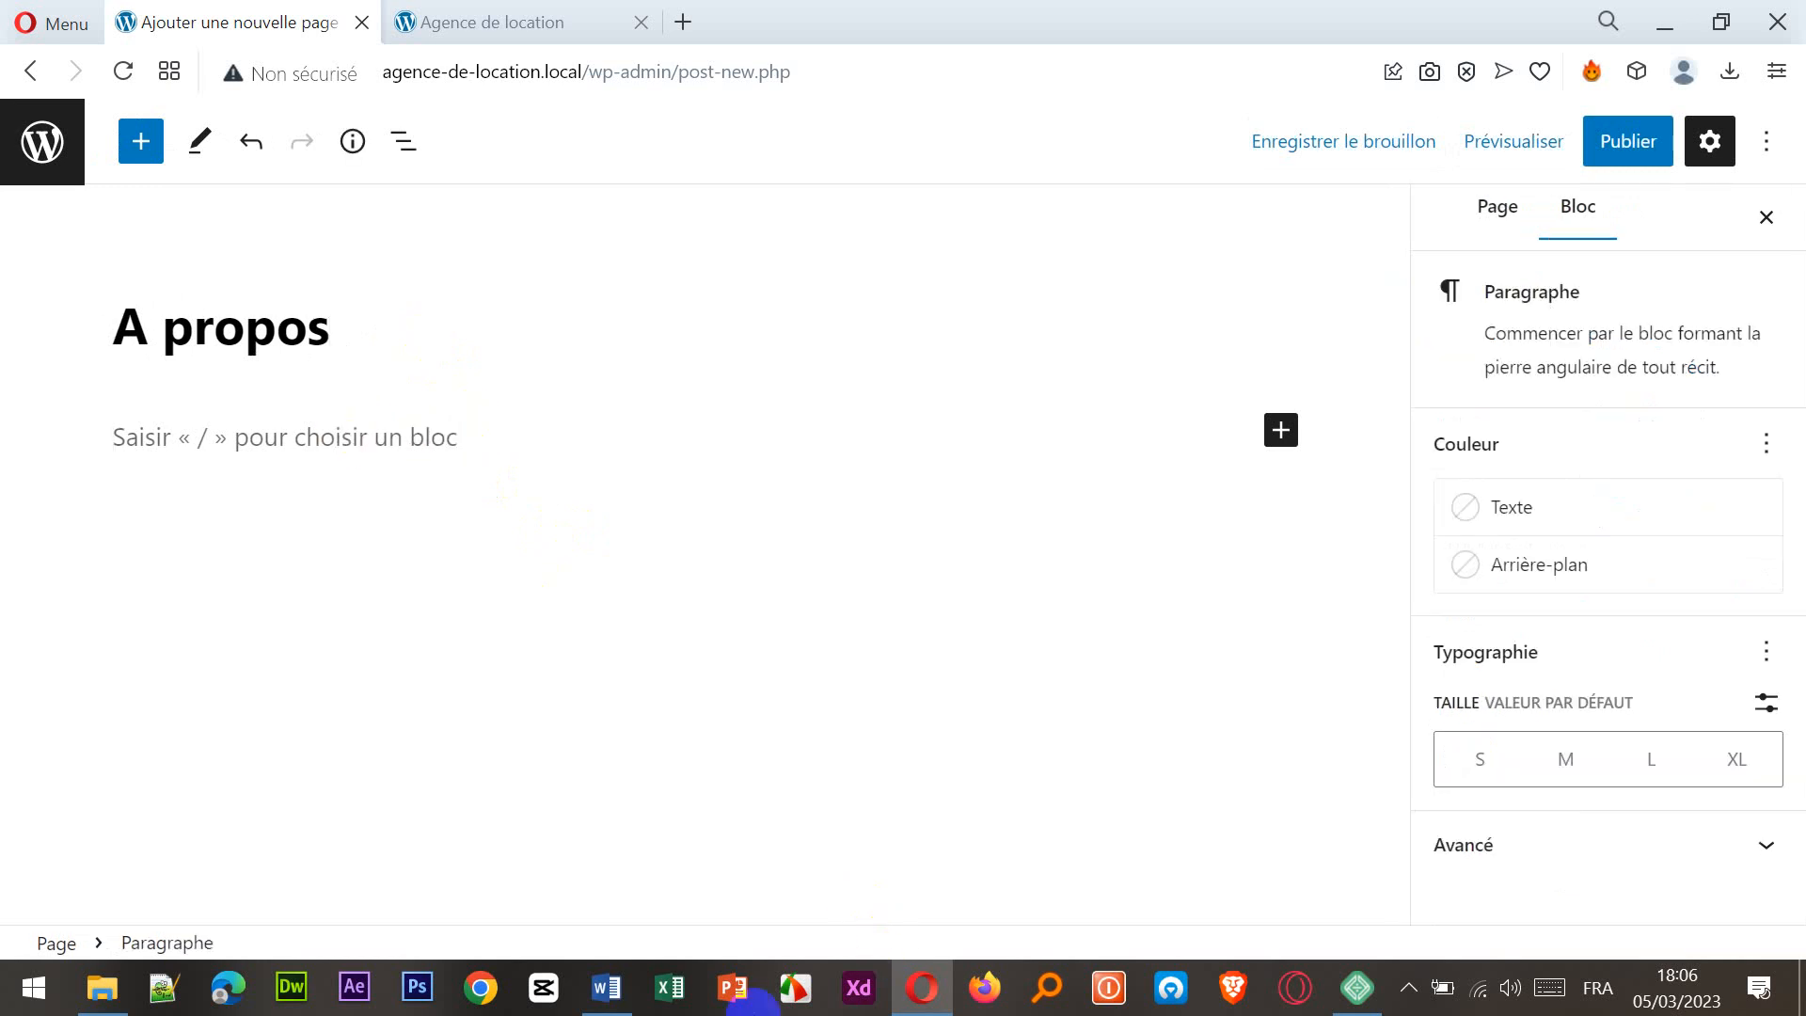
- Switch to données.docx in Word and copy the paragraph under the "A propos" heading
{"action": "left_click", "coordinate": [606, 987]}
{"action": "scroll", "coordinate": [663, 764], "scroll_direction": "down", "scroll_amount": 3}
{"action": "scroll", "coordinate": [663, 764], "scroll_direction": "down", "scroll_amount": 3}
{"action": "left_click_drag", "start_coordinate": [395, 605], "coordinate": [798, 714]}
{"action": "key", "text": "ctrl+c"}
{"action": "right_click", "coordinate": [609, 691]}
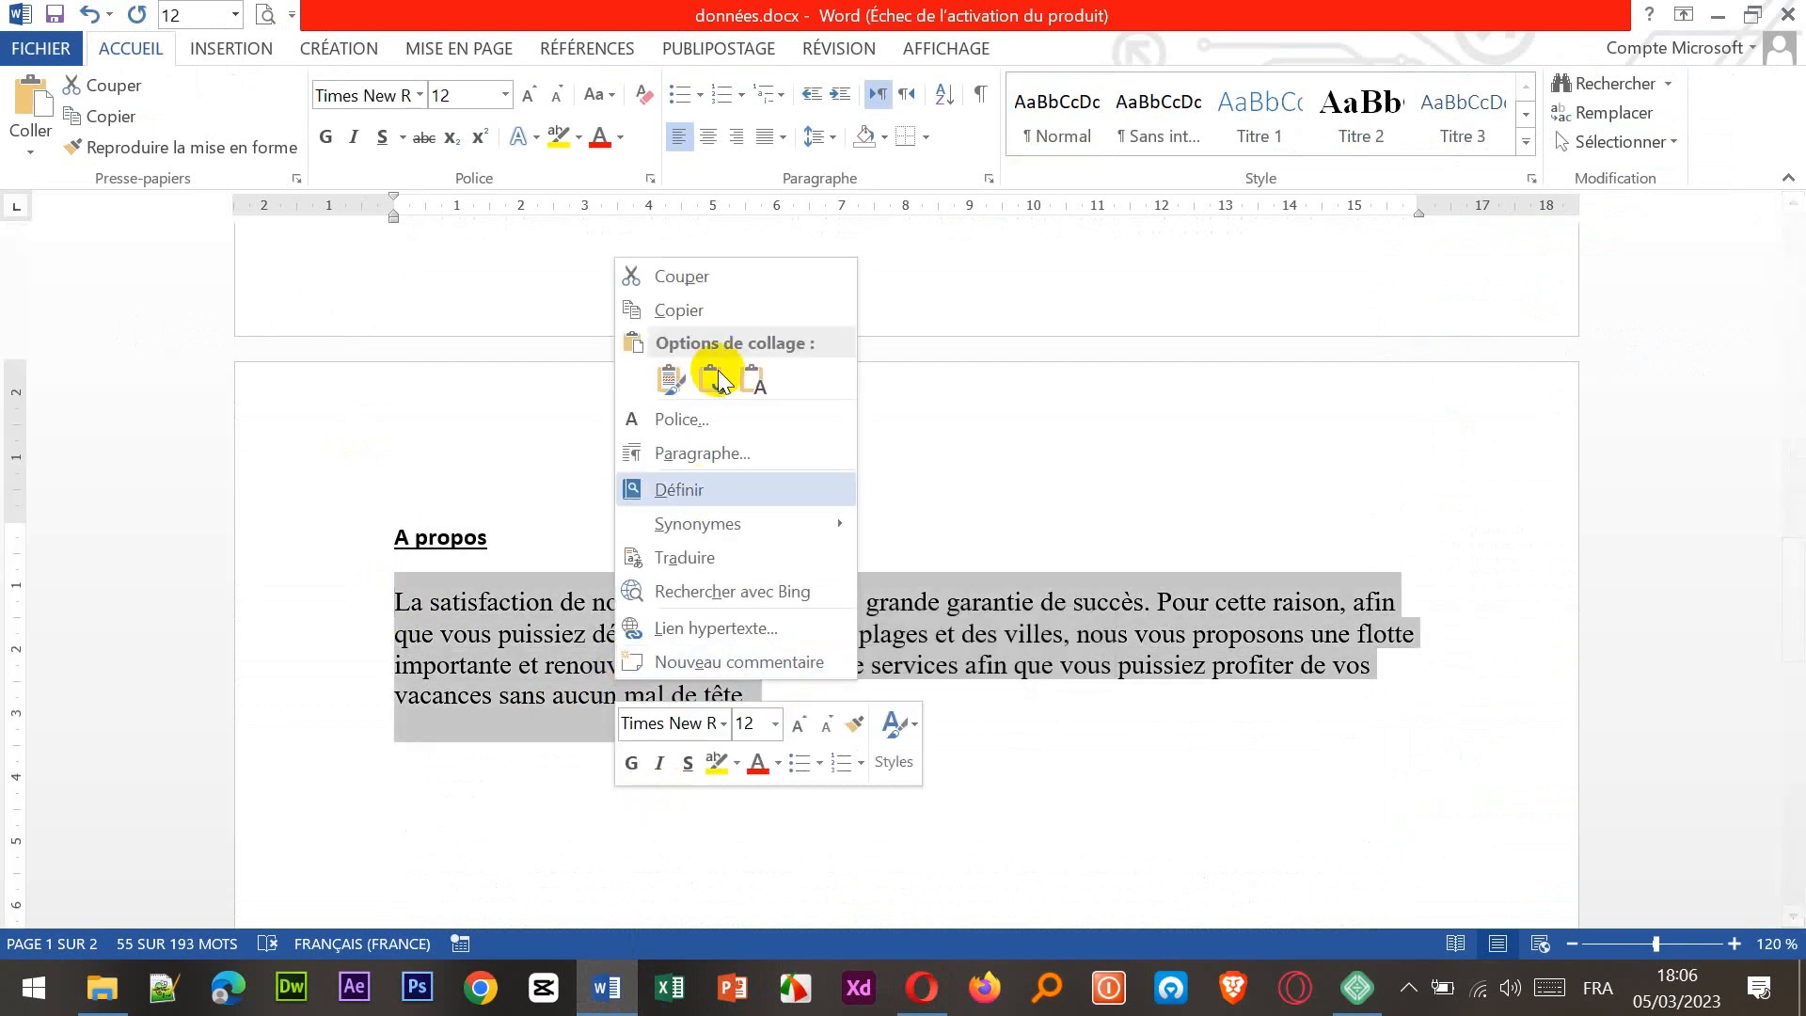
{"action": "left_click", "coordinate": [697, 308]}
- Return to Opera and paste the copied paragraph into the body of the A propos page
{"action": "left_click", "coordinate": [922, 987]}
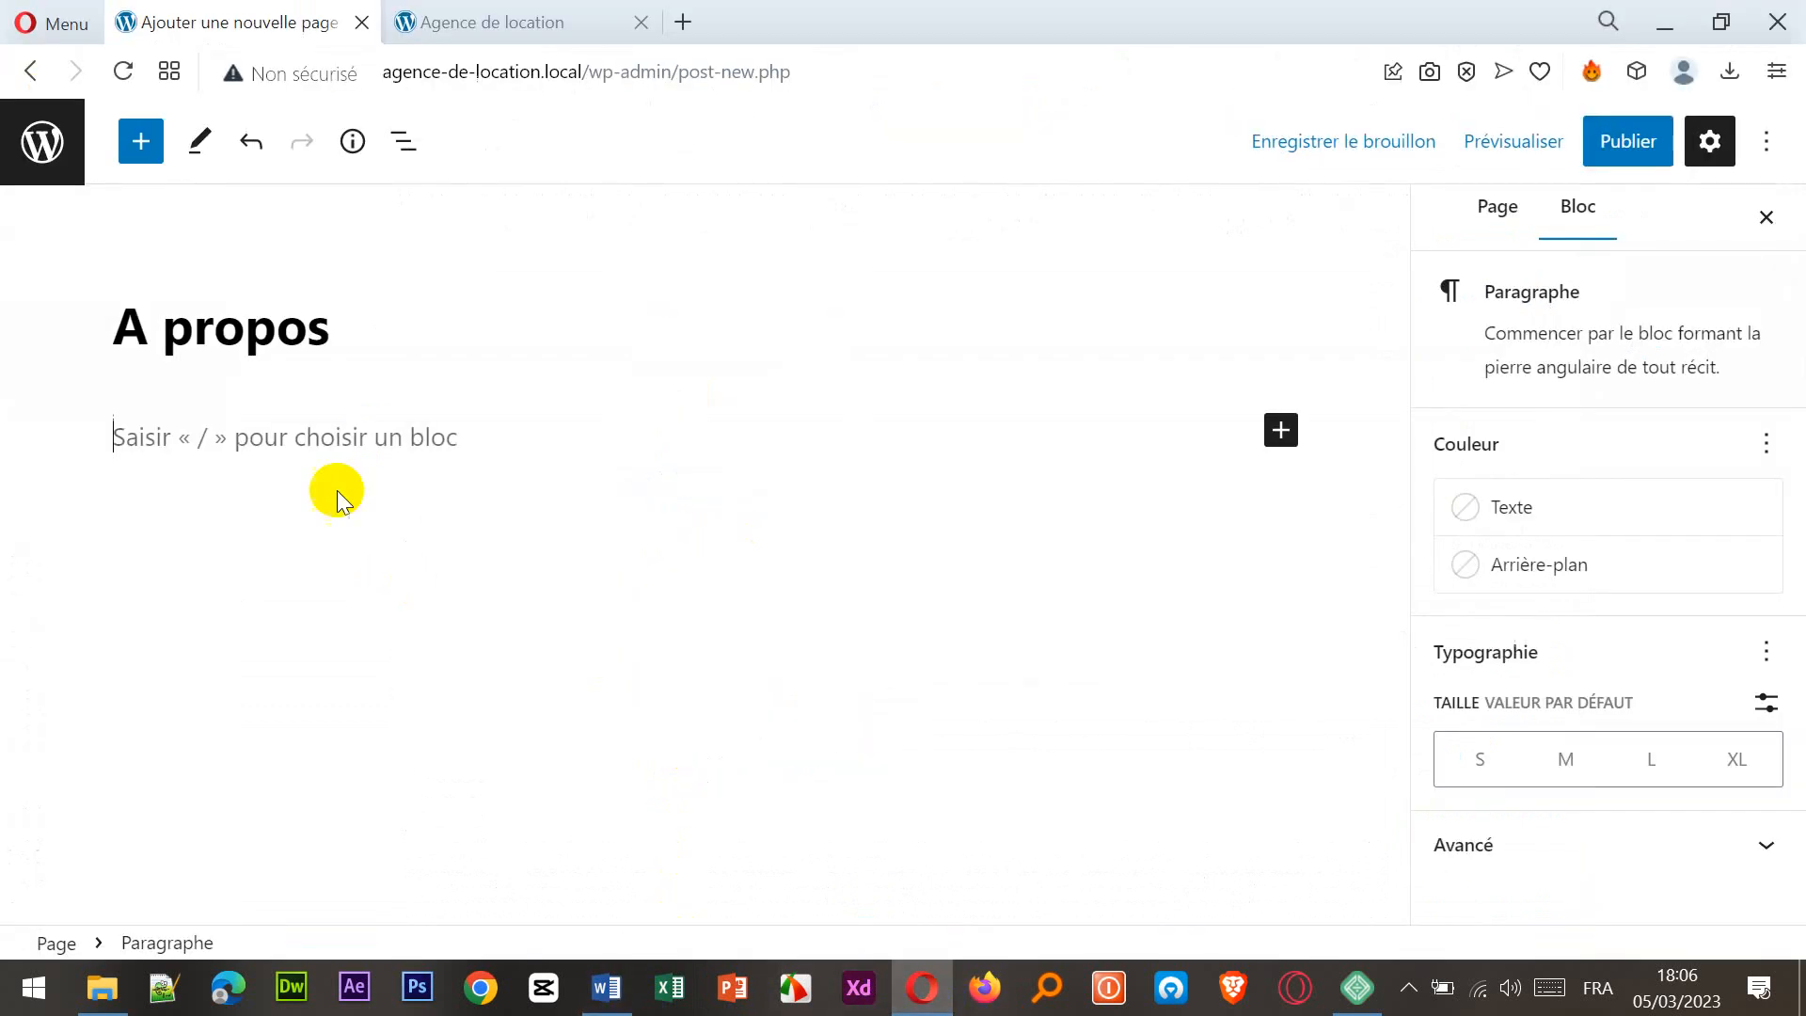
{"action": "right_click", "coordinate": [285, 446]}
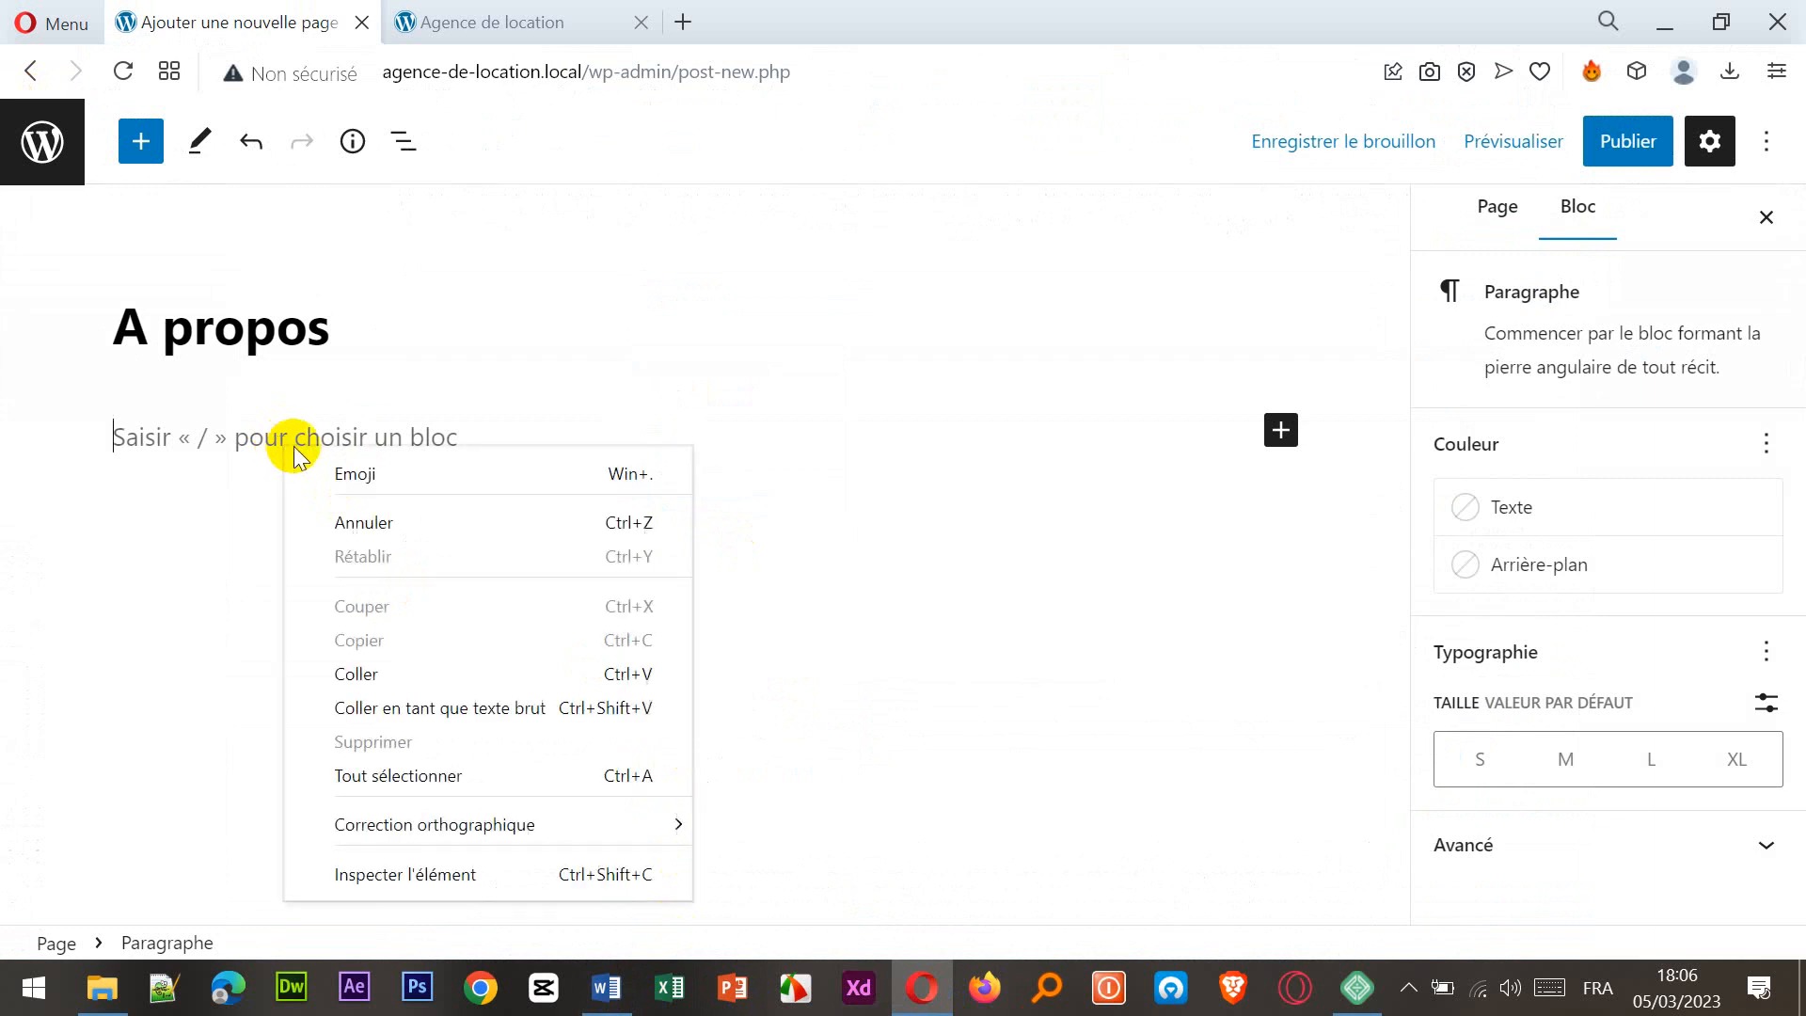
{"action": "left_click", "coordinate": [391, 673]}
{"action": "left_click", "coordinate": [404, 680]}
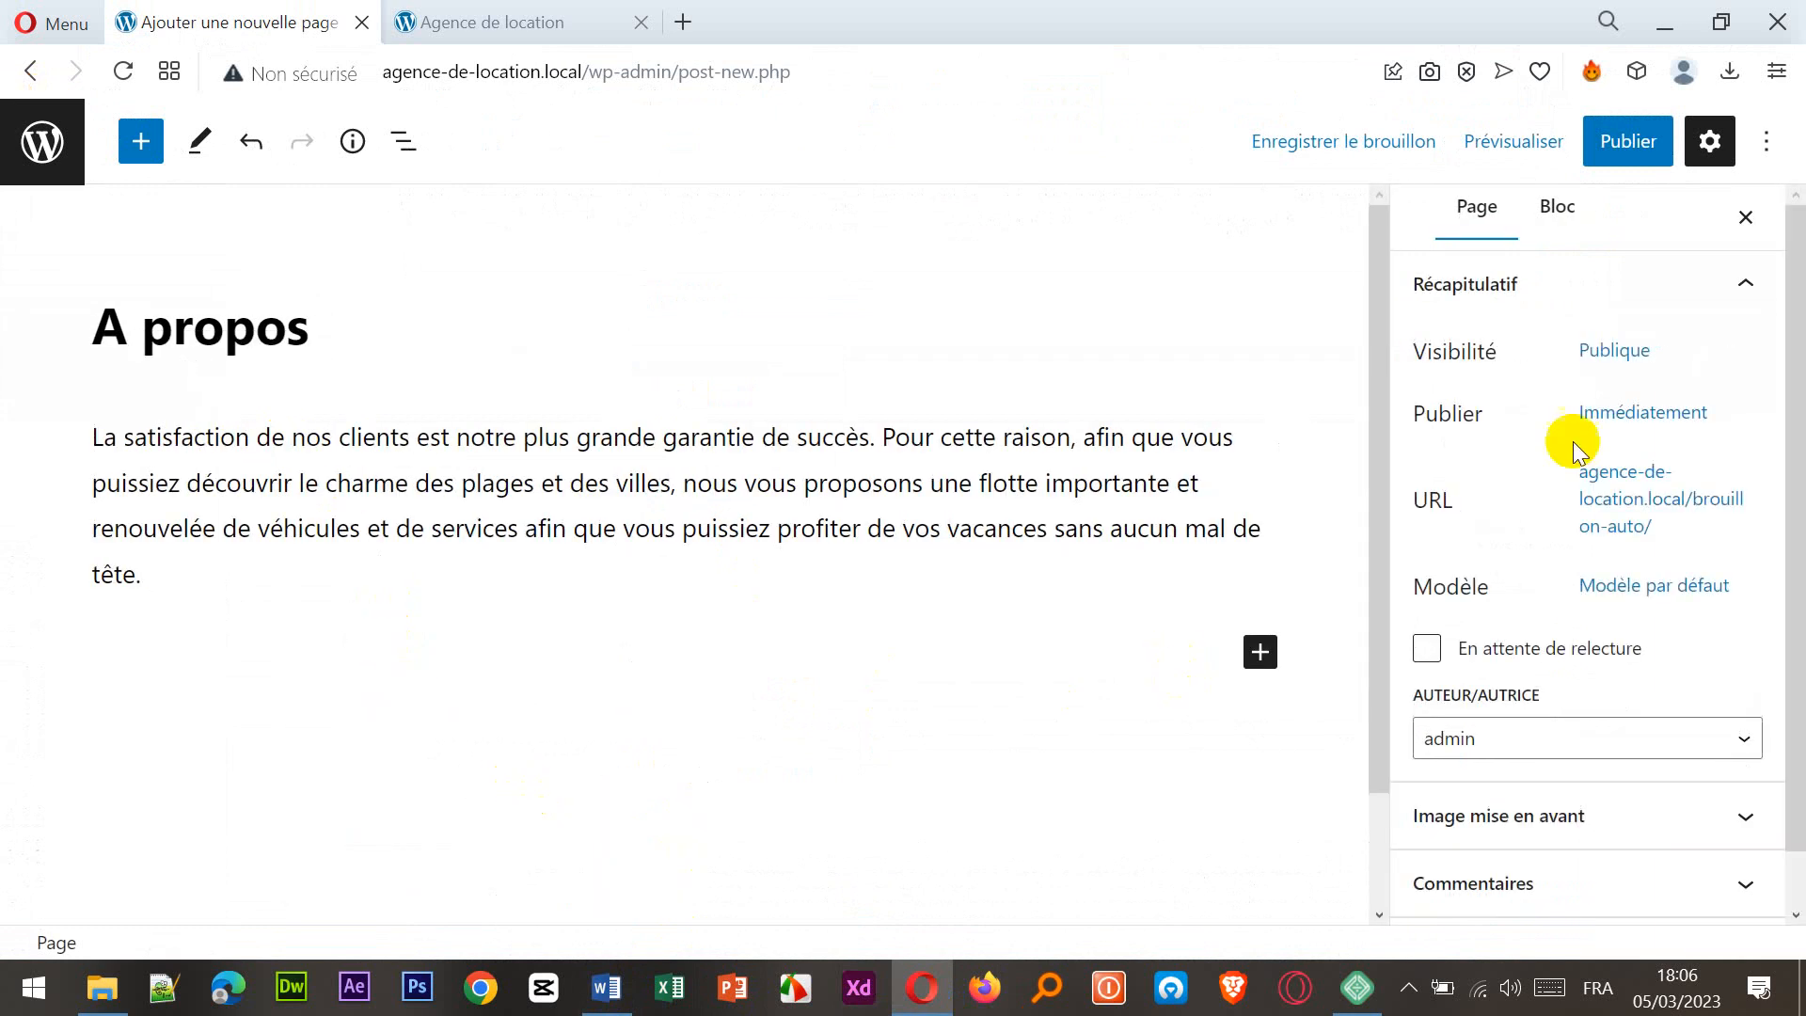
- Publish the A propos page, confirming the publication, and go back to the list of all pages
{"action": "left_click", "coordinate": [1634, 155]}
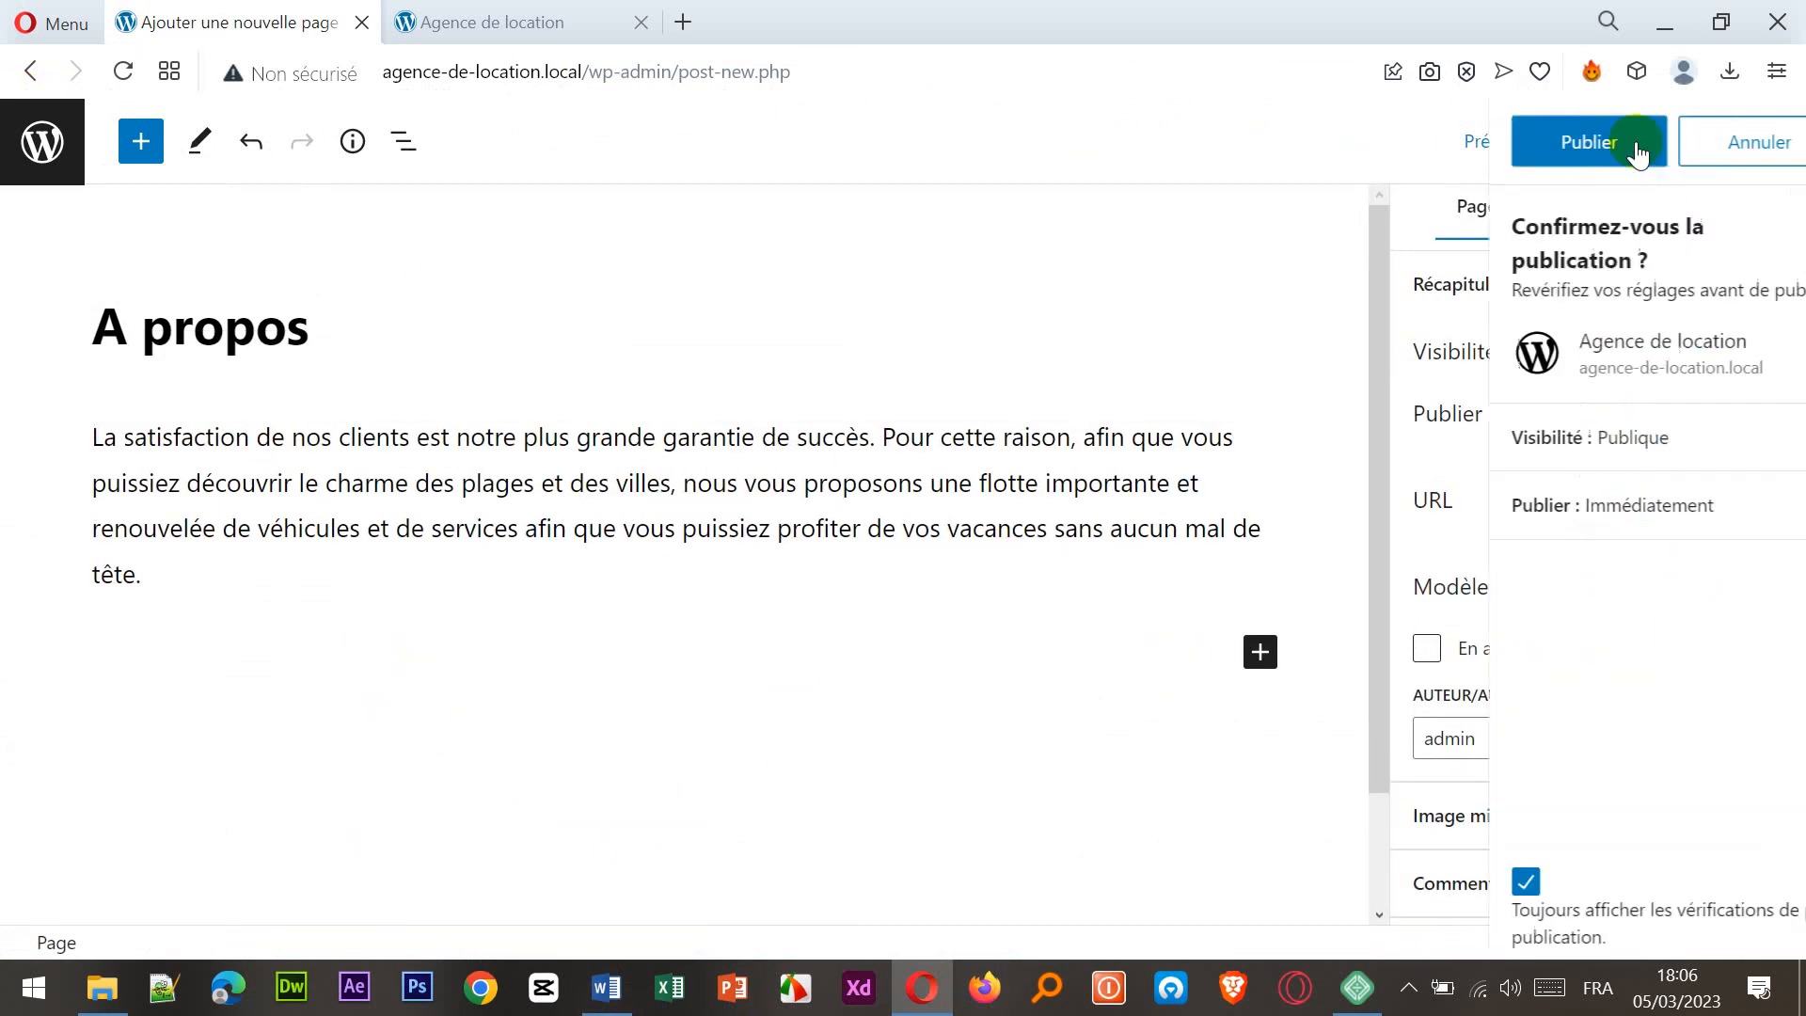
{"action": "left_click", "coordinate": [1519, 146]}
{"action": "left_click", "coordinate": [42, 141]}
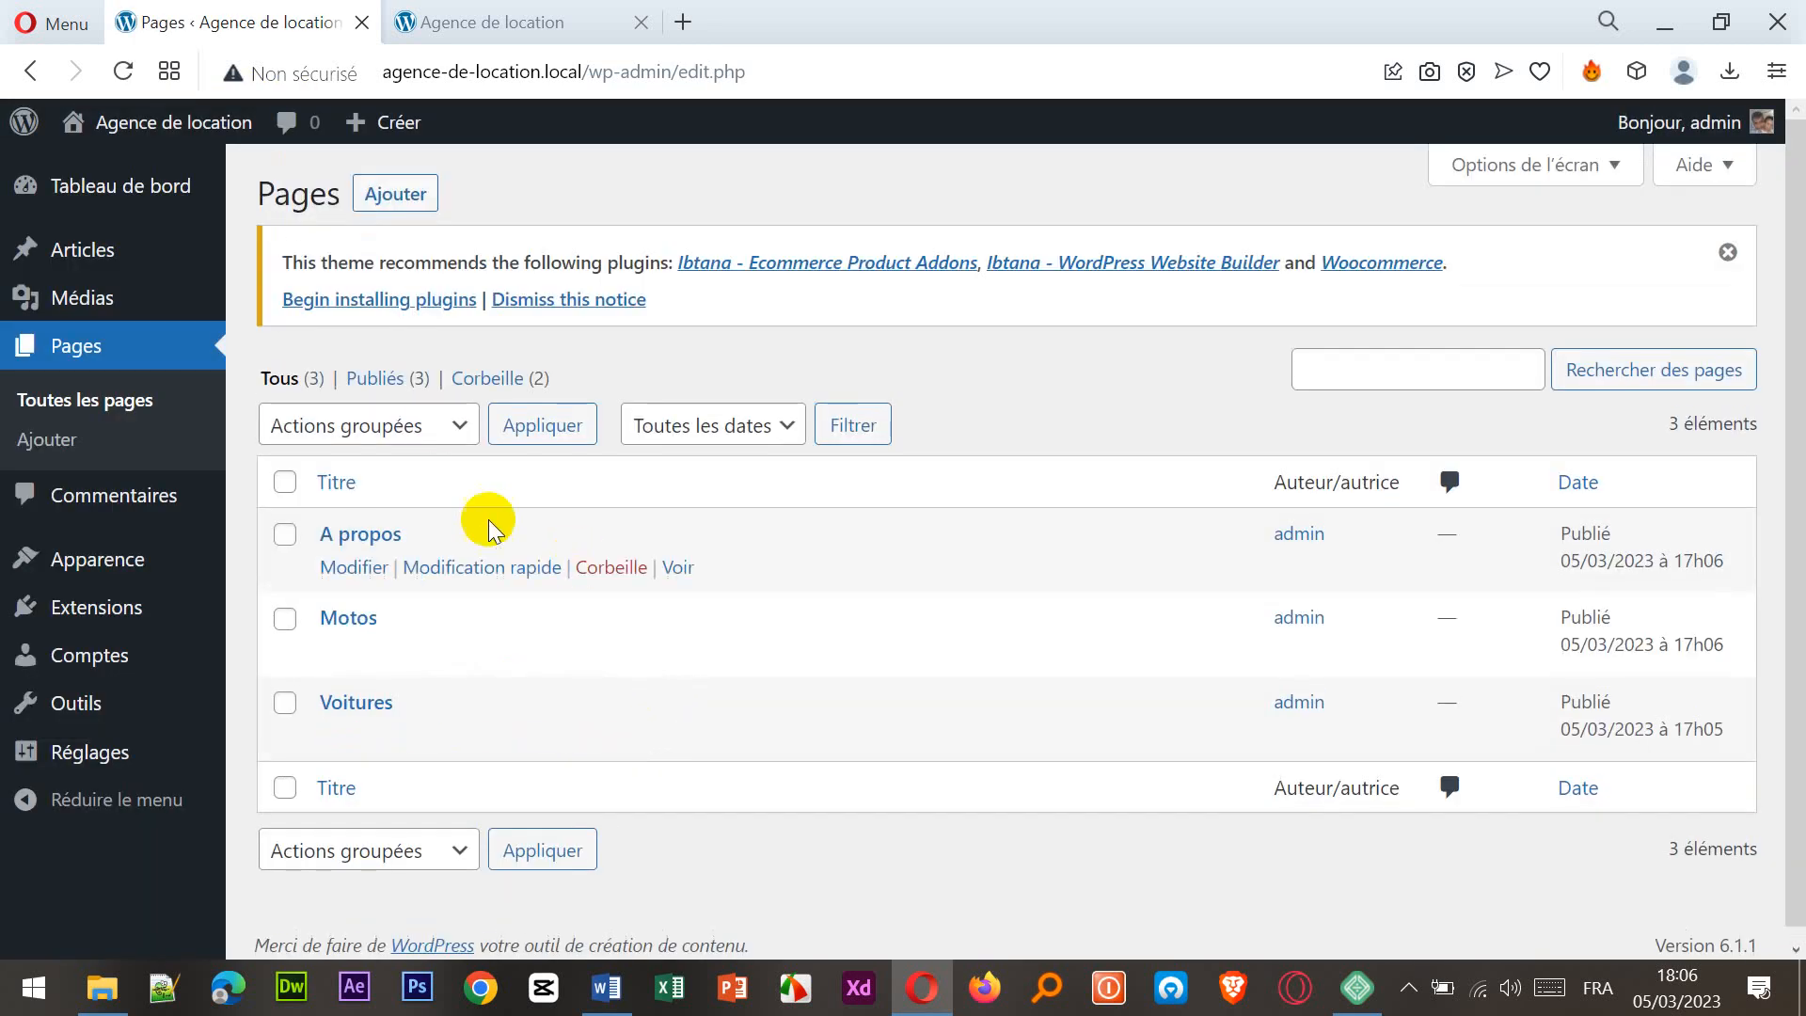
- Add a new page titled "Contact" and place the cursor in its empty paragraph block
{"action": "left_click", "coordinate": [398, 200]}
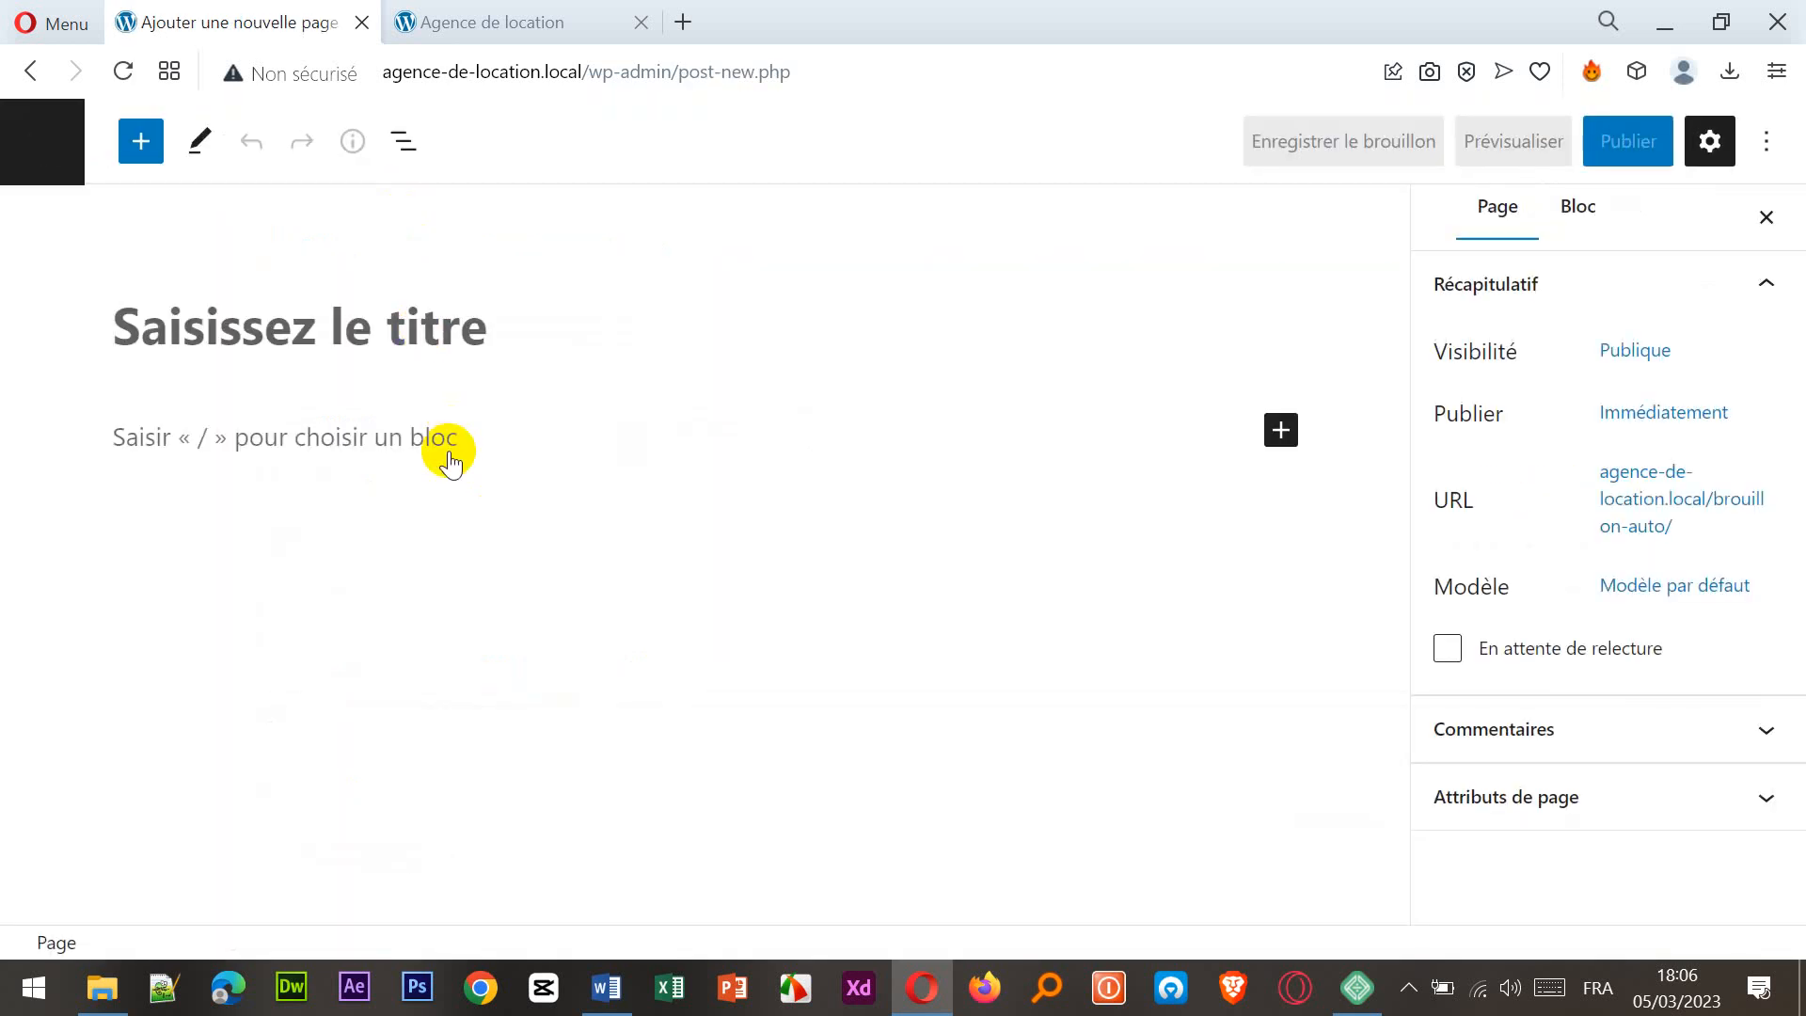
{"action": "type", "text": "Contact"}
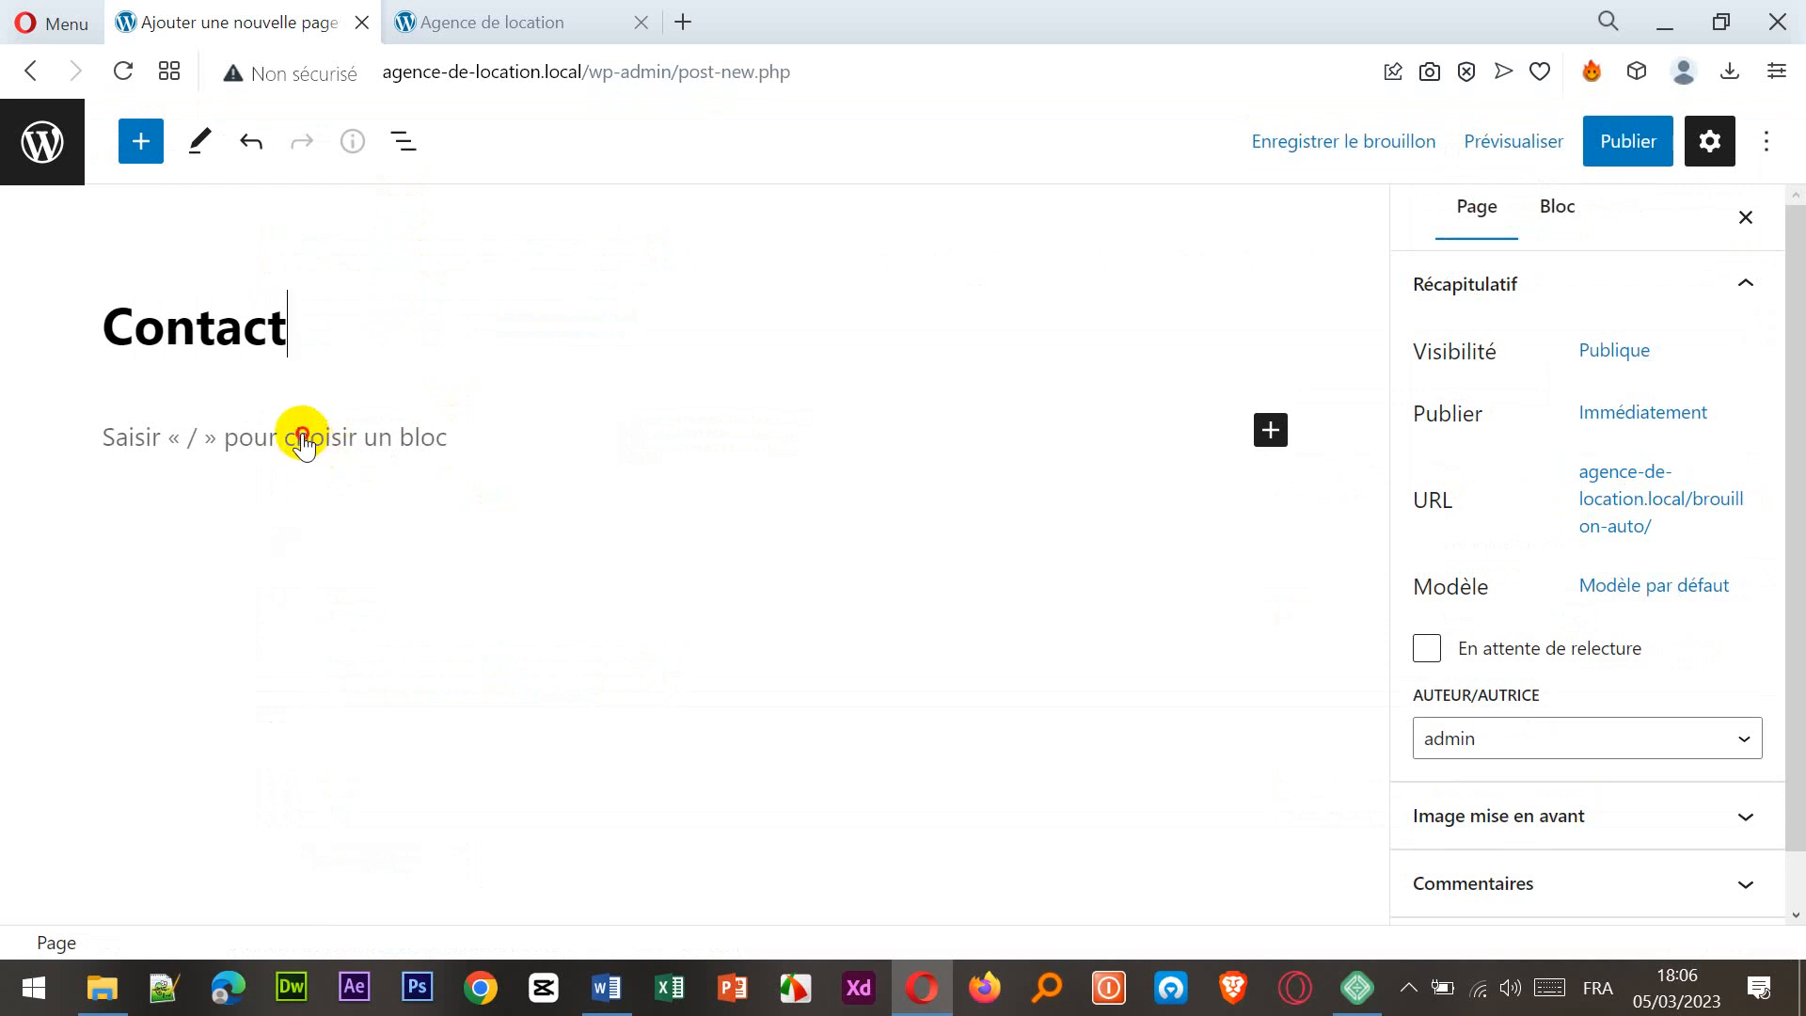
{"action": "left_click", "coordinate": [302, 439]}
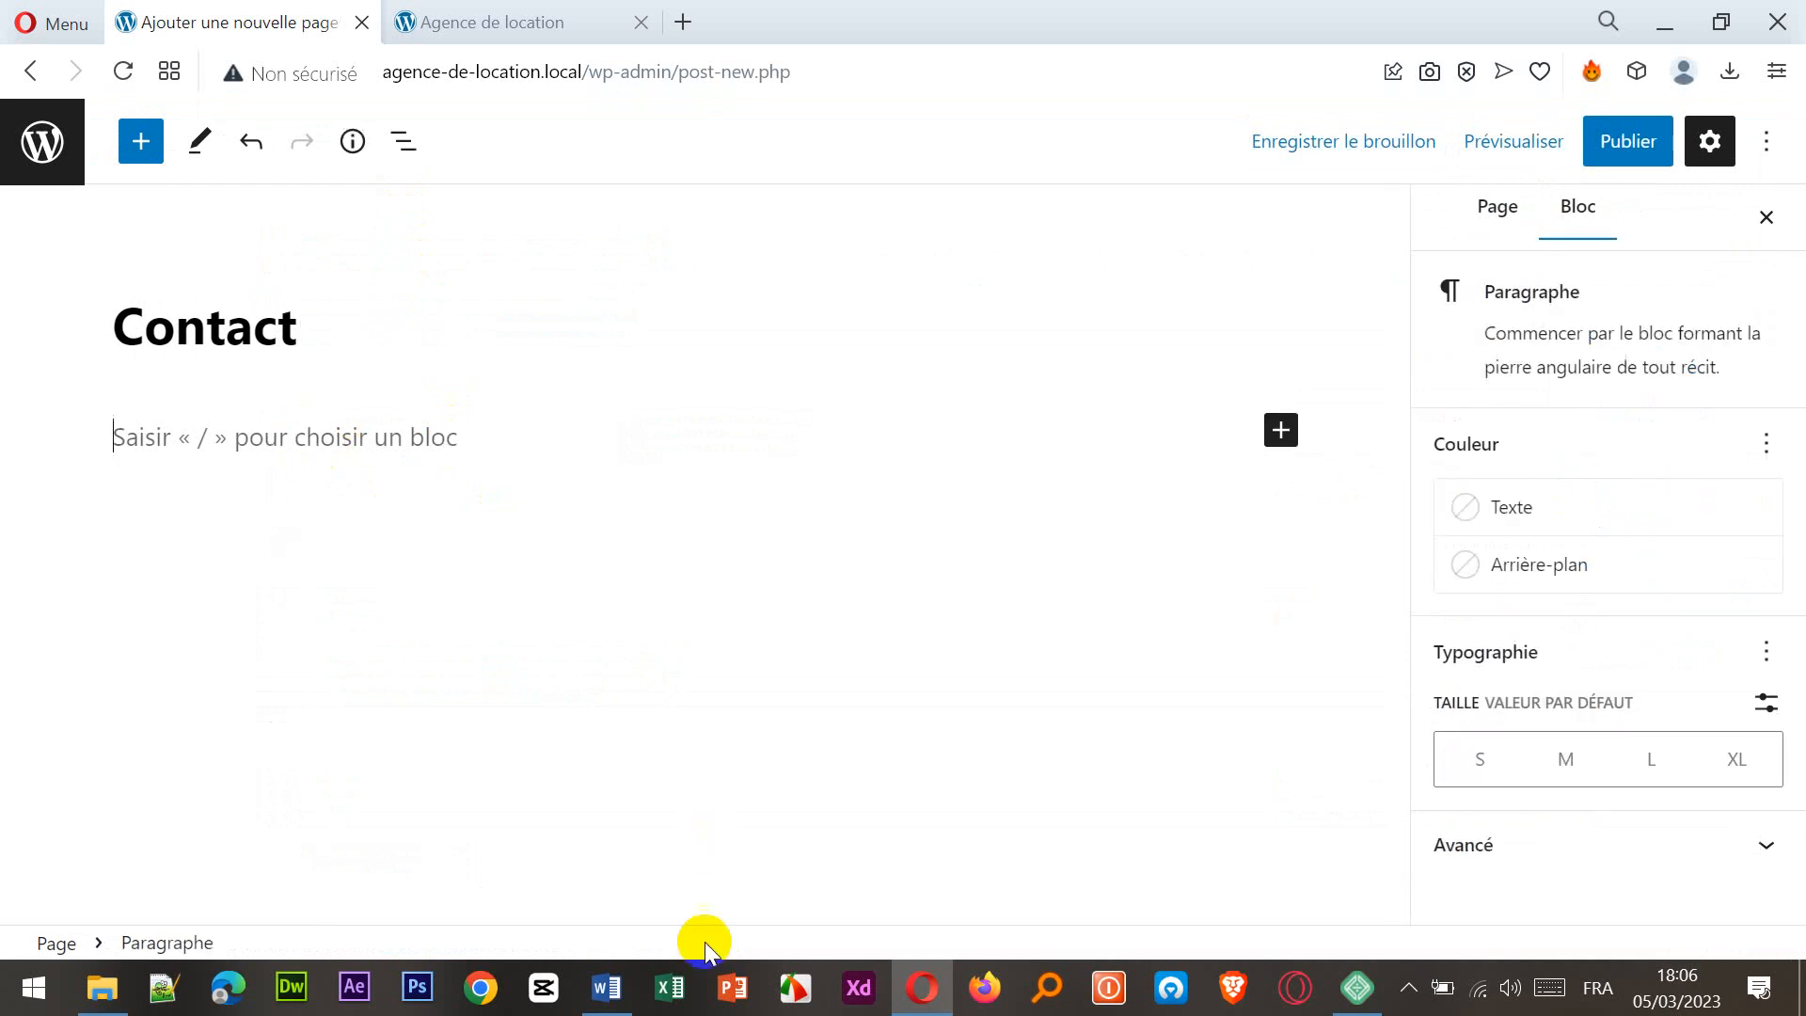
- Switch to données.docx in Word and copy the introductory line and all contact details under the "Contact" heading
{"action": "left_click", "coordinate": [607, 986]}
{"action": "scroll", "coordinate": [728, 790], "scroll_direction": "down", "scroll_amount": 5}
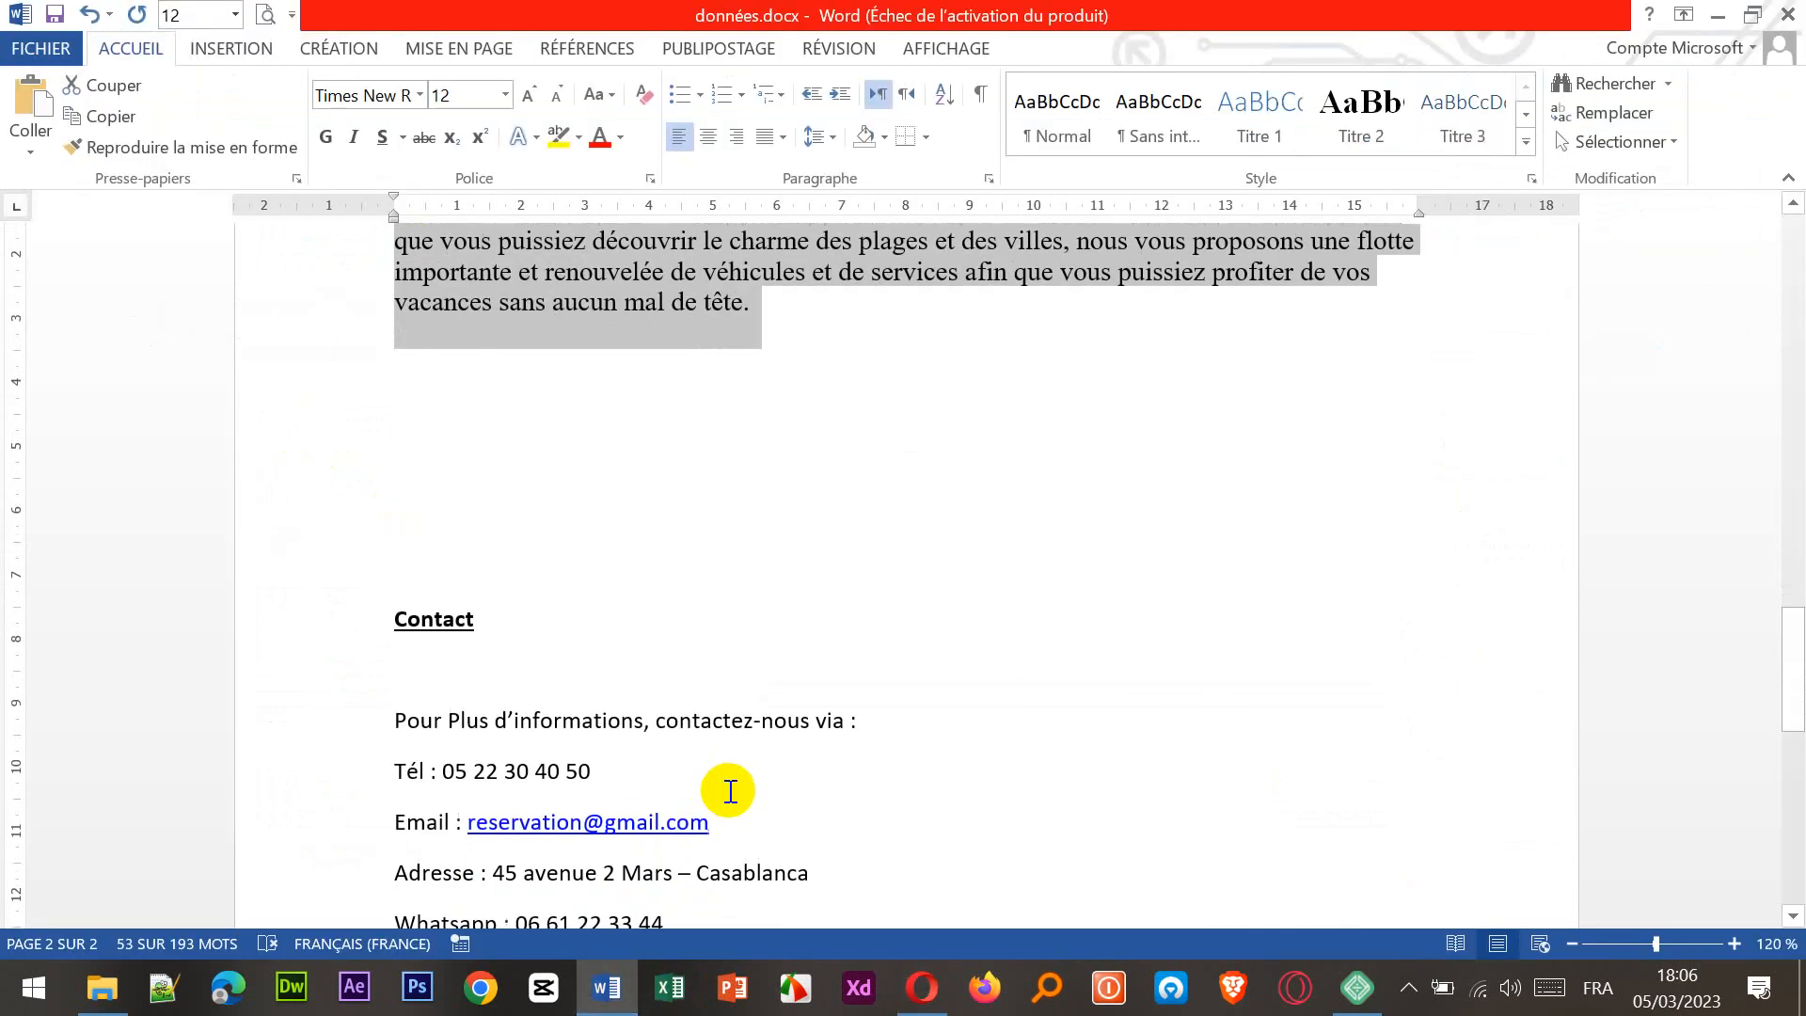
{"action": "scroll", "coordinate": [649, 752], "scroll_direction": "up", "scroll_amount": 1}
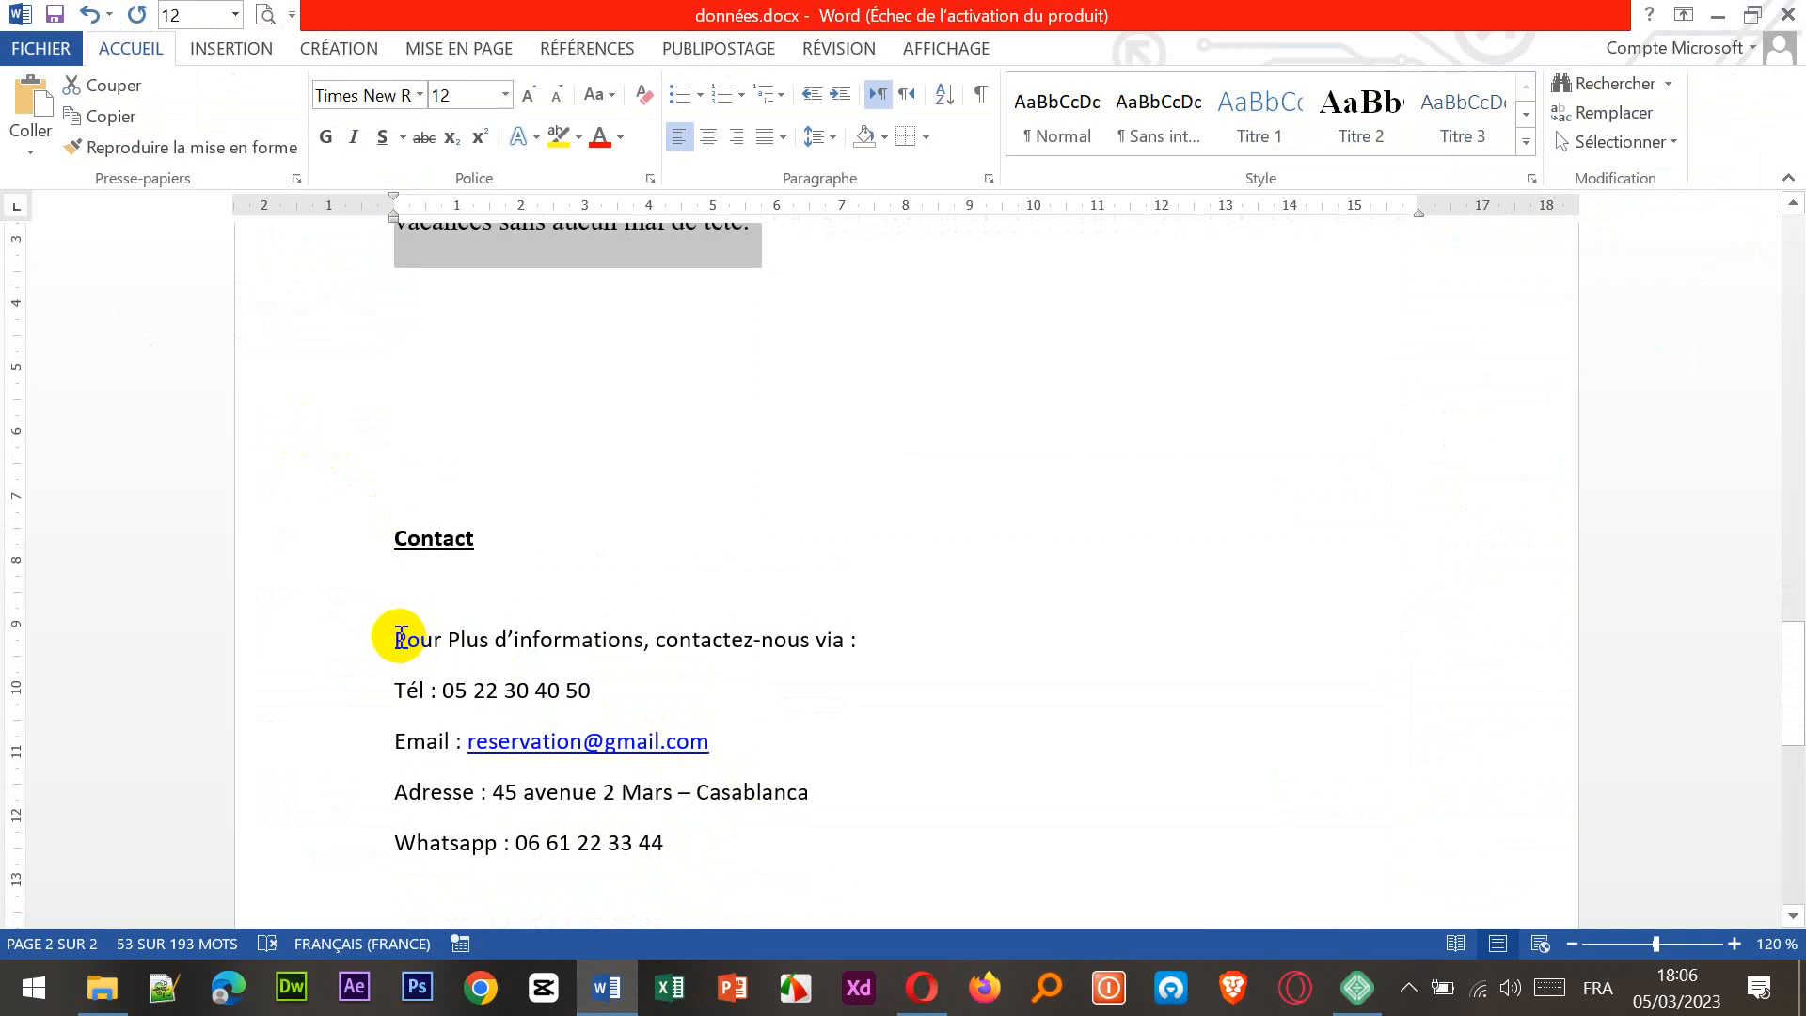
{"action": "left_click_drag", "start_coordinate": [400, 638], "coordinate": [794, 828]}
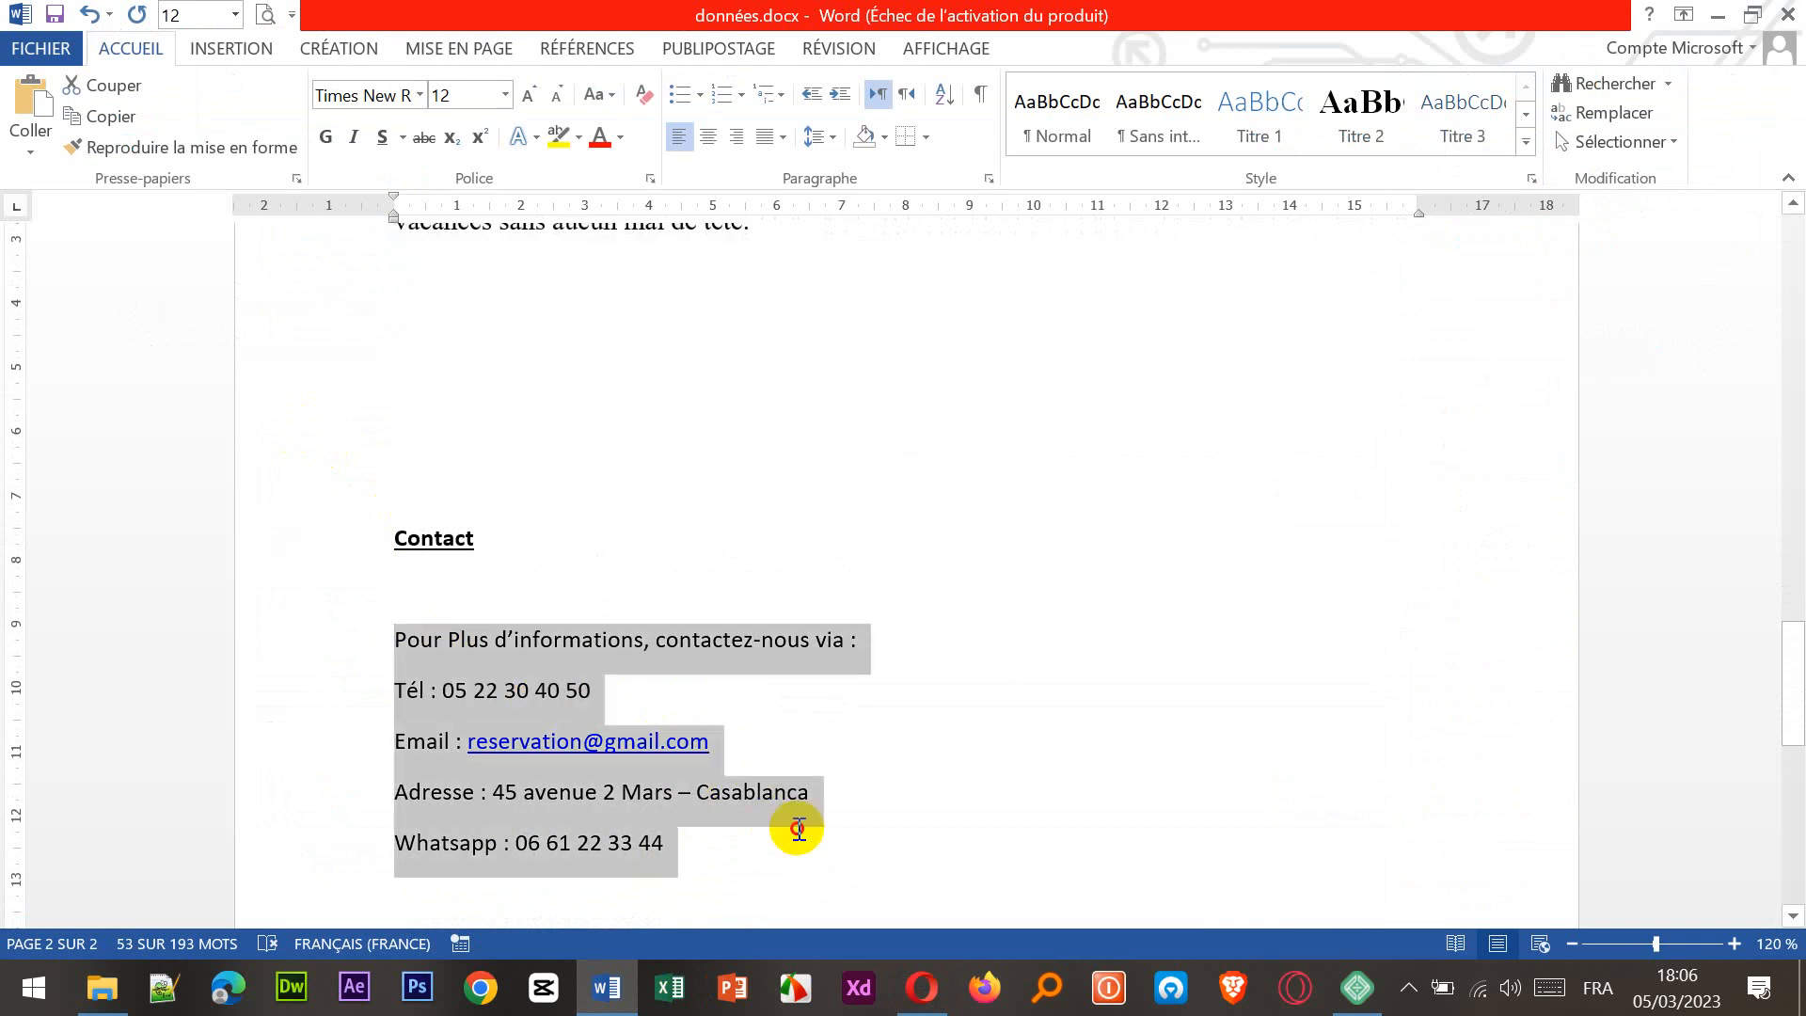
{"action": "right_click", "coordinate": [559, 655]}
{"action": "left_click", "coordinate": [646, 176]}
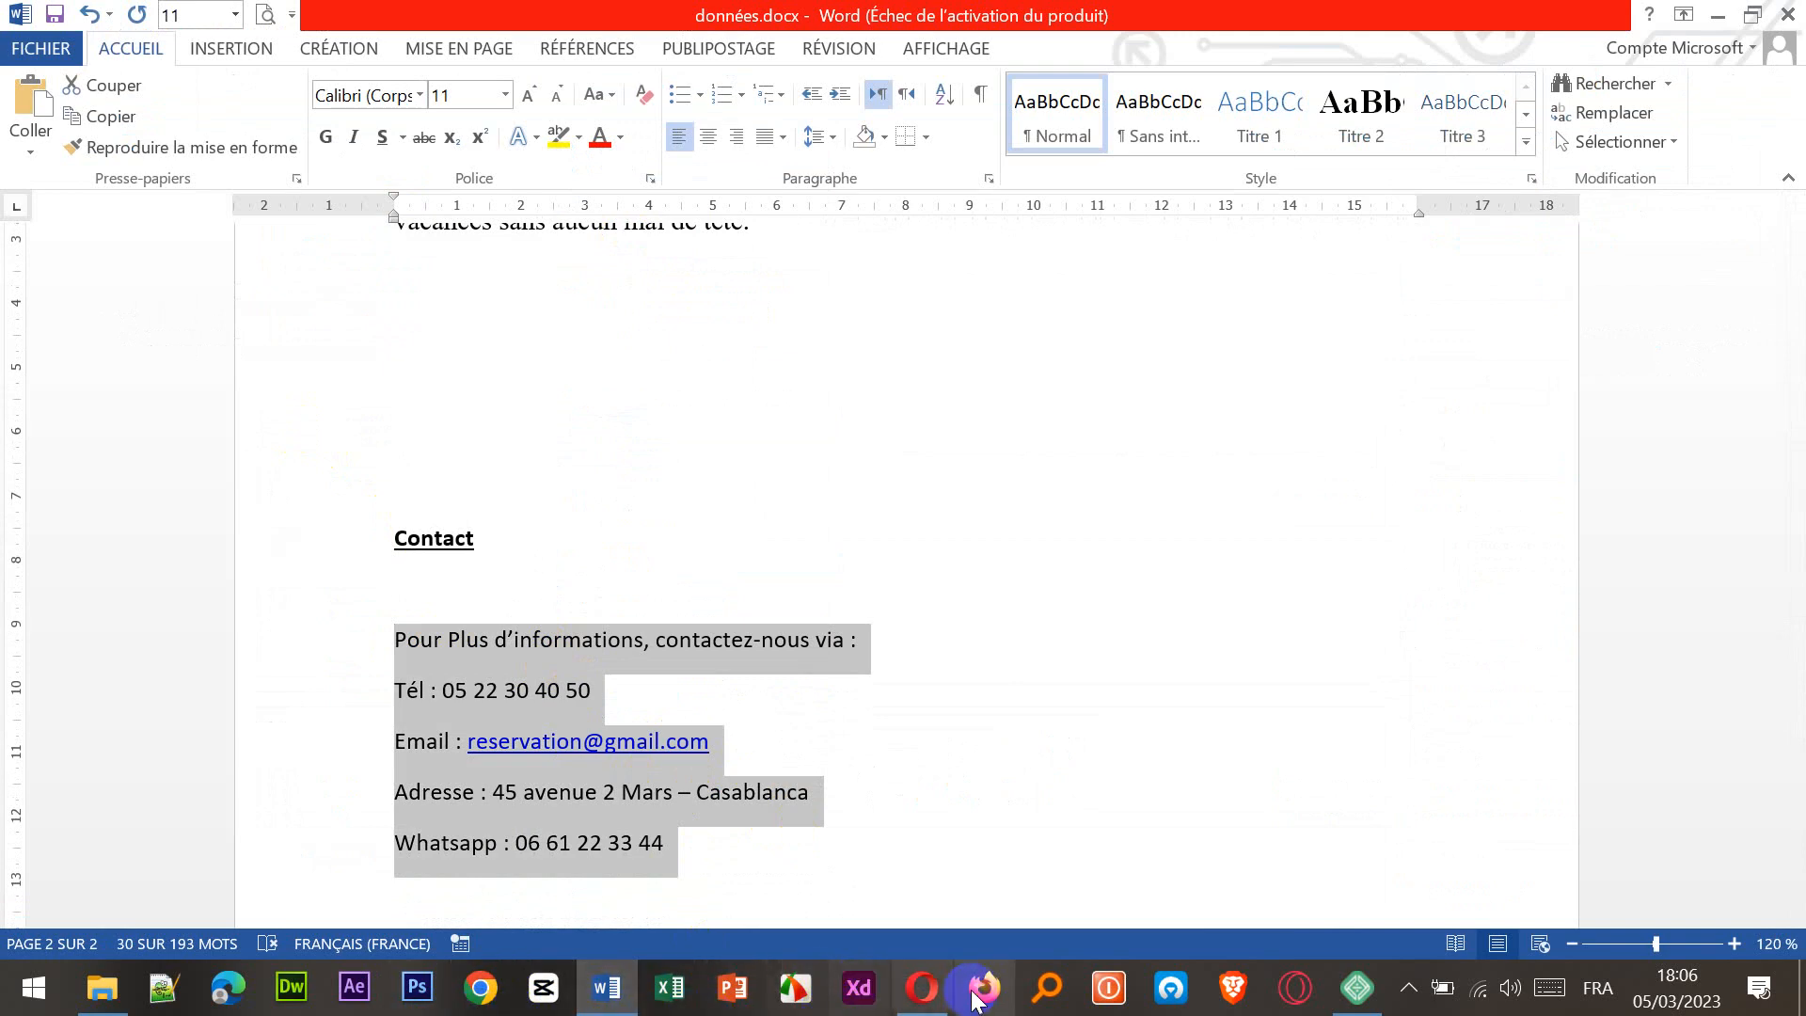
- Return to Opera and paste the copied contact details into the body of the Contact page
{"action": "left_click", "coordinate": [918, 987]}
{"action": "right_click", "coordinate": [197, 446]}
{"action": "left_click", "coordinate": [281, 671]}
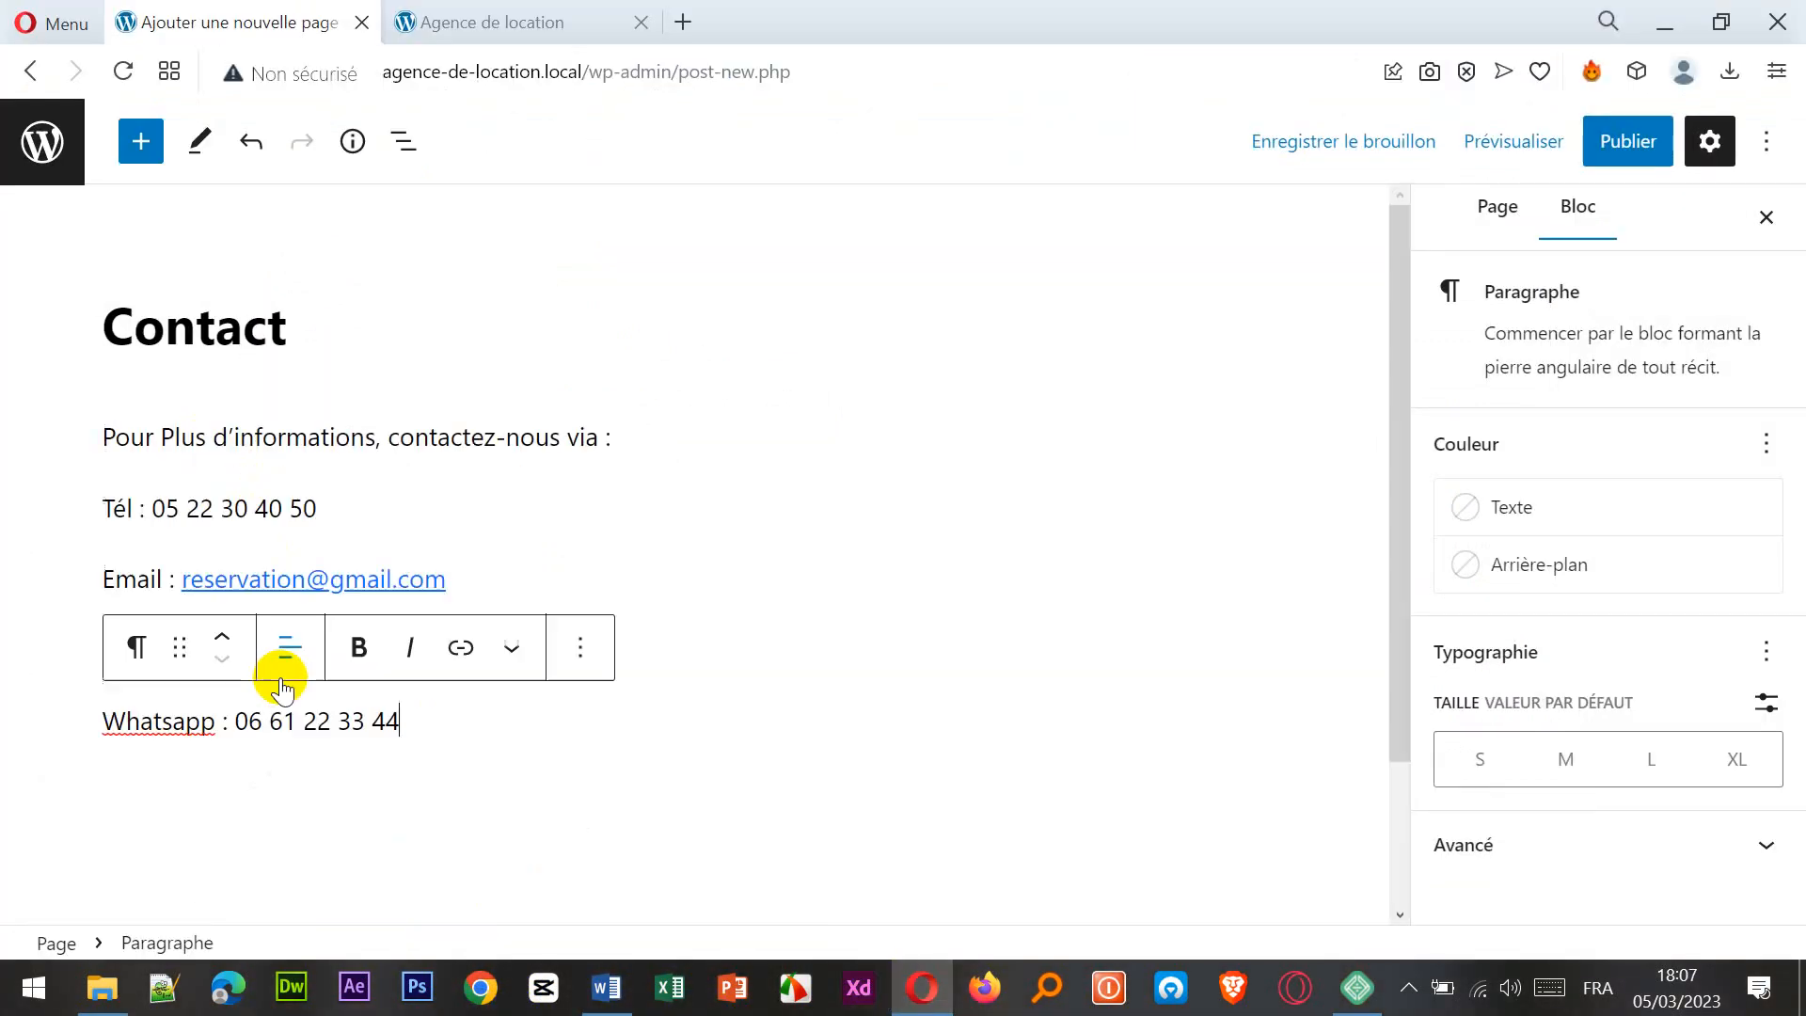
{"action": "left_click", "coordinate": [871, 794]}
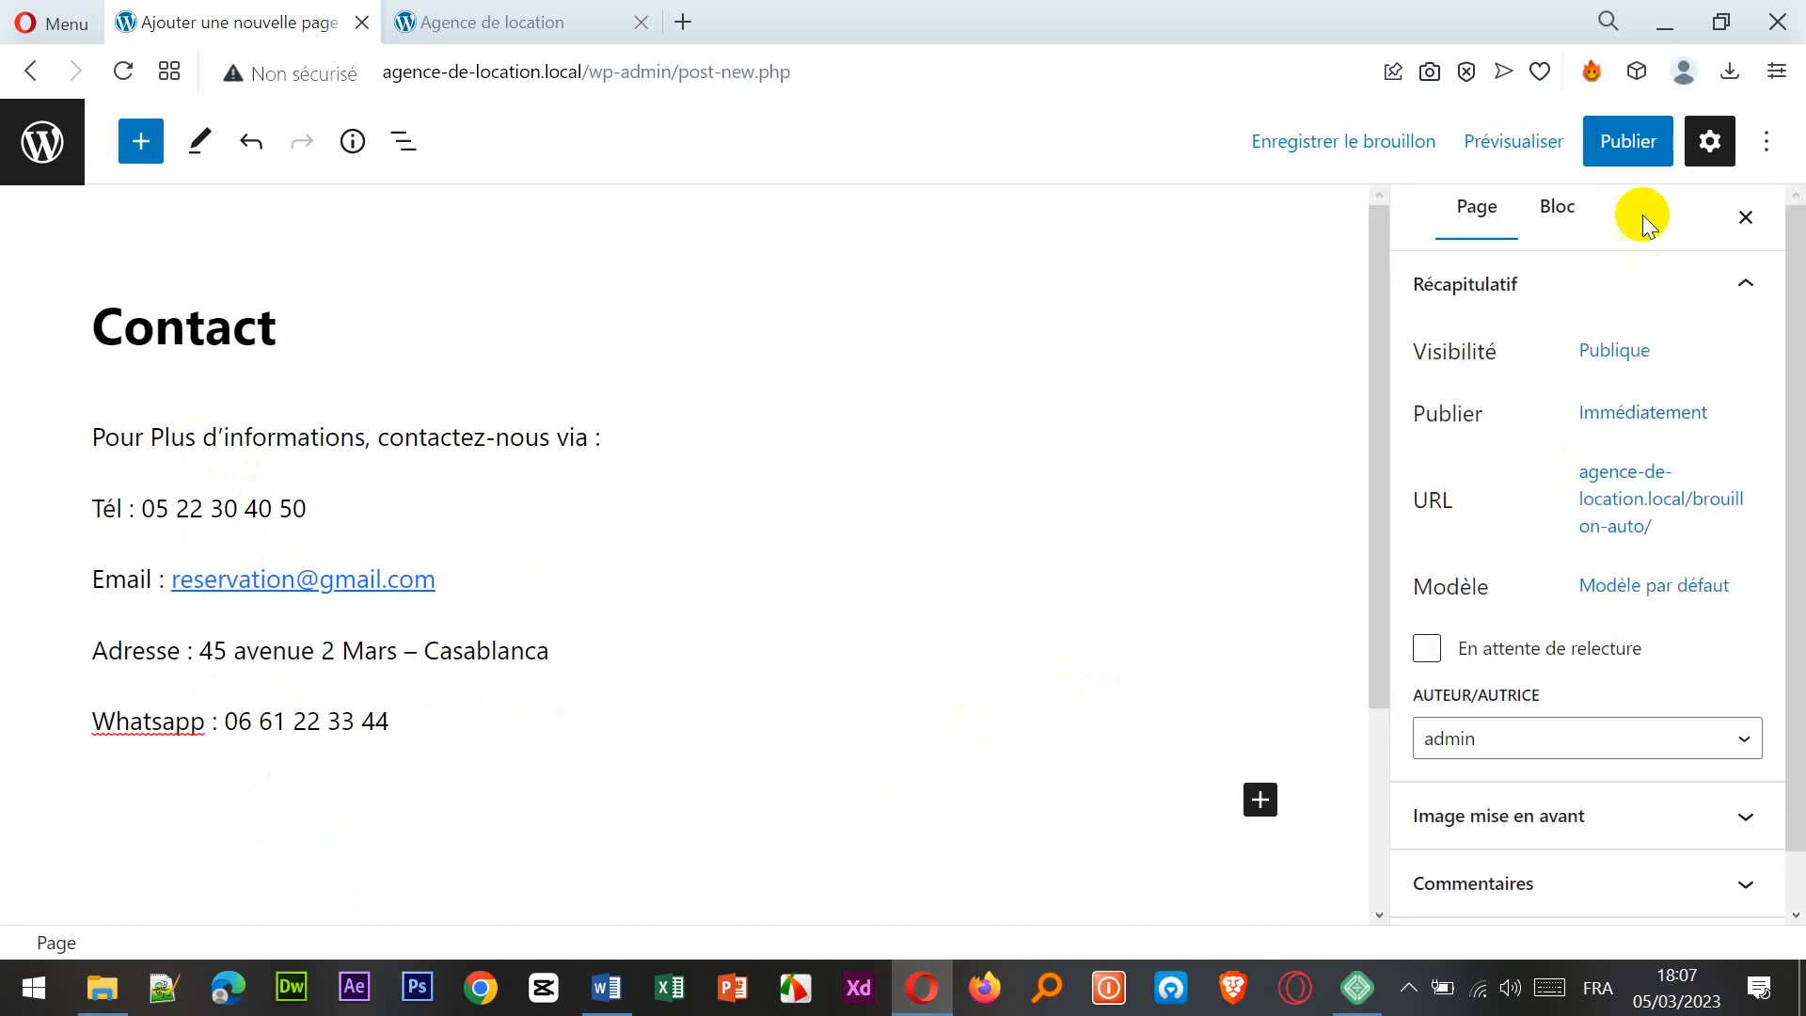
- Publish the Contact page, confirming the publication, and go back to the list of all pages
{"action": "left_click", "coordinate": [1630, 143]}
{"action": "left_click", "coordinate": [1545, 138]}
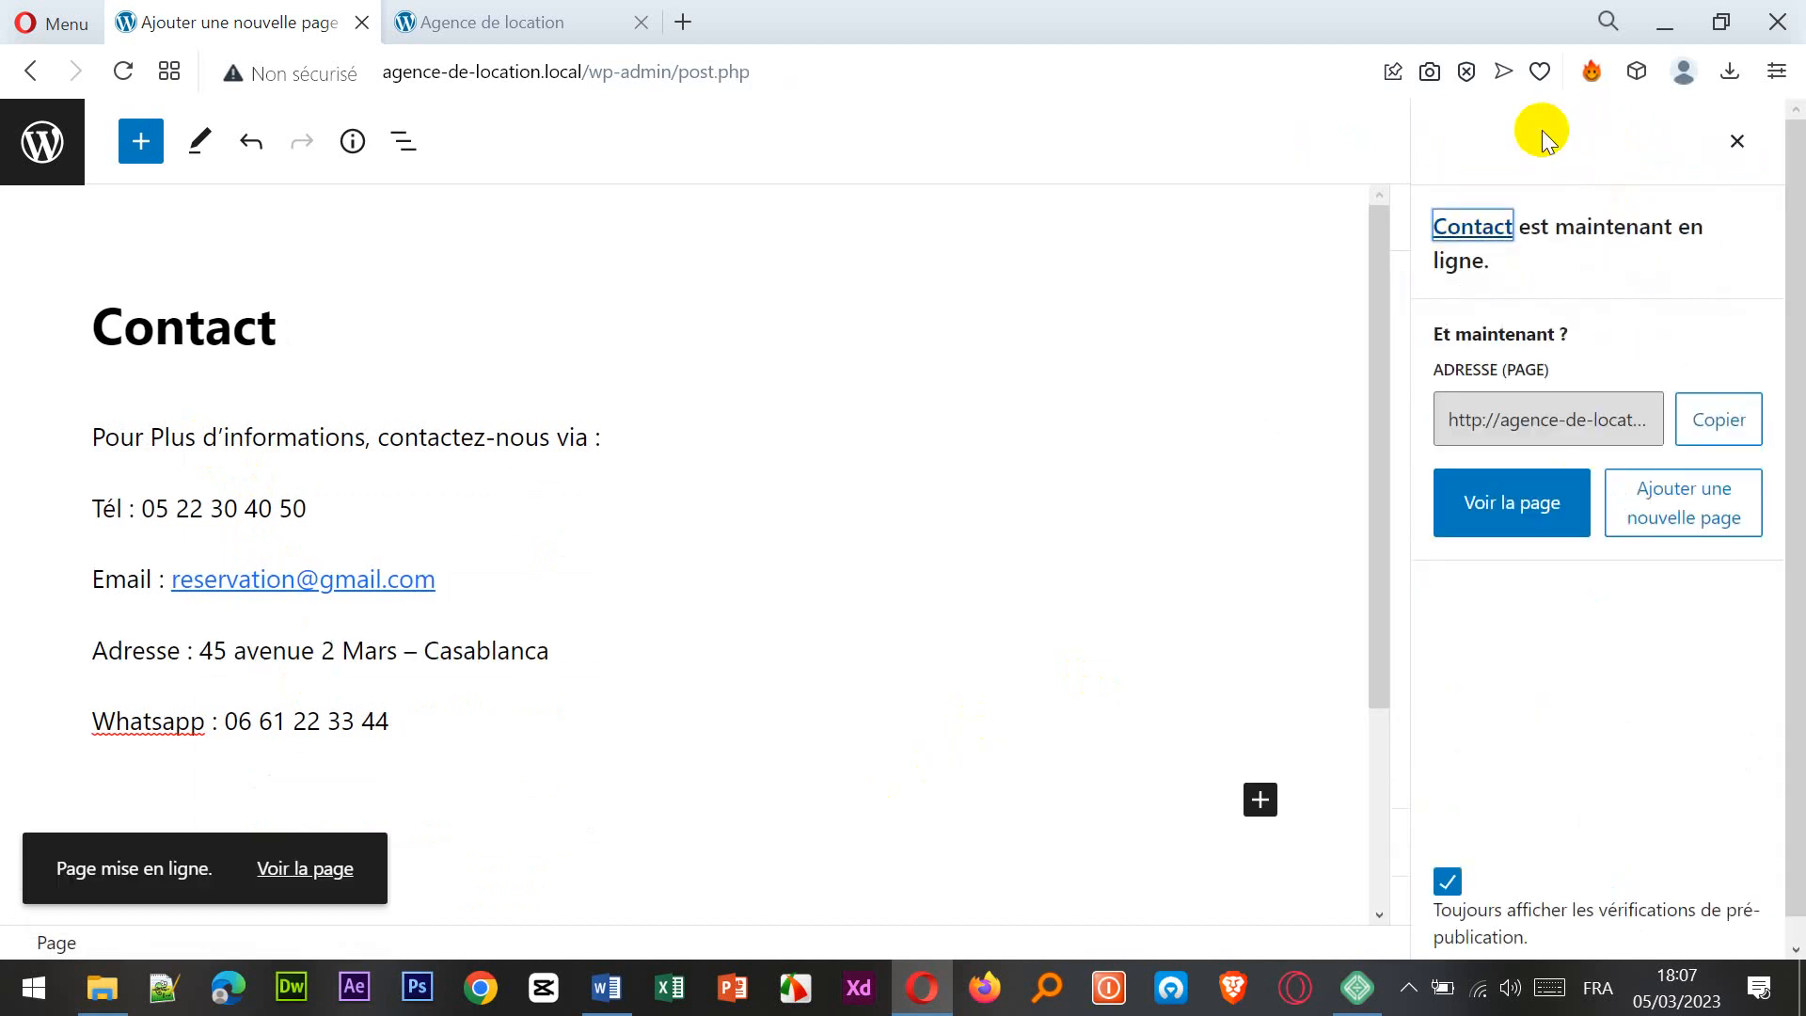
{"action": "left_click", "coordinate": [71, 123]}
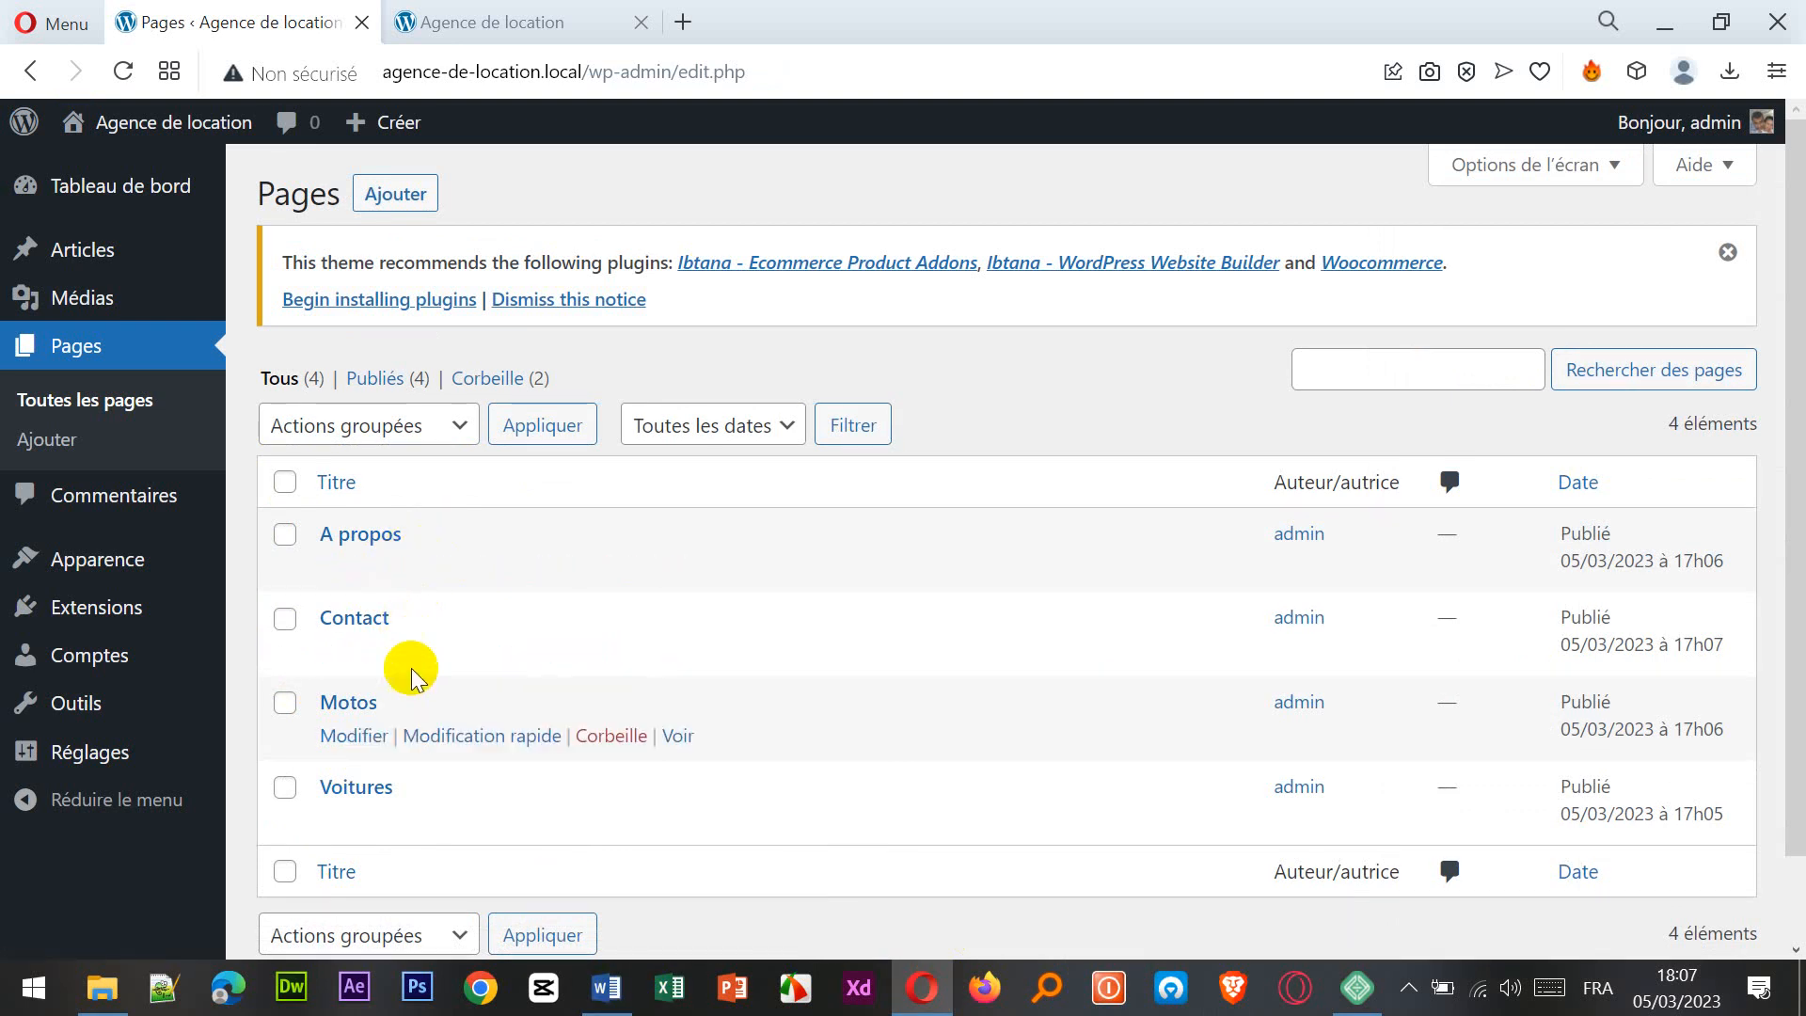
- Check the site's public front page for a navigation menu and compare it with the list of published pages
{"action": "left_click", "coordinate": [421, 21]}
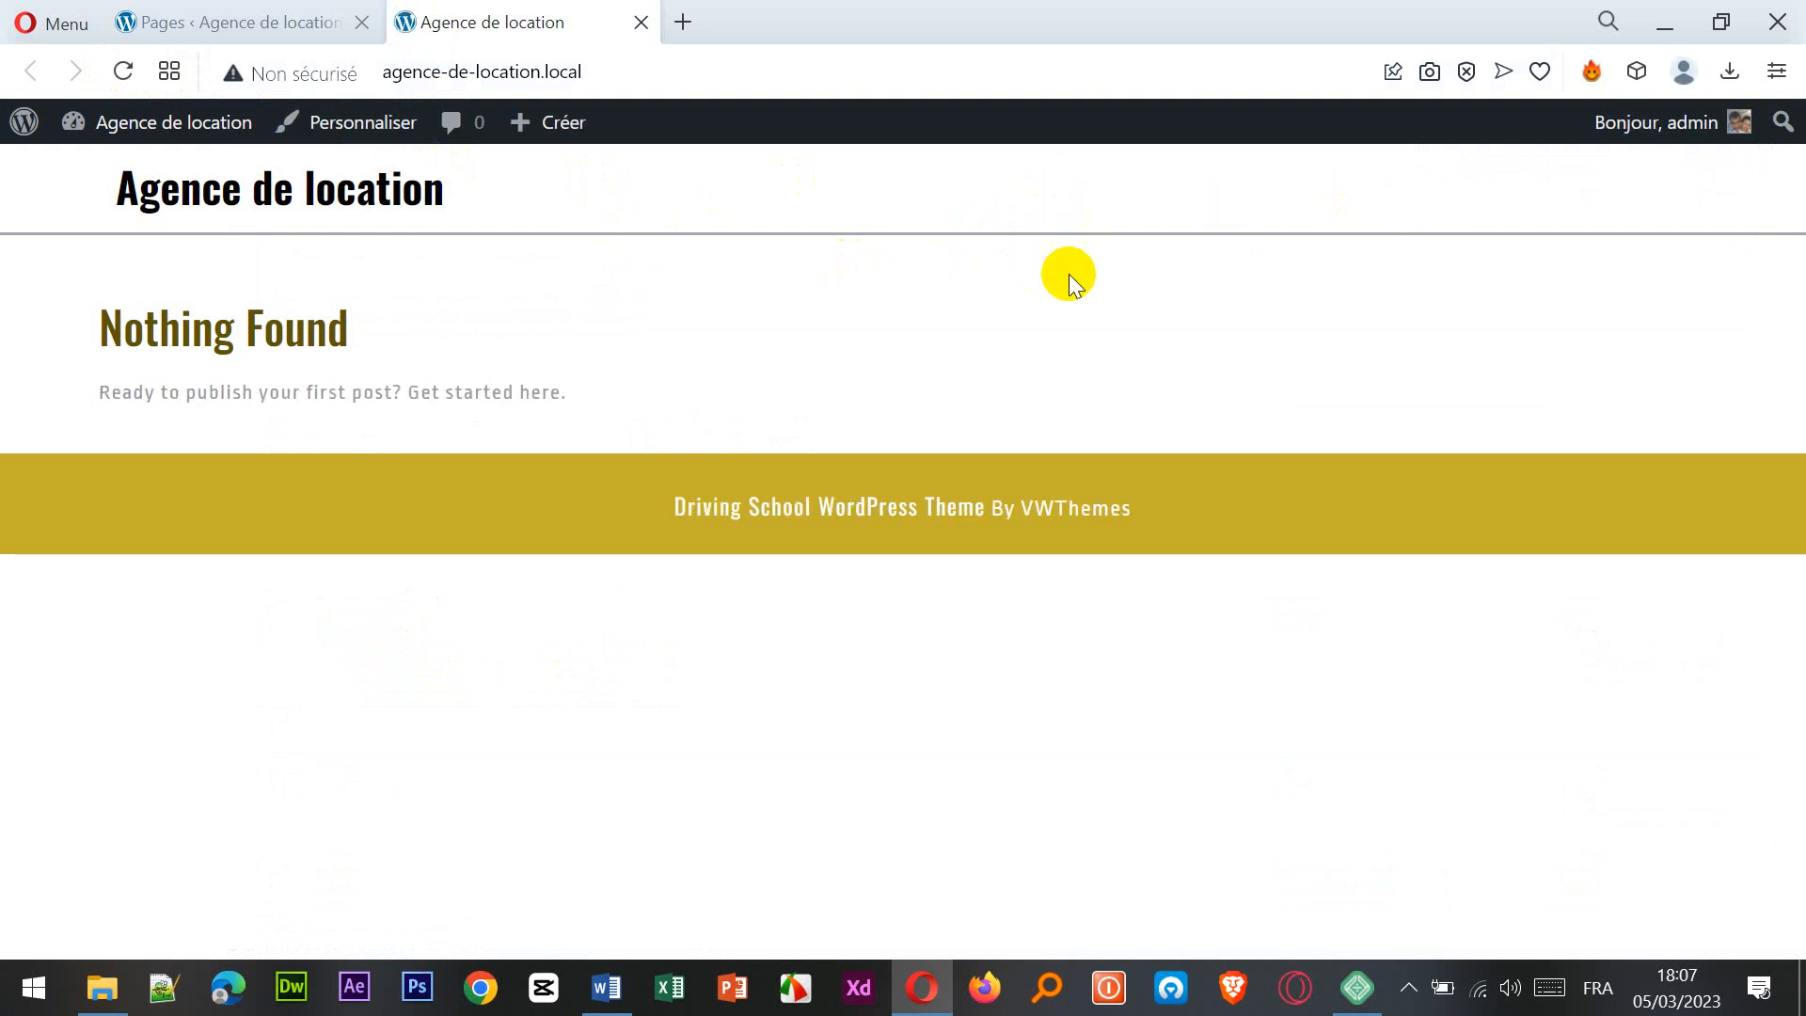
{"action": "left_click", "coordinate": [262, 20]}
{"action": "mouse_move", "coordinate": [113, 264]}
{"action": "left_click", "coordinate": [504, 21]}
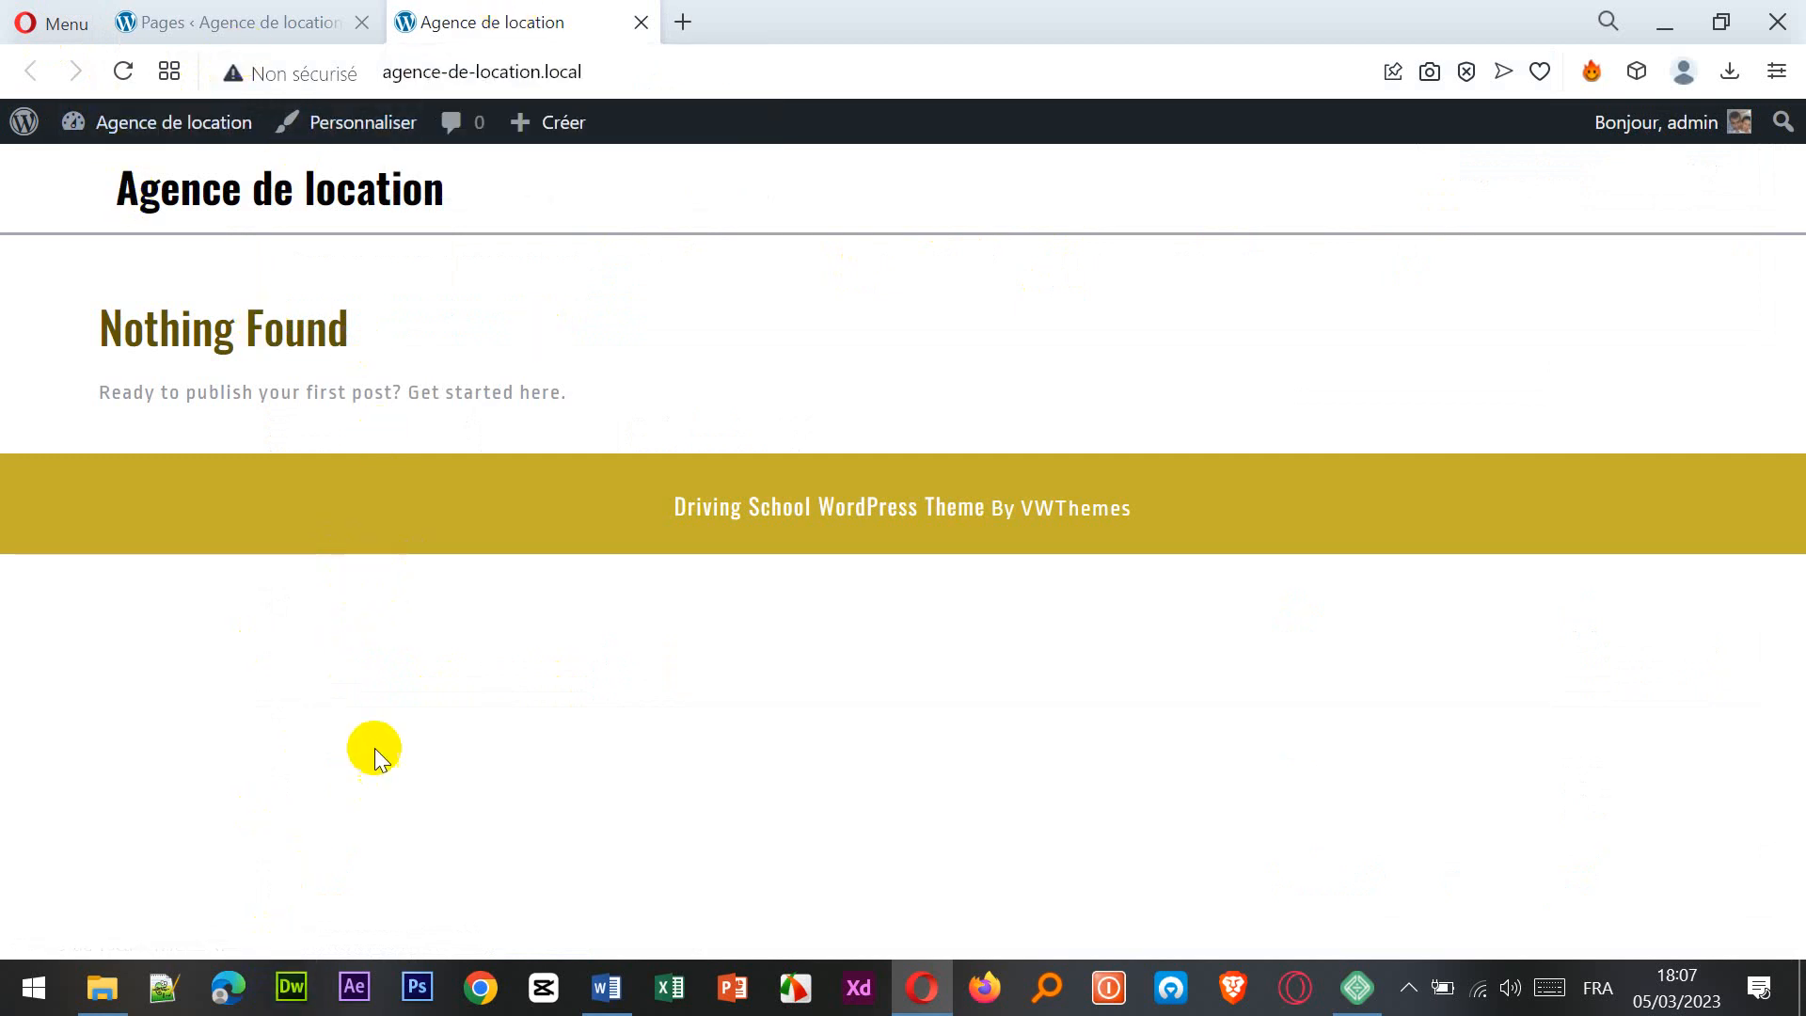
{"action": "left_click", "coordinate": [177, 20]}
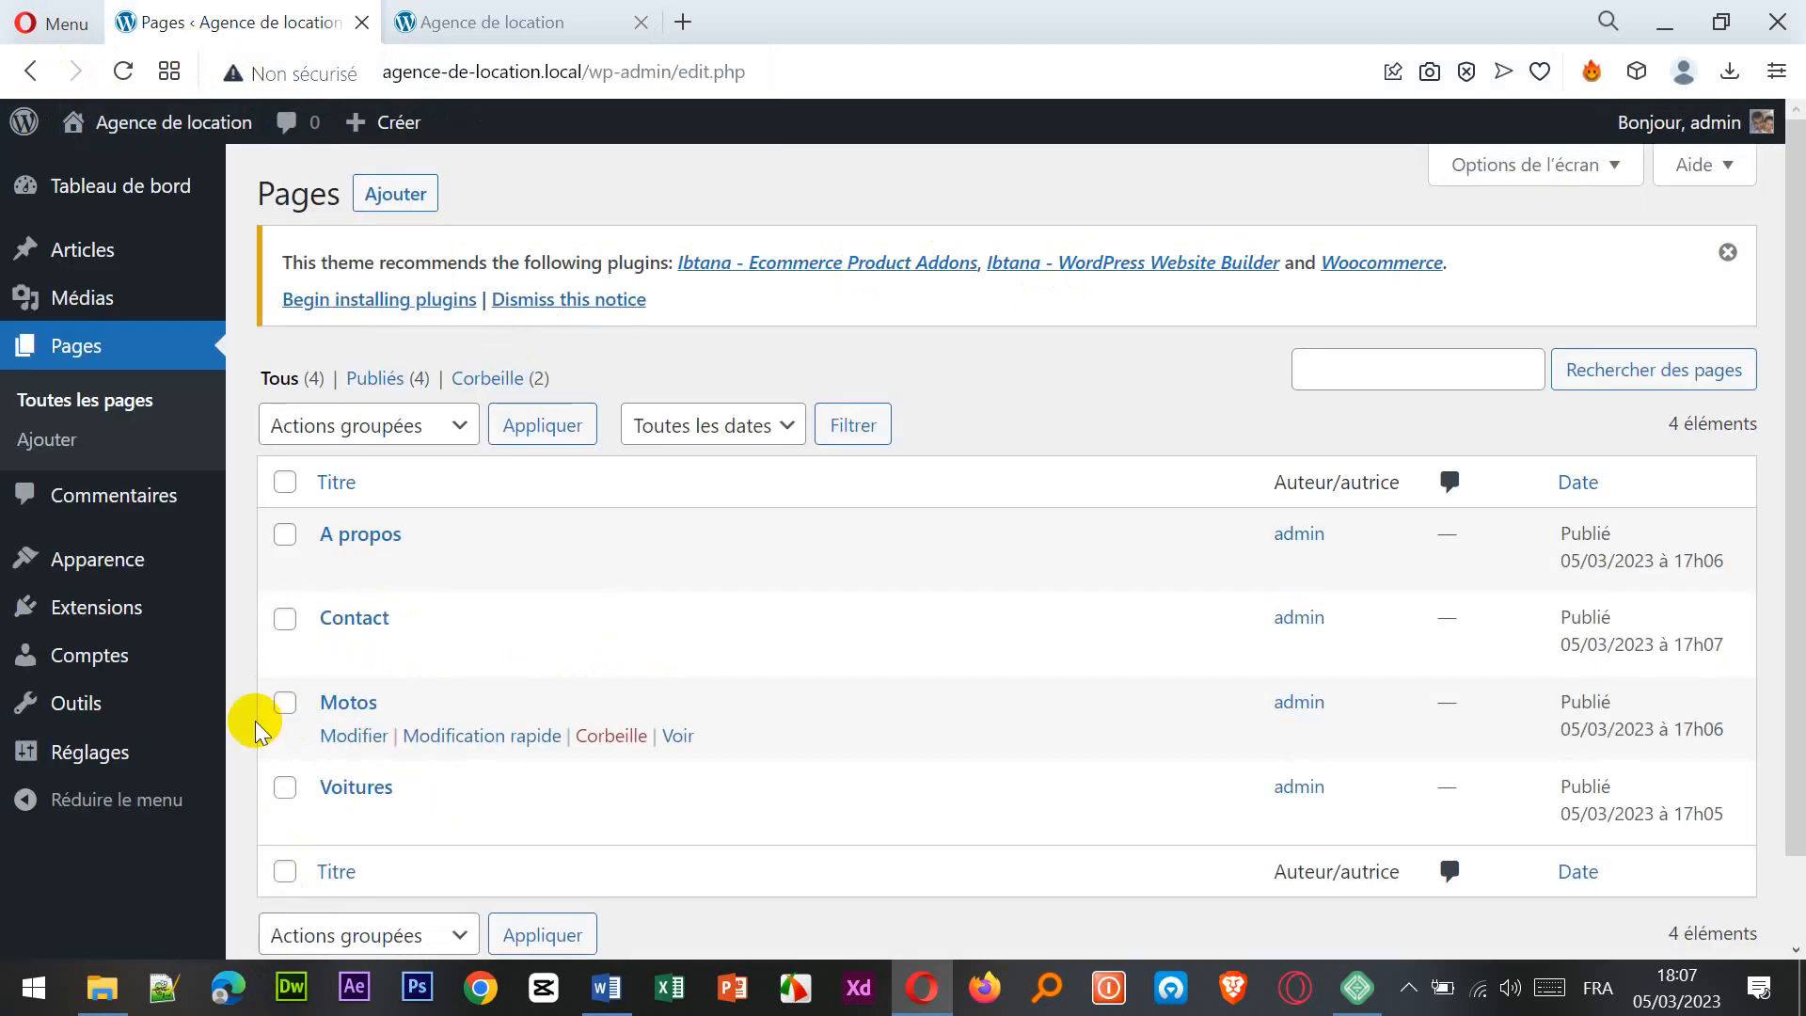
- Open the menu editor under the Appearance settings and name the new menu "Menu Principal"
{"action": "mouse_move", "coordinate": [141, 562]}
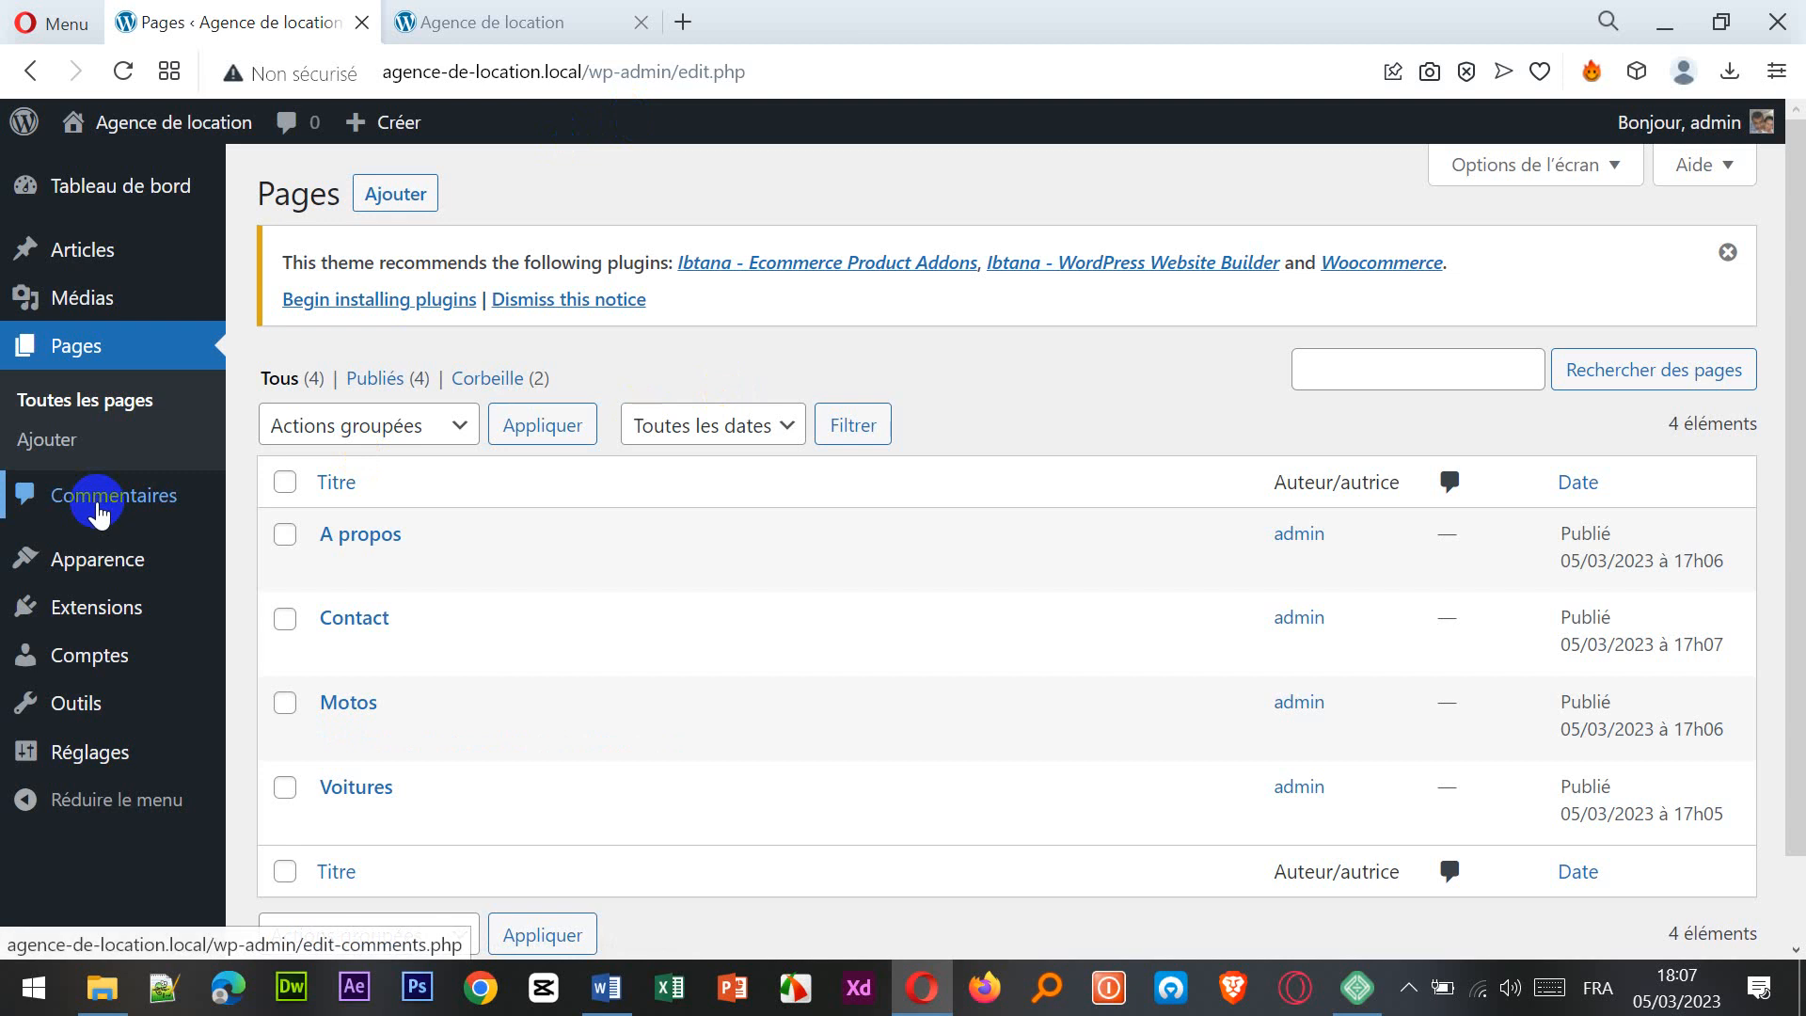
{"action": "mouse_move", "coordinate": [88, 570]}
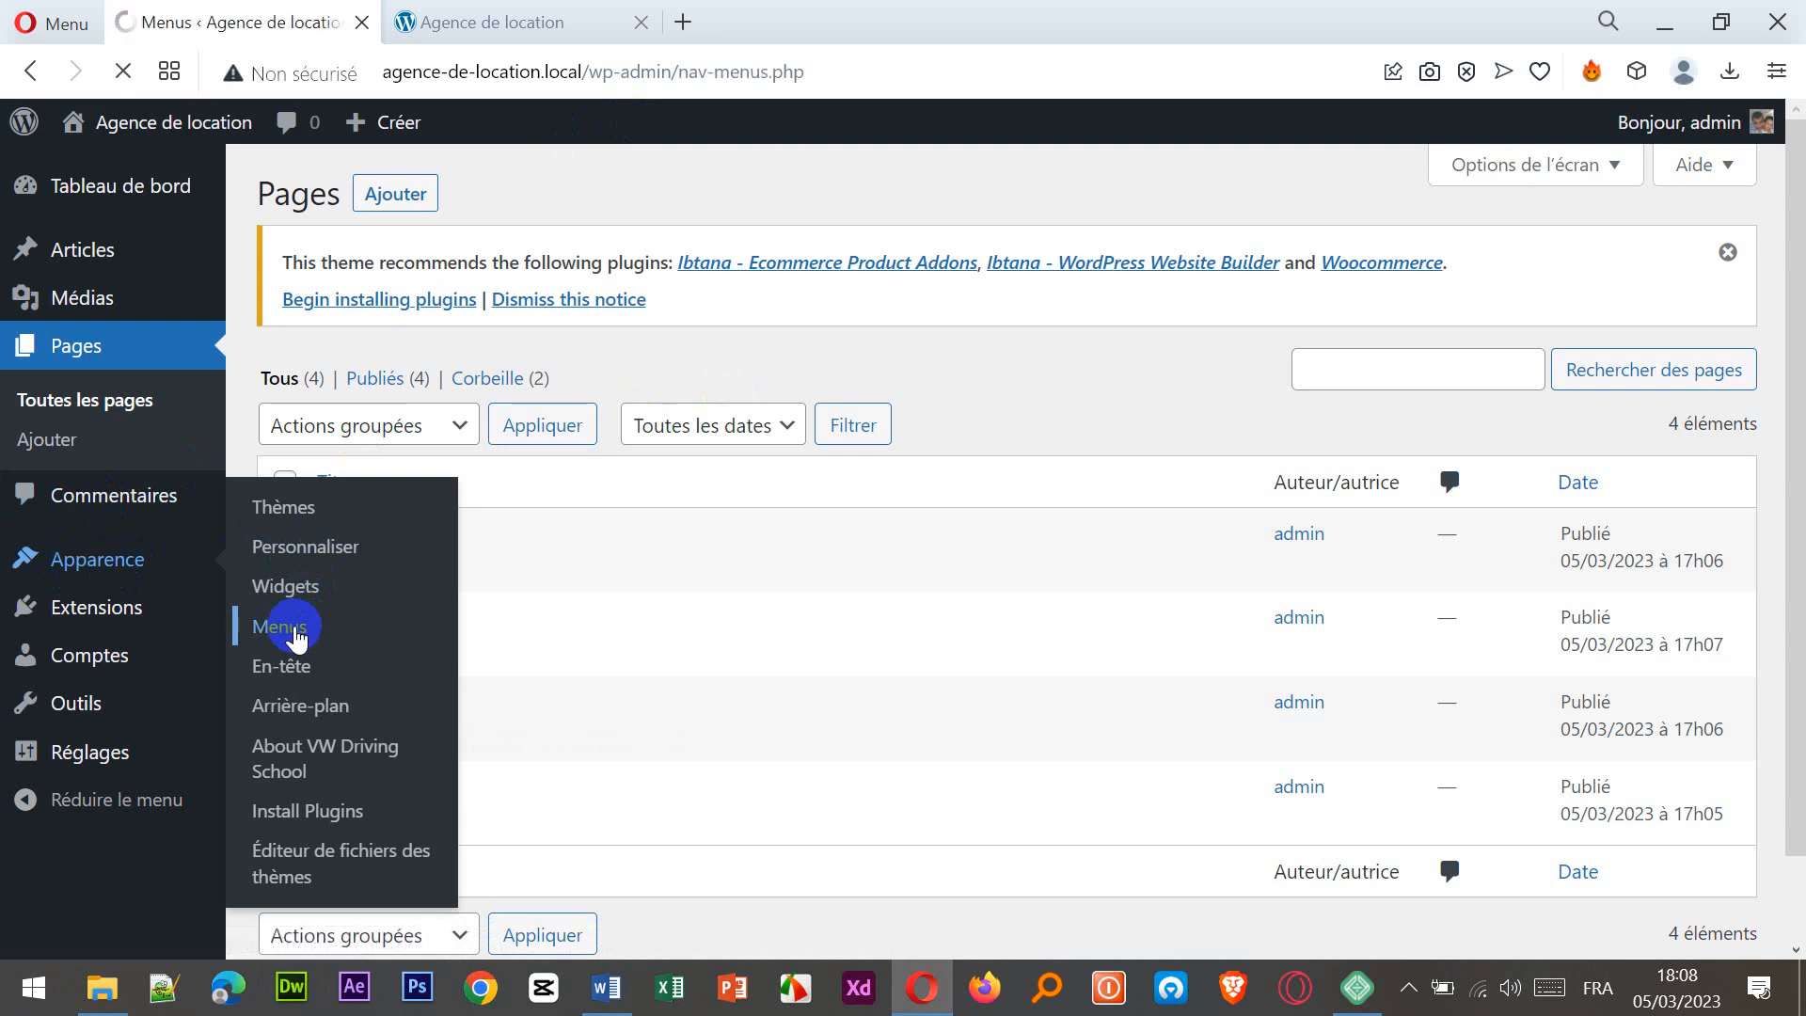
{"action": "scroll", "coordinate": [1010, 533], "scroll_direction": "down", "scroll_amount": 3}
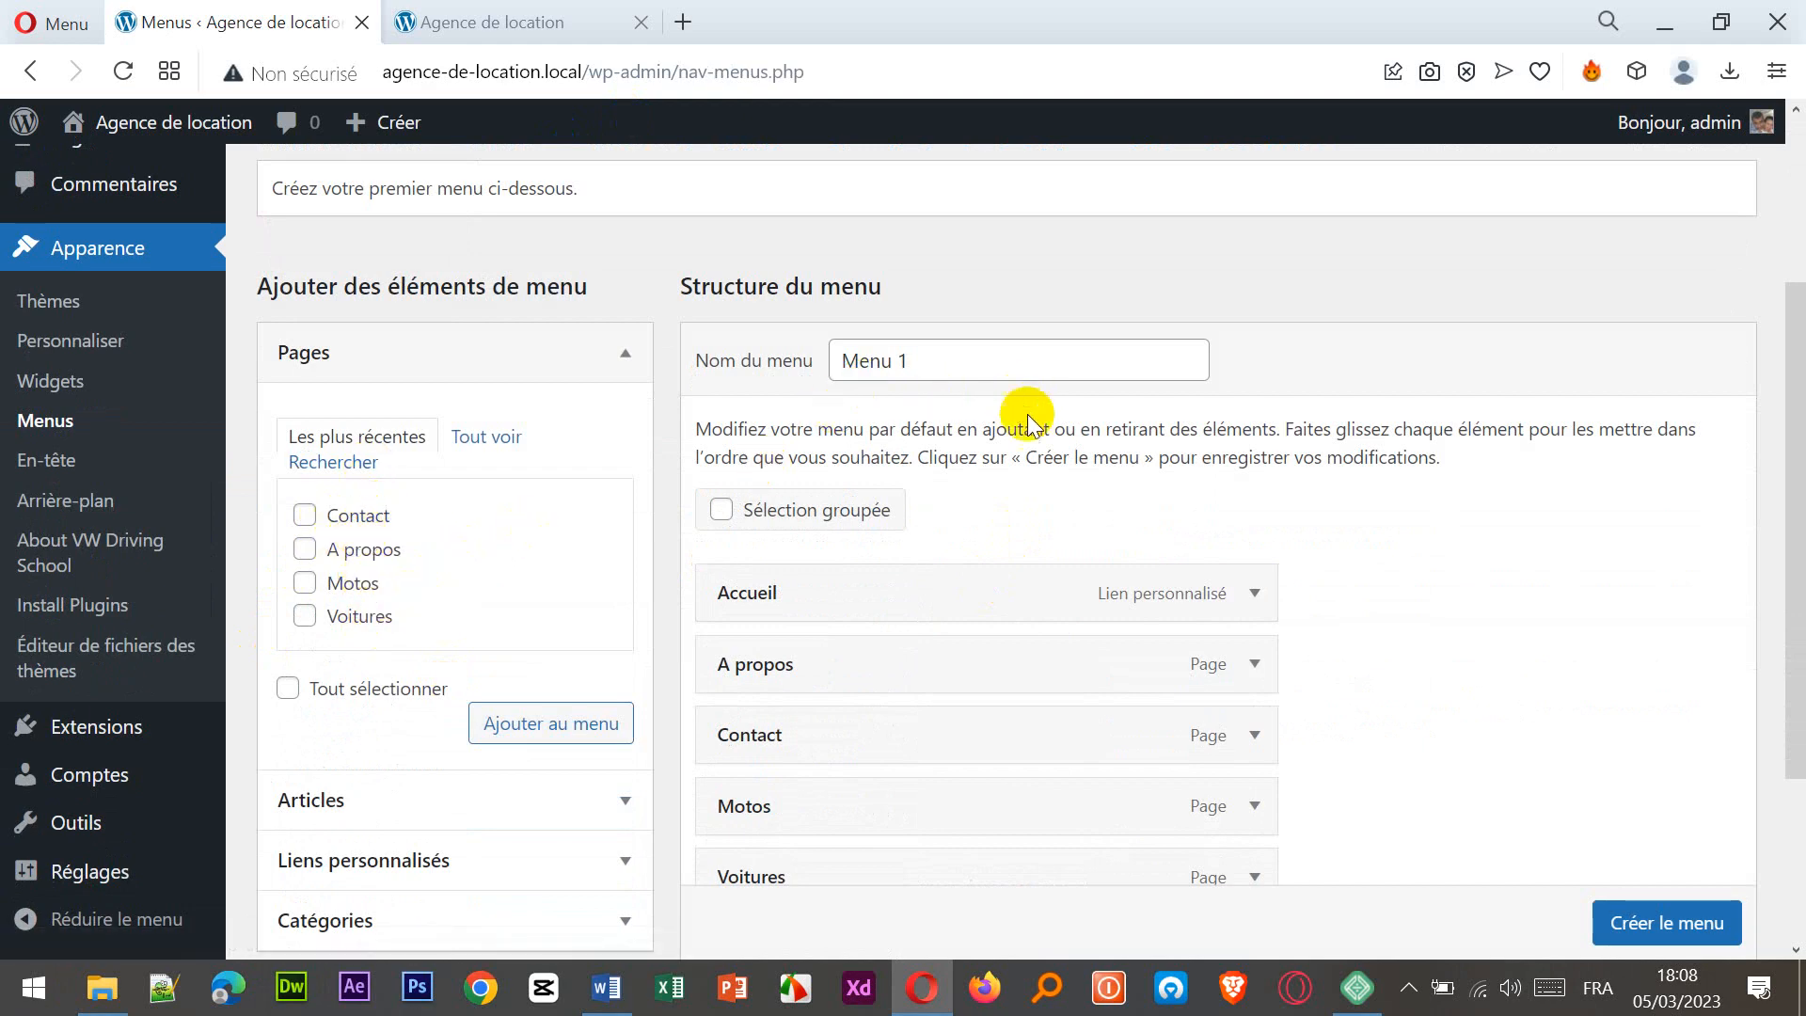
{"action": "scroll", "coordinate": [1353, 566], "scroll_direction": "down", "scroll_amount": 1}
{"action": "scroll", "coordinate": [1352, 566], "scroll_direction": "up", "scroll_amount": 3}
{"action": "left_click", "coordinate": [742, 369]}
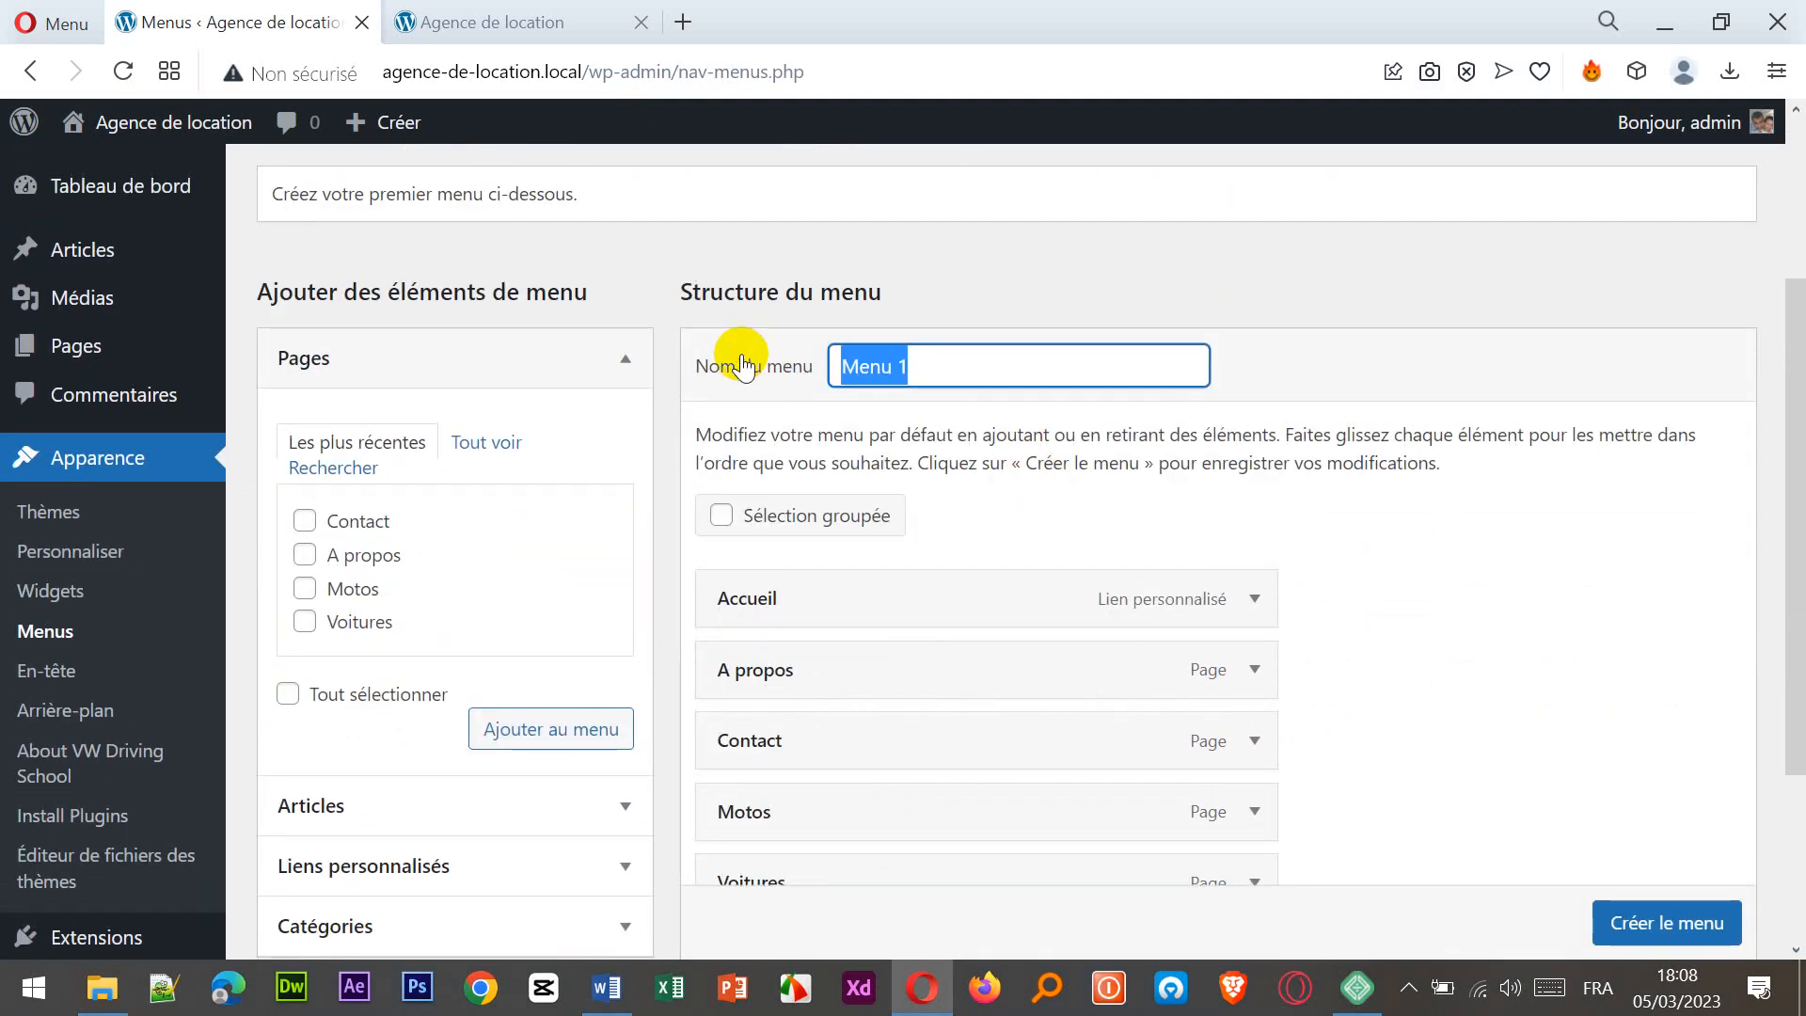
{"action": "type", "text": "Menu"}
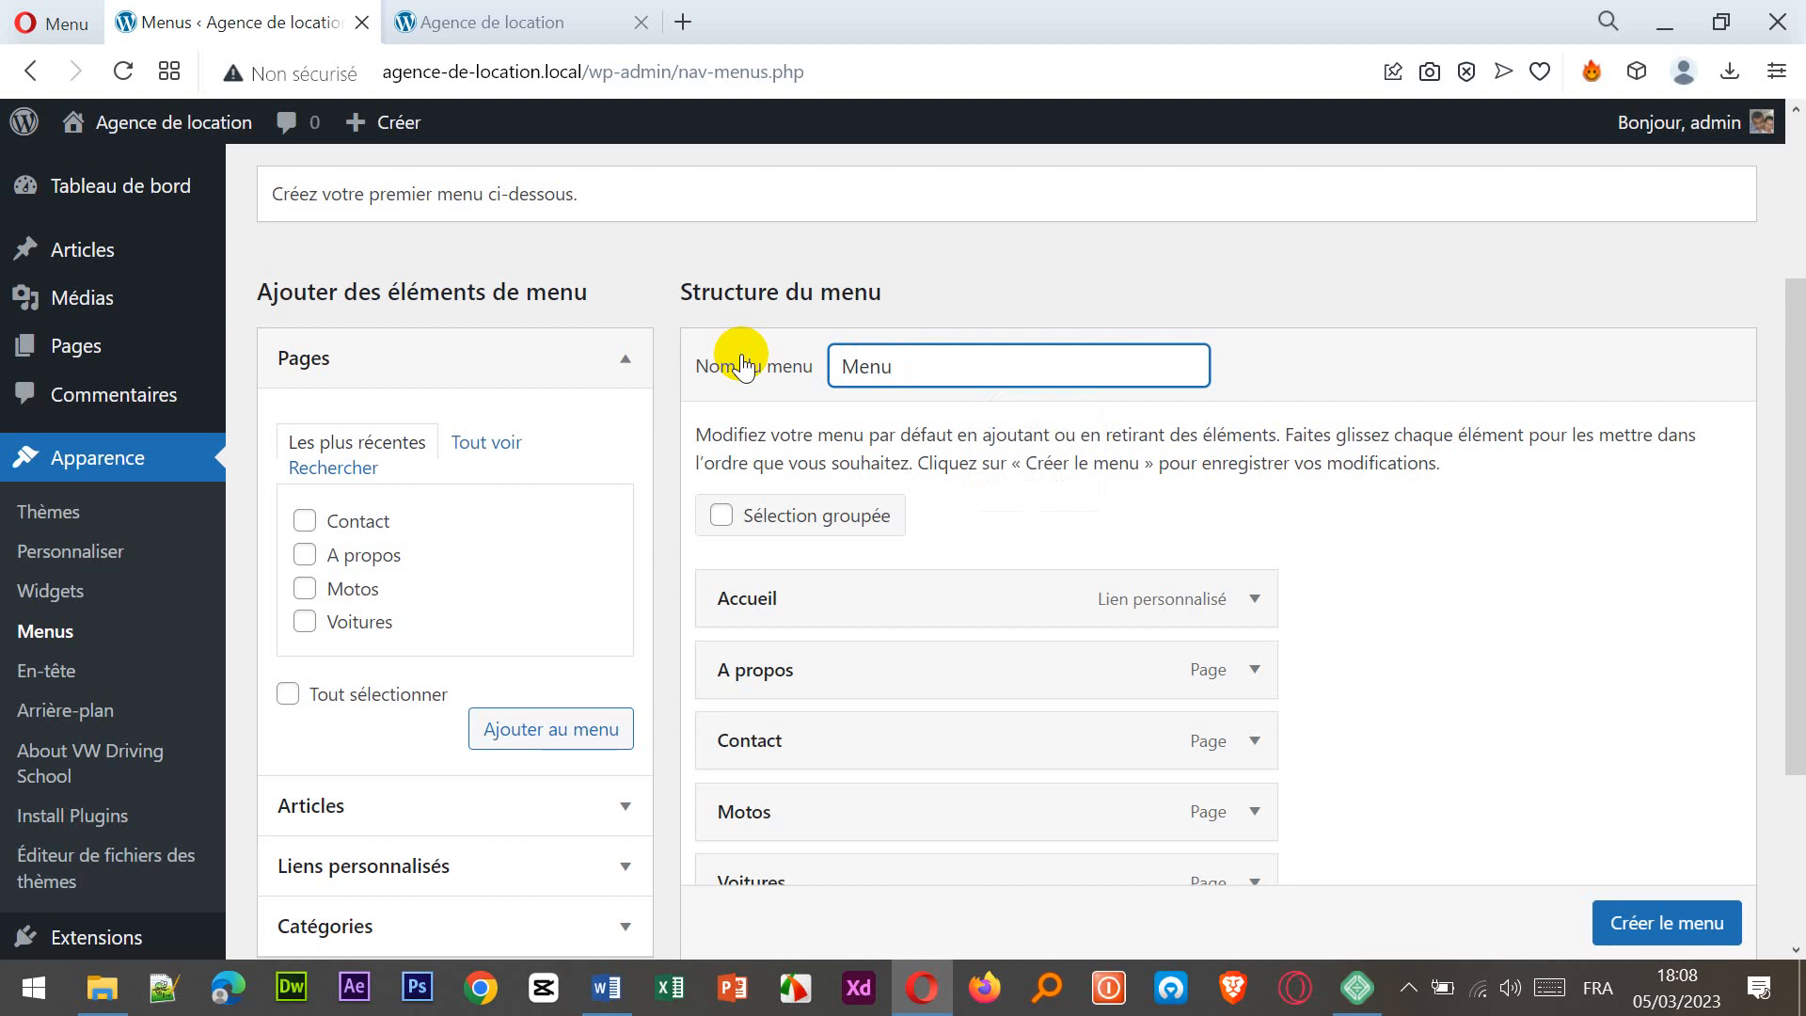
{"action": "type", "text": "p"}
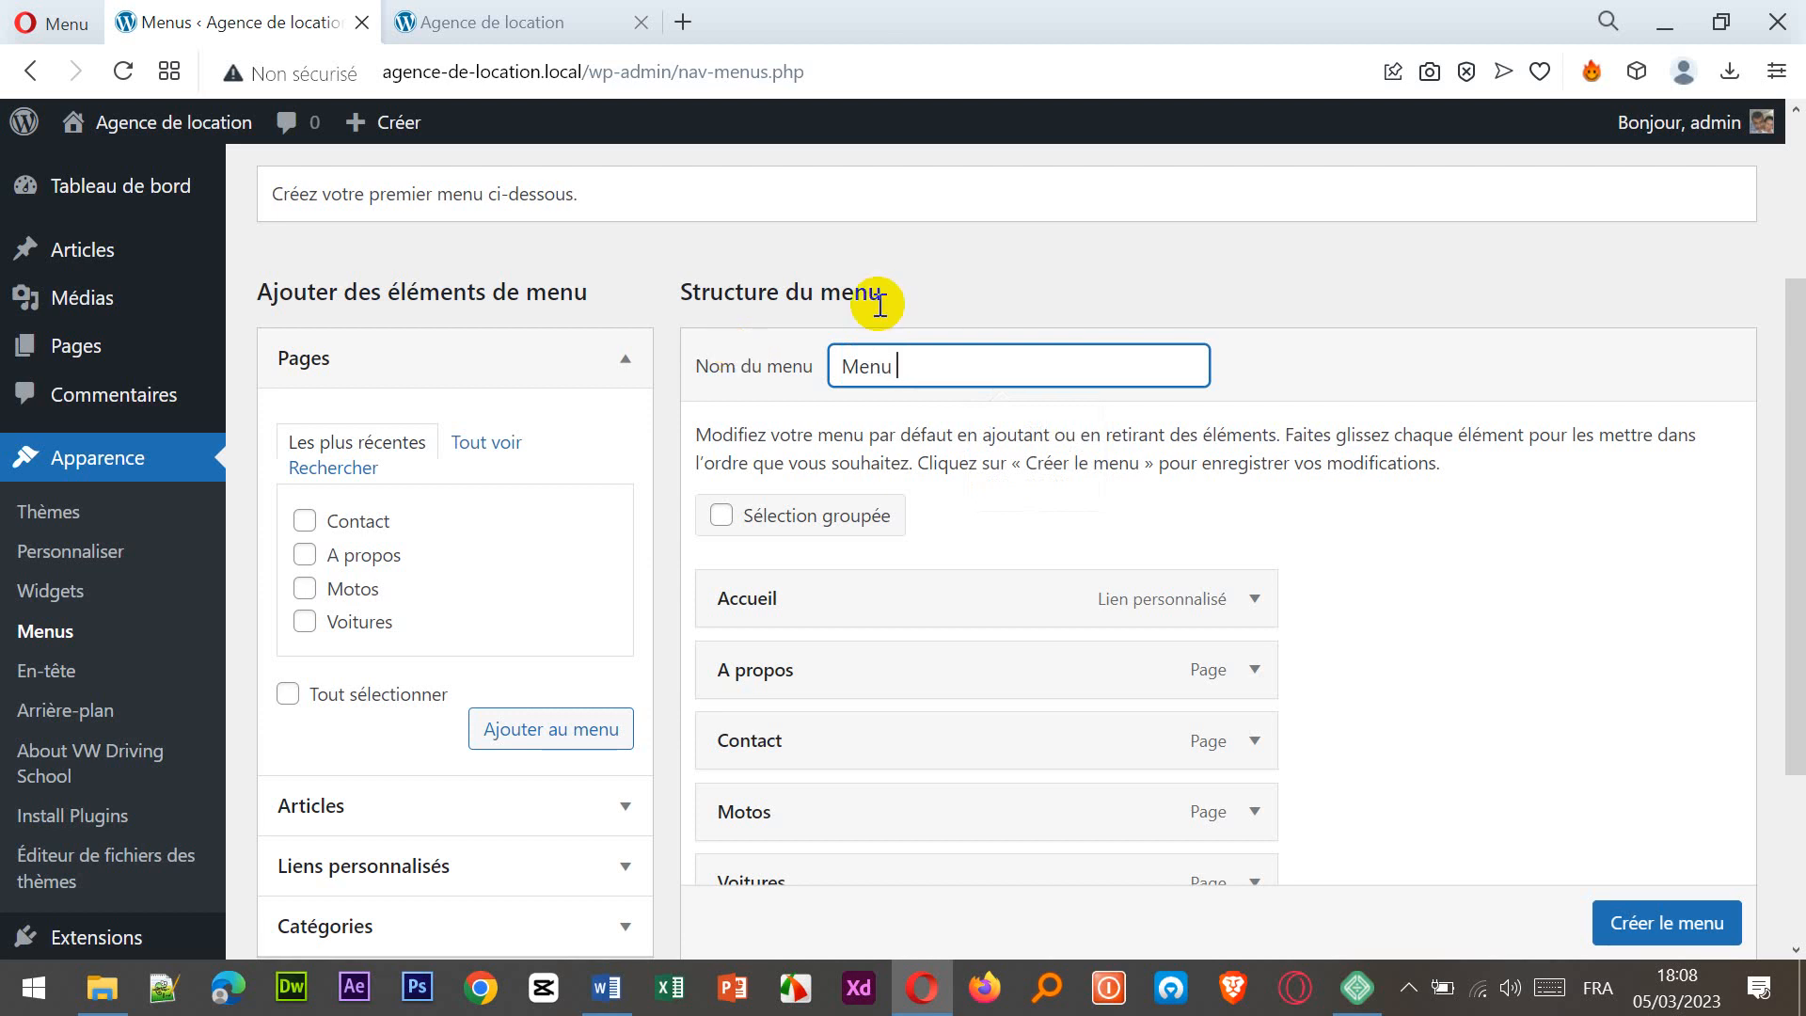
{"action": "type", "text": "Principal"}
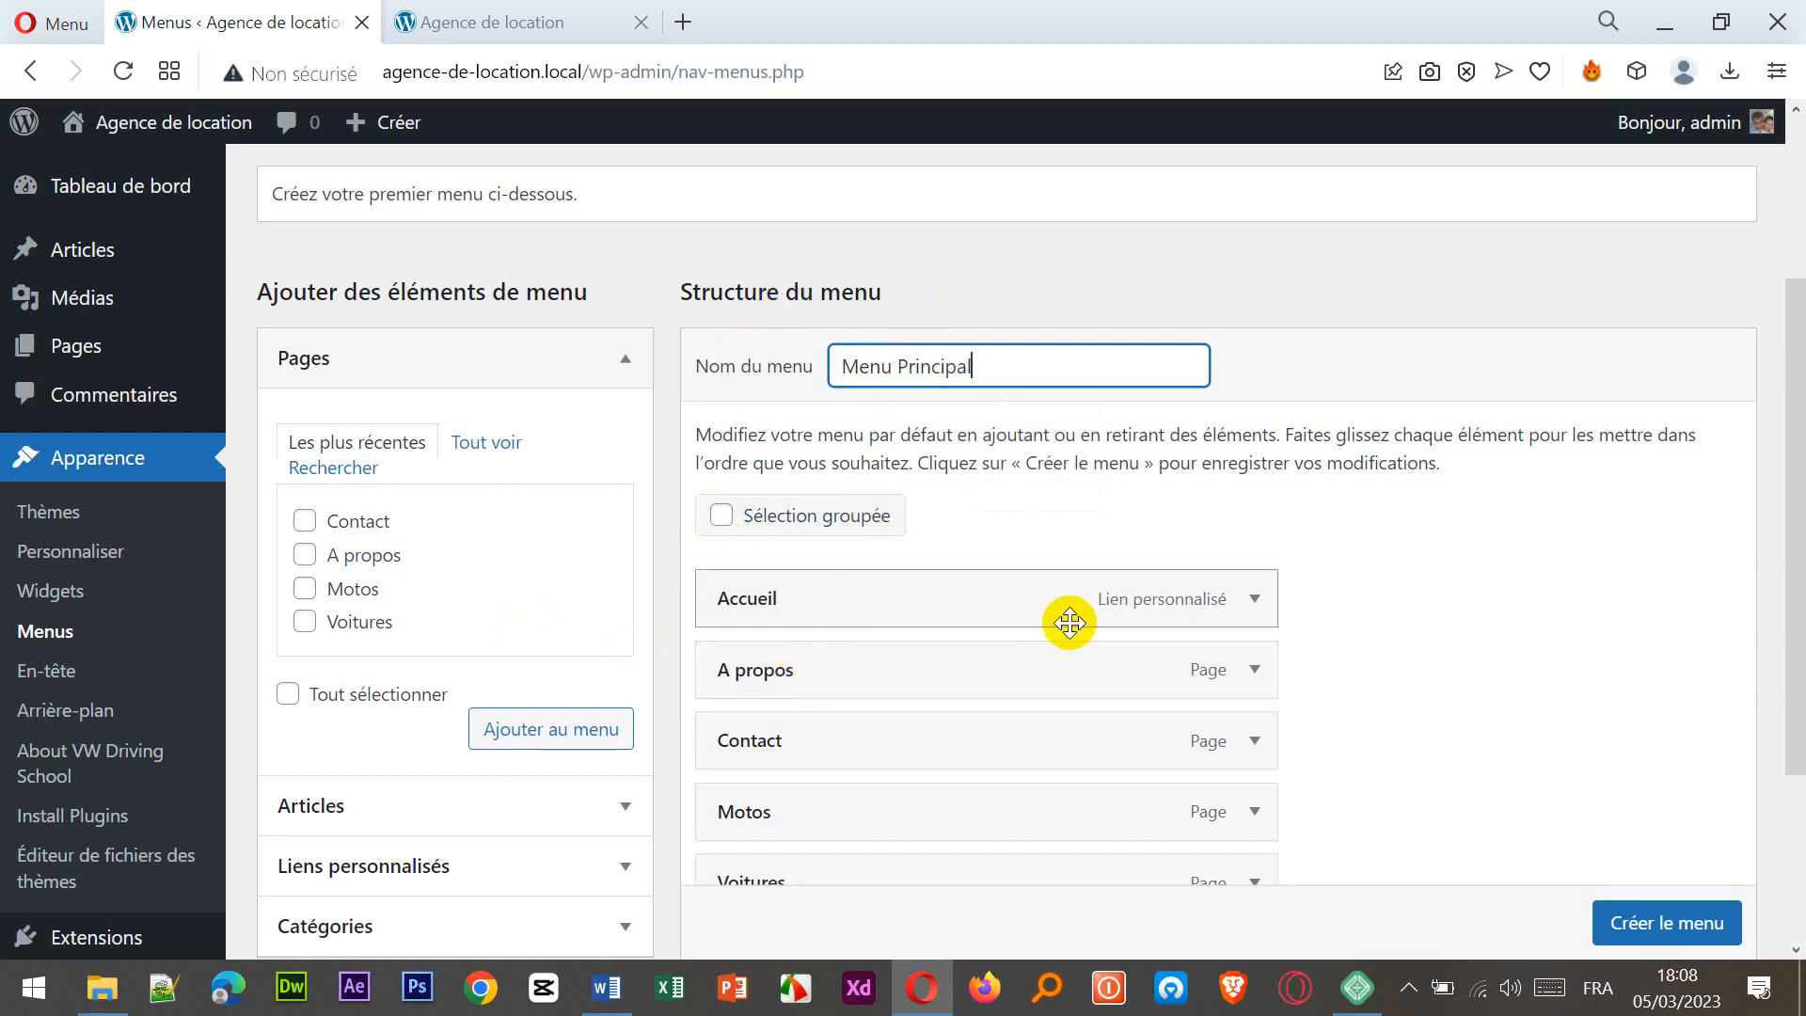
- Examine the proposed structure of Menu Principal and compare it with the recent and complete lists of available pages
{"action": "scroll", "coordinate": [911, 697], "scroll_direction": "down", "scroll_amount": 3}
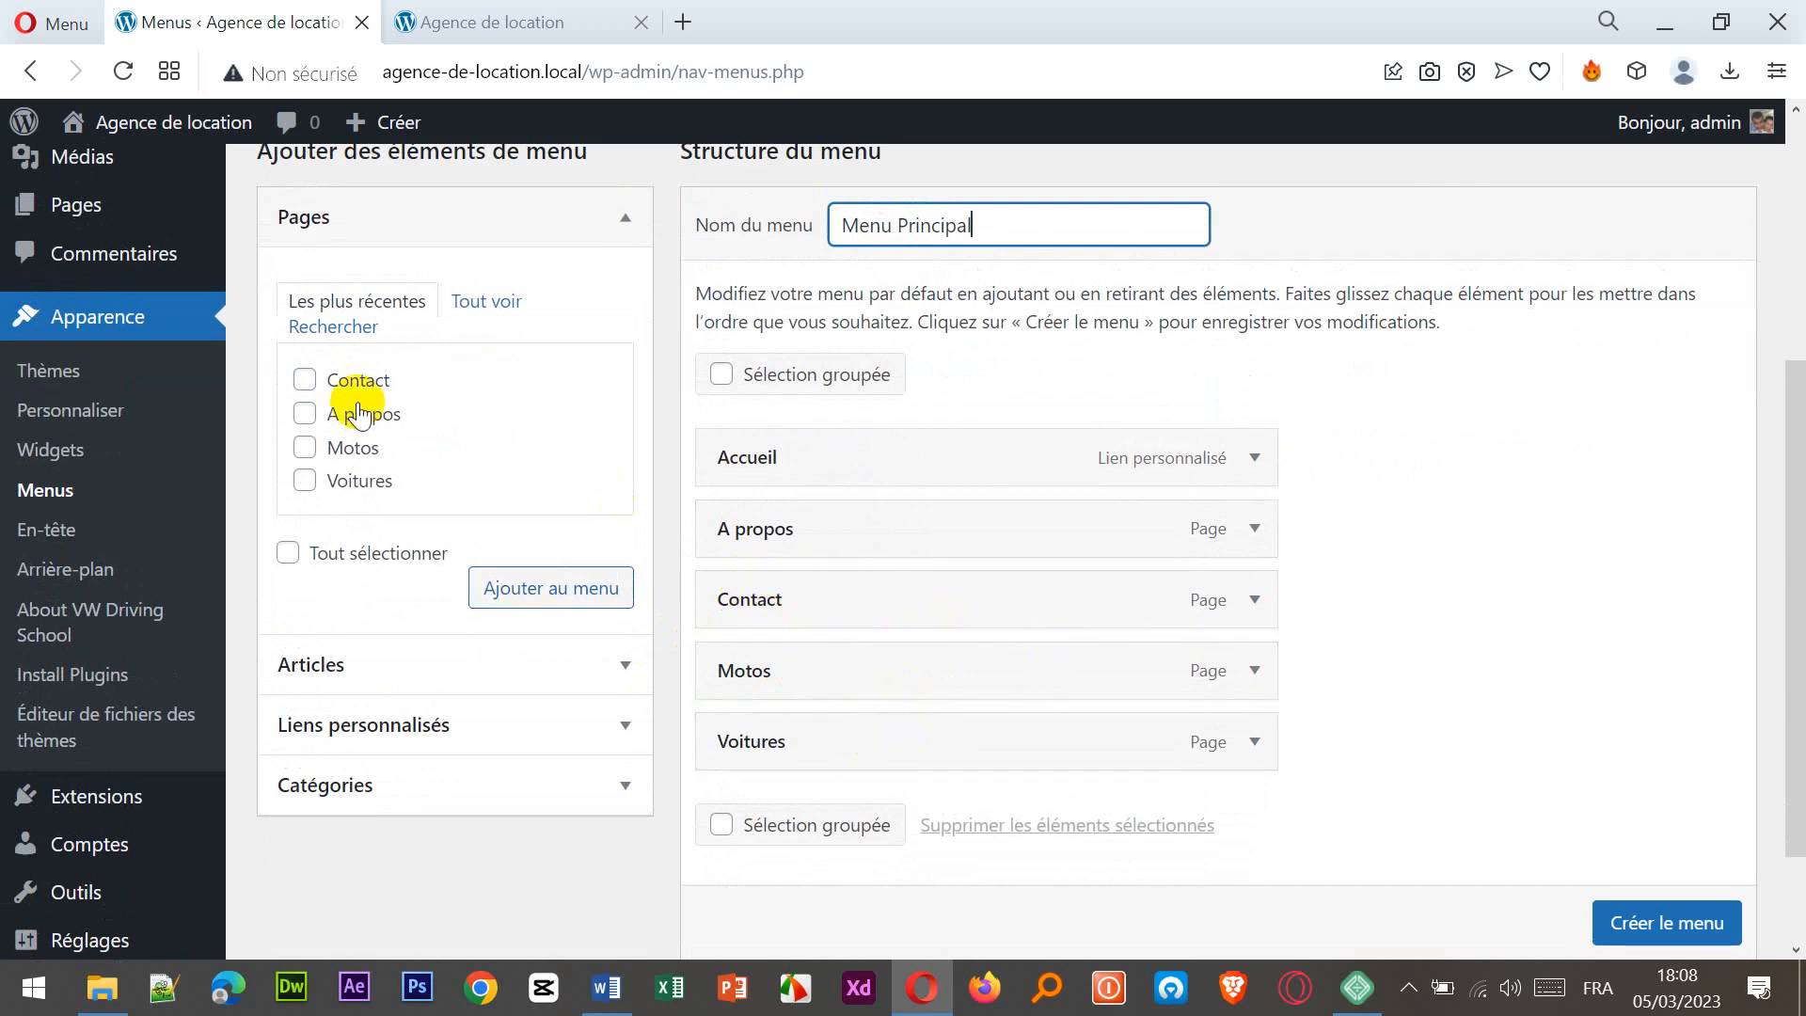
{"action": "scroll", "coordinate": [670, 533], "scroll_direction": "up", "scroll_amount": 3}
{"action": "scroll", "coordinate": [696, 534], "scroll_direction": "down", "scroll_amount": 3}
{"action": "scroll", "coordinate": [702, 537], "scroll_direction": "down", "scroll_amount": 3}
{"action": "scroll", "coordinate": [714, 552], "scroll_direction": "up", "scroll_amount": 3}
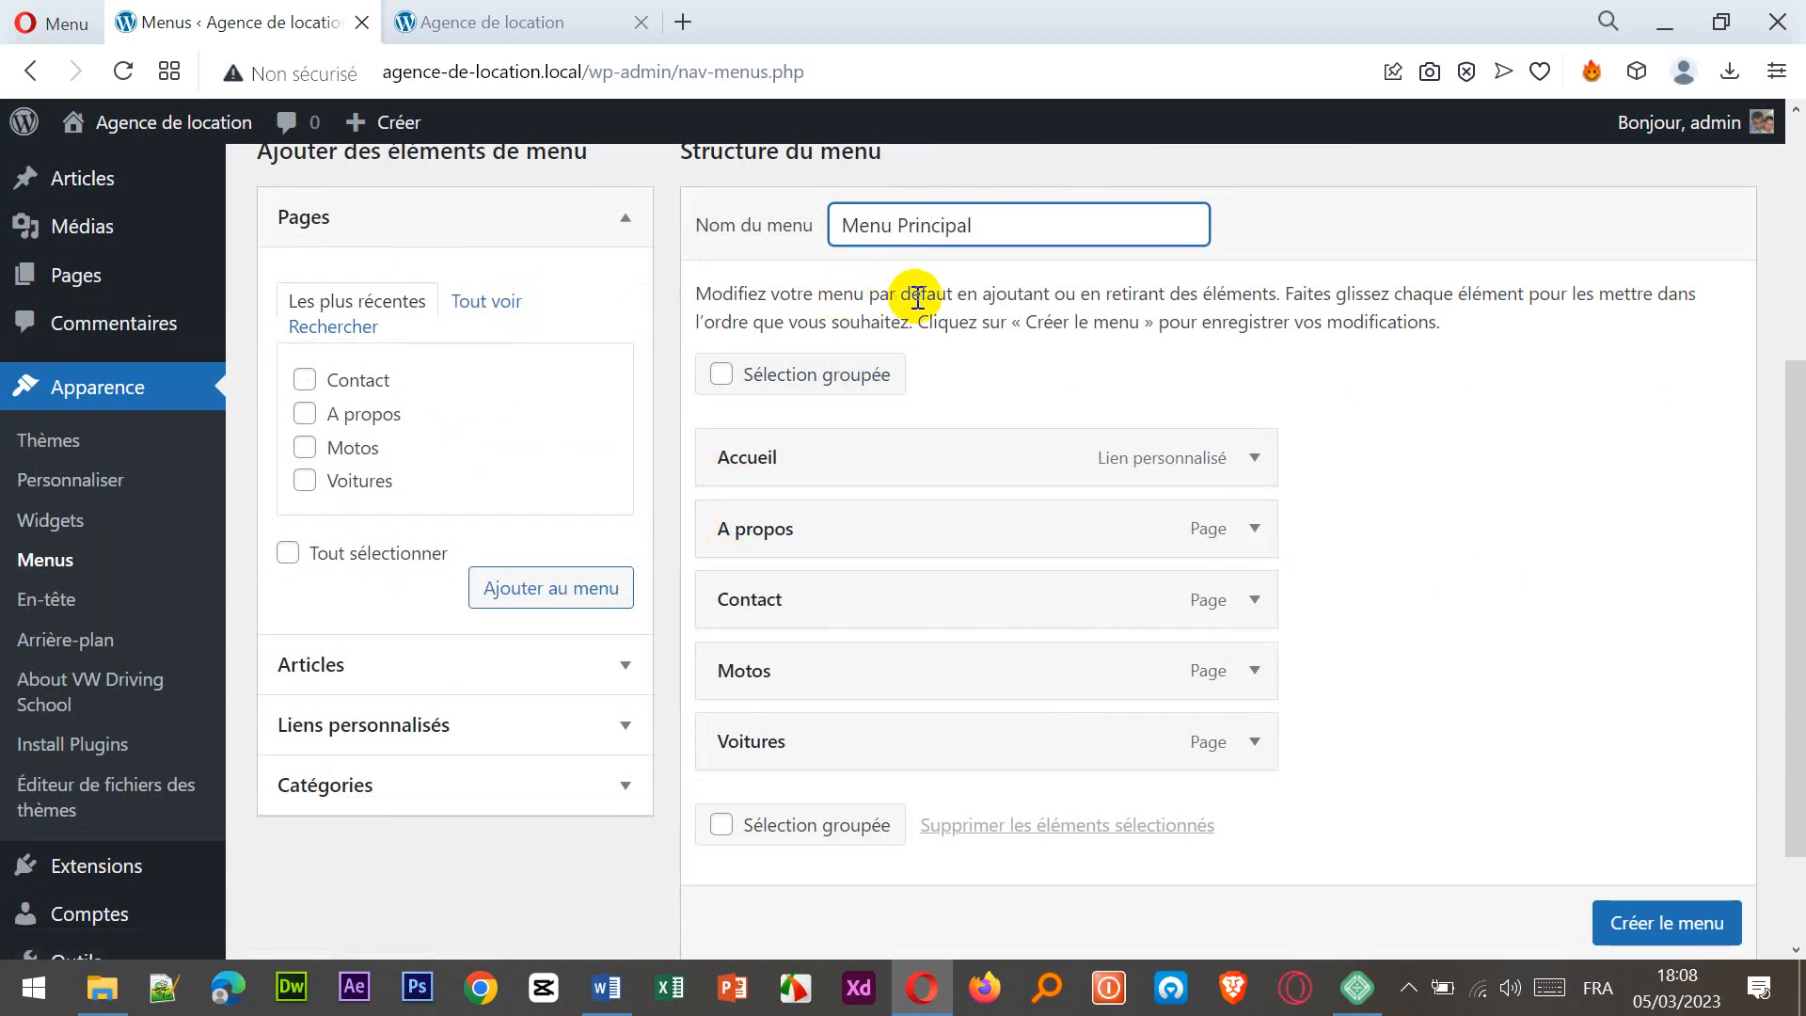
{"action": "scroll", "coordinate": [952, 499], "scroll_direction": "up", "scroll_amount": 5}
{"action": "scroll", "coordinate": [952, 511], "scroll_direction": "down", "scroll_amount": 2}
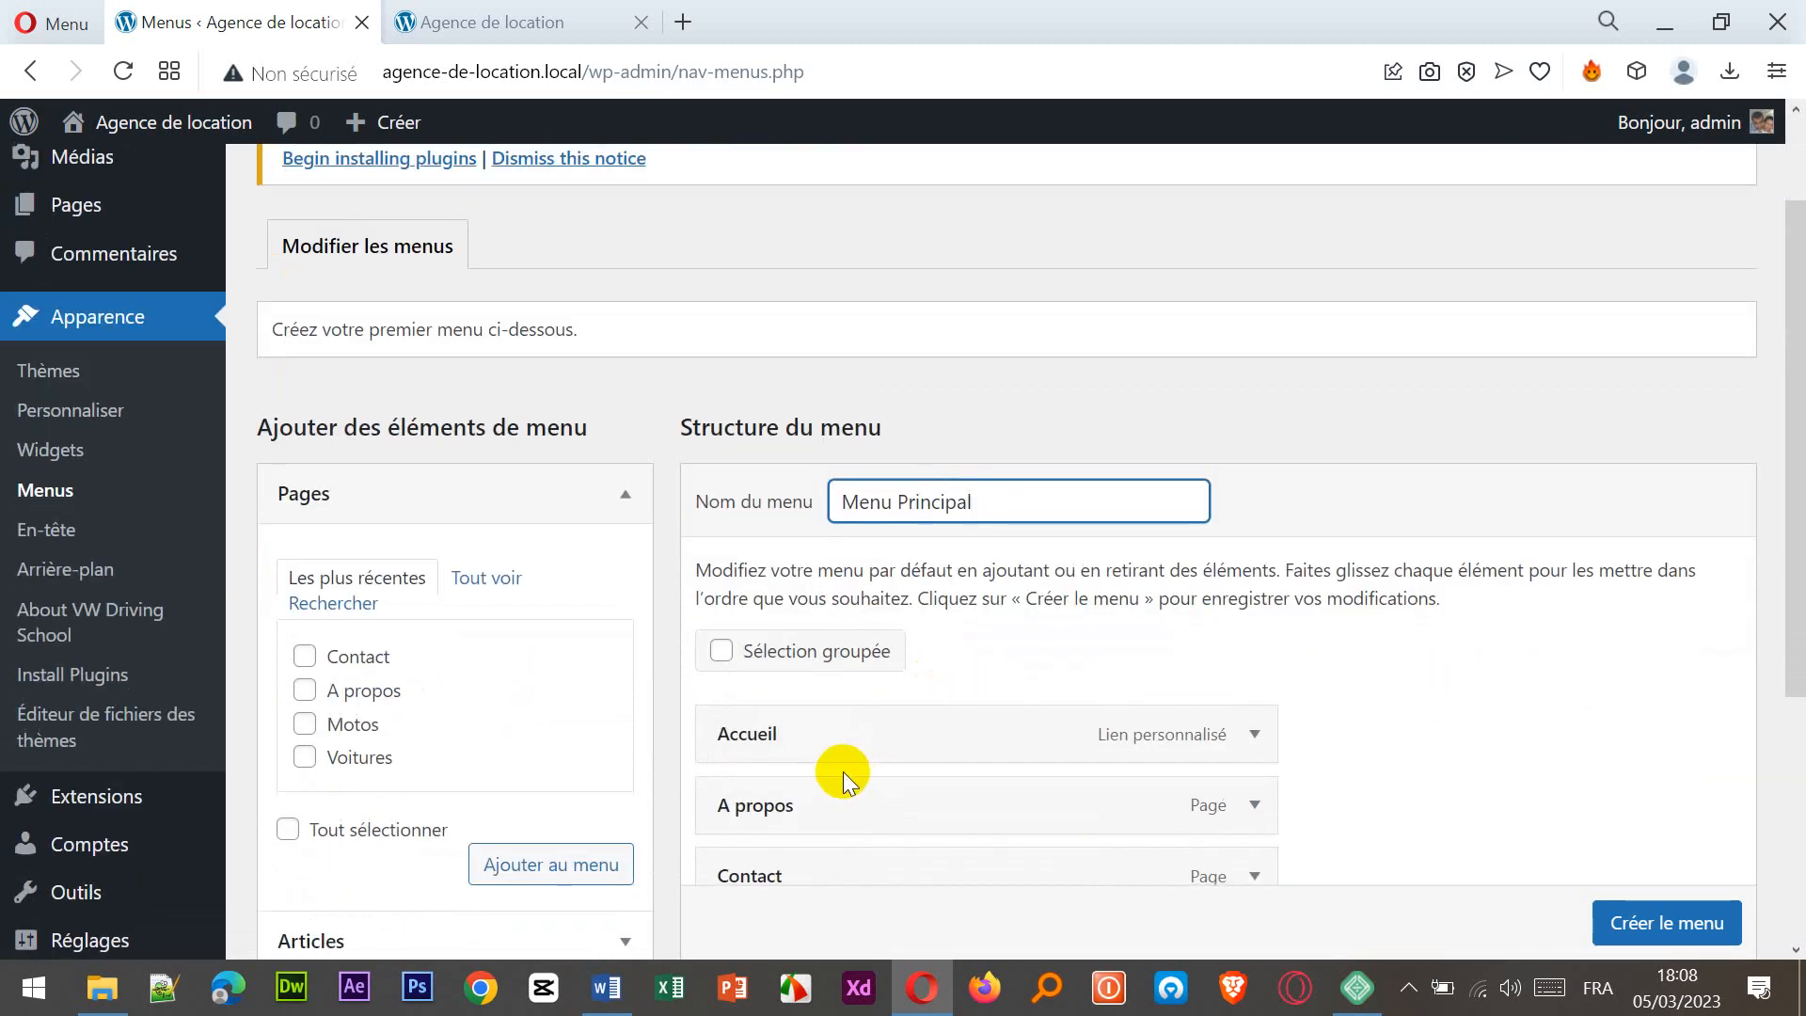
{"action": "scroll", "coordinate": [564, 753], "scroll_direction": "up", "scroll_amount": 2}
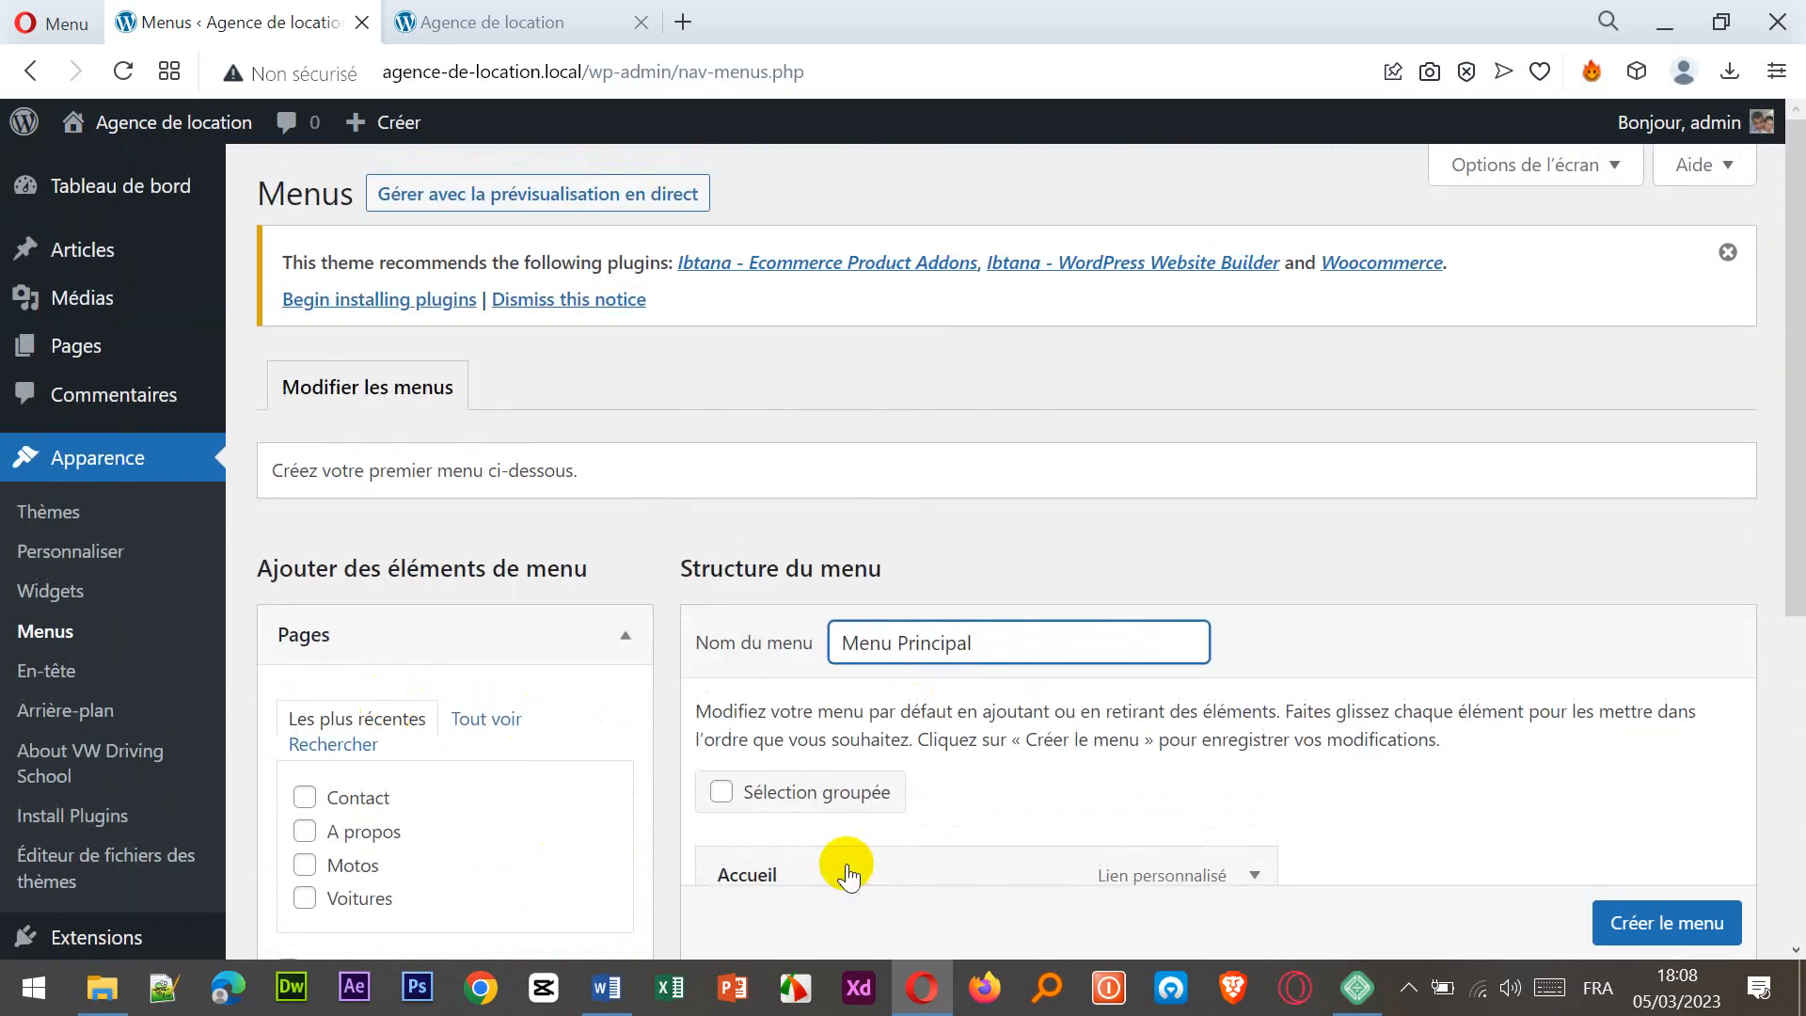
{"action": "left_click_drag", "start_coordinate": [1792, 391], "coordinate": [1792, 658]}
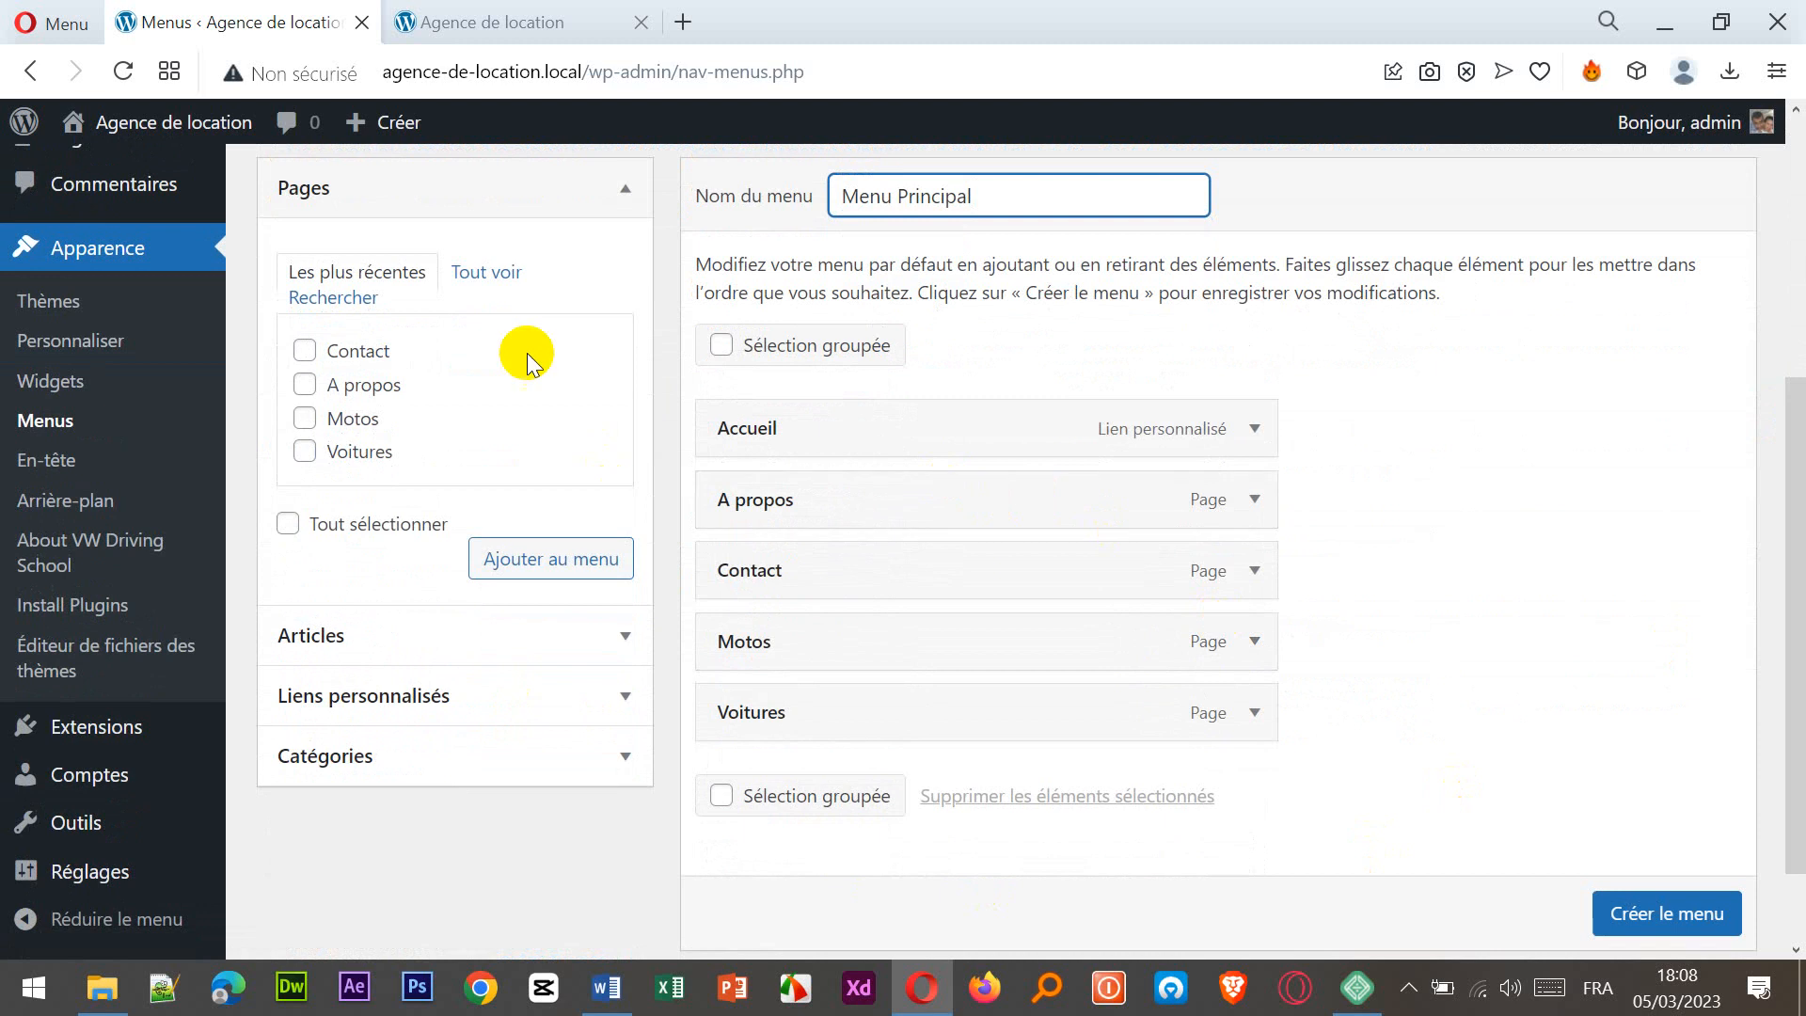
{"action": "left_click", "coordinate": [487, 272]}
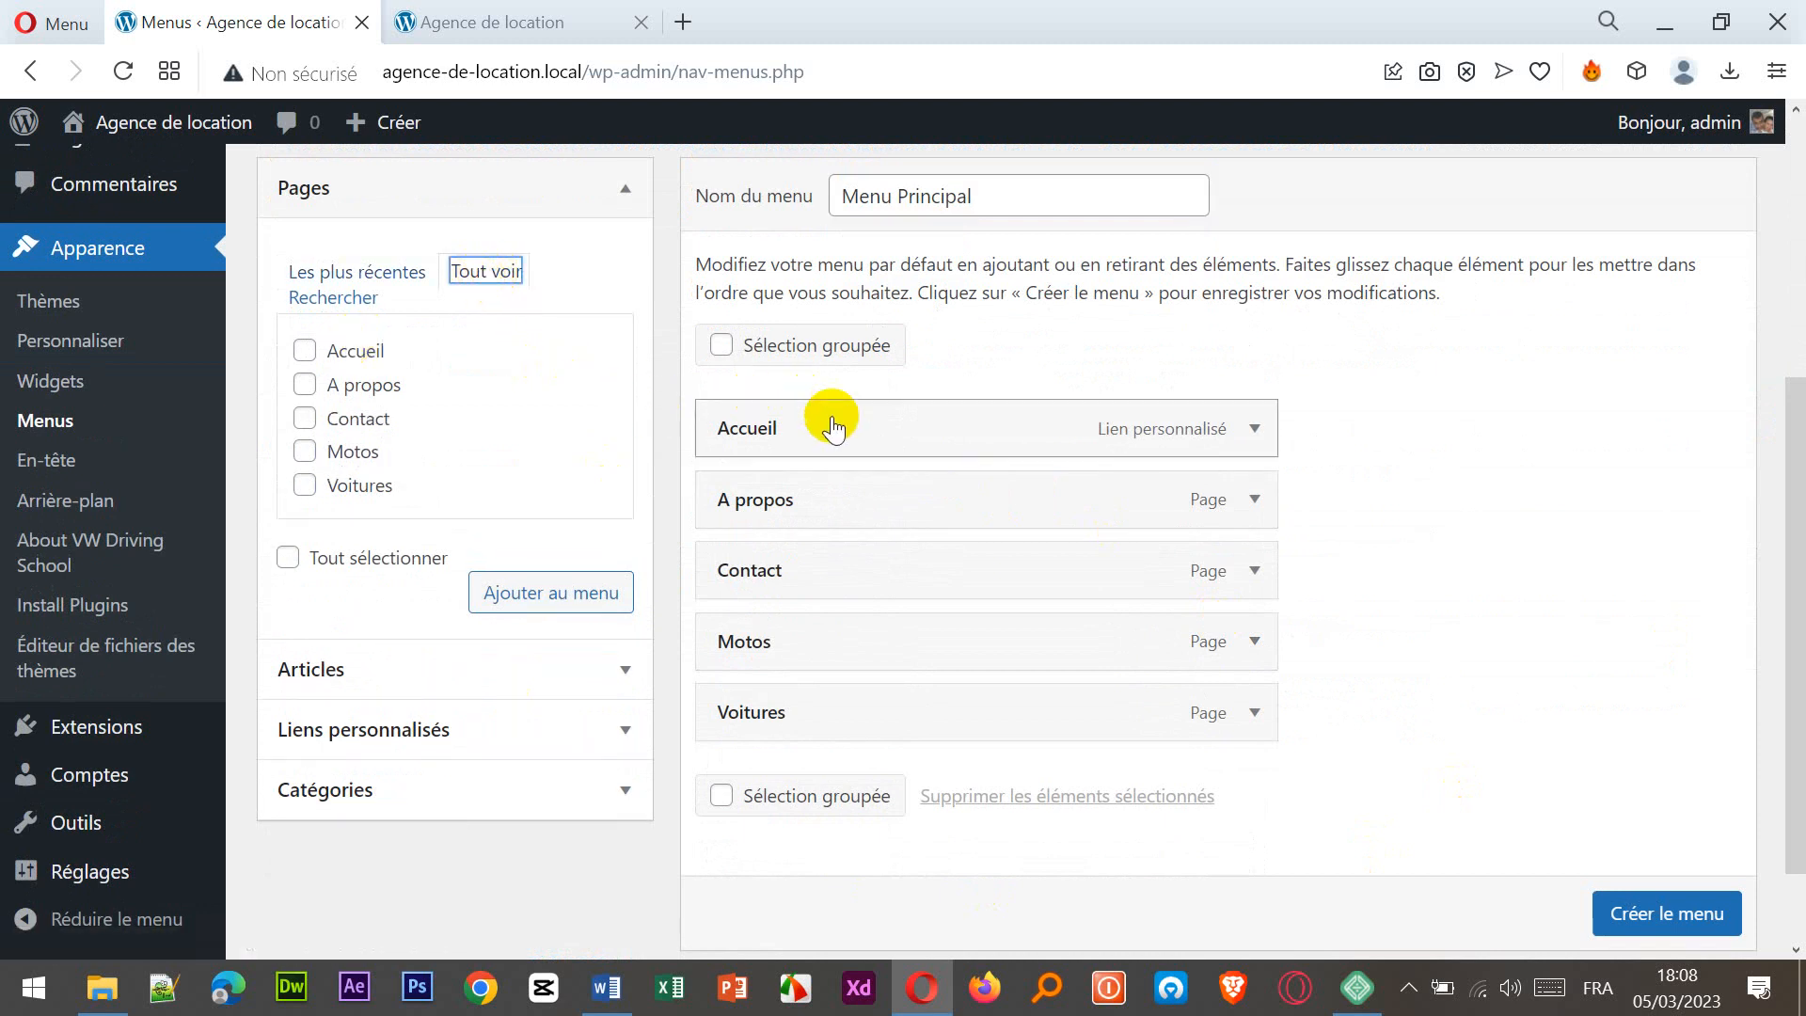
{"action": "left_click", "coordinate": [317, 270]}
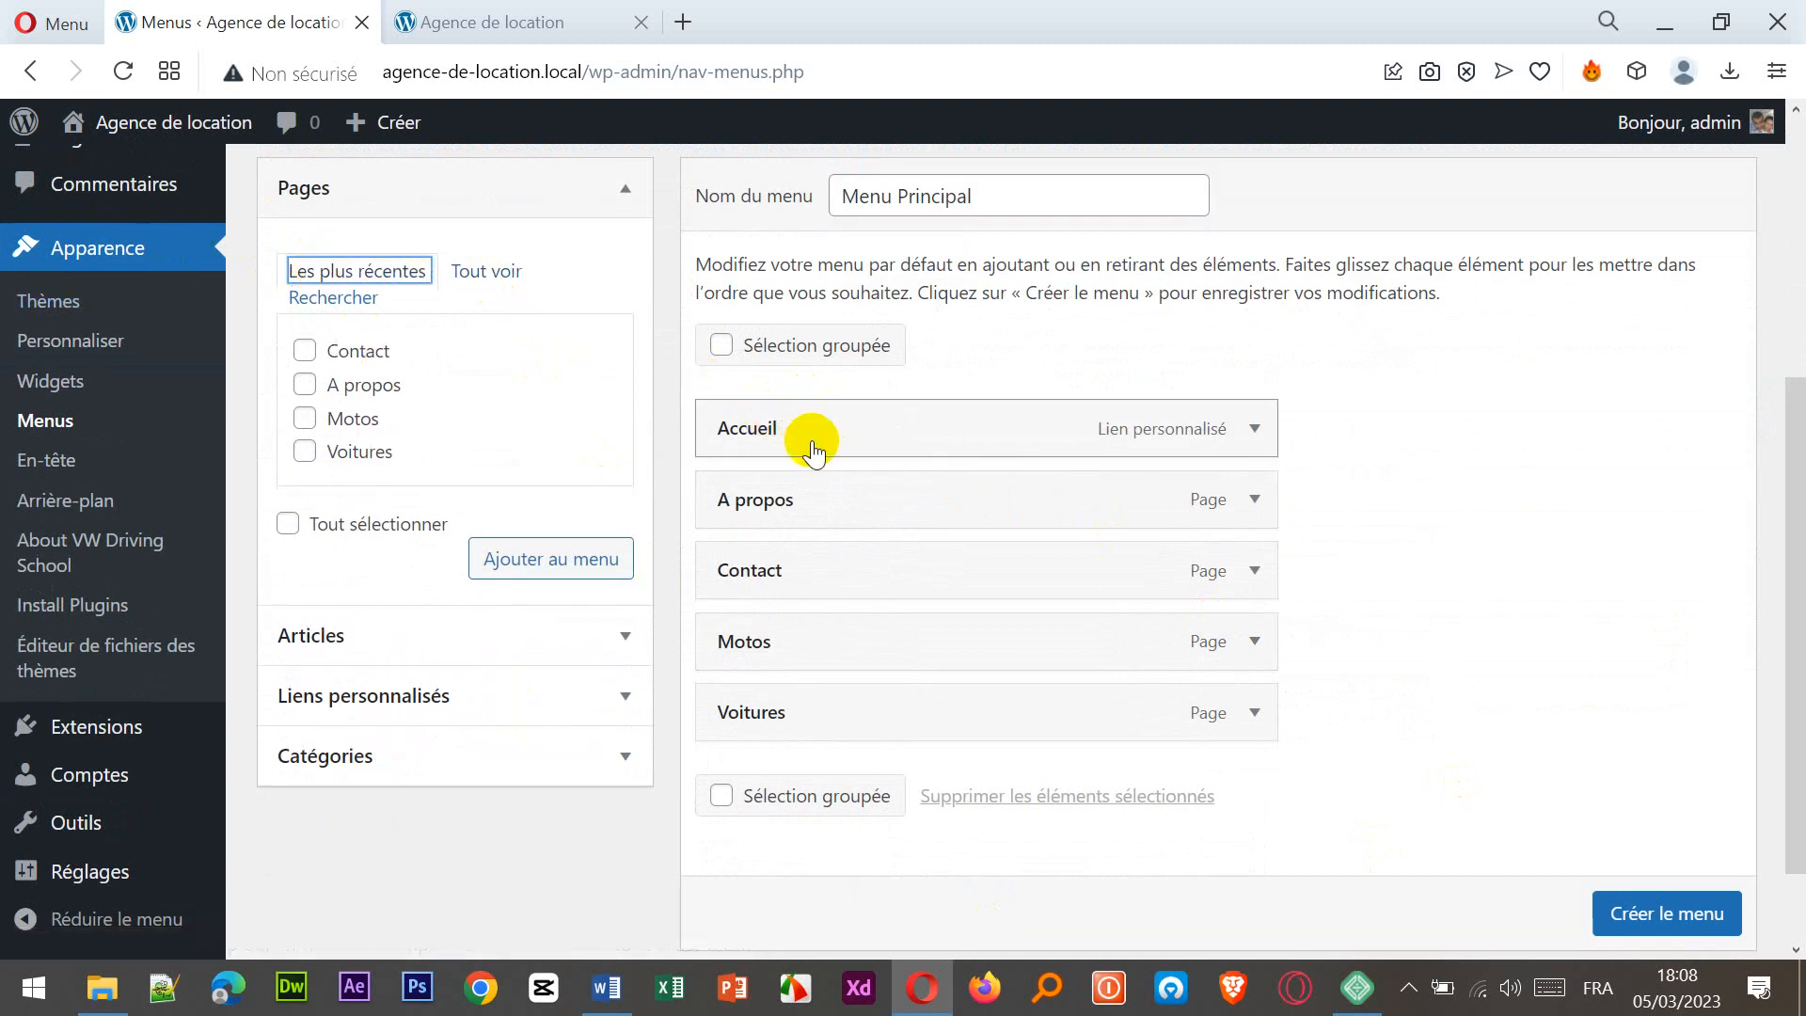
- Remove all five proposed items, Accueil, Contact, A propos, Motos and Voitures, from the Menu Principal structure
{"action": "left_click_drag", "start_coordinate": [815, 437], "coordinate": [282, 405]}
{"action": "left_click_drag", "start_coordinate": [778, 512], "coordinate": [273, 451]}
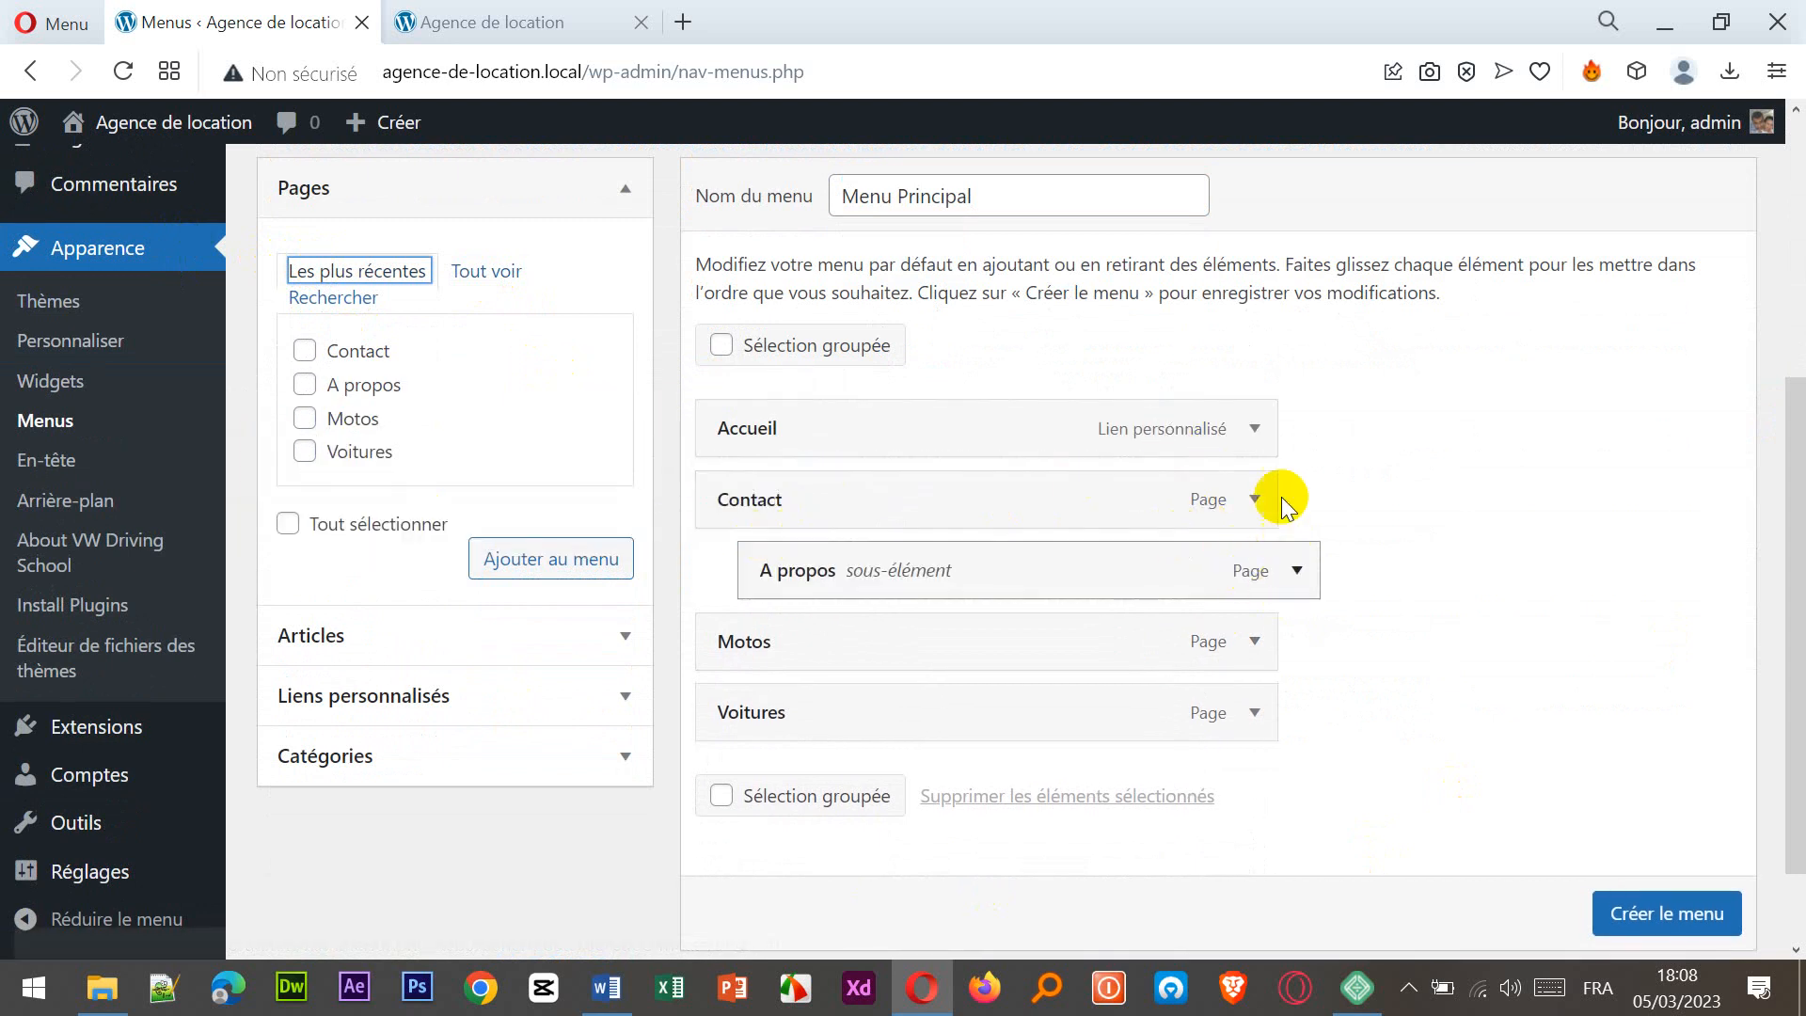
{"action": "left_click", "coordinate": [1256, 432]}
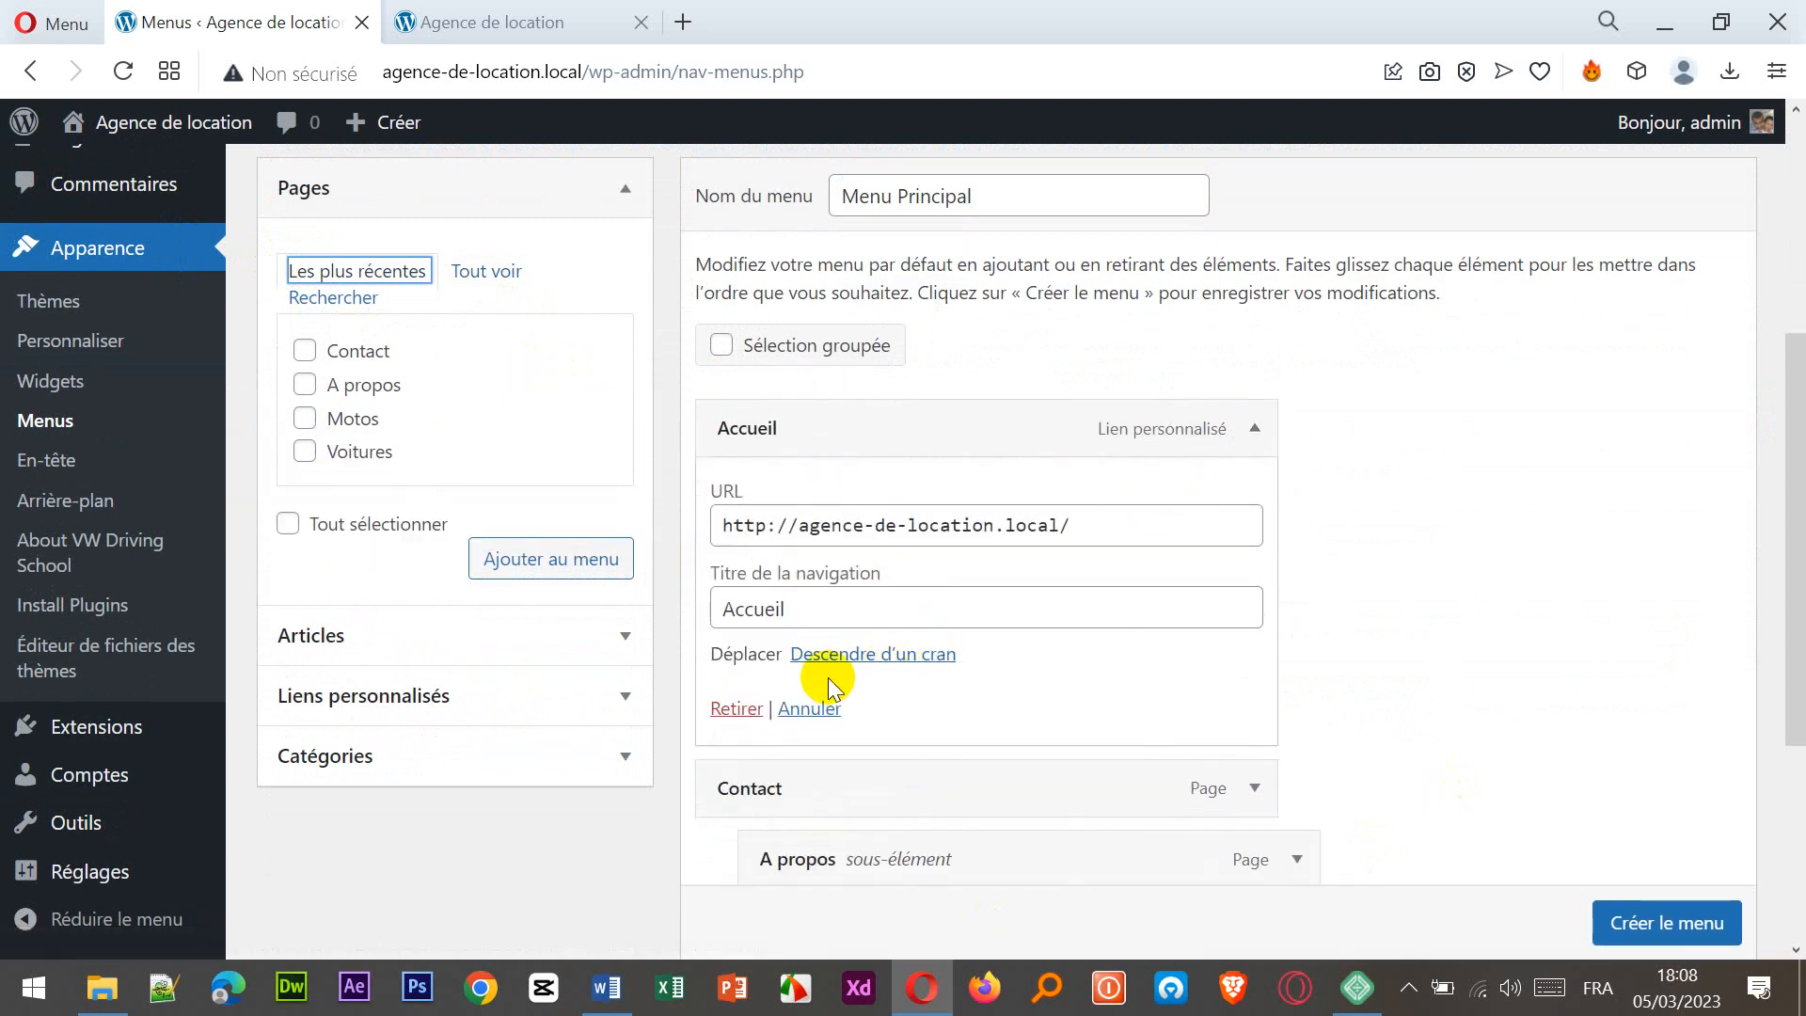
{"action": "left_click", "coordinate": [735, 709]}
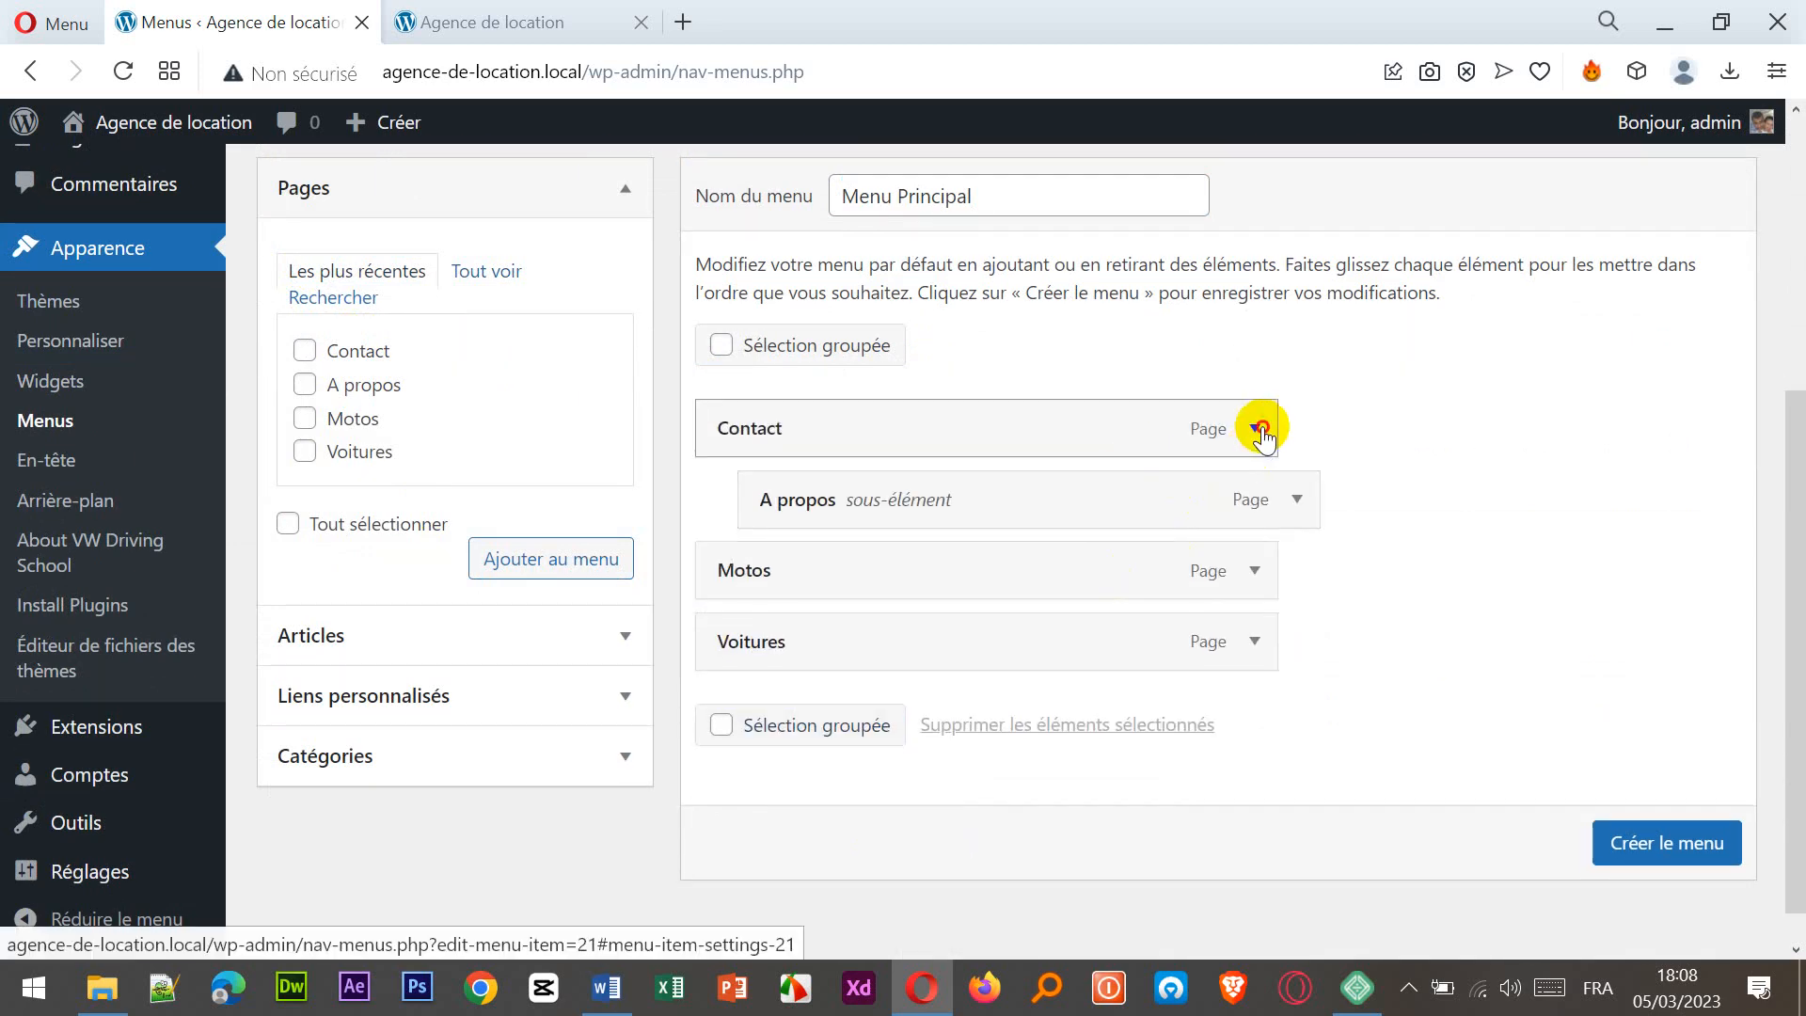
{"action": "left_click", "coordinate": [1255, 429]}
{"action": "left_click", "coordinate": [725, 690]}
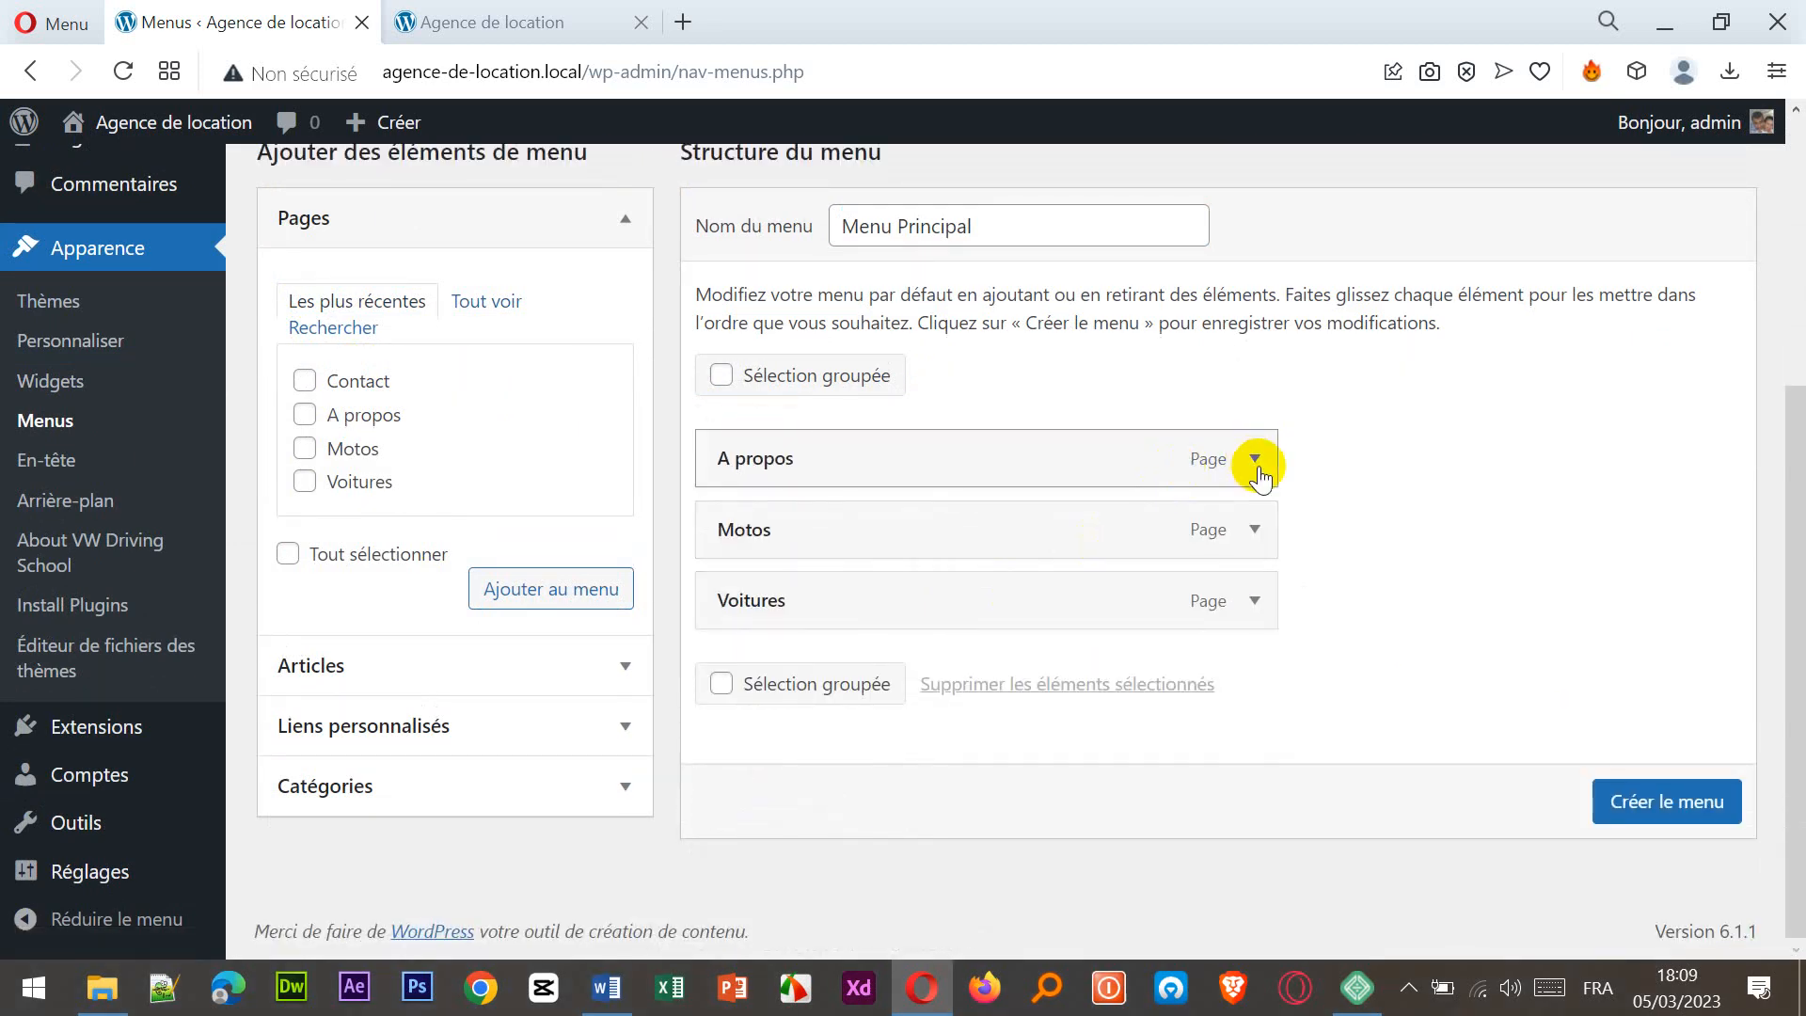
{"action": "left_click", "coordinate": [1254, 460]}
{"action": "left_click", "coordinate": [738, 718]}
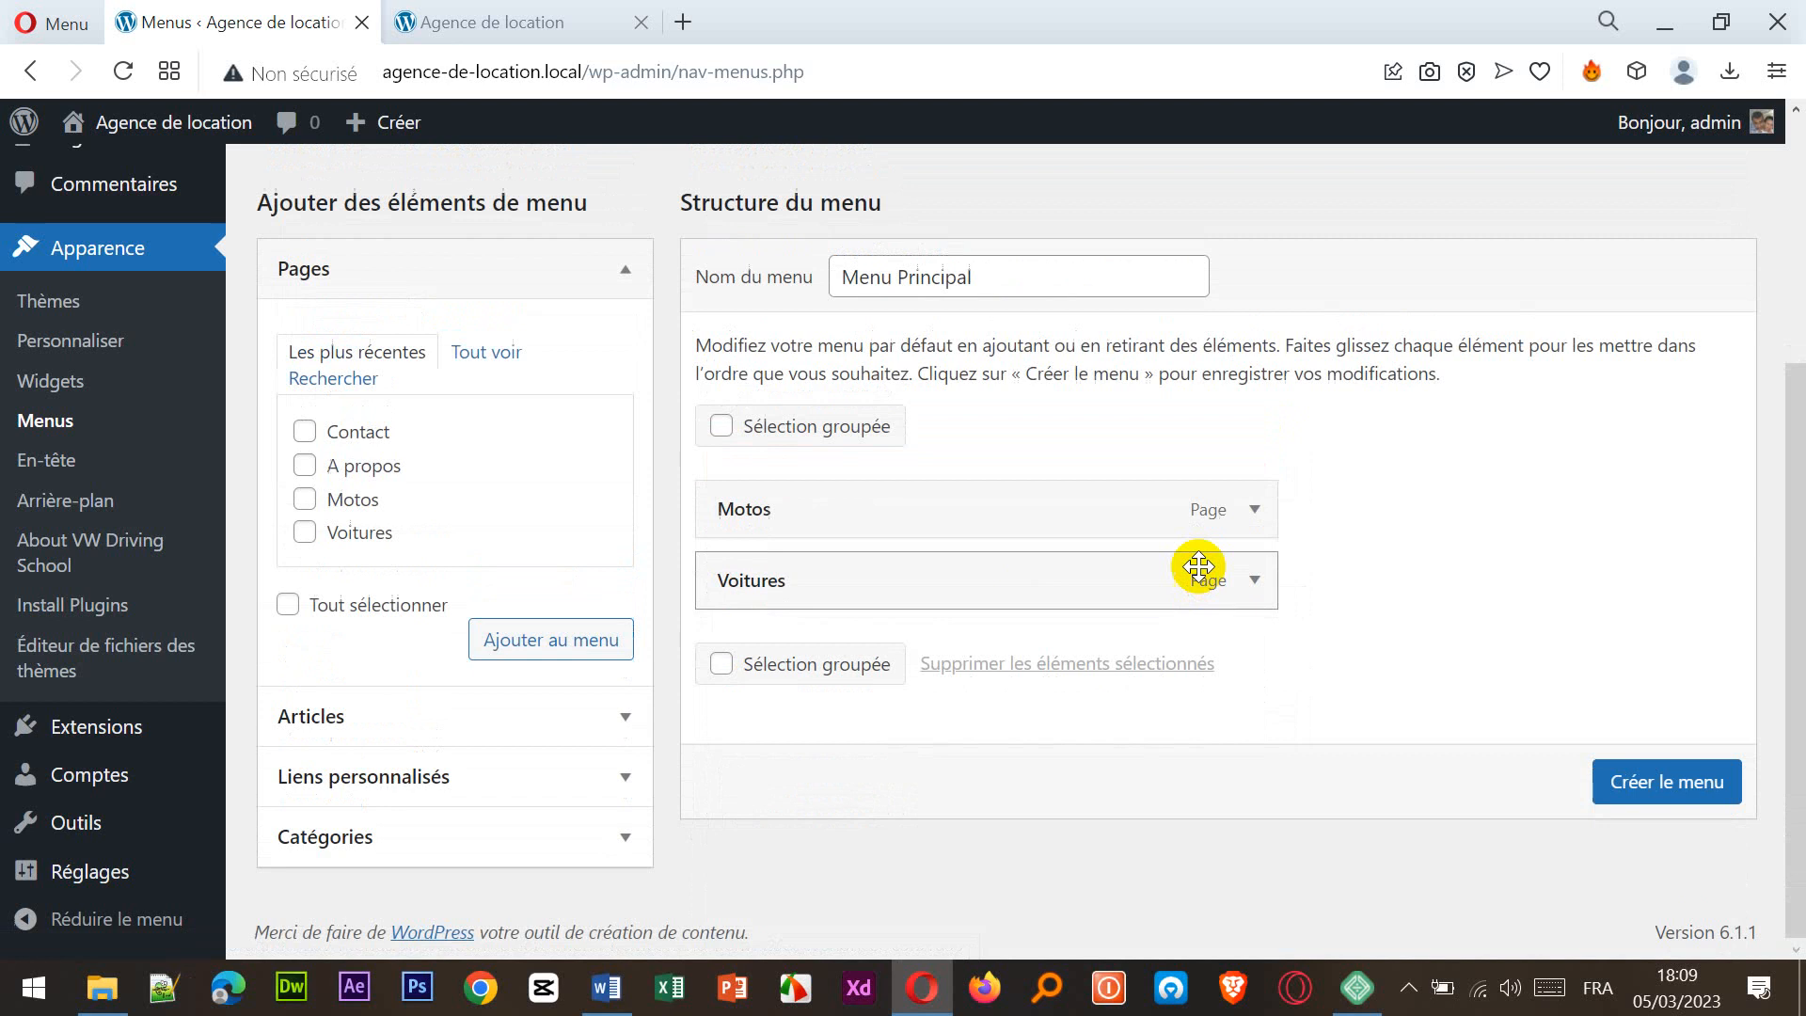
{"action": "left_click", "coordinate": [1254, 509]}
{"action": "left_click", "coordinate": [739, 767]}
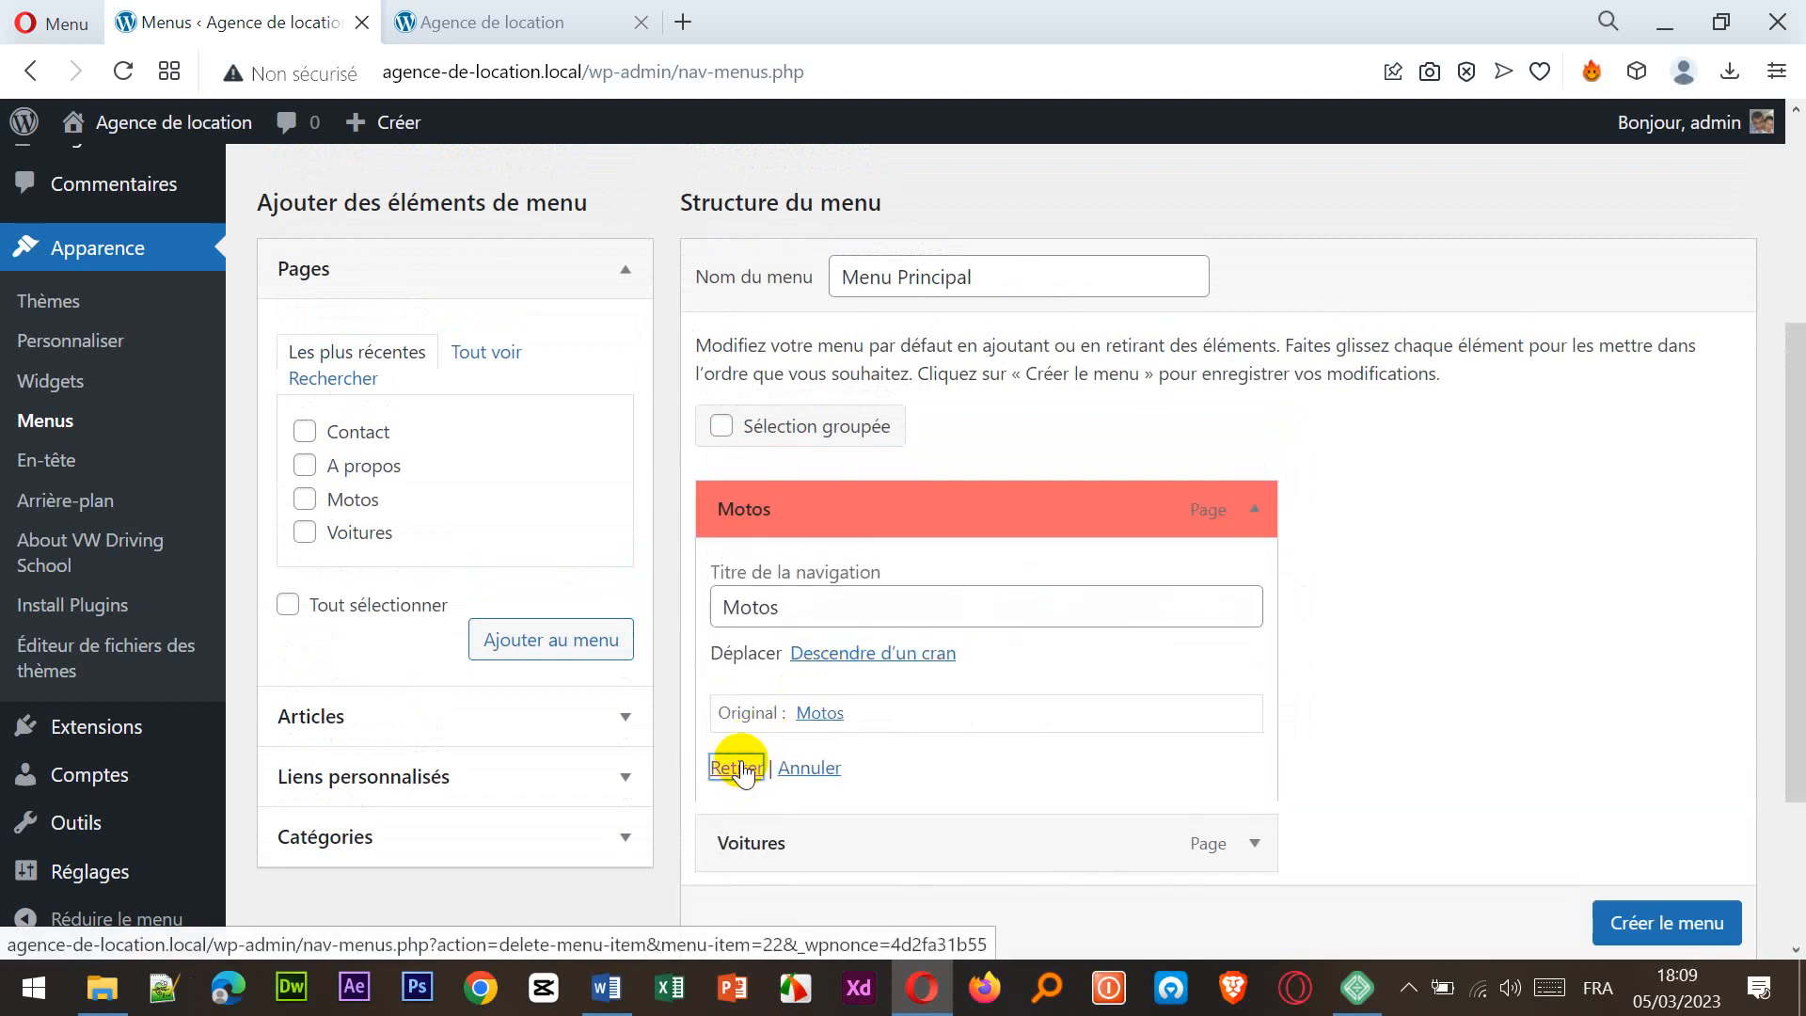
{"action": "left_click", "coordinate": [1254, 509]}
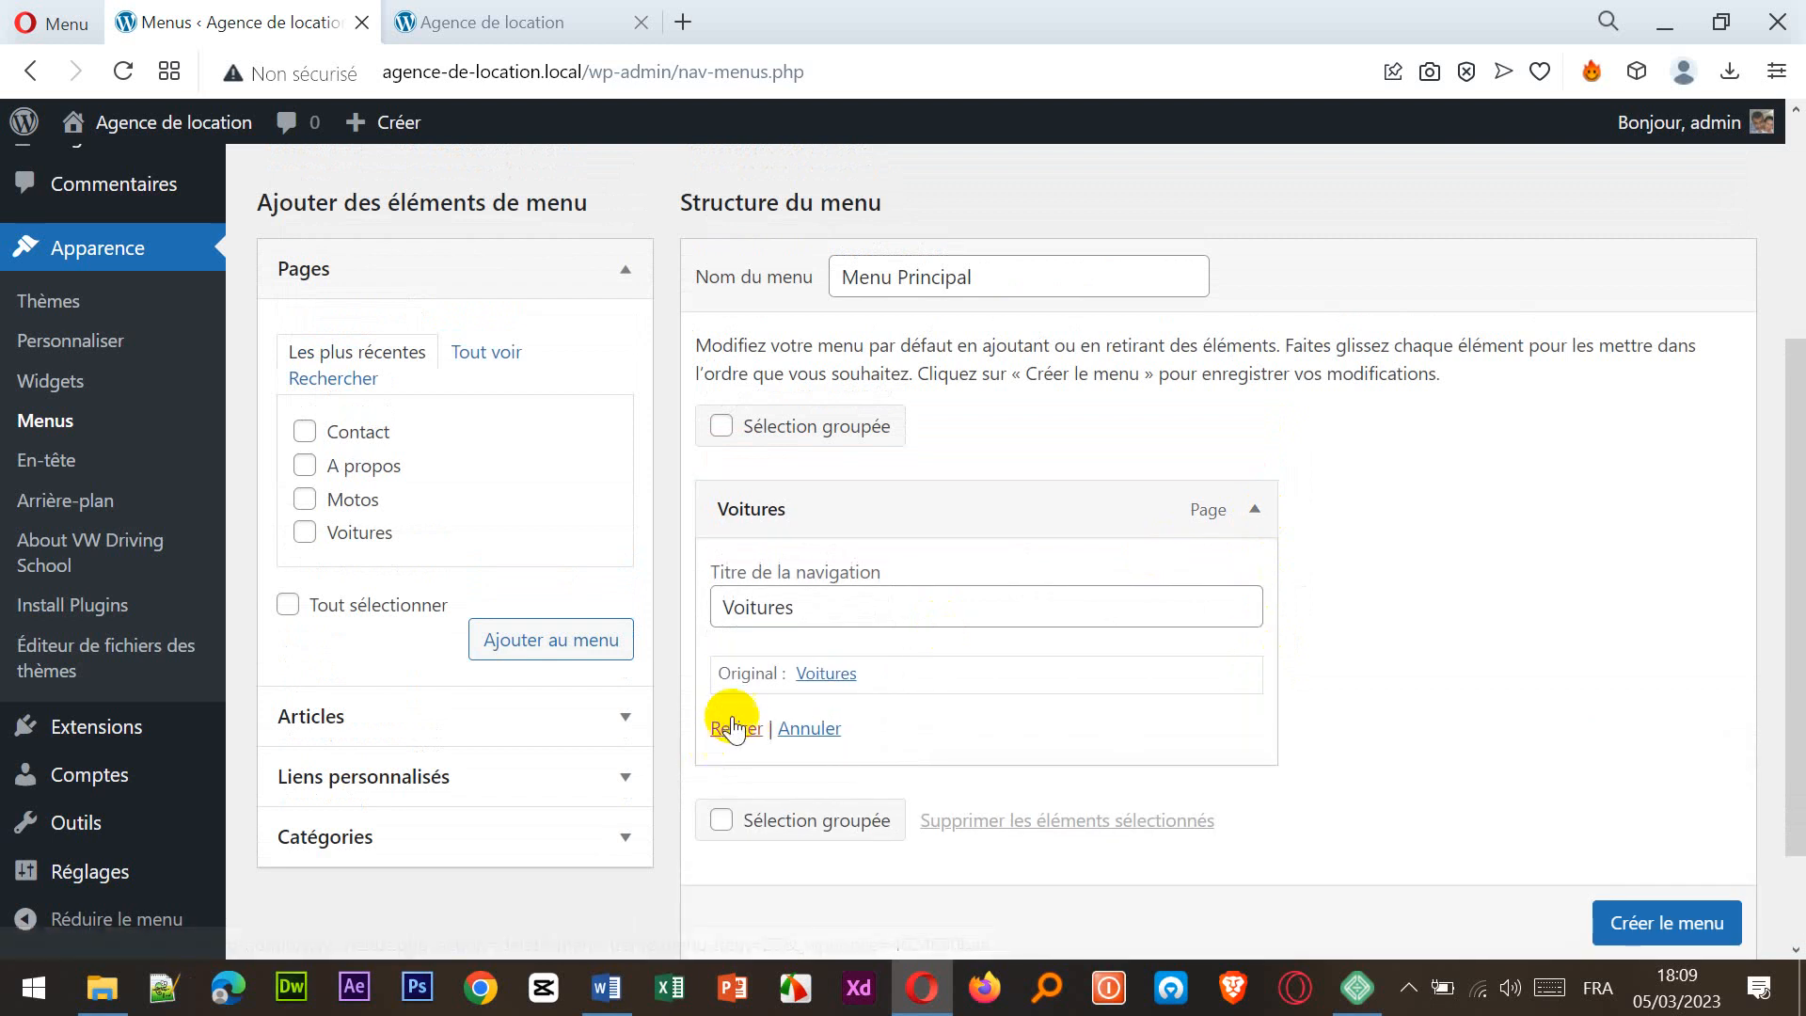
{"action": "left_click", "coordinate": [738, 726]}
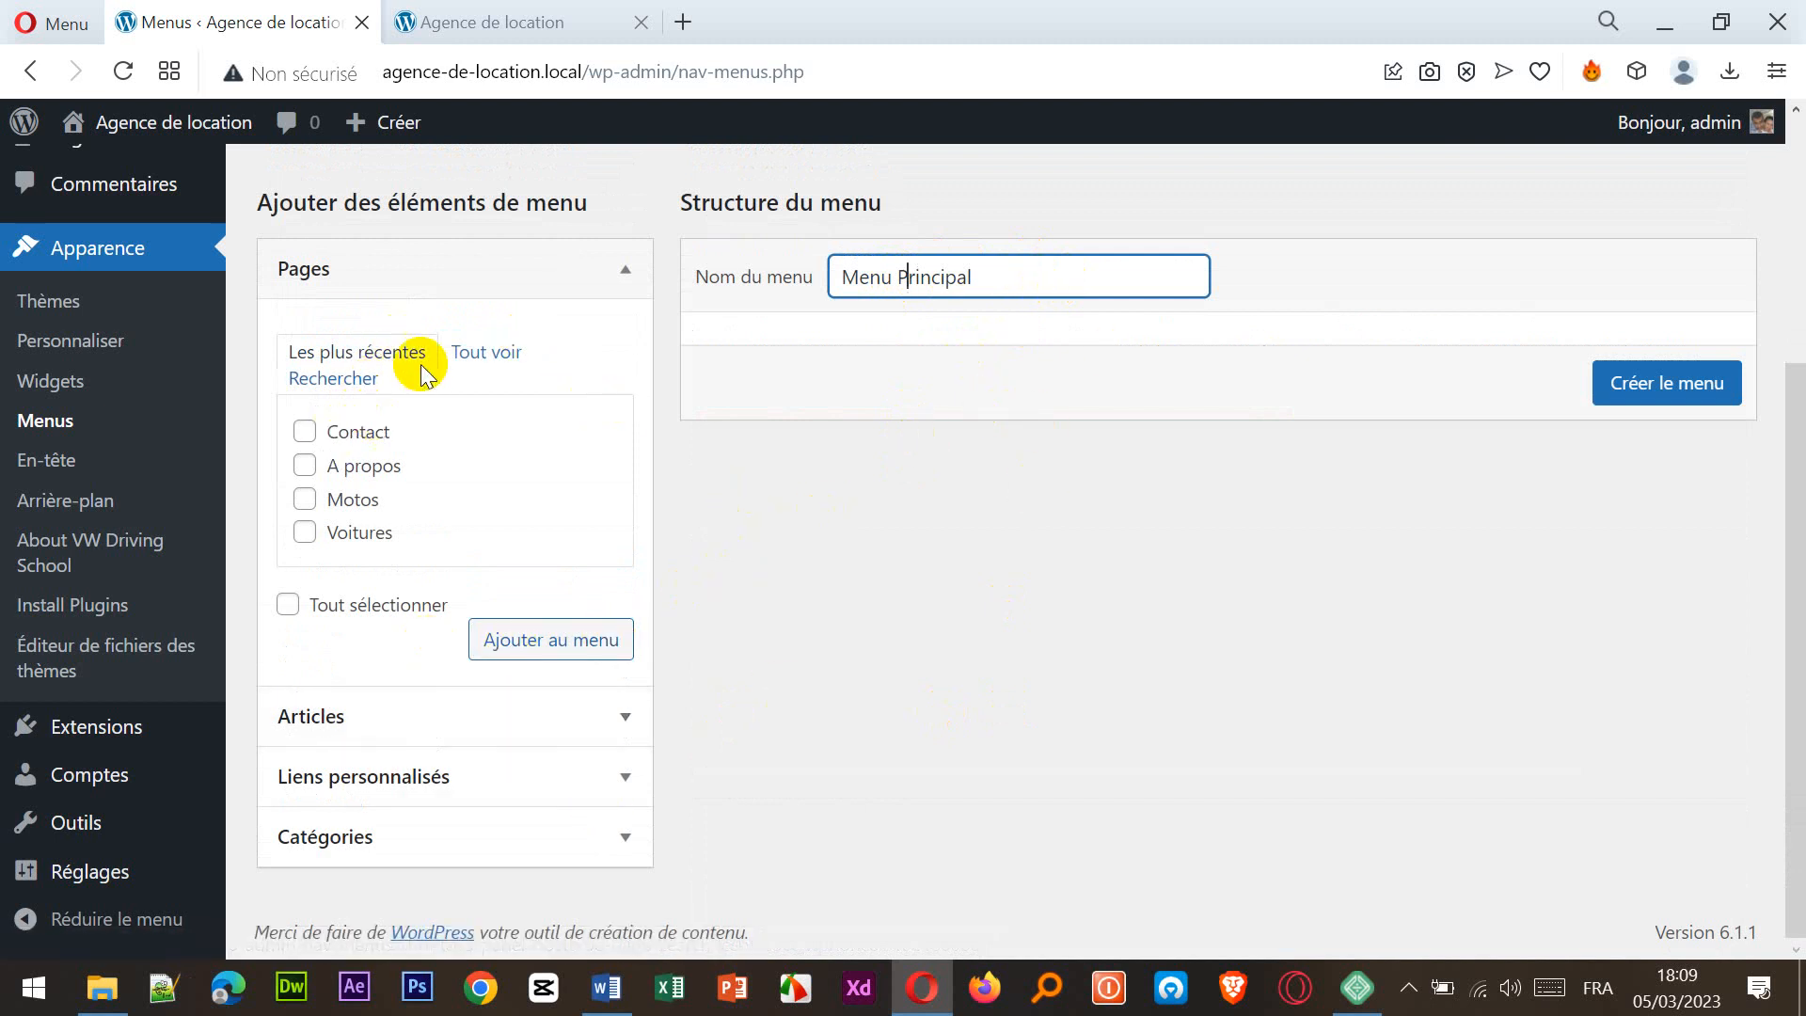
- Add the pages Accueil, A propos, Contact, Motos and Voitures to Menu Principal from the complete page list
{"action": "left_click", "coordinate": [486, 356]}
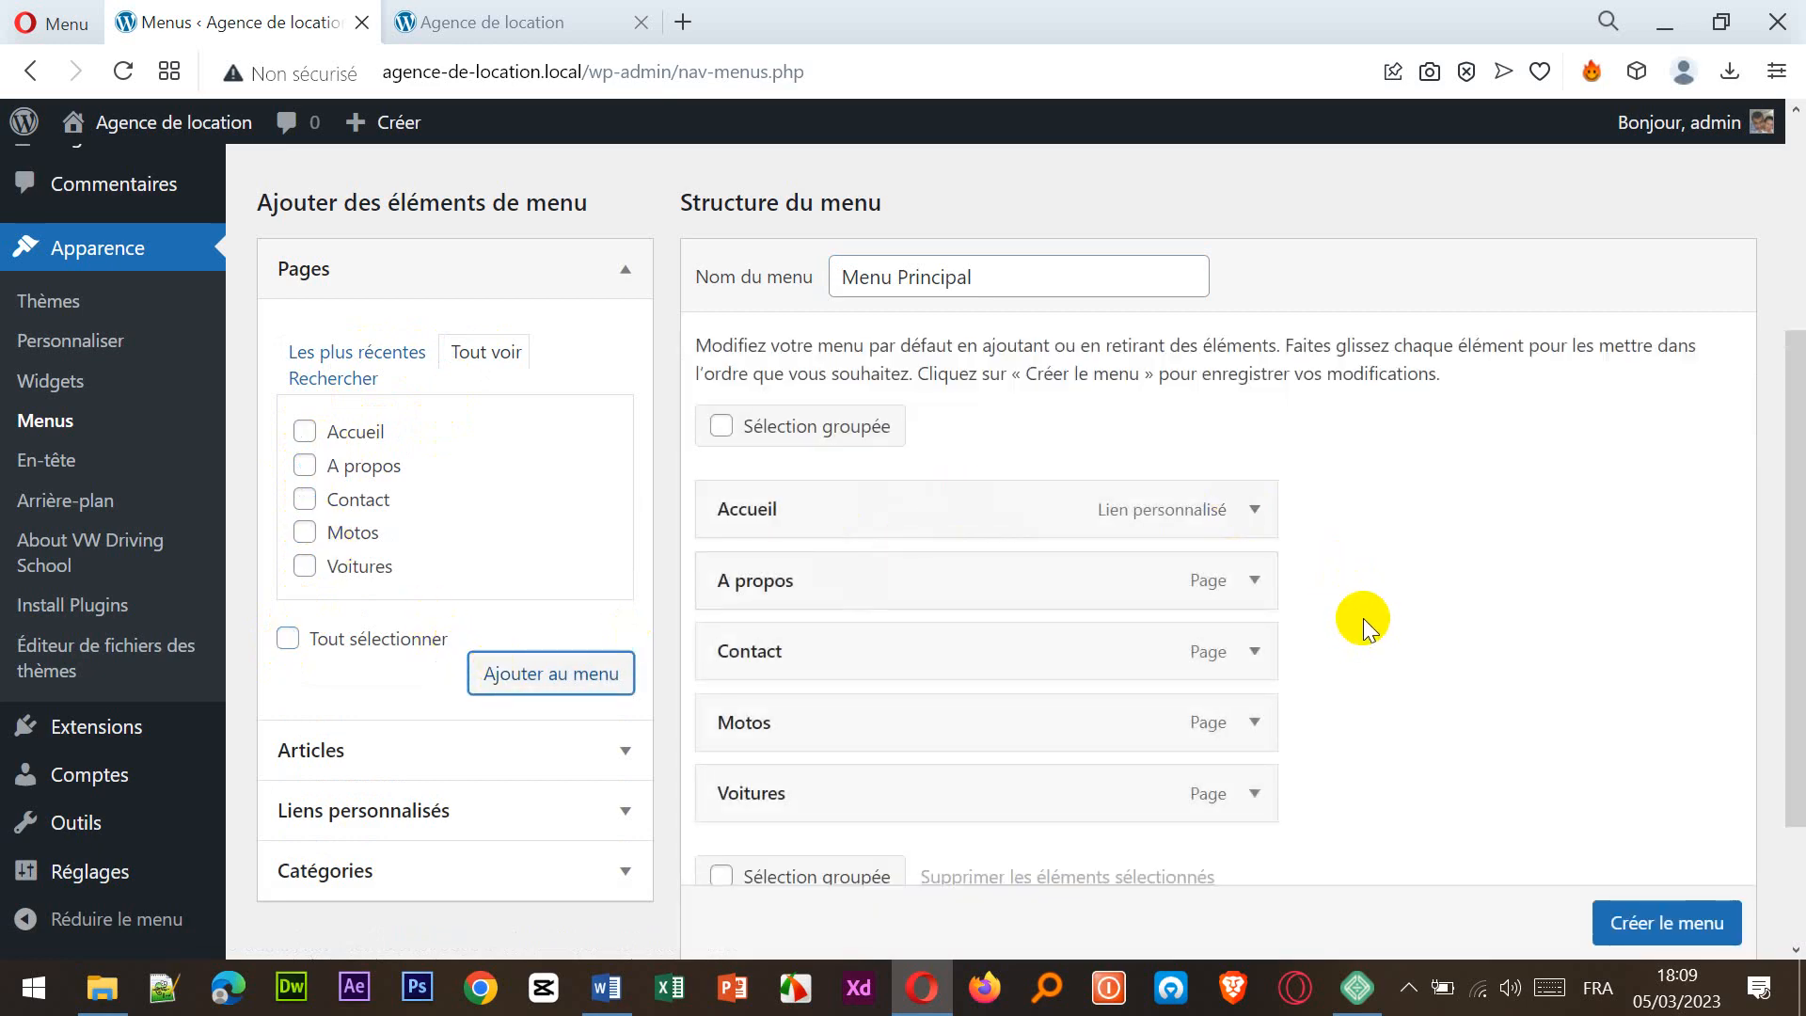
{"action": "scroll", "coordinate": [1363, 618], "scroll_direction": "down", "scroll_amount": 3}
{"action": "scroll", "coordinate": [1362, 615], "scroll_direction": "up", "scroll_amount": 2}
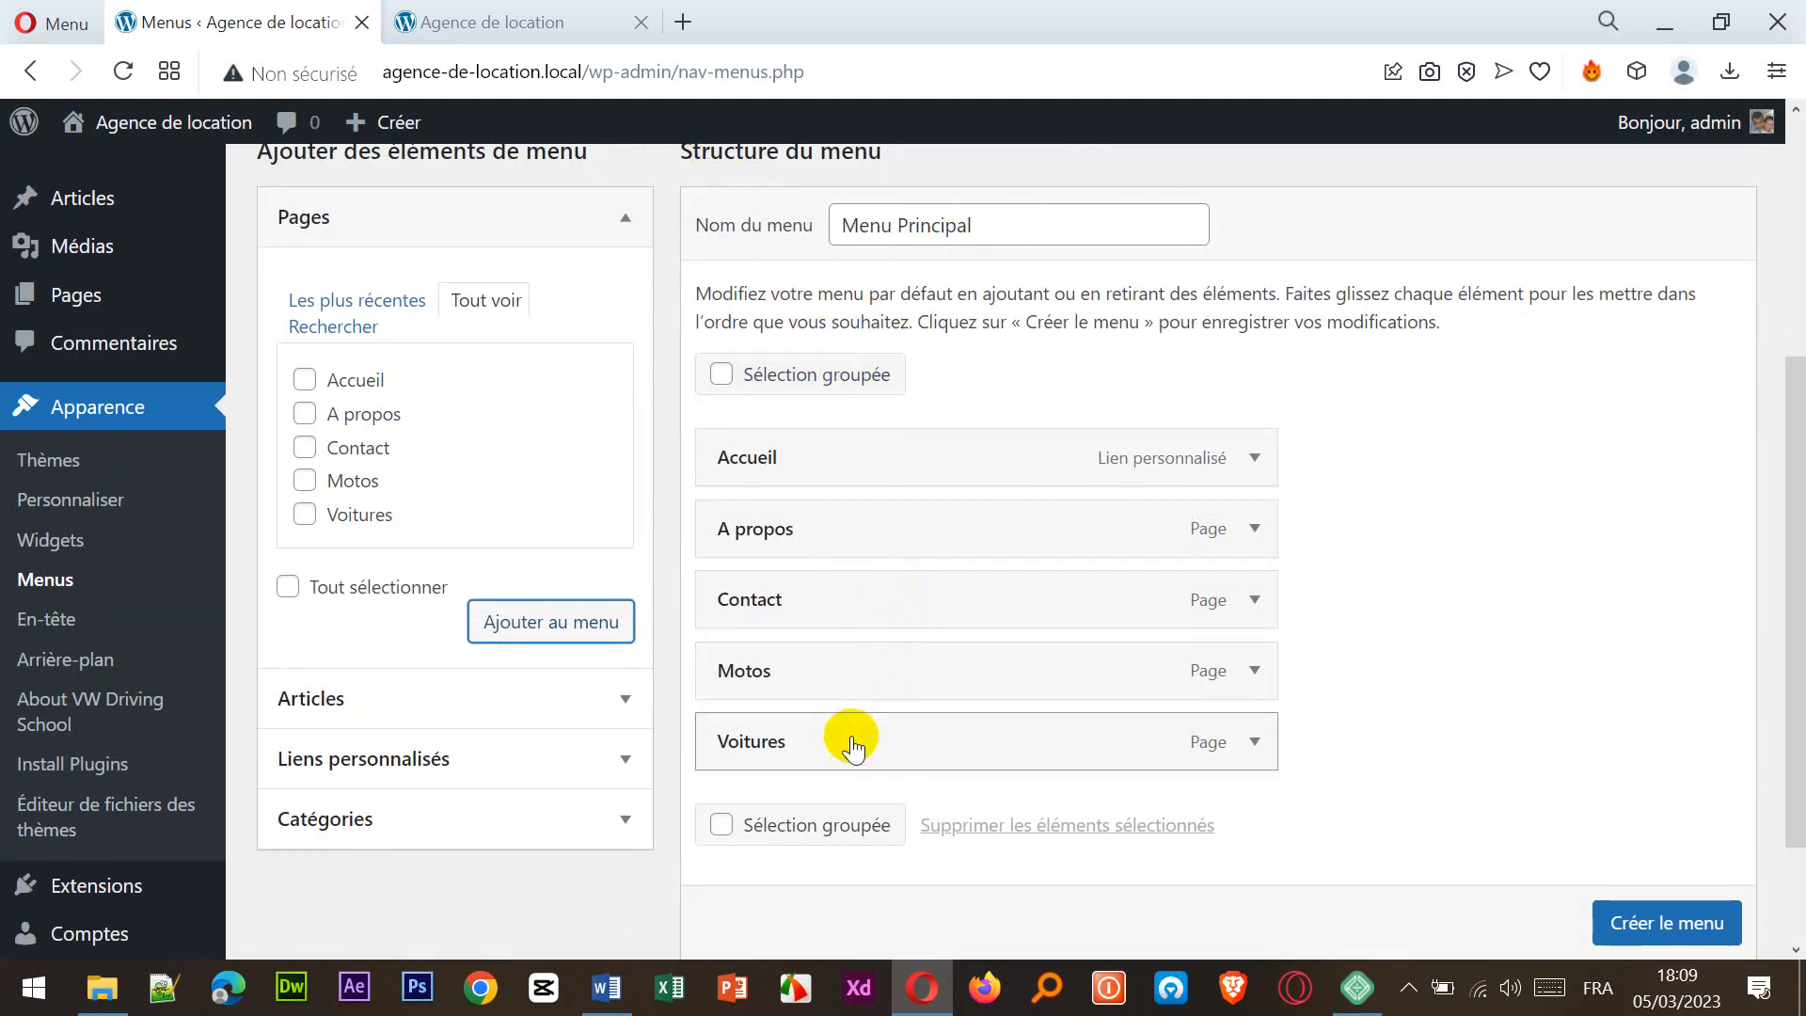
- Reorder Menu Principal as Accueil, Voitures, Motos, A propos, Contact, all at top level, and create the menu
{"action": "left_click_drag", "start_coordinate": [825, 752], "coordinate": [832, 544]}
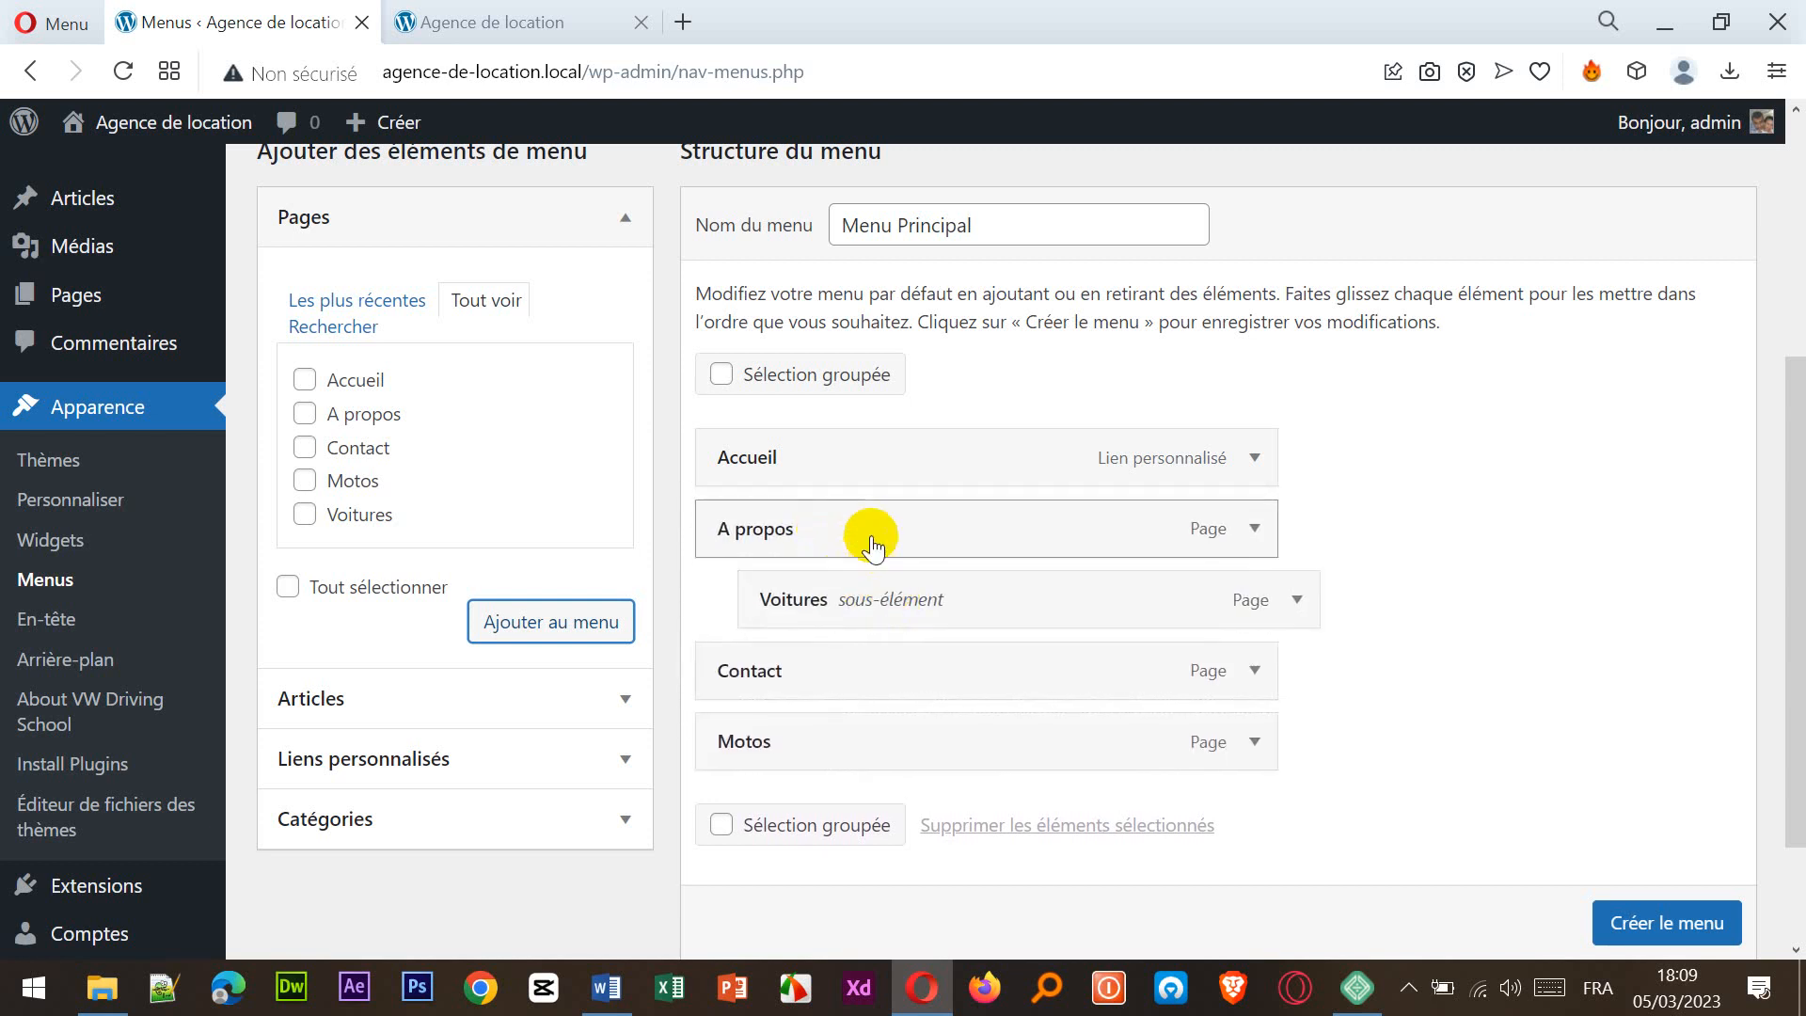
{"action": "left_click_drag", "start_coordinate": [858, 597], "coordinate": [825, 546]}
{"action": "left_click_drag", "start_coordinate": [813, 752], "coordinate": [810, 594]}
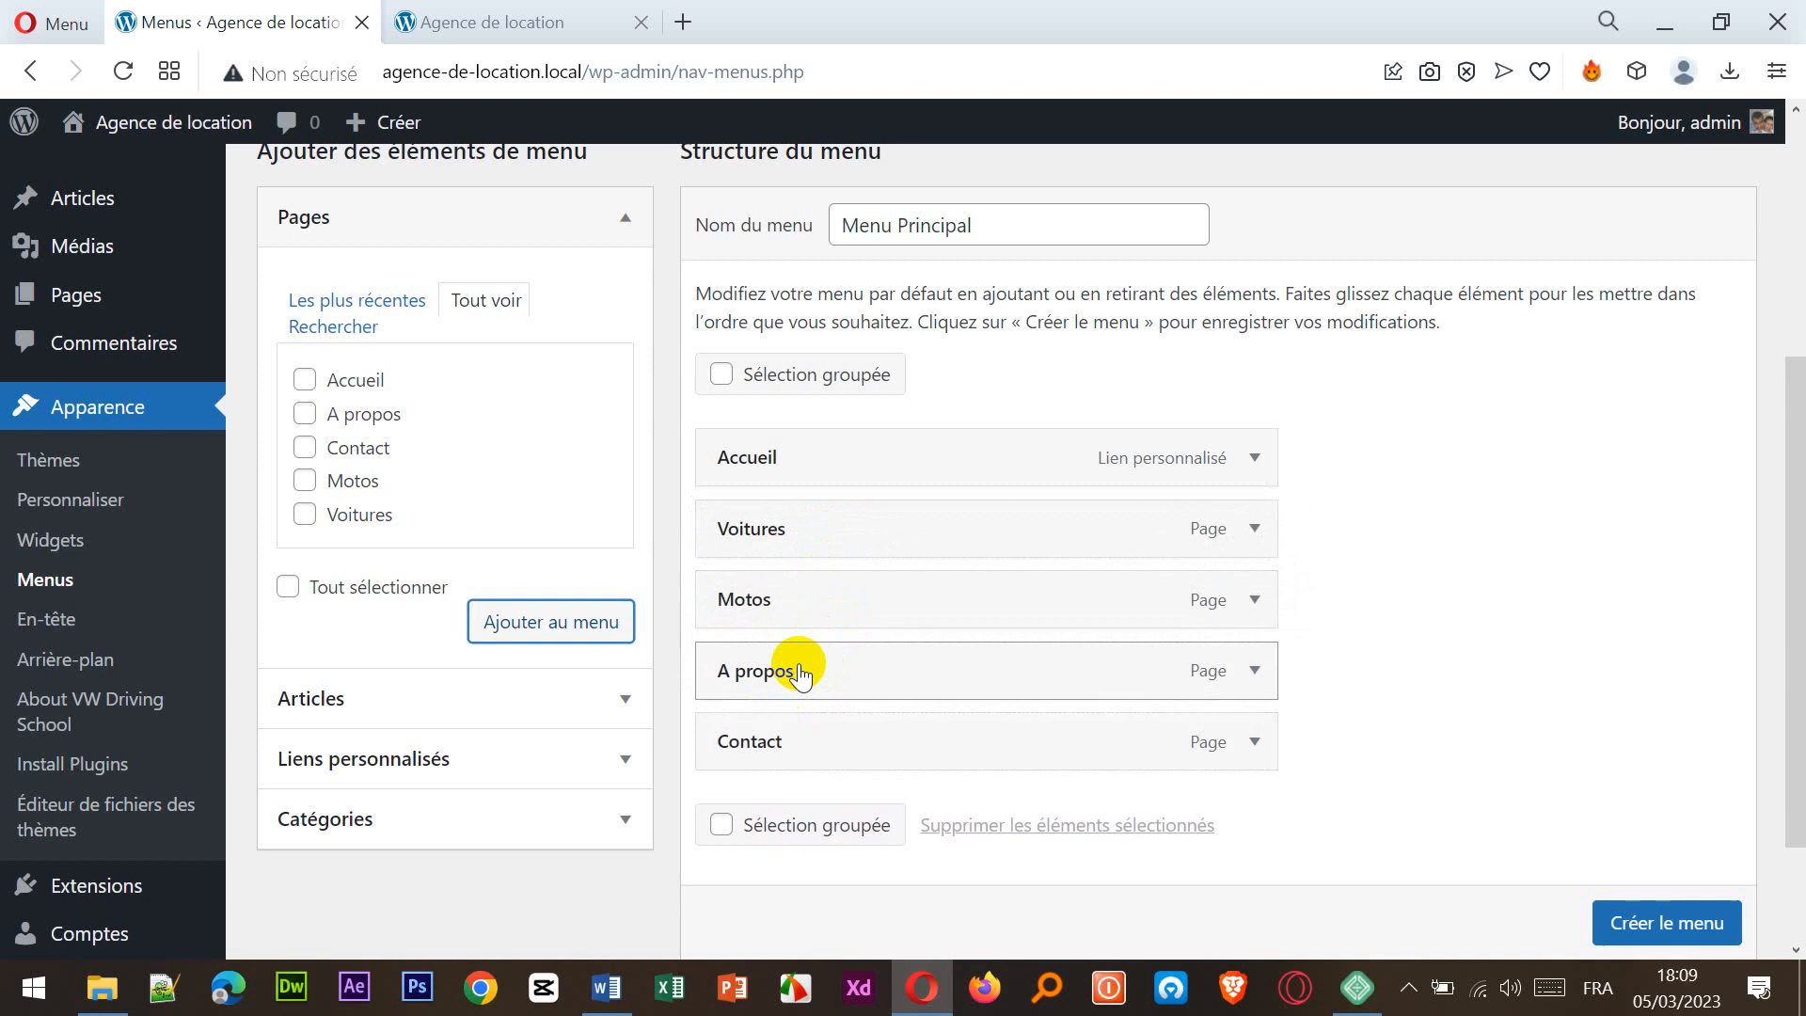
{"action": "left_click_drag", "start_coordinate": [802, 677], "coordinate": [853, 673]}
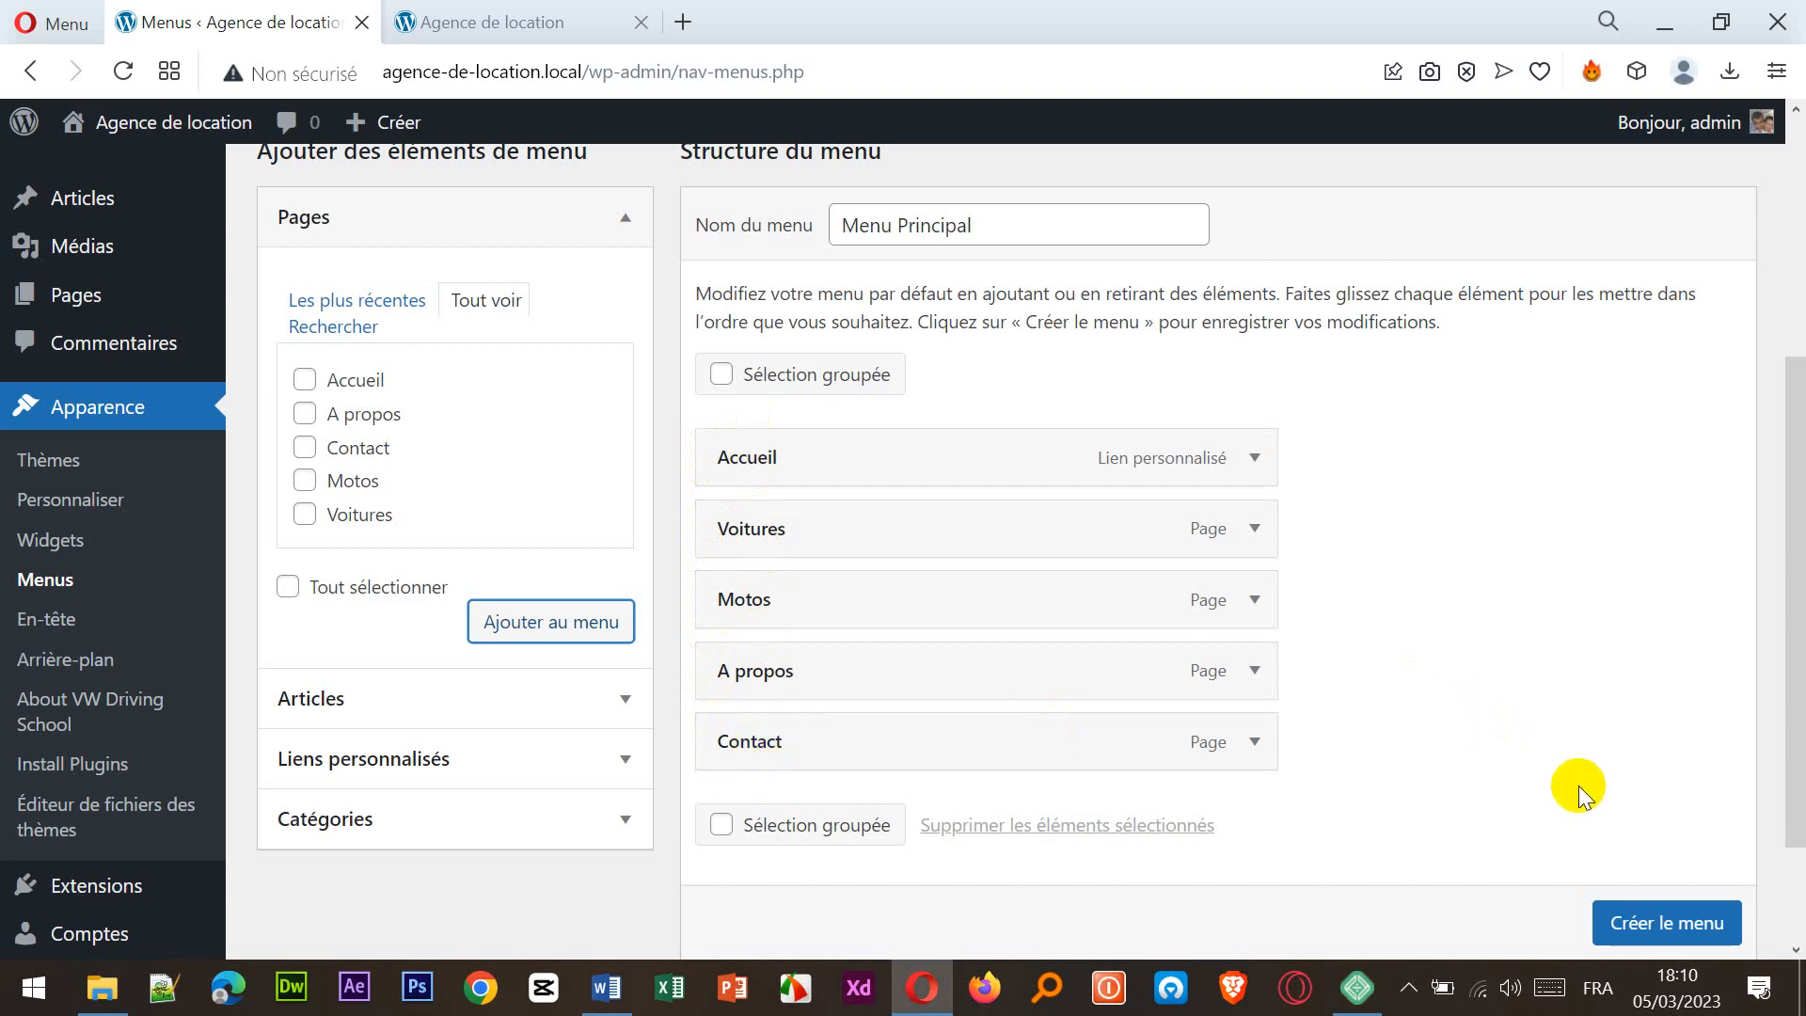
{"action": "scroll", "coordinate": [1589, 795], "scroll_direction": "down", "scroll_amount": 2}
{"action": "left_click", "coordinate": [1651, 803]}
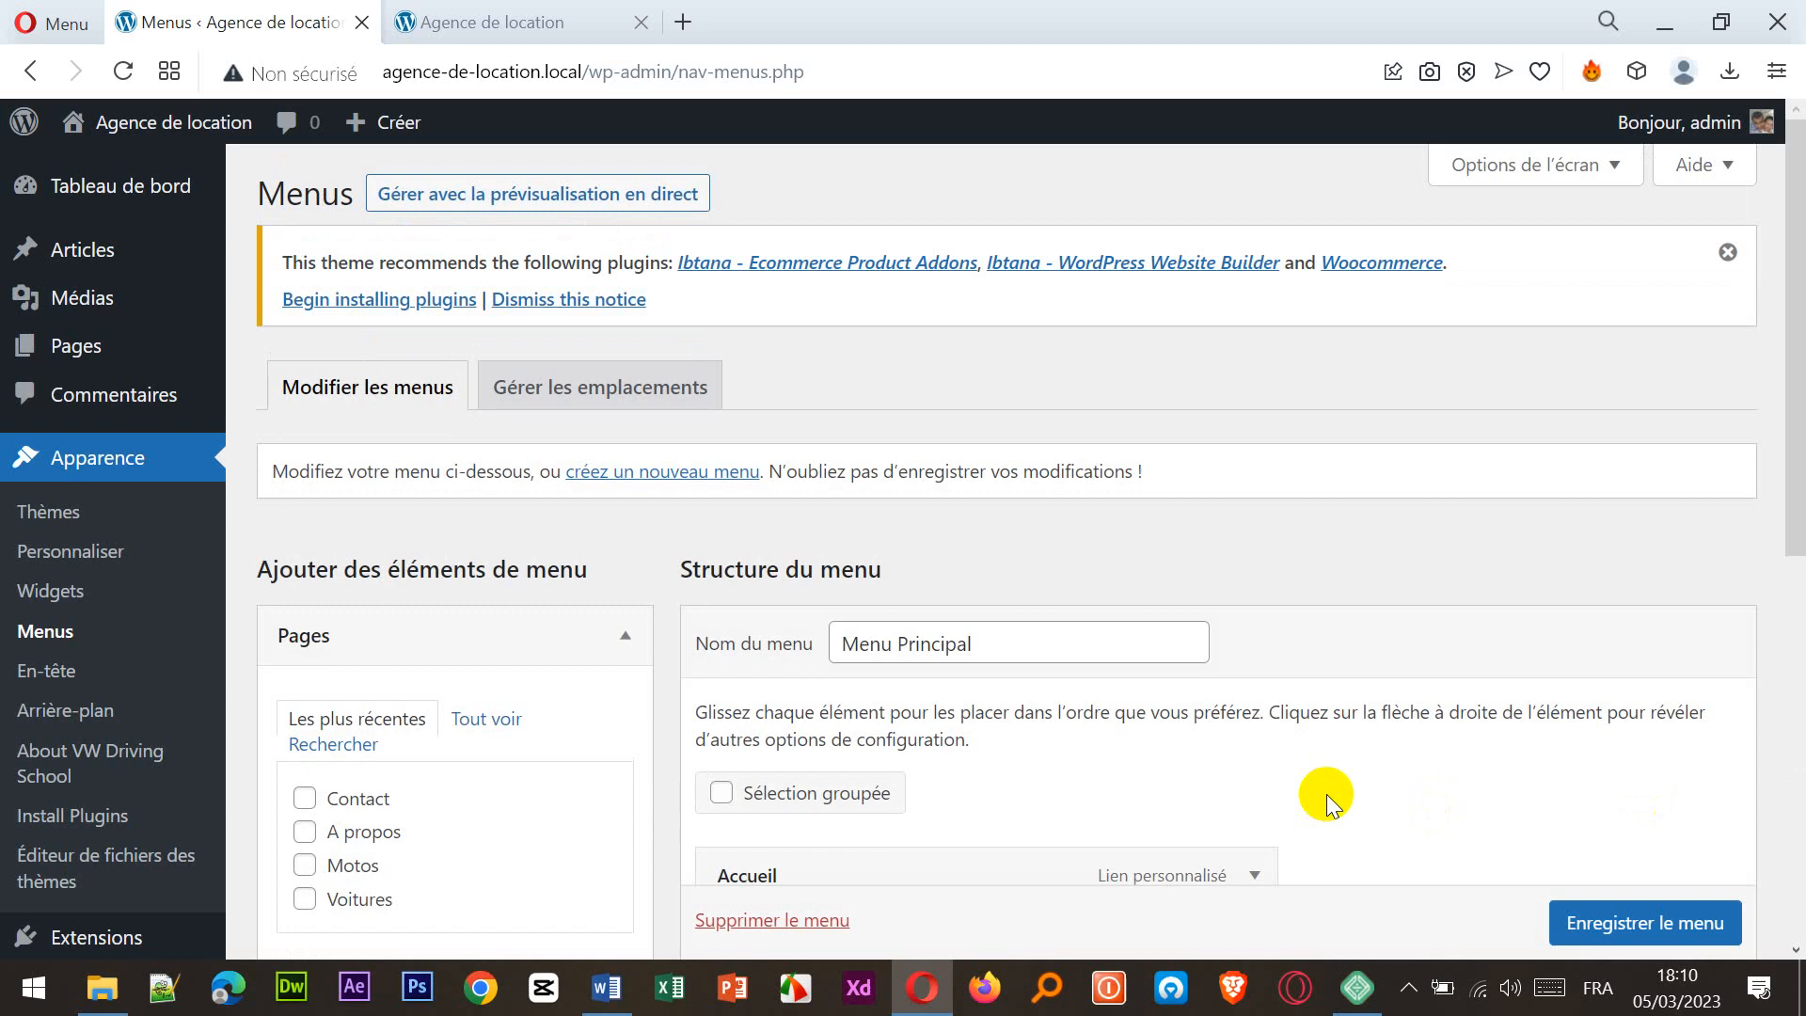
- Assign Menu Principal to the Primary Menu display location and save the menu
{"action": "scroll", "coordinate": [1326, 794], "scroll_direction": "down", "scroll_amount": 7}
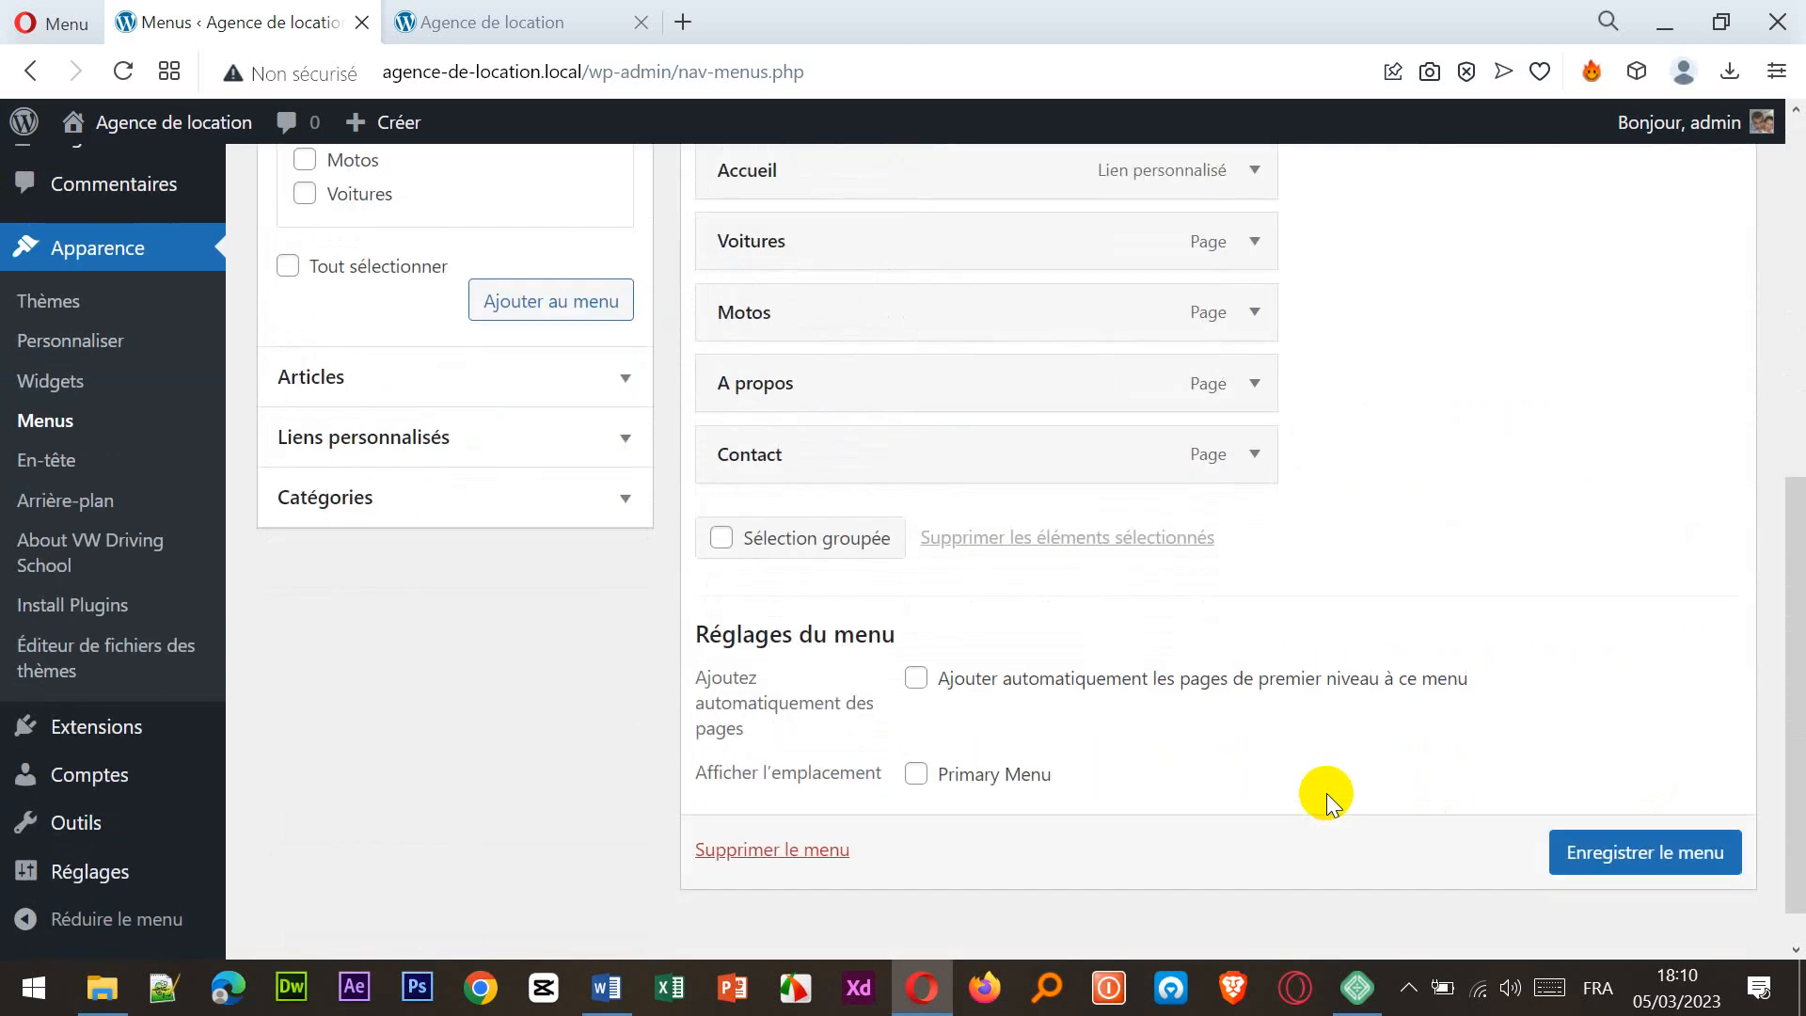
{"action": "left_click", "coordinate": [517, 19]}
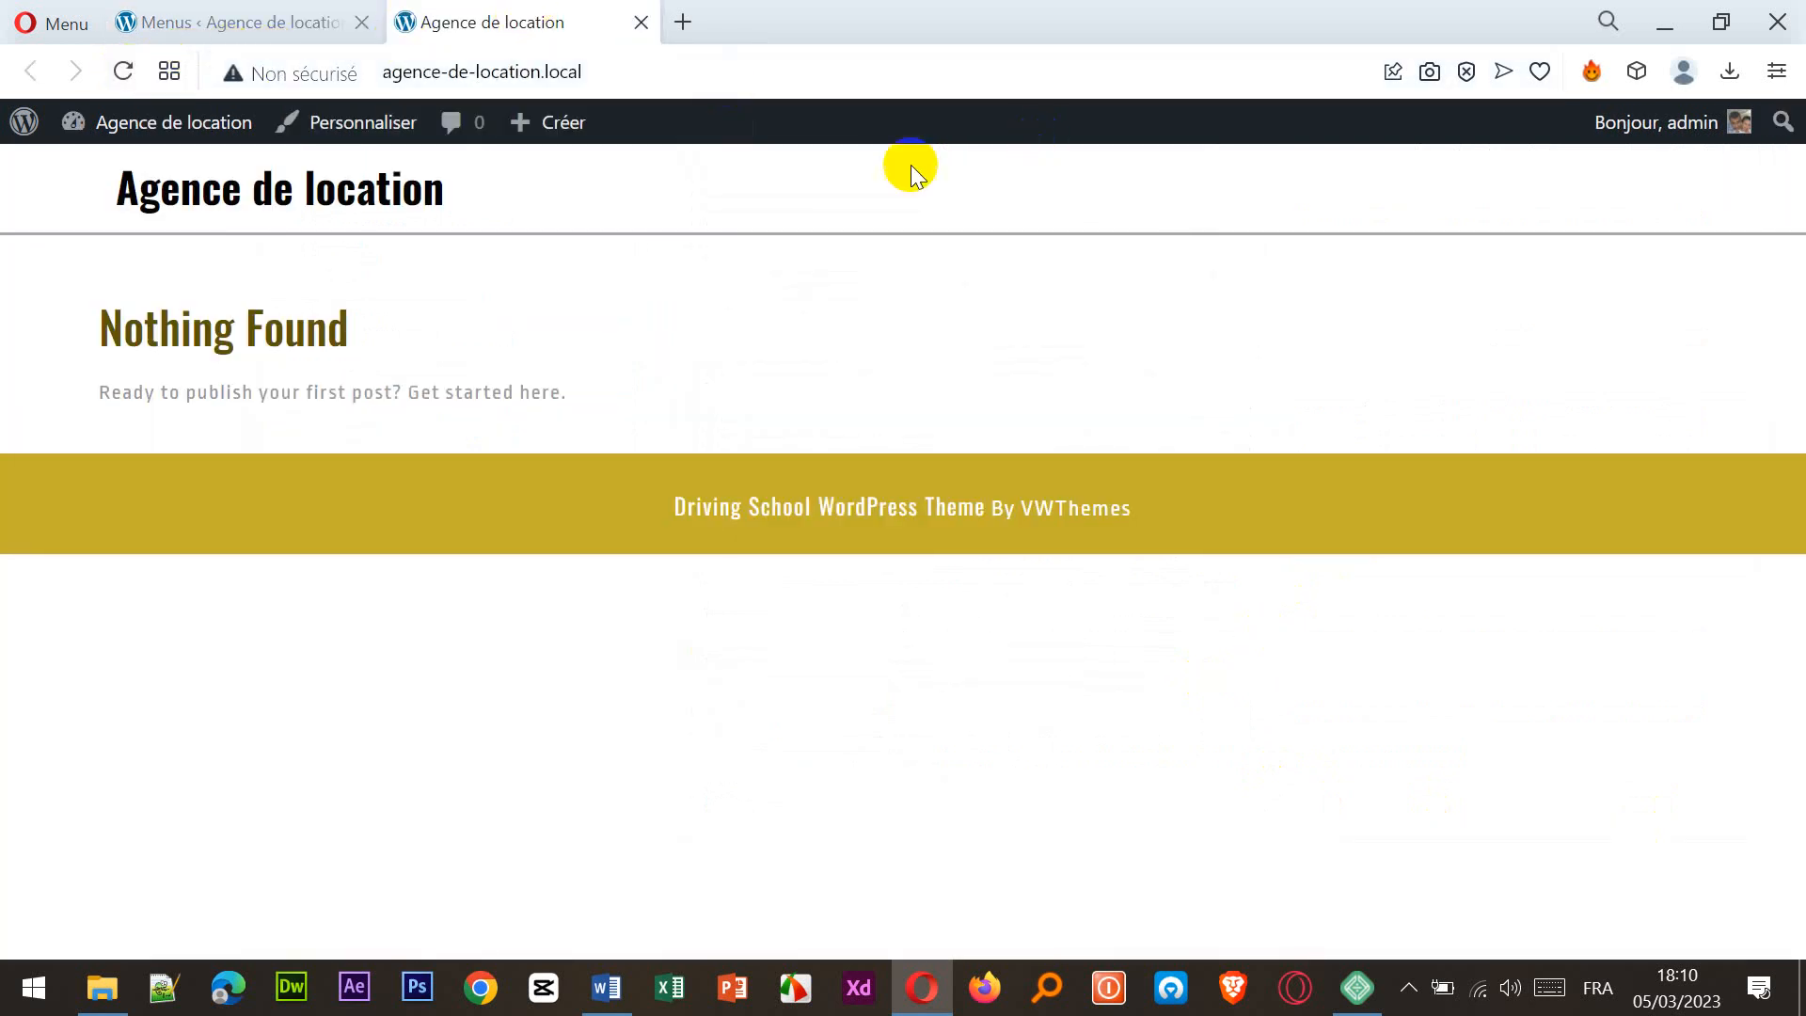
{"action": "left_click", "coordinate": [273, 13]}
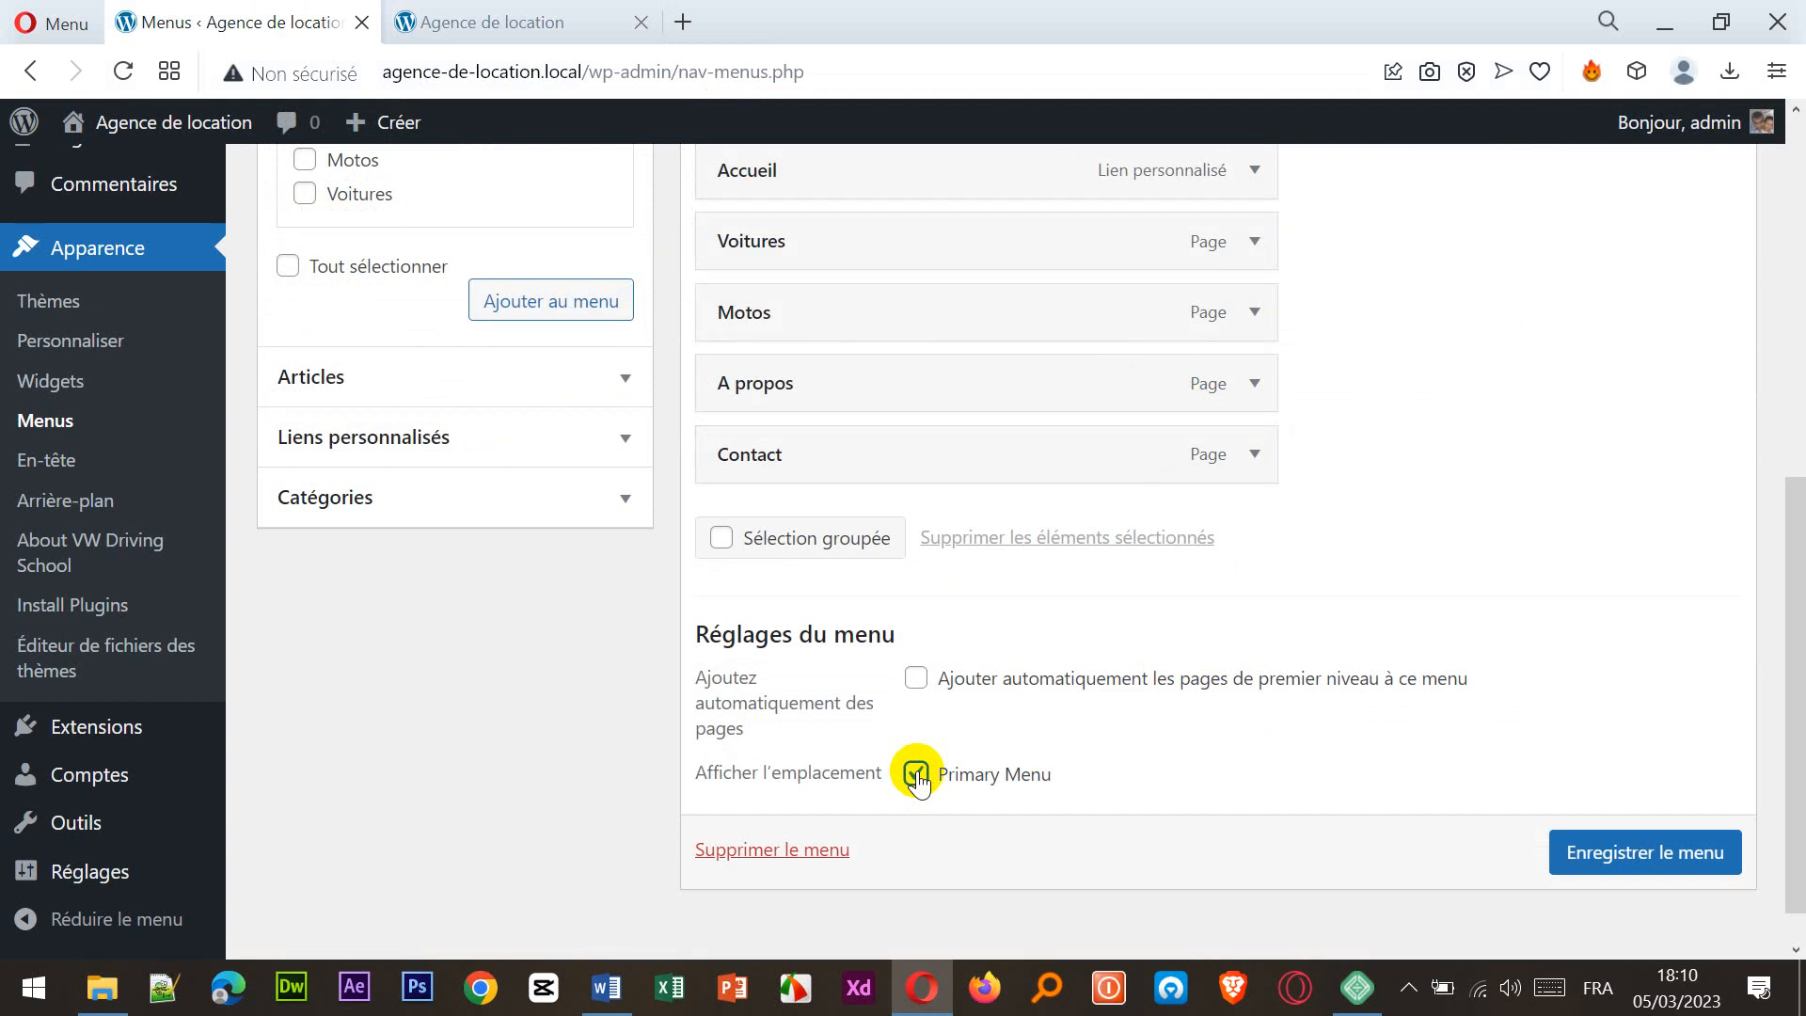
{"action": "left_click", "coordinate": [1602, 858]}
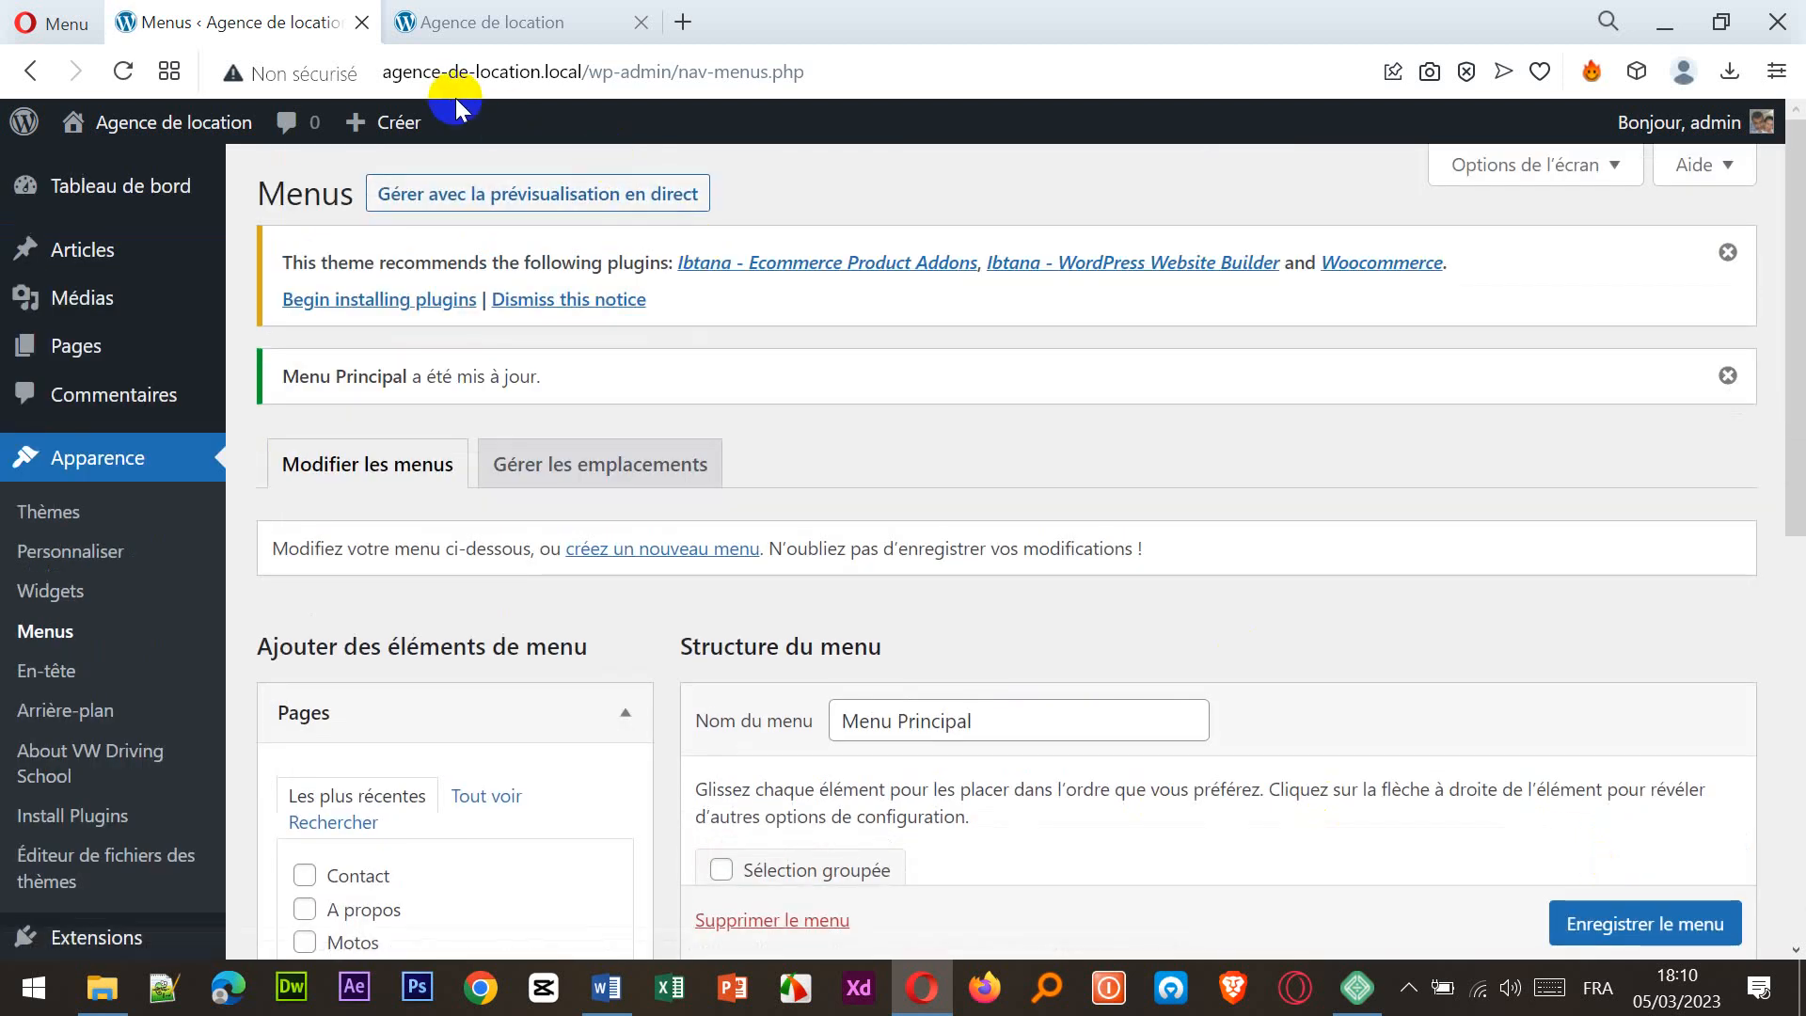
- Reload the public site and compare its navigation bar with the item order and location settings of Menu Principal
{"action": "left_click", "coordinate": [474, 28]}
{"action": "left_click", "coordinate": [123, 71]}
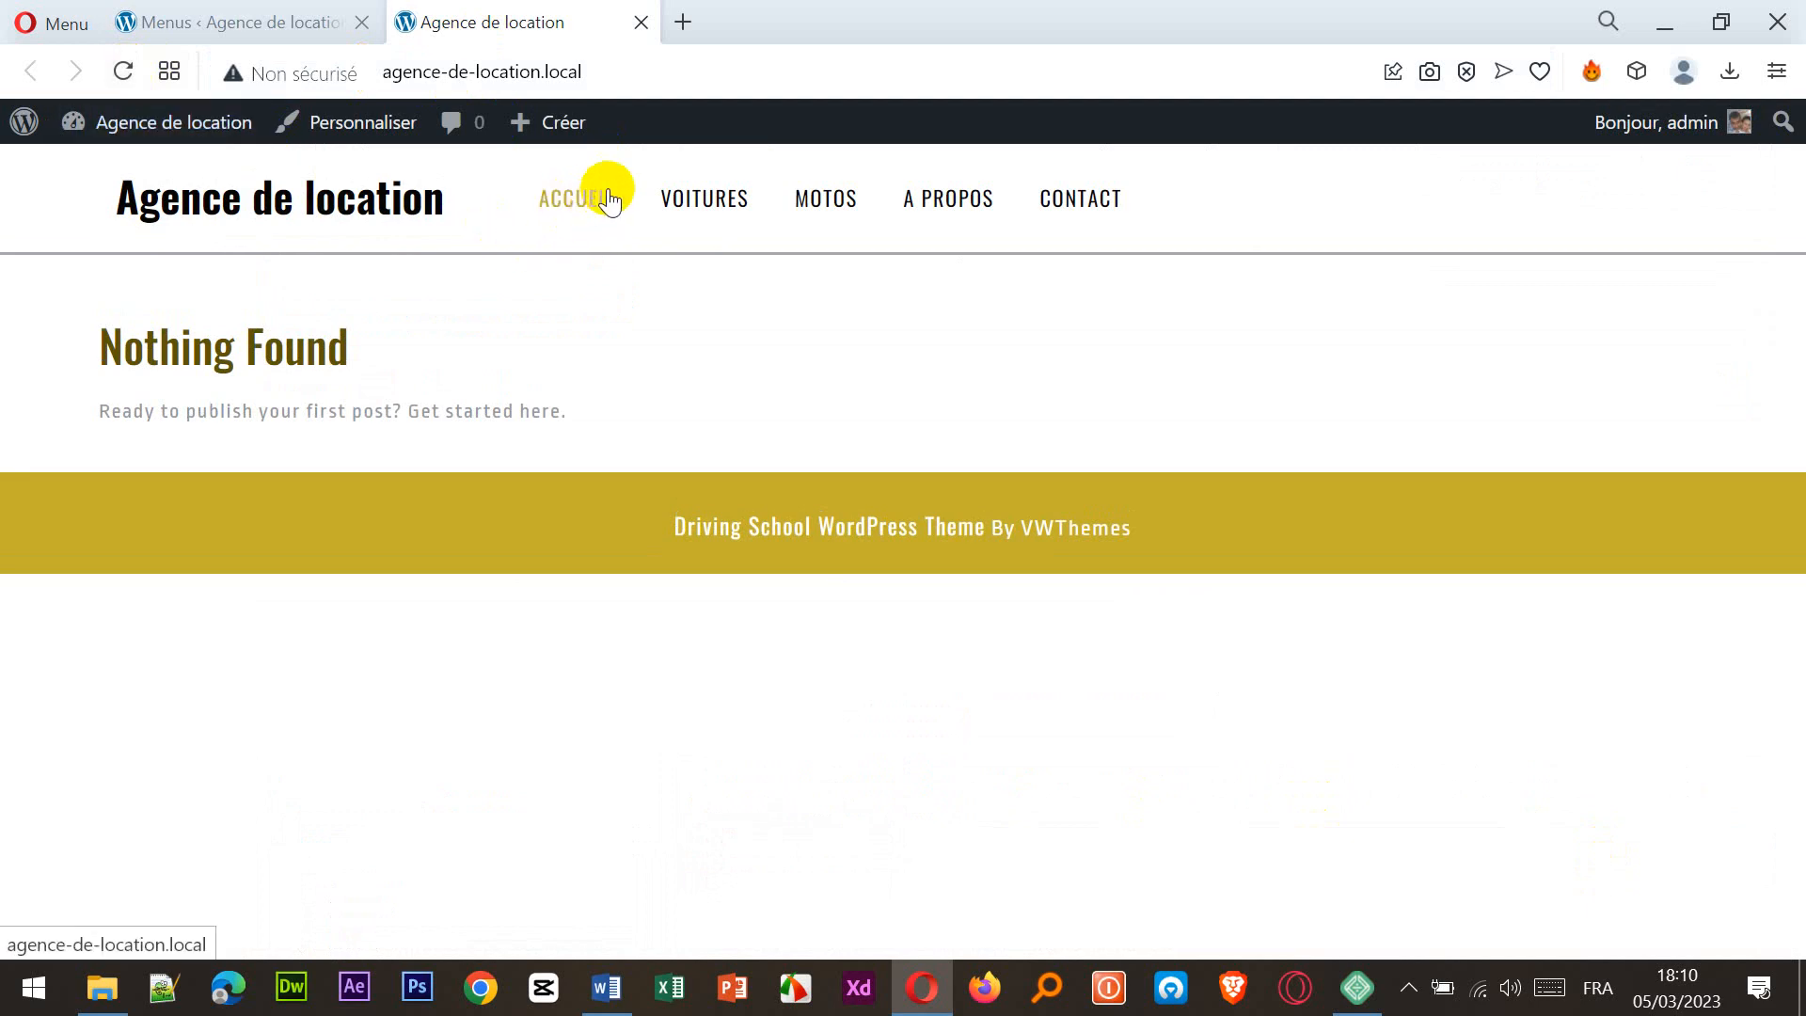
{"action": "left_click", "coordinate": [235, 28]}
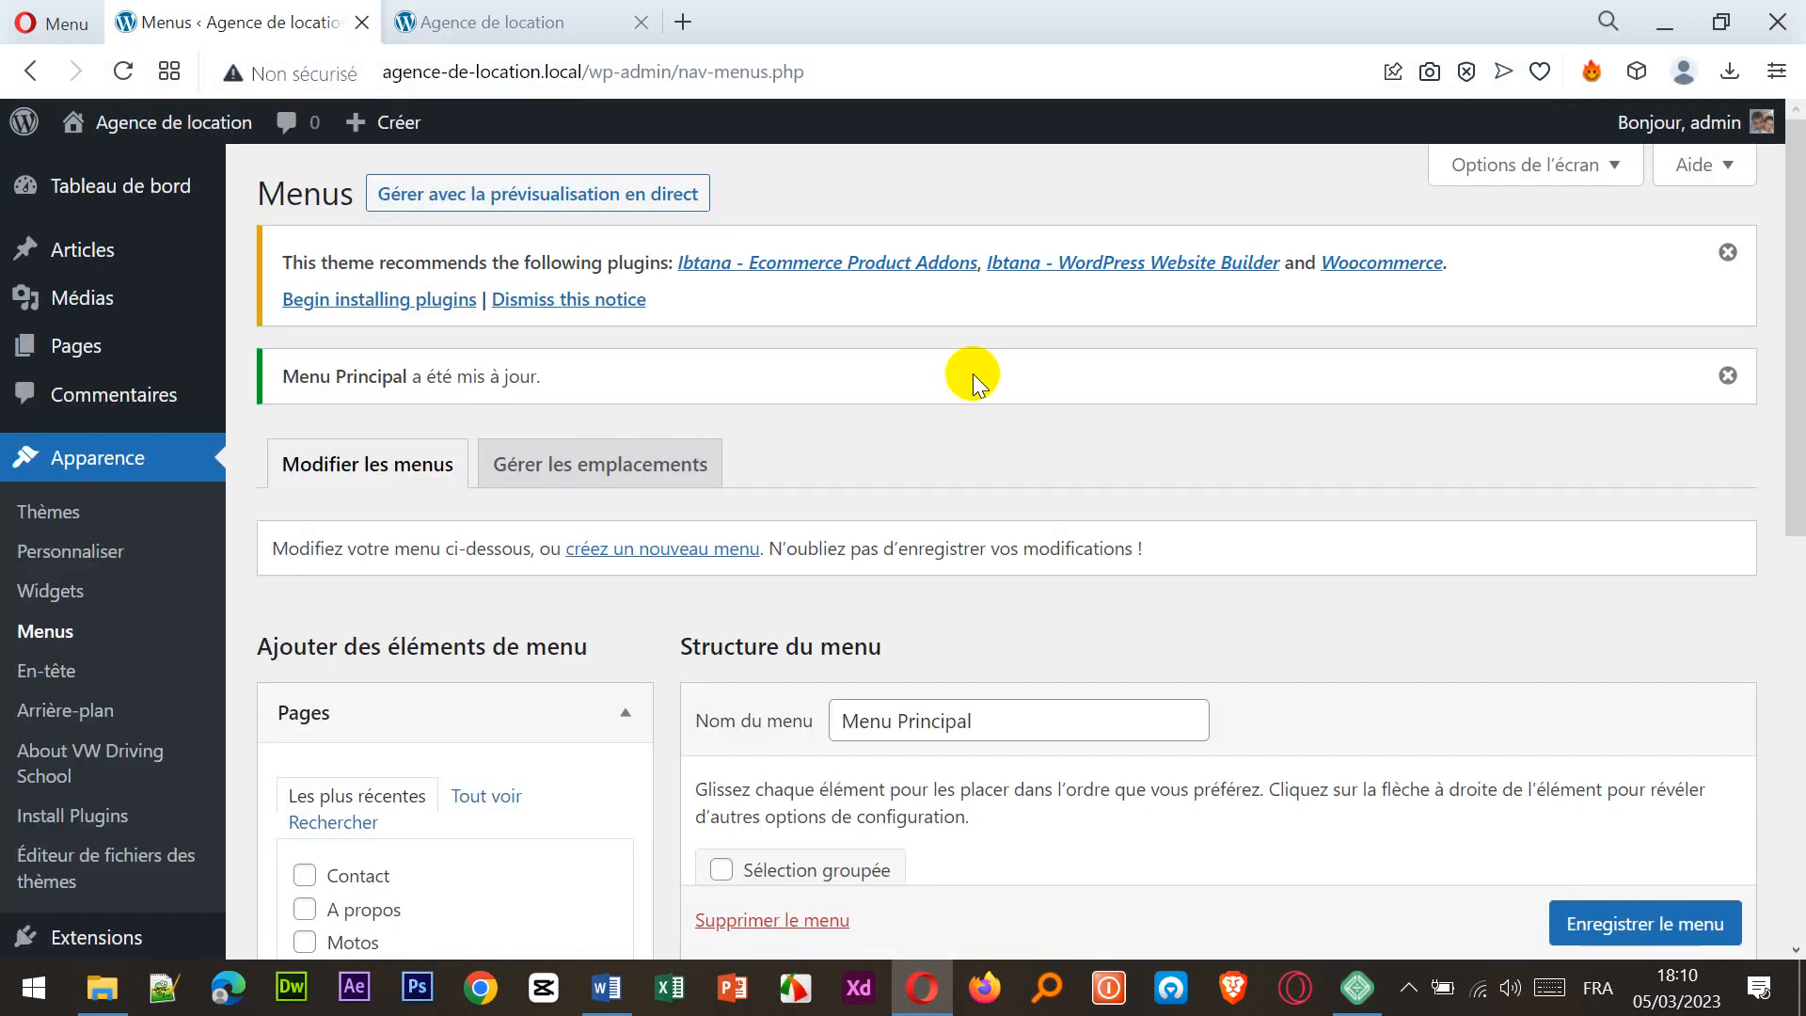
{"action": "scroll", "coordinate": [997, 615], "scroll_direction": "down", "scroll_amount": 8}
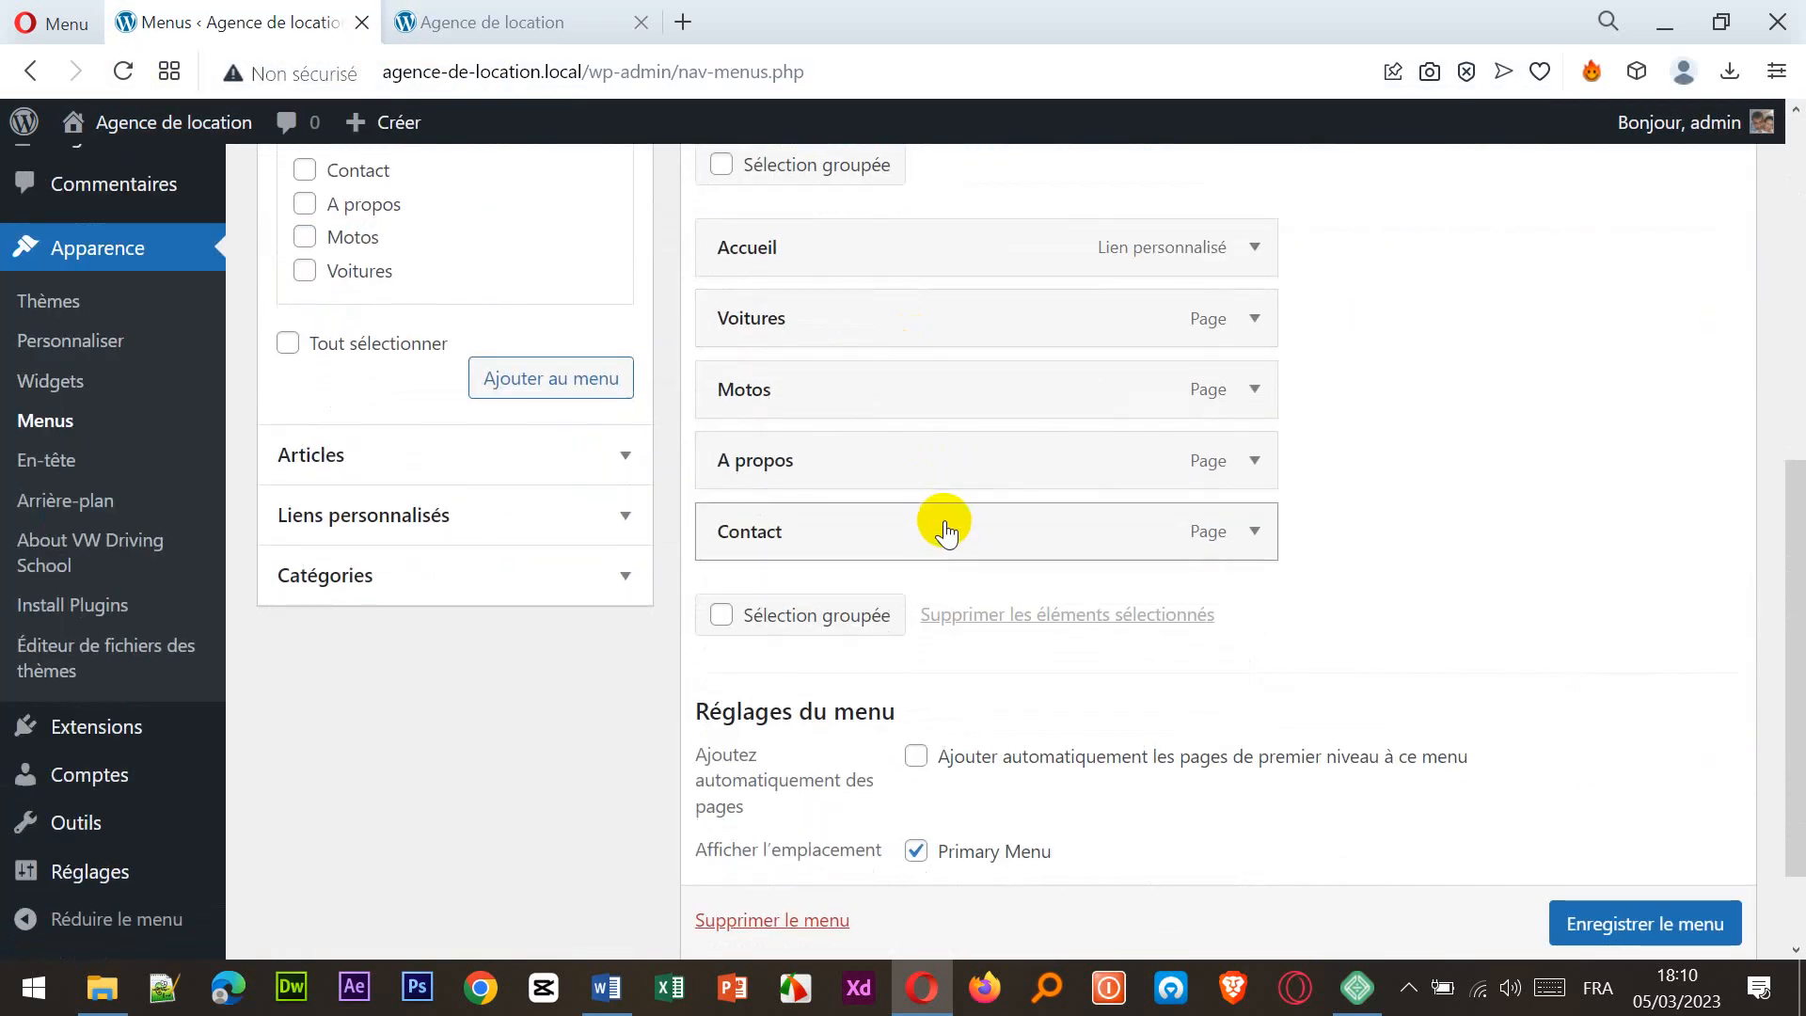
{"action": "scroll", "coordinate": [966, 585], "scroll_direction": "up", "scroll_amount": 1}
{"action": "scroll", "coordinate": [988, 826], "scroll_direction": "down", "scroll_amount": 2}
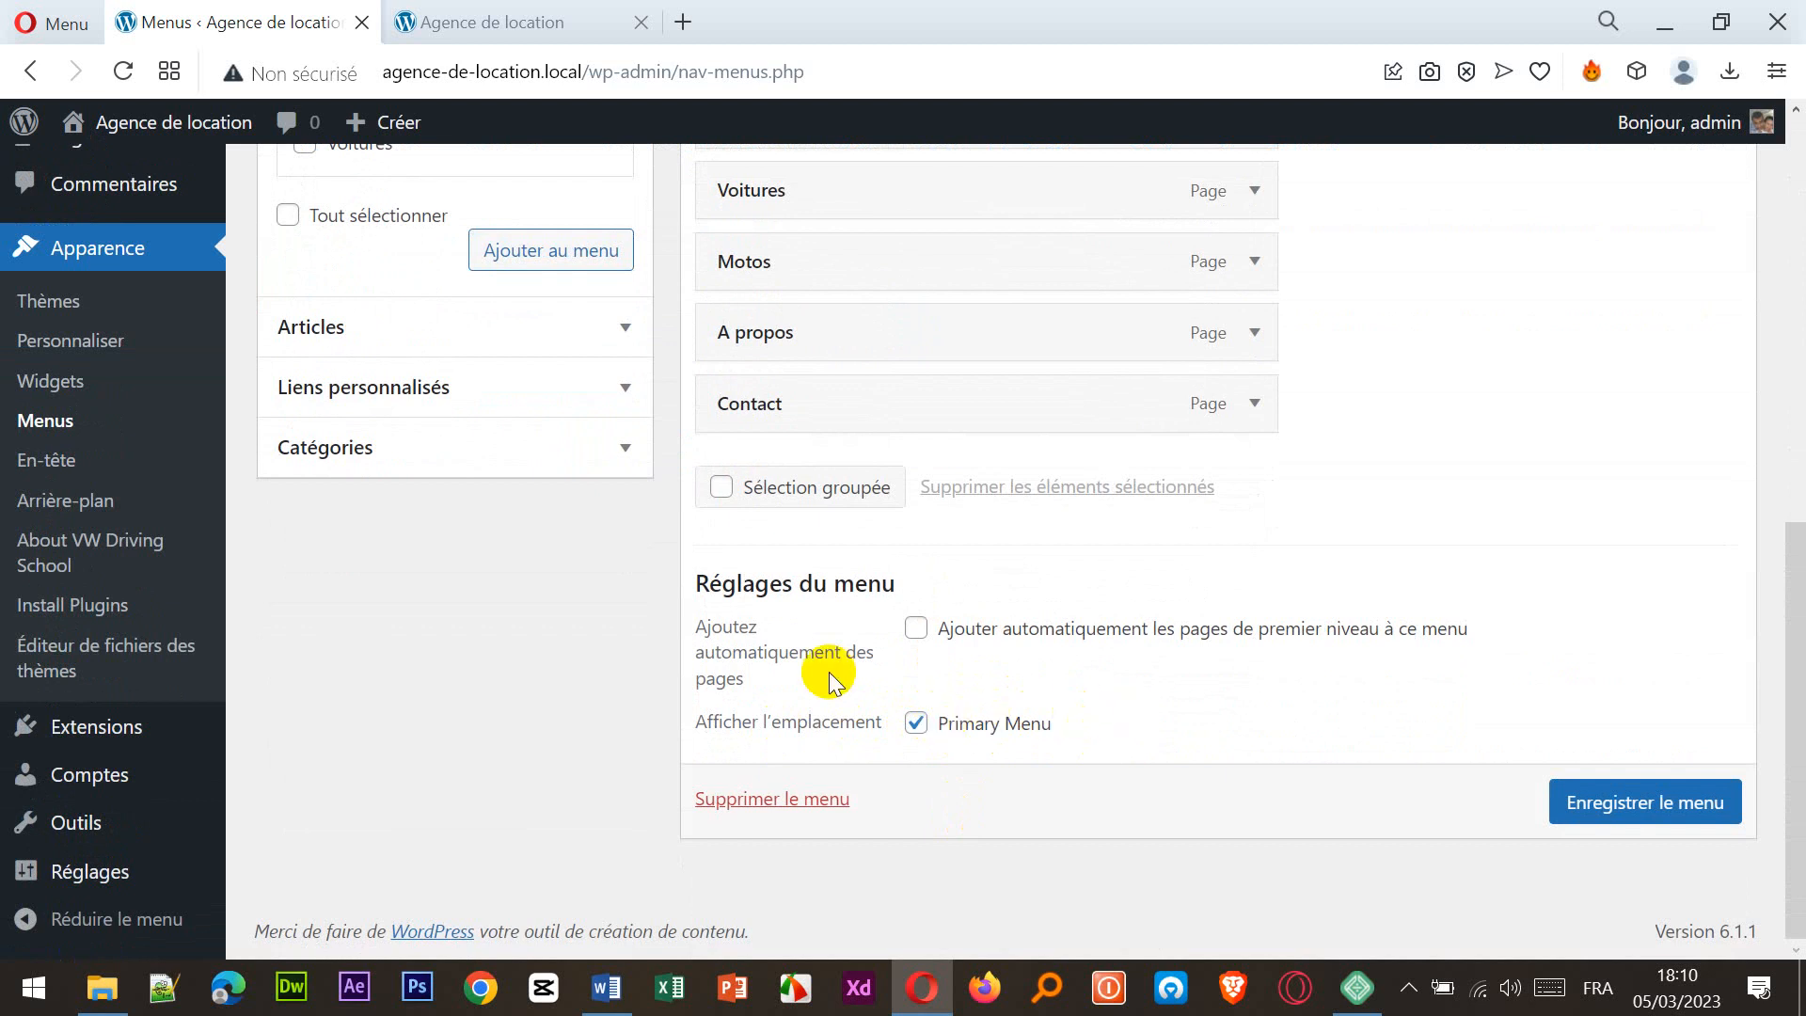
- Check the public site's navigation by visiting Accueil, Voitures, Motos, A propos and Contact, and return to Accueil
{"action": "left_click", "coordinate": [576, 28]}
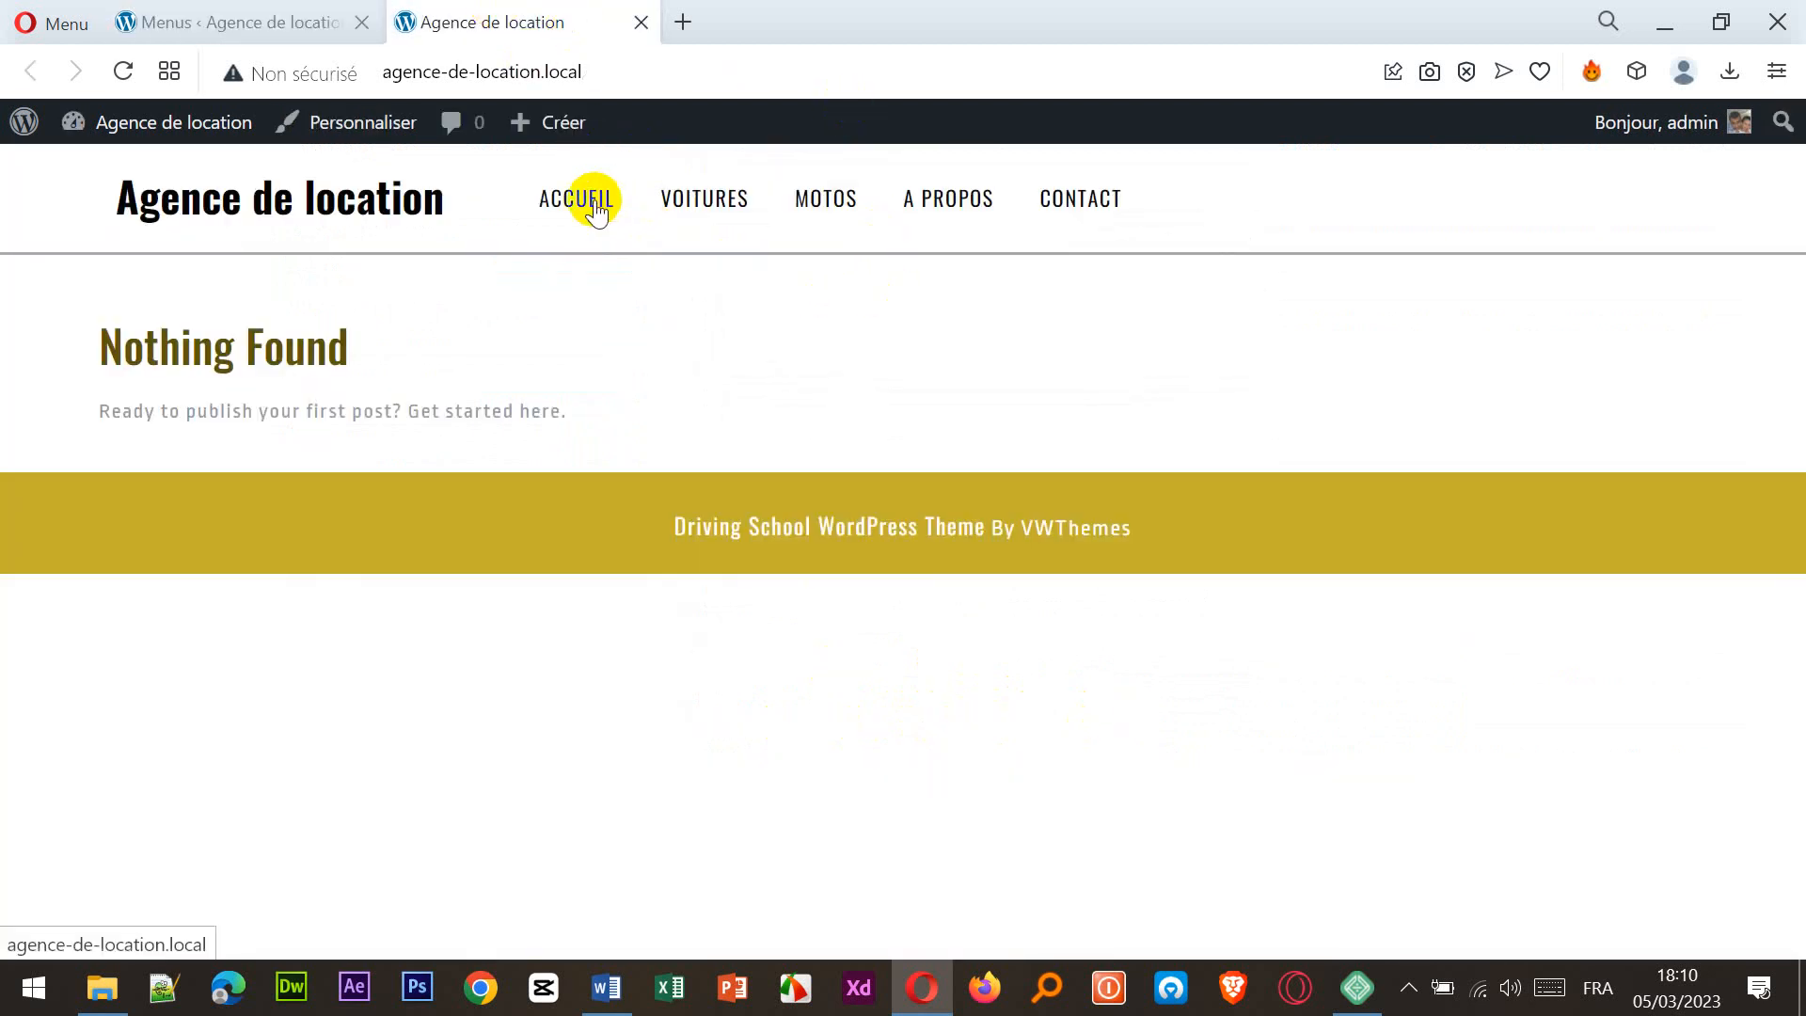
{"action": "left_click", "coordinate": [562, 205]}
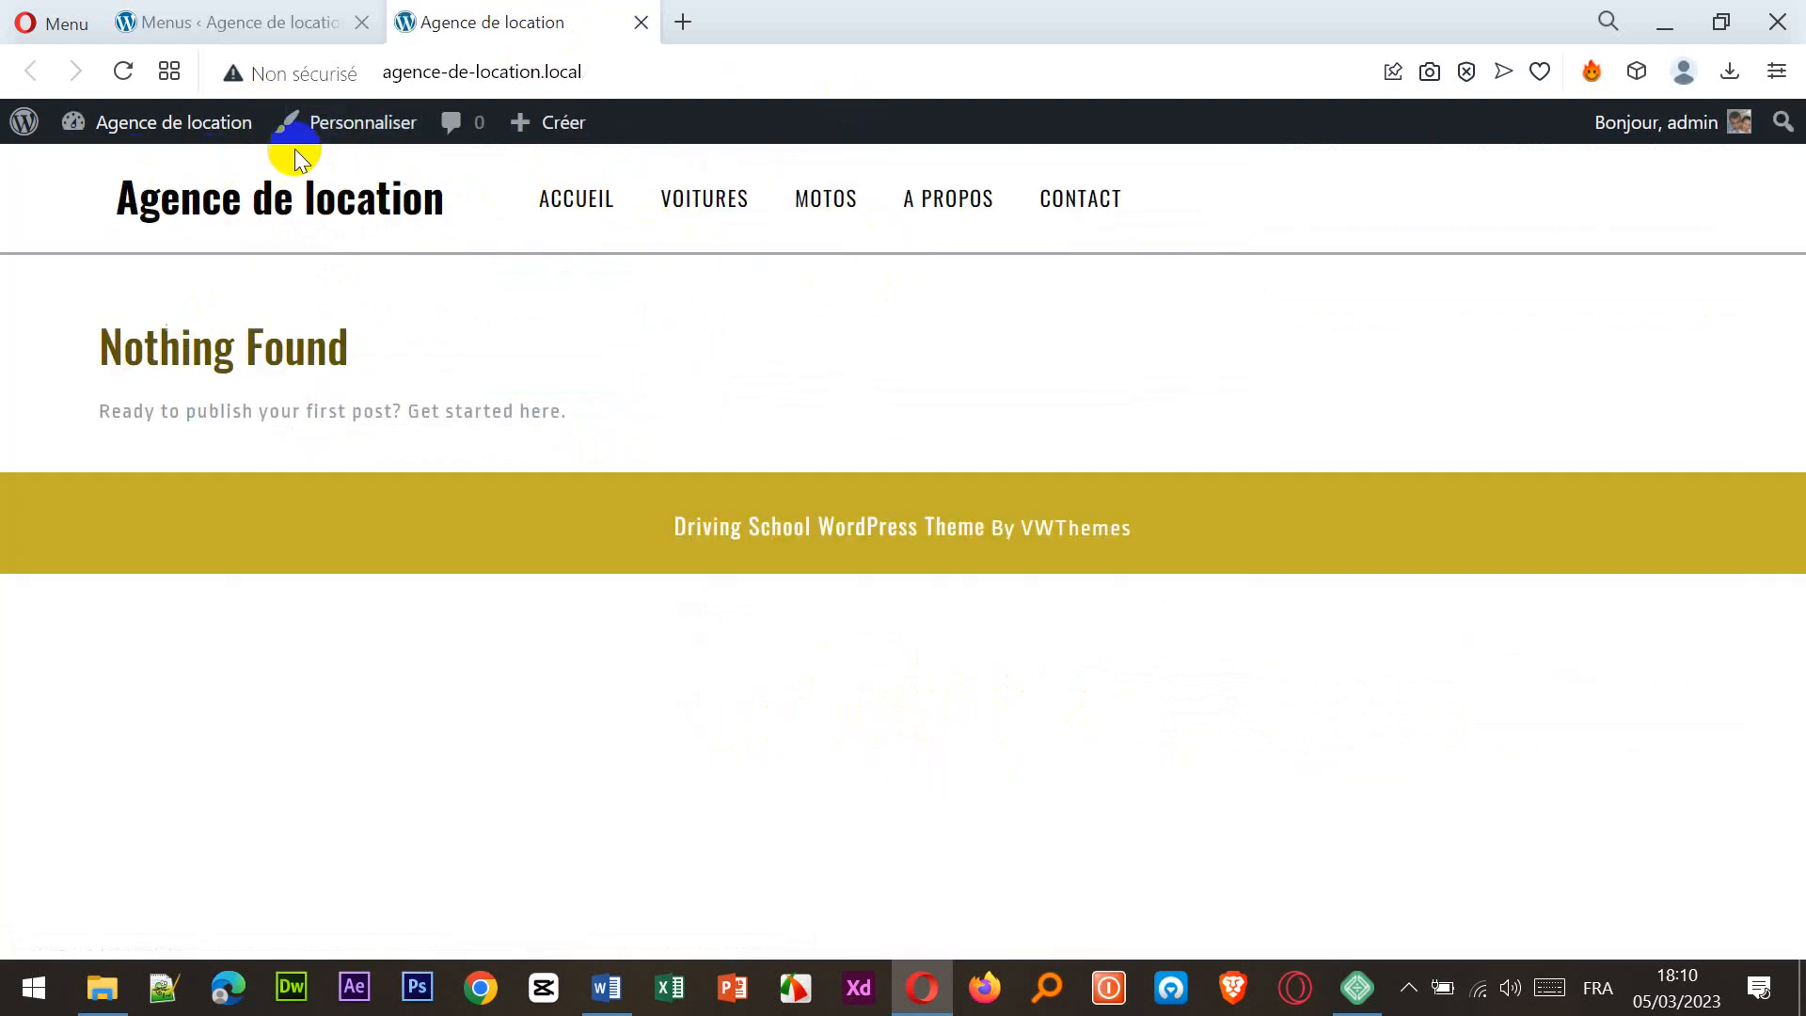
{"action": "left_click", "coordinate": [720, 204]}
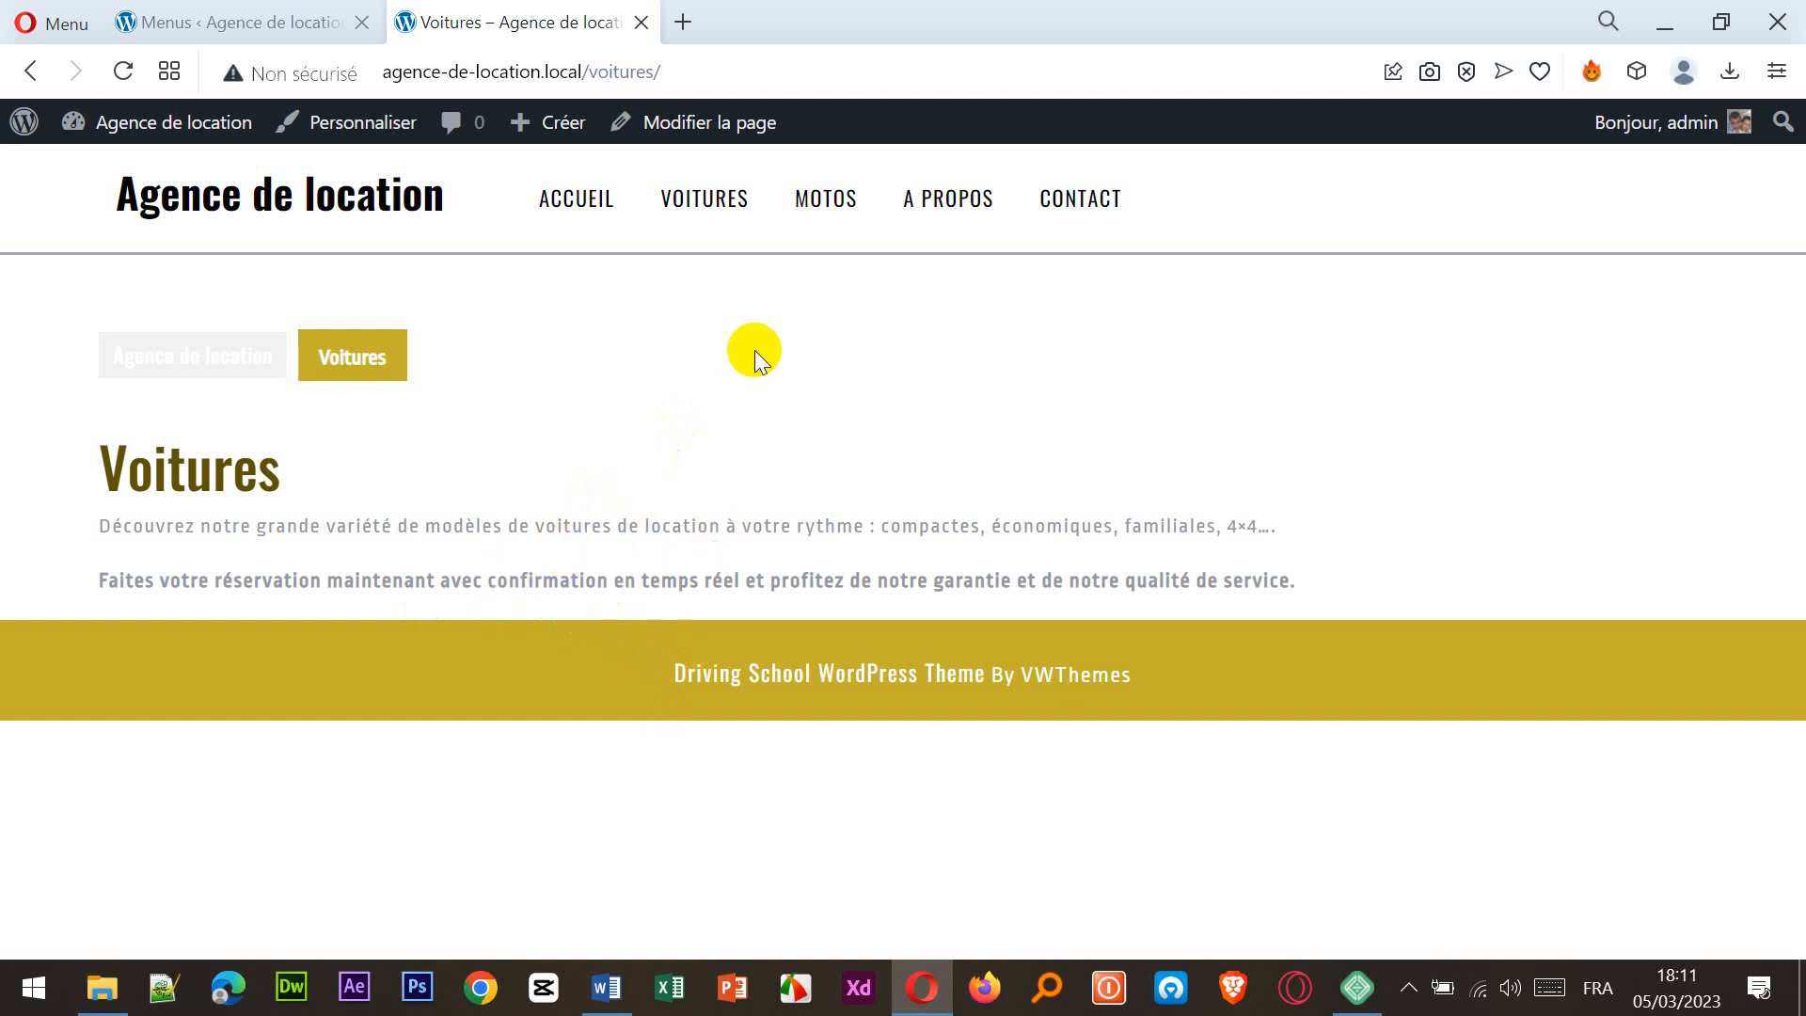
{"action": "left_click", "coordinate": [827, 219]}
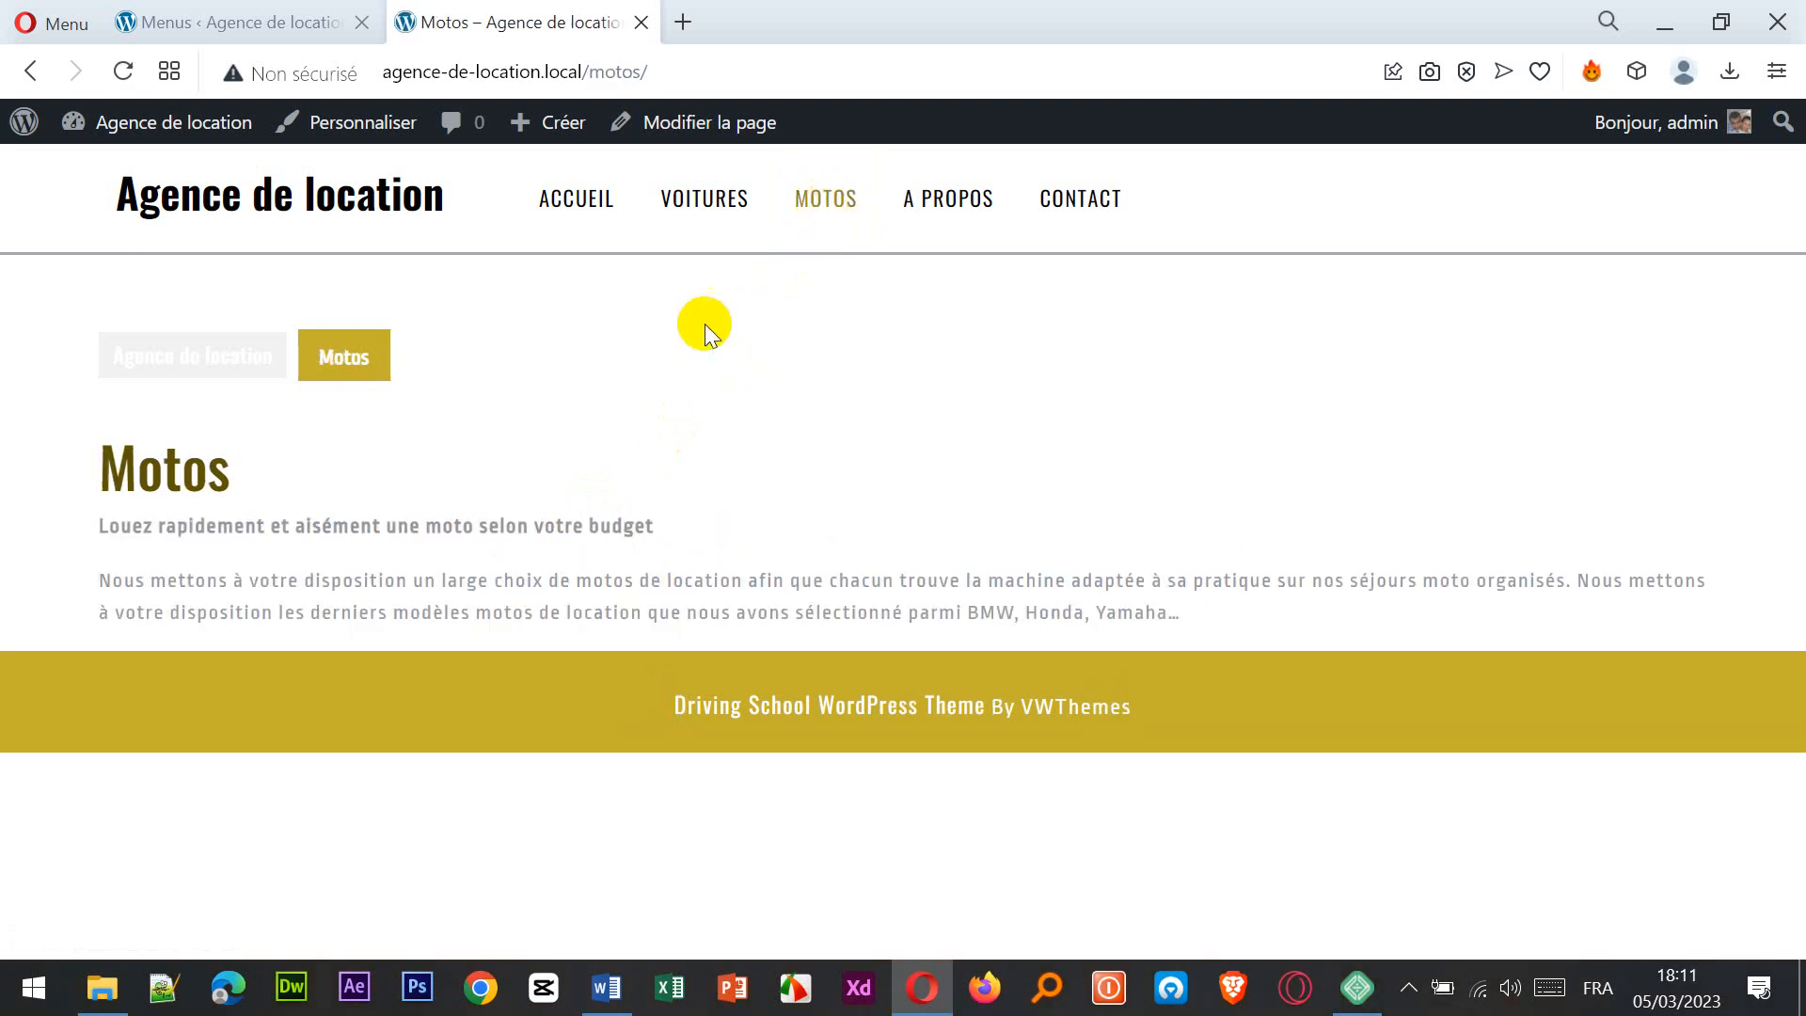
{"action": "left_click", "coordinate": [955, 200]}
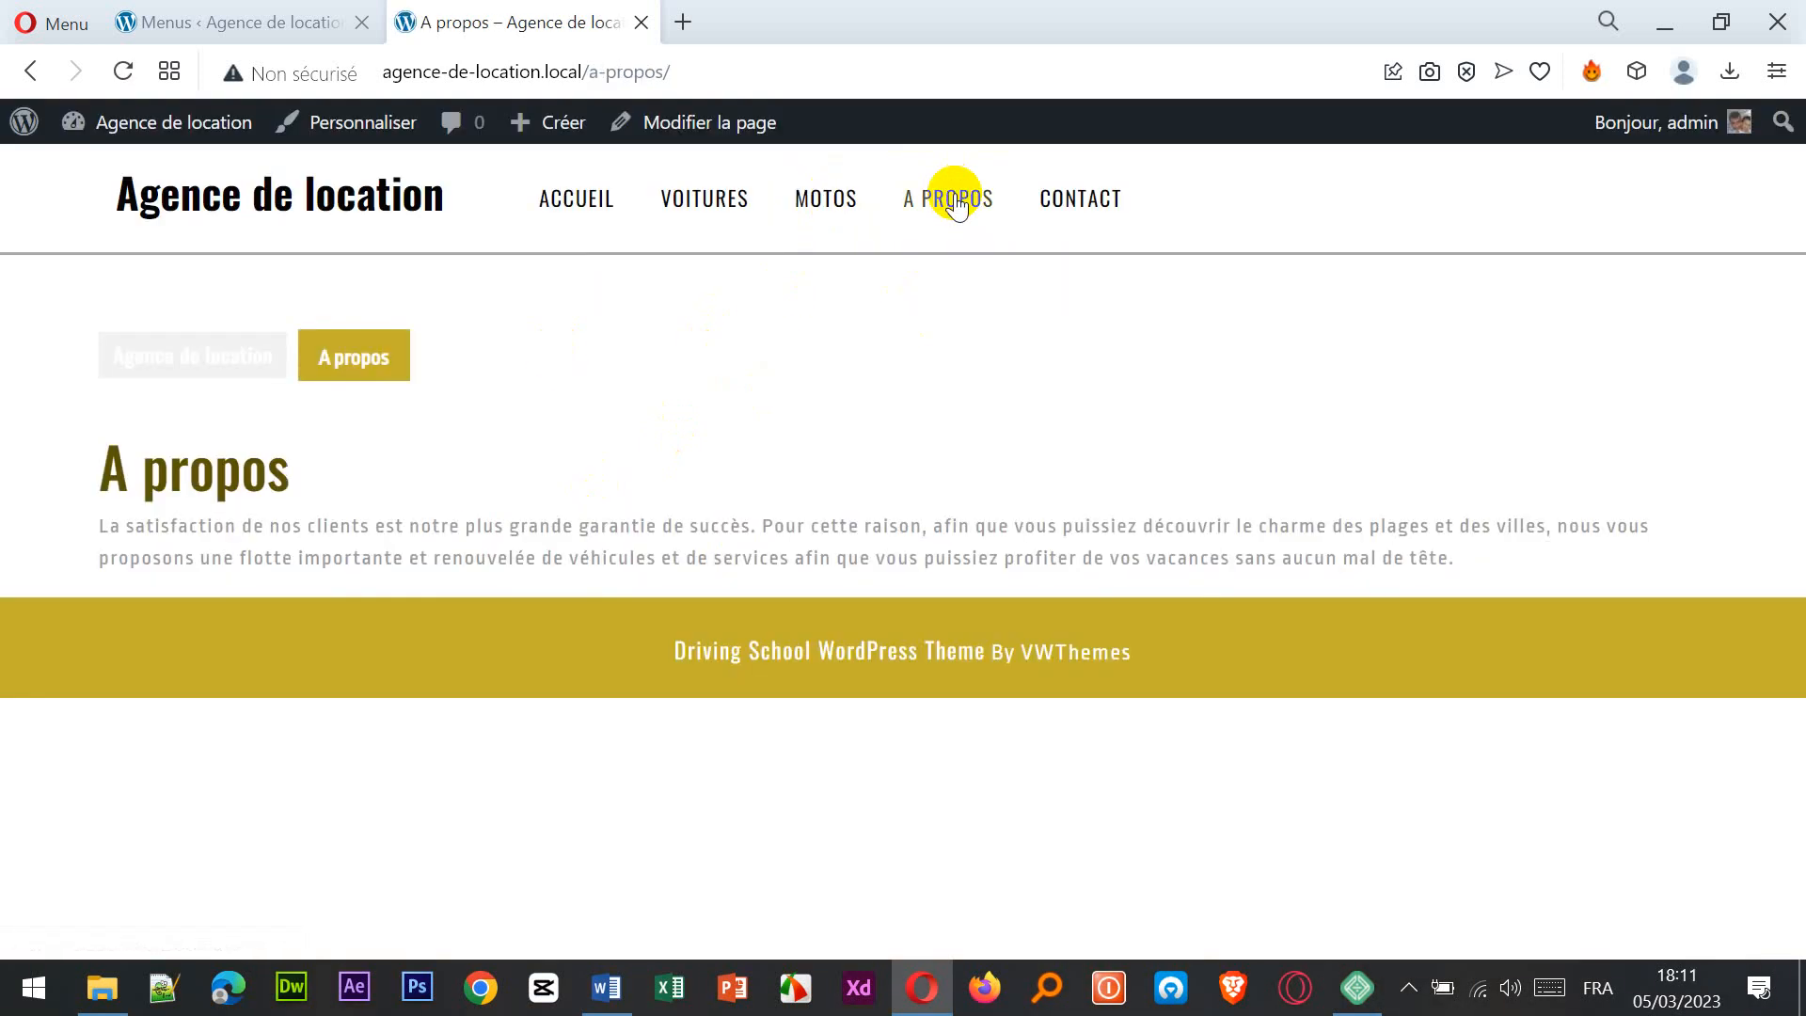
{"action": "left_click", "coordinate": [1077, 197]}
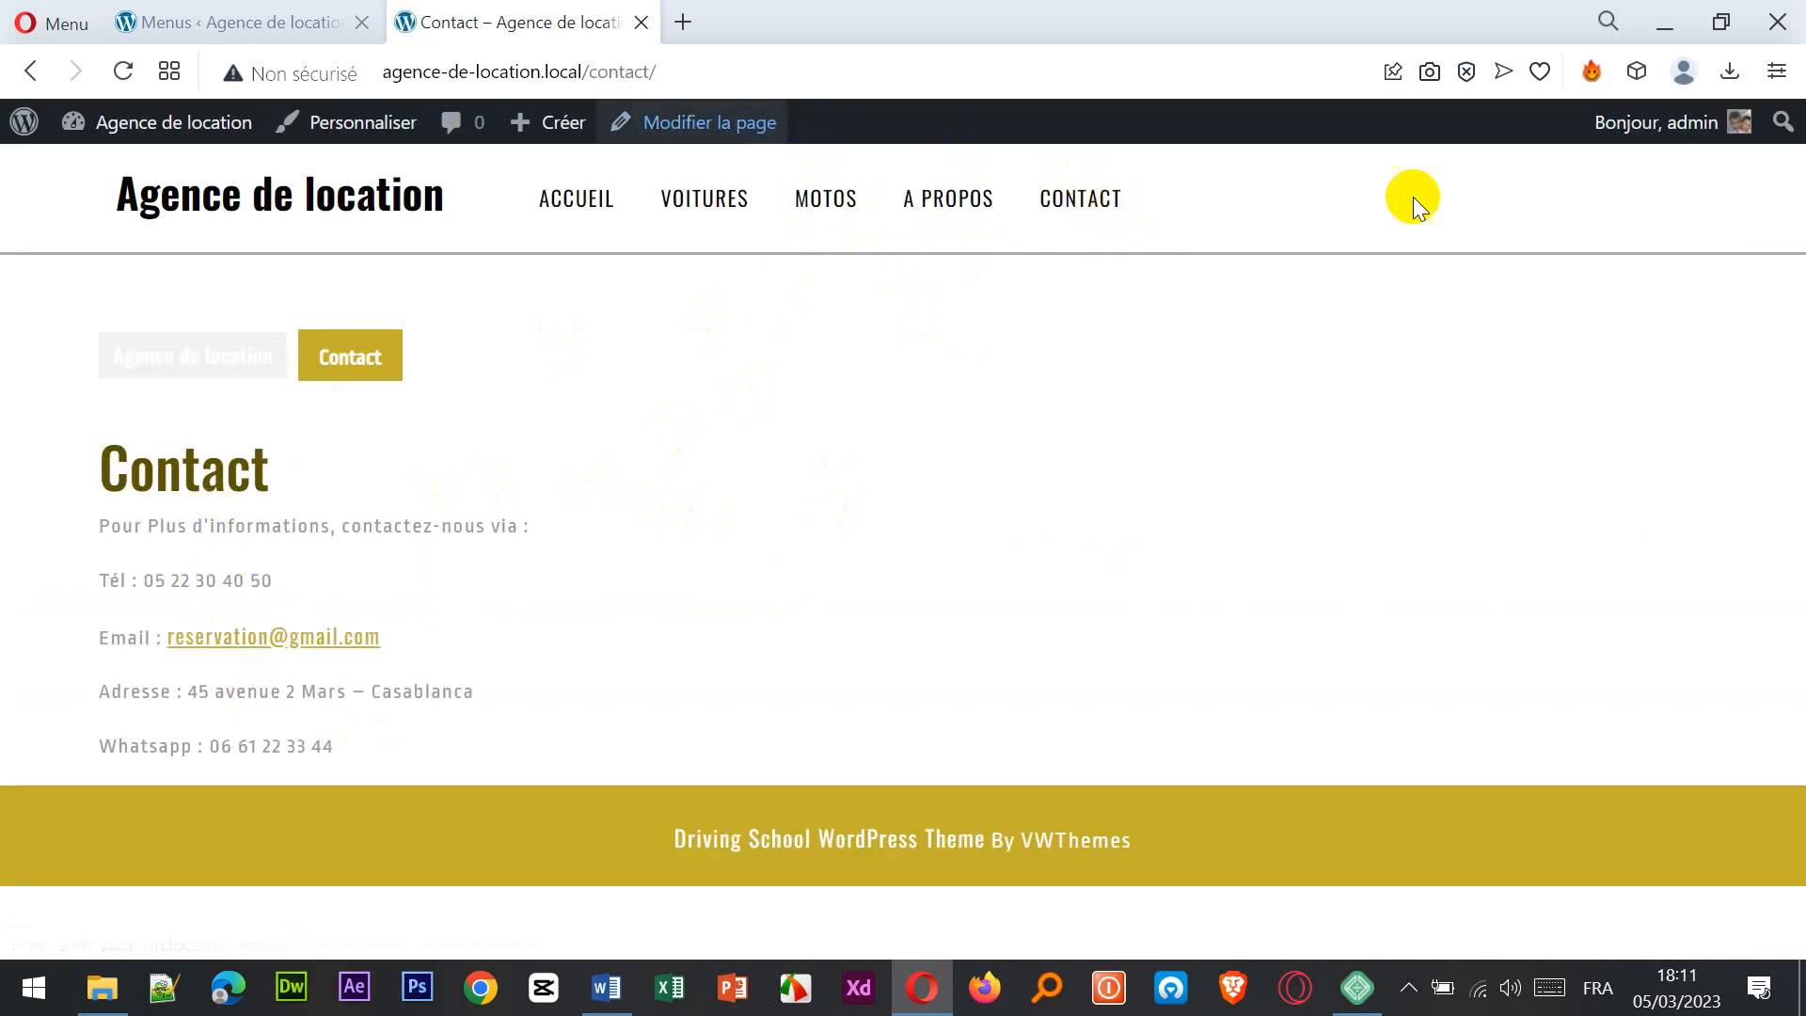
{"action": "left_click", "coordinate": [561, 196]}
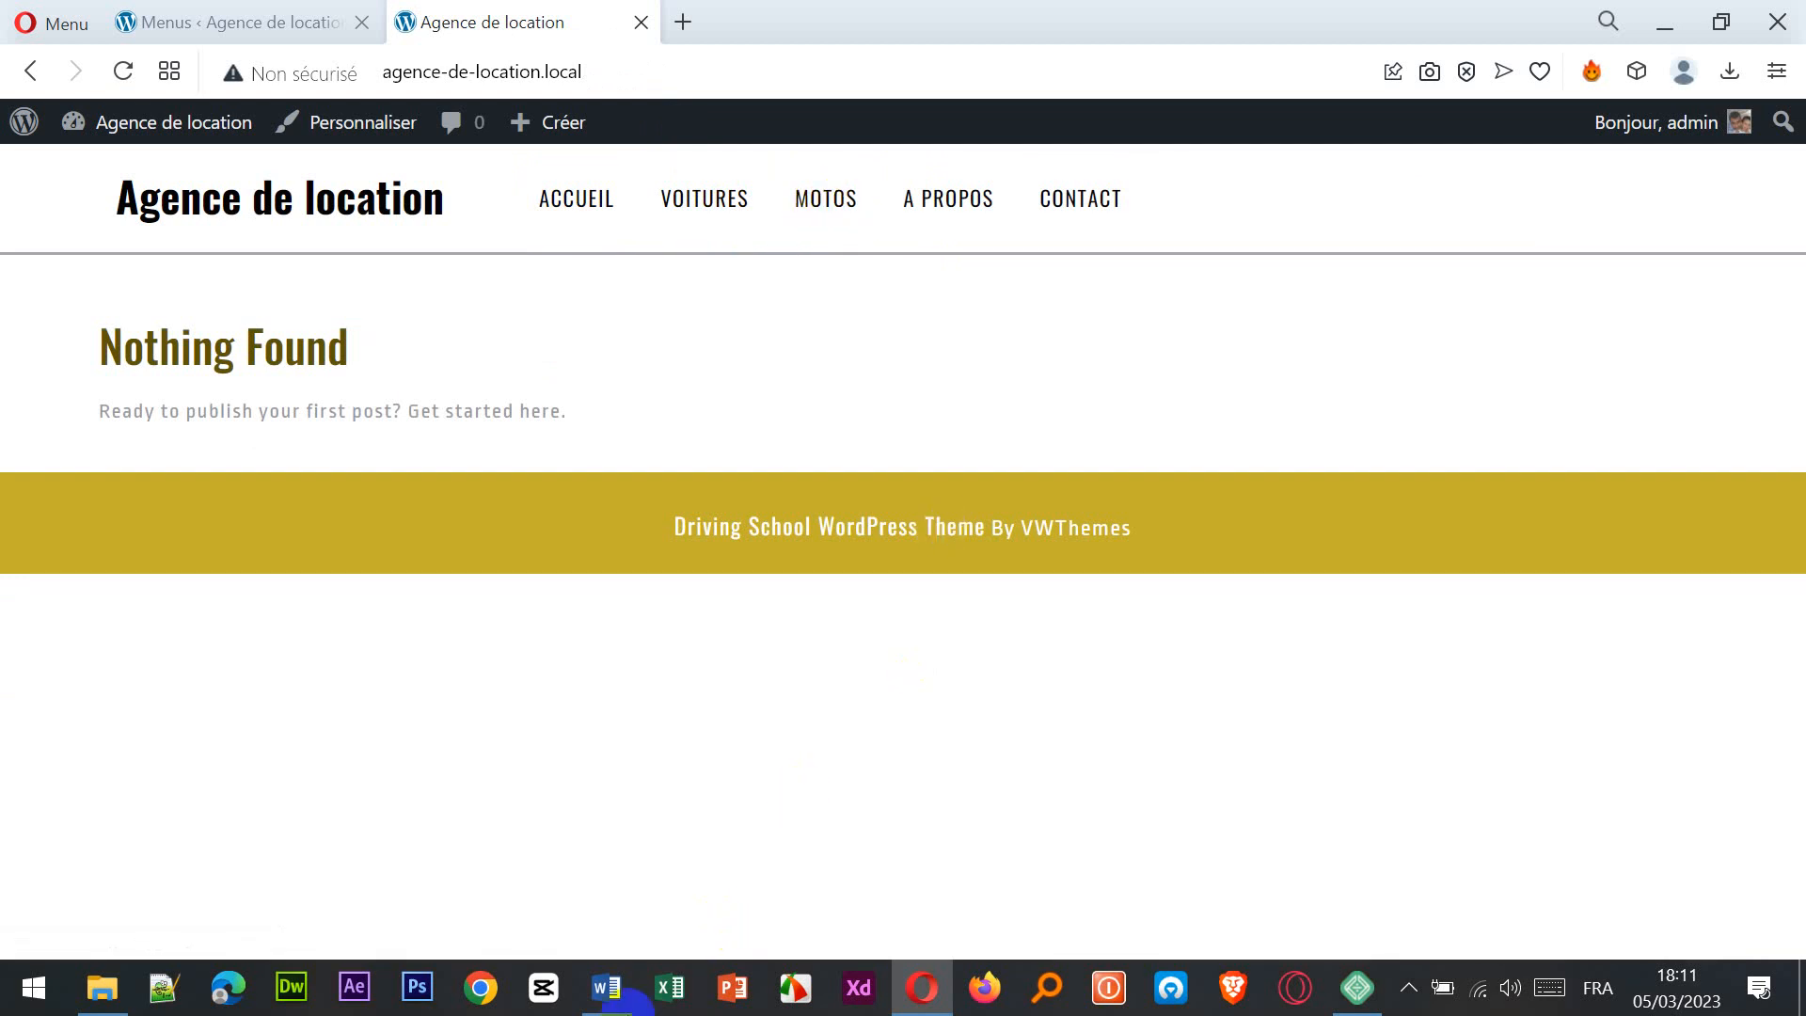
- Switch to données.docx in Word and examine the motorcycle brands listed under Sous Menu below the Contact text
{"action": "left_click", "coordinate": [628, 1006]}
{"action": "left_click_drag", "start_coordinate": [706, 713], "coordinate": [686, 625]}
{"action": "scroll", "coordinate": [697, 624], "scroll_direction": "down", "scroll_amount": 5}
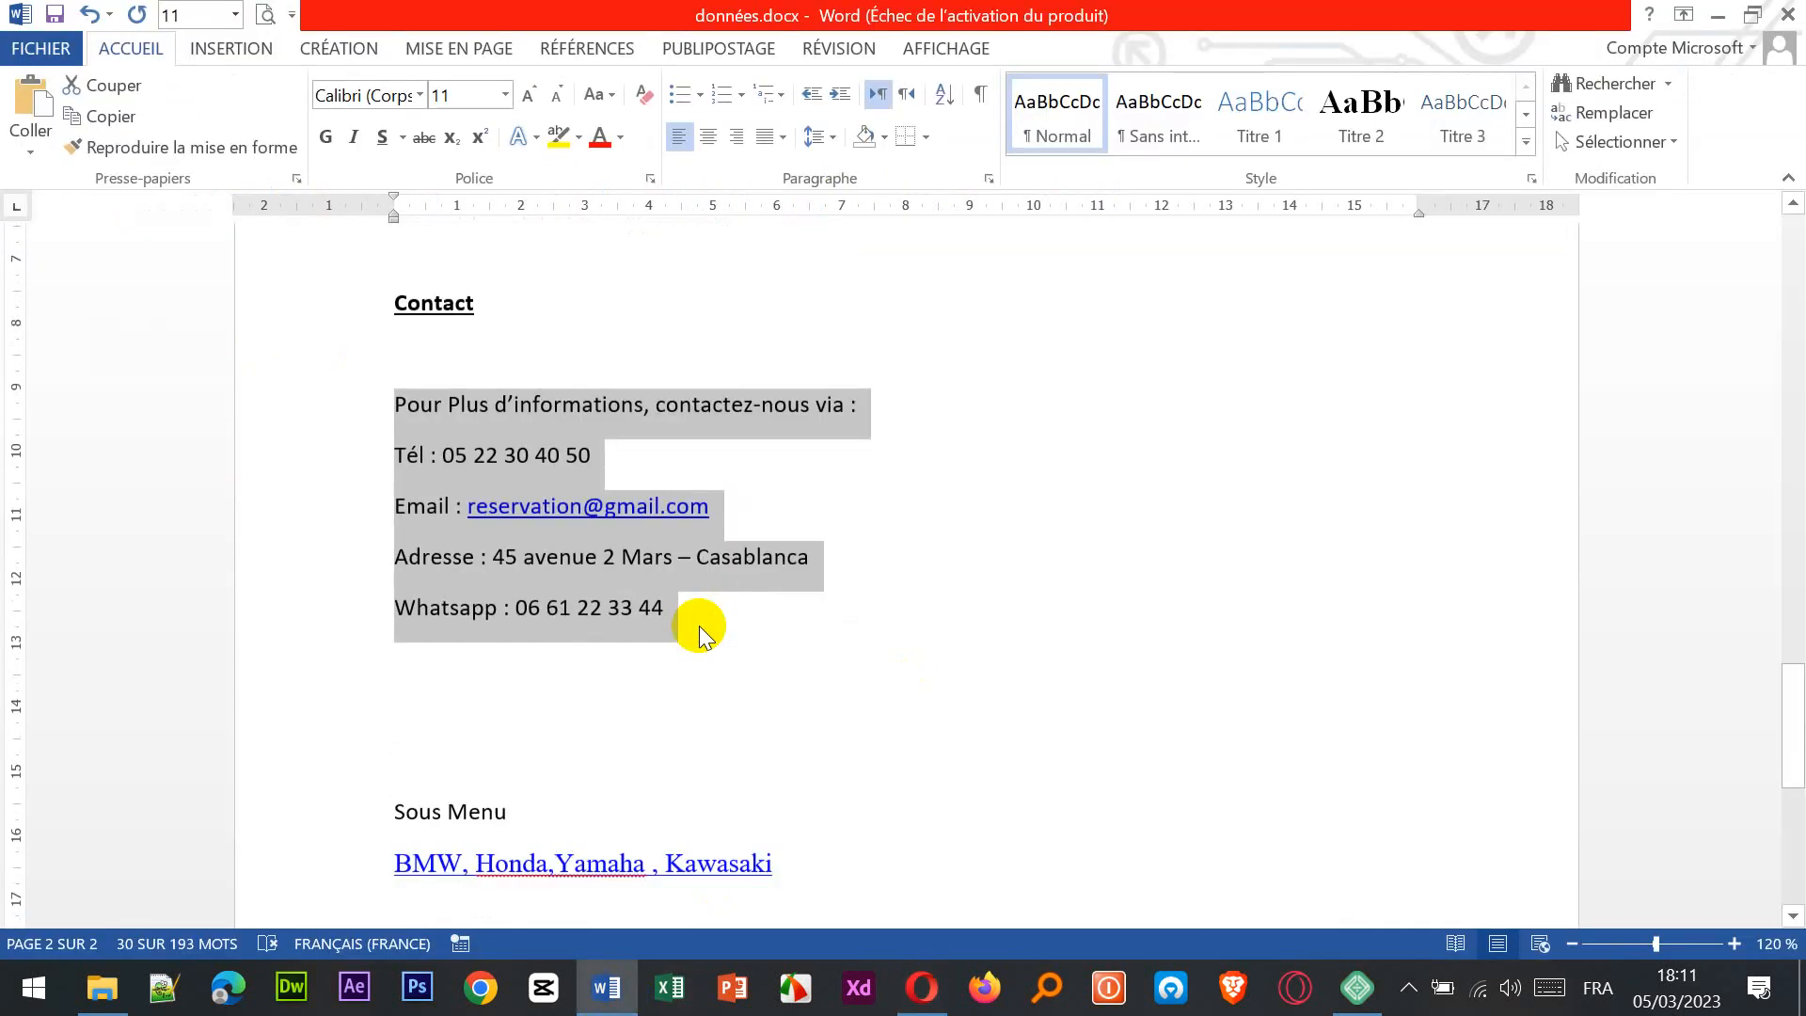
{"action": "scroll", "coordinate": [704, 624], "scroll_direction": "down", "scroll_amount": 2}
{"action": "left_click_drag", "start_coordinate": [392, 476], "coordinate": [468, 482]}
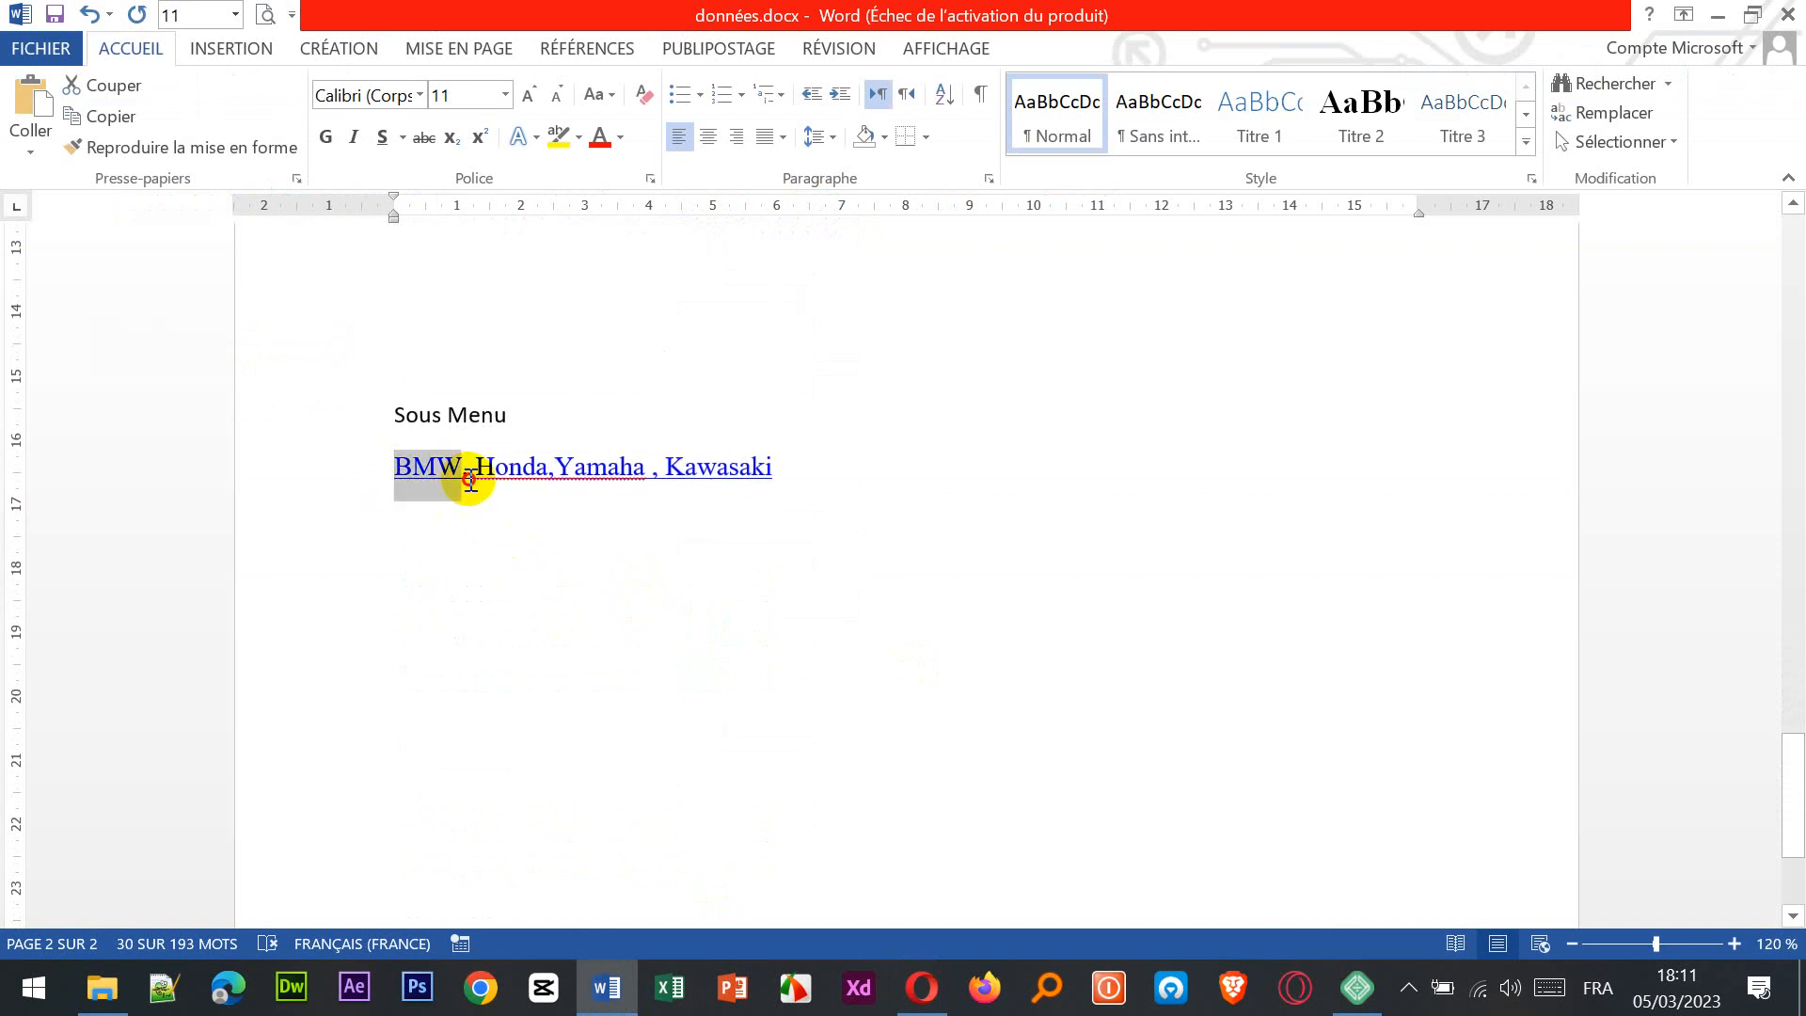
{"action": "left_click", "coordinate": [452, 534]}
{"action": "left_click_drag", "start_coordinate": [462, 466], "coordinate": [413, 471]}
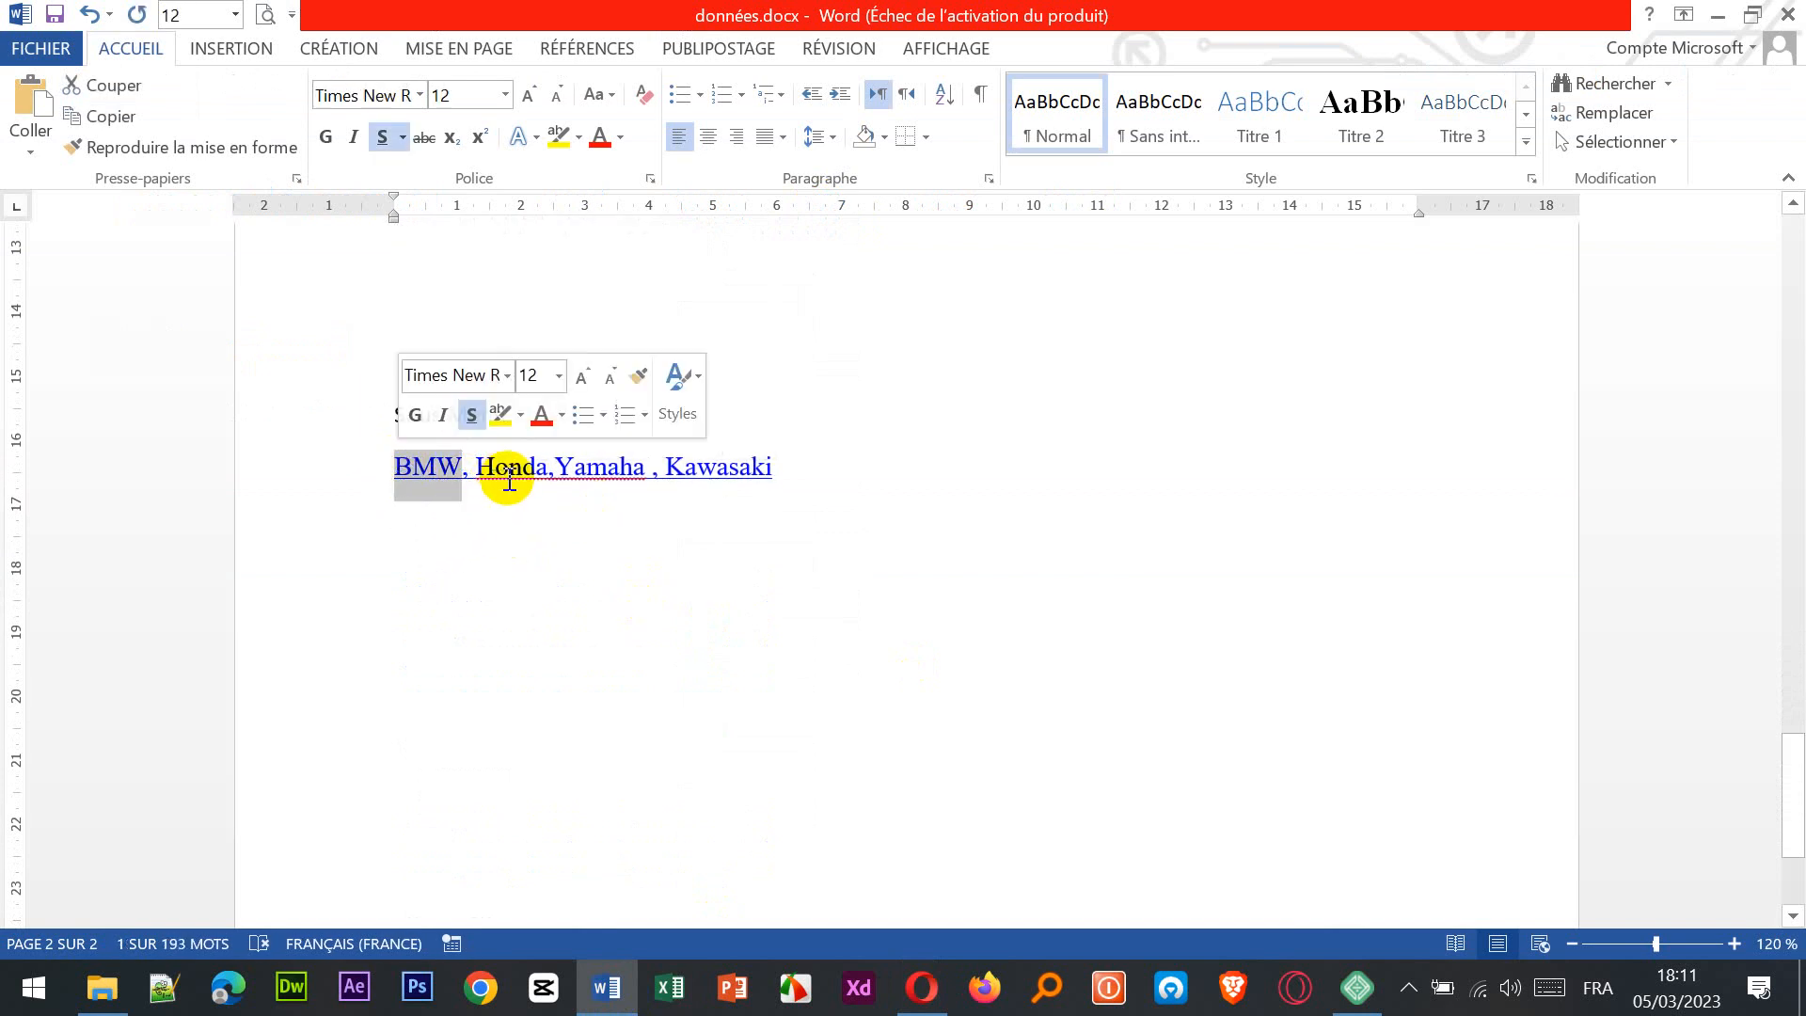
{"action": "left_click", "coordinate": [589, 469]}
{"action": "left_click", "coordinate": [699, 467]}
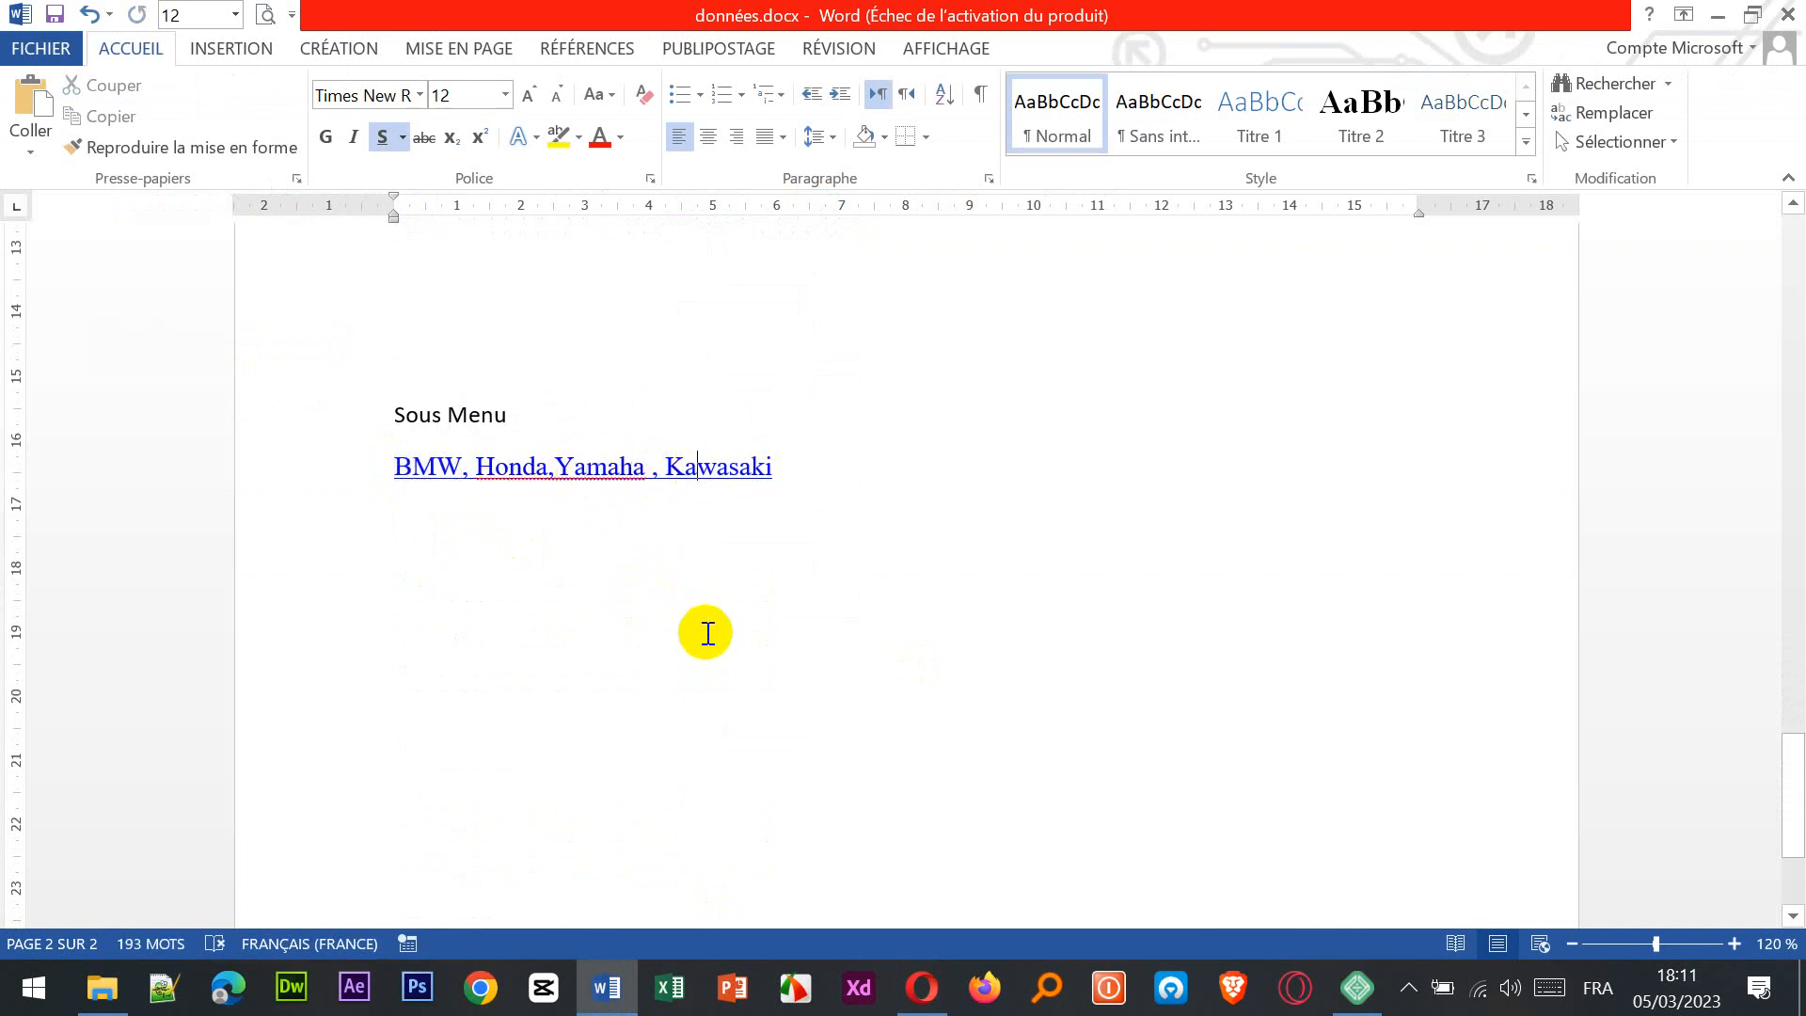
- Switch back to the WordPress site in Opera and create a new page titled BMW
{"action": "left_click", "coordinate": [912, 1002]}
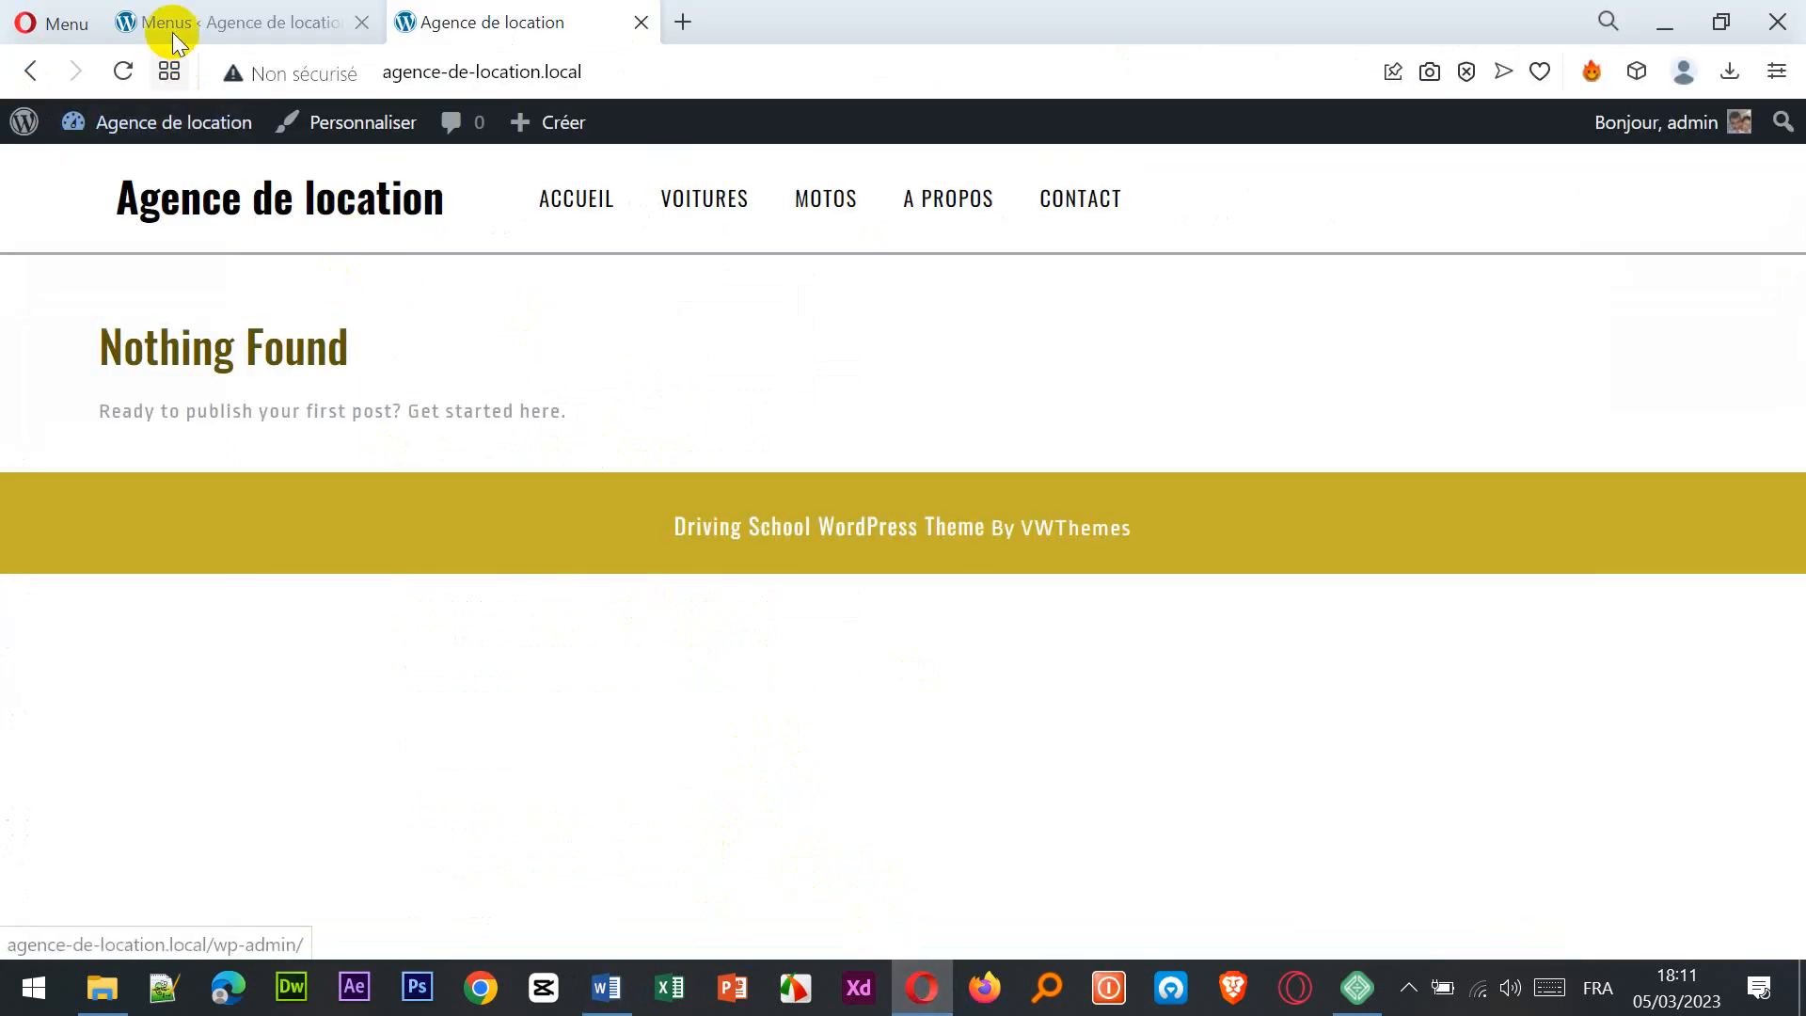
{"action": "left_click", "coordinate": [568, 197]}
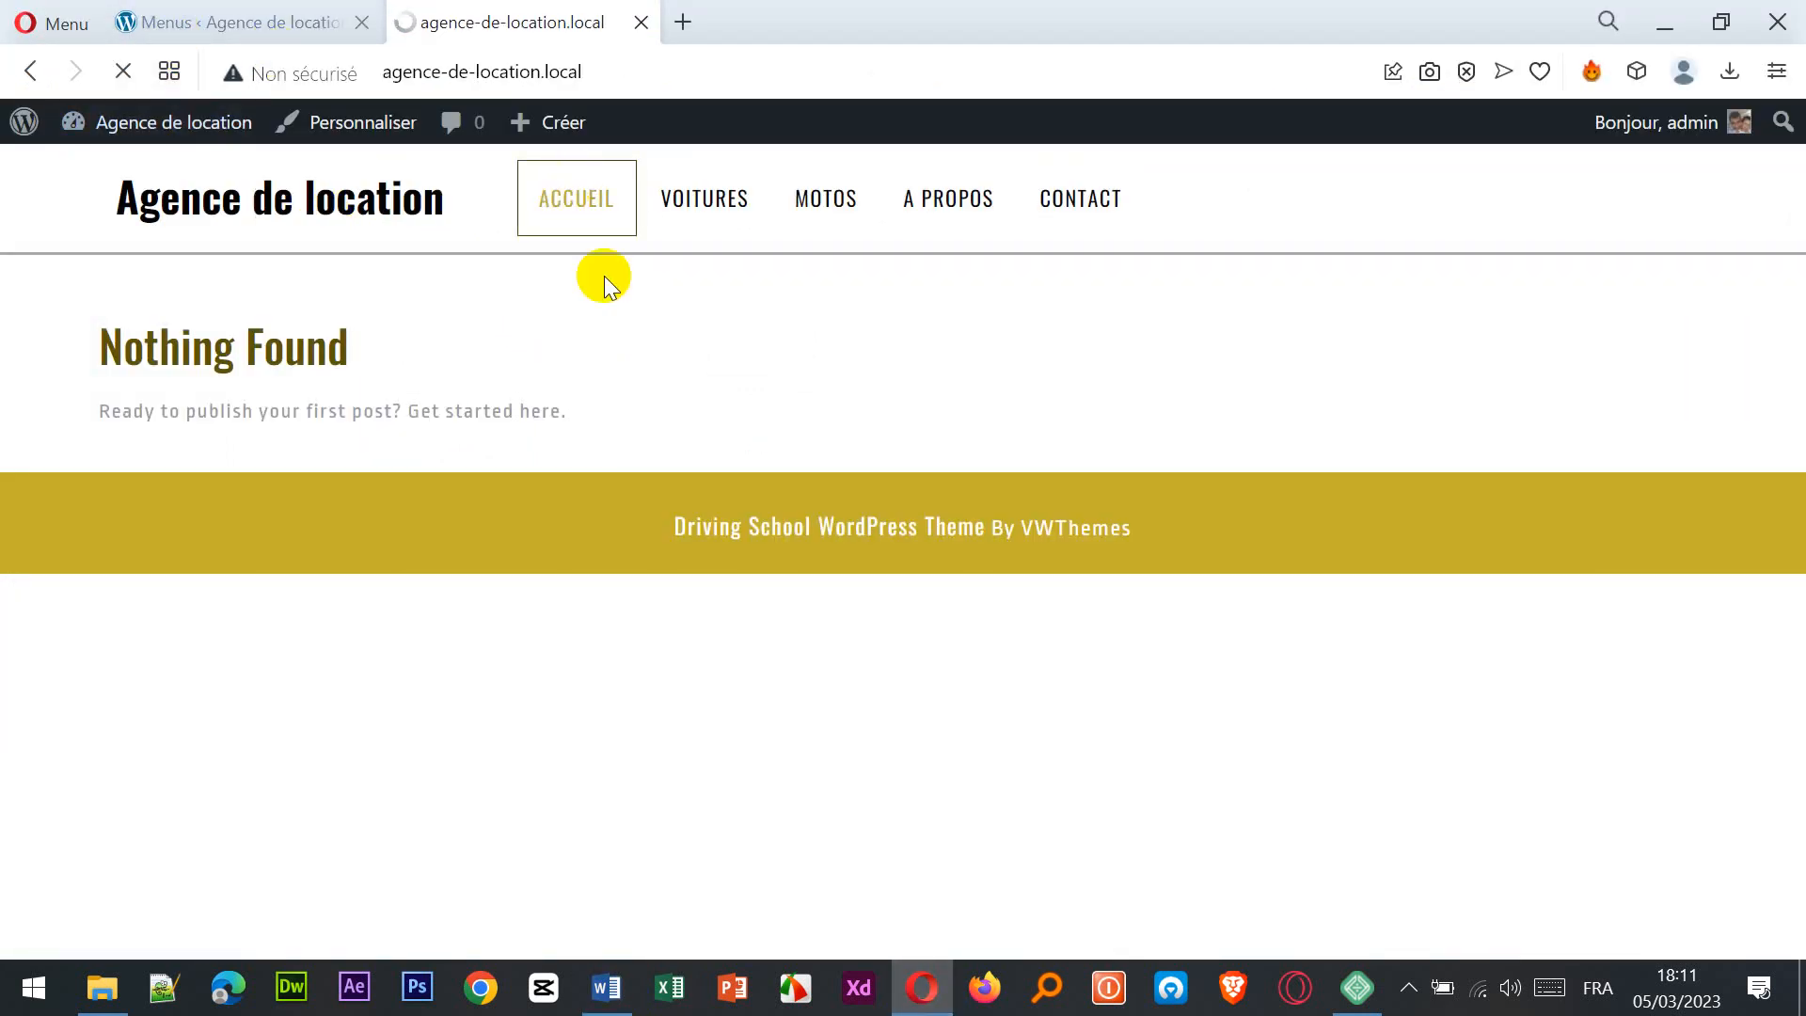
{"action": "left_click", "coordinate": [250, 22]}
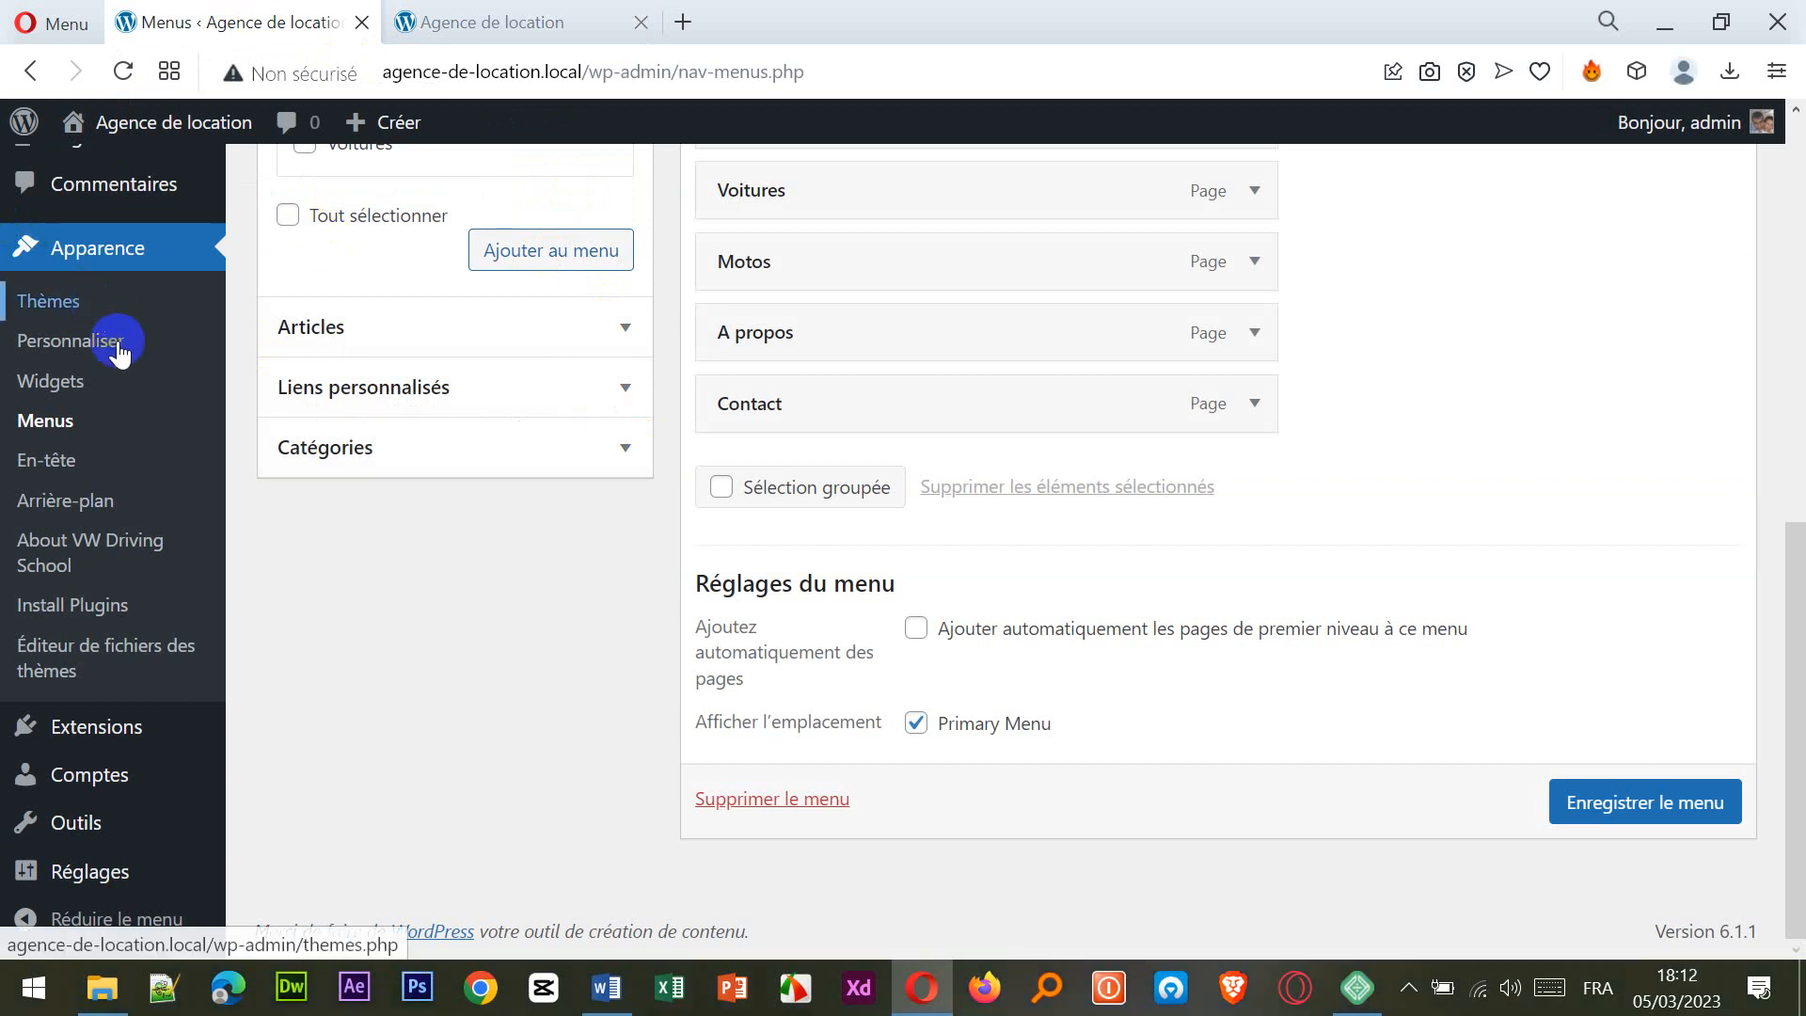
{"action": "scroll", "coordinate": [130, 478], "scroll_direction": "up", "scroll_amount": 2}
{"action": "scroll", "coordinate": [130, 478], "scroll_direction": "up", "scroll_amount": 2}
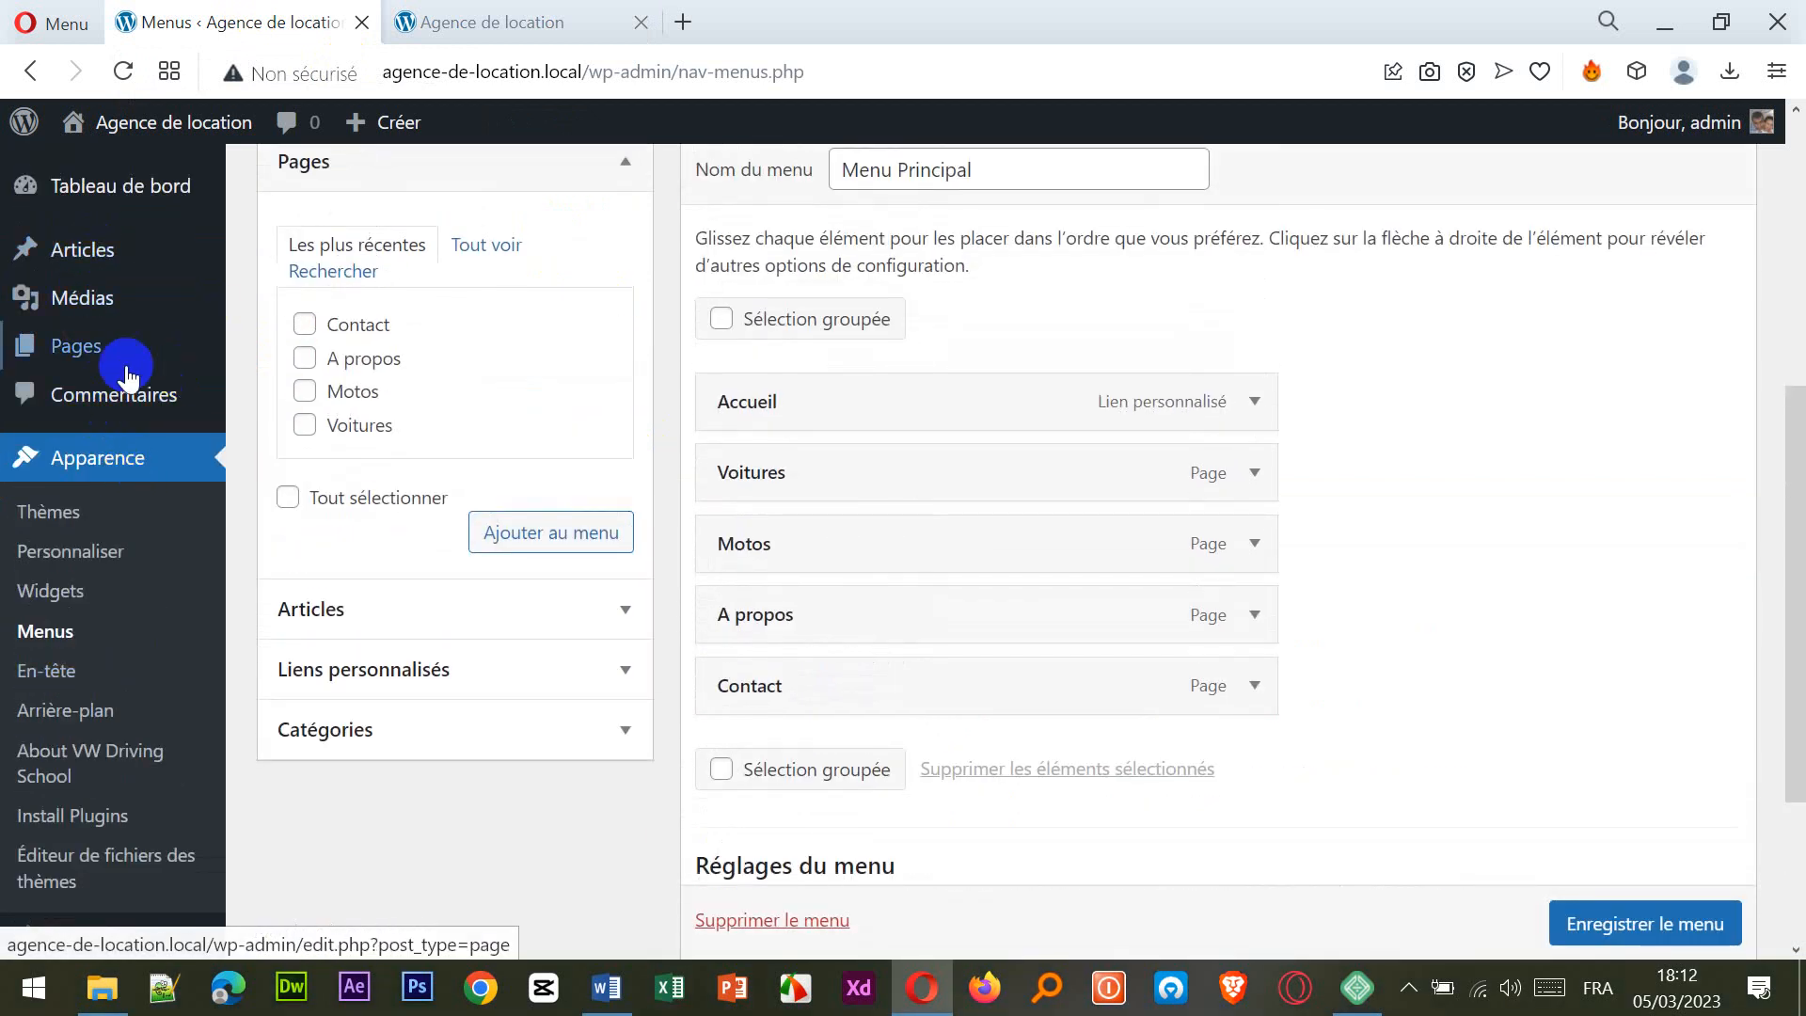
{"action": "mouse_move", "coordinate": [76, 353]}
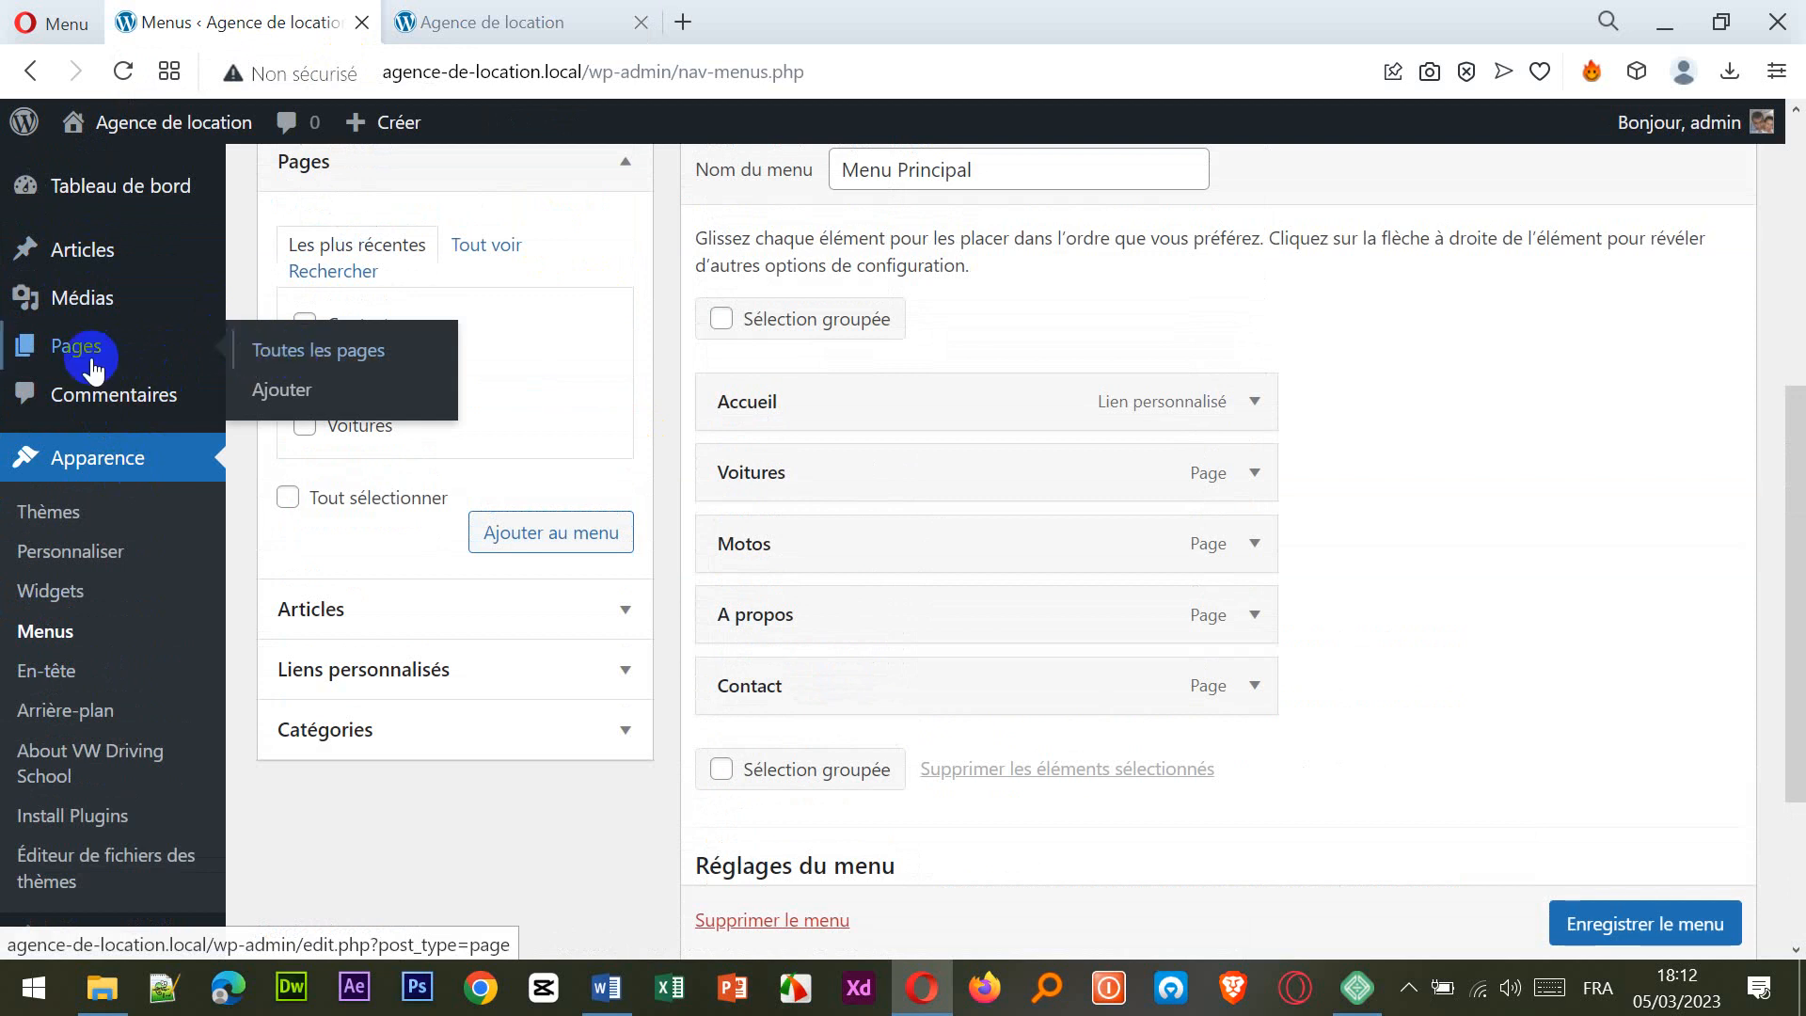
{"action": "left_click", "coordinate": [291, 401]}
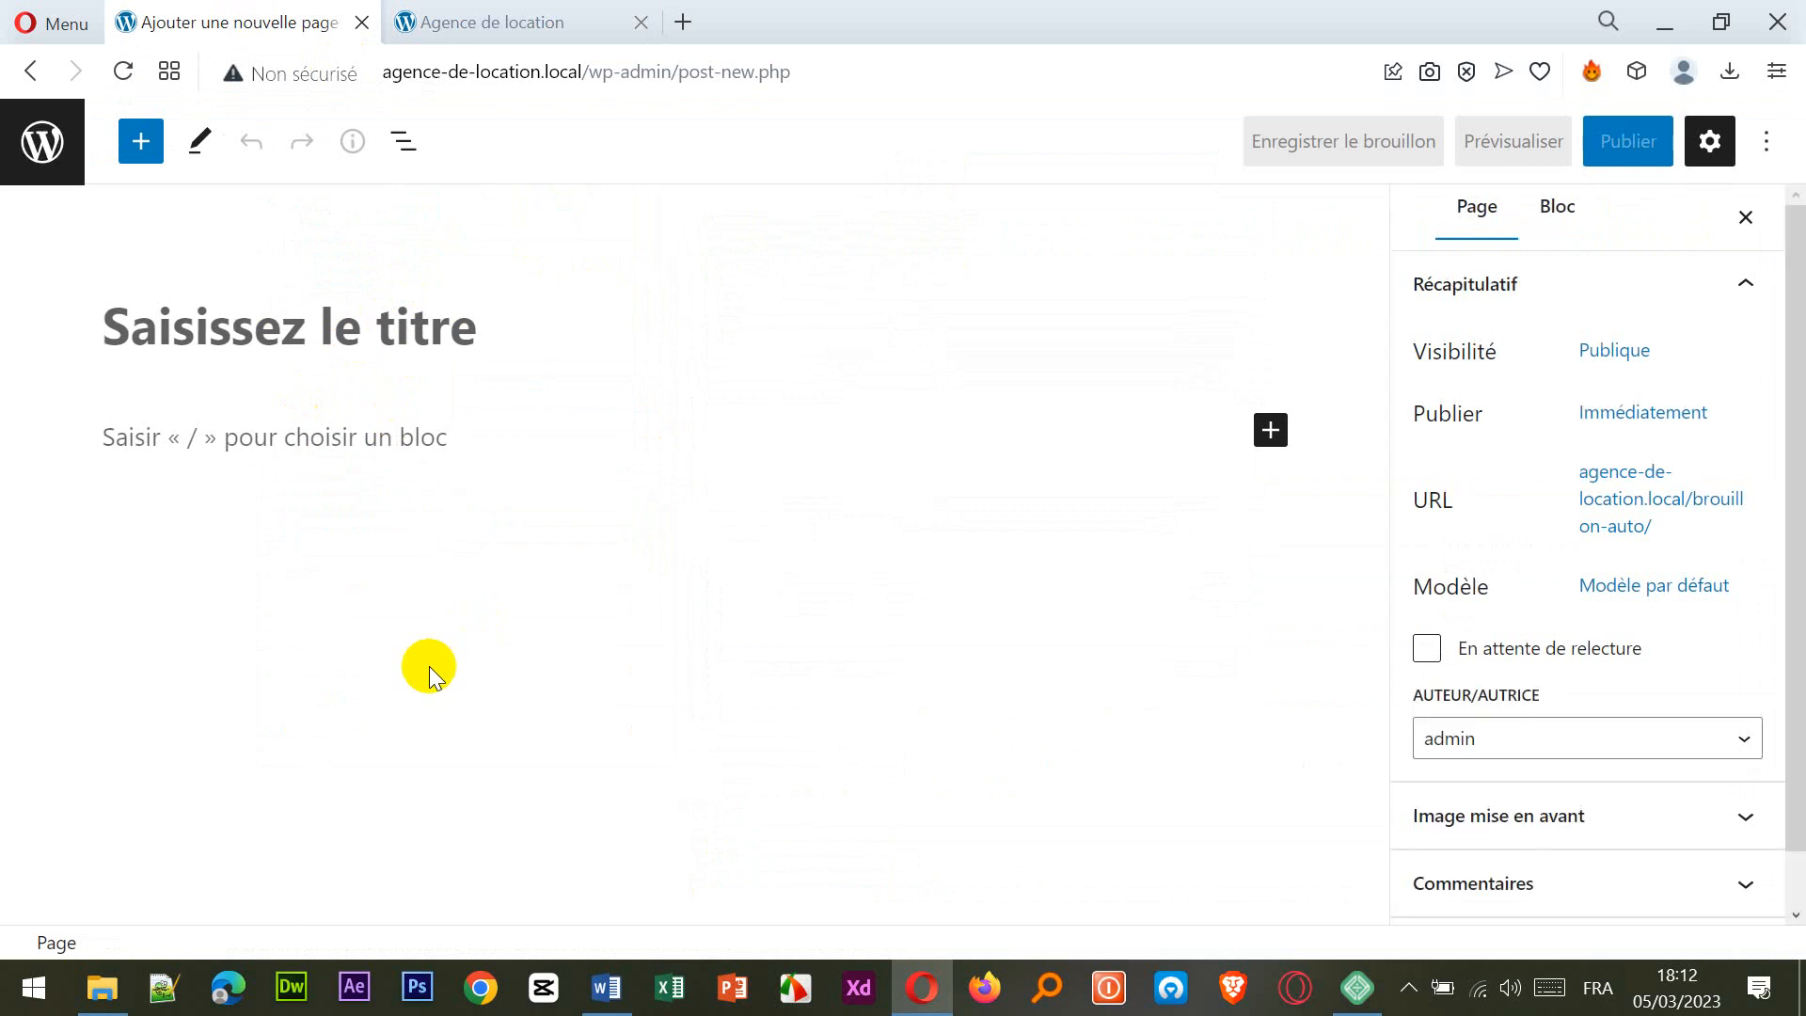
{"action": "type", "text": "BMW"}
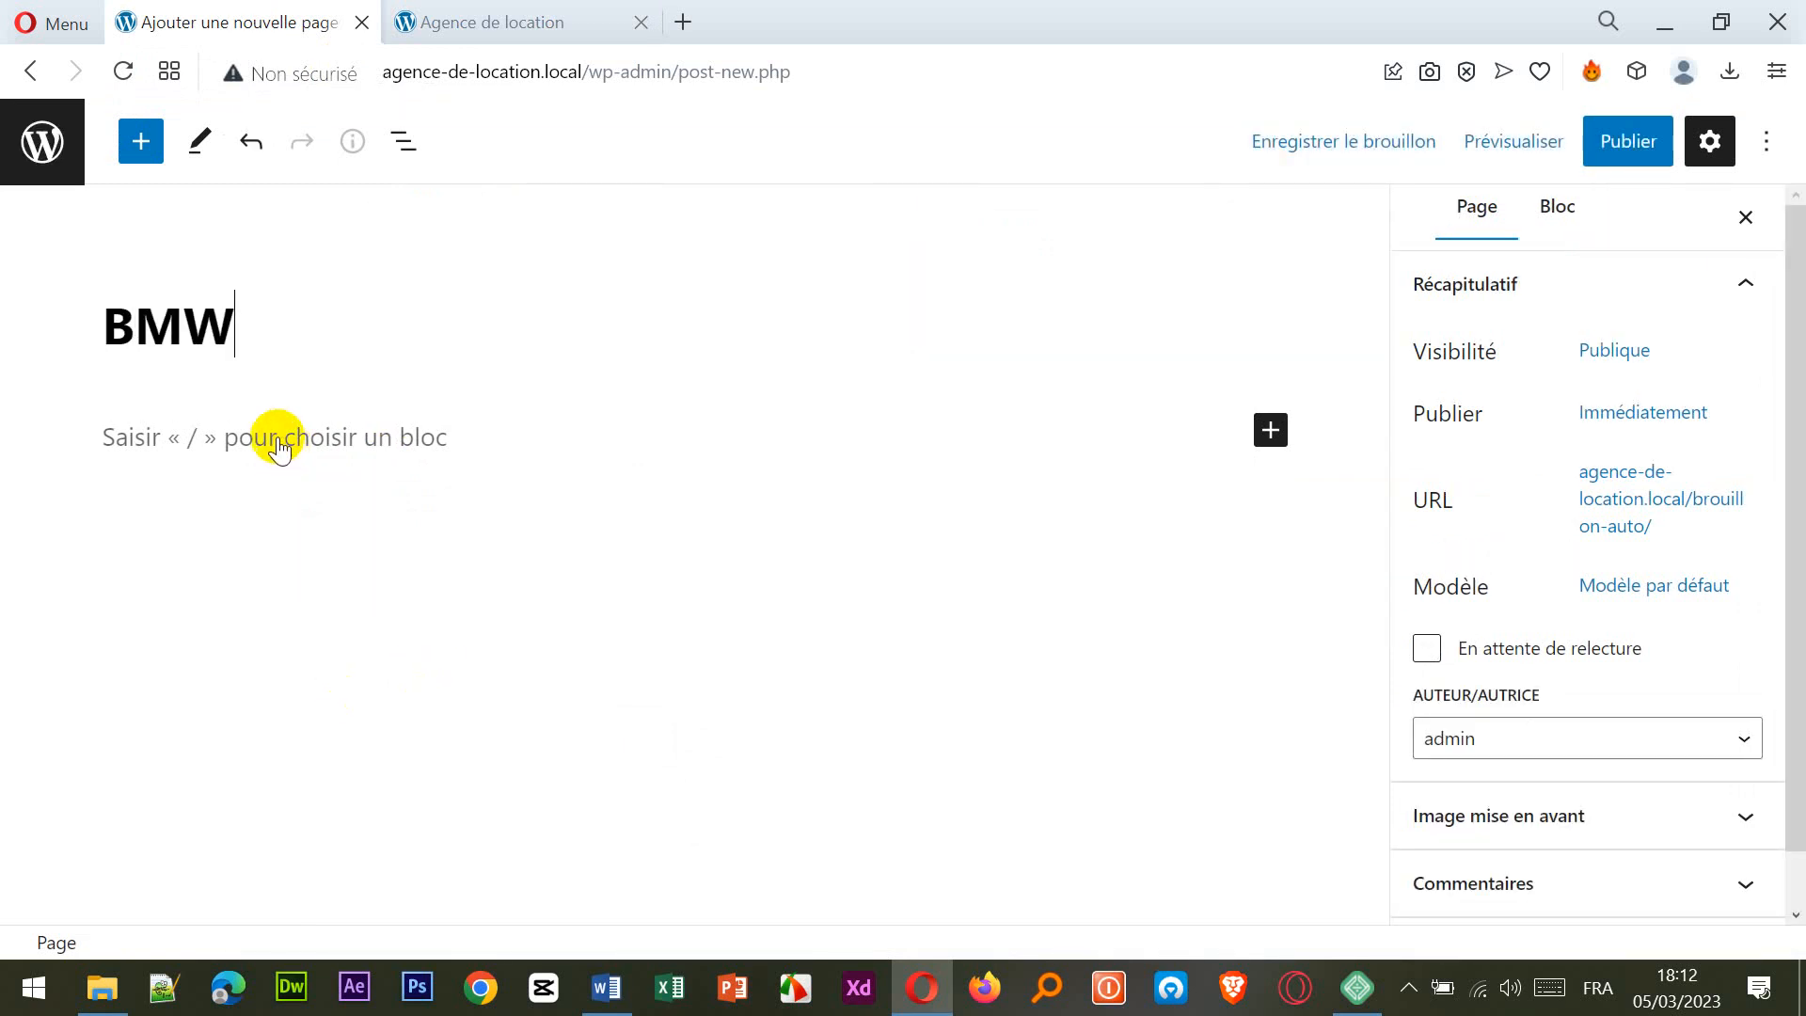
- Insert a Galerie block below the title of the BMW page
{"action": "left_click", "coordinate": [143, 433]}
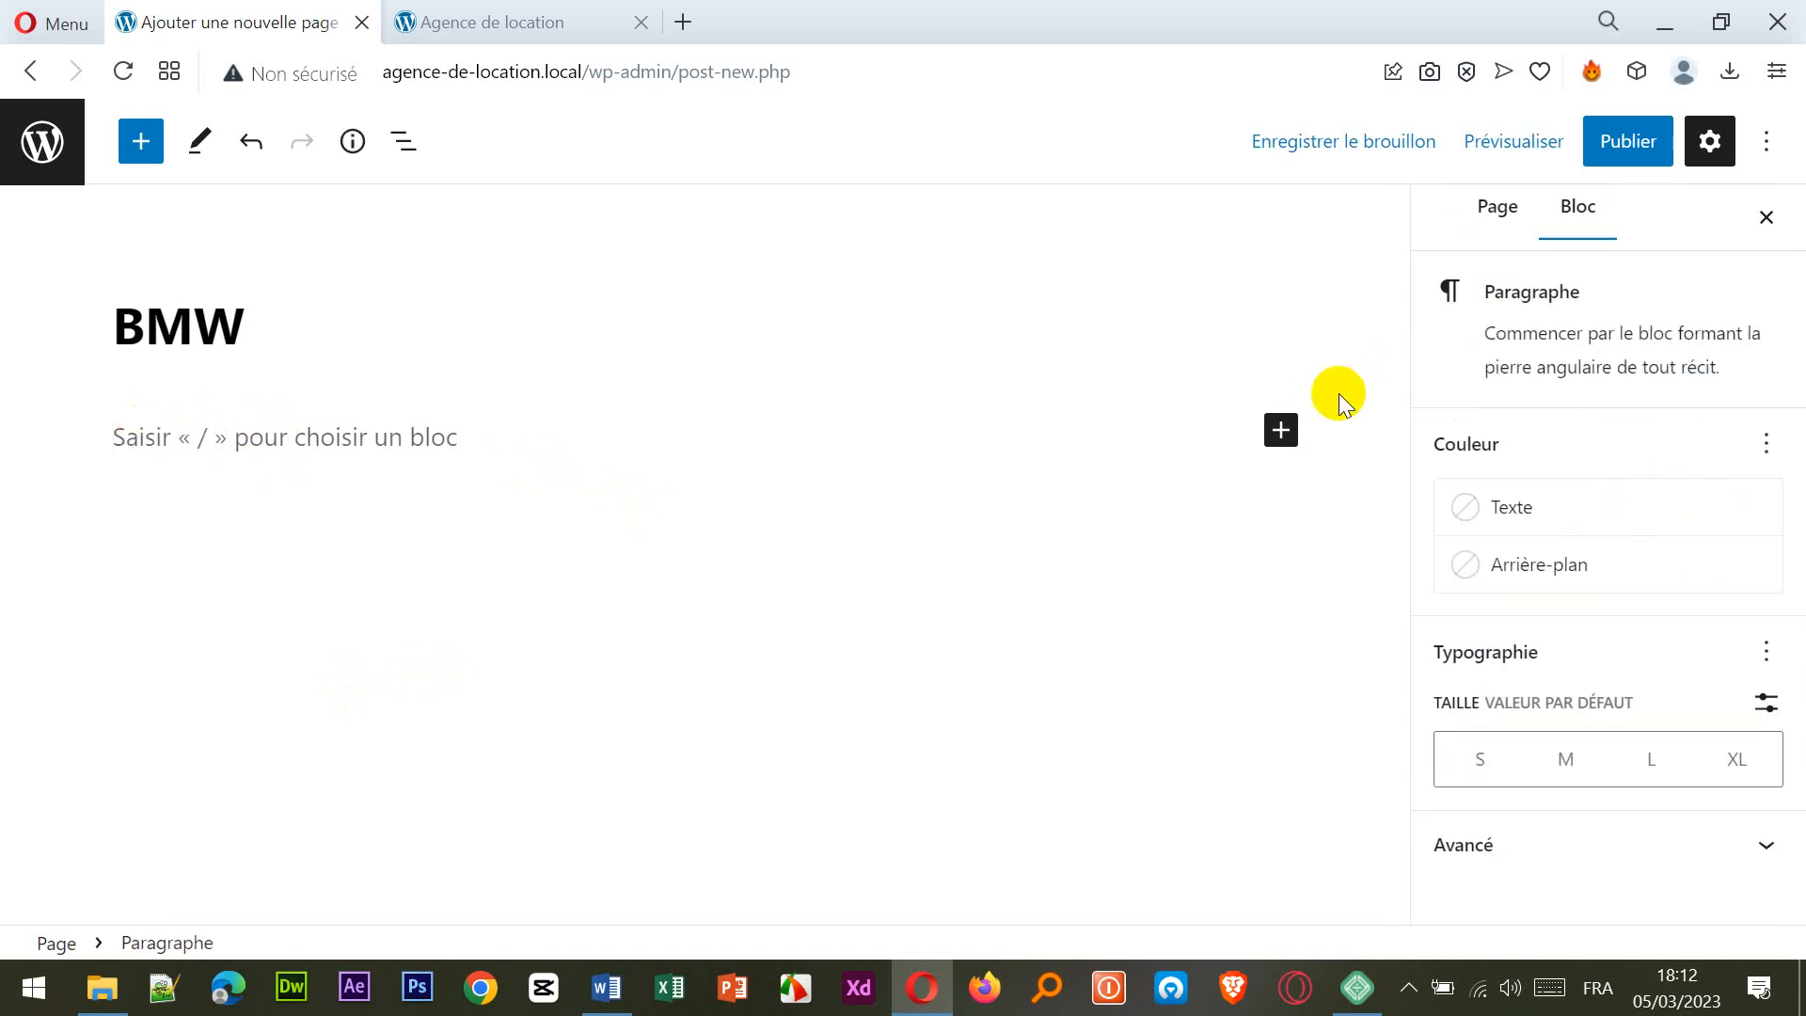
{"action": "left_click", "coordinate": [1281, 430]}
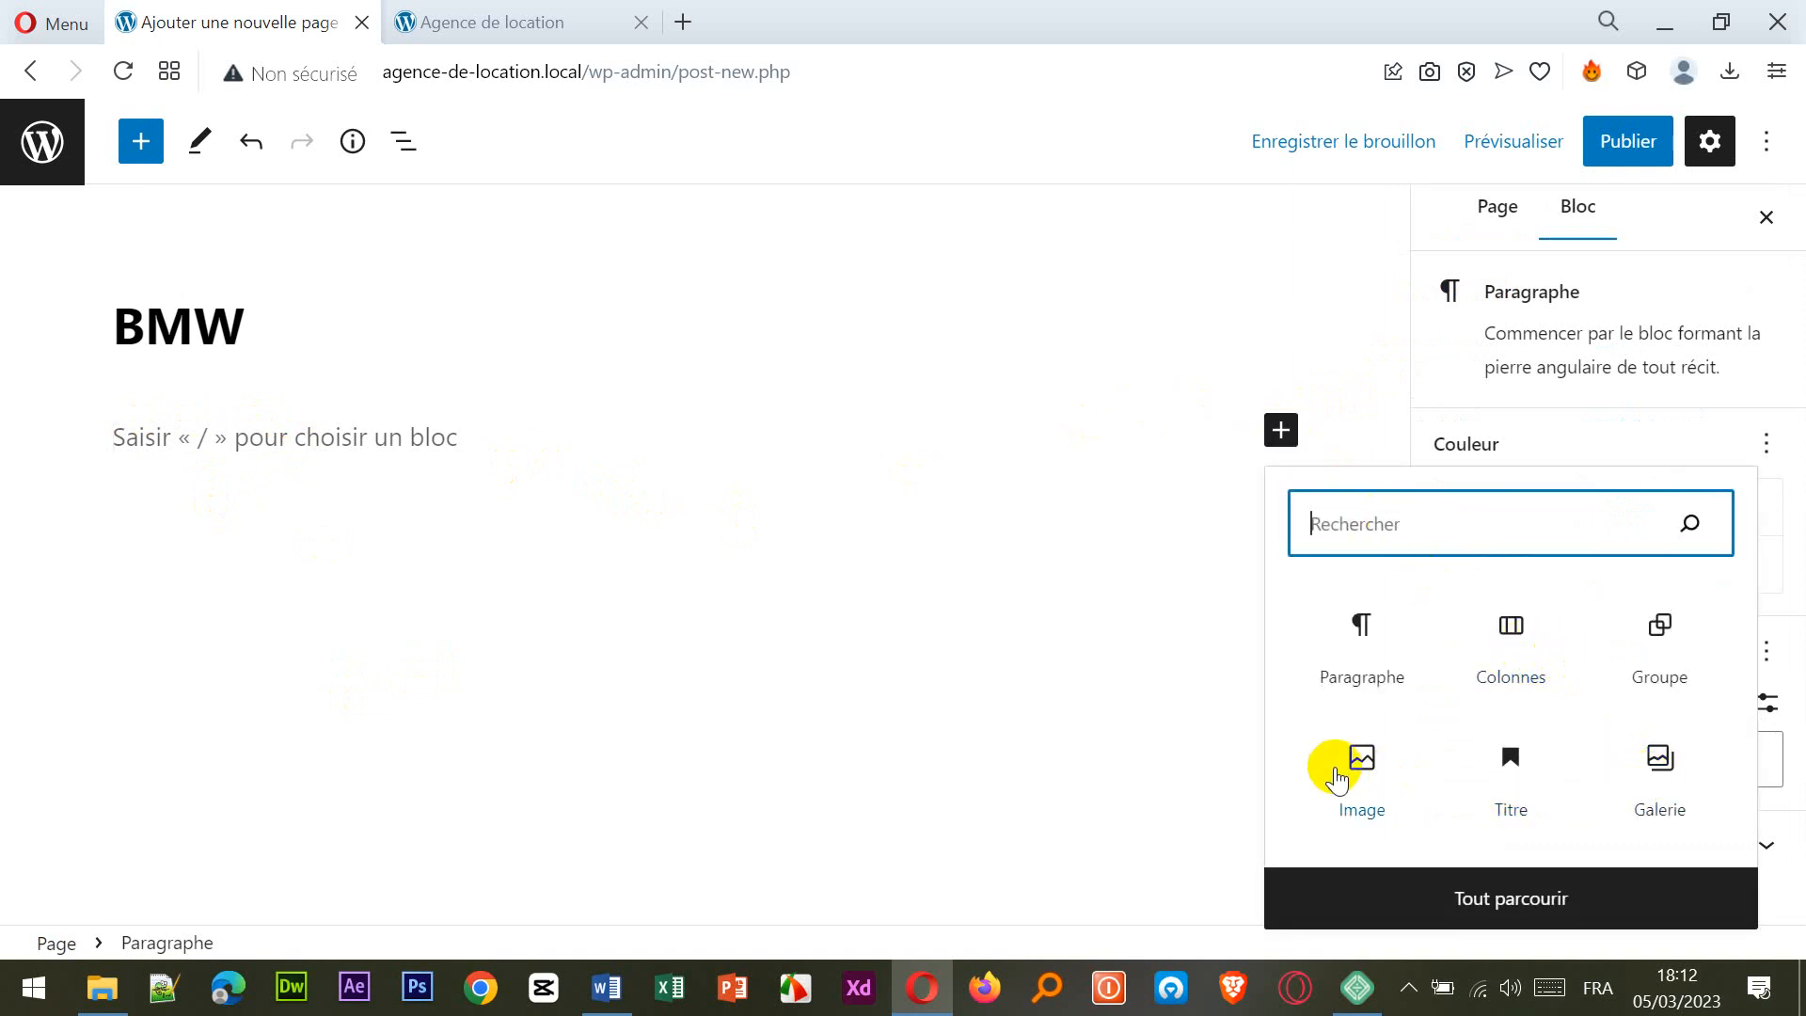
{"action": "left_click", "coordinate": [1659, 762]}
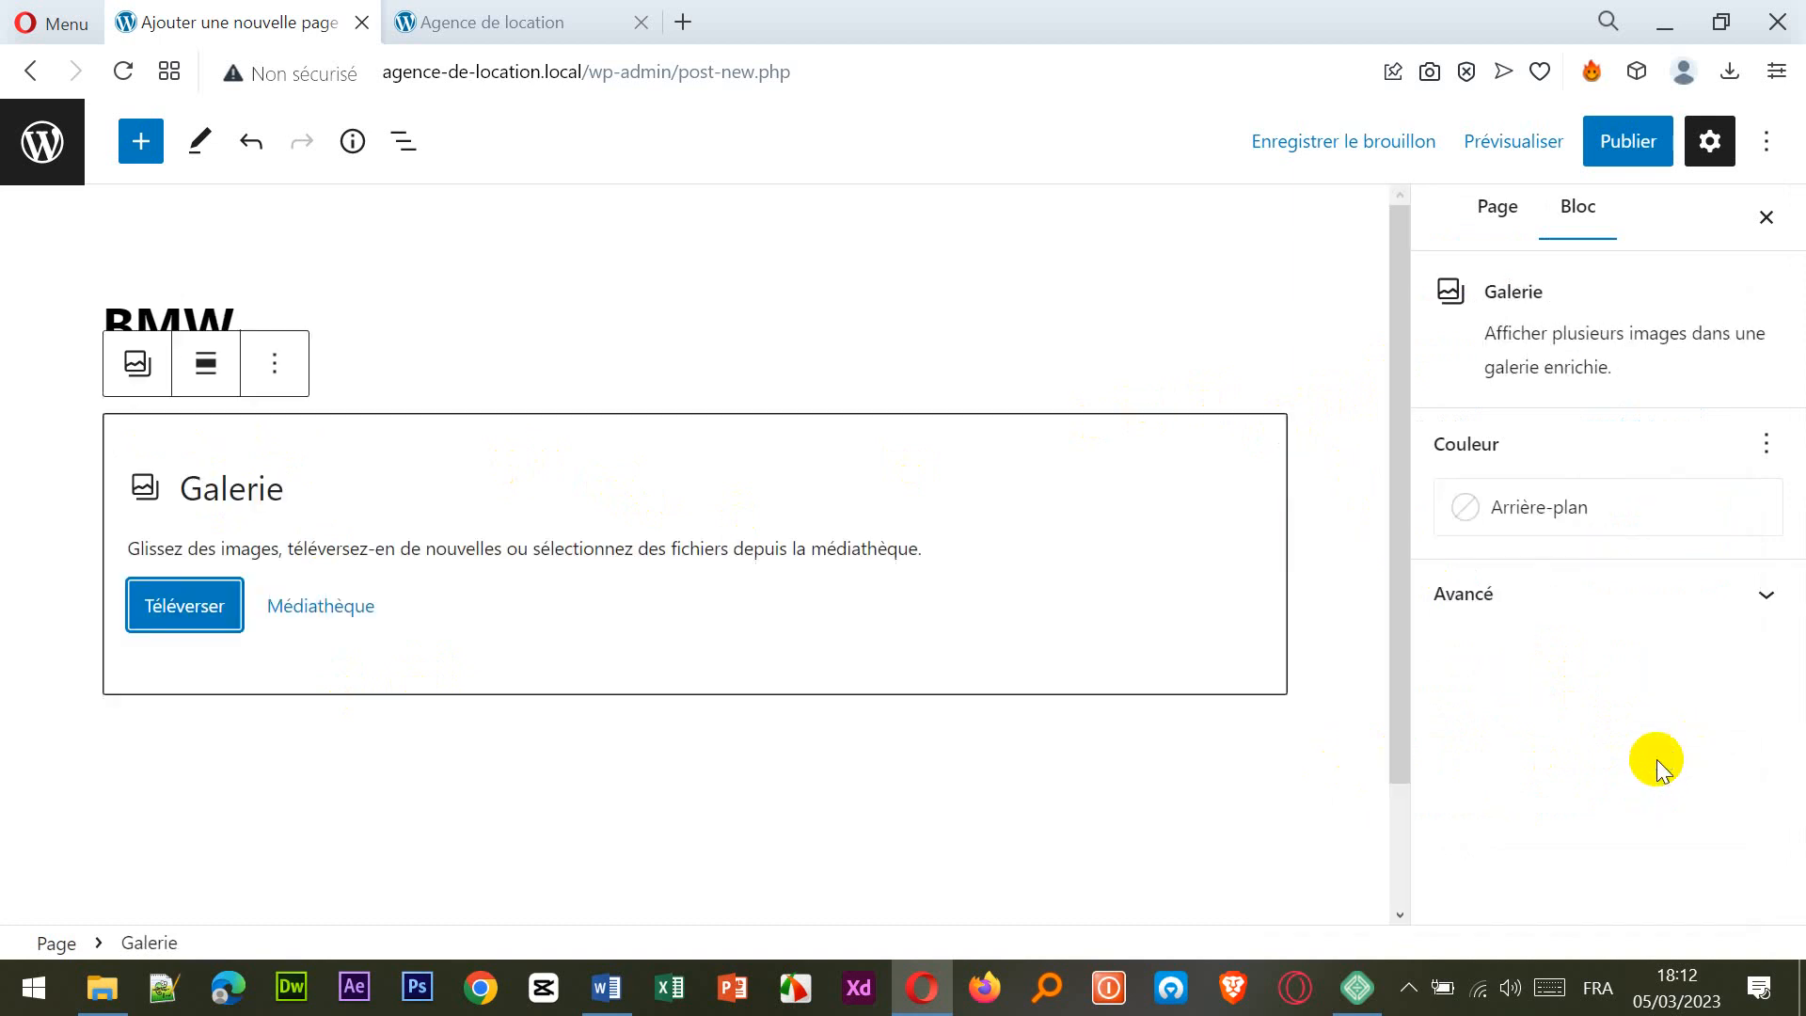
- Start a file upload for the BMW gallery and open the Images_BMW folder under Desktop, Wordpress Cours, Motos
{"action": "left_click", "coordinate": [193, 612]}
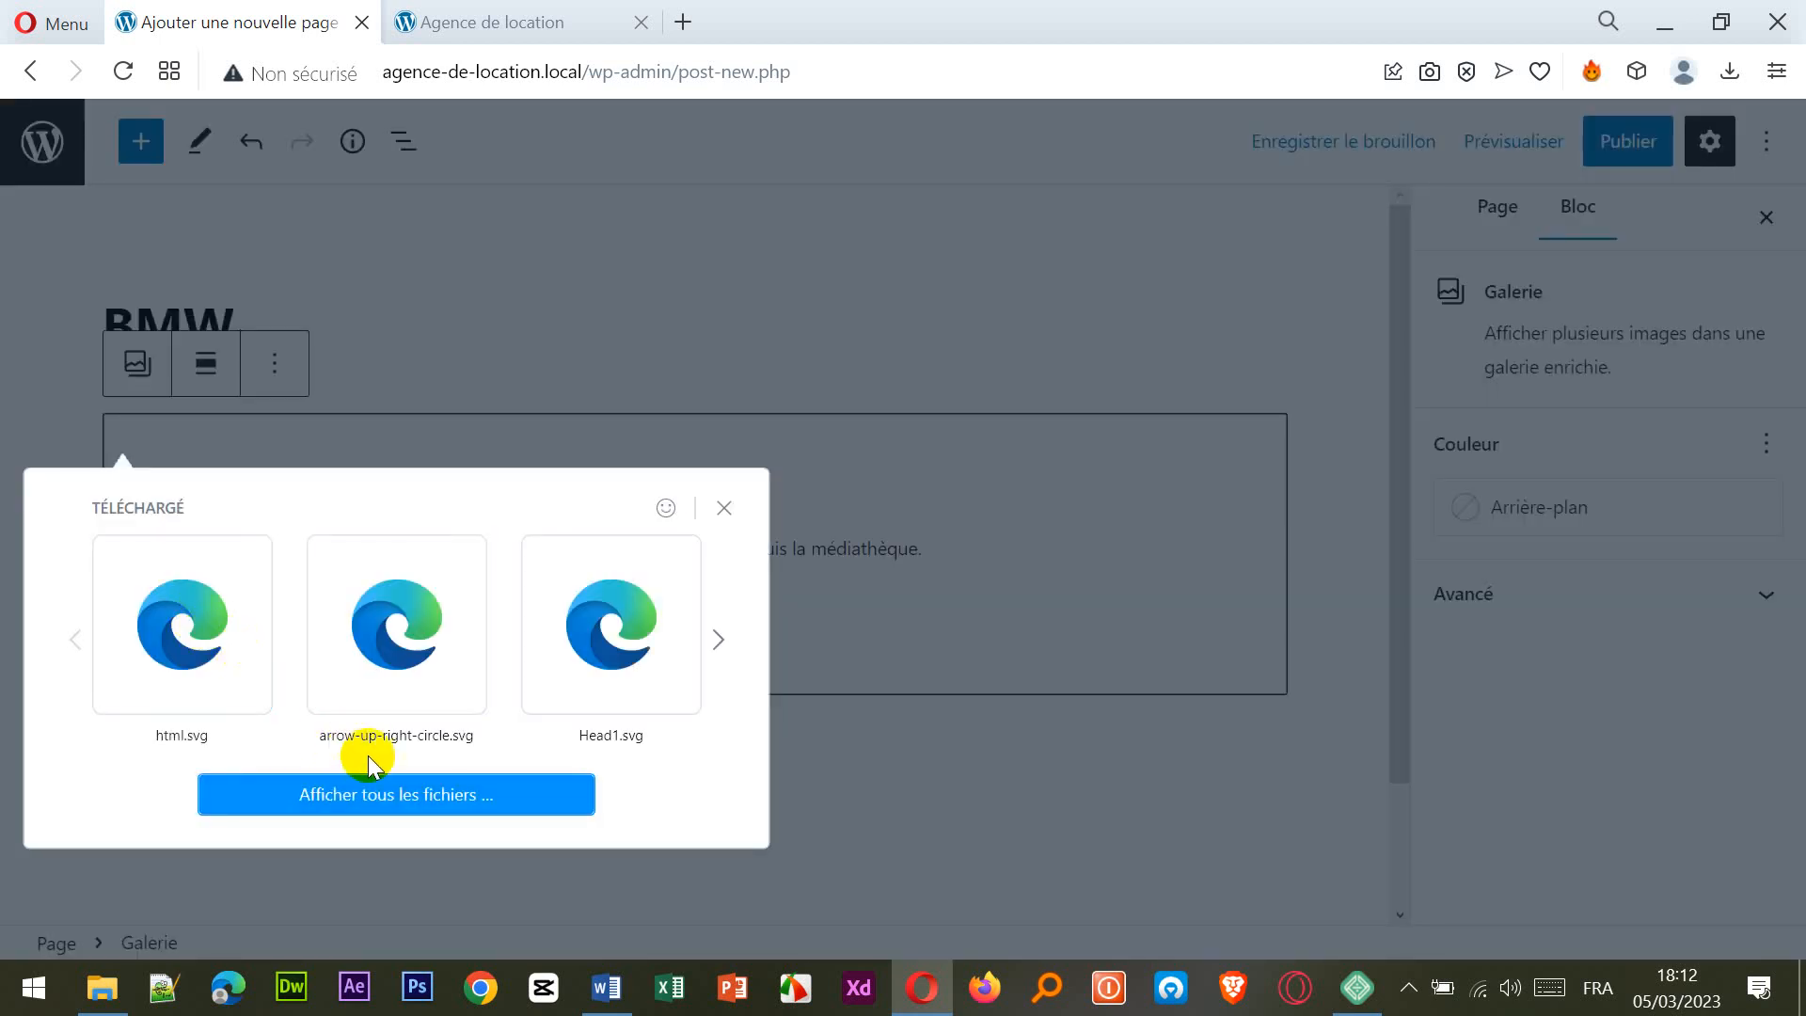
{"action": "left_click", "coordinate": [401, 799]}
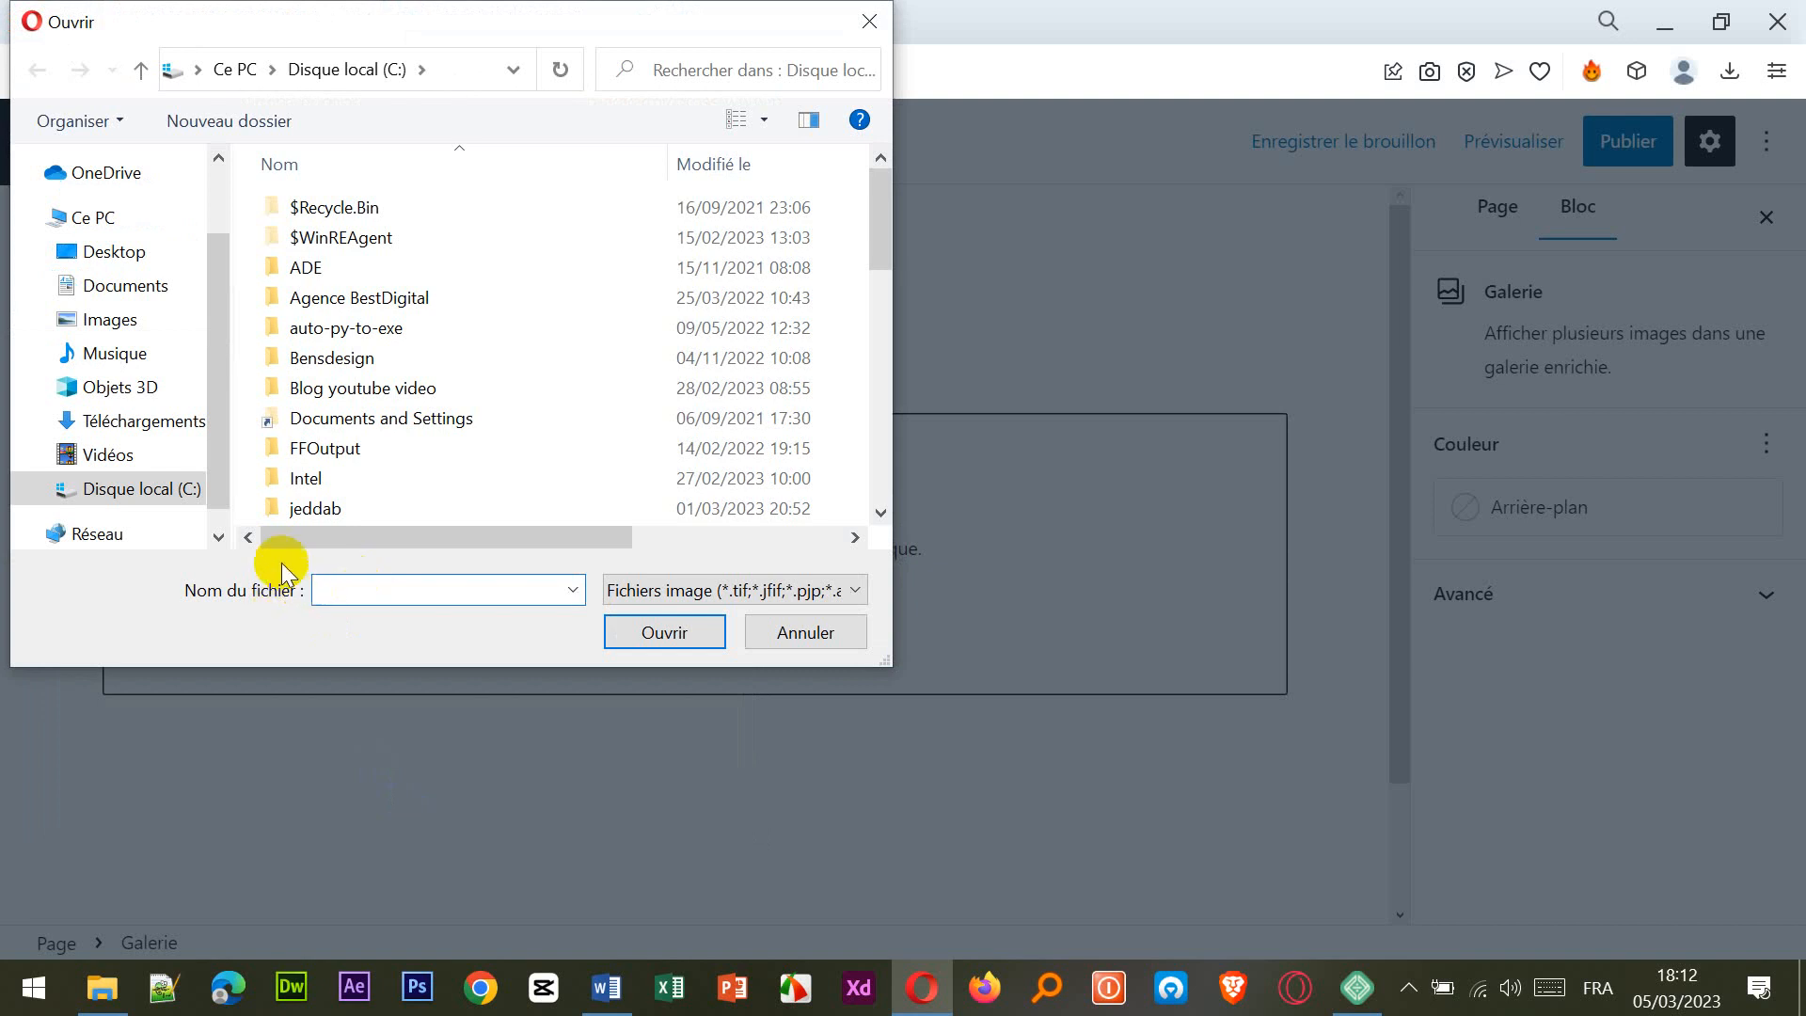
{"action": "left_click", "coordinate": [115, 251]}
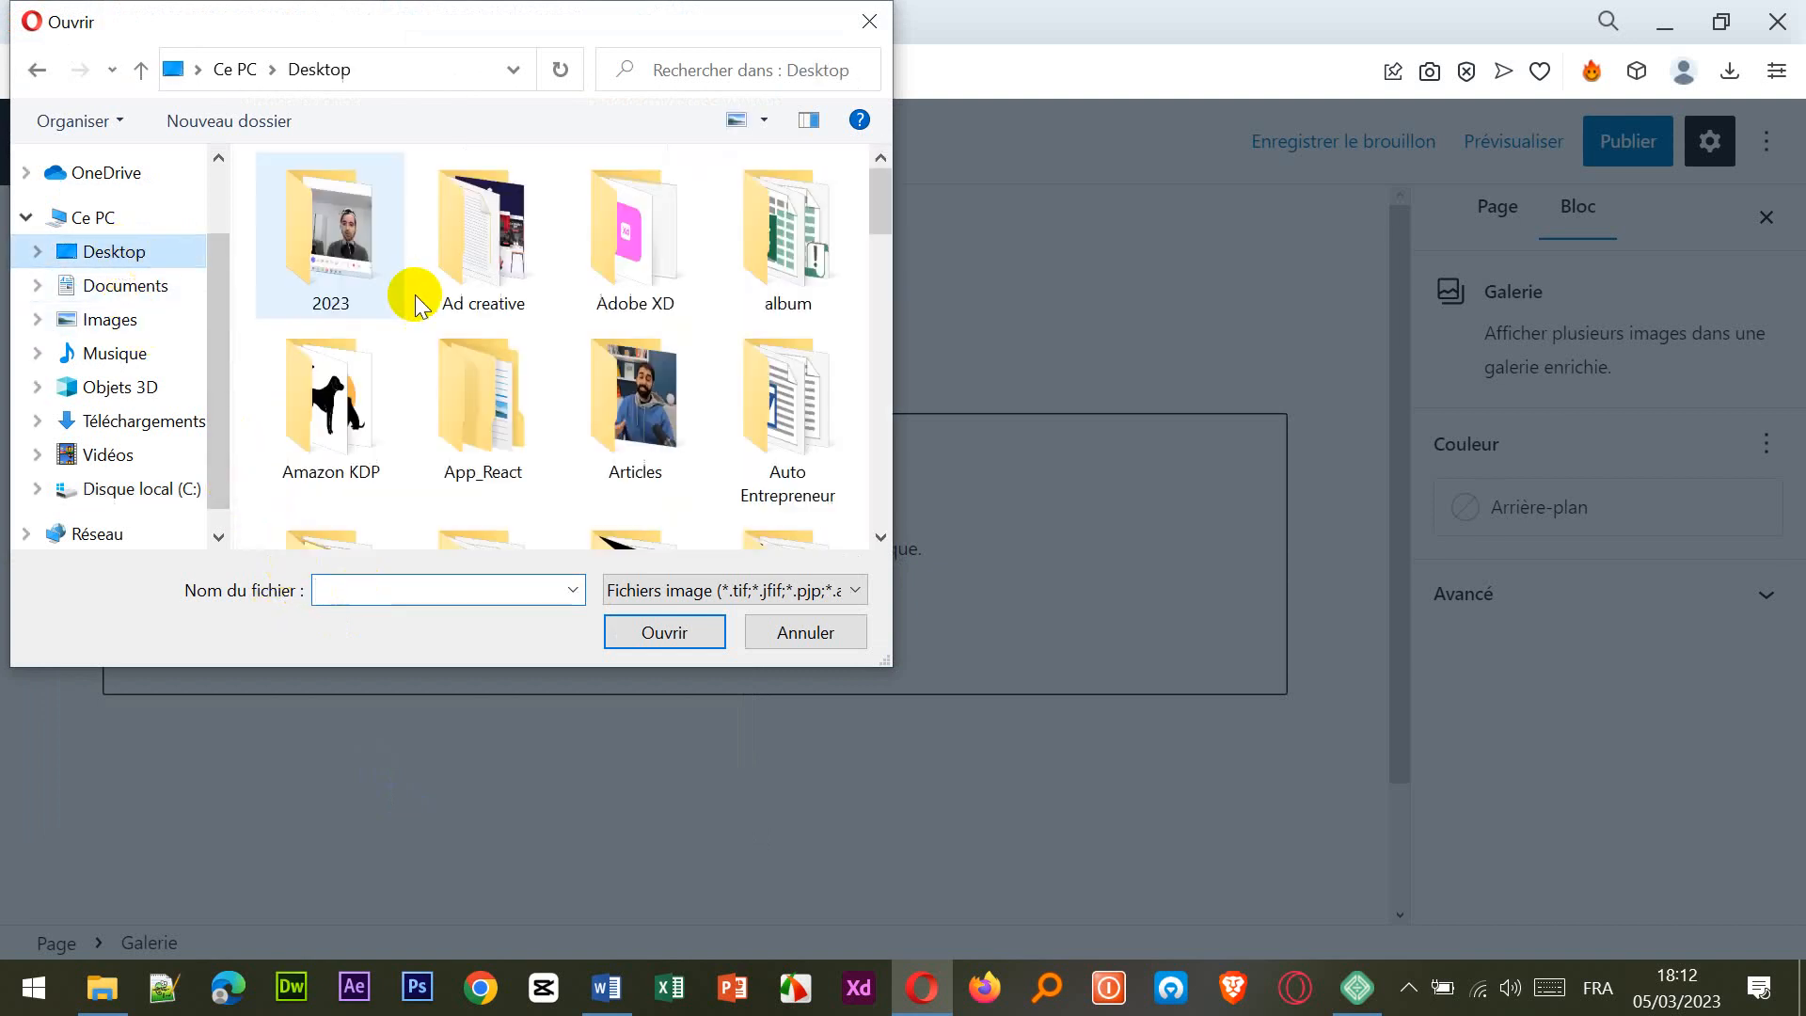
{"action": "mouse_move", "coordinate": [886, 189]}
{"action": "left_mouse_down"}
{"action": "mouse_move", "coordinate": [884, 230]}
{"action": "mouse_move", "coordinate": [879, 201]}
{"action": "left_mouse_up"}
{"action": "left_click", "coordinate": [796, 355]}
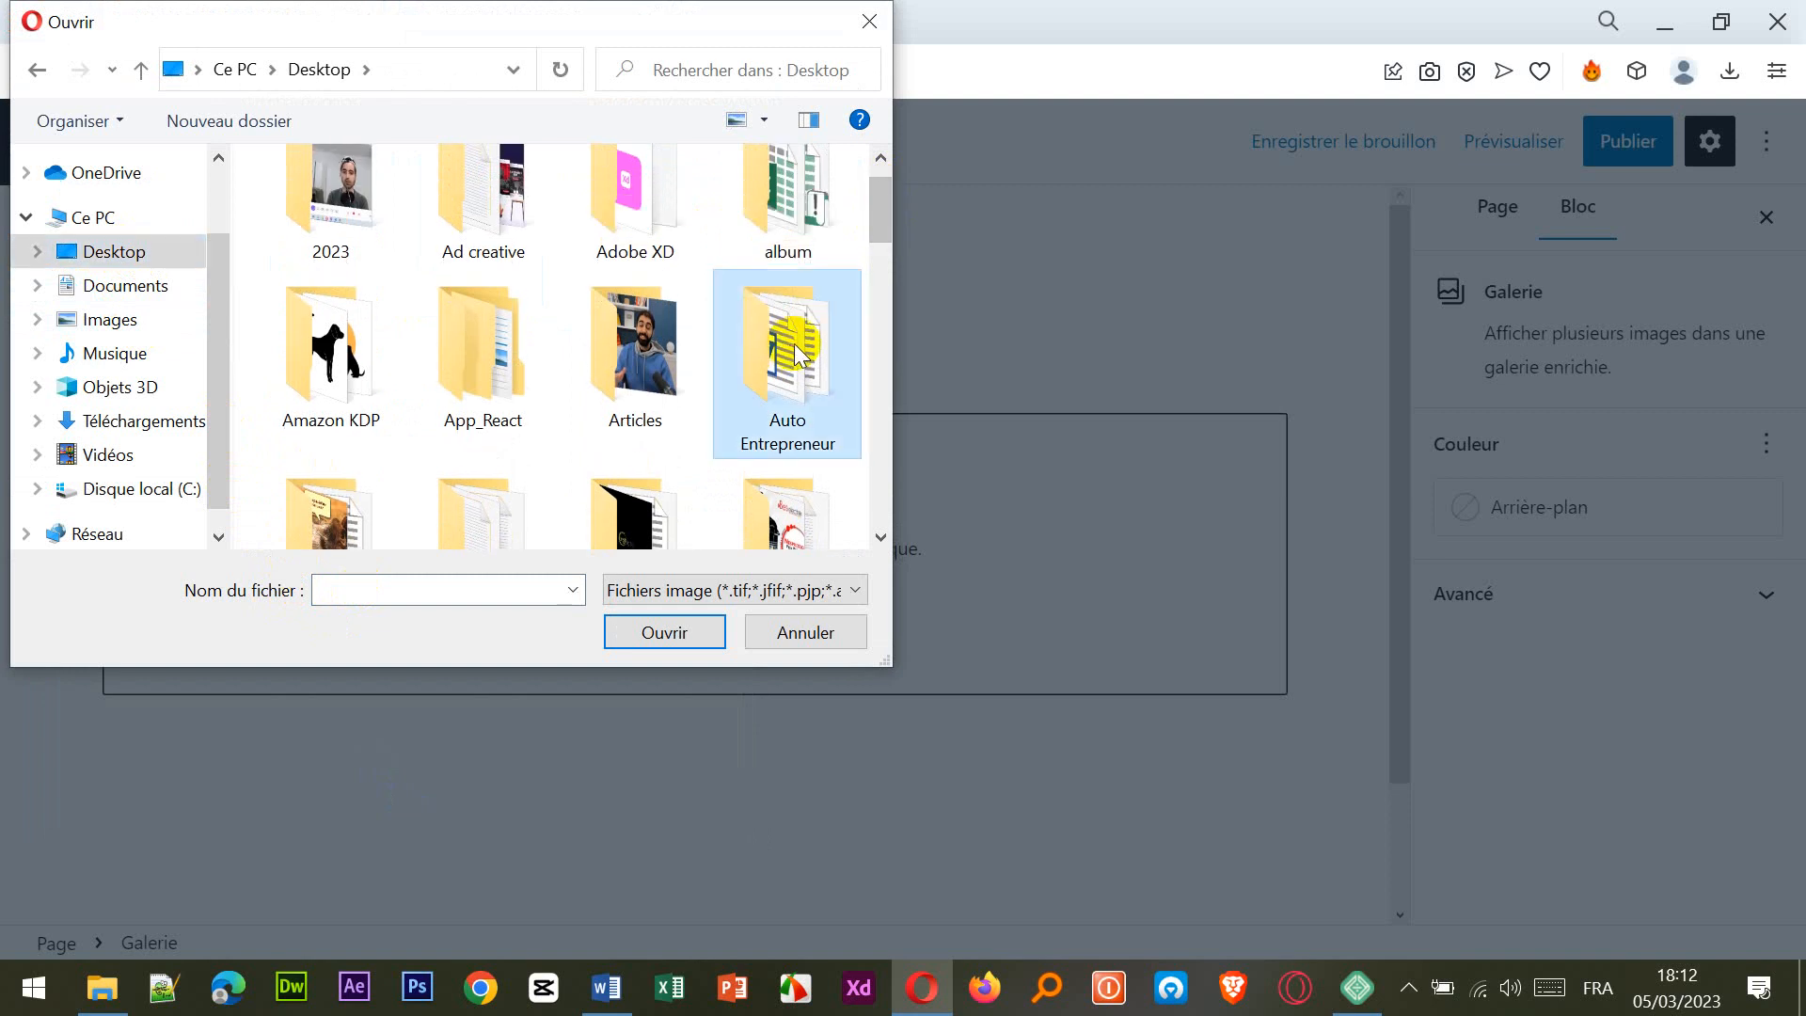
{"action": "key", "text": "c"}
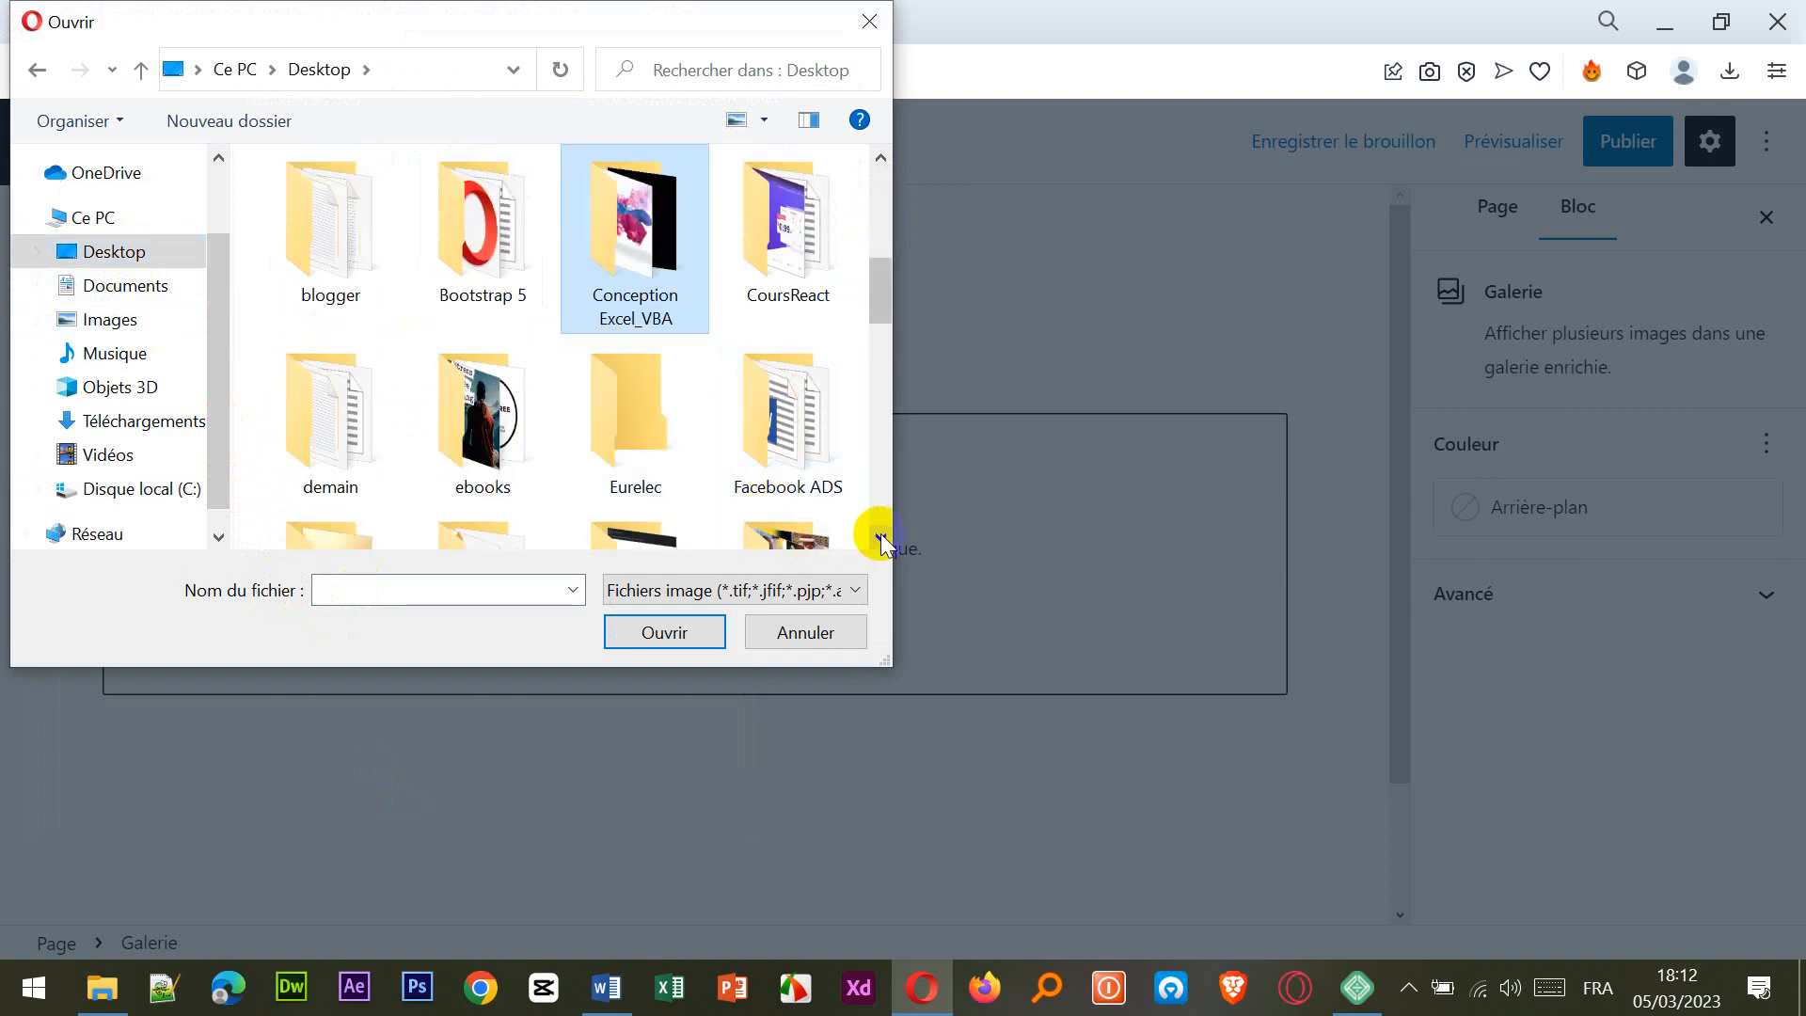
{"action": "left_click", "coordinate": [882, 537]}
{"action": "left_click_drag", "start_coordinate": [873, 318], "coordinate": [884, 521]}
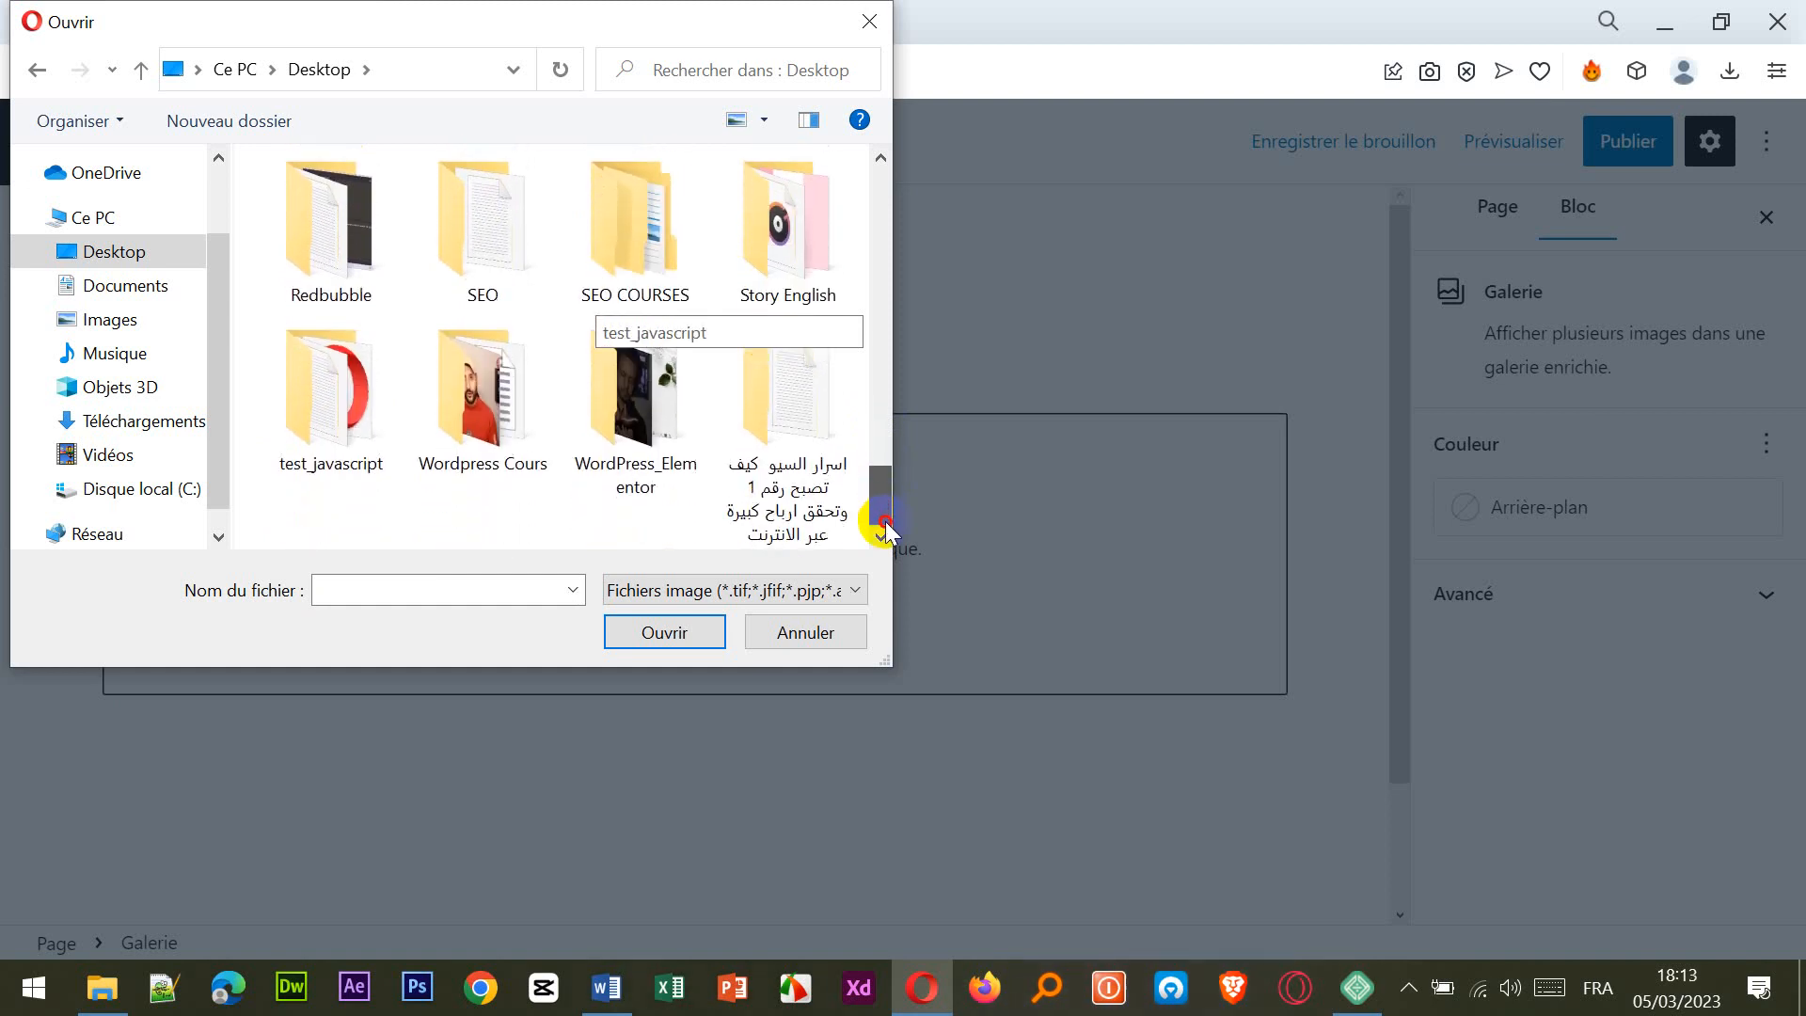
{"action": "double_click", "coordinate": [490, 430]}
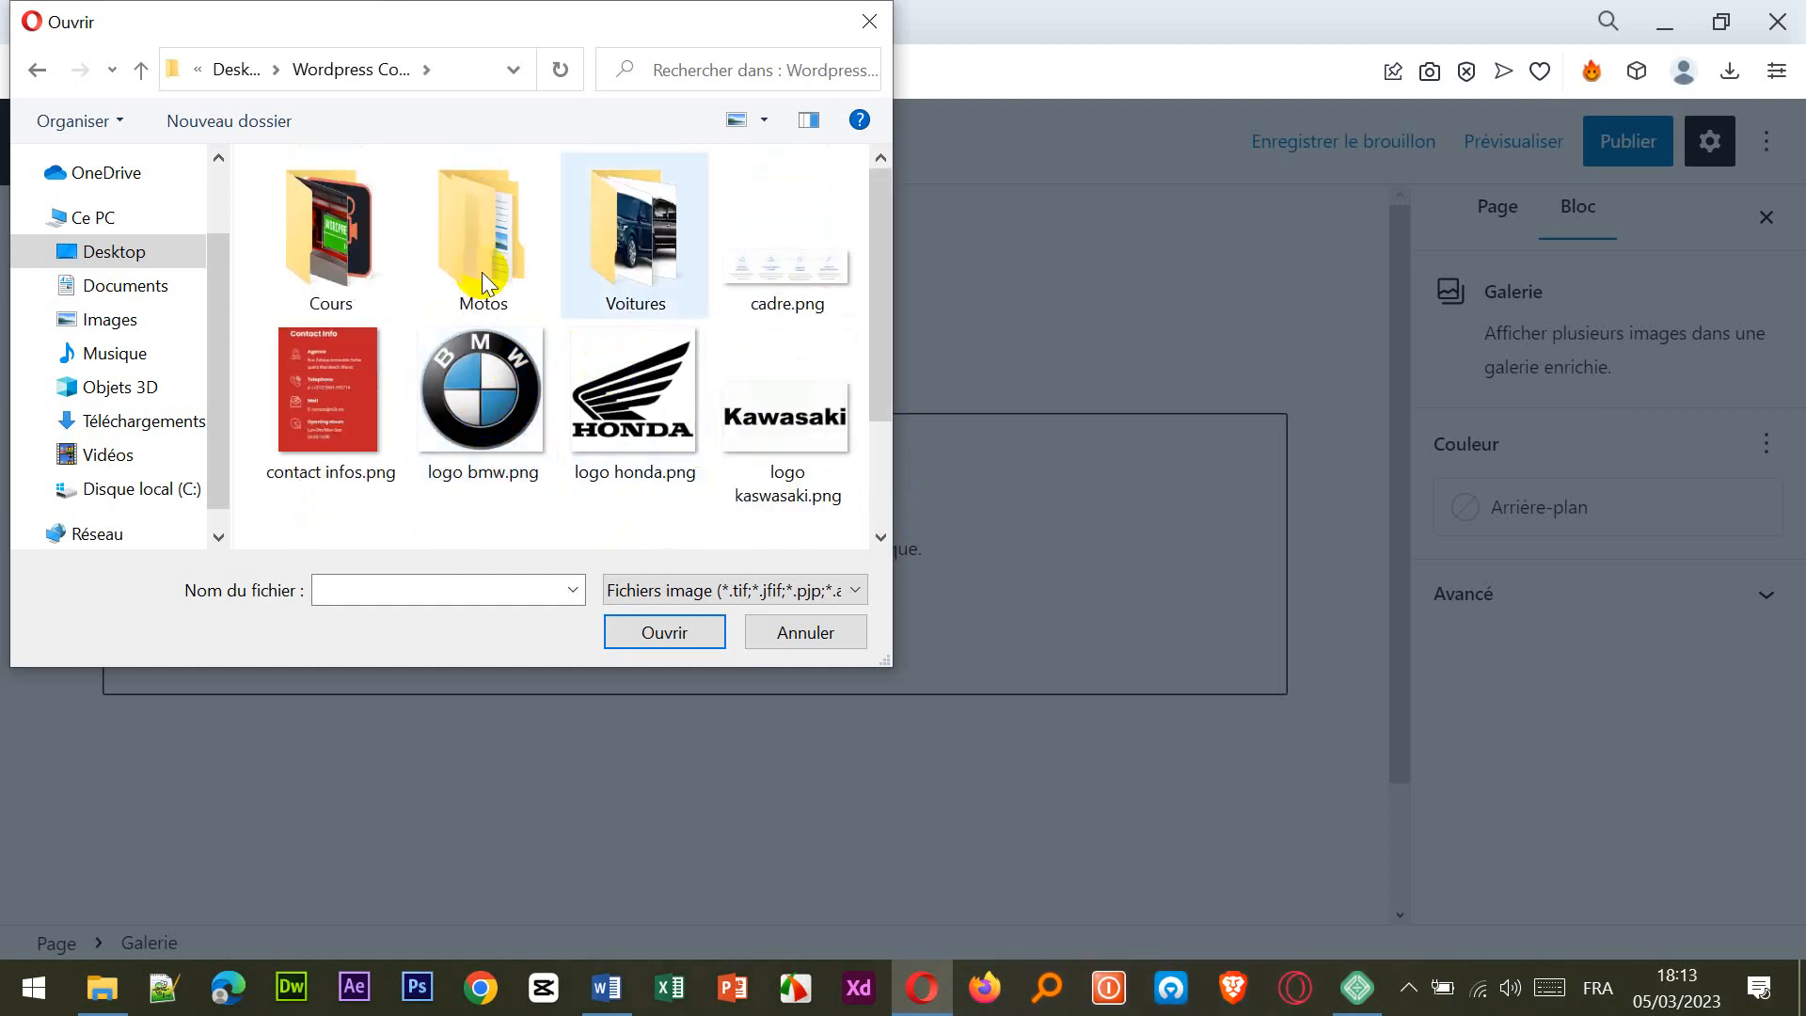
{"action": "double_click", "coordinate": [534, 250]}
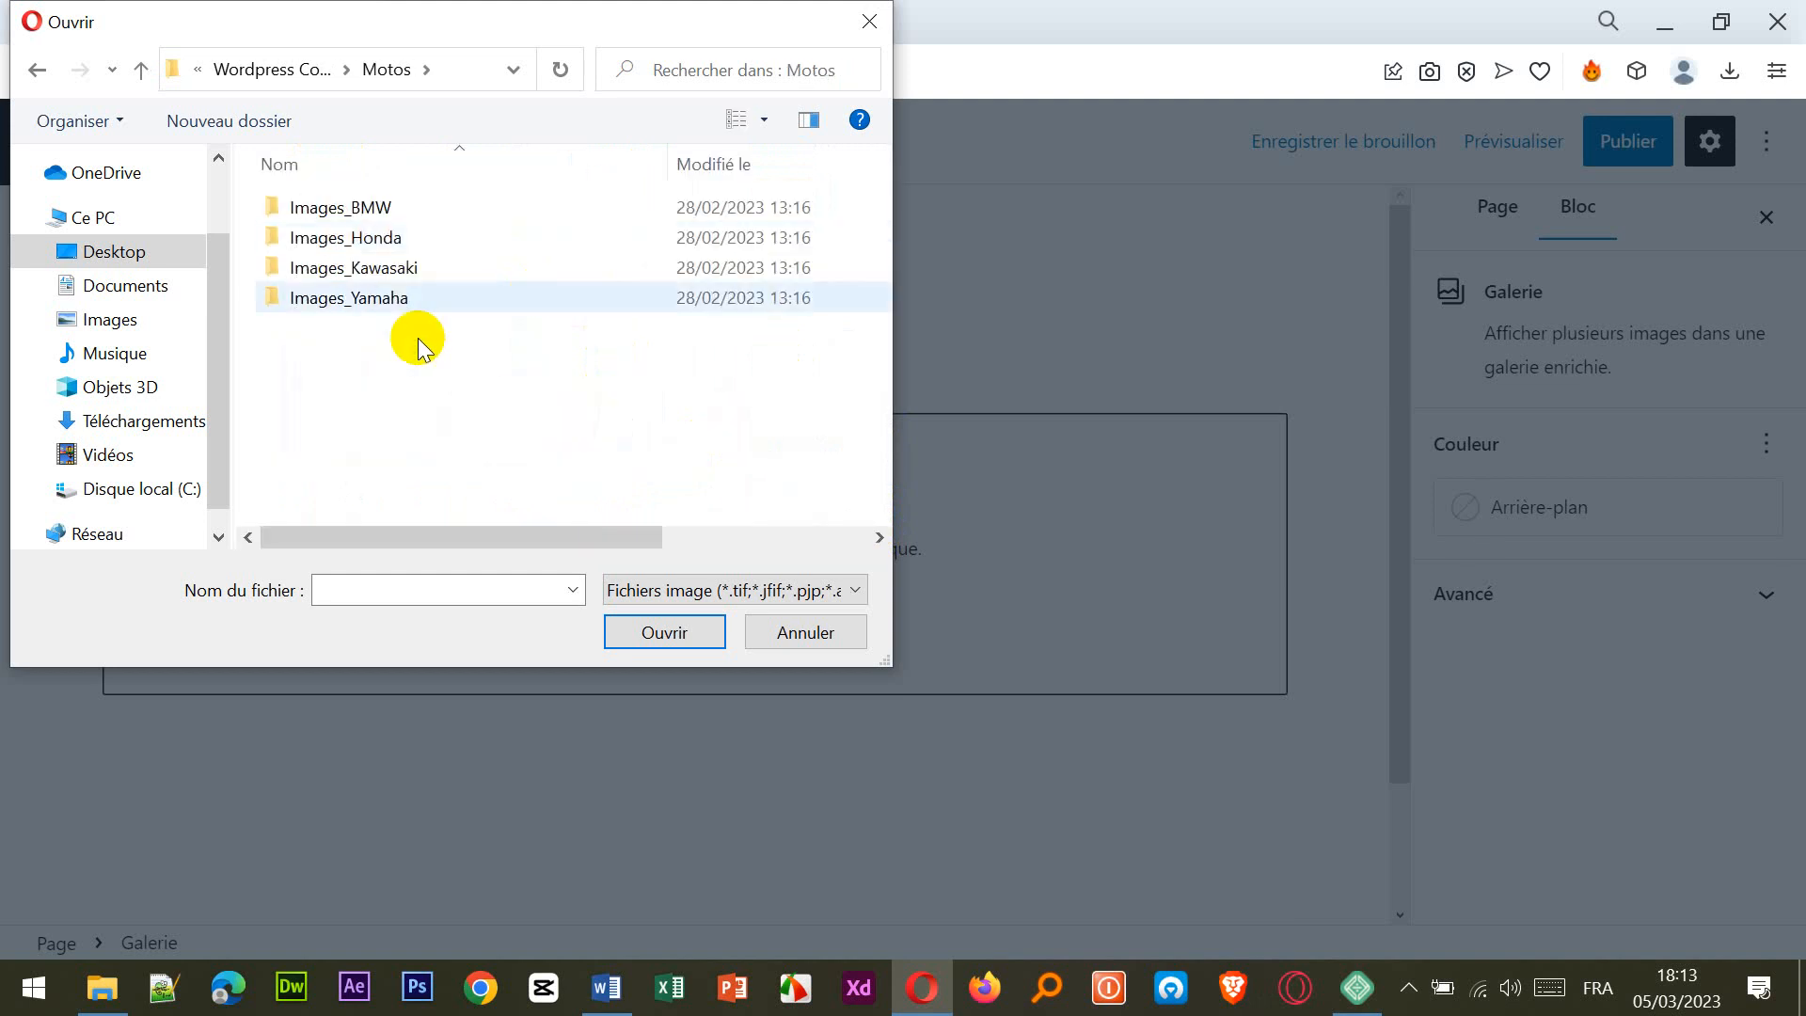
{"action": "double_click", "coordinate": [379, 209]}
- Upload all the motorcycle pictures in Images_BMW, starting from bmw1.jpg, into the gallery
{"action": "left_click", "coordinate": [322, 252]}
{"action": "key", "text": "ctrl+a"}
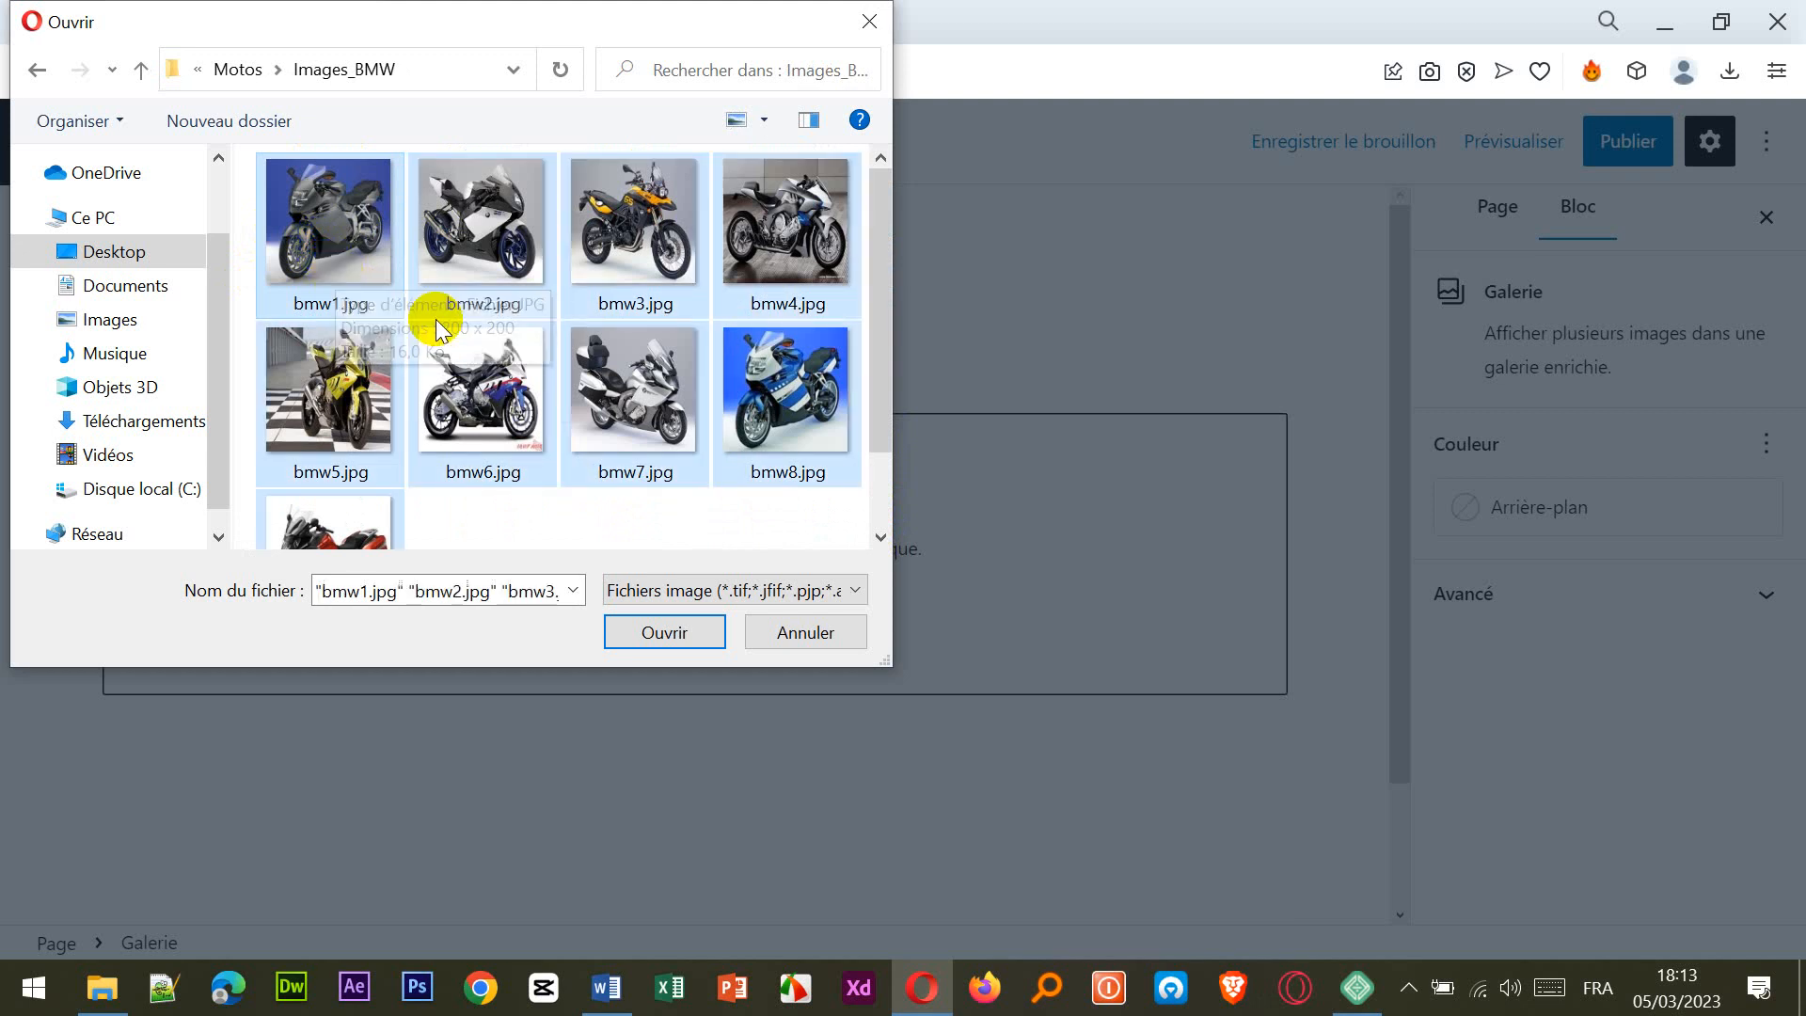
{"action": "left_click", "coordinate": [329, 237]}
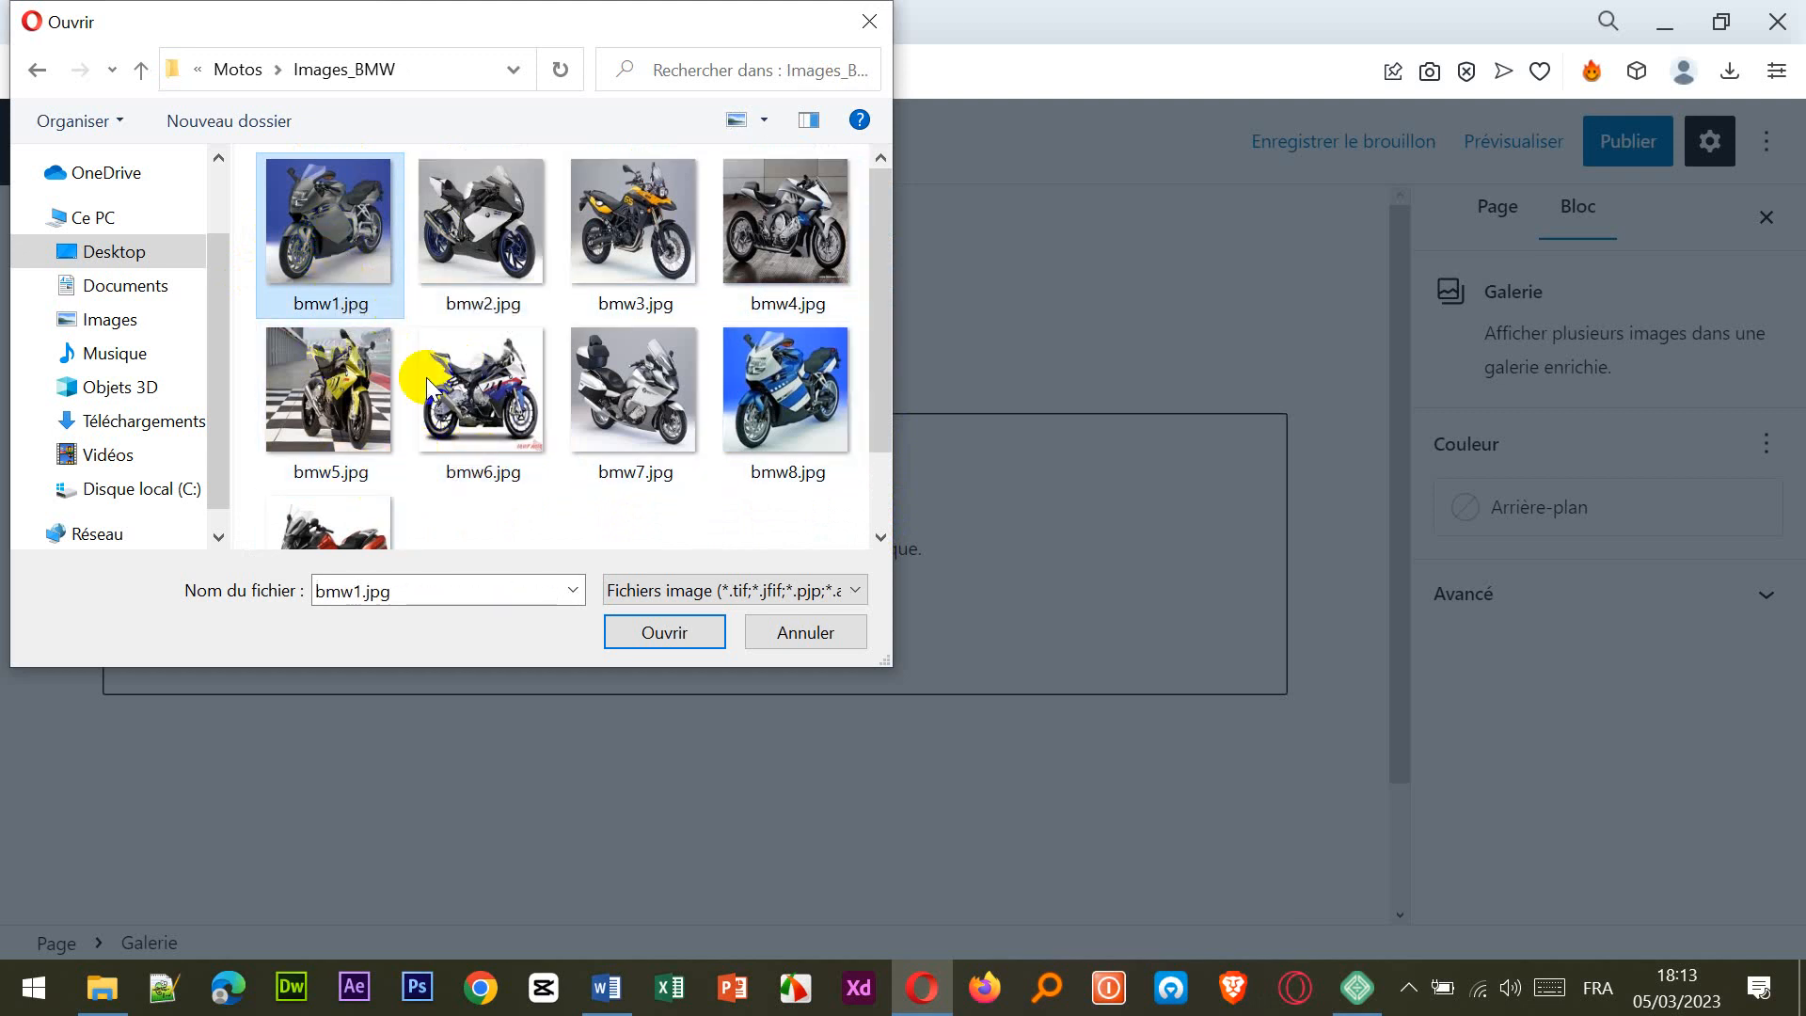
{"action": "key", "text": "ctrl+a"}
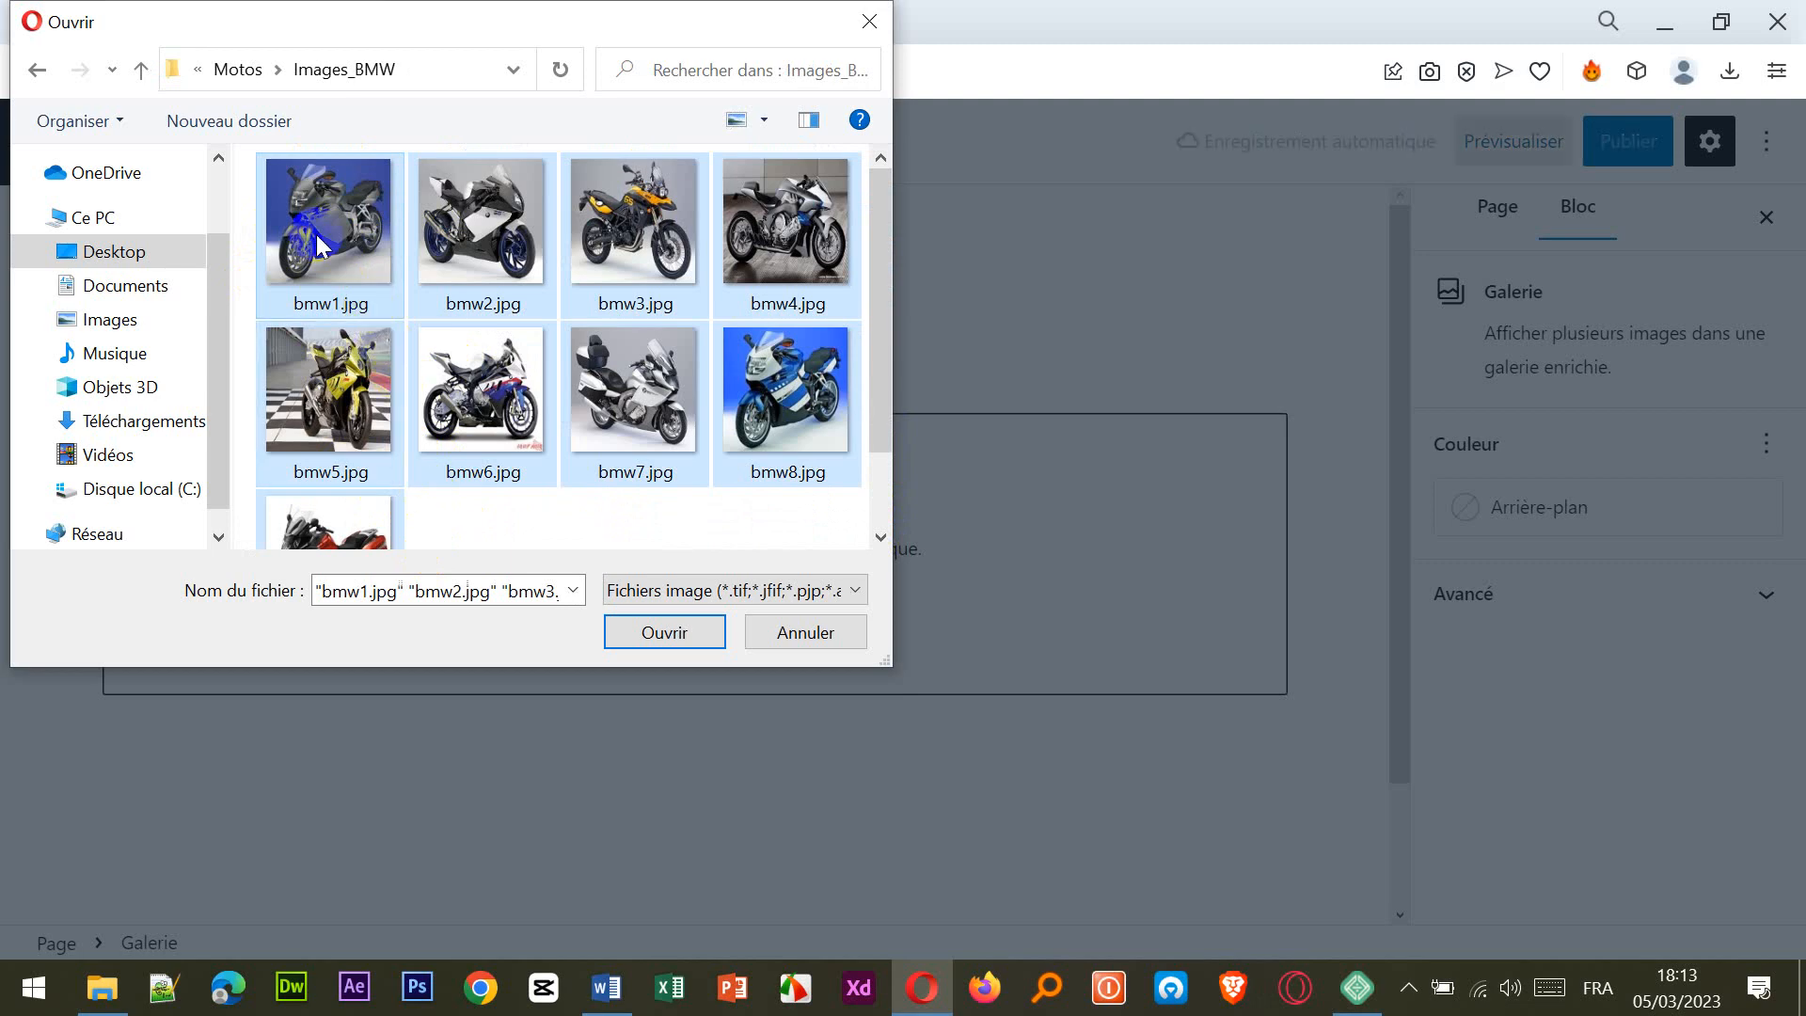
{"action": "left_click", "coordinate": [342, 267]}
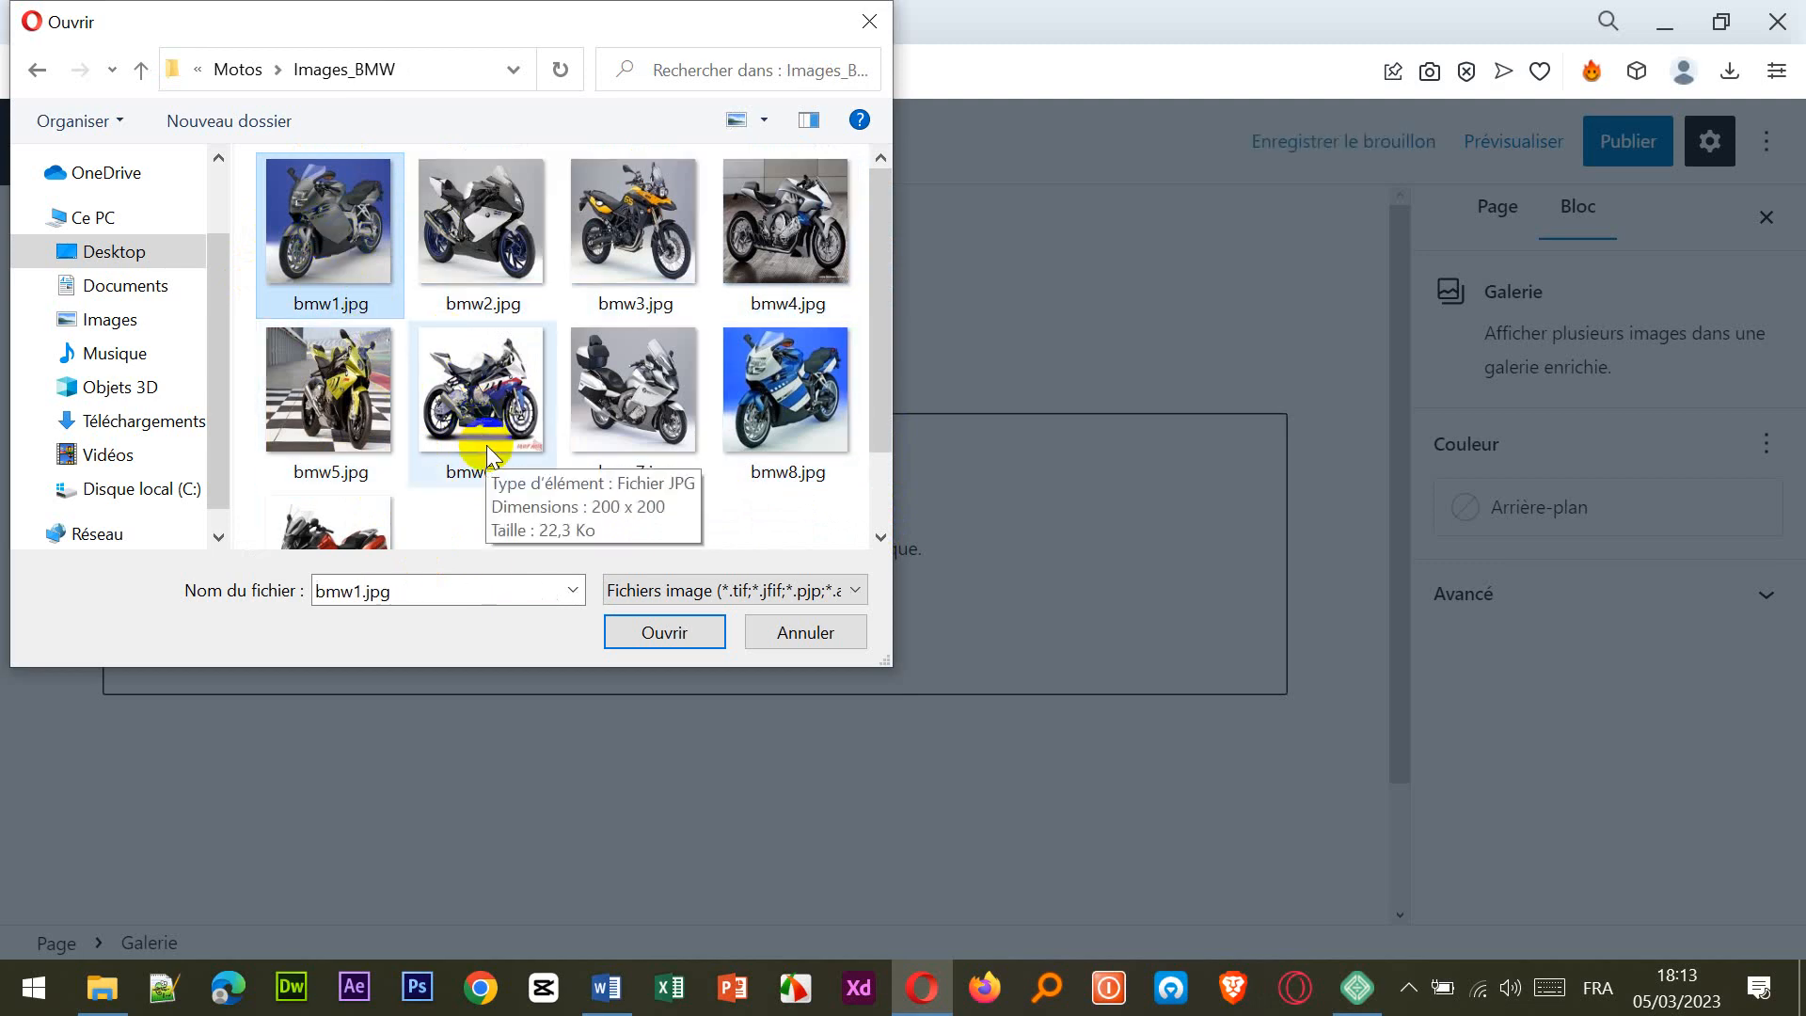
{"action": "key", "text": "ctrl+a"}
{"action": "left_click", "coordinate": [669, 634]}
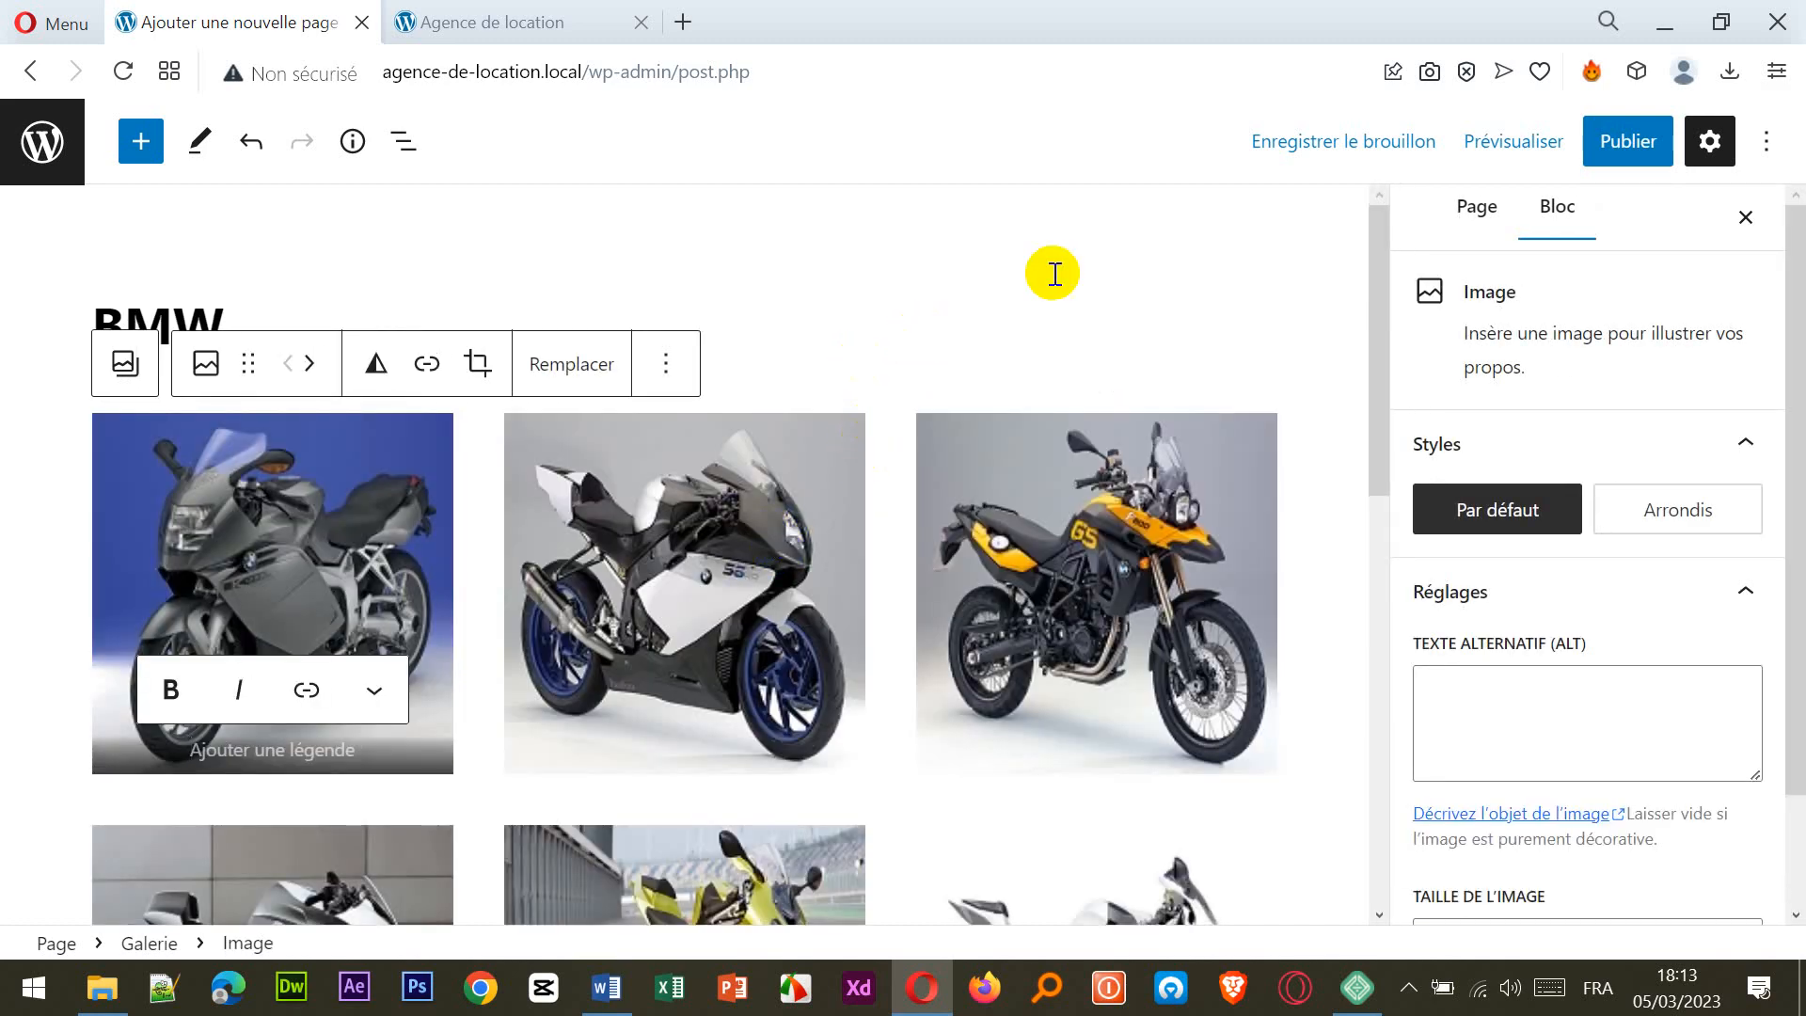
- Look over the uploaded BMW gallery pictures and publish the BMW page
{"action": "left_click", "coordinate": [1100, 307]}
{"action": "scroll", "coordinate": [1102, 310], "scroll_direction": "down", "scroll_amount": 8}
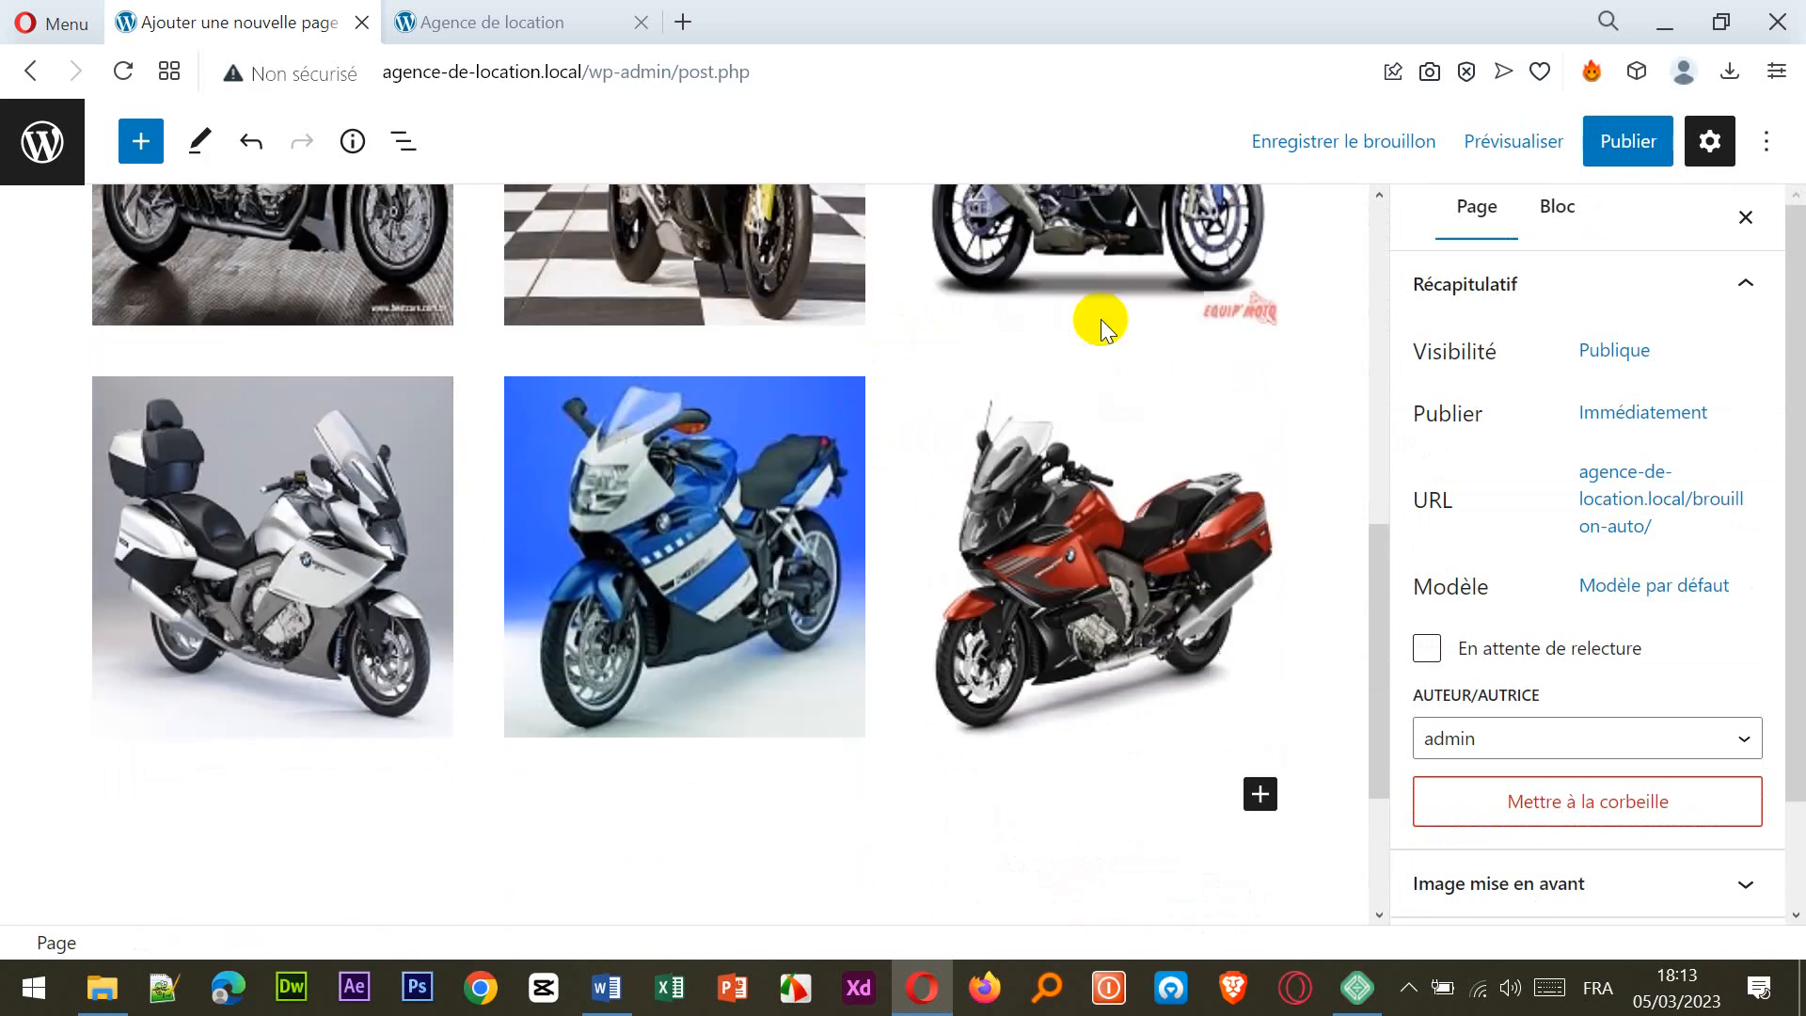
{"action": "scroll", "coordinate": [1103, 325], "scroll_direction": "up", "scroll_amount": 3}
{"action": "scroll", "coordinate": [1100, 329], "scroll_direction": "up", "scroll_amount": 5}
{"action": "scroll", "coordinate": [1100, 329], "scroll_direction": "down", "scroll_amount": 6}
{"action": "scroll", "coordinate": [1101, 329], "scroll_direction": "up", "scroll_amount": 6}
{"action": "left_click", "coordinate": [1636, 149]}
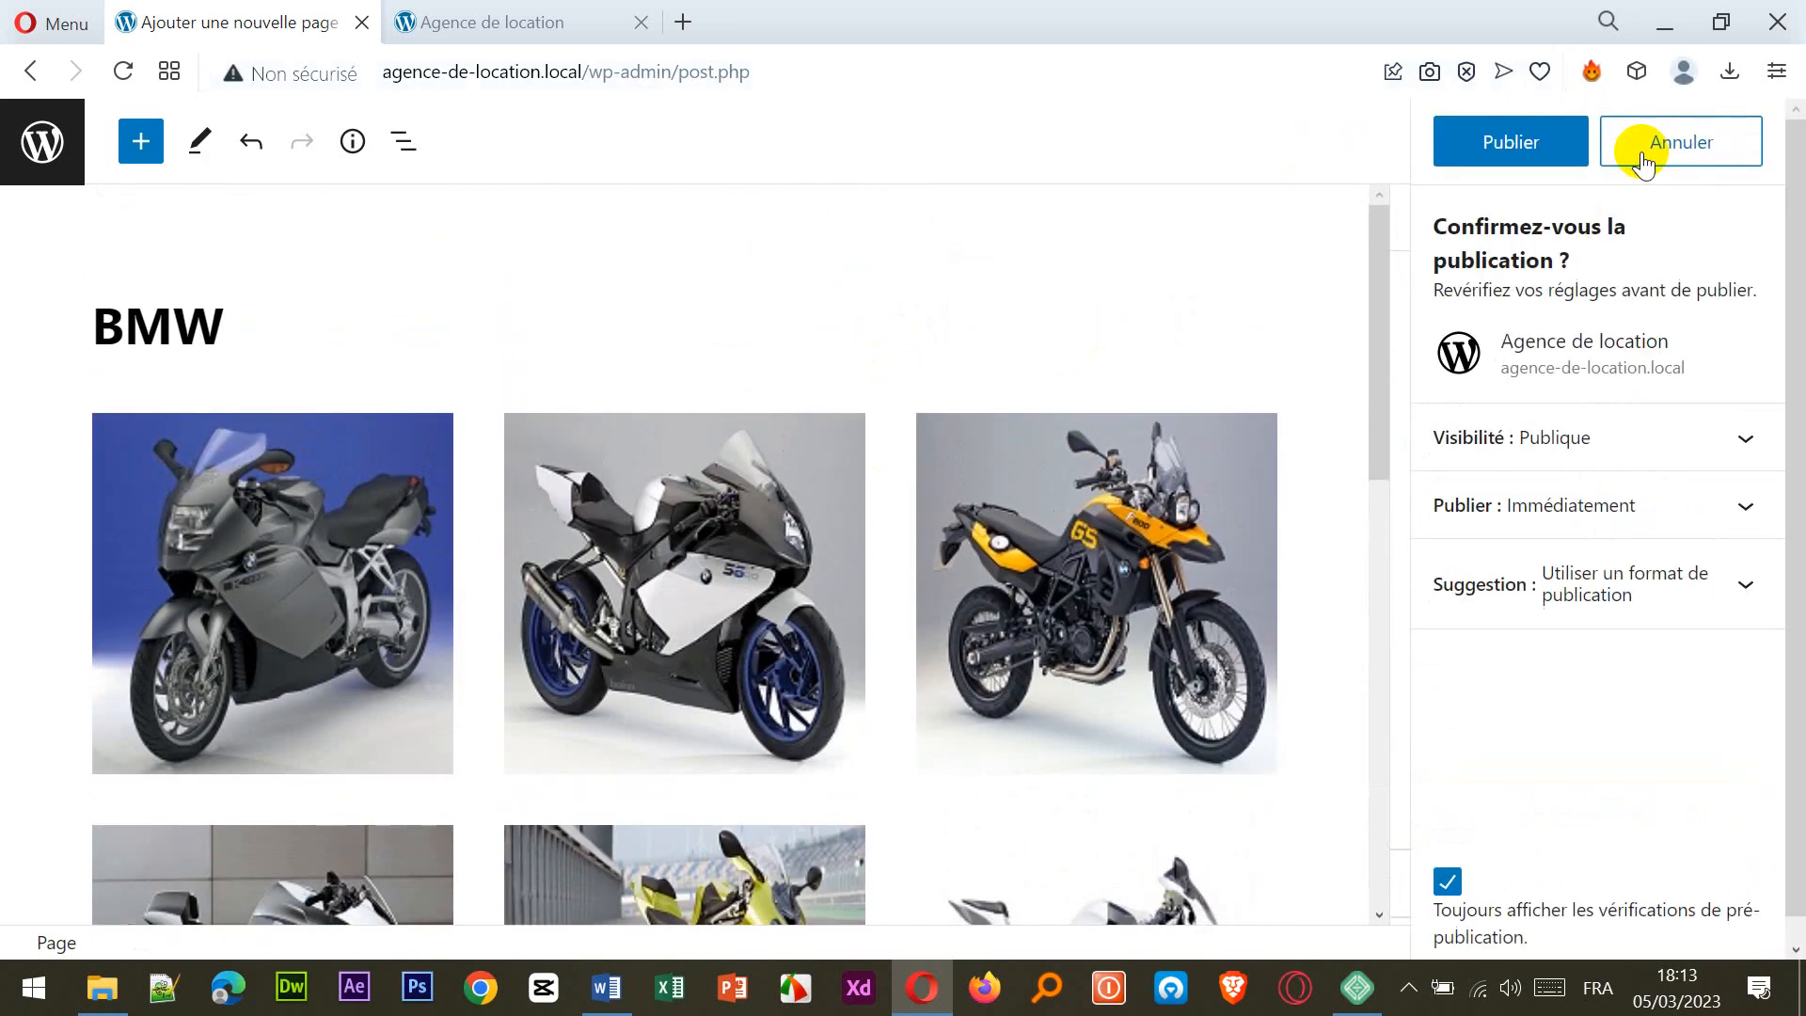
{"action": "left_click", "coordinate": [1488, 141]}
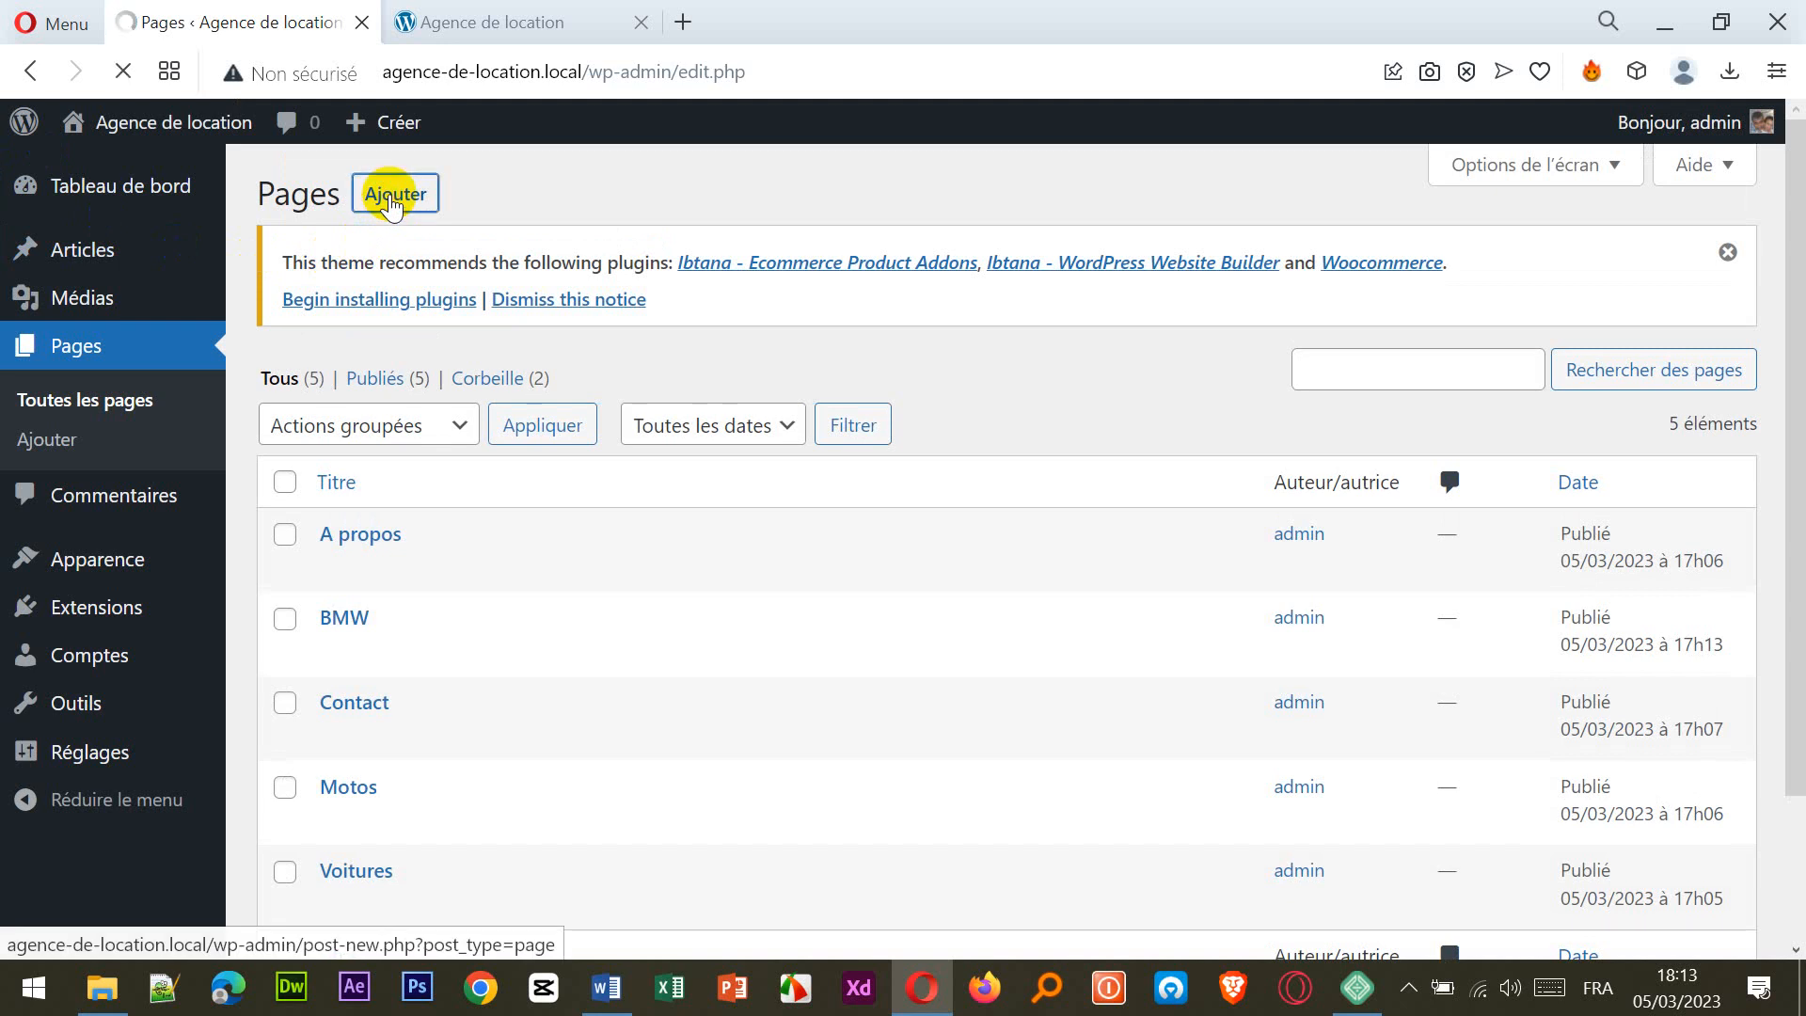
- Create another new page titled Honda and insert a Galerie block below its title
{"action": "left_click", "coordinate": [393, 197]}
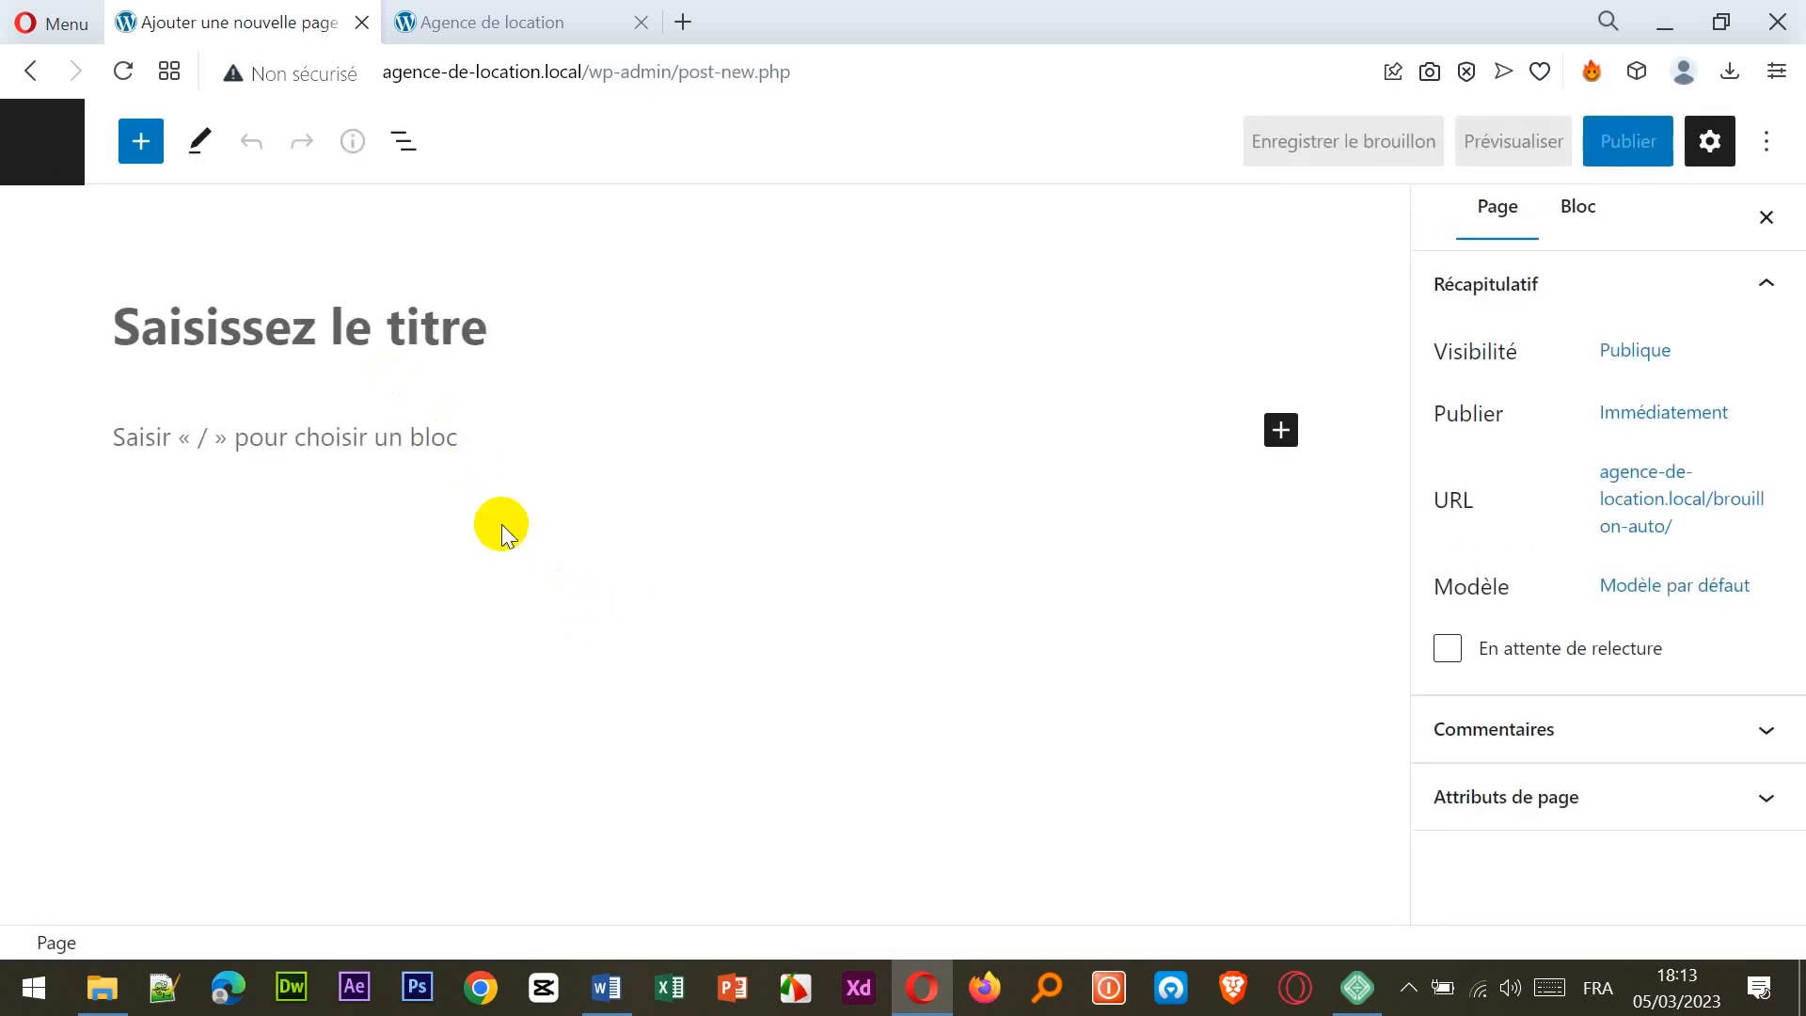
{"action": "type", "text": "Honda"}
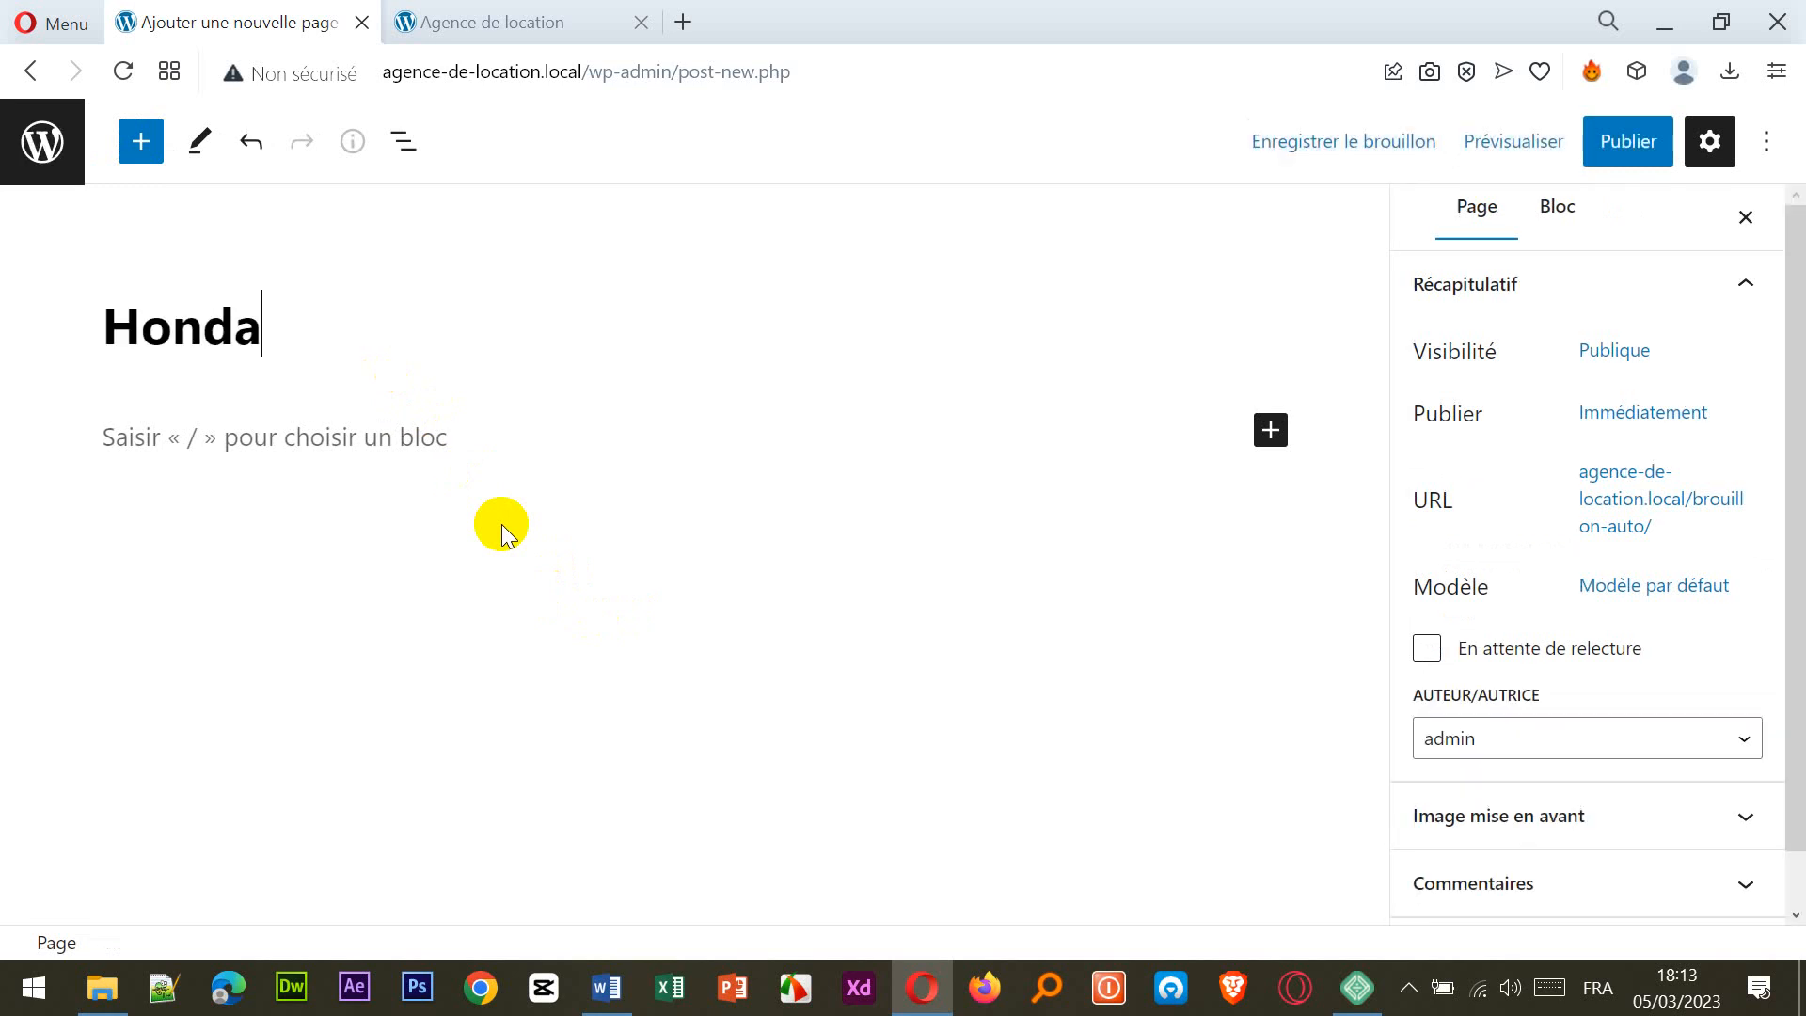
{"action": "left_click", "coordinate": [302, 442]}
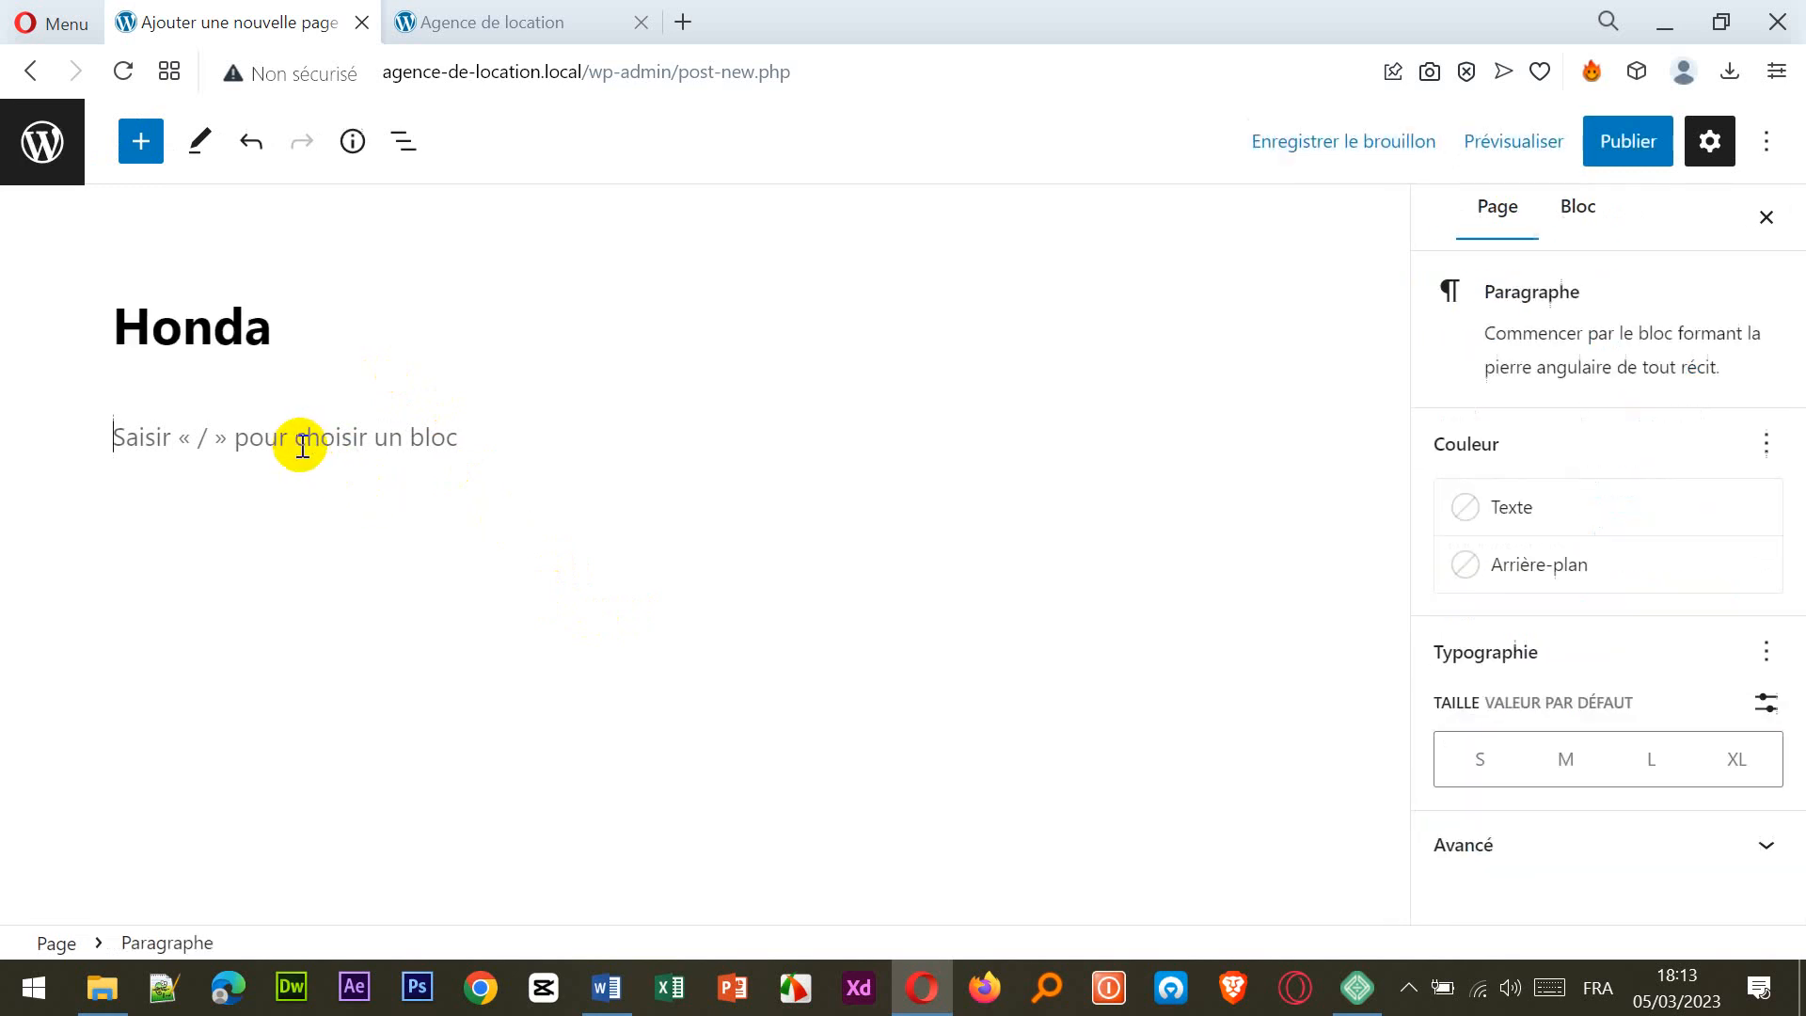
{"action": "left_click", "coordinate": [1296, 449]}
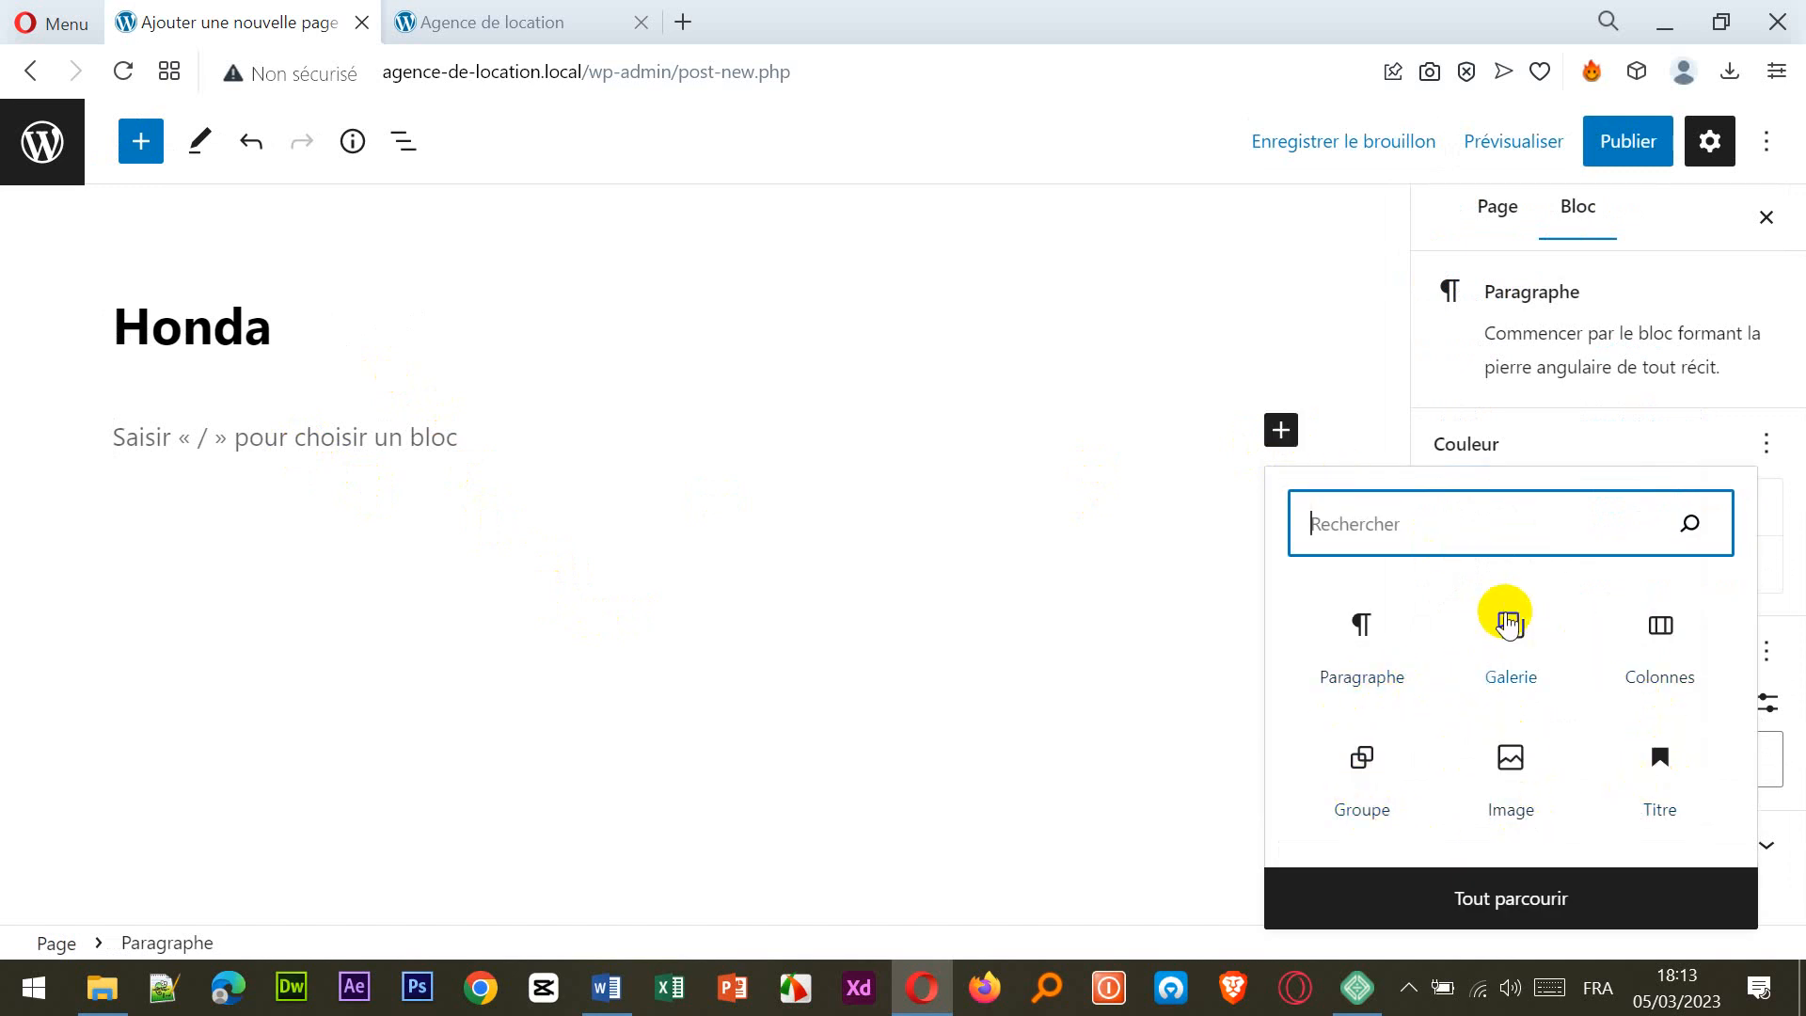
{"action": "left_click", "coordinate": [1505, 613]}
- Upload honda1.jpg through honda6.jpg from the Images_Honda folder in Motos into the Honda page's gallery
{"action": "left_click", "coordinate": [179, 605]}
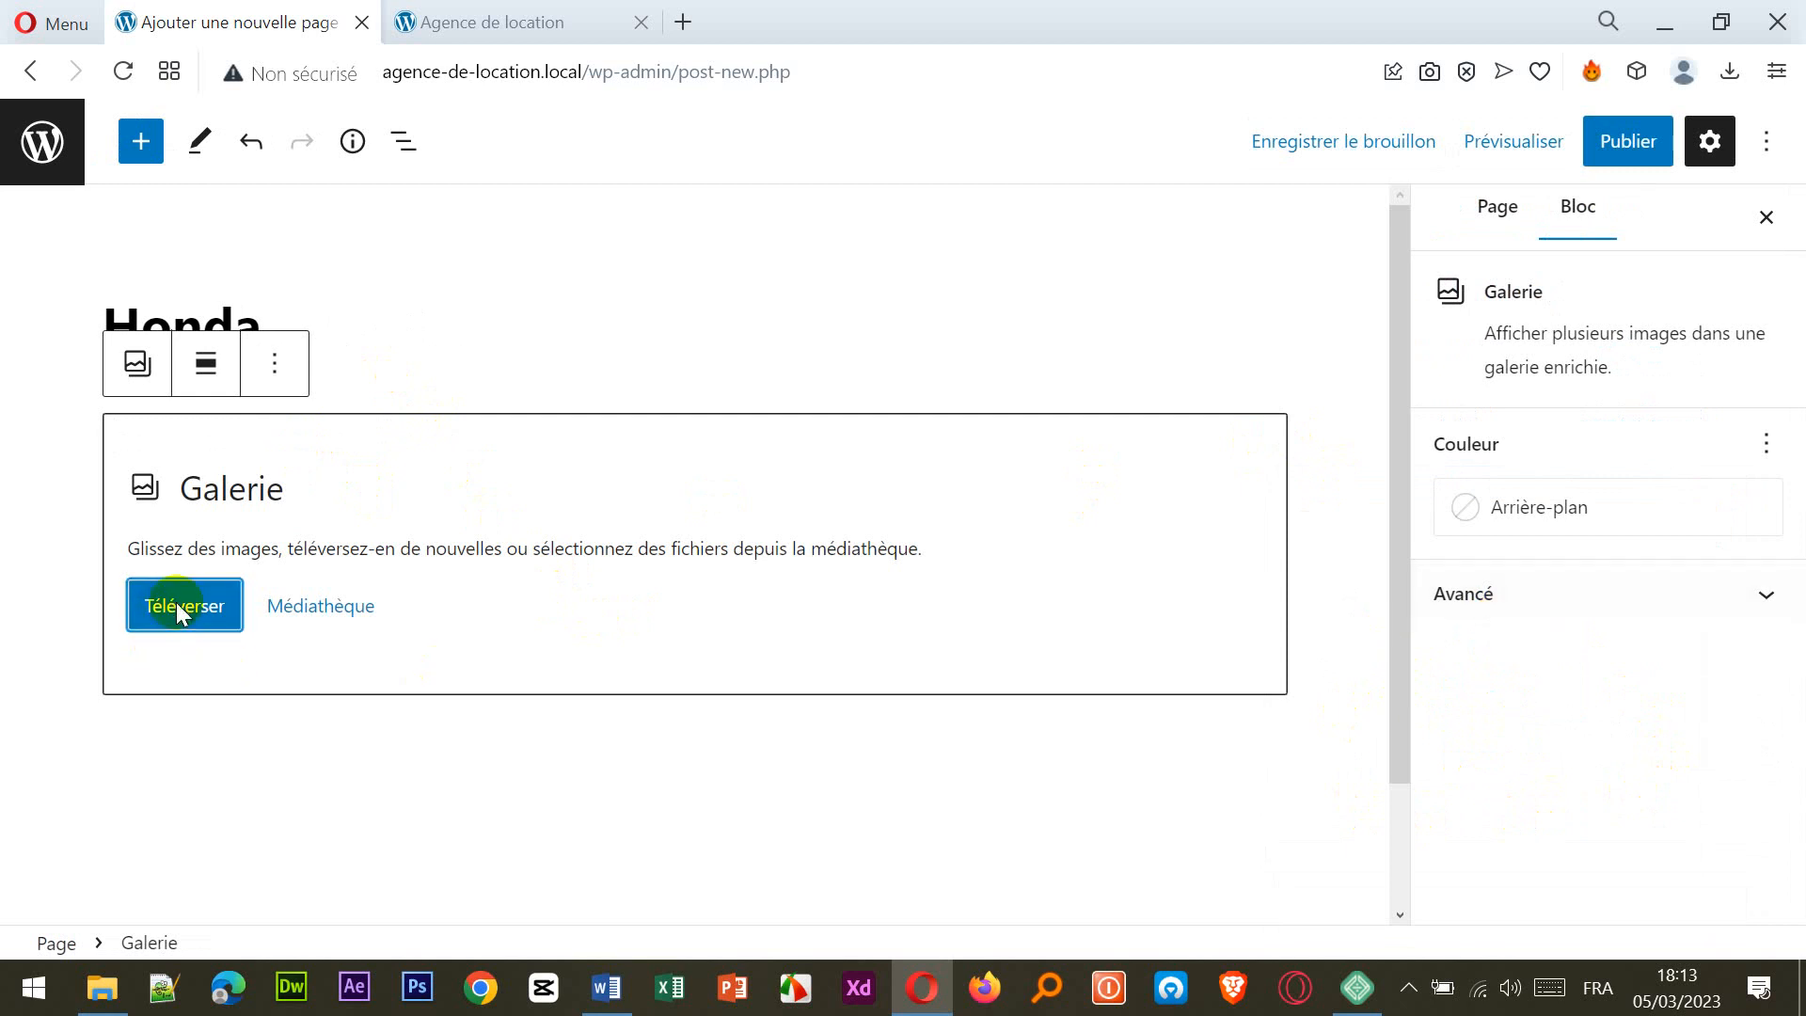
{"action": "left_click", "coordinate": [387, 811]}
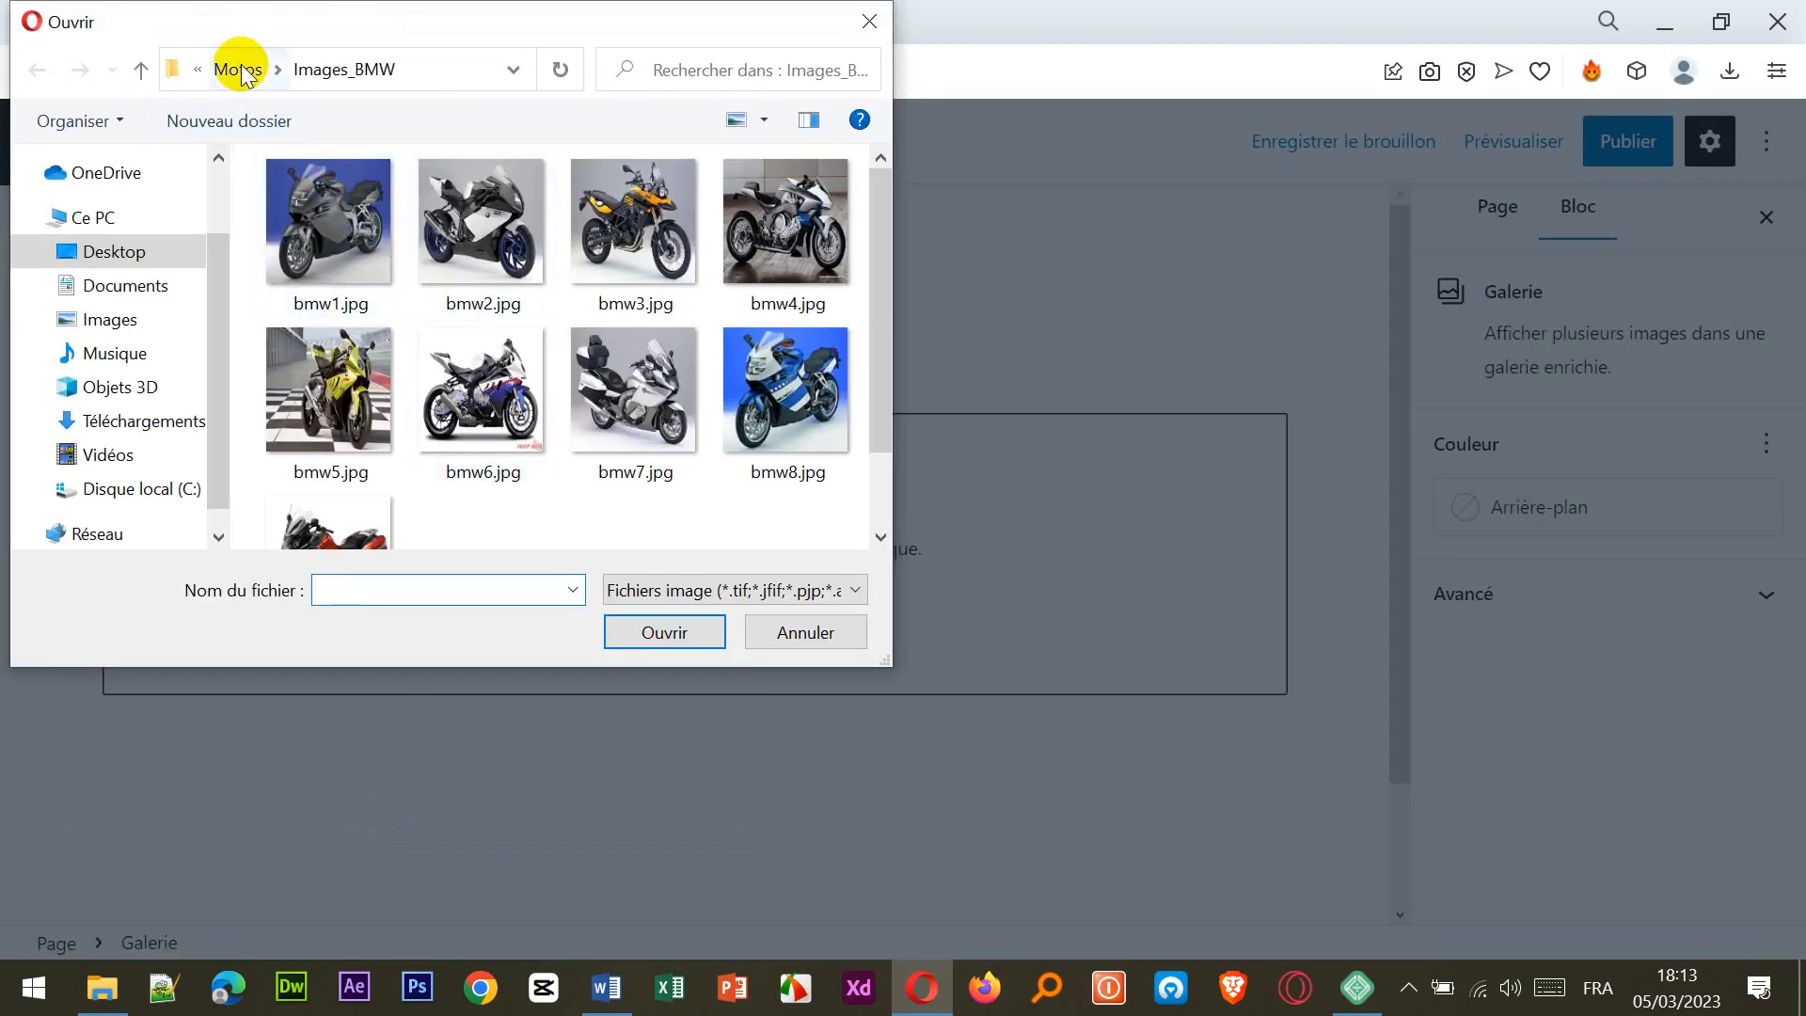
{"action": "left_click", "coordinate": [238, 68]}
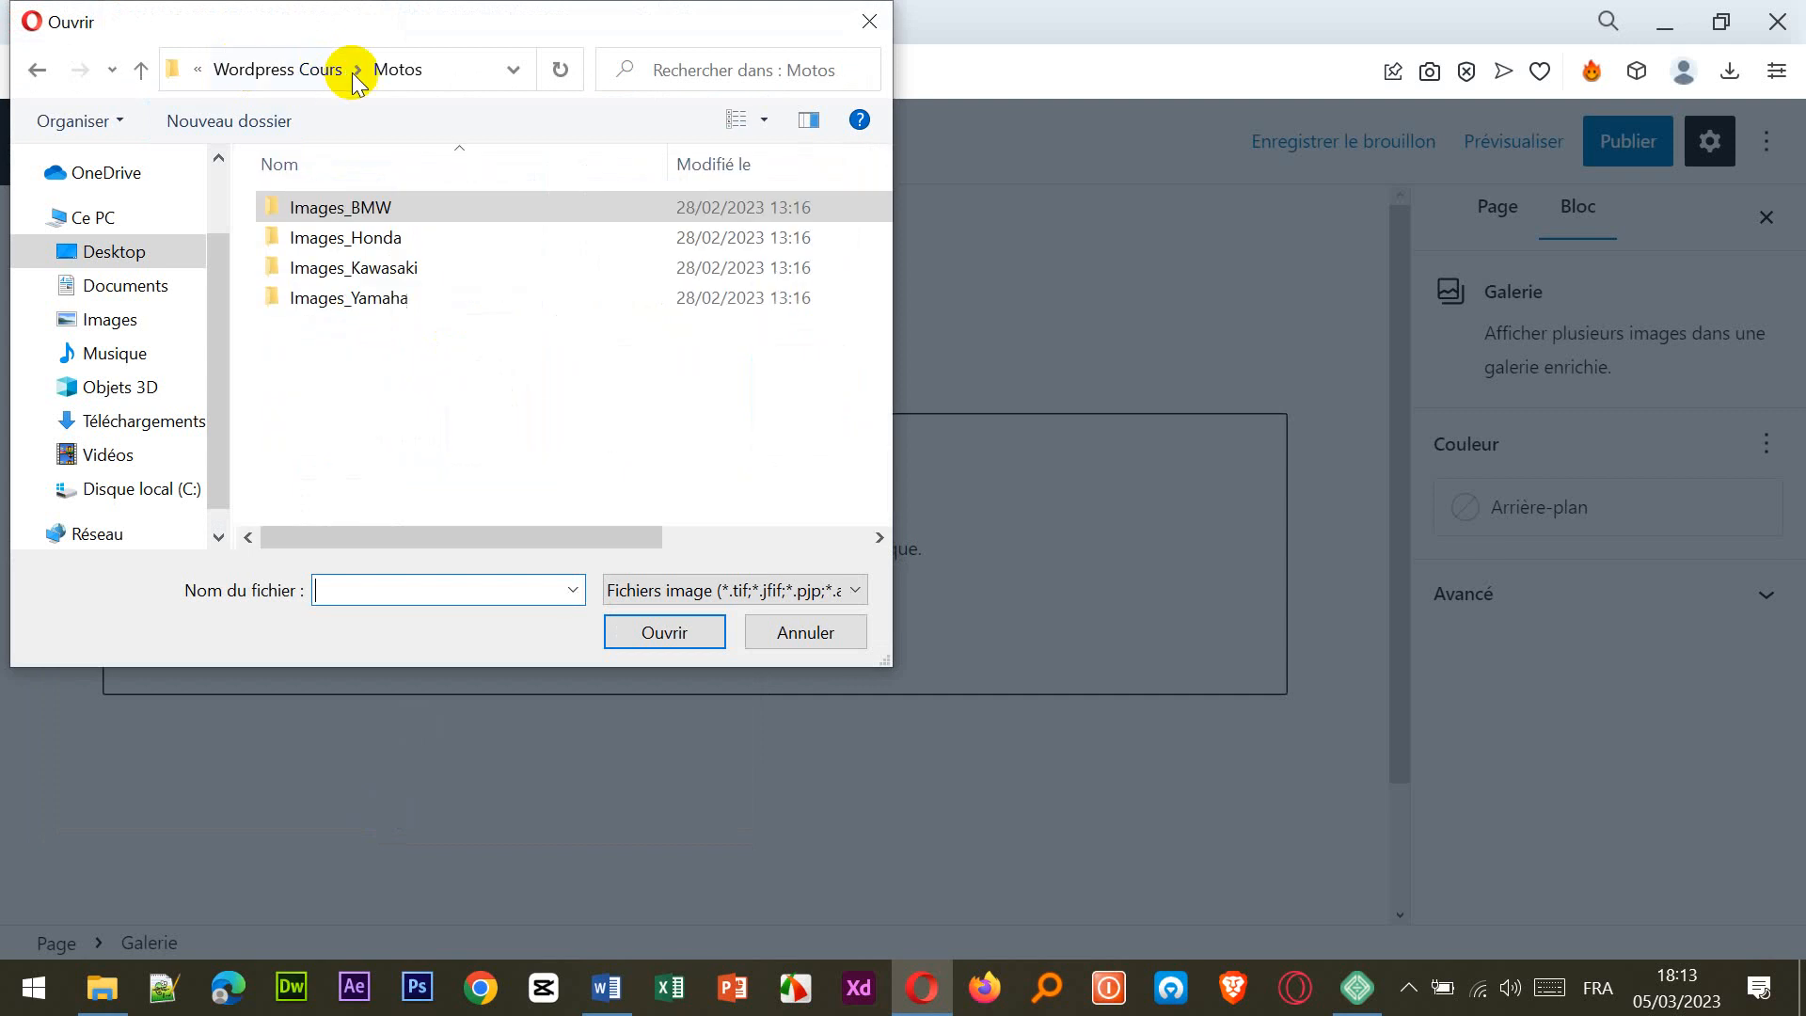
{"action": "double_click", "coordinate": [375, 235]}
{"action": "left_click", "coordinate": [358, 234]}
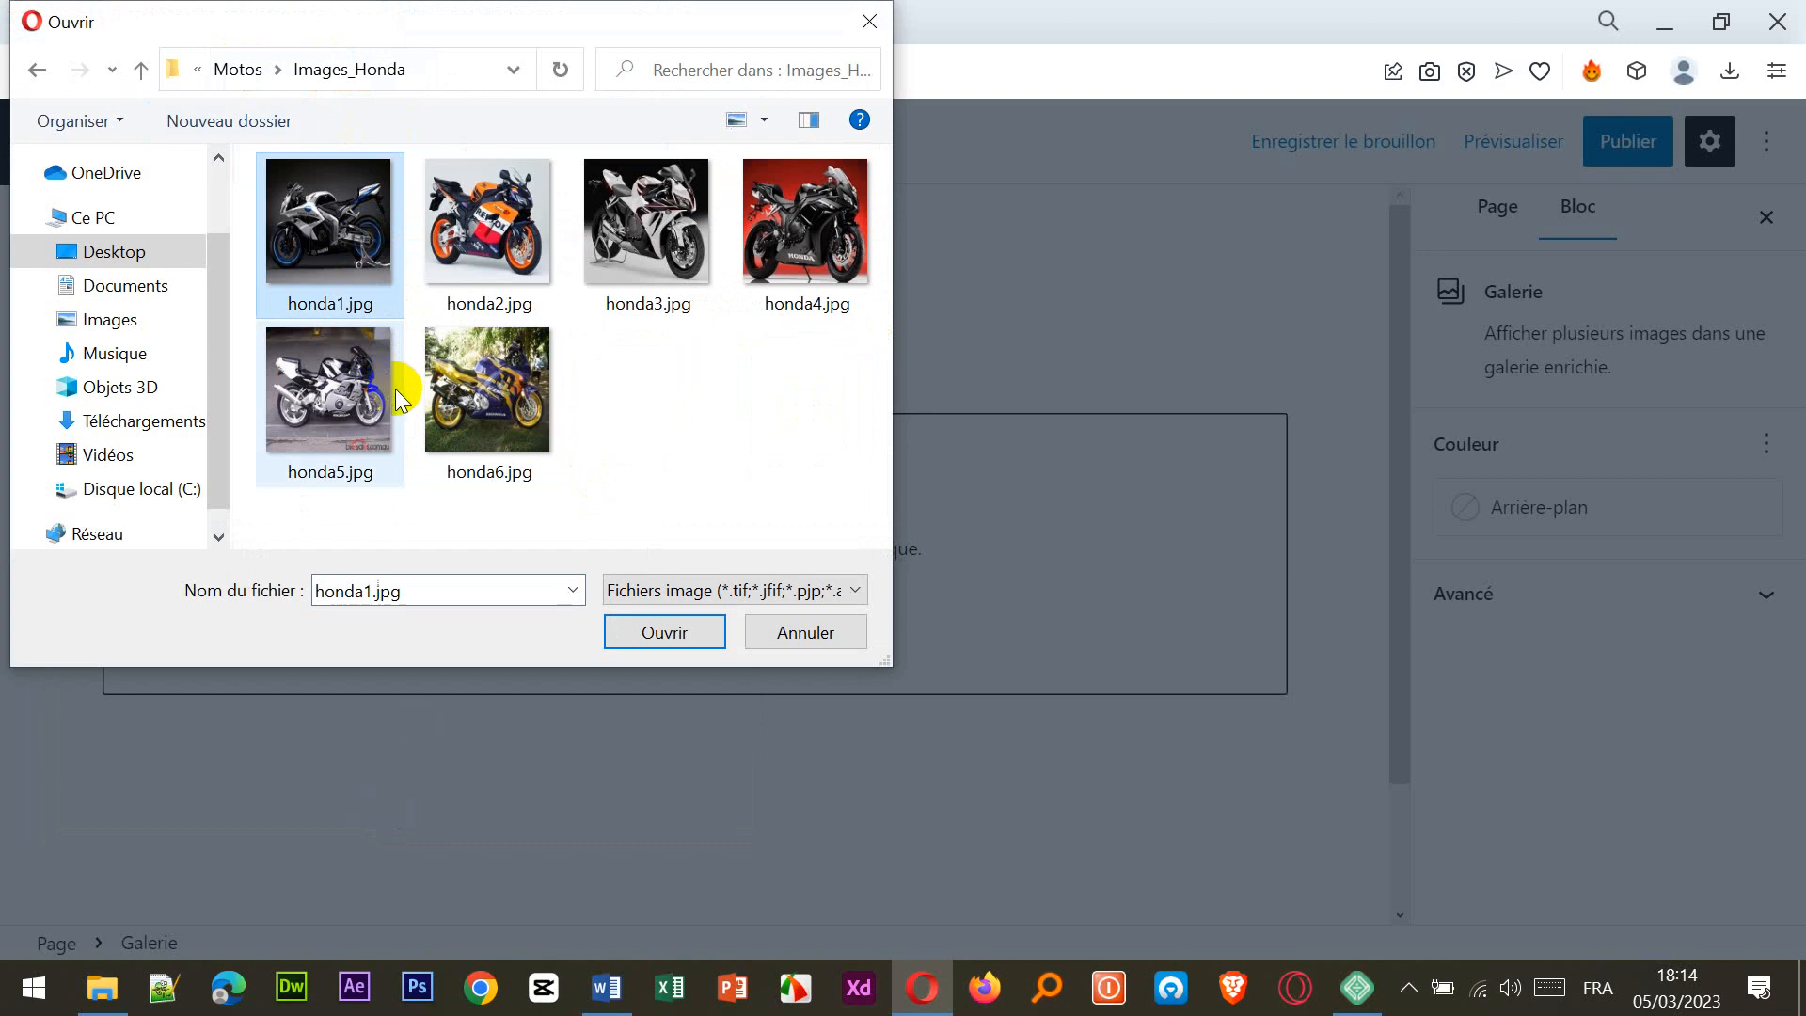
{"action": "left_click", "coordinate": [406, 416], "text": "shift"}
{"action": "left_click", "coordinate": [694, 637]}
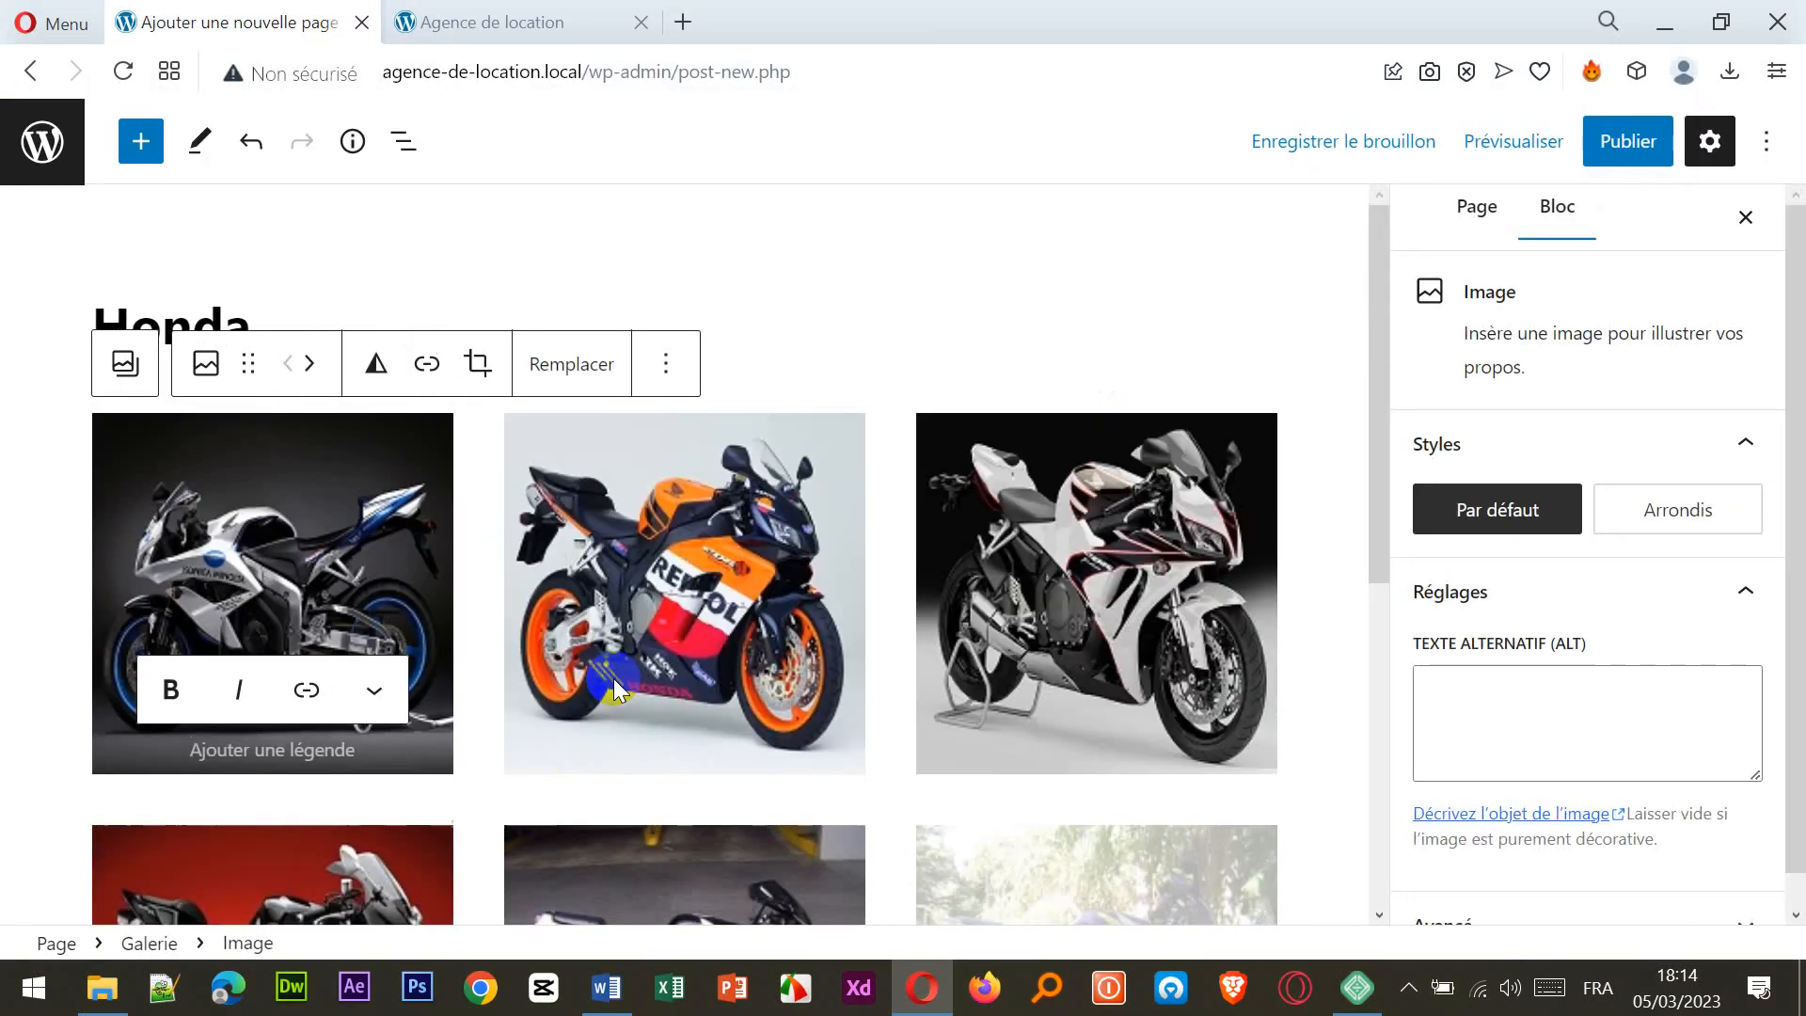
- Check the Honda page's gallery pictures and publish the page
{"action": "left_click", "coordinate": [1294, 566]}
{"action": "scroll", "coordinate": [1294, 566], "scroll_direction": "down", "scroll_amount": 5}
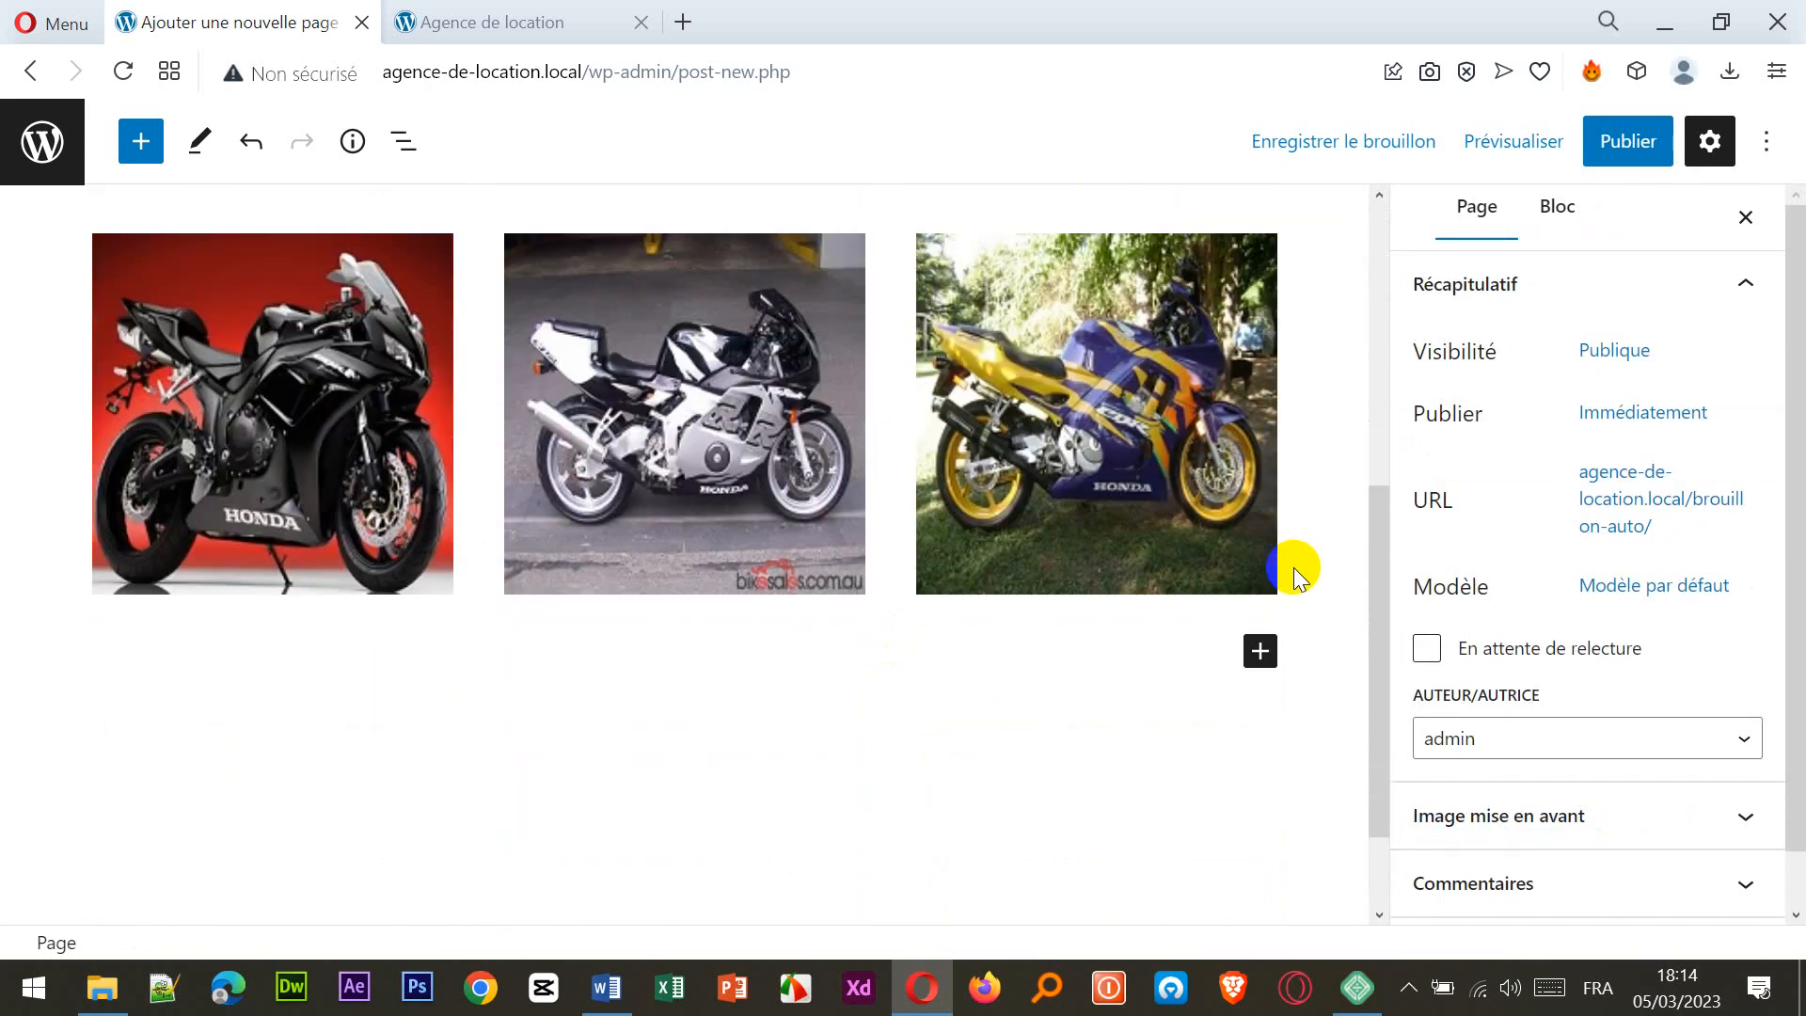
{"action": "left_click", "coordinate": [1628, 145]}
{"action": "left_click", "coordinate": [1553, 159]}
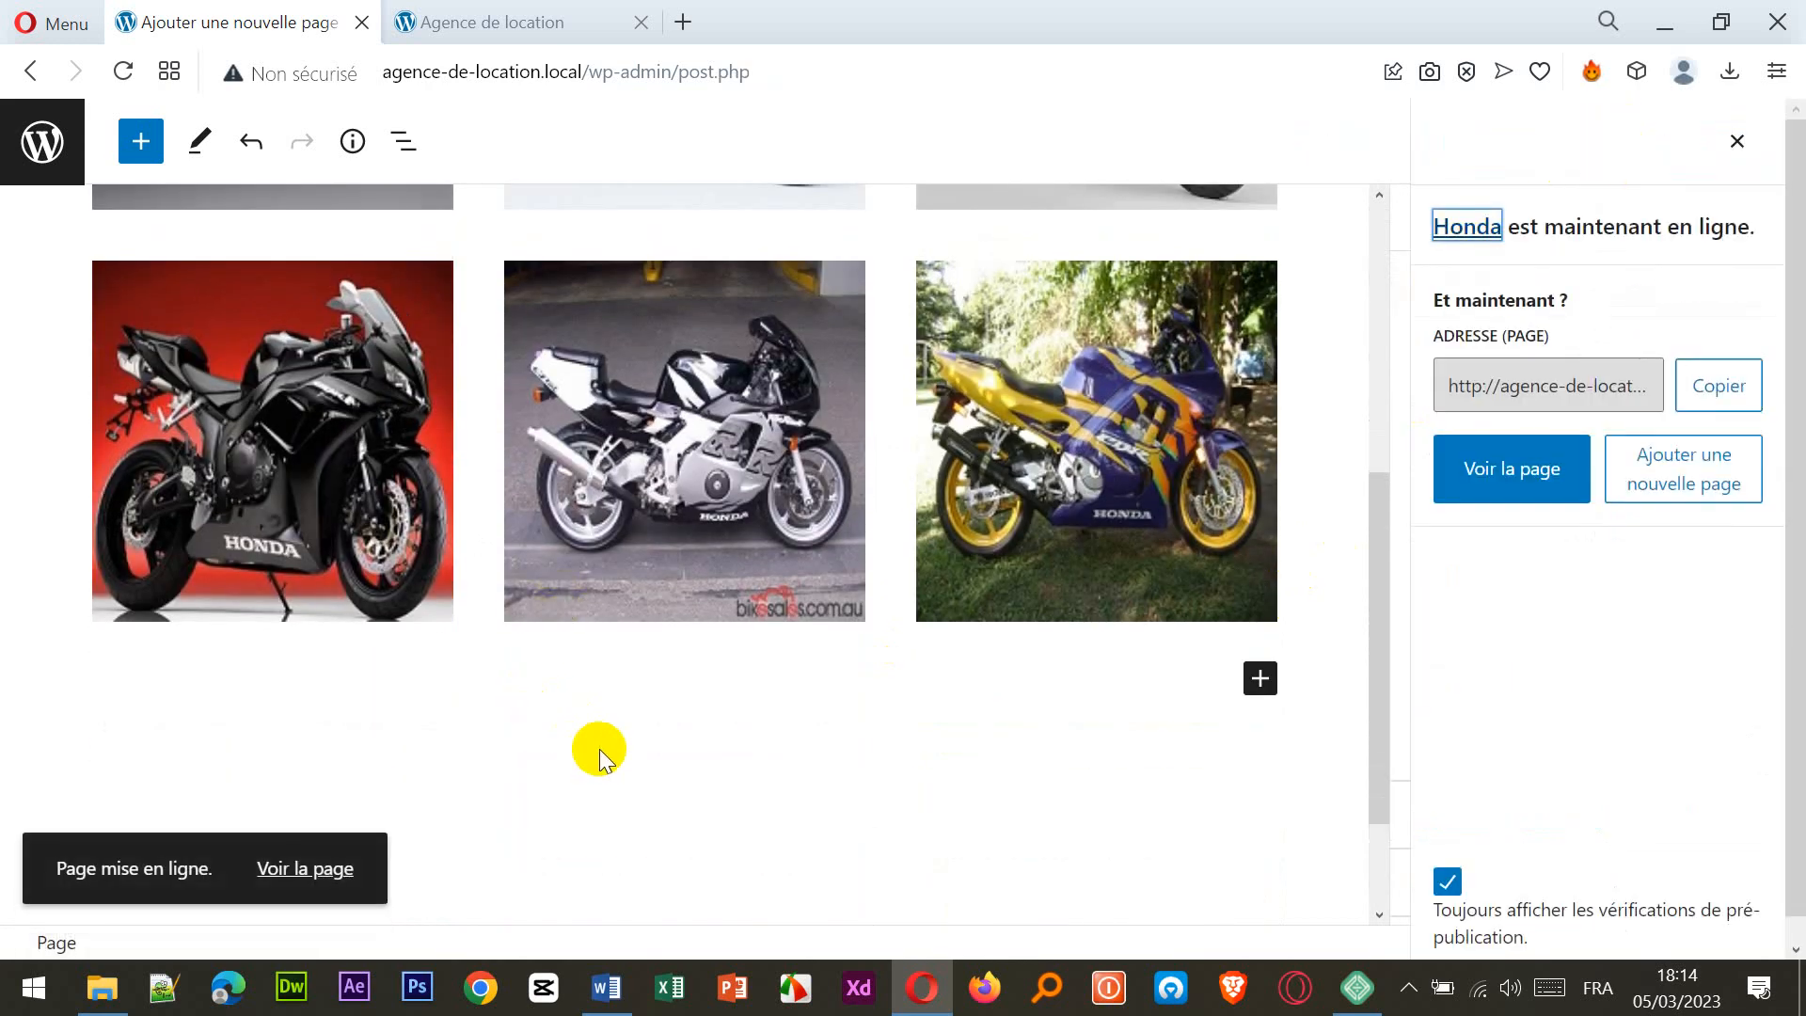
- Create another new page titled Yamaha and insert a Galerie block below its title
{"action": "left_click", "coordinate": [43, 141]}
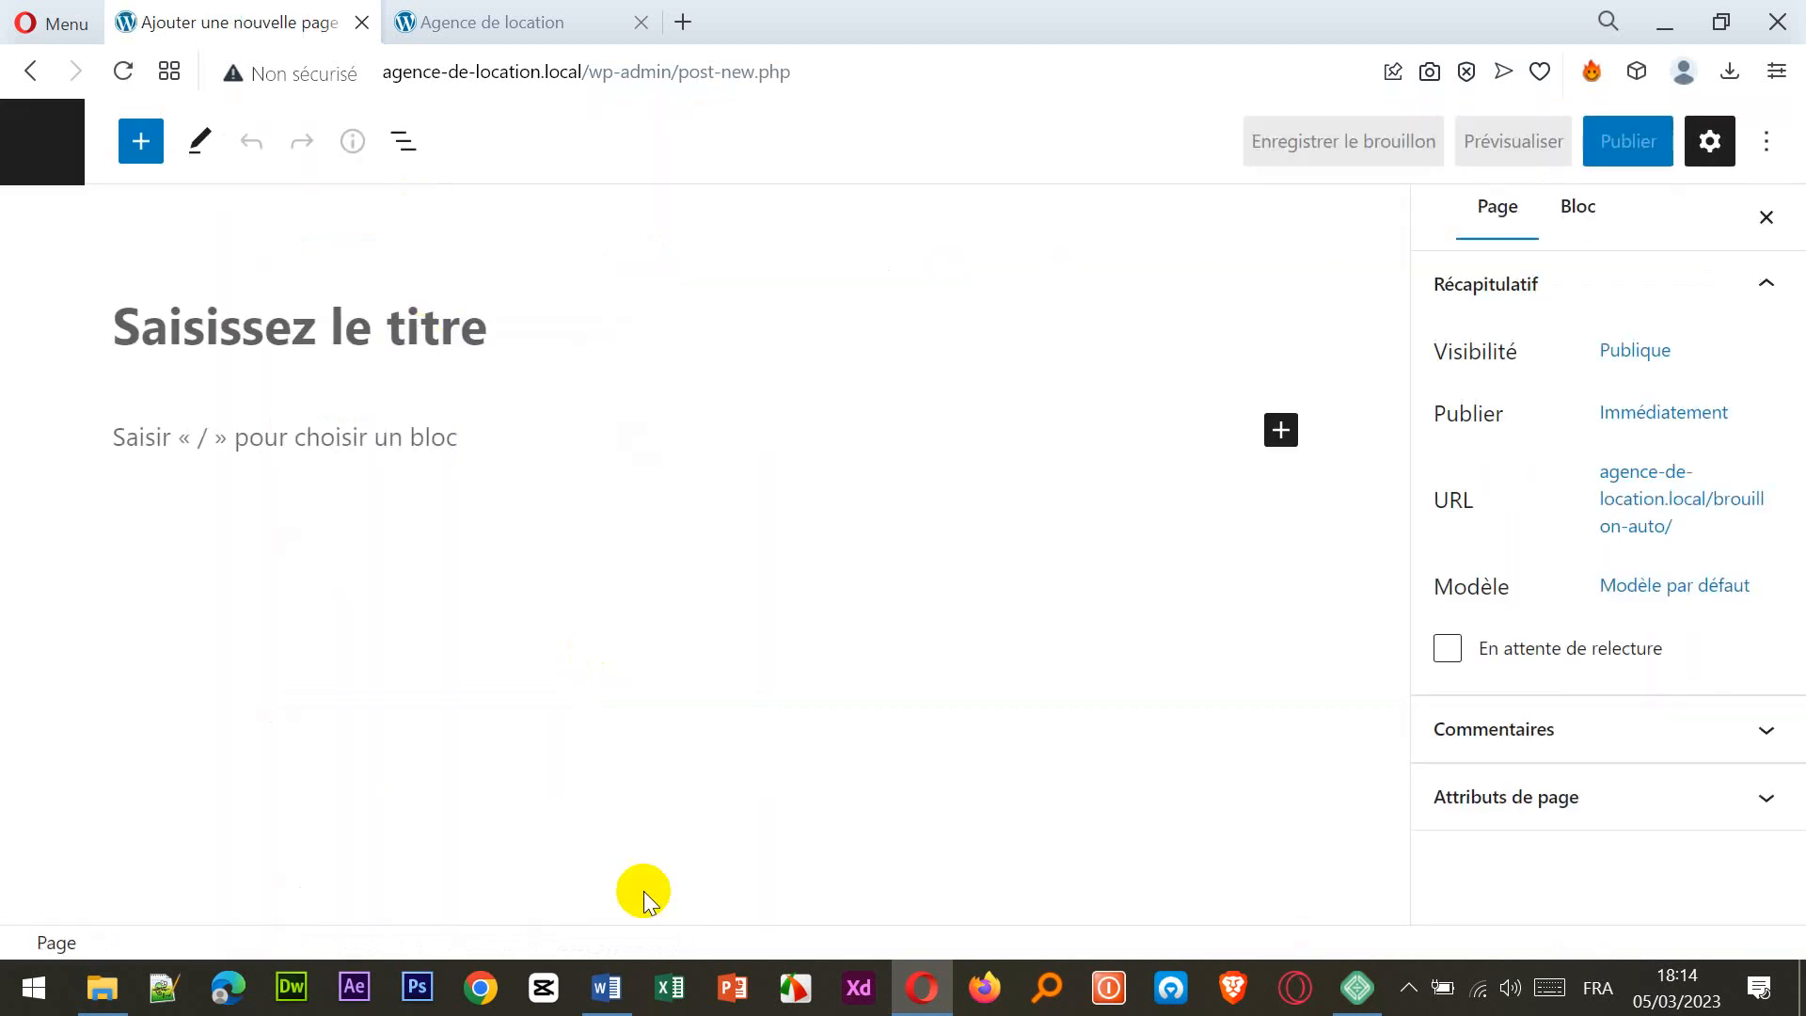
{"action": "type", "text": "TYa"}
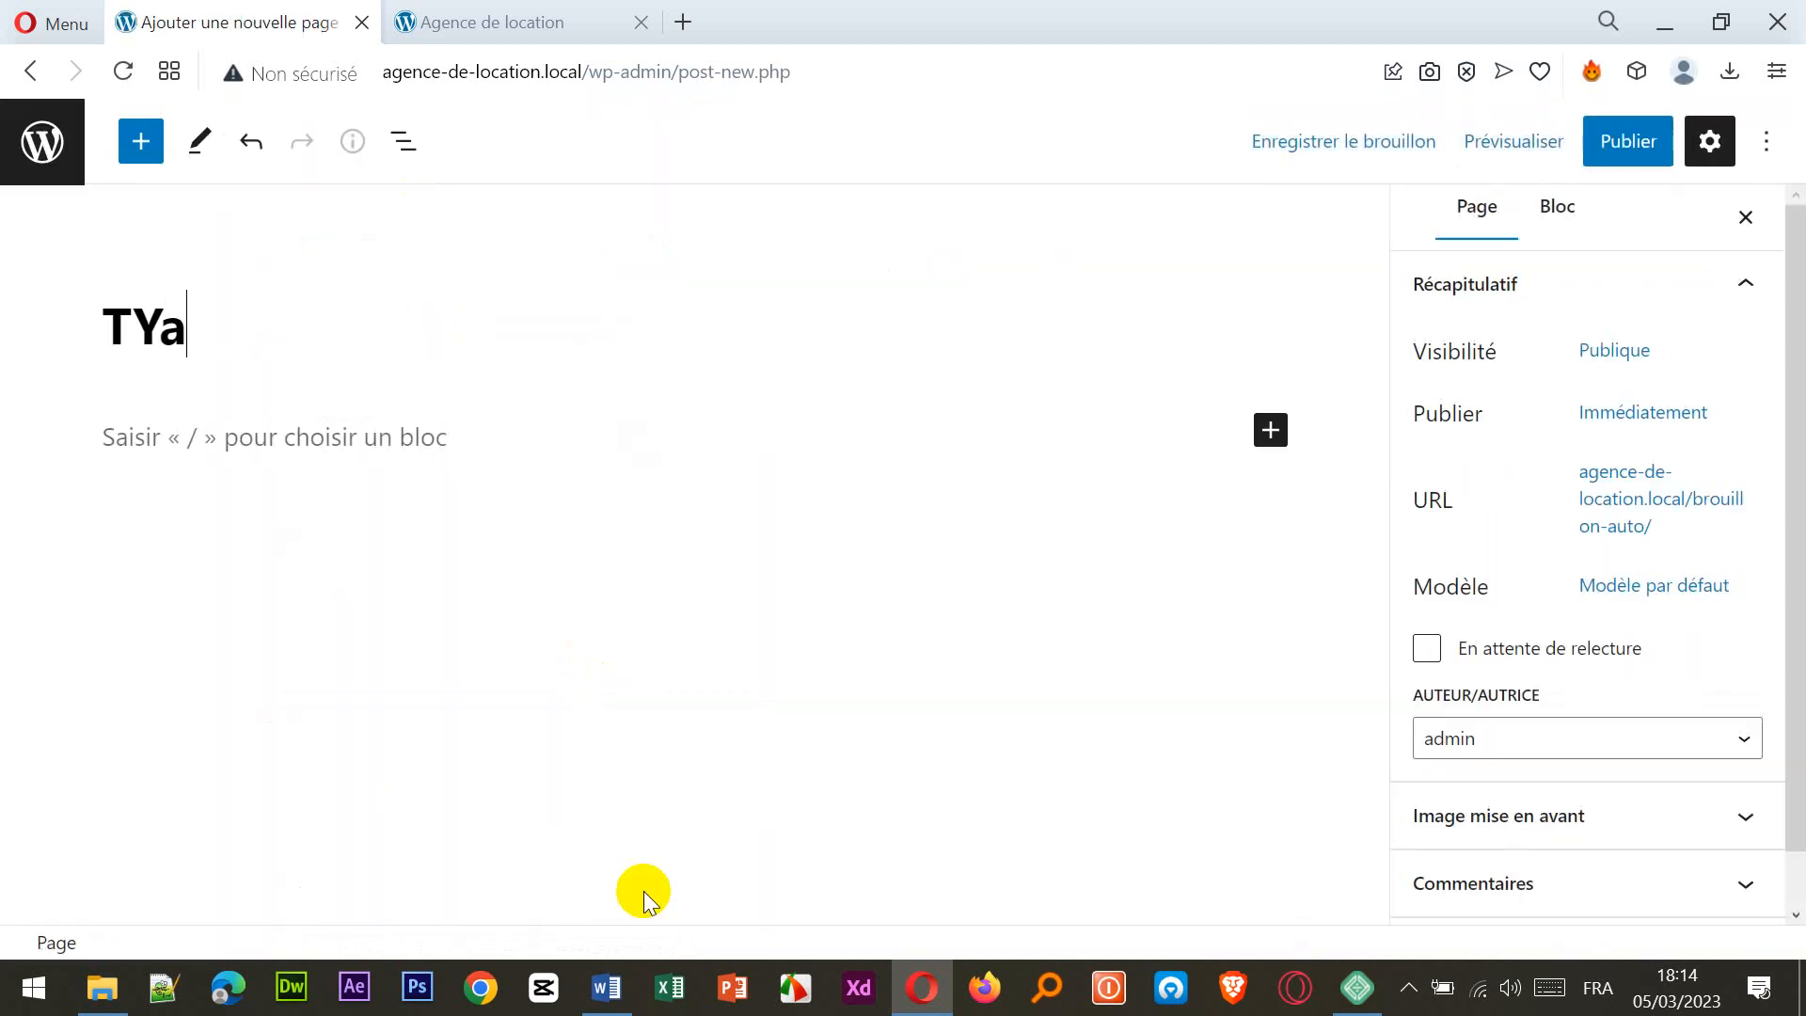
{"action": "key", "text": "BackSpace"}
{"action": "key", "text": "BackSpace"}
{"action": "key", "text": "BackSpace"}
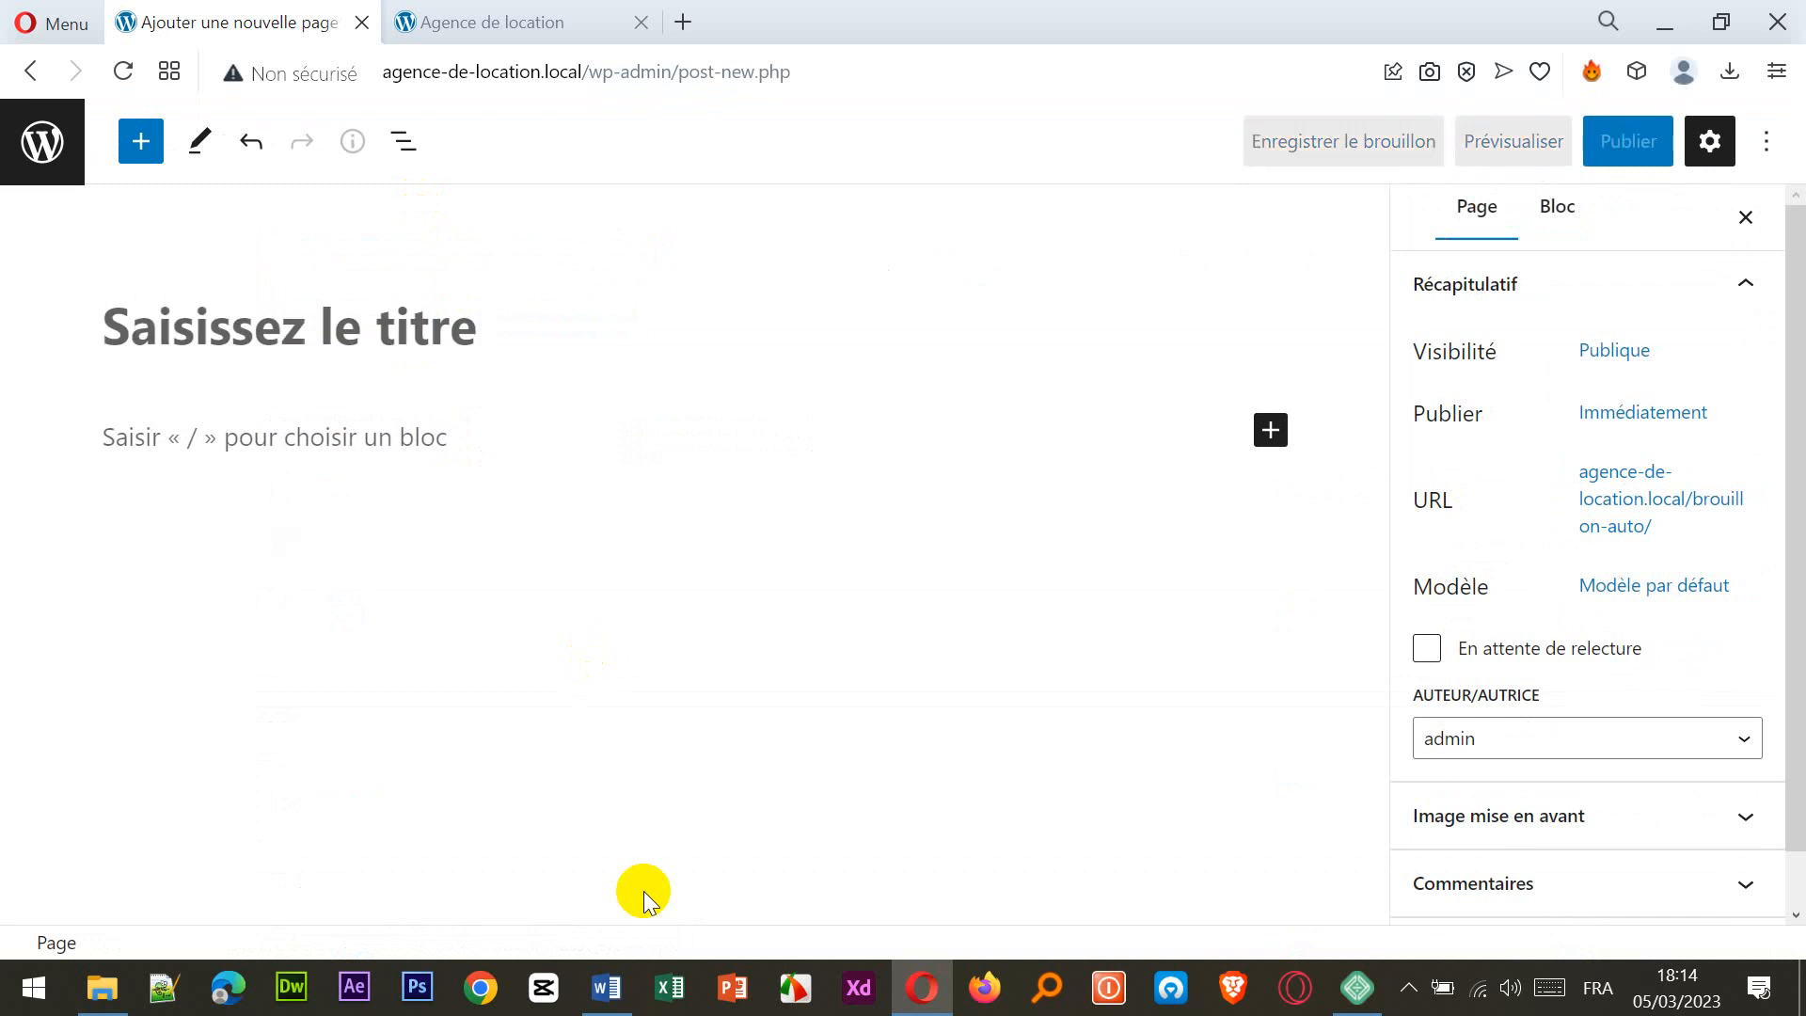
{"action": "type", "text": "Yamaha"}
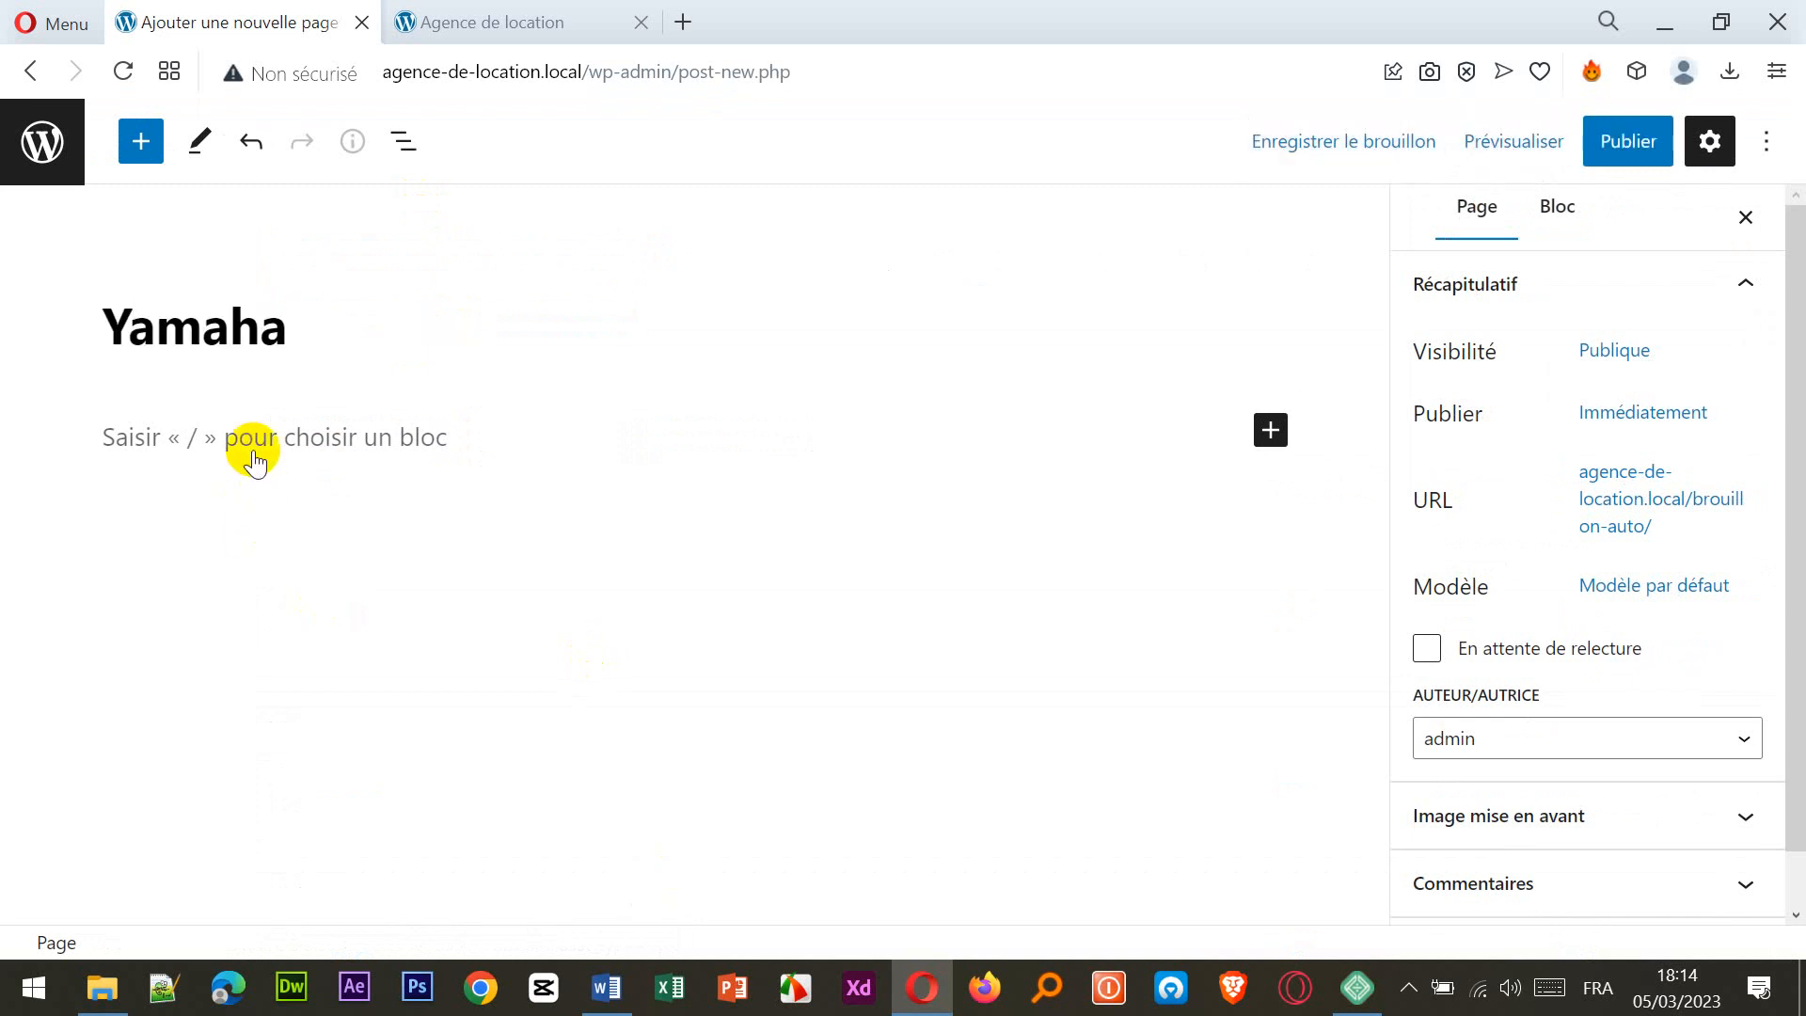
{"action": "left_click", "coordinate": [254, 459]}
{"action": "left_click", "coordinate": [1281, 432]}
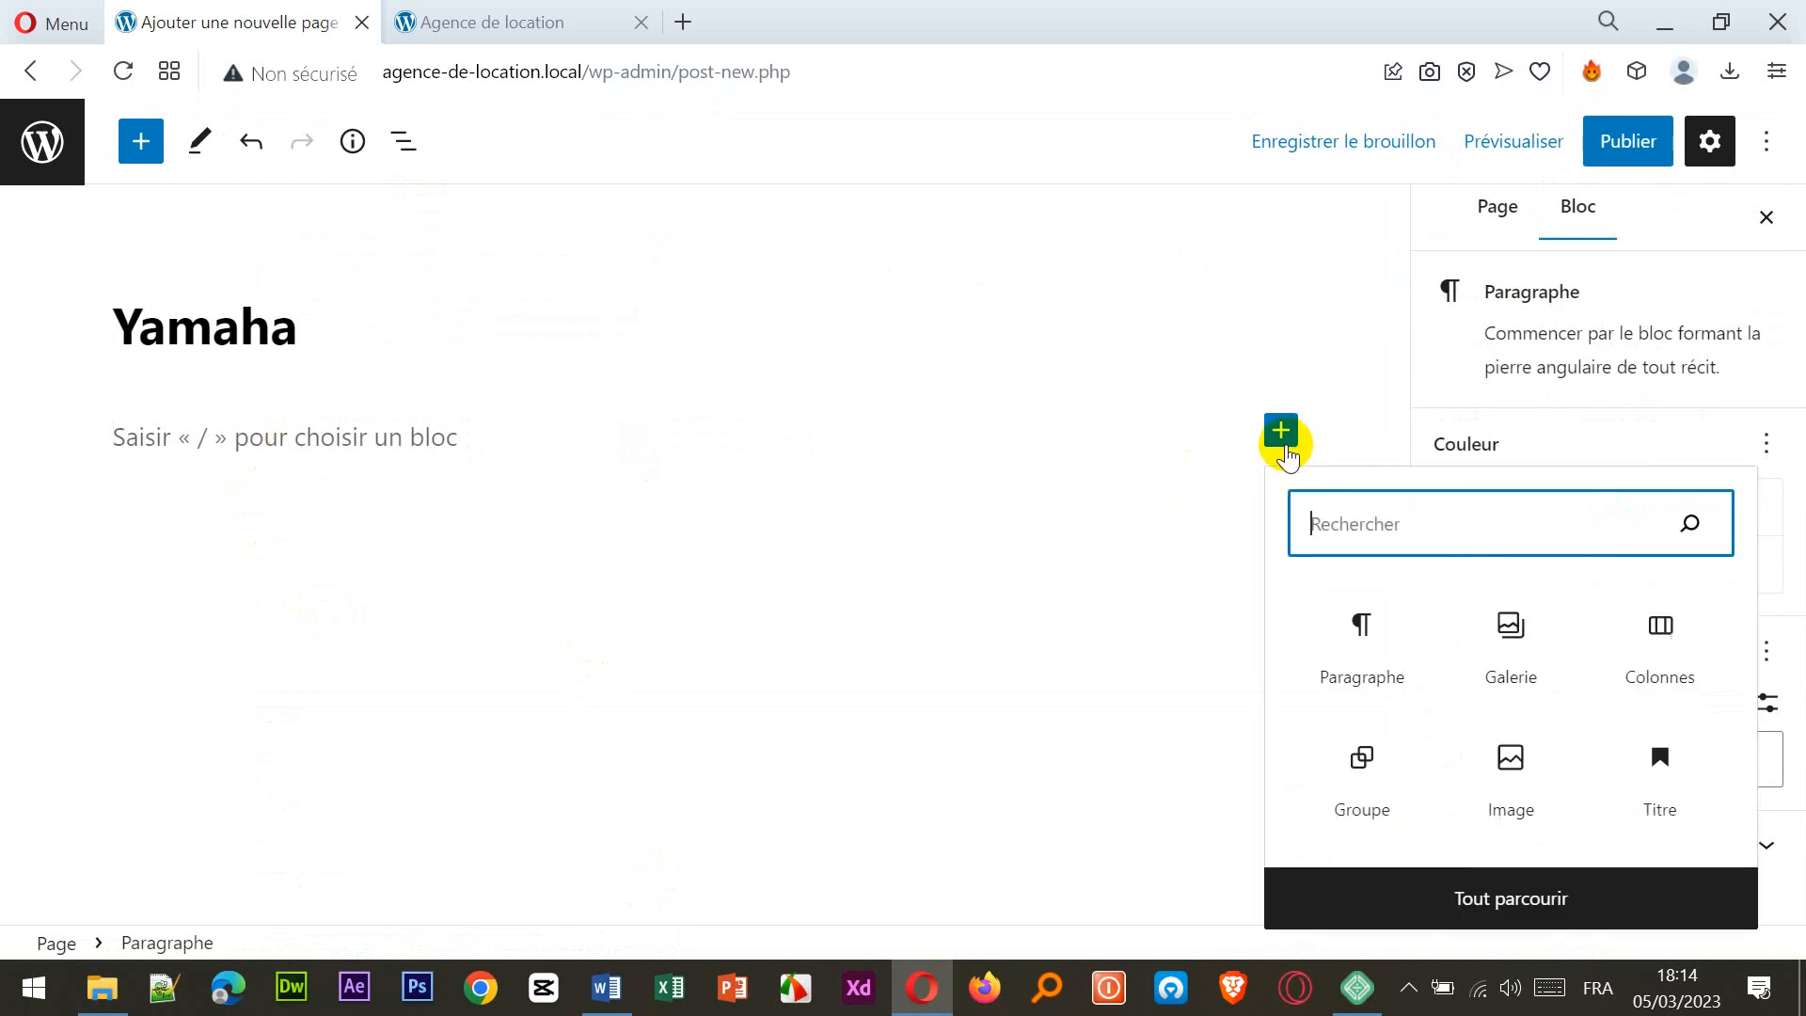
{"action": "left_click", "coordinate": [1505, 658]}
- Upload yamaha1.jpg through yamaha6.jpg from the Images_Yamaha folder in Motos into the Yamaha page's gallery
{"action": "left_click", "coordinate": [211, 607]}
{"action": "left_click", "coordinate": [299, 792]}
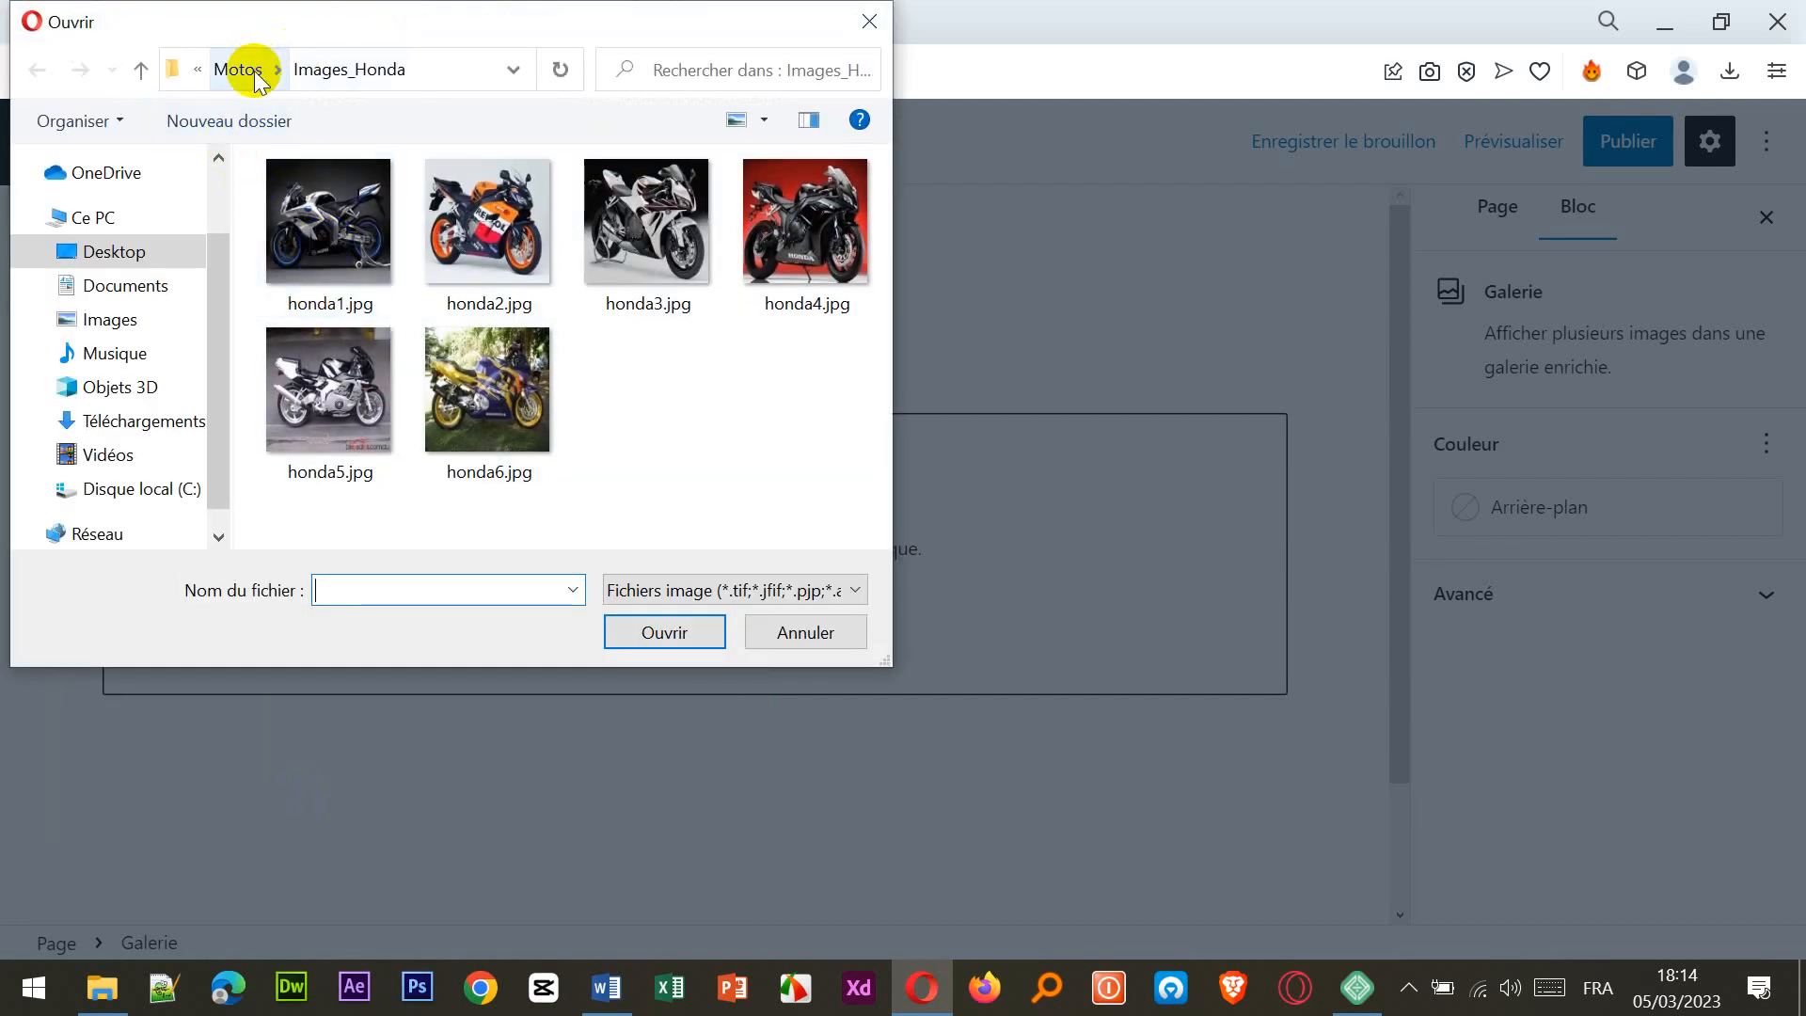
{"action": "left_click", "coordinate": [246, 73]}
{"action": "left_click", "coordinate": [385, 310]}
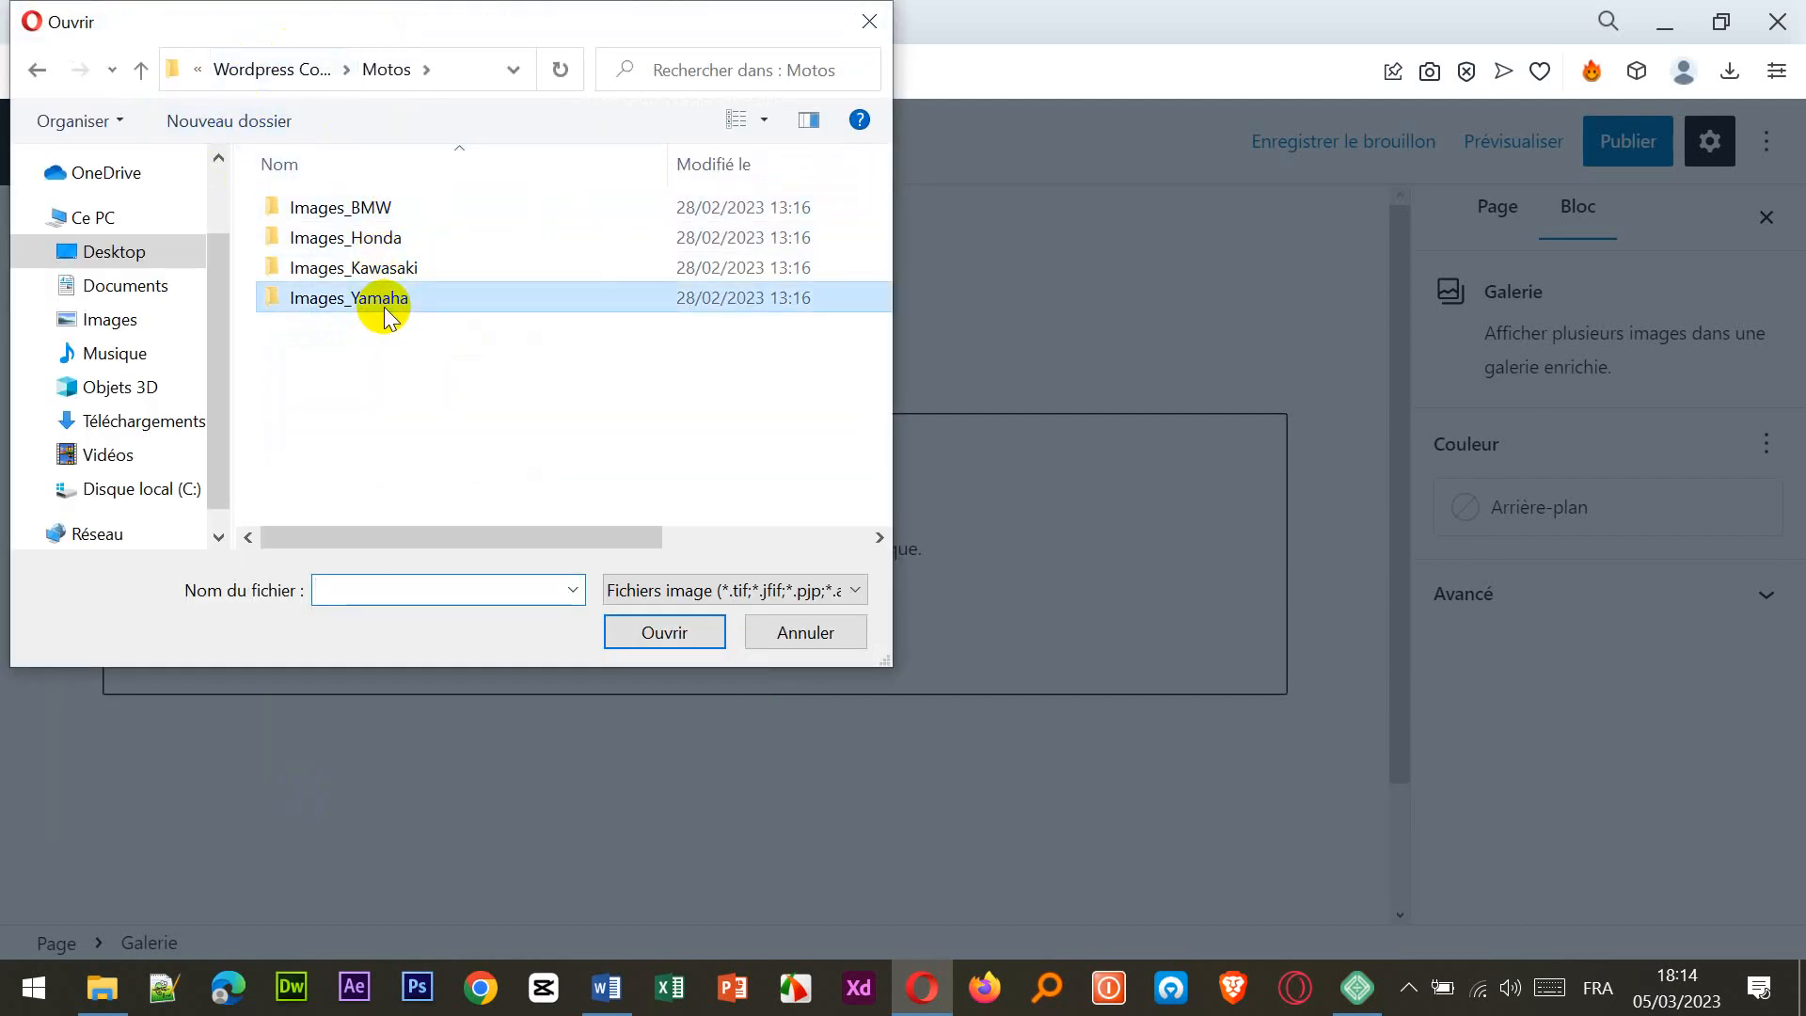
{"action": "double_click", "coordinate": [385, 310]}
{"action": "left_click", "coordinate": [324, 226]}
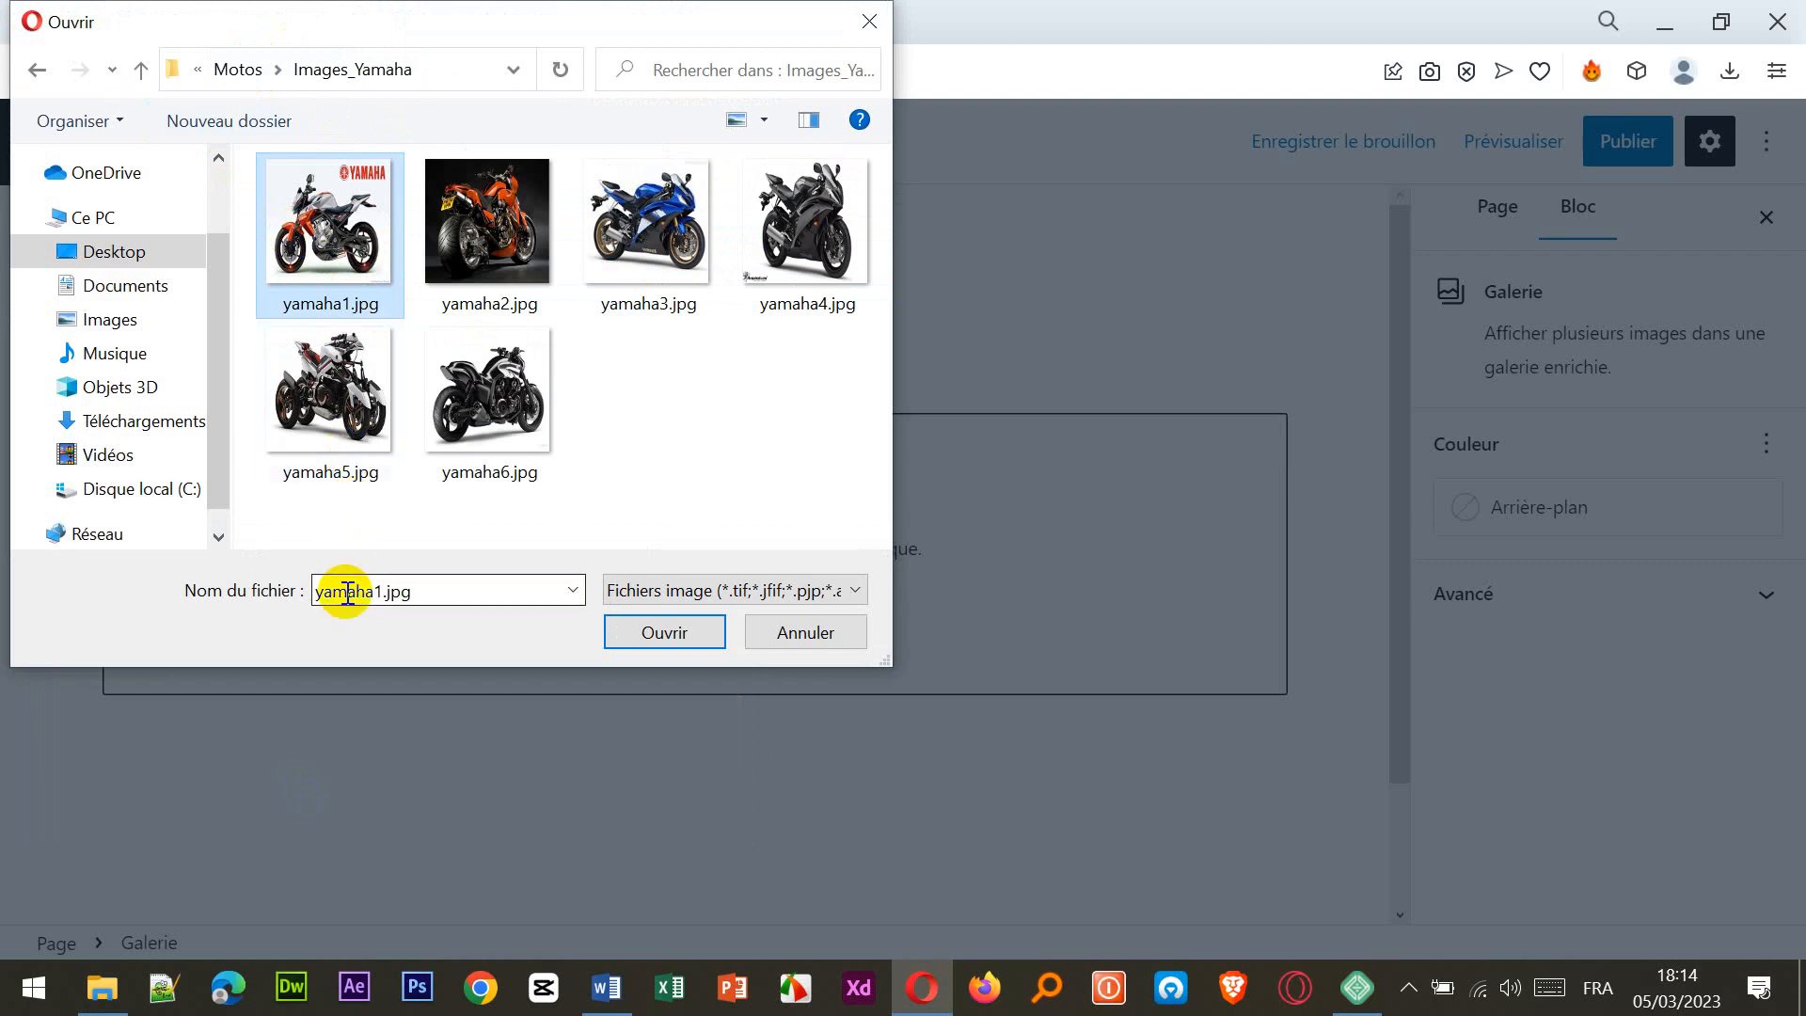
{"action": "key", "text": "ctrl+a"}
{"action": "left_click", "coordinate": [702, 627]}
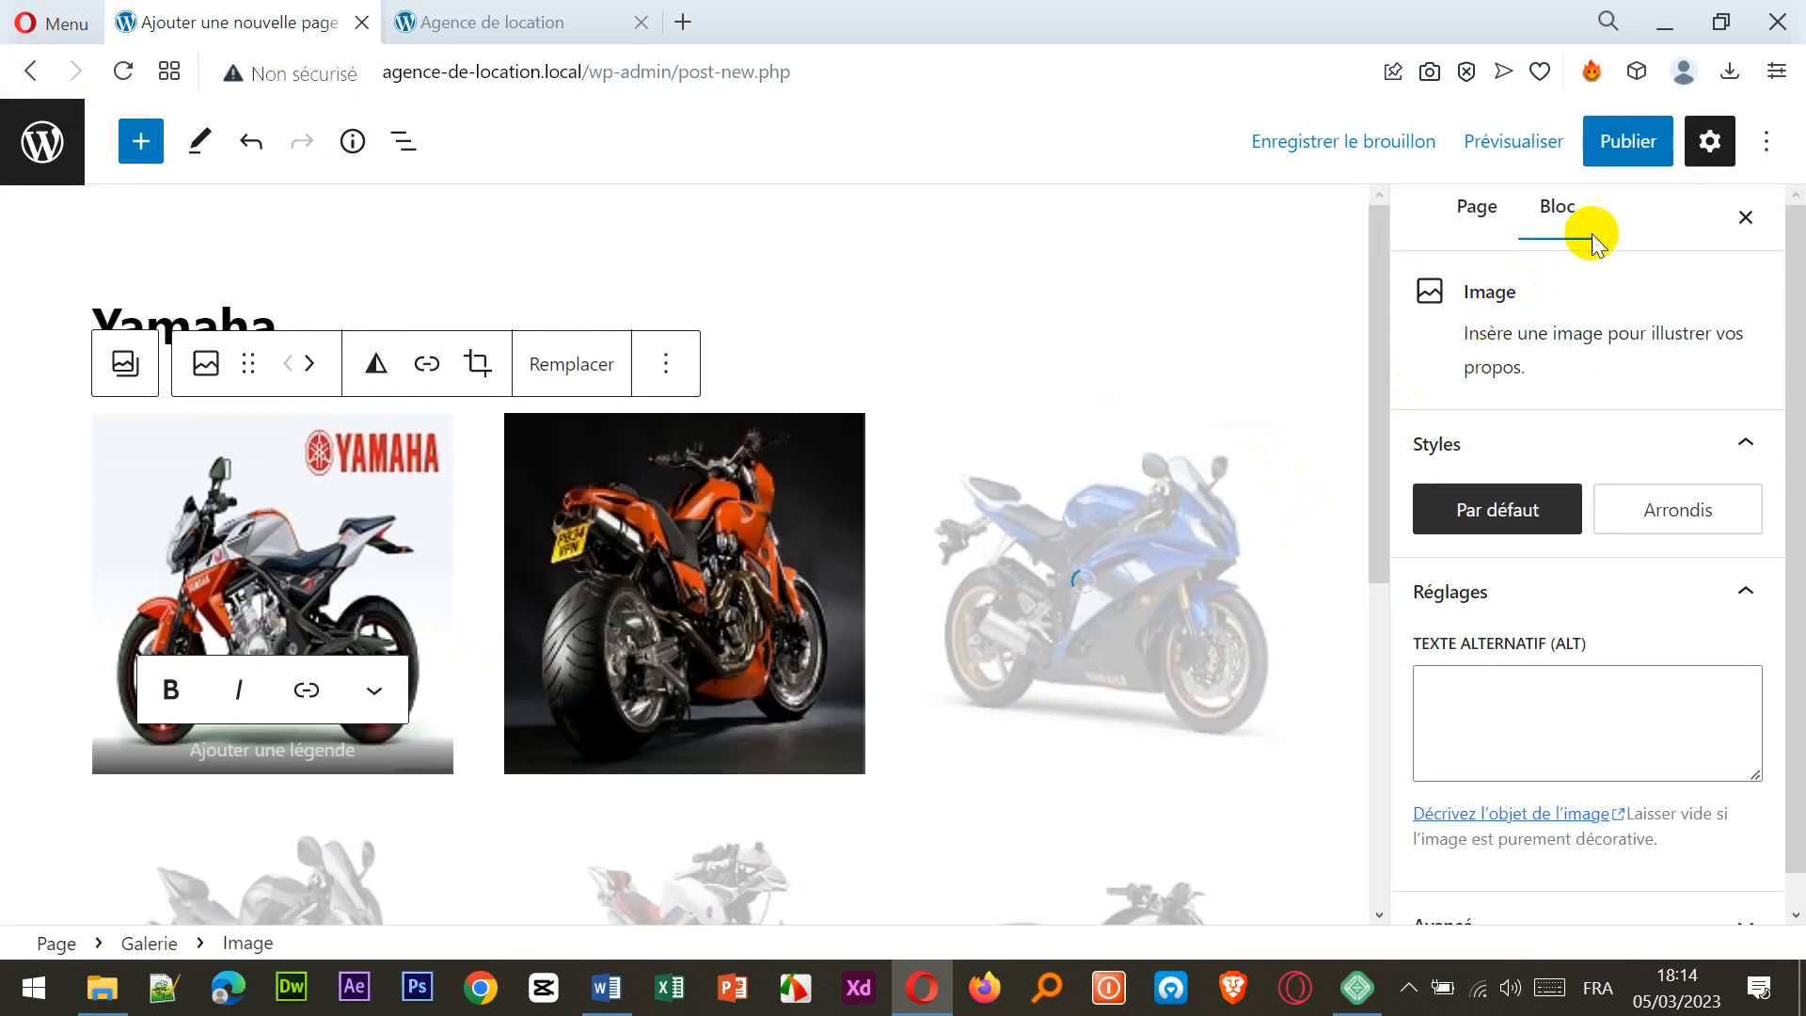
- Publish the Yamaha page
{"action": "left_click", "coordinate": [1617, 155]}
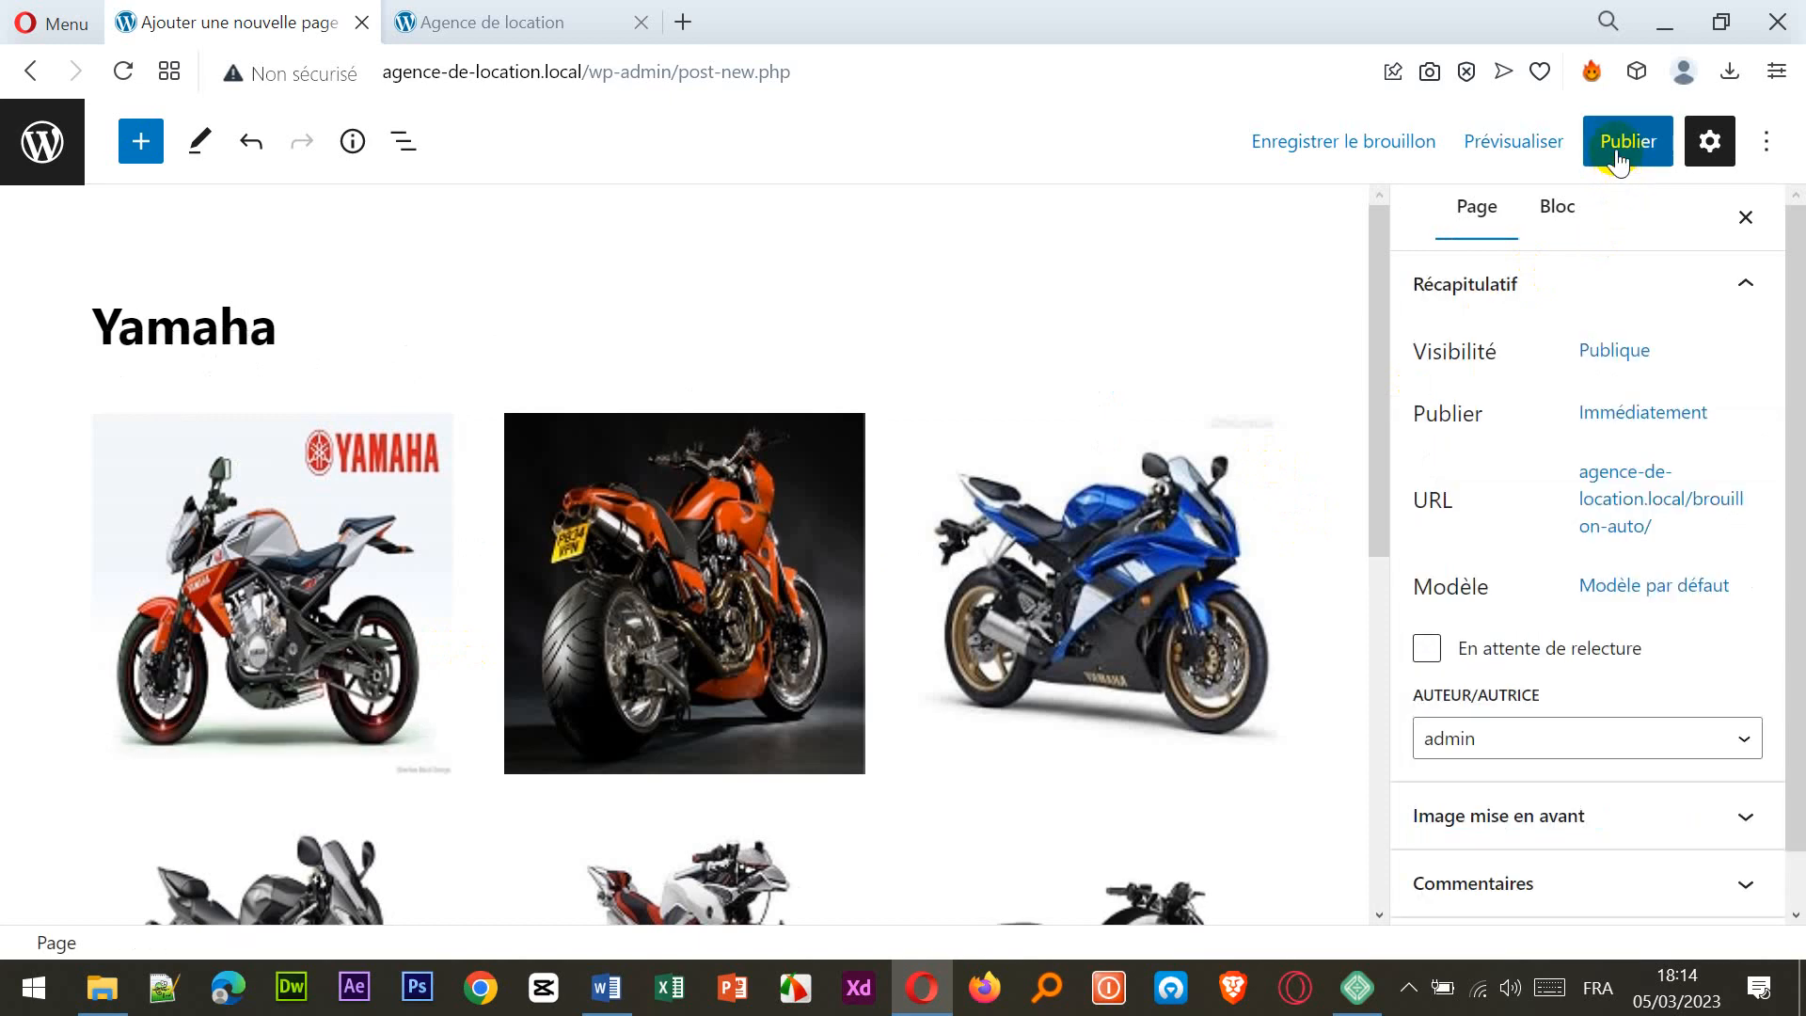
{"action": "left_click", "coordinate": [1618, 158]}
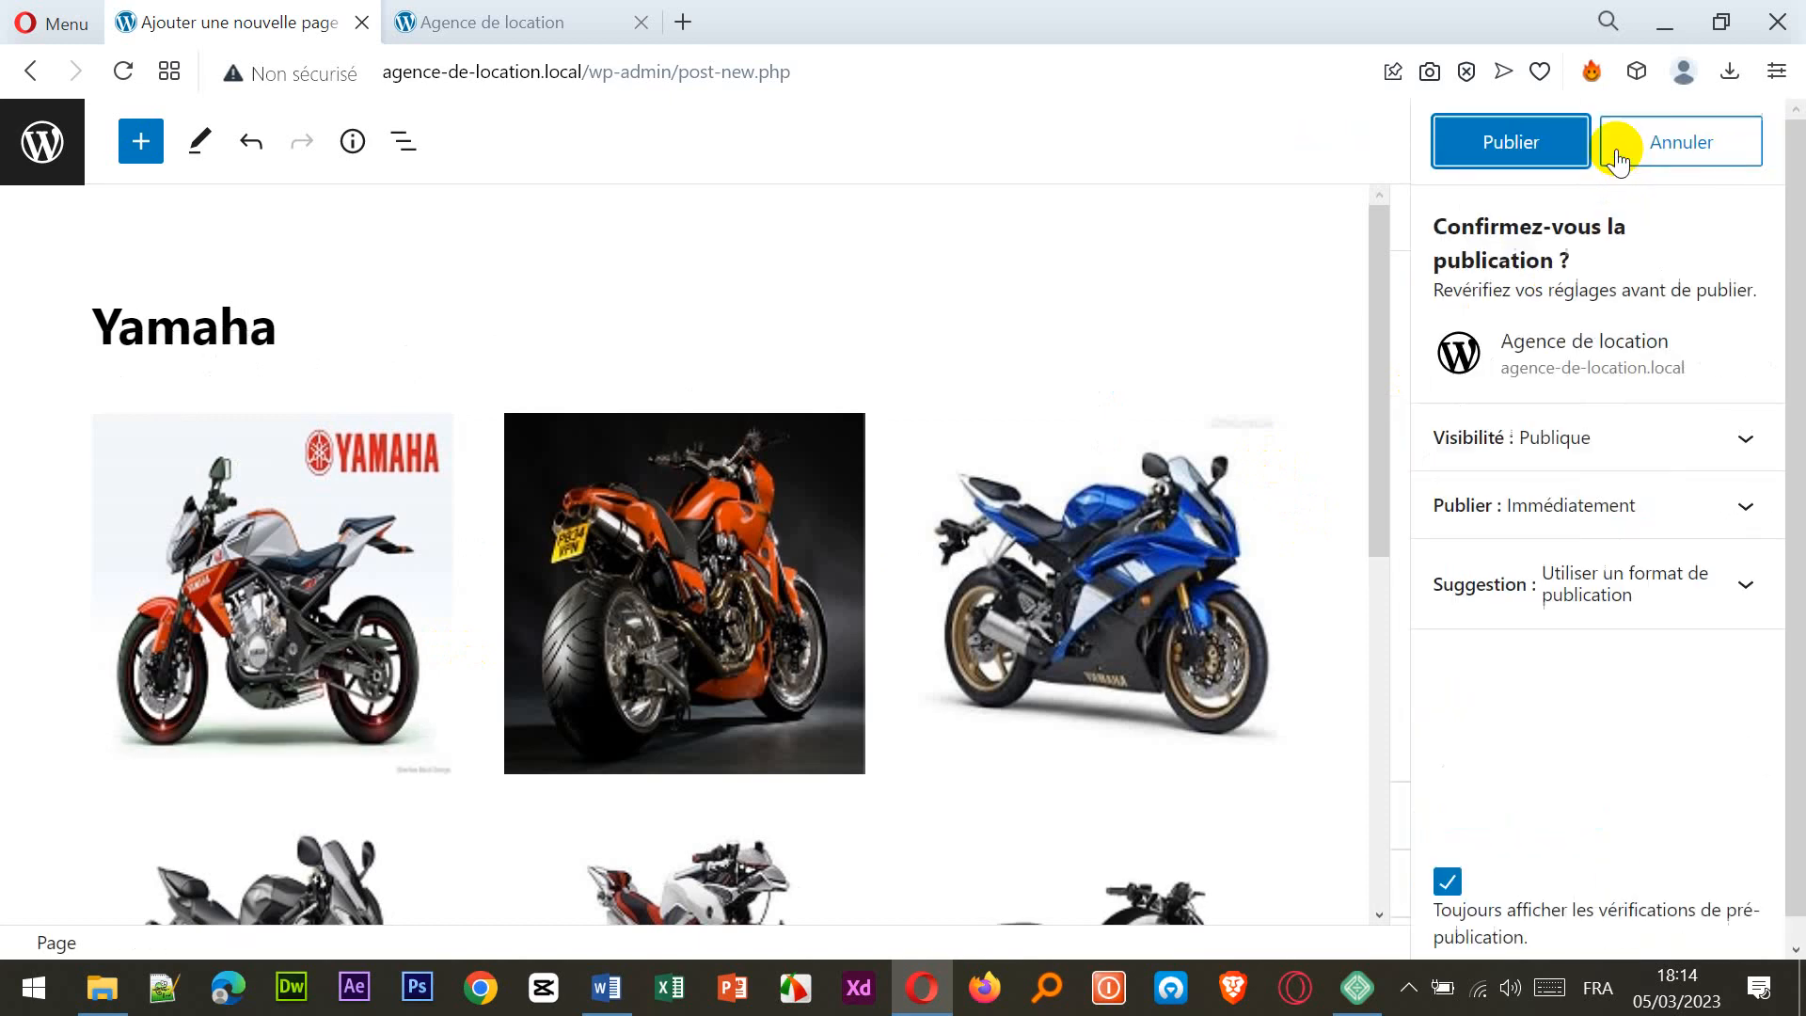
{"action": "left_click", "coordinate": [1514, 146]}
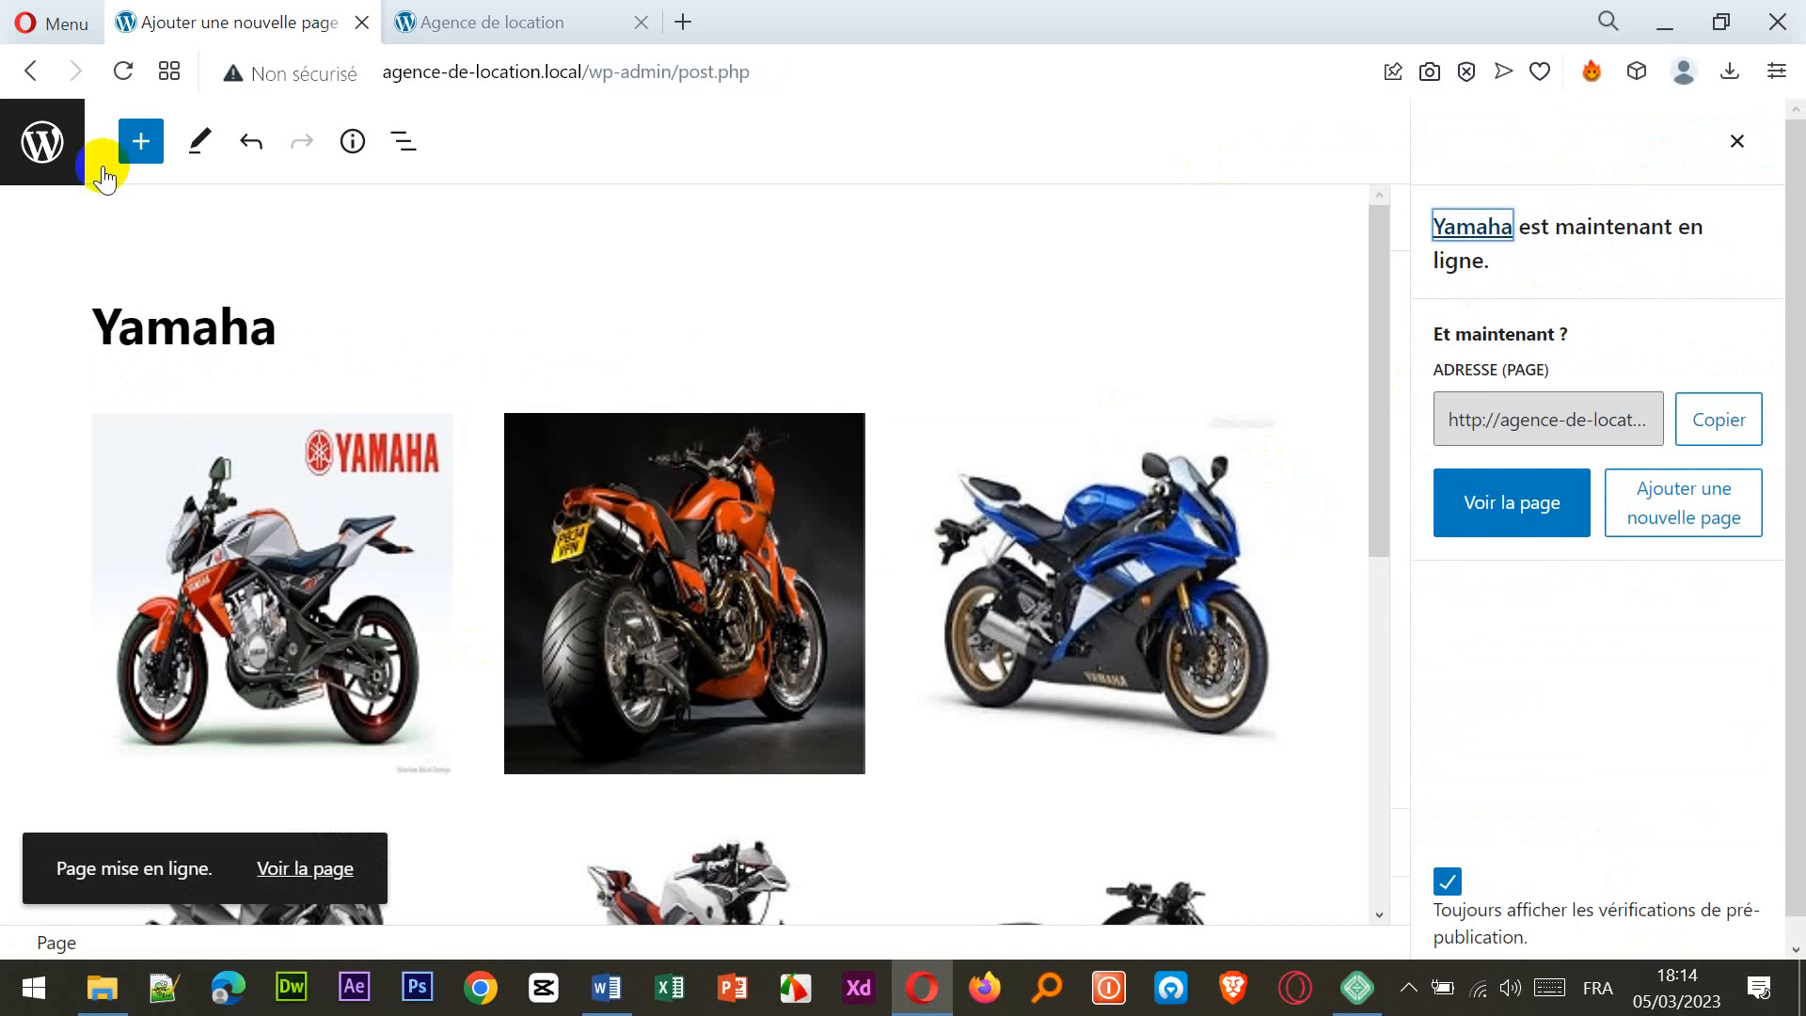
- Create another new page titled Kawasaki and insert a Galerie block below its title
{"action": "left_click", "coordinate": [39, 155]}
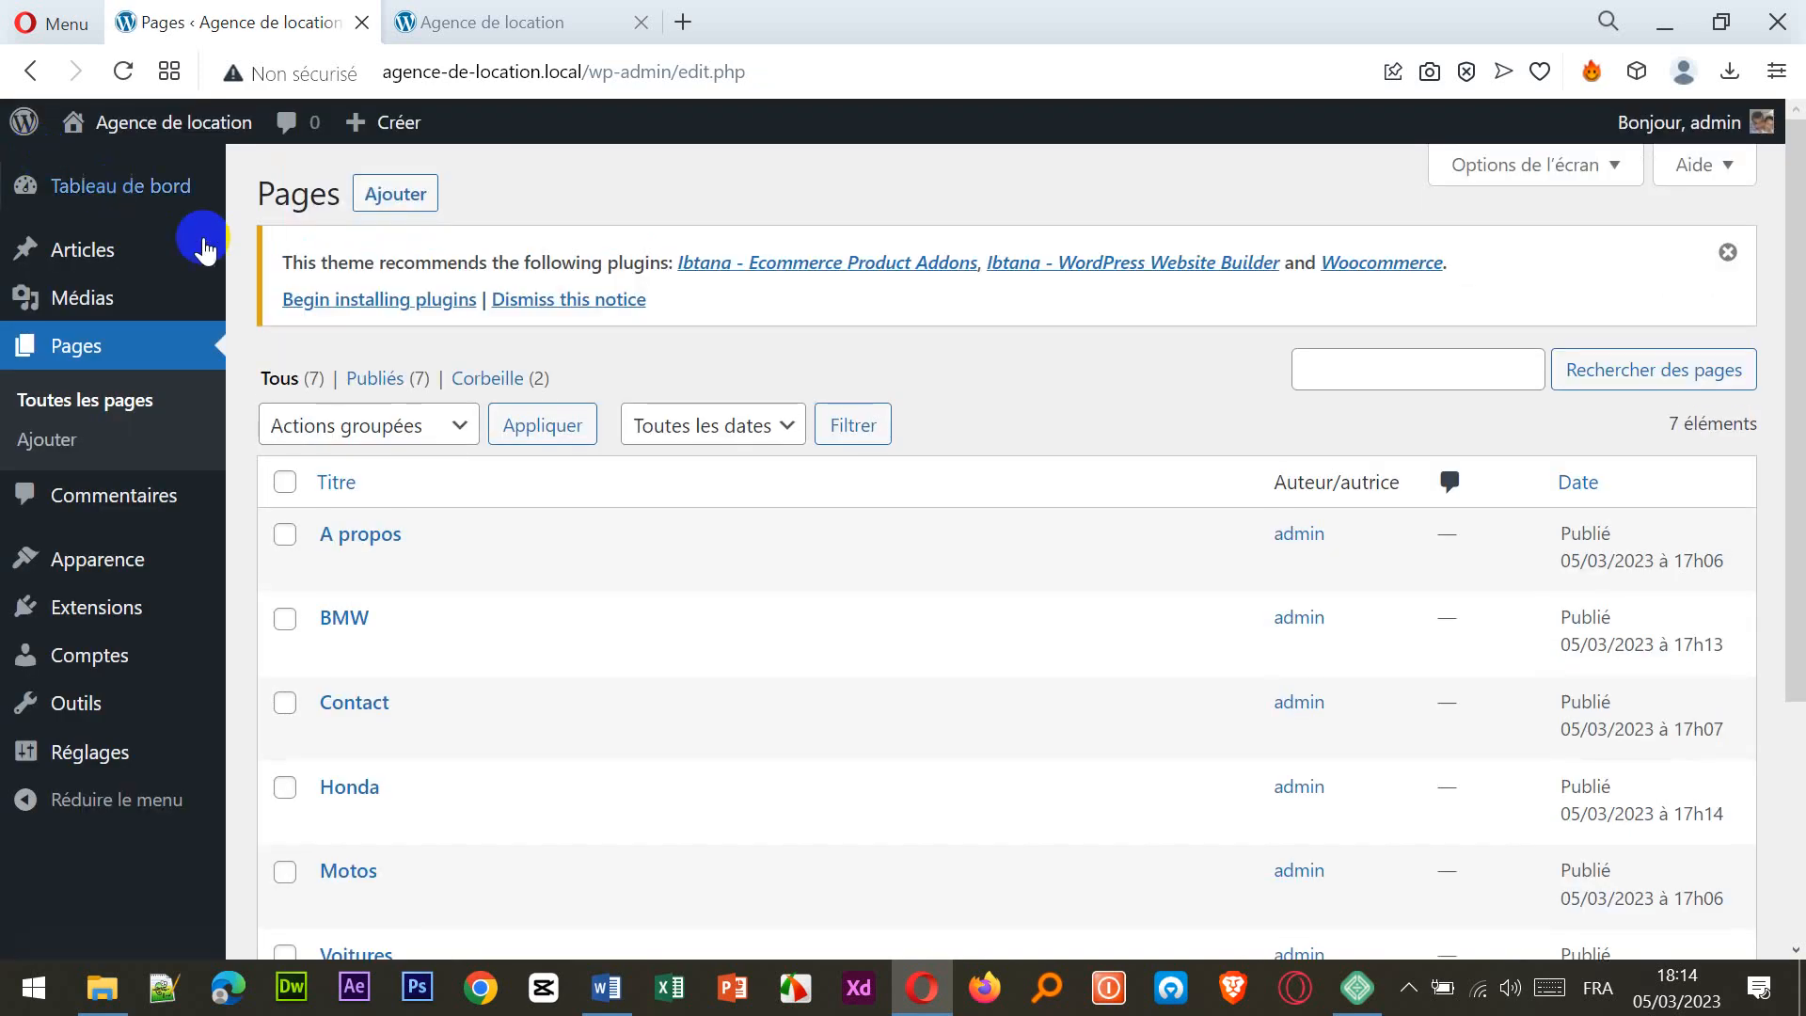
{"action": "left_click", "coordinate": [388, 194]}
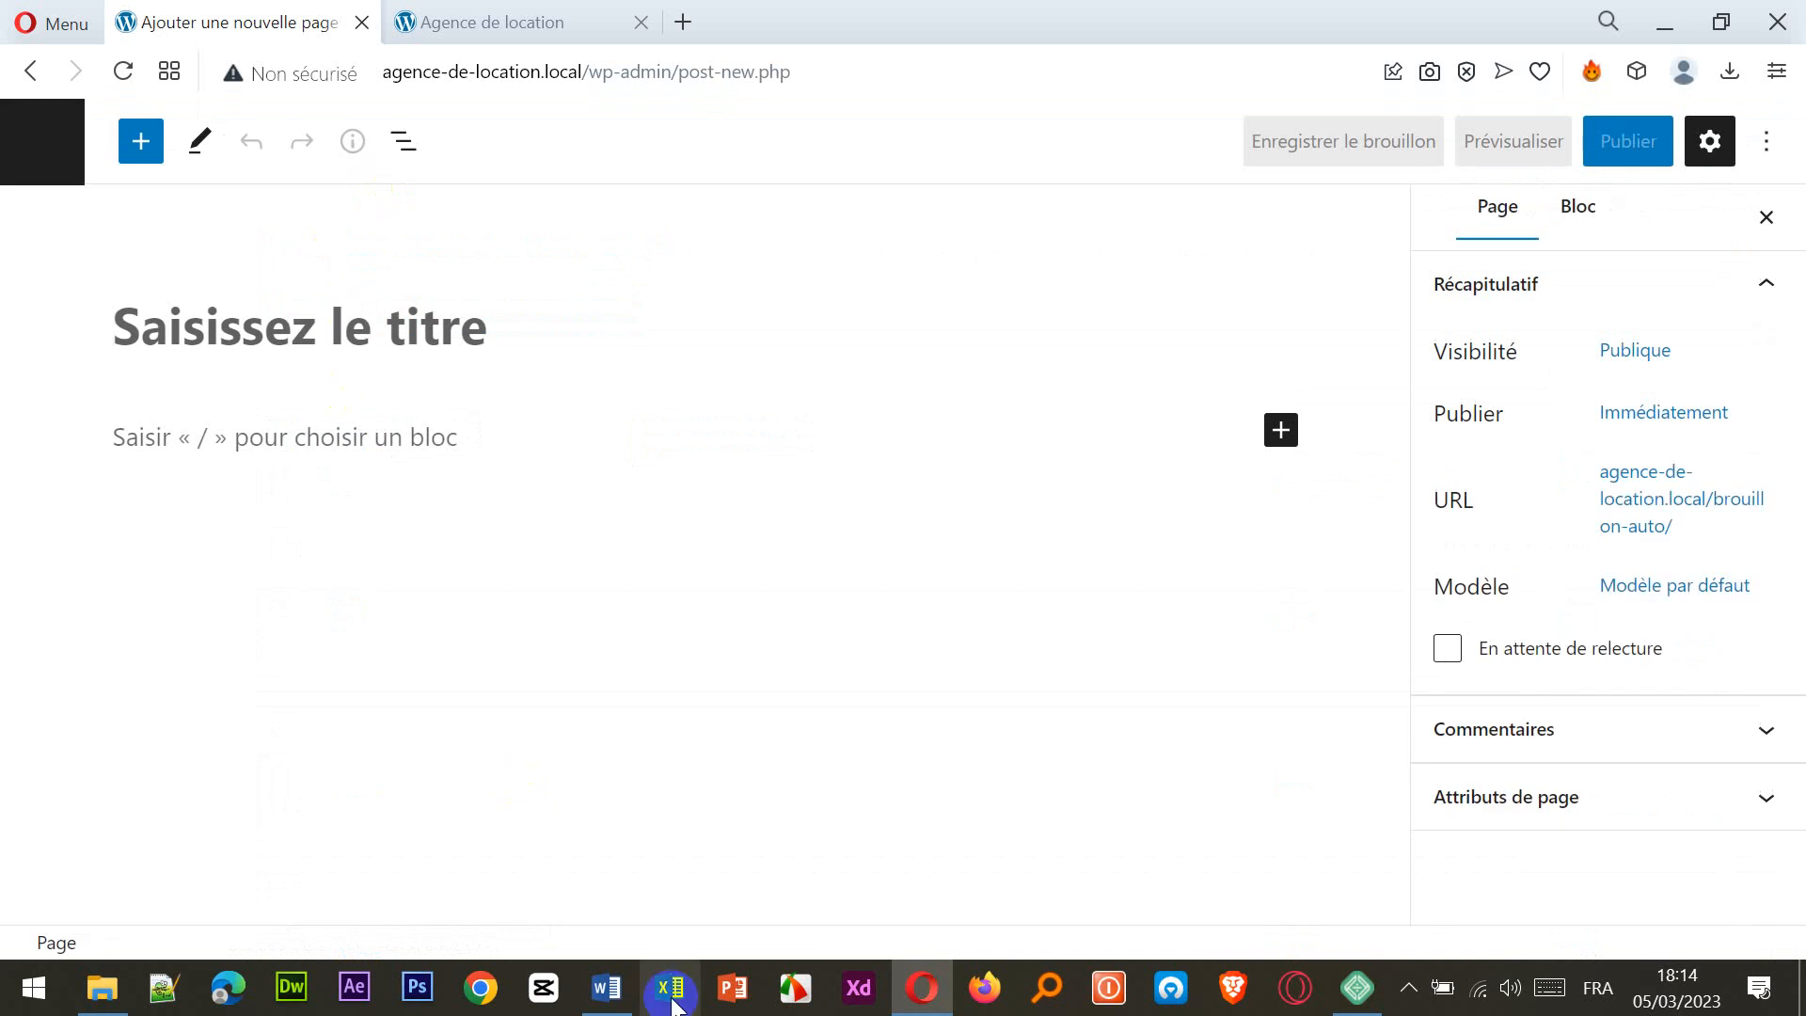
{"action": "type", "text": "Kawasaki"}
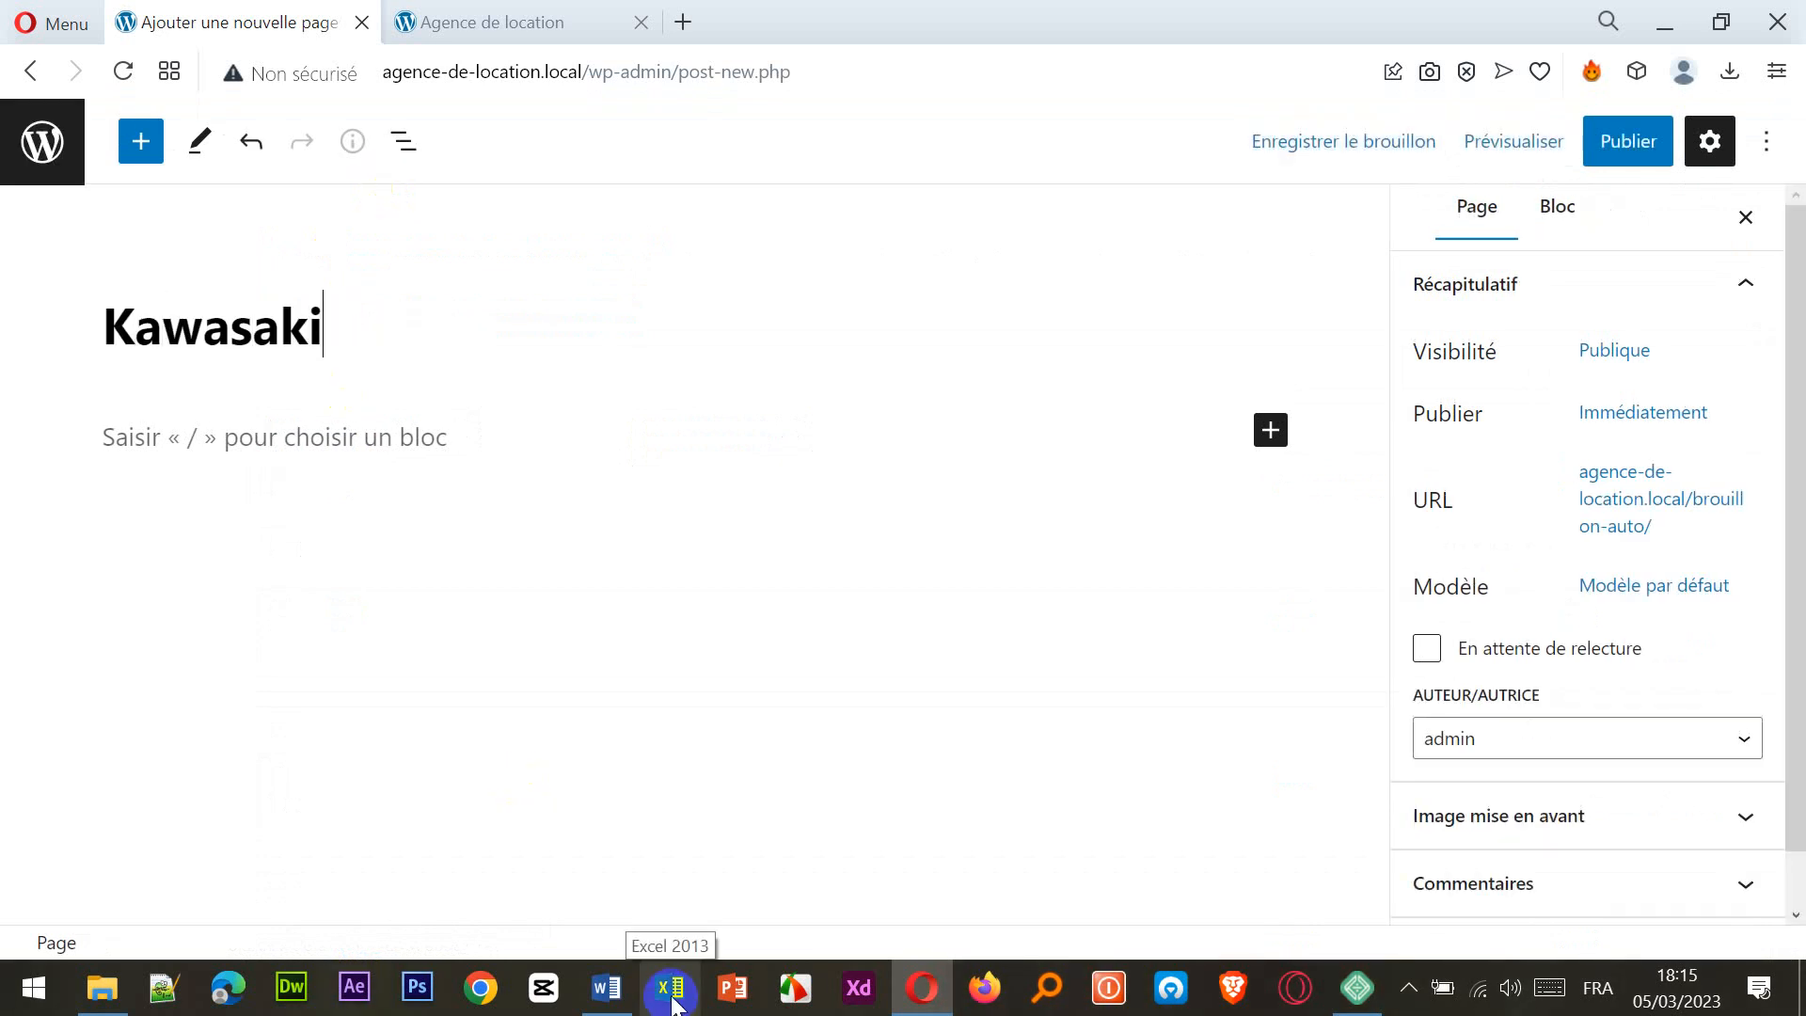
{"action": "left_click", "coordinate": [1272, 433]}
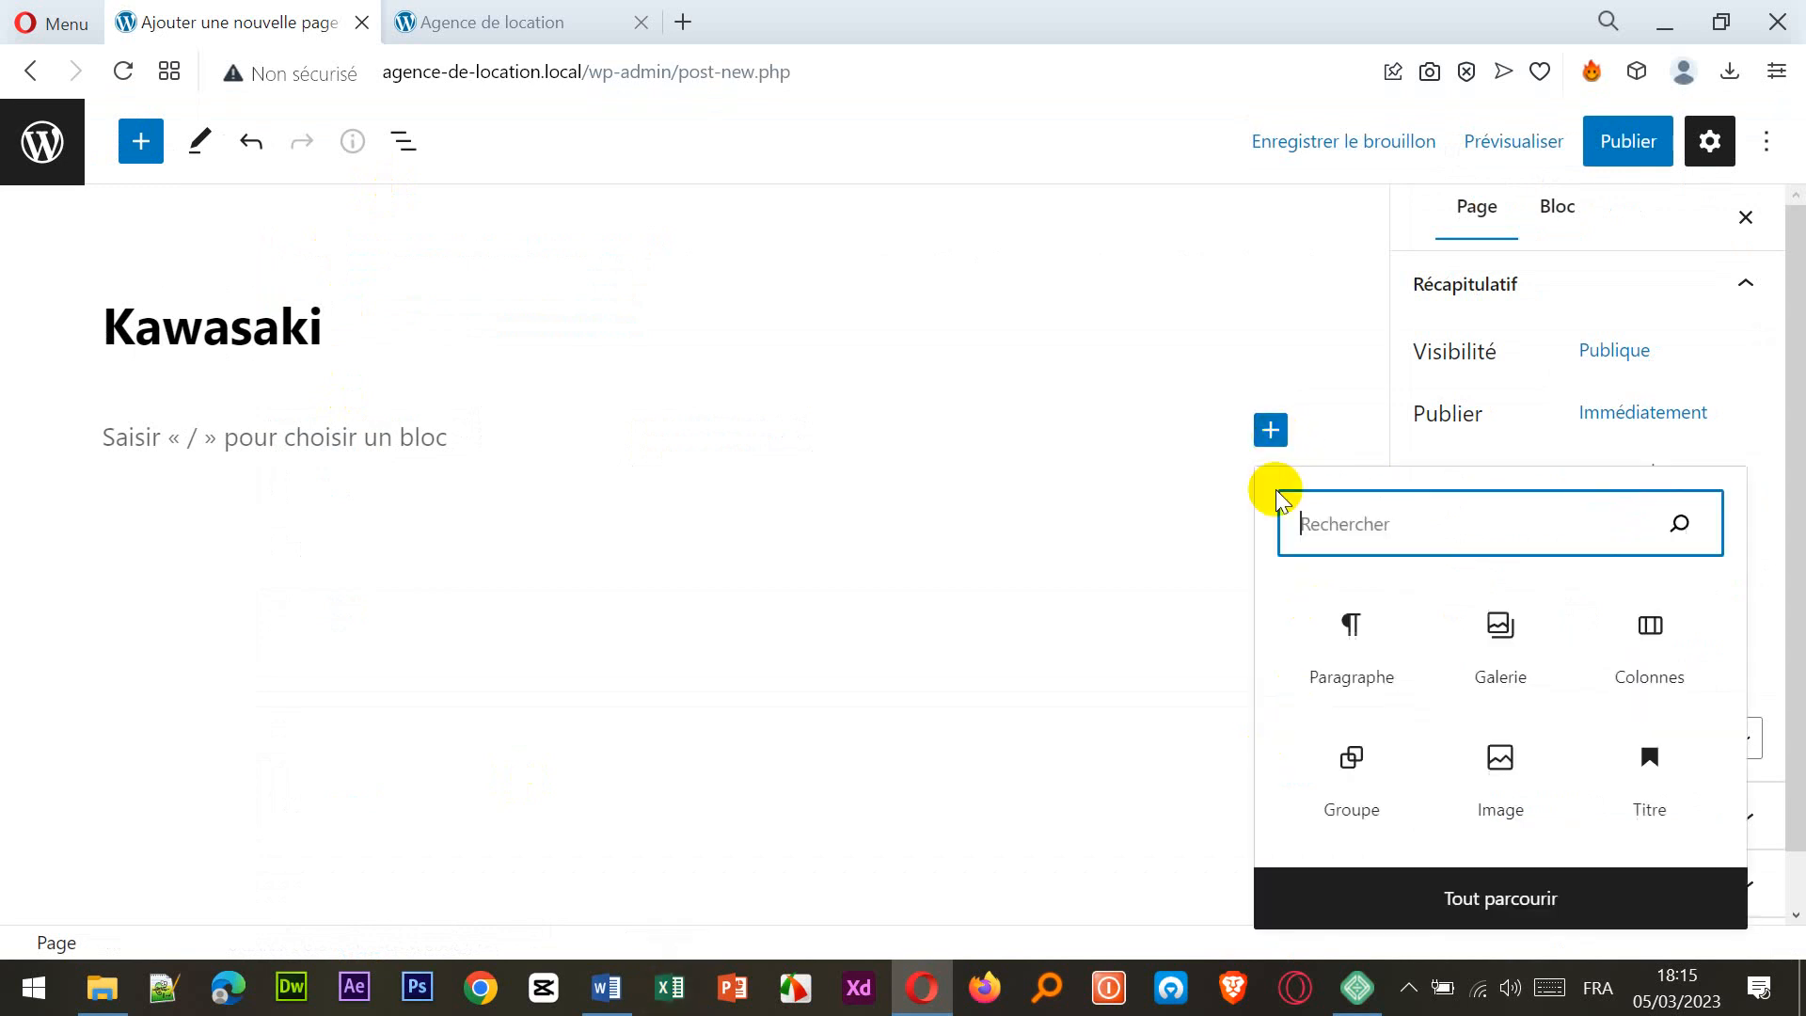
{"action": "left_click", "coordinate": [1484, 677]}
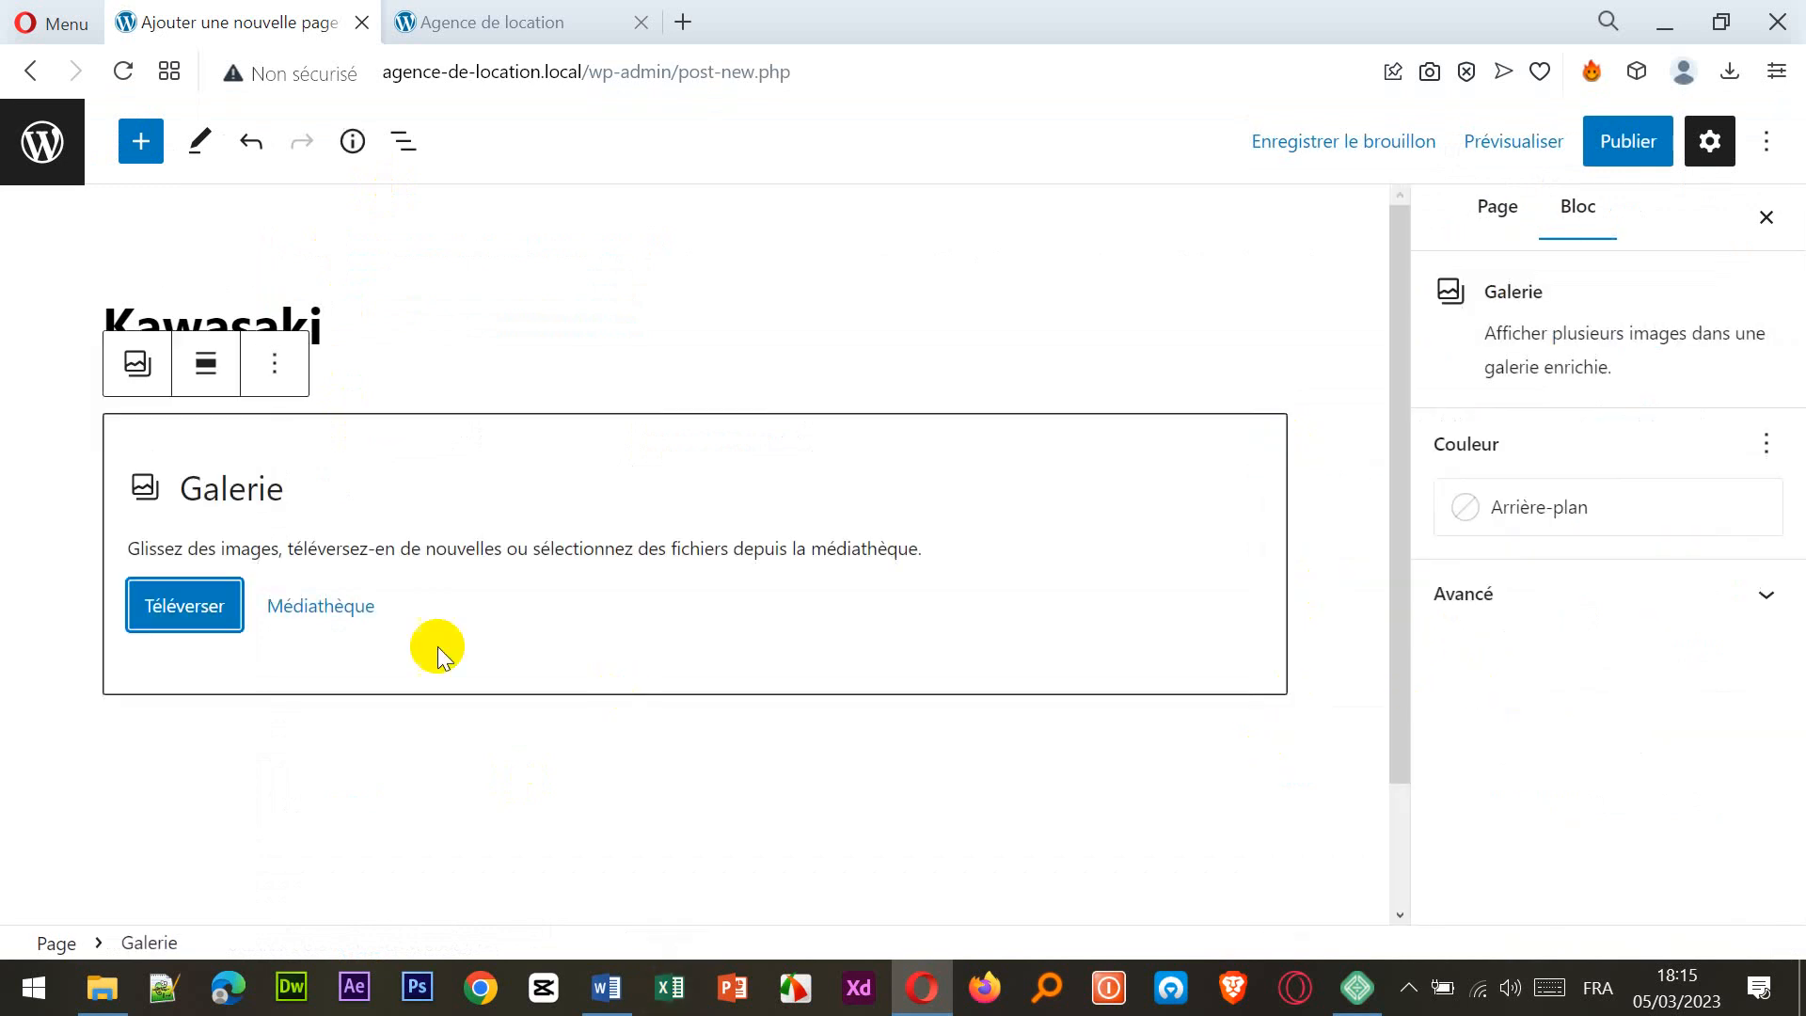
- Upload all six pictures, kawasaki1.jpg through kawasaki6.jpg, from the Images_Kawasaki folder in Motos into the Kawasaki page's gallery
{"action": "left_click", "coordinate": [149, 617]}
{"action": "left_click", "coordinate": [347, 811]}
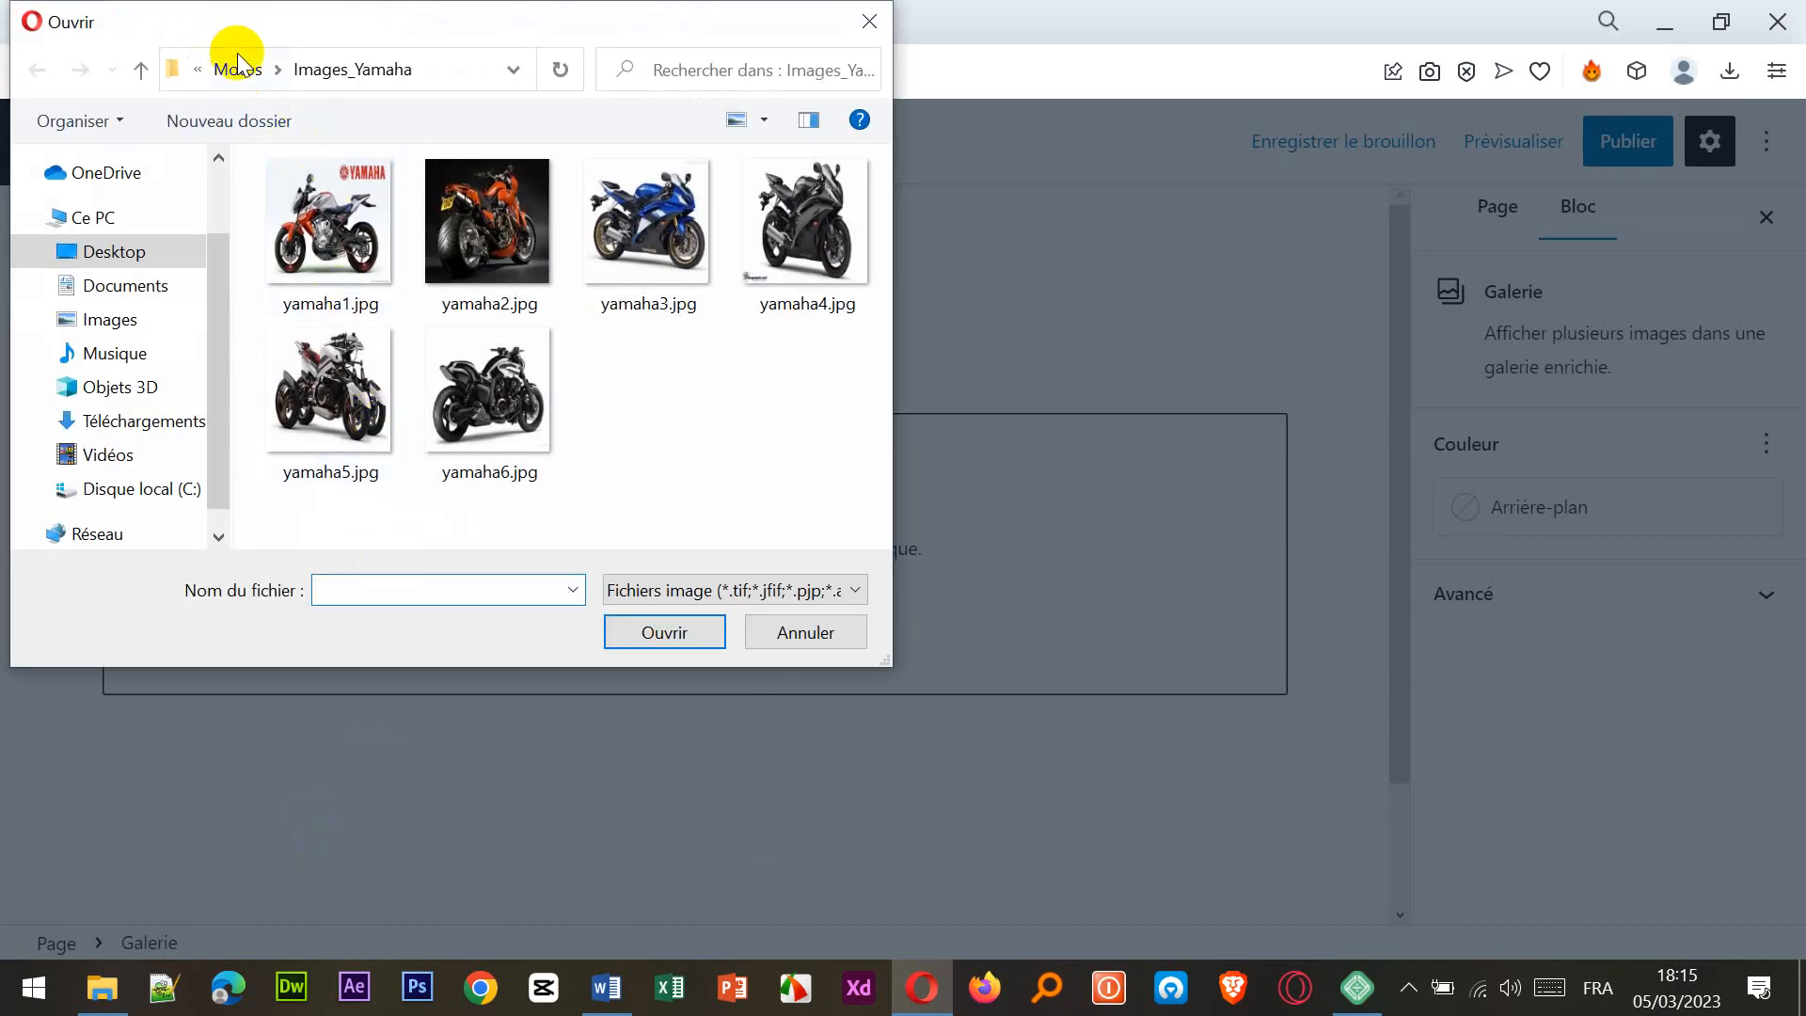
{"action": "left_click", "coordinate": [238, 70]}
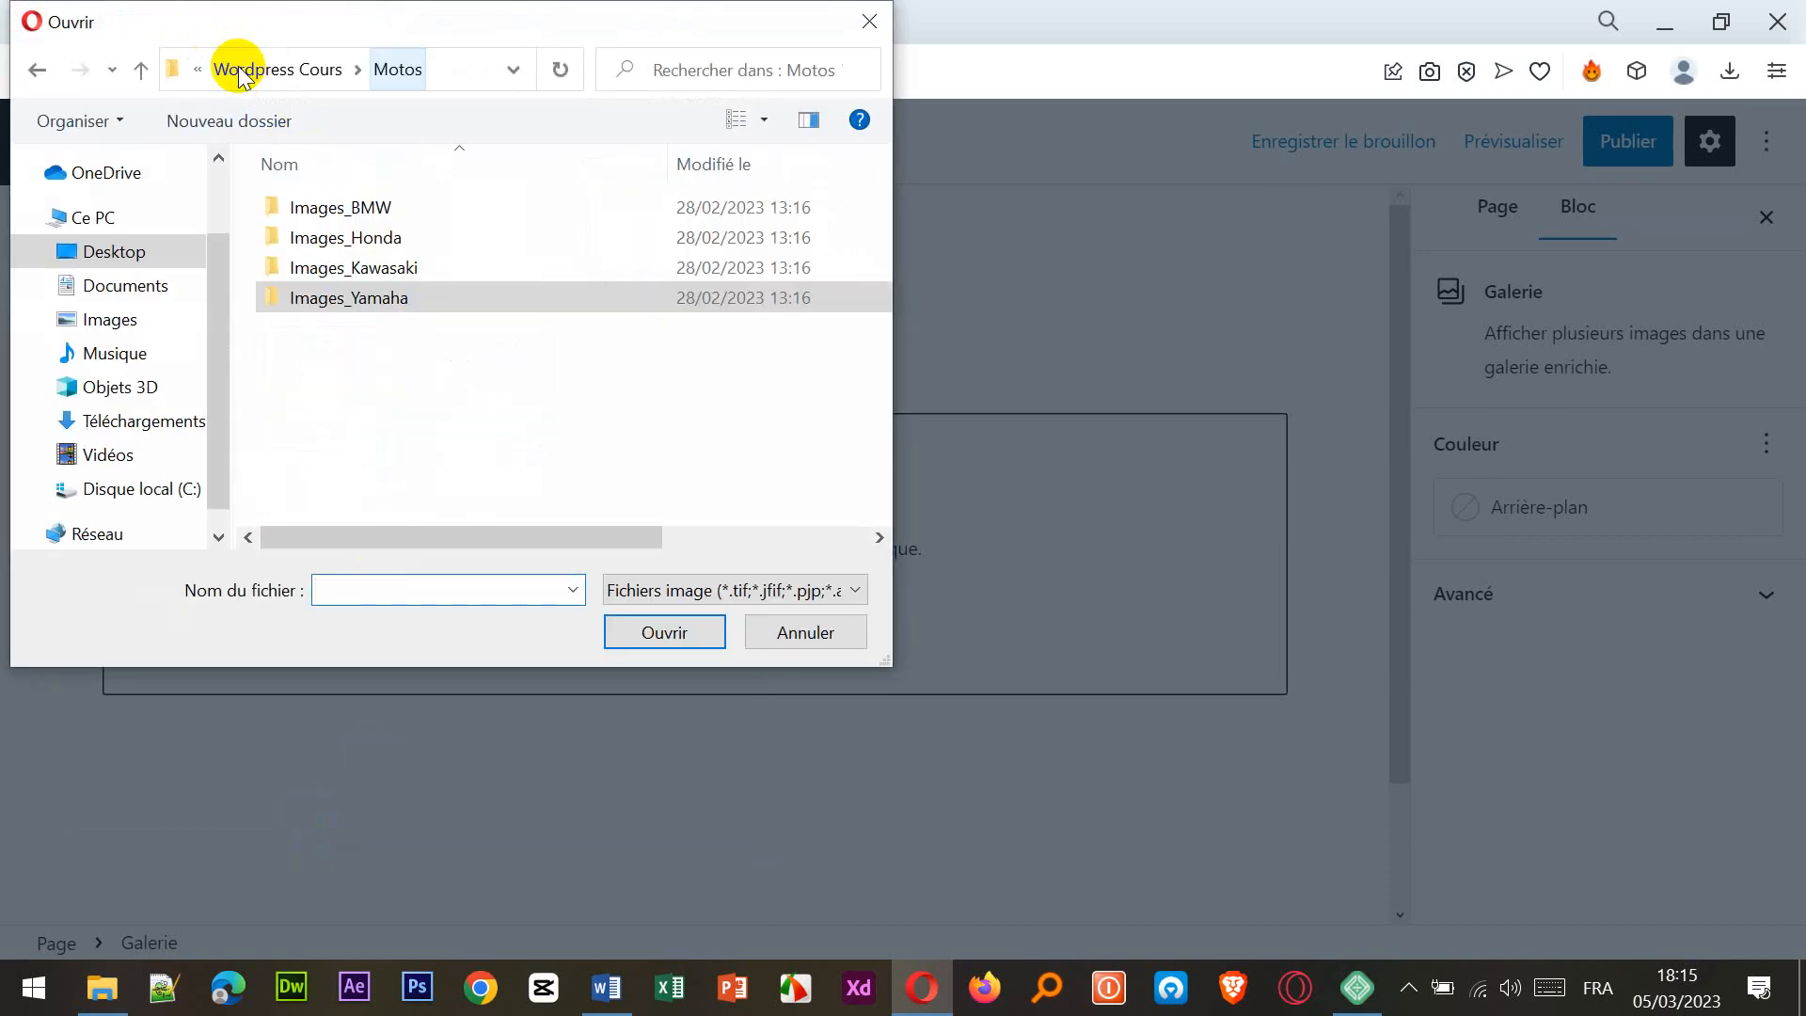
{"action": "left_click", "coordinate": [399, 270]}
{"action": "double_click", "coordinate": [399, 271]}
{"action": "left_click", "coordinate": [348, 266]}
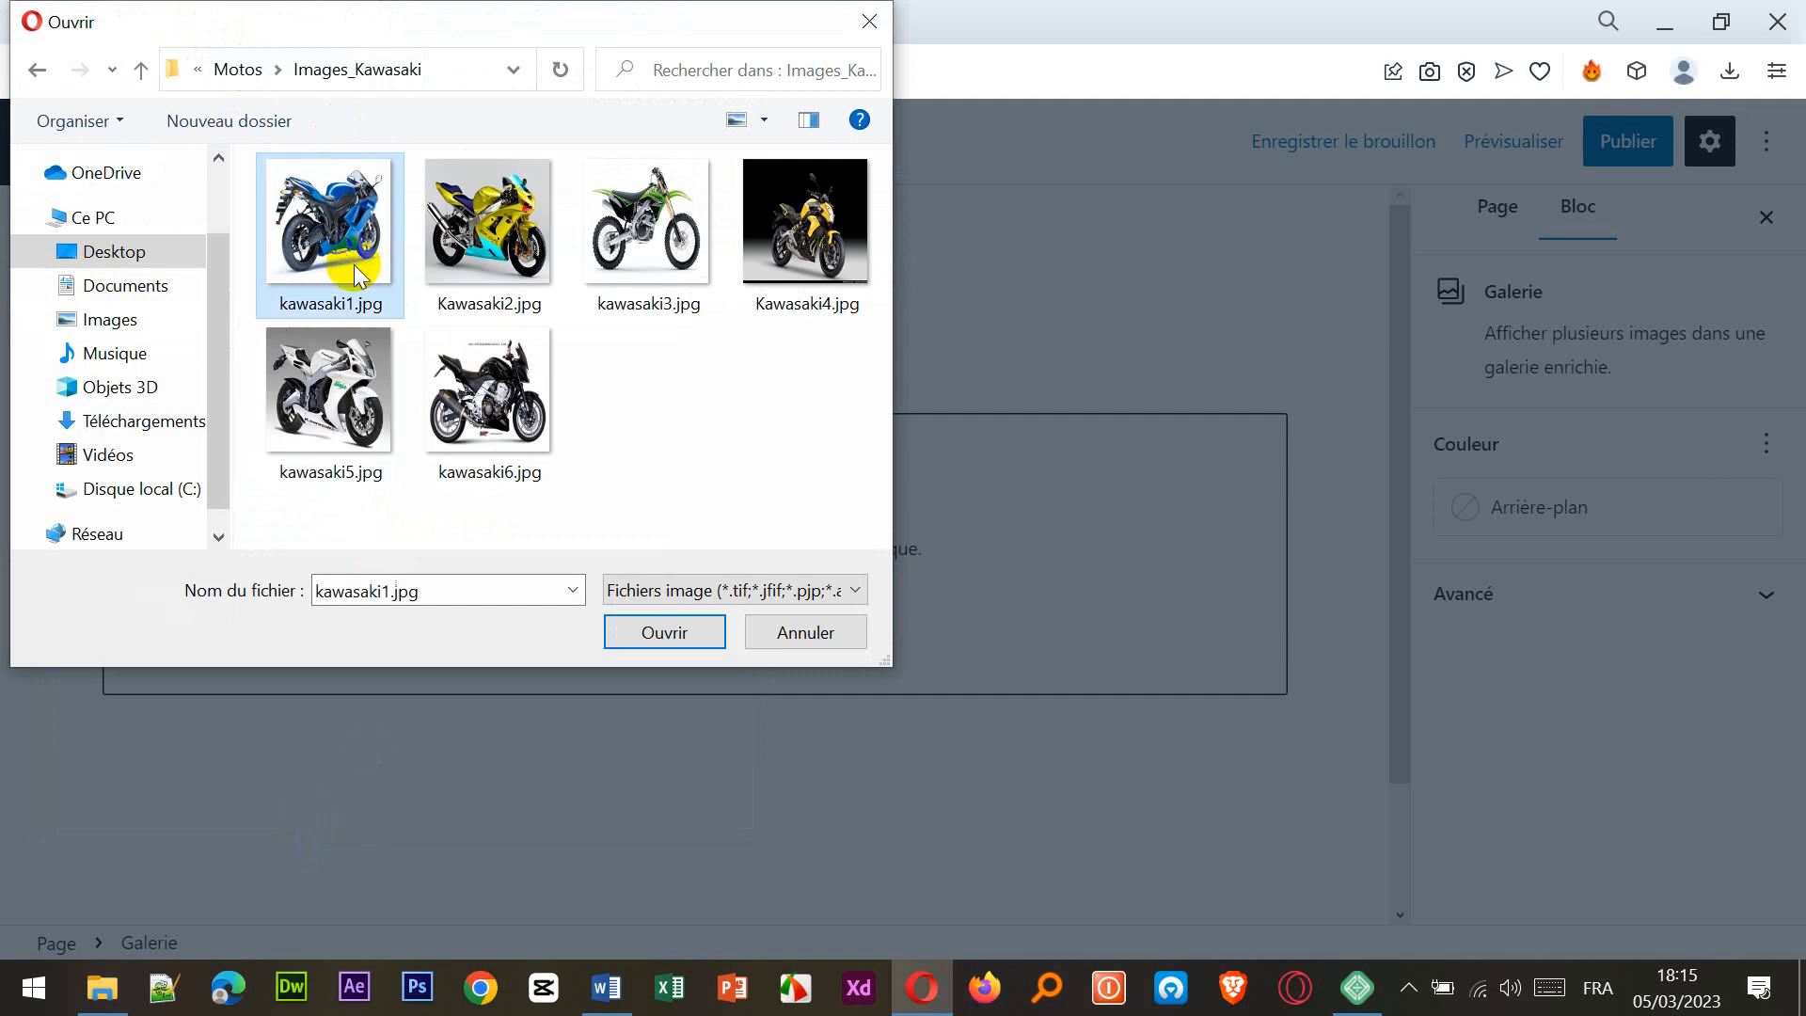
{"action": "key", "text": "ctrl+a"}
{"action": "left_click", "coordinate": [652, 637]}
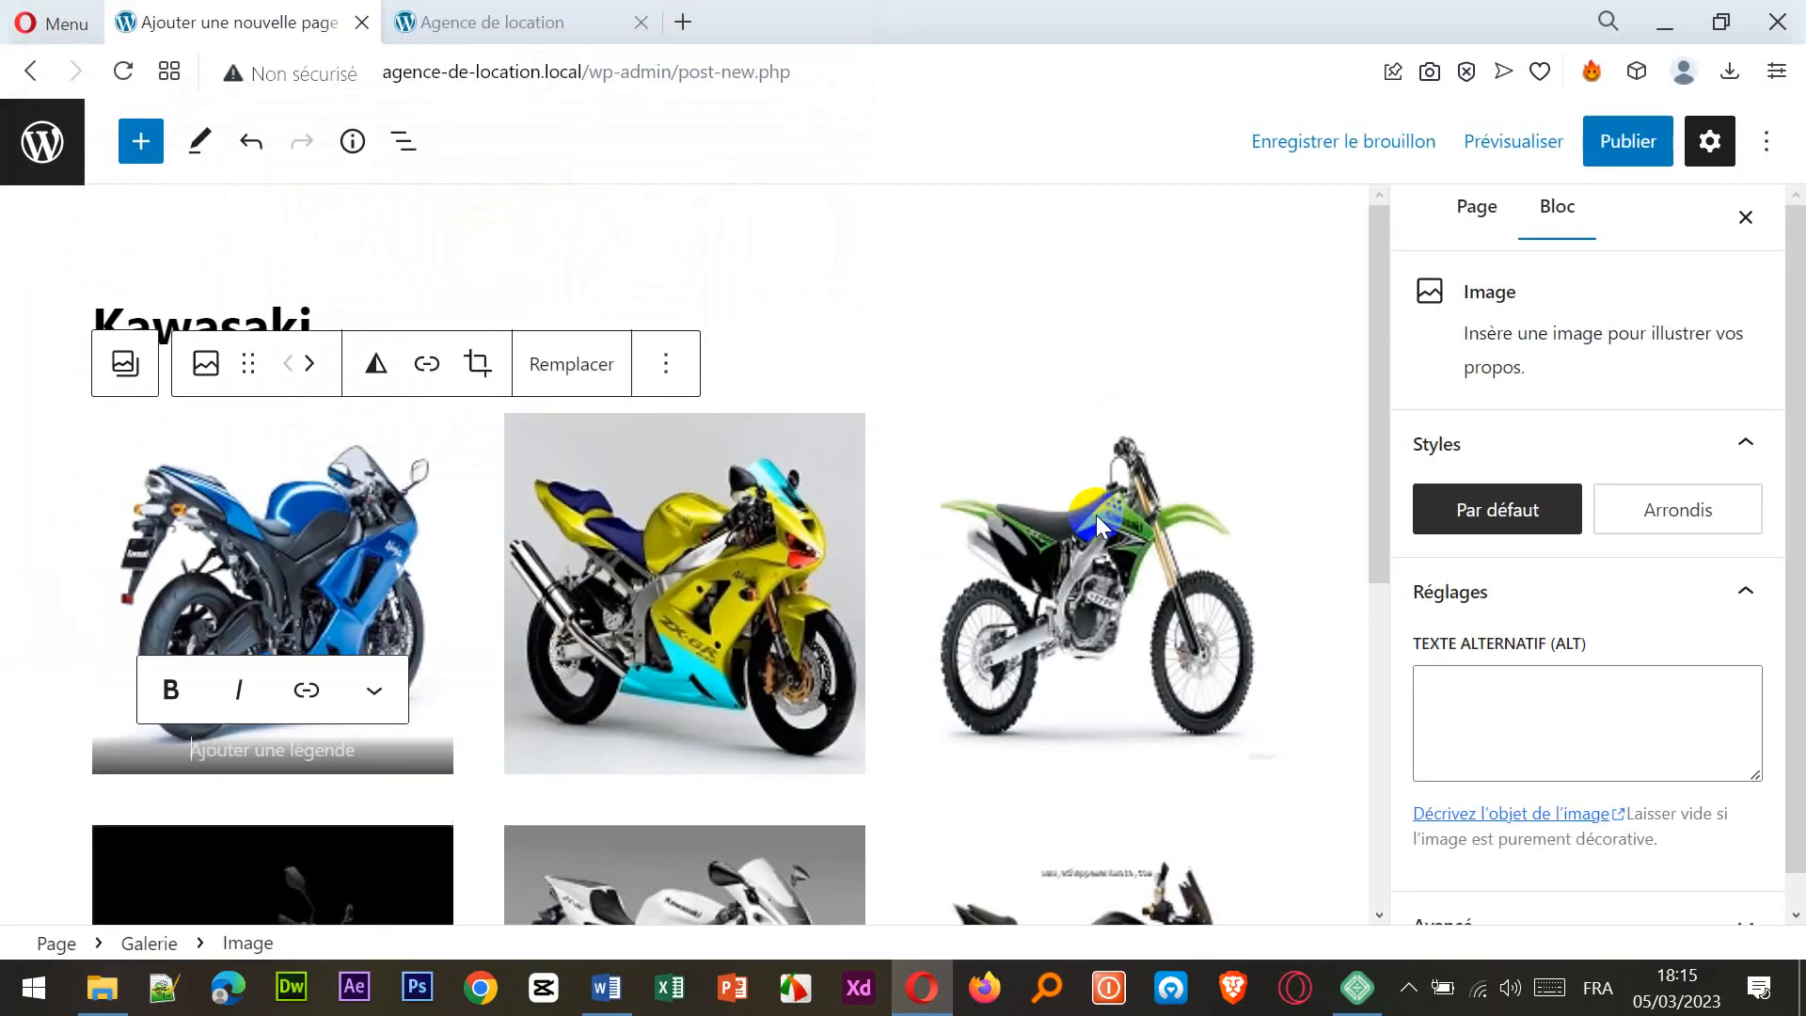
- Check the Kawasaki page's gallery pictures and publish the page
{"action": "left_click", "coordinate": [1324, 498]}
{"action": "scroll", "coordinate": [1324, 499], "scroll_direction": "down", "scroll_amount": 4}
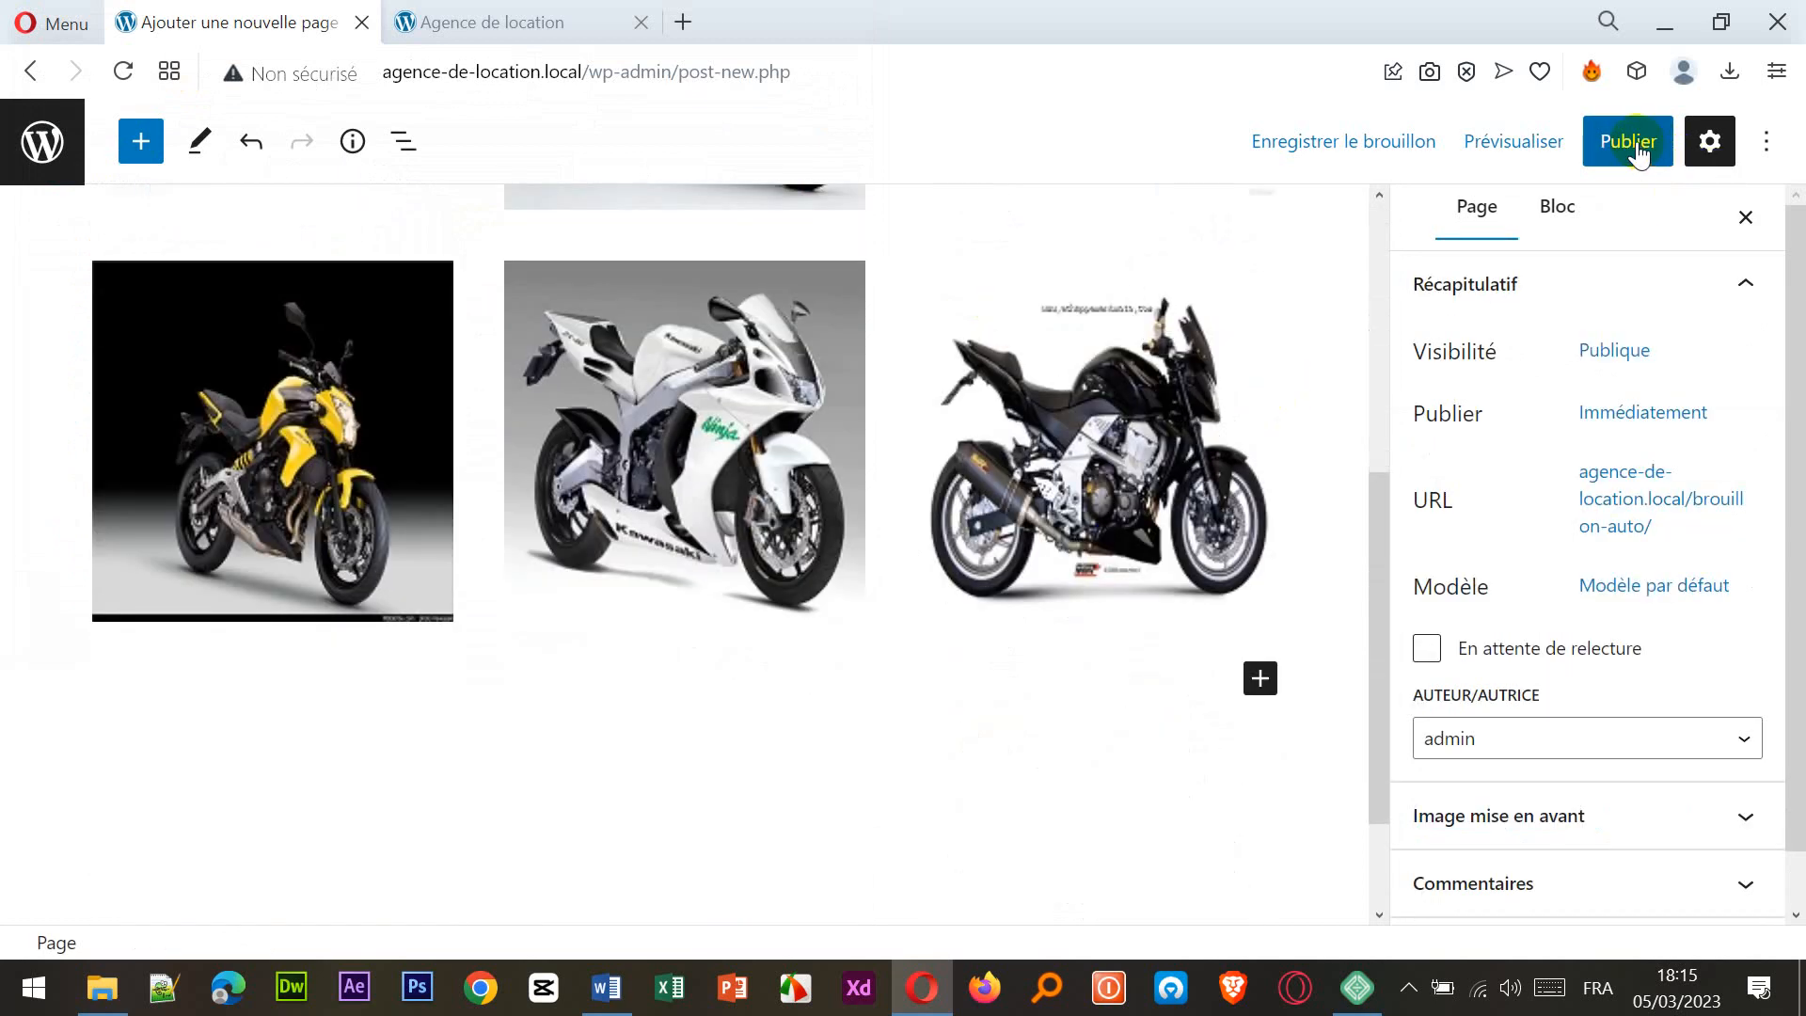
{"action": "left_click", "coordinate": [1637, 143]}
{"action": "left_click", "coordinate": [1508, 149]}
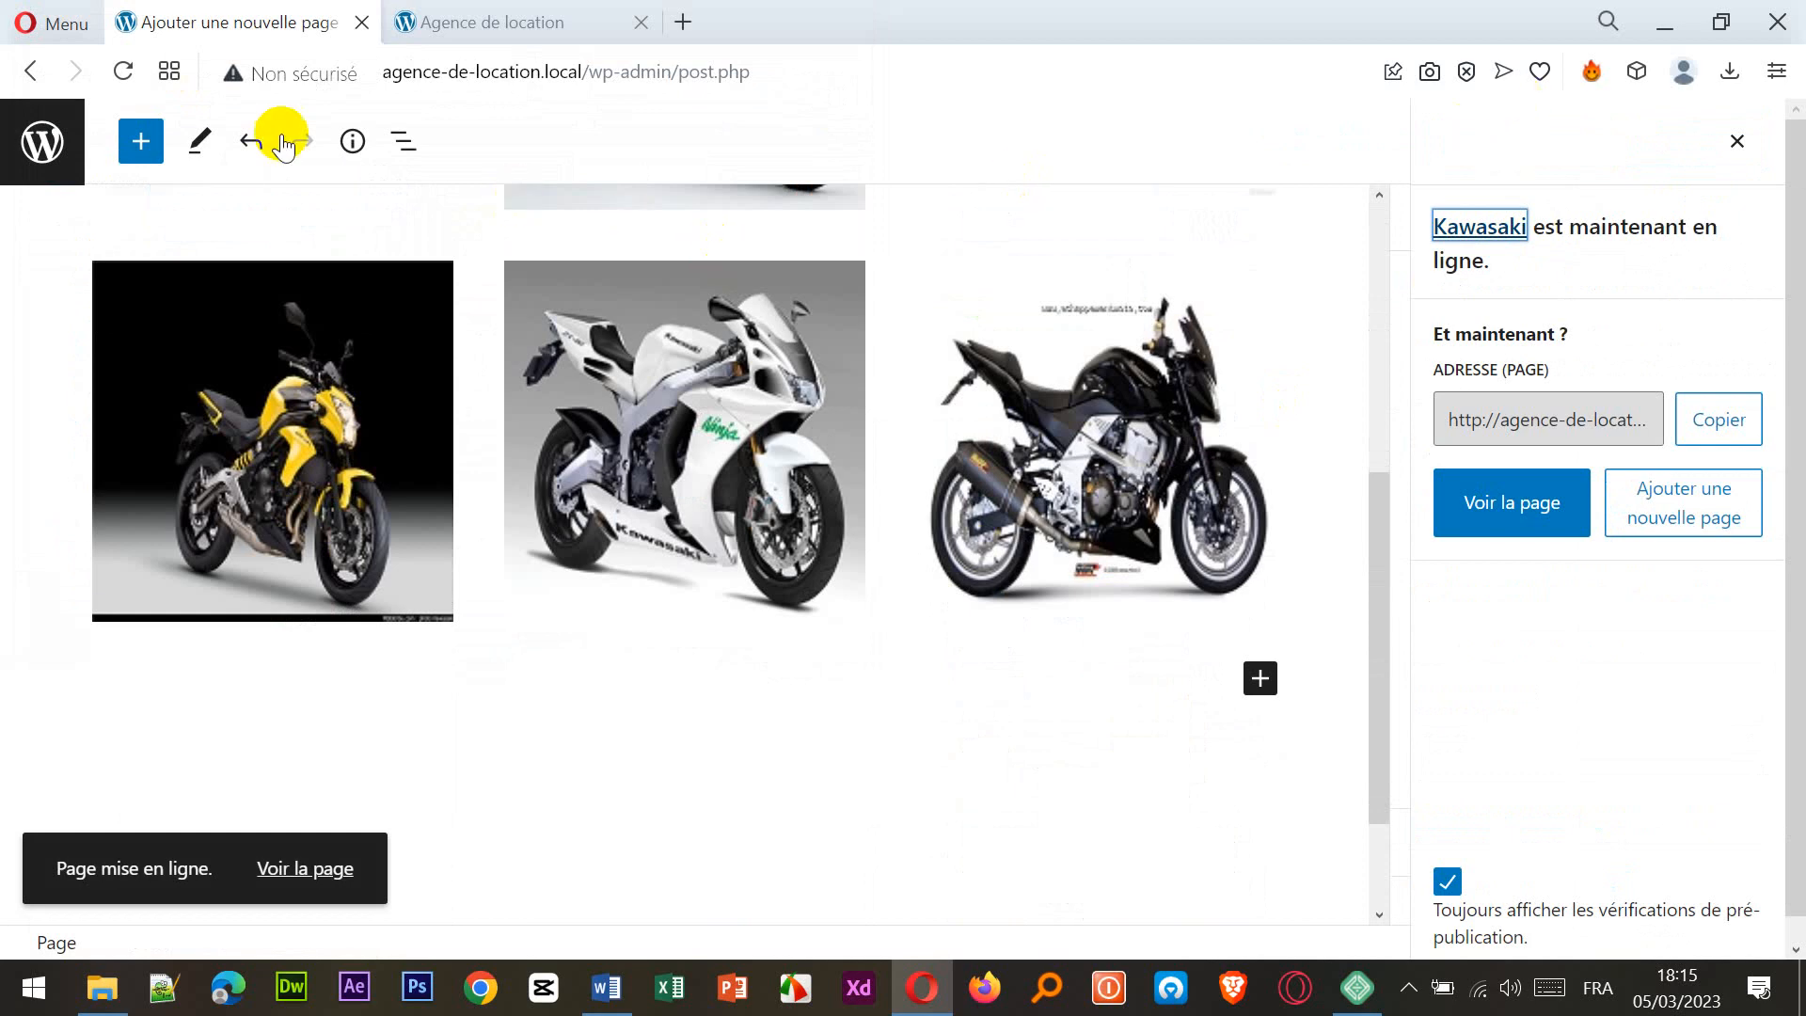
- Open Menu Principal for editing, add the BMW page to it and nest it as a sub-item under Motos
{"action": "left_click", "coordinate": [68, 146]}
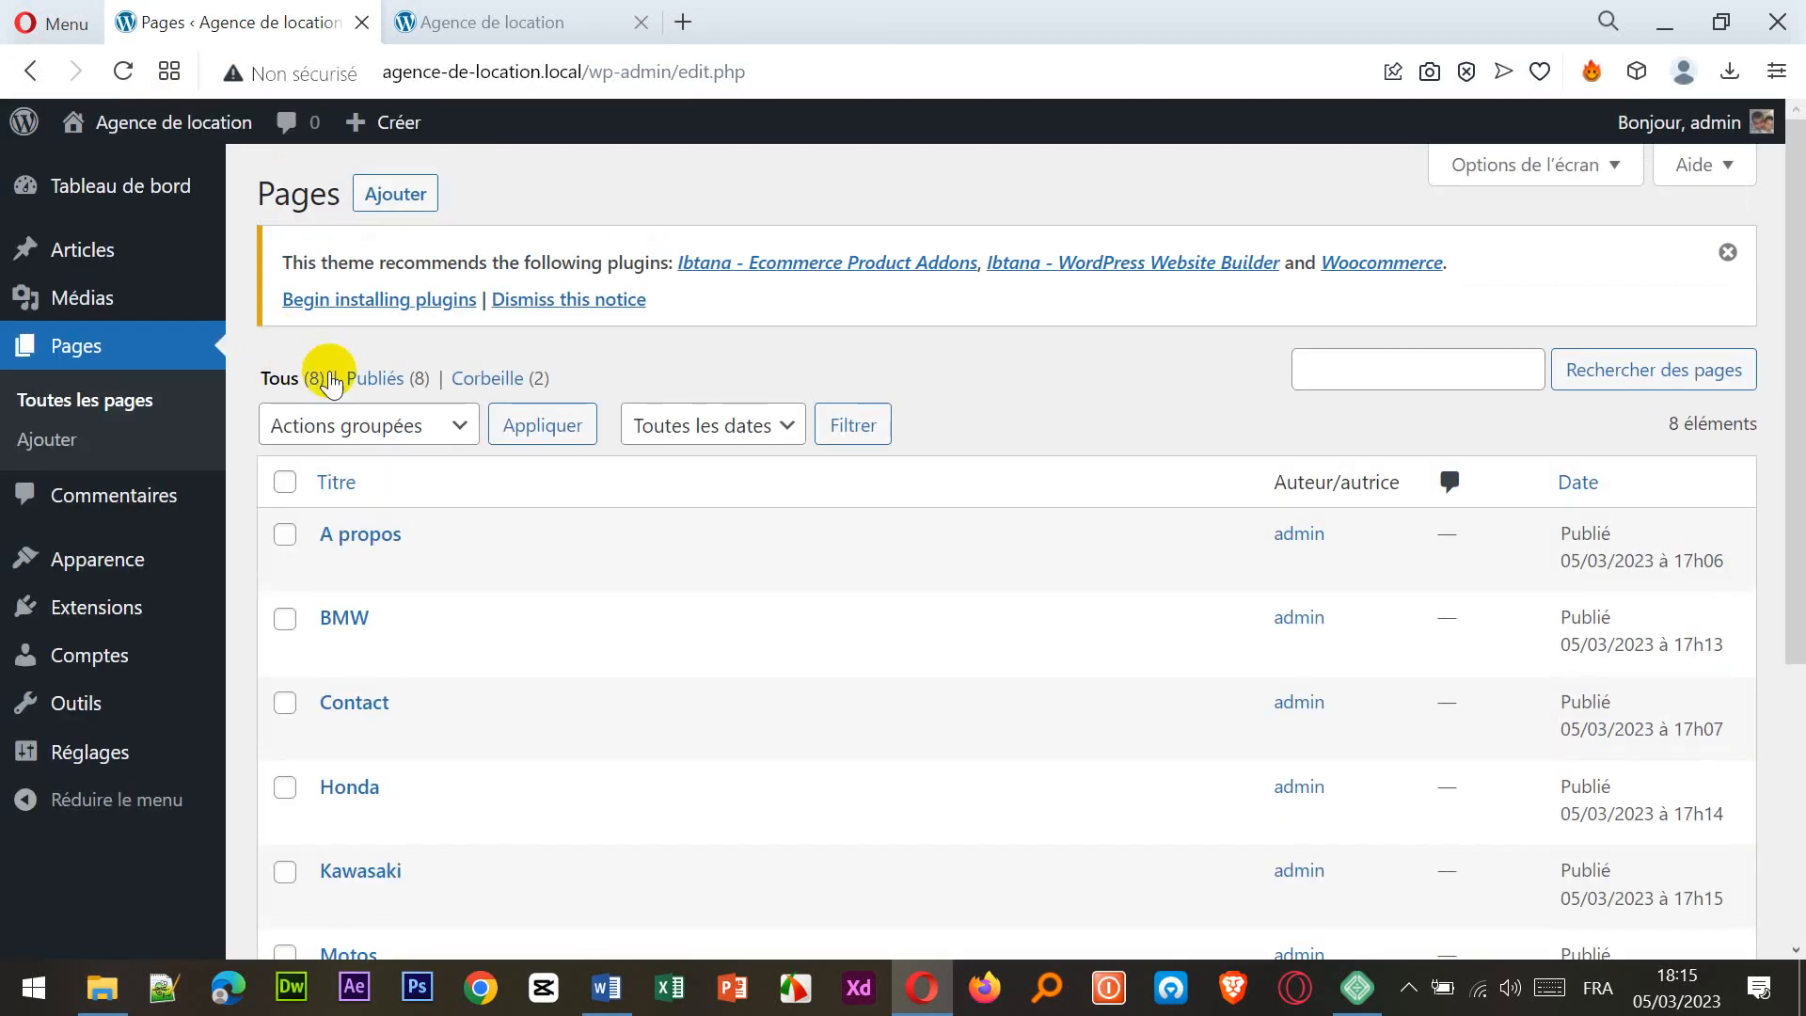
{"action": "mouse_move", "coordinate": [91, 568]}
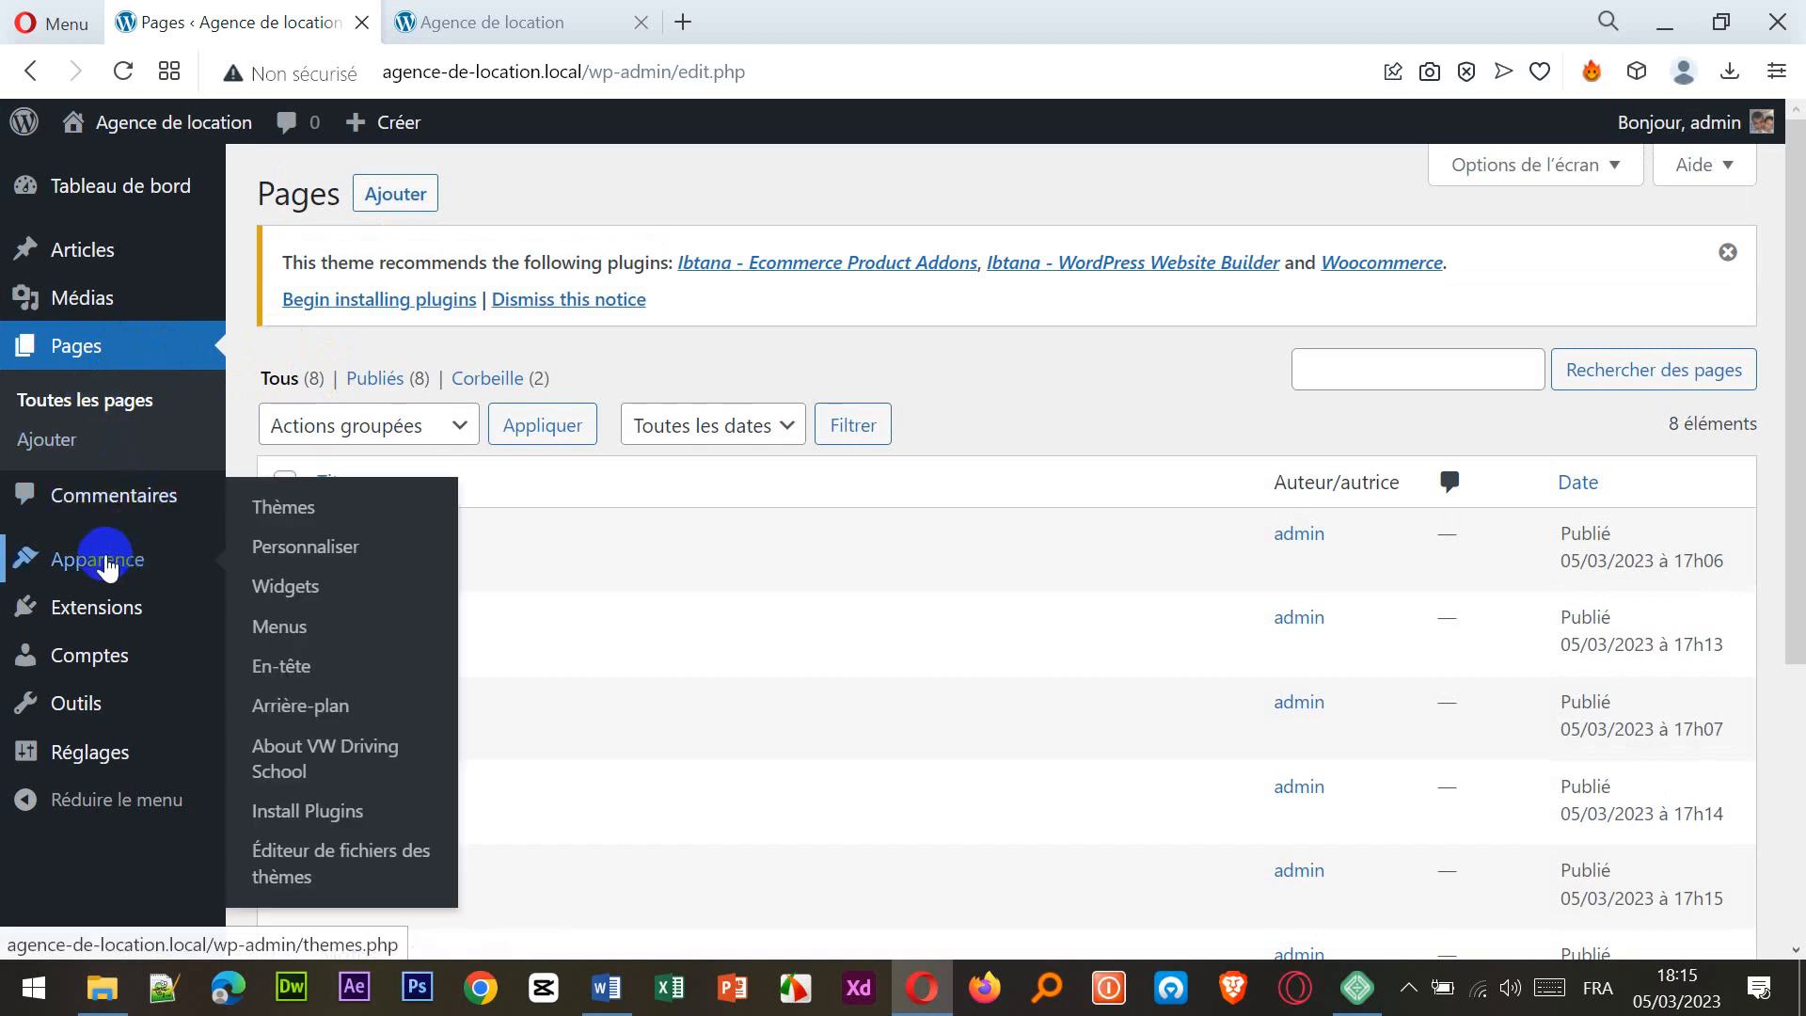
{"action": "left_click", "coordinate": [284, 628]}
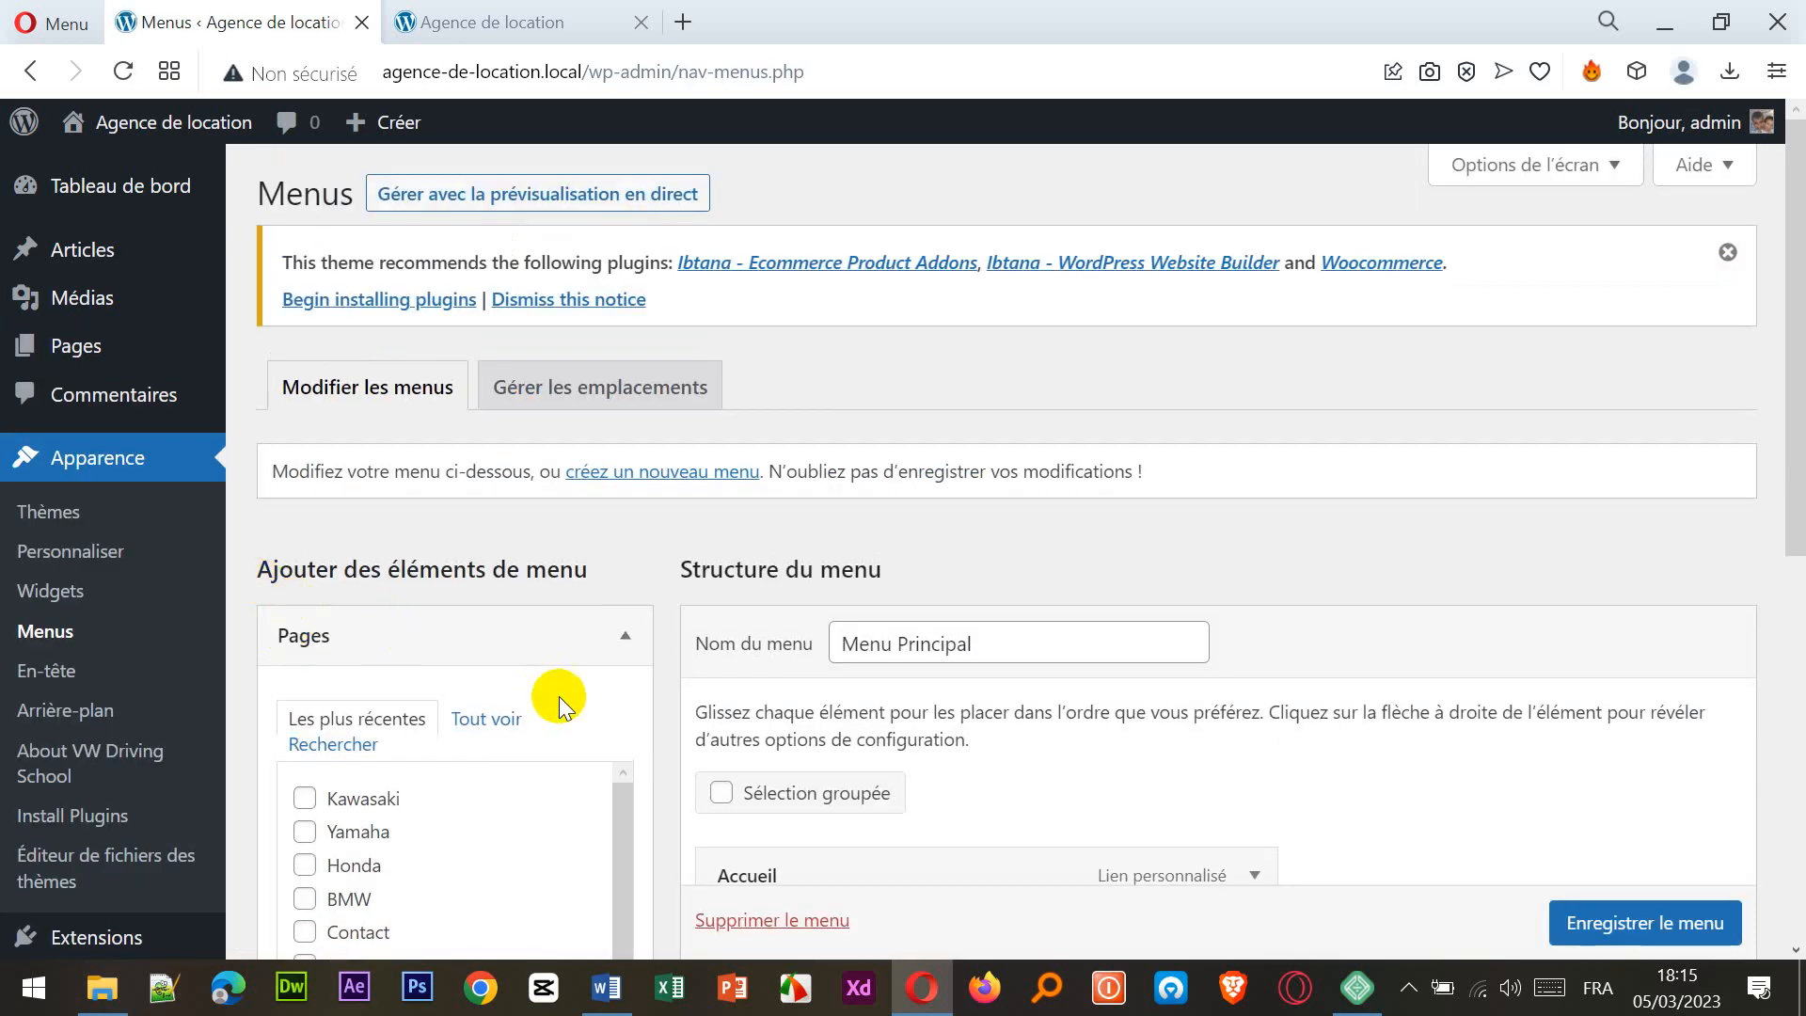
{"action": "scroll", "coordinate": [838, 693], "scroll_direction": "down", "scroll_amount": 5}
{"action": "scroll", "coordinate": [835, 693], "scroll_direction": "down", "scroll_amount": 2}
{"action": "scroll", "coordinate": [557, 556], "scroll_direction": "up", "scroll_amount": 2}
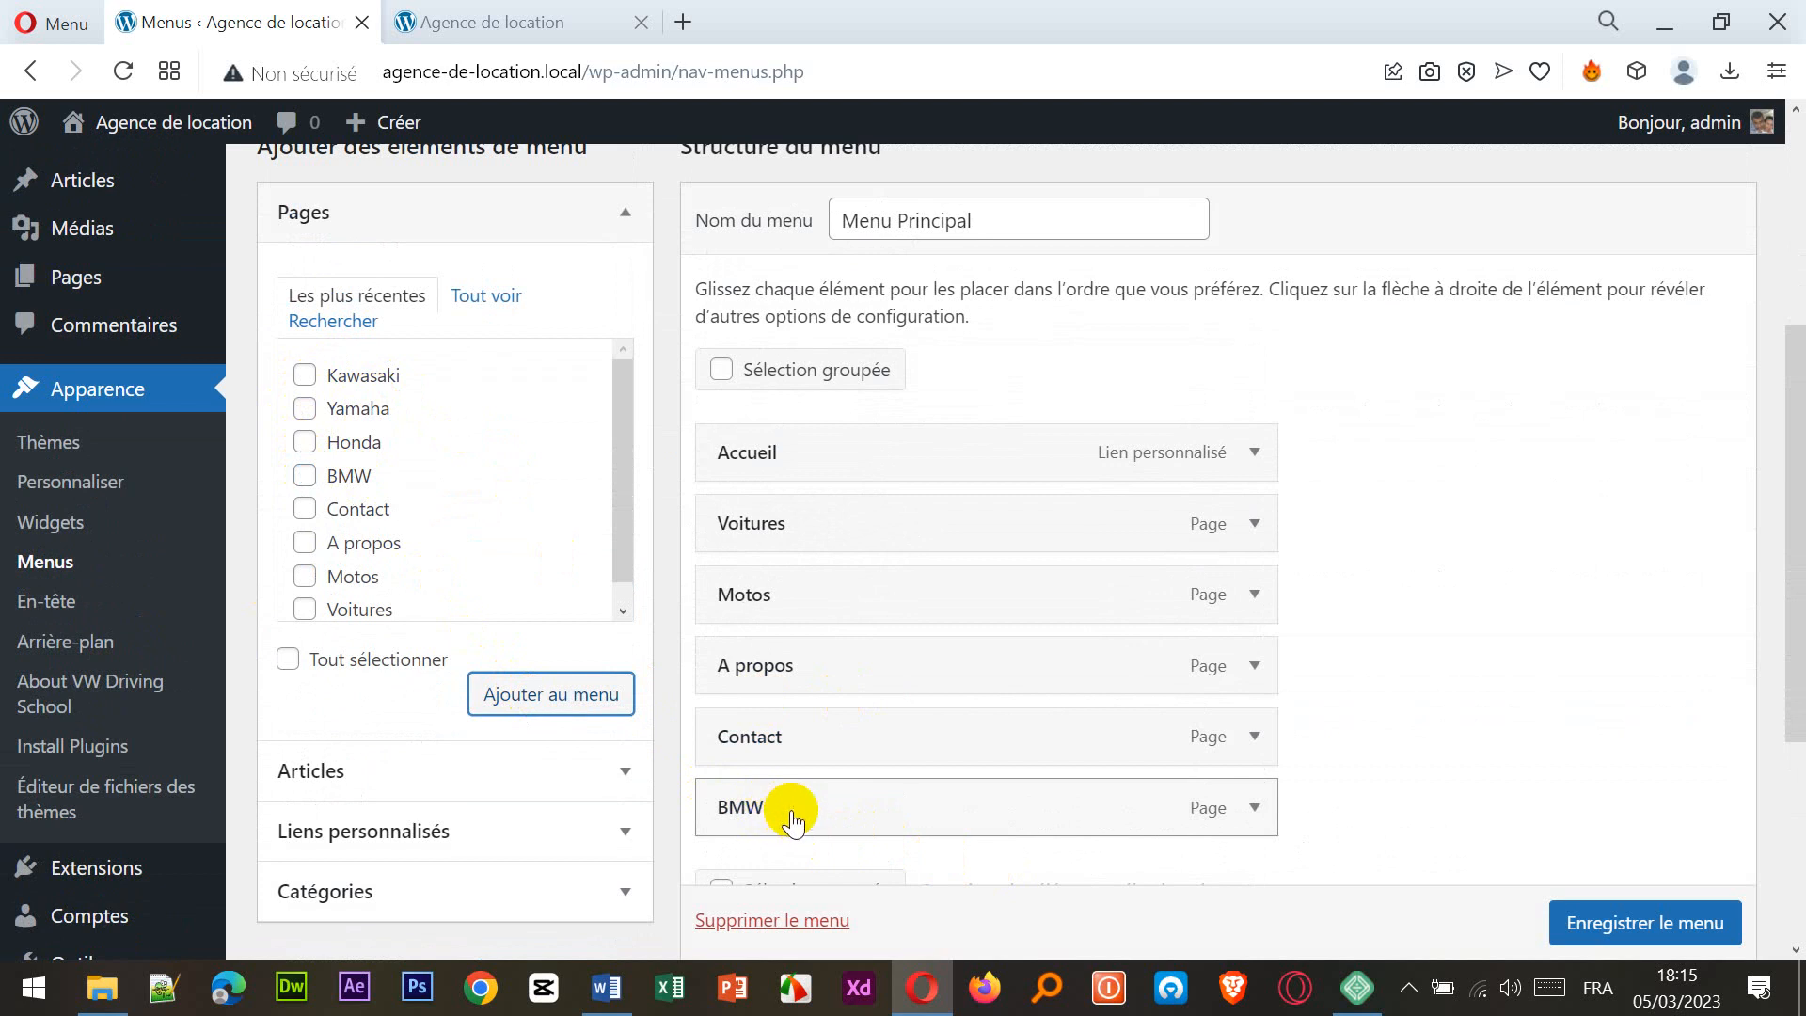
{"action": "left_click_drag", "start_coordinate": [793, 821], "coordinate": [815, 665]}
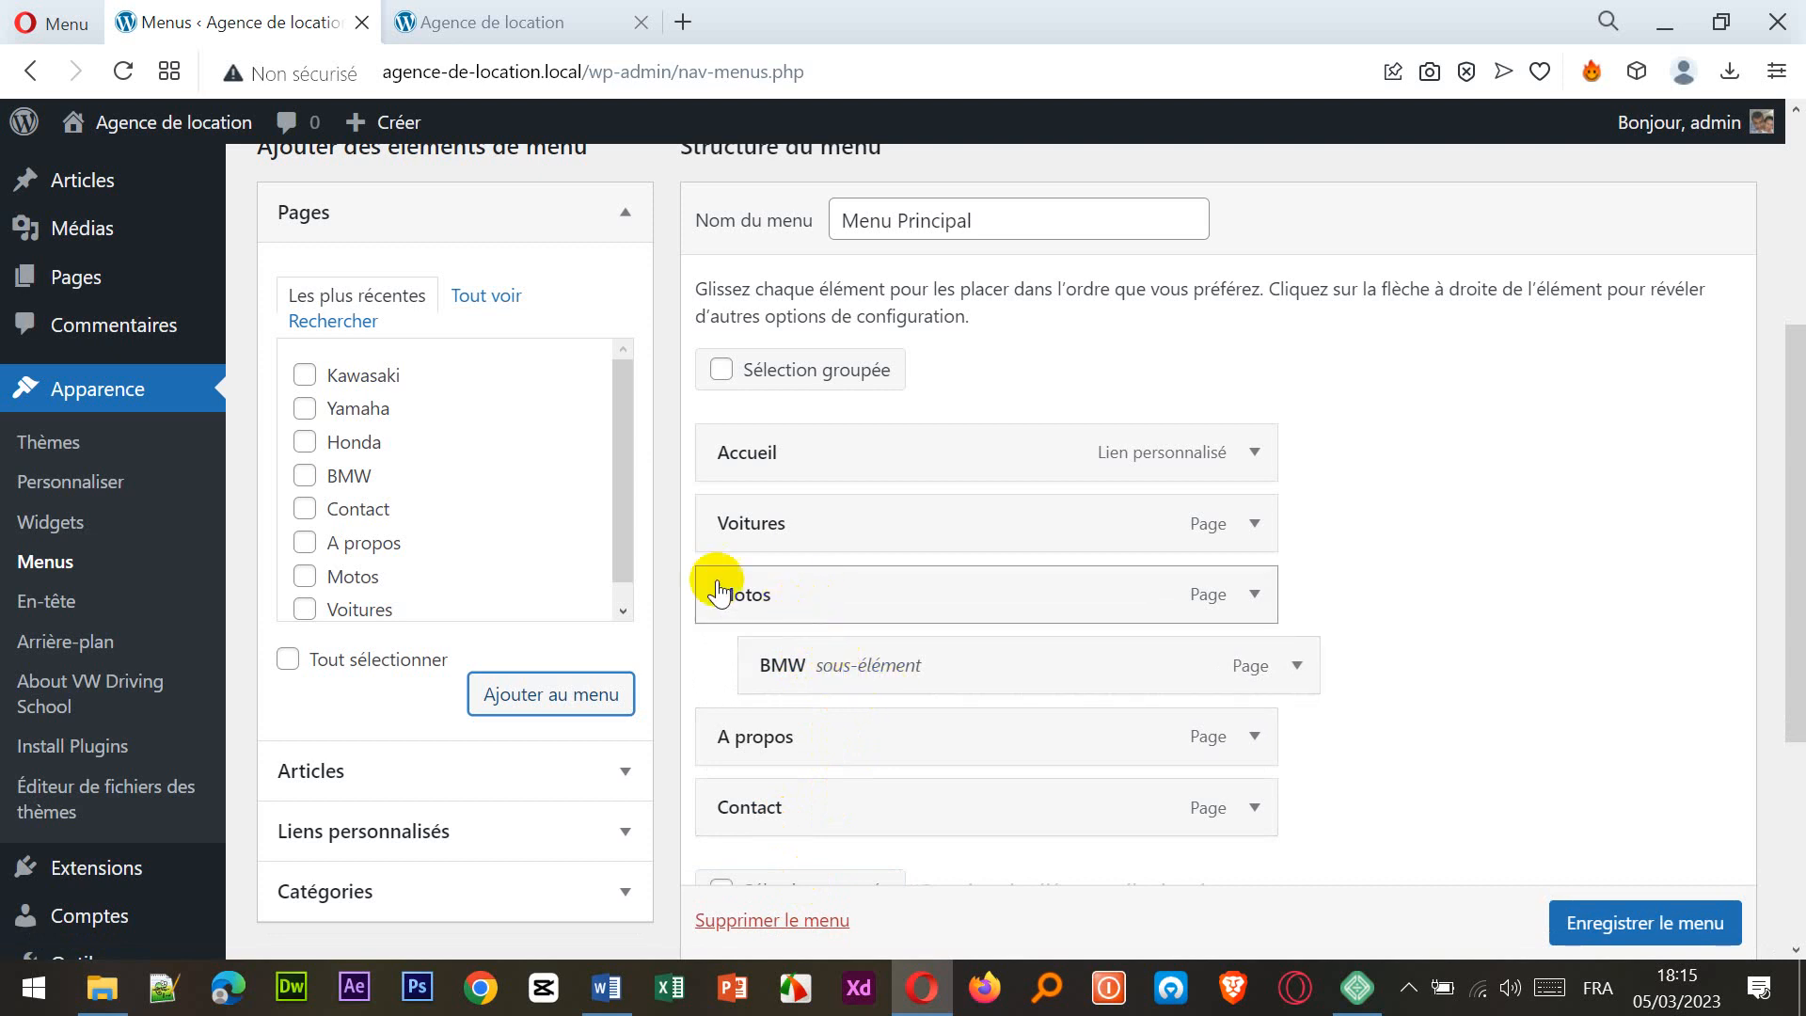
- Add the Honda page to the menu and nest it under Motos, directly below BMW
{"action": "left_click", "coordinate": [619, 510]}
{"action": "left_click", "coordinate": [302, 443]}
{"action": "left_click", "coordinate": [482, 692]}
{"action": "scroll", "coordinate": [1069, 760], "scroll_direction": "down", "scroll_amount": 2}
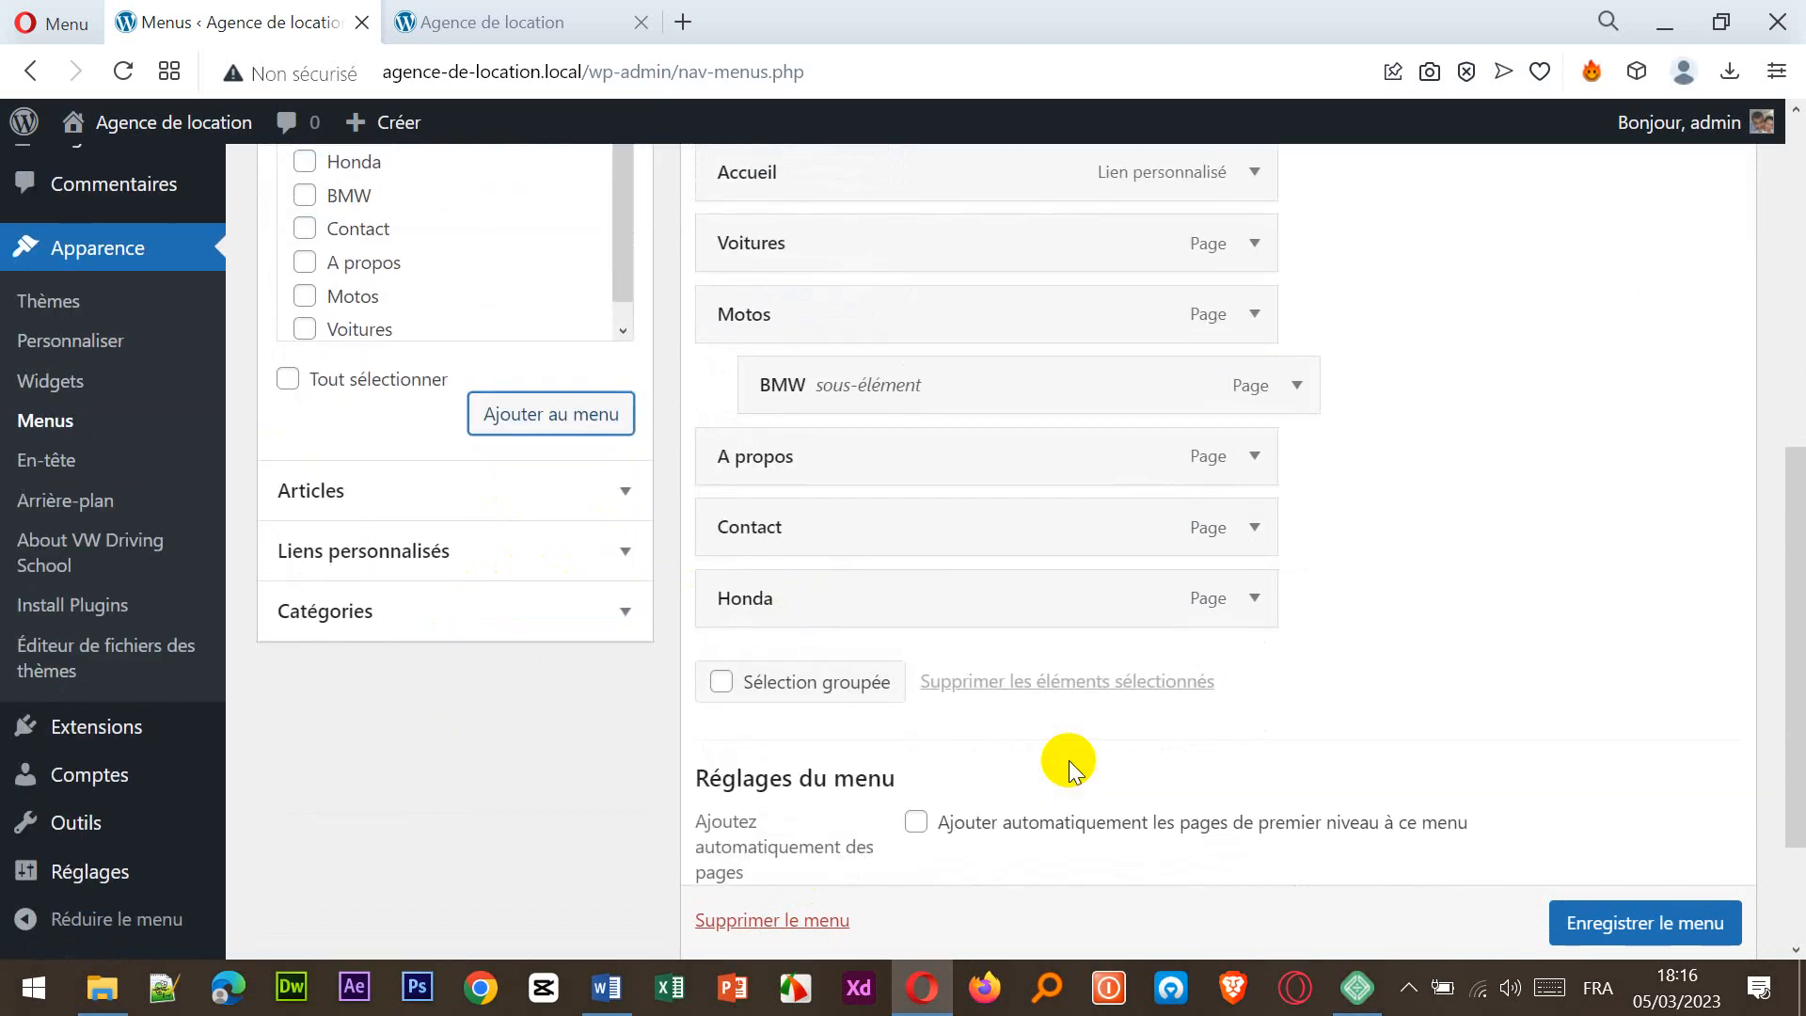
{"action": "scroll", "coordinate": [867, 773], "scroll_direction": "up", "scroll_amount": 1}
{"action": "left_click_drag", "start_coordinate": [852, 758], "coordinate": [905, 602]}
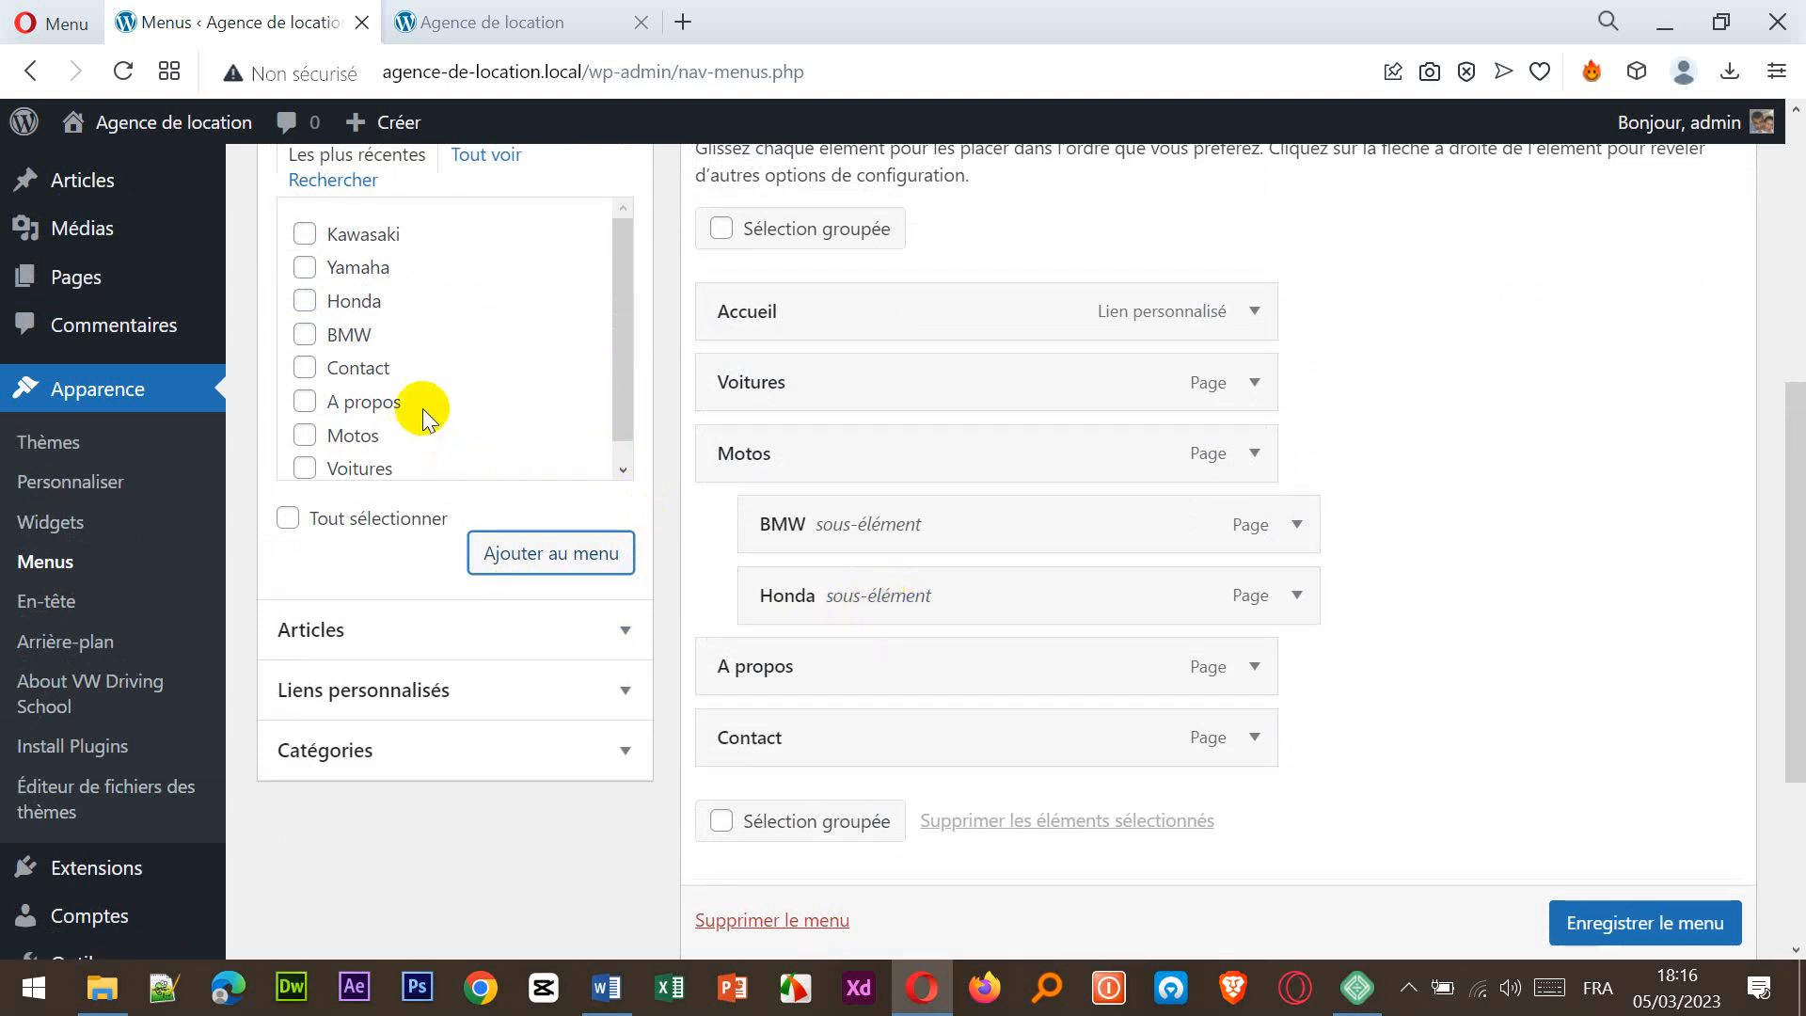
- Add the Yamaha page to the menu and nest it under Motos below Honda, at the same level as Honda
{"action": "left_click", "coordinate": [304, 268]}
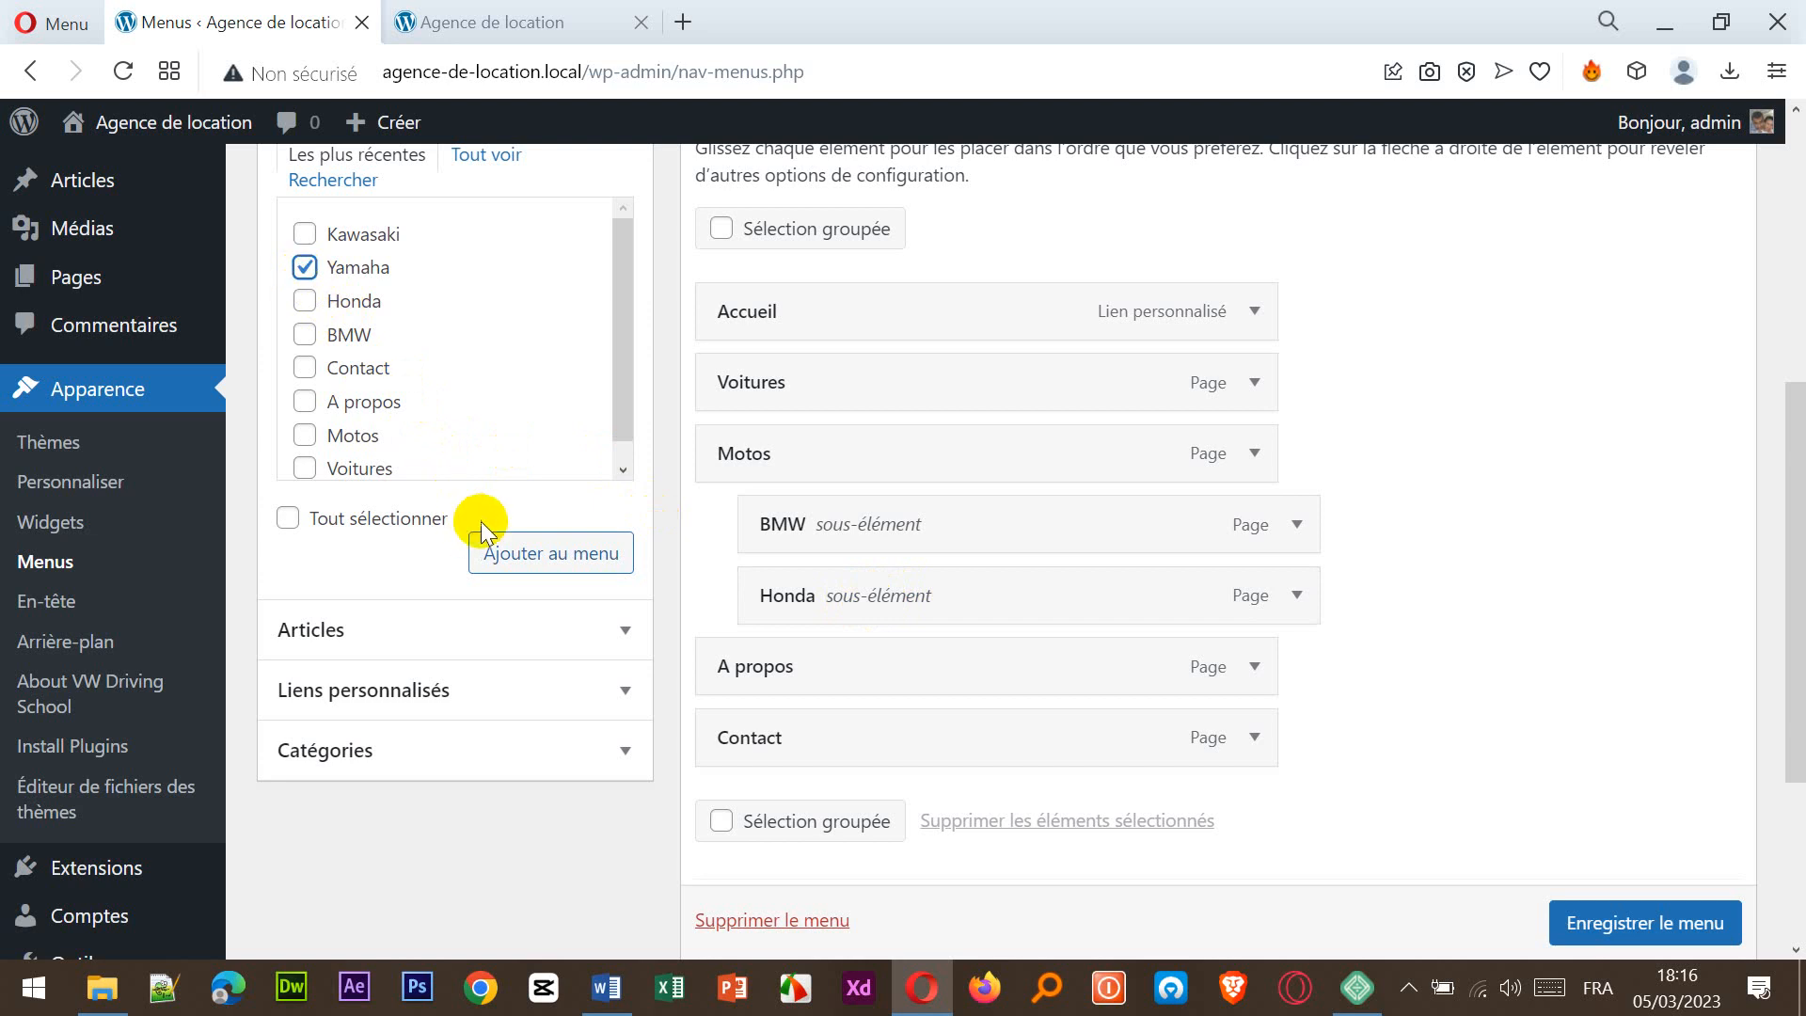
{"action": "left_click", "coordinate": [505, 564]}
{"action": "left_click_drag", "start_coordinate": [849, 813], "coordinate": [954, 696]}
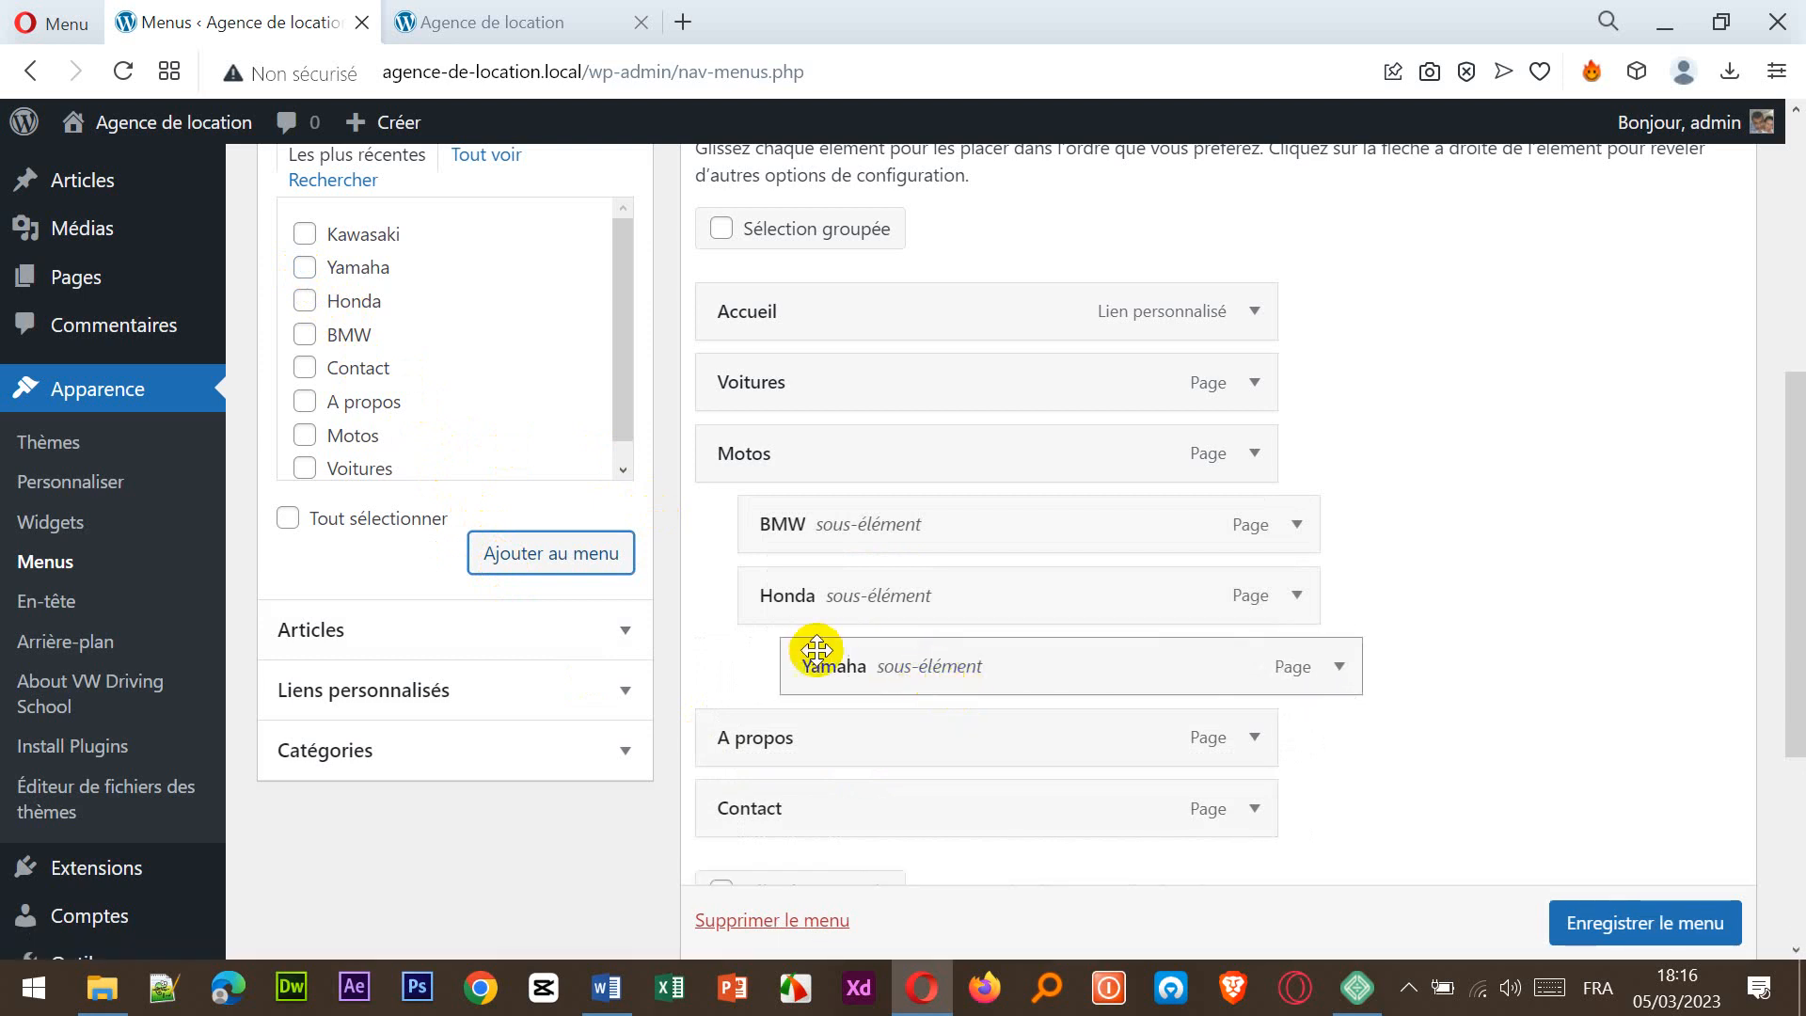
{"action": "left_click_drag", "start_coordinate": [867, 674], "coordinate": [966, 681]}
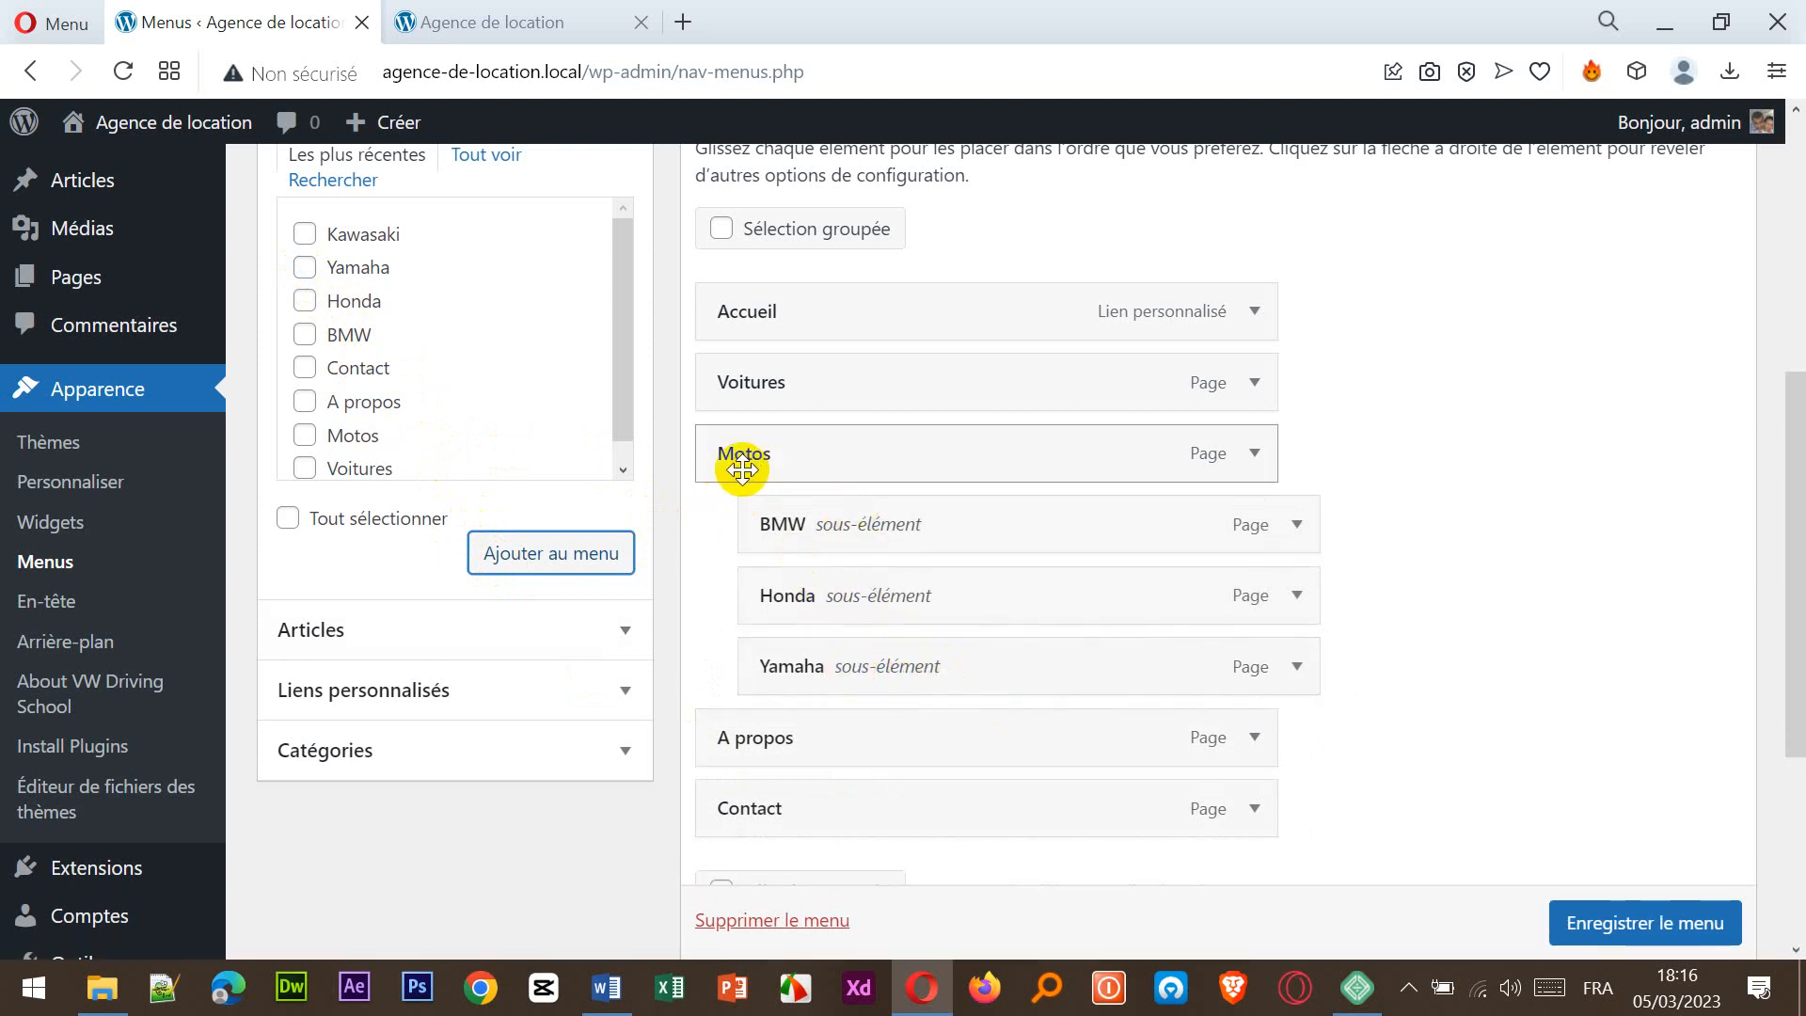
- Add the Kawasaki page to the menu and nest it under Motos, directly below Yamaha
{"action": "left_click", "coordinate": [305, 235]}
{"action": "left_click", "coordinate": [553, 555]}
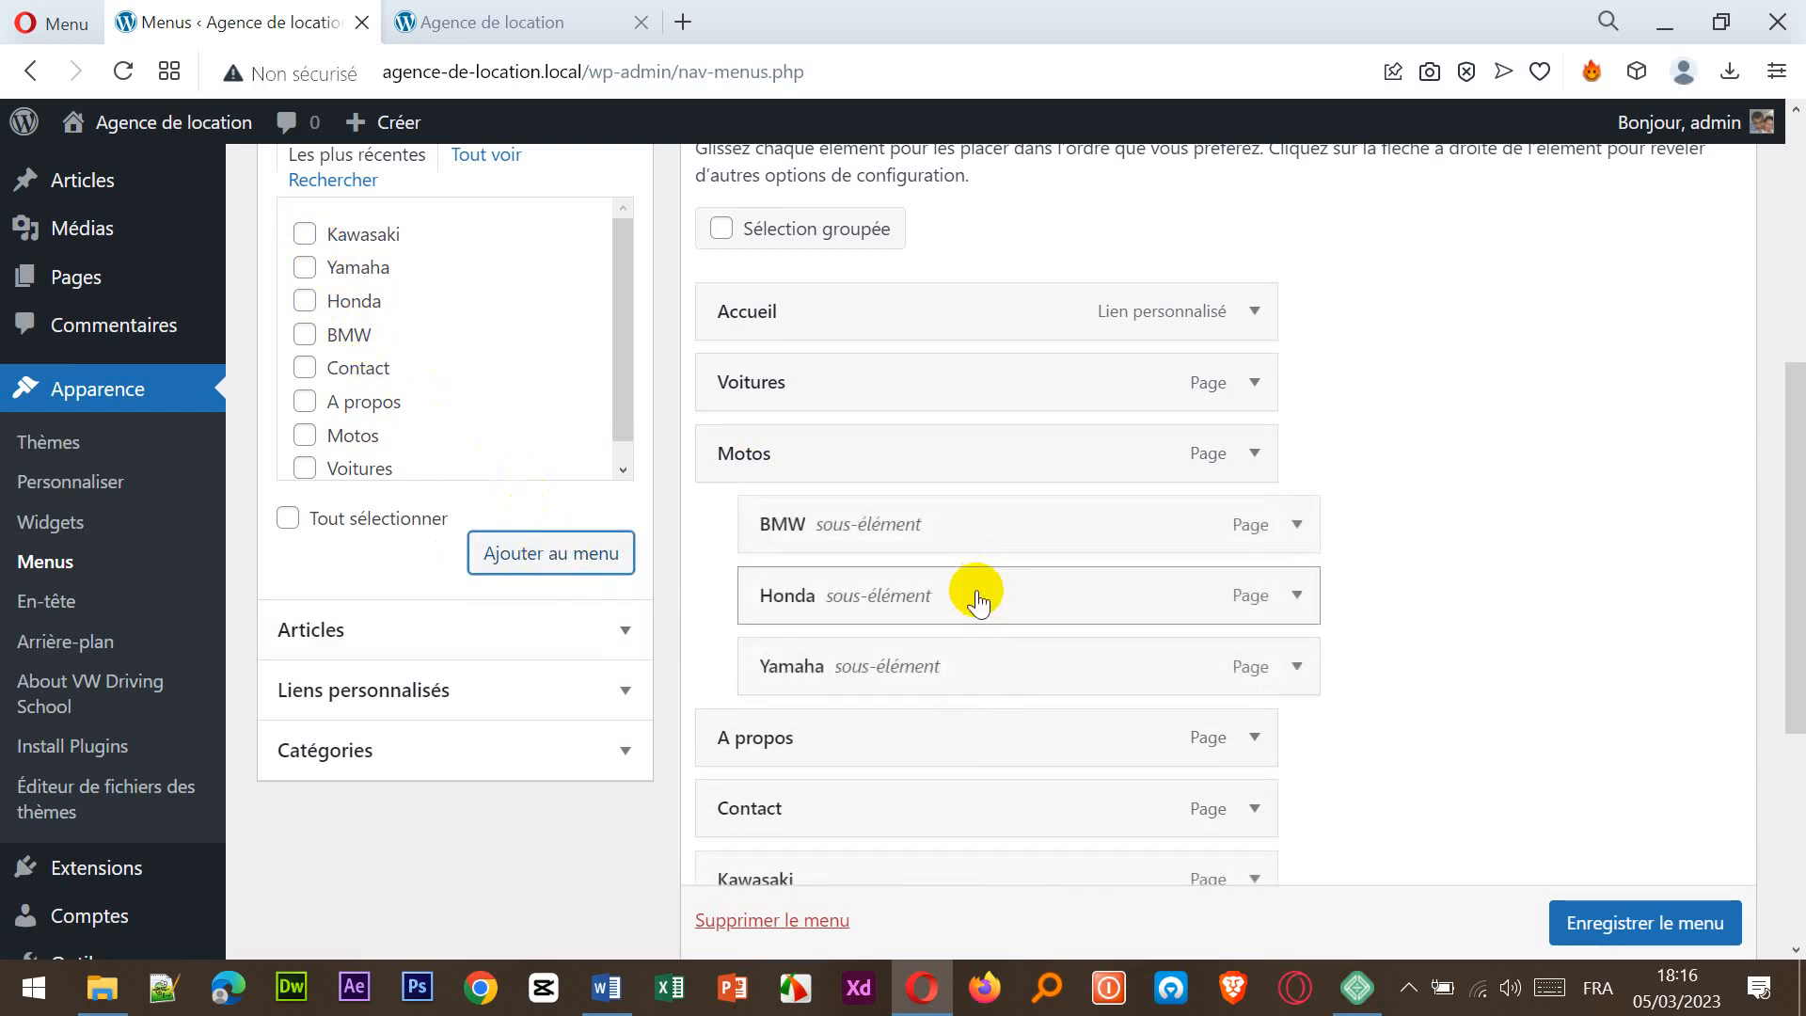
{"action": "scroll", "coordinate": [974, 583], "scroll_direction": "down", "scroll_amount": 3}
{"action": "left_click_drag", "start_coordinate": [850, 609], "coordinate": [903, 470]}
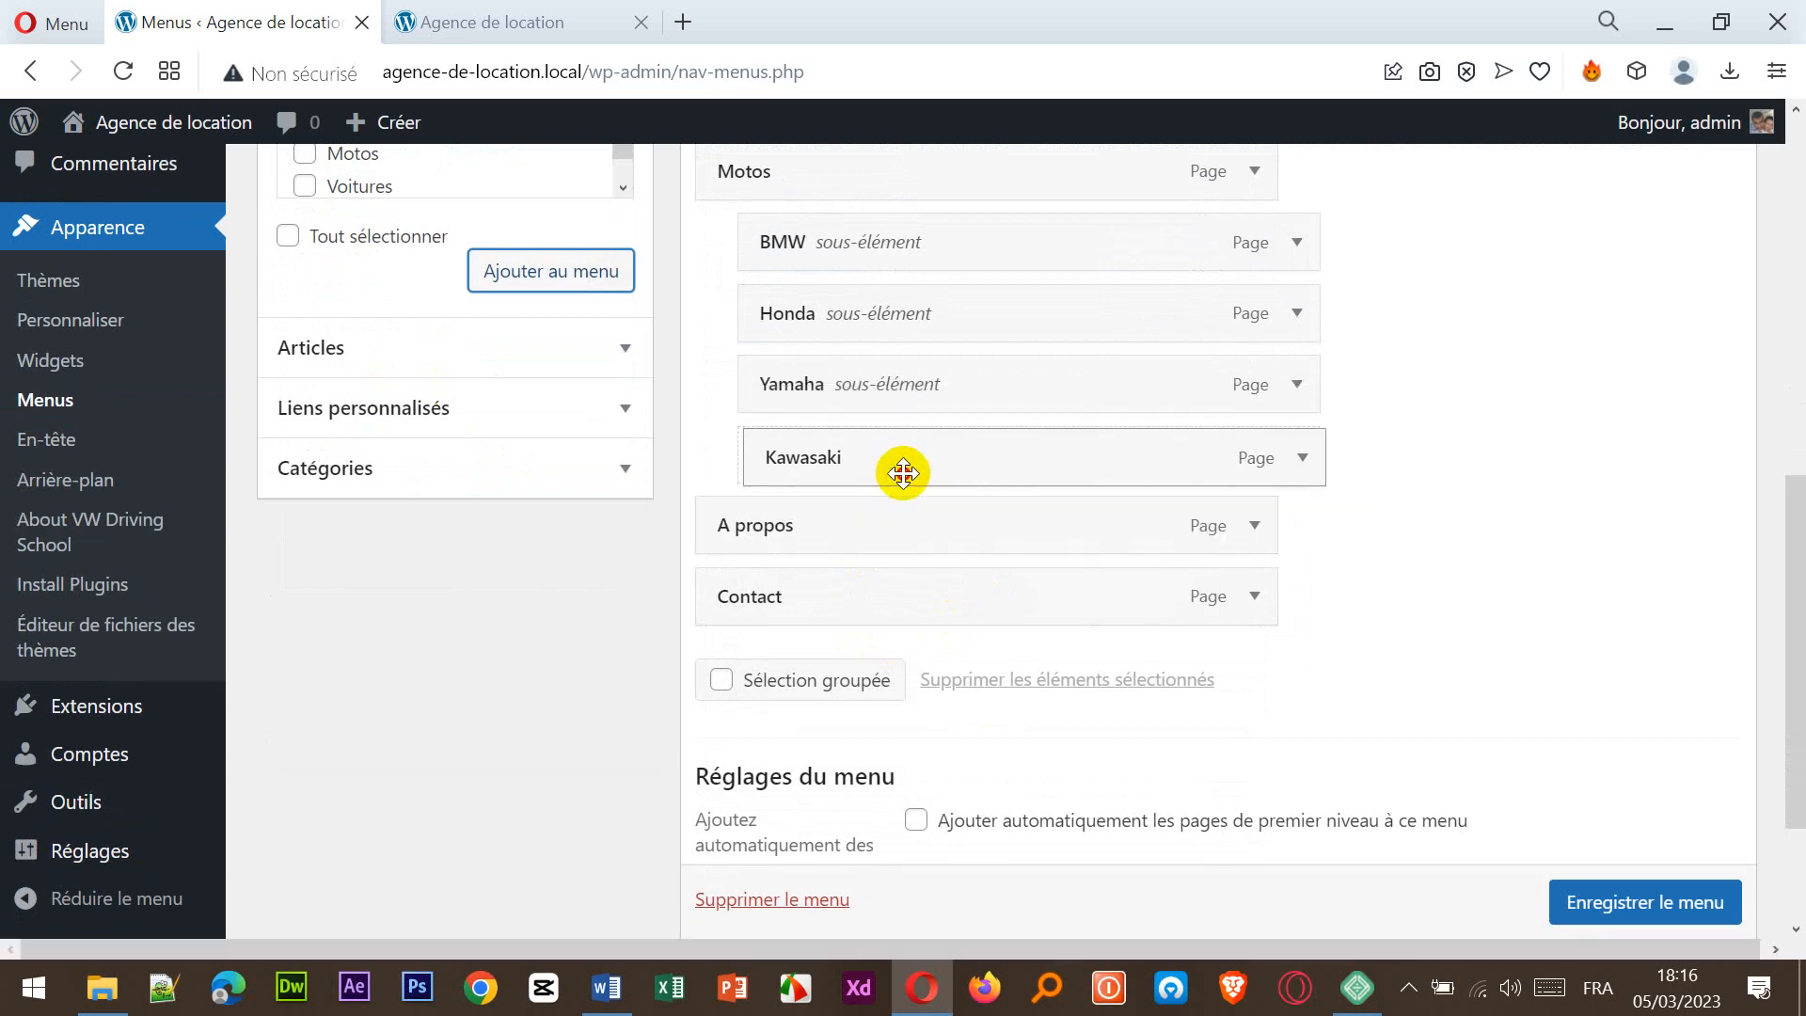
- Check the order and nesting of the four brand items under Motos and save Menu Principal
{"action": "scroll", "coordinate": [1157, 599], "scroll_direction": "up", "scroll_amount": 4}
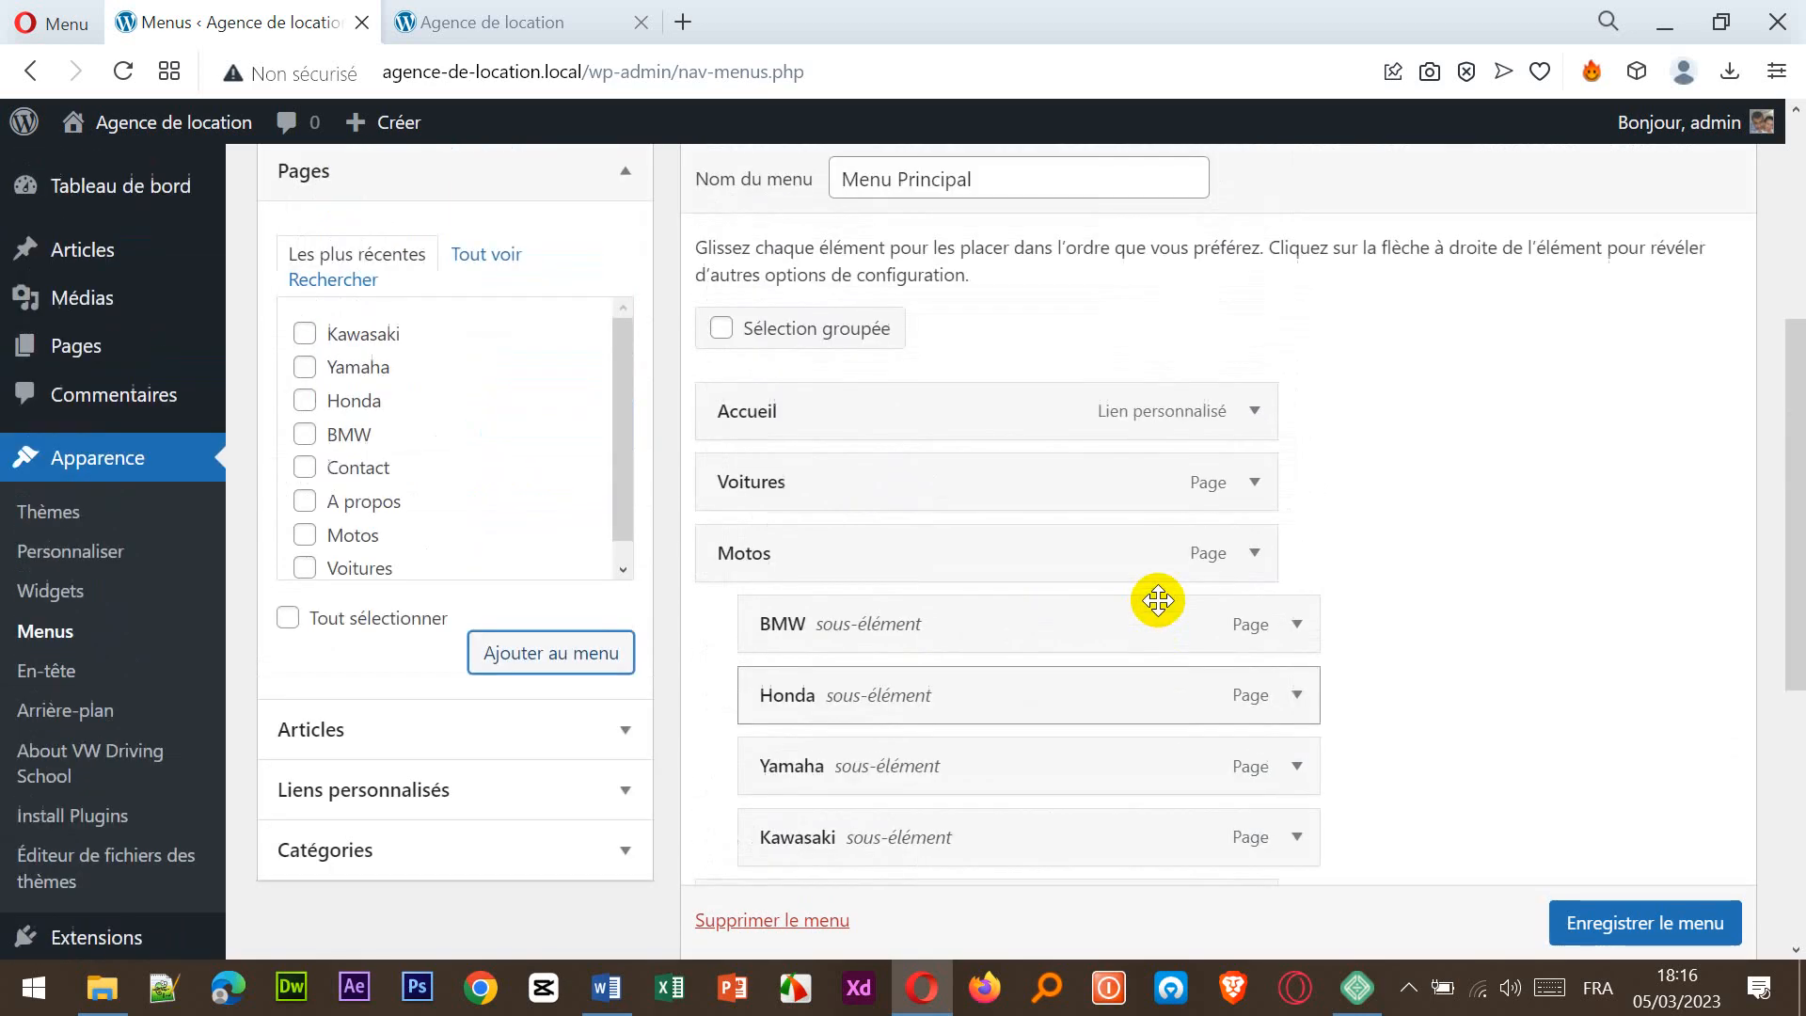
{"action": "scroll", "coordinate": [1158, 599], "scroll_direction": "down", "scroll_amount": 1}
{"action": "scroll", "coordinate": [1159, 600], "scroll_direction": "down", "scroll_amount": 1}
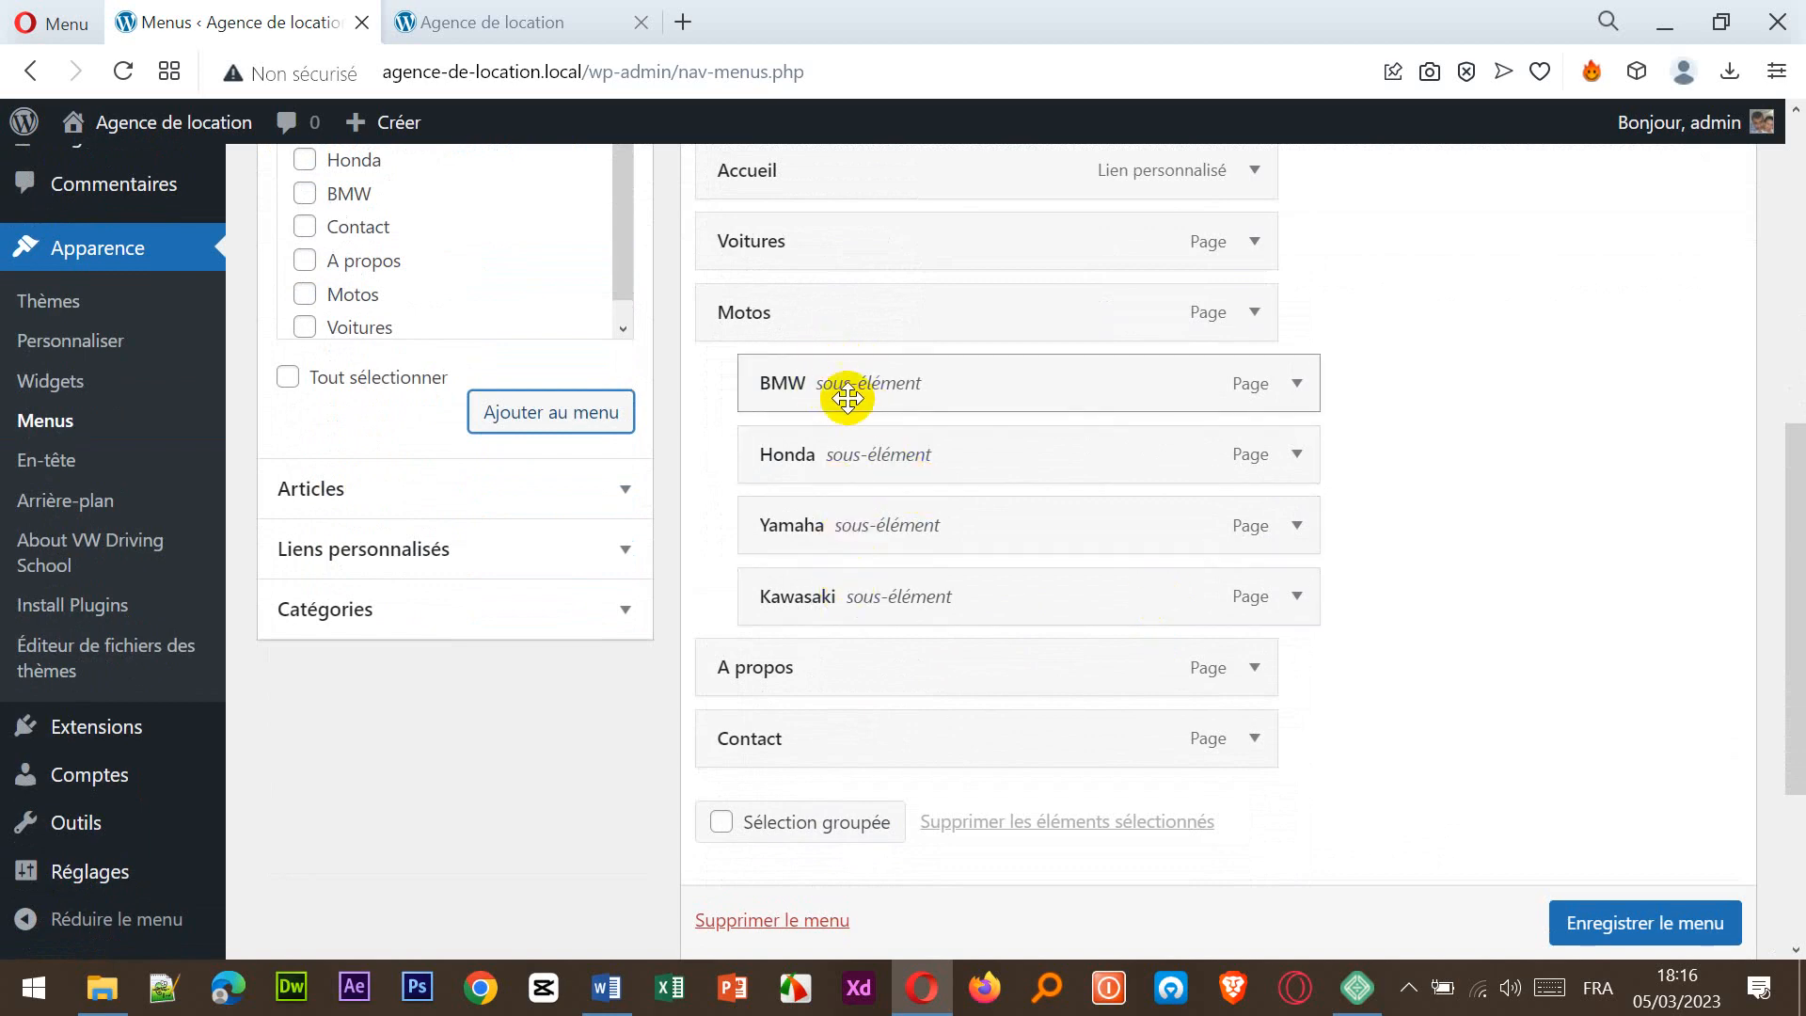
{"action": "scroll", "coordinate": [1612, 927], "scroll_direction": "down", "scroll_amount": 1}
{"action": "left_click", "coordinate": [1610, 921]}
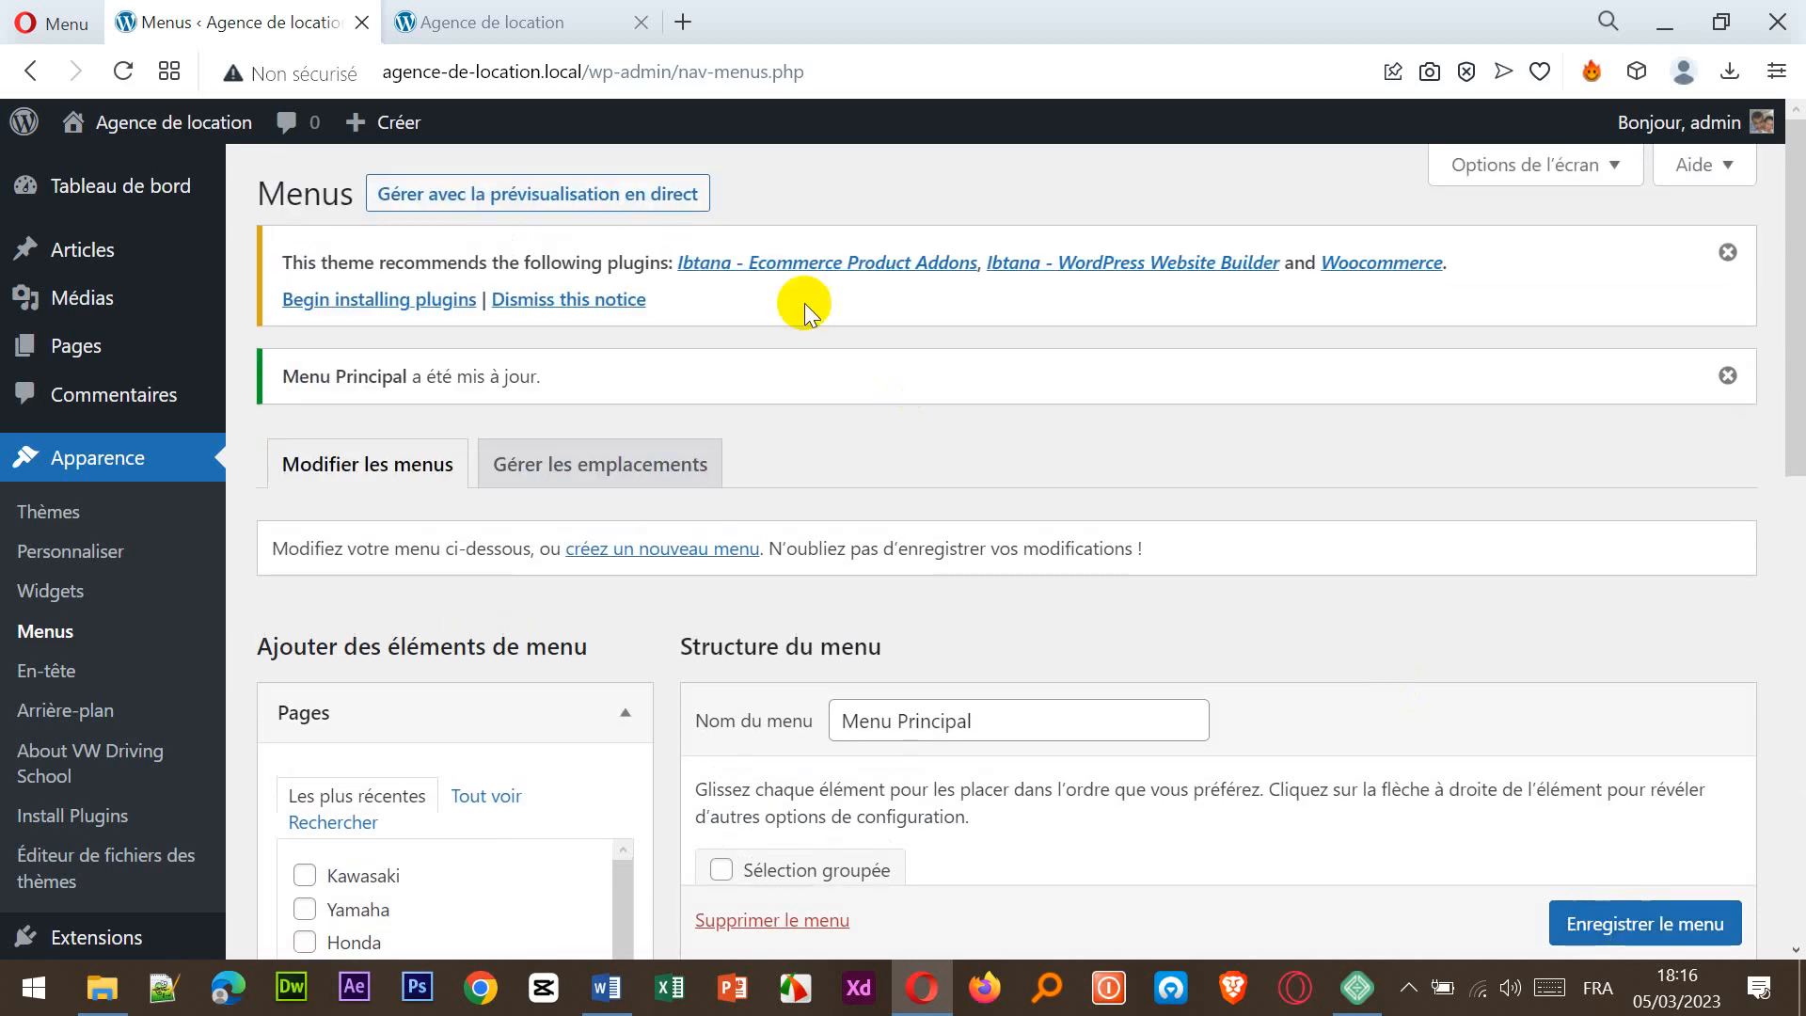
- Switch to the public view of the site and reload the home page to load the saved menu
{"action": "left_click", "coordinate": [466, 11]}
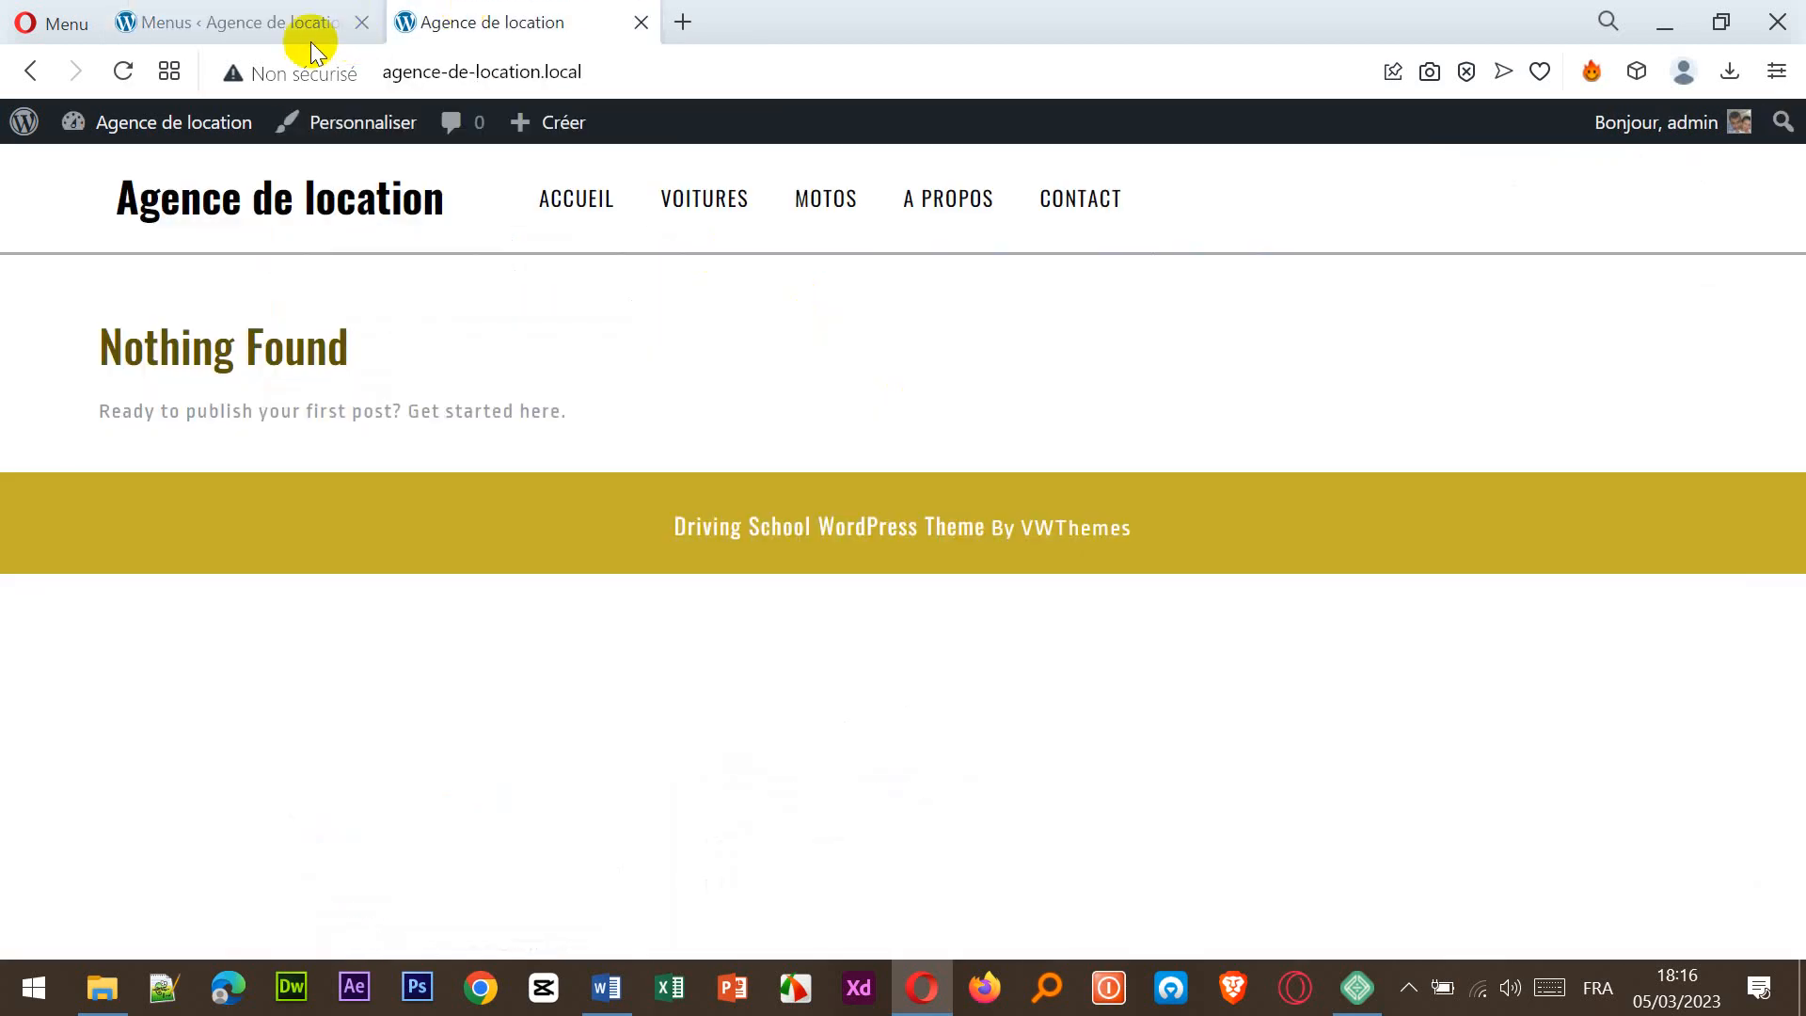
{"action": "left_click", "coordinate": [266, 25]}
{"action": "mouse_move", "coordinate": [139, 125]}
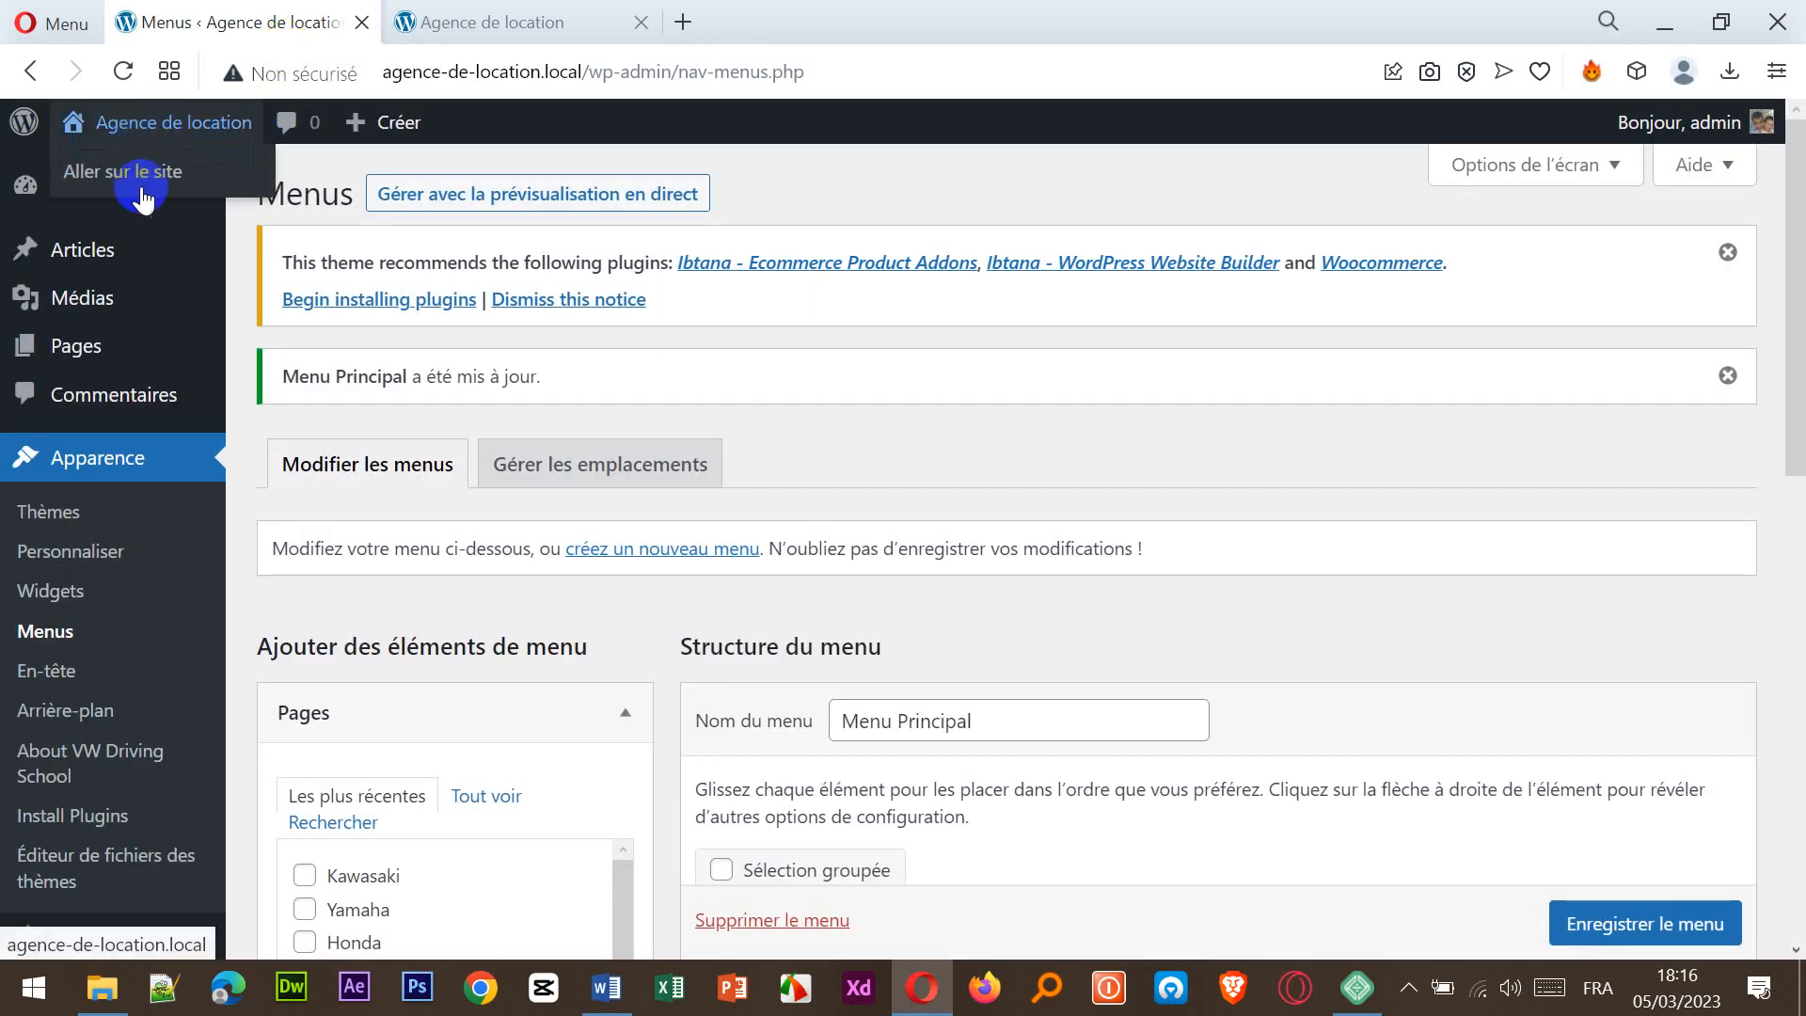
{"action": "right_click", "coordinate": [137, 178]}
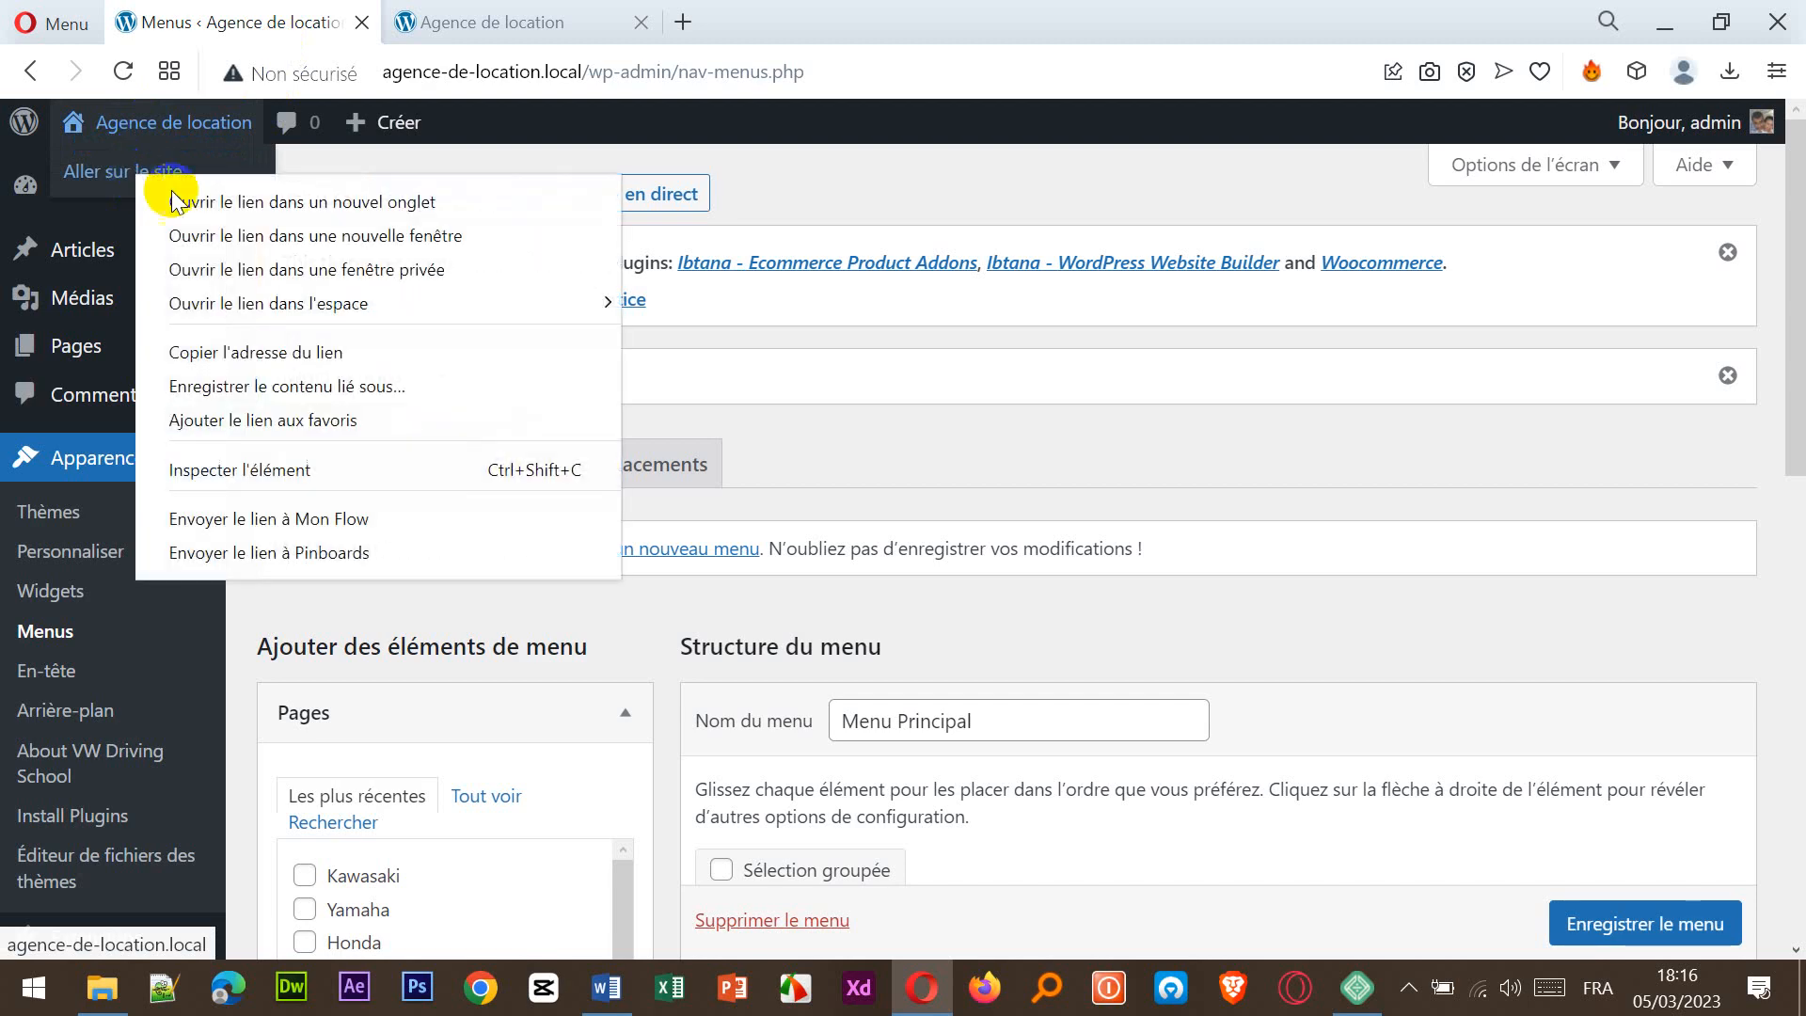
{"action": "left_click", "coordinate": [525, 28]}
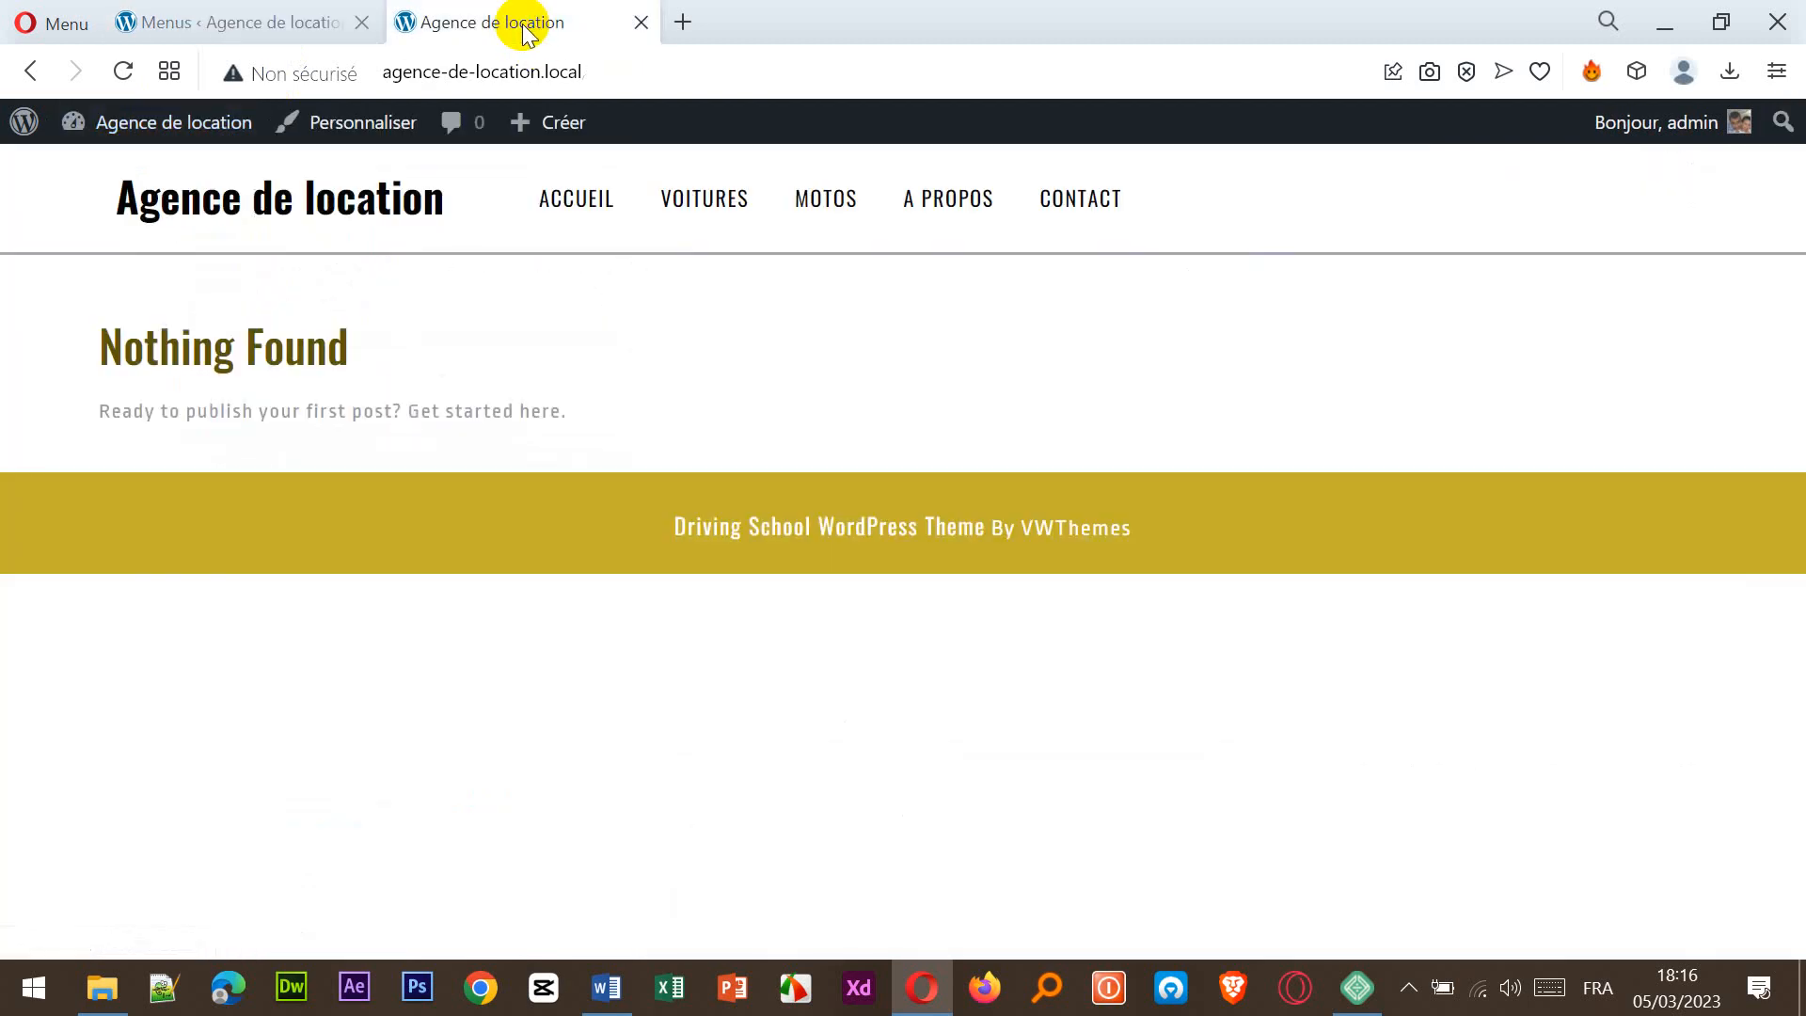
{"action": "left_click", "coordinate": [126, 72]}
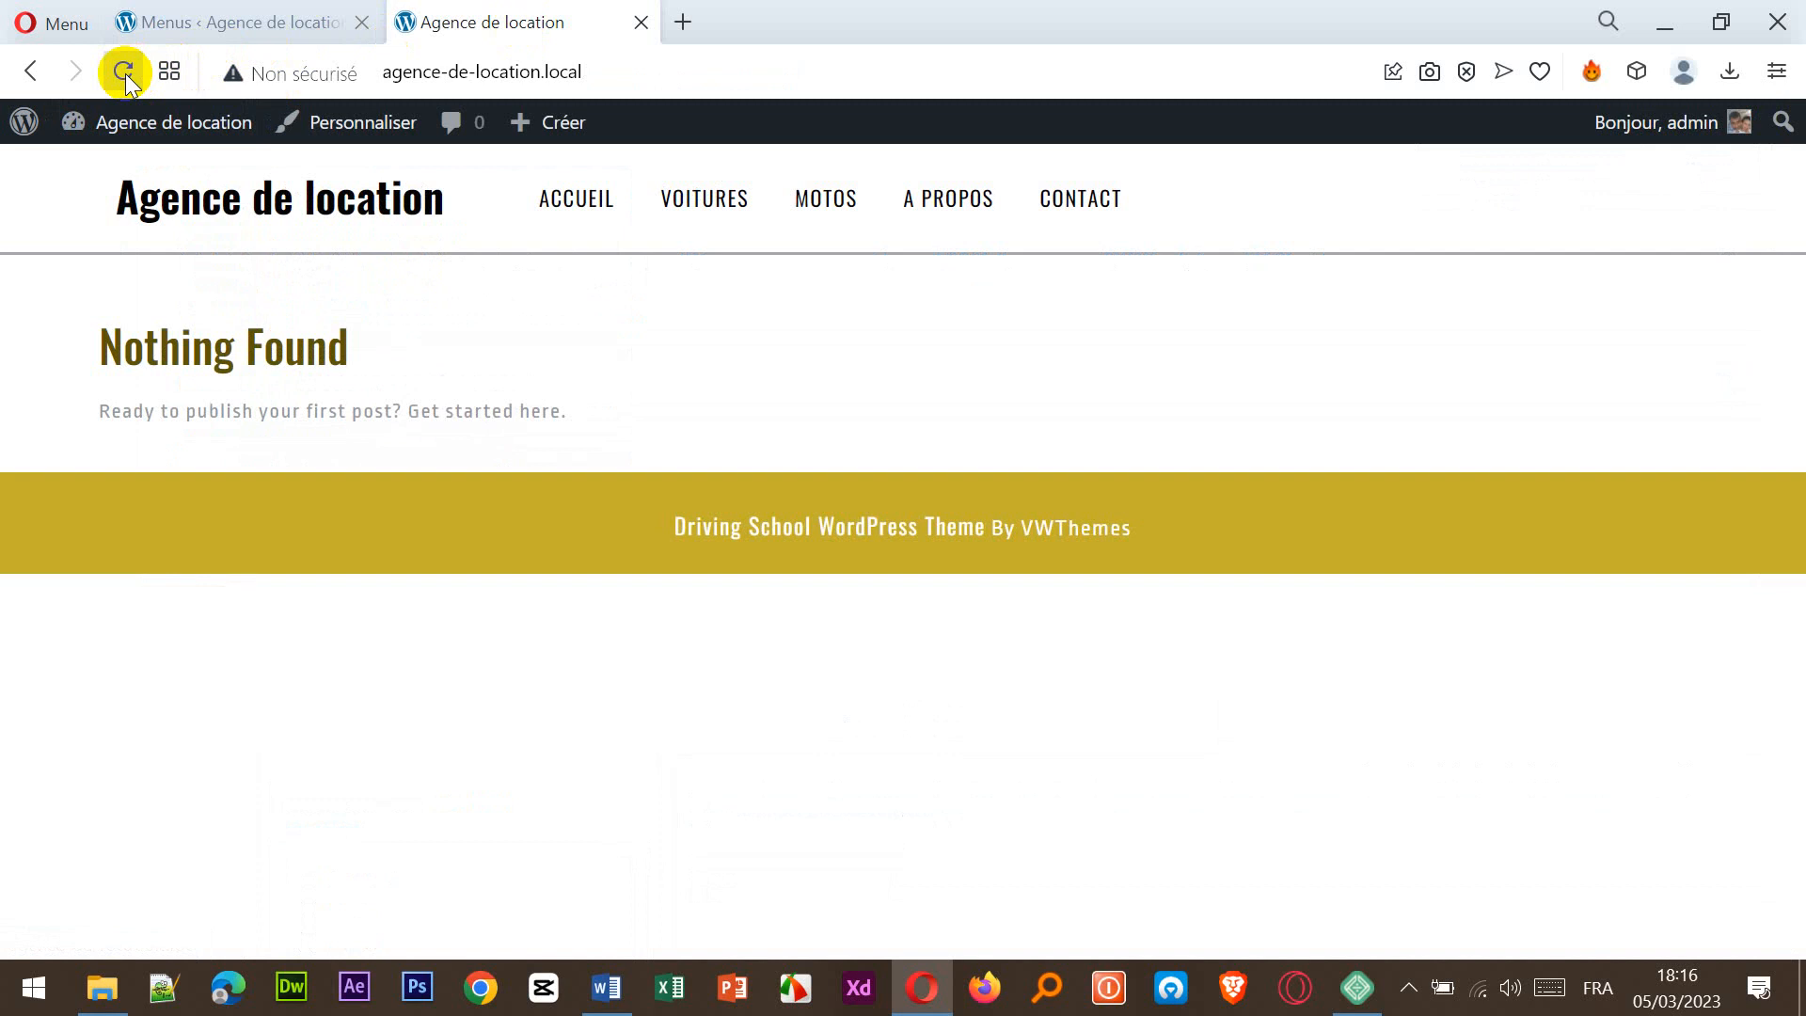
- Open the BMW page from the site's Motos sub-menu and look through its gallery
{"action": "mouse_move", "coordinate": [835, 212]}
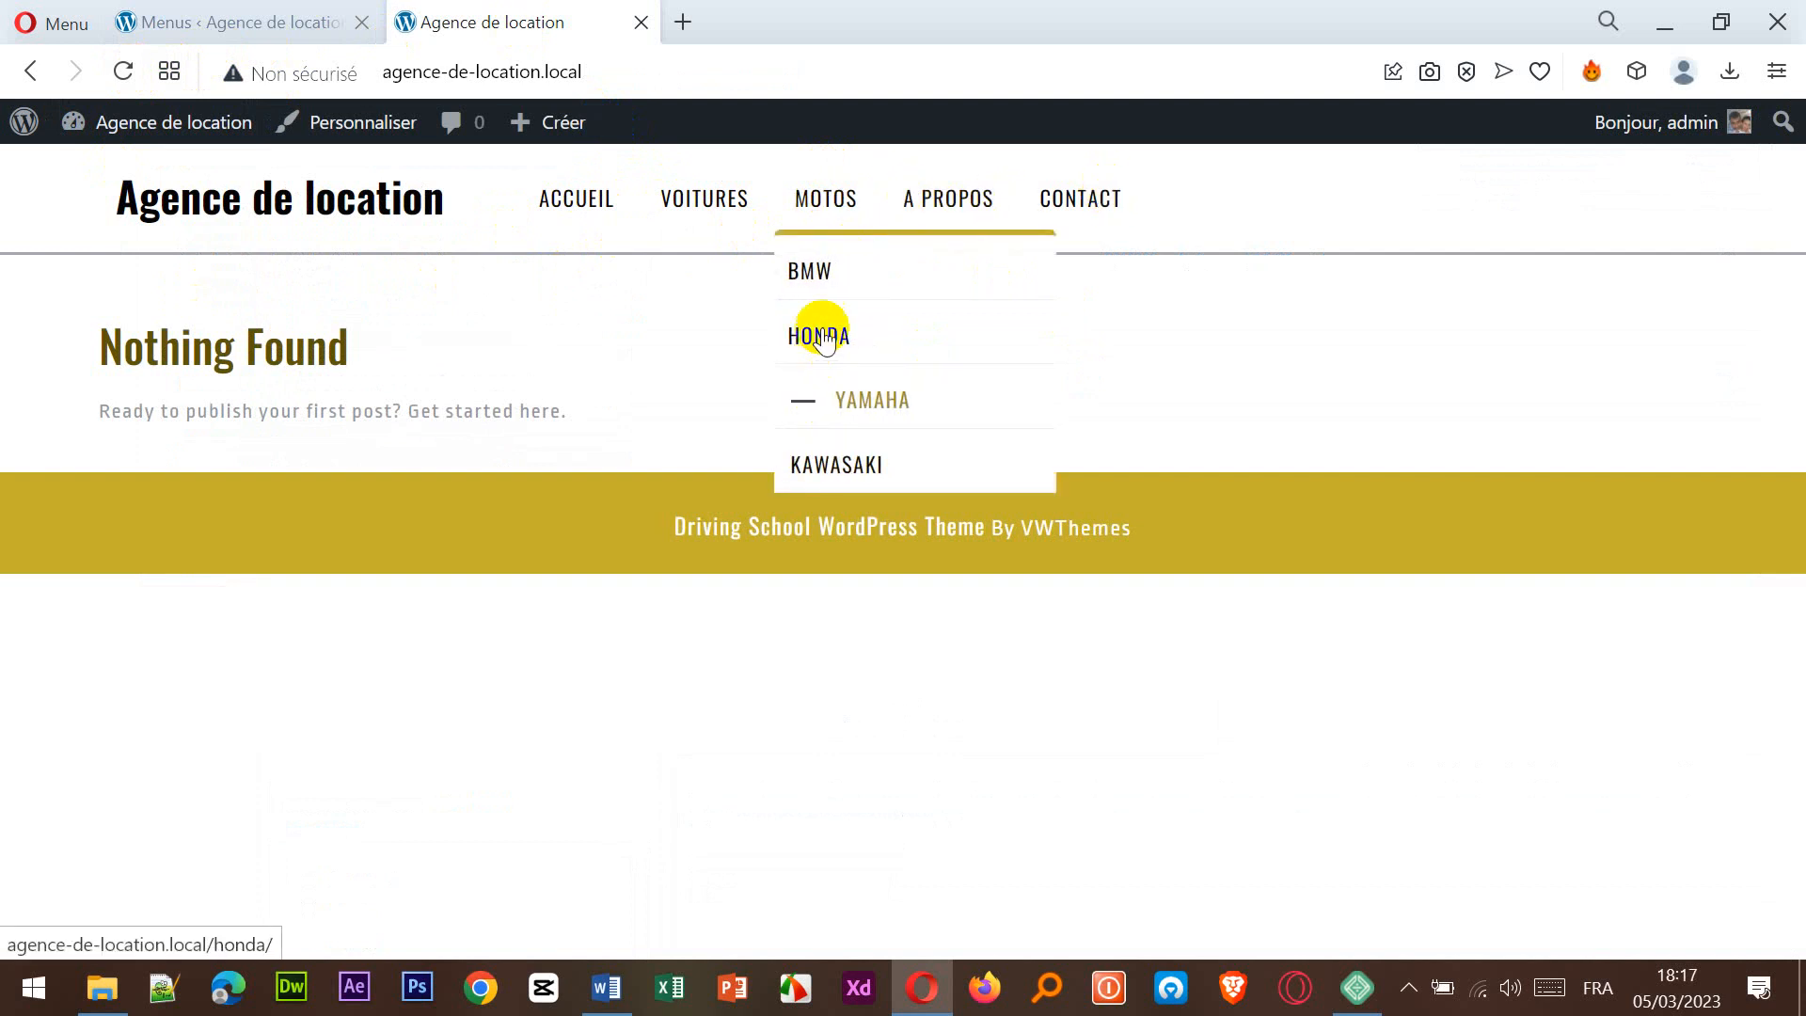
{"action": "left_click", "coordinate": [851, 271]}
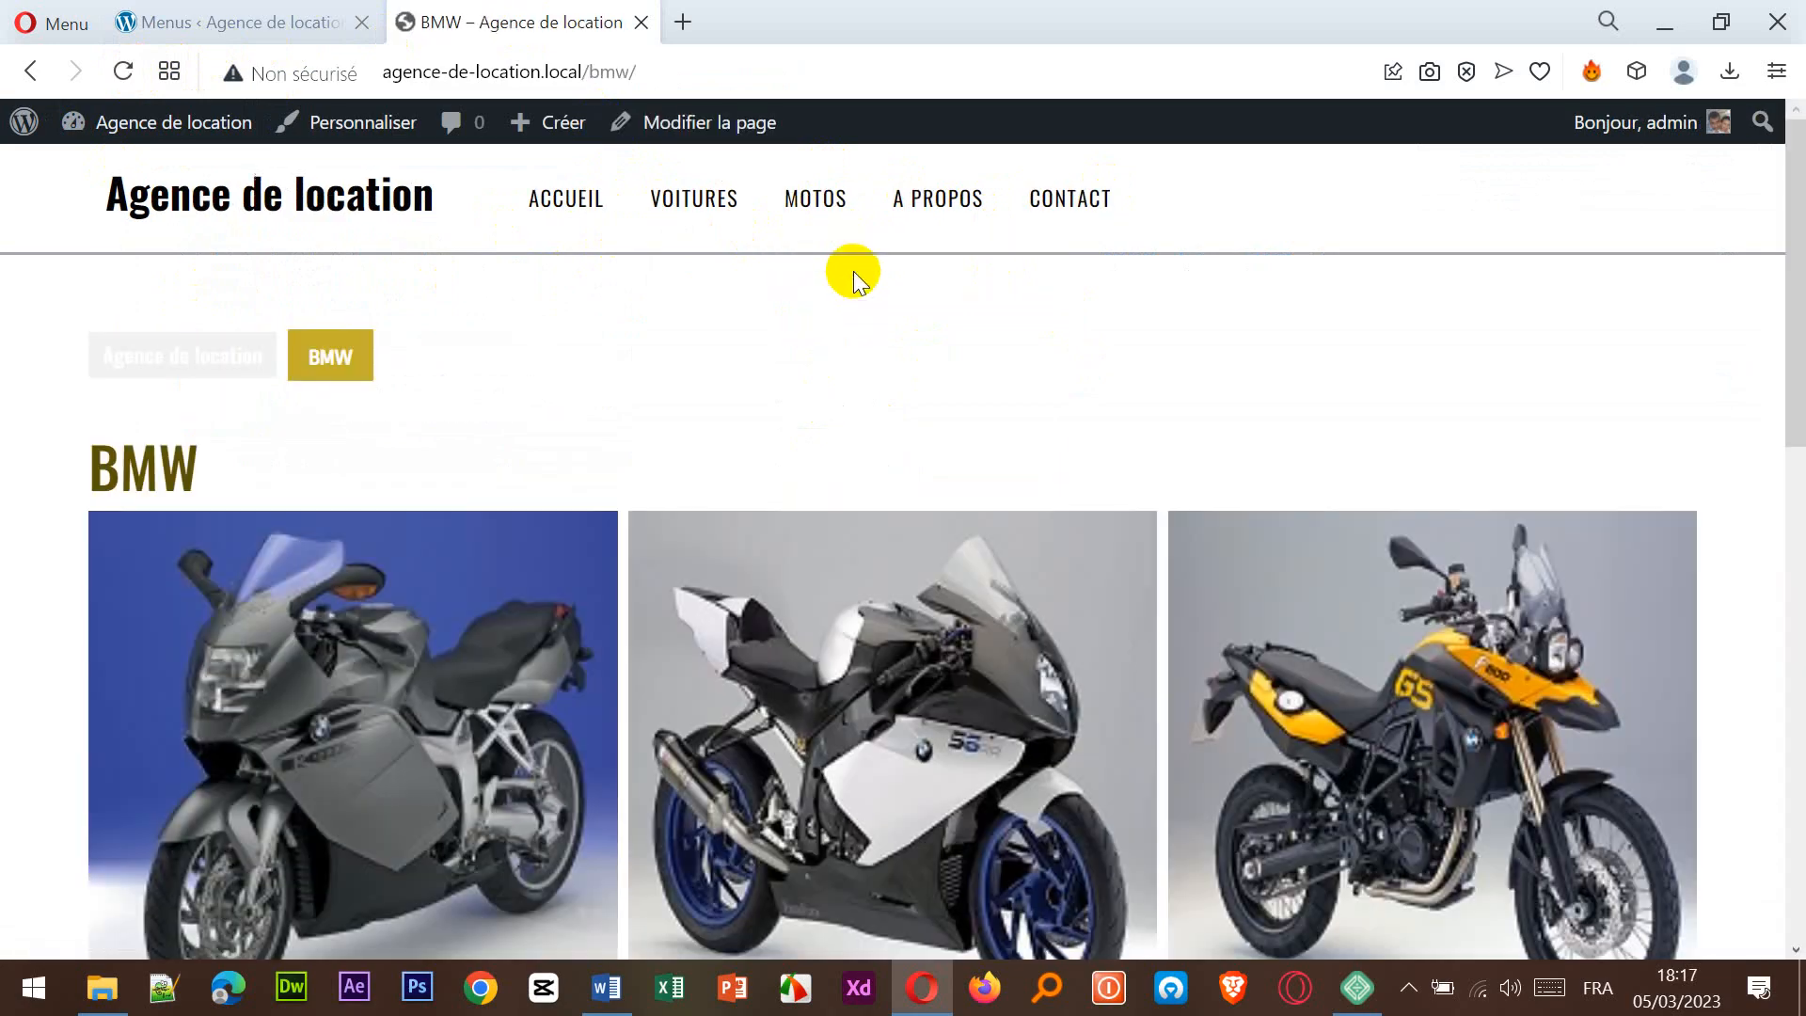
{"action": "scroll", "coordinate": [895, 420], "scroll_direction": "down", "scroll_amount": 12}
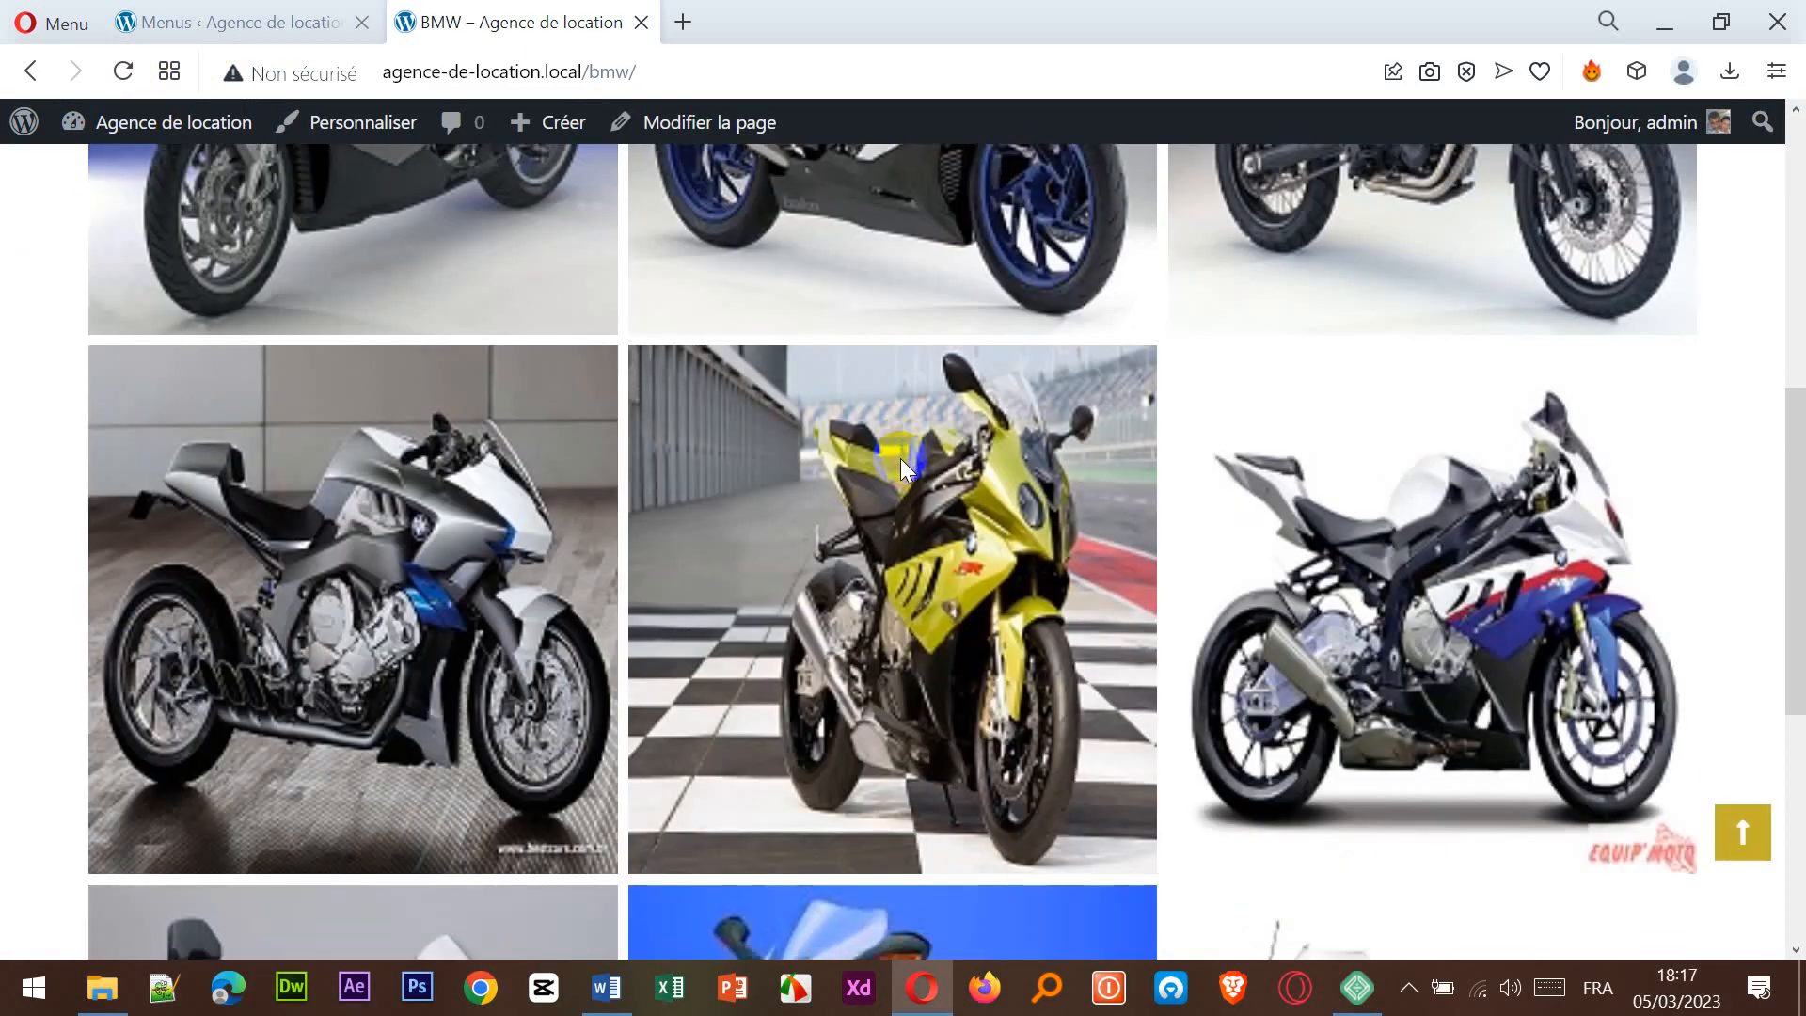
{"action": "scroll", "coordinate": [900, 470], "scroll_direction": "up", "scroll_amount": 12}
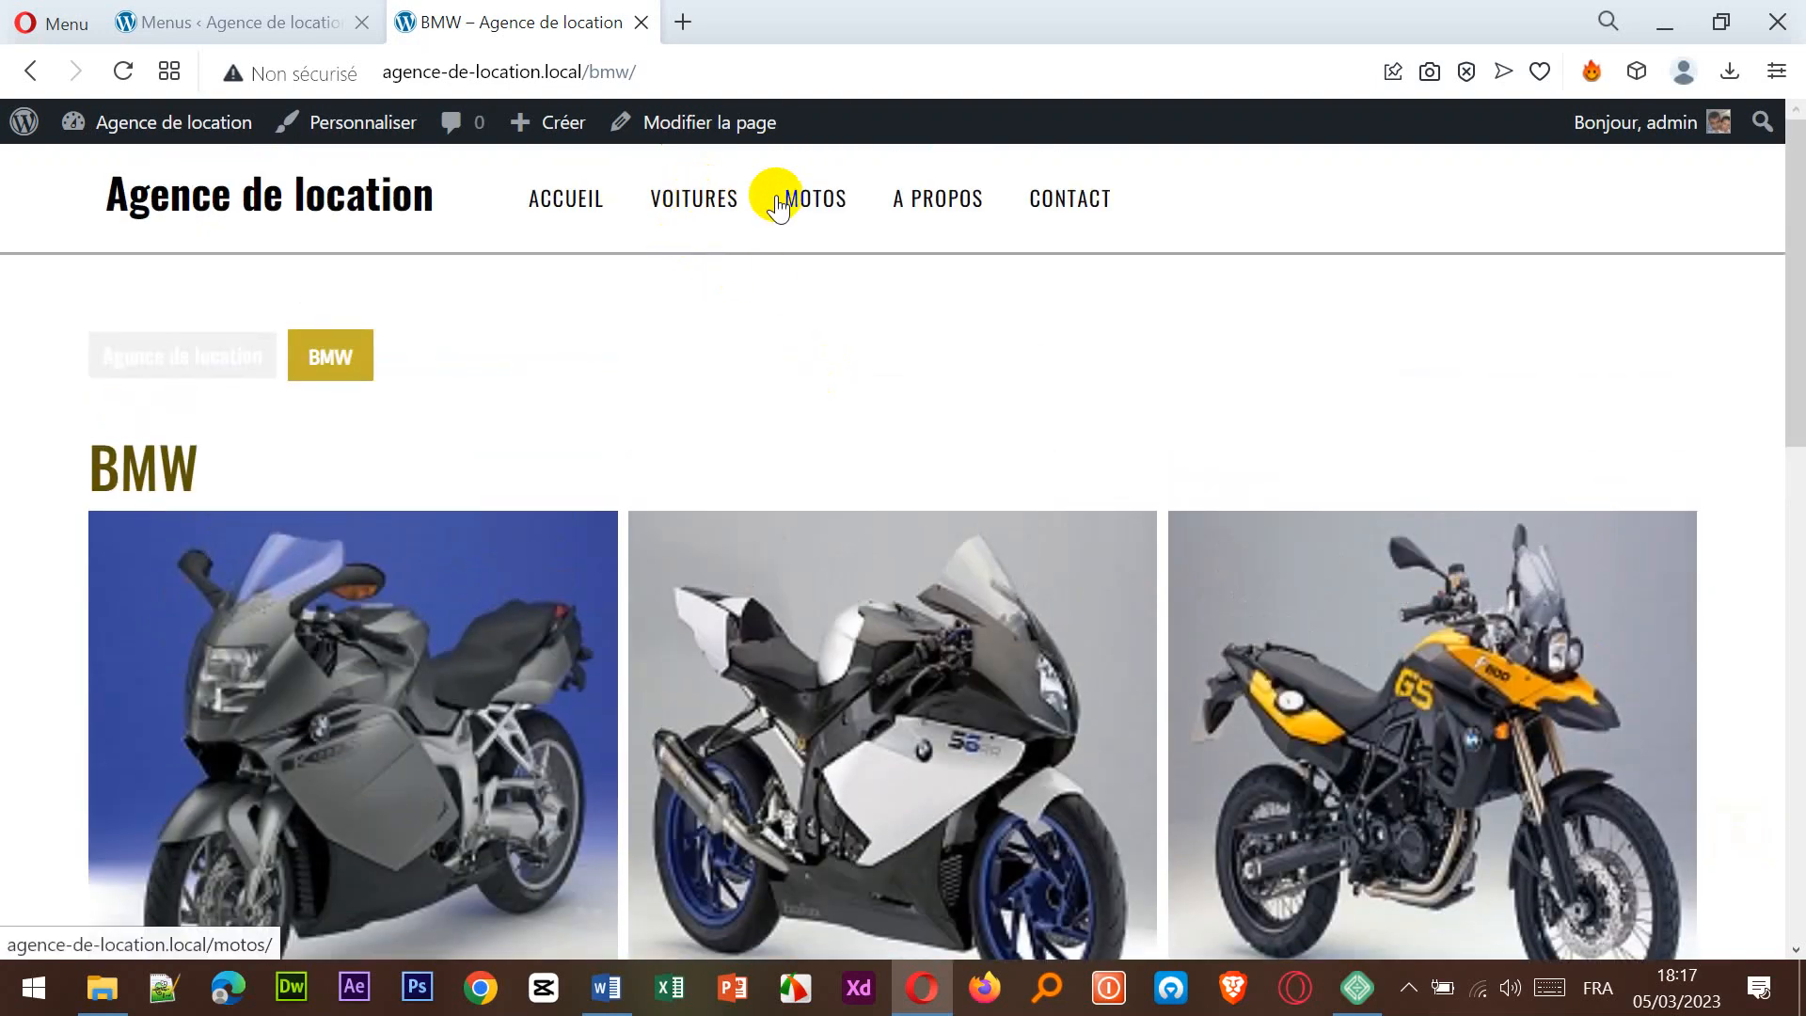
- Open the Honda page from the Motos sub-menu and look through its gallery
{"action": "mouse_move", "coordinate": [777, 205]}
{"action": "left_click", "coordinate": [842, 344]}
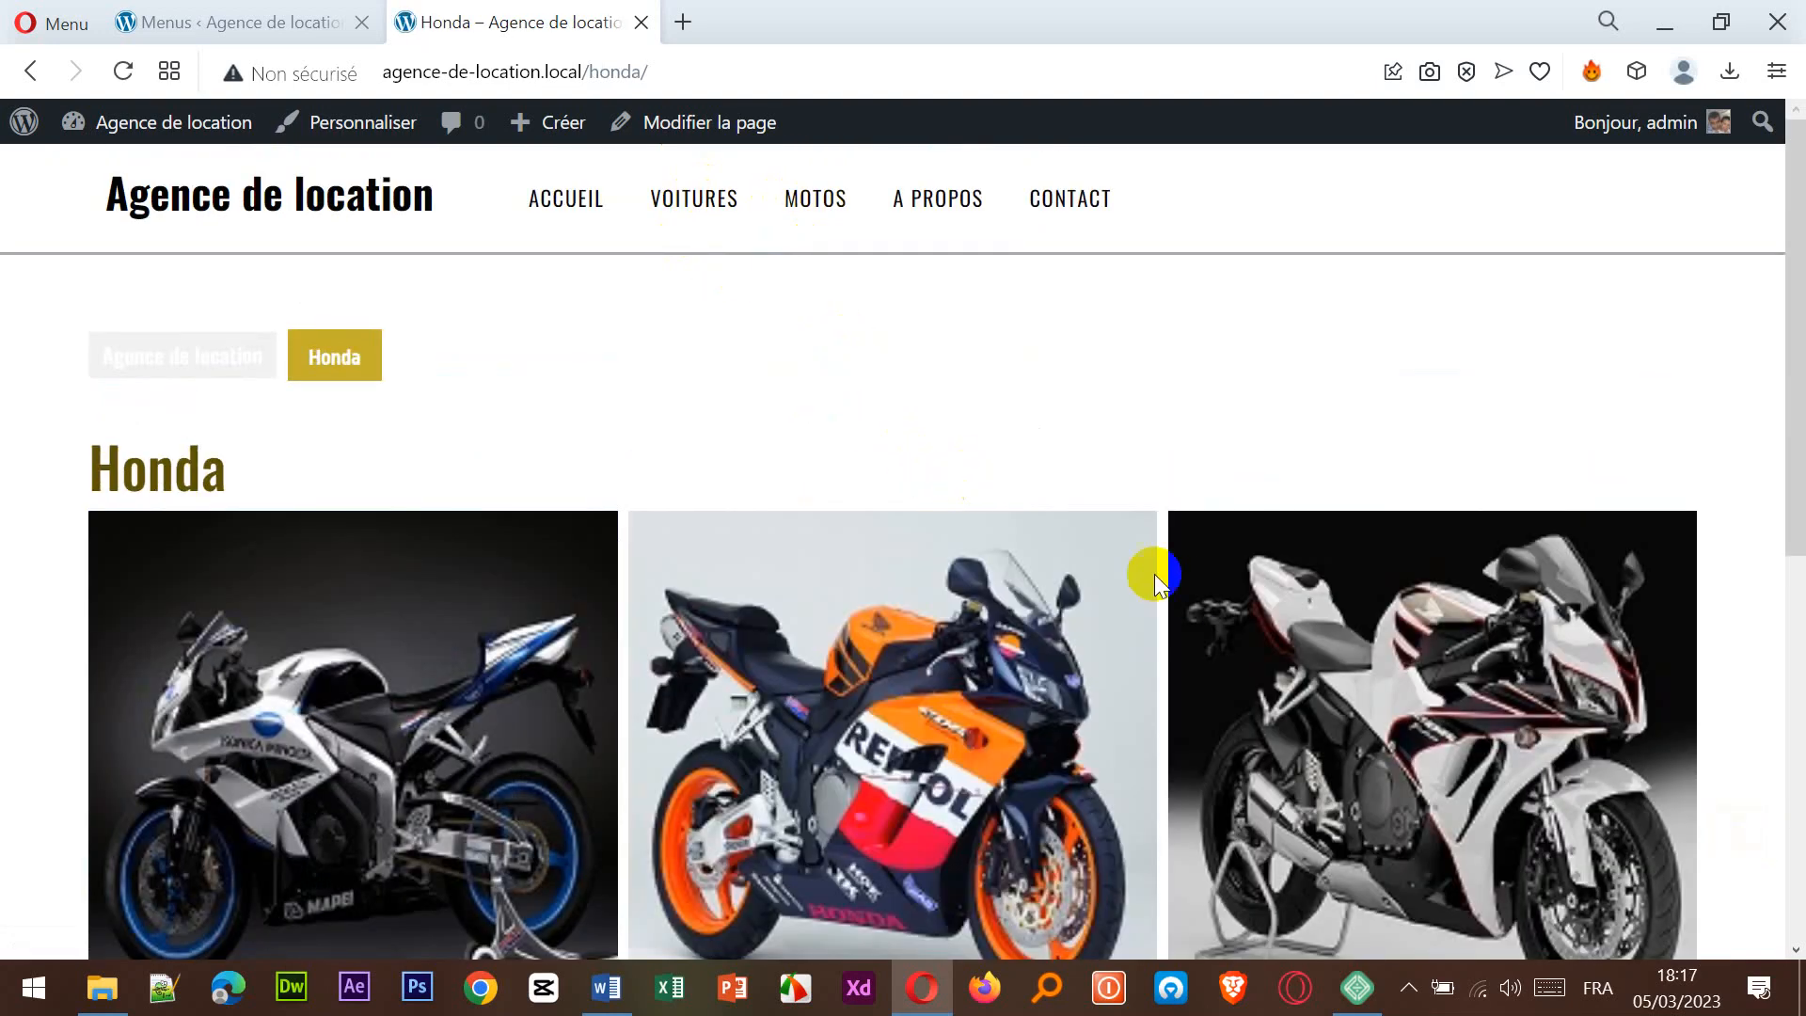
{"action": "scroll", "coordinate": [752, 479], "scroll_direction": "down", "scroll_amount": 8}
{"action": "scroll", "coordinate": [705, 376], "scroll_direction": "up", "scroll_amount": 8}
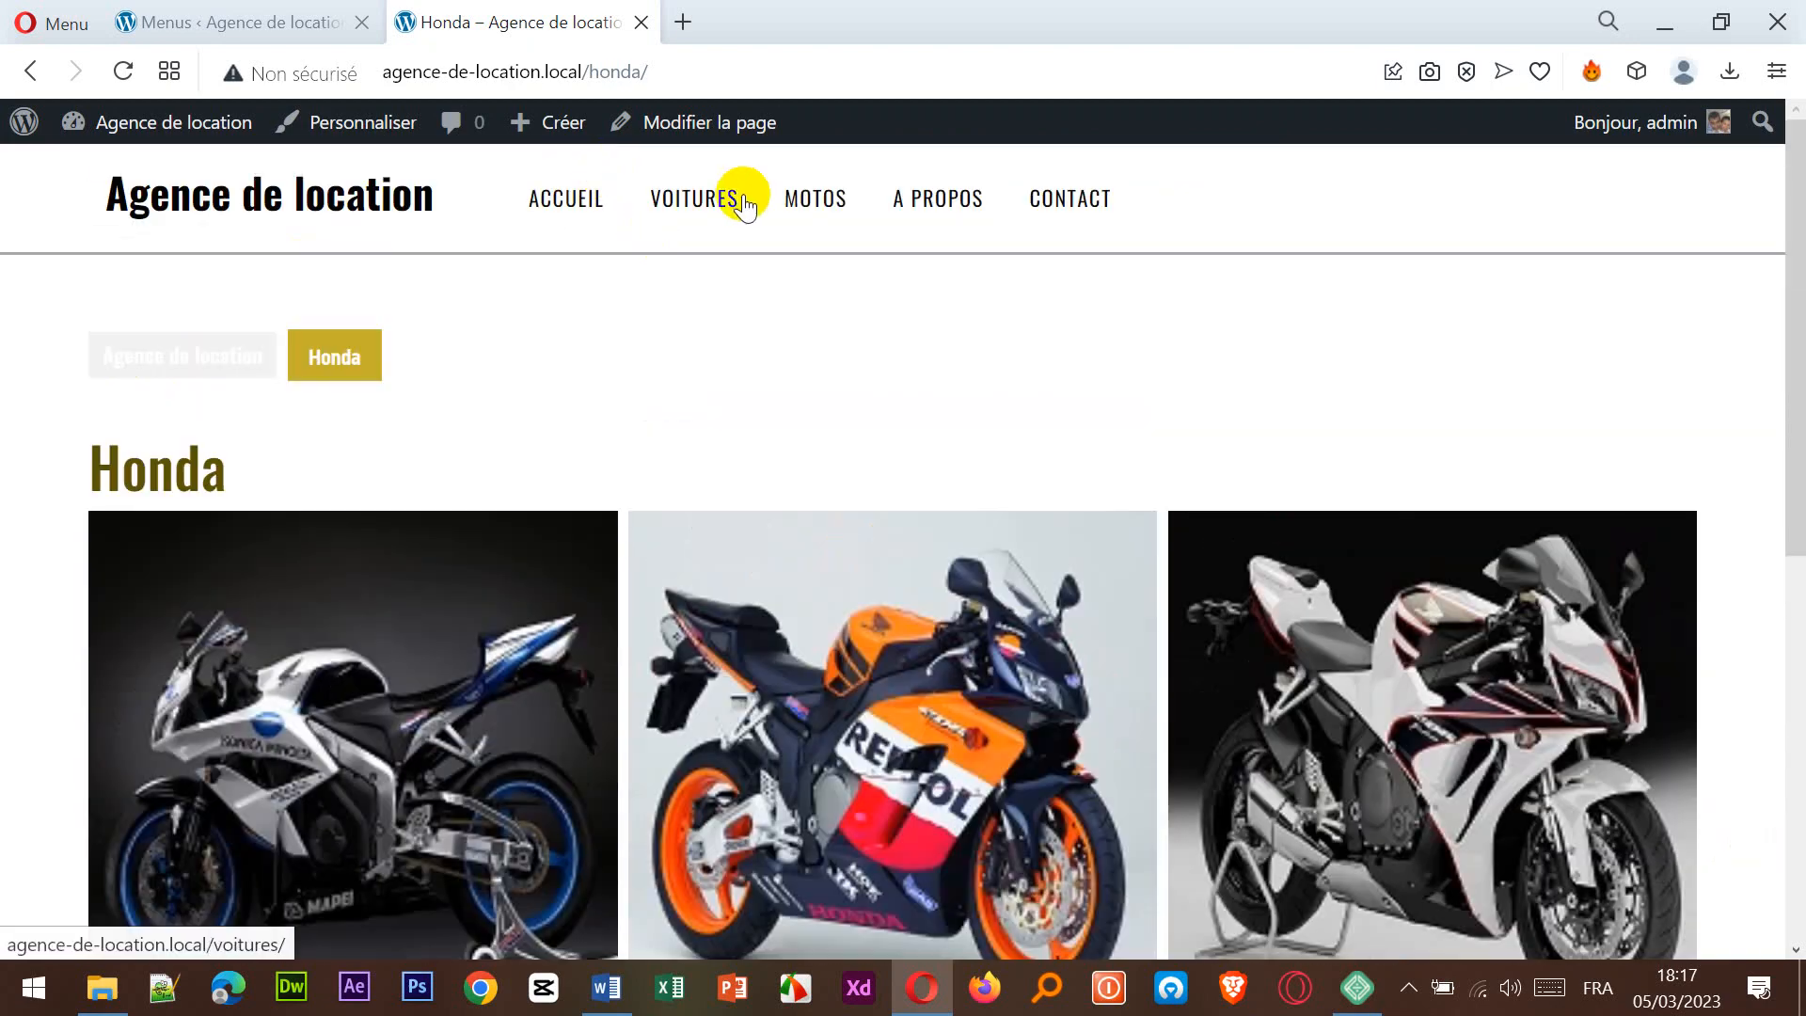
- Open the Yamaha page from the Motos sub-menu and look through its gallery
{"action": "left_click", "coordinate": [839, 398]}
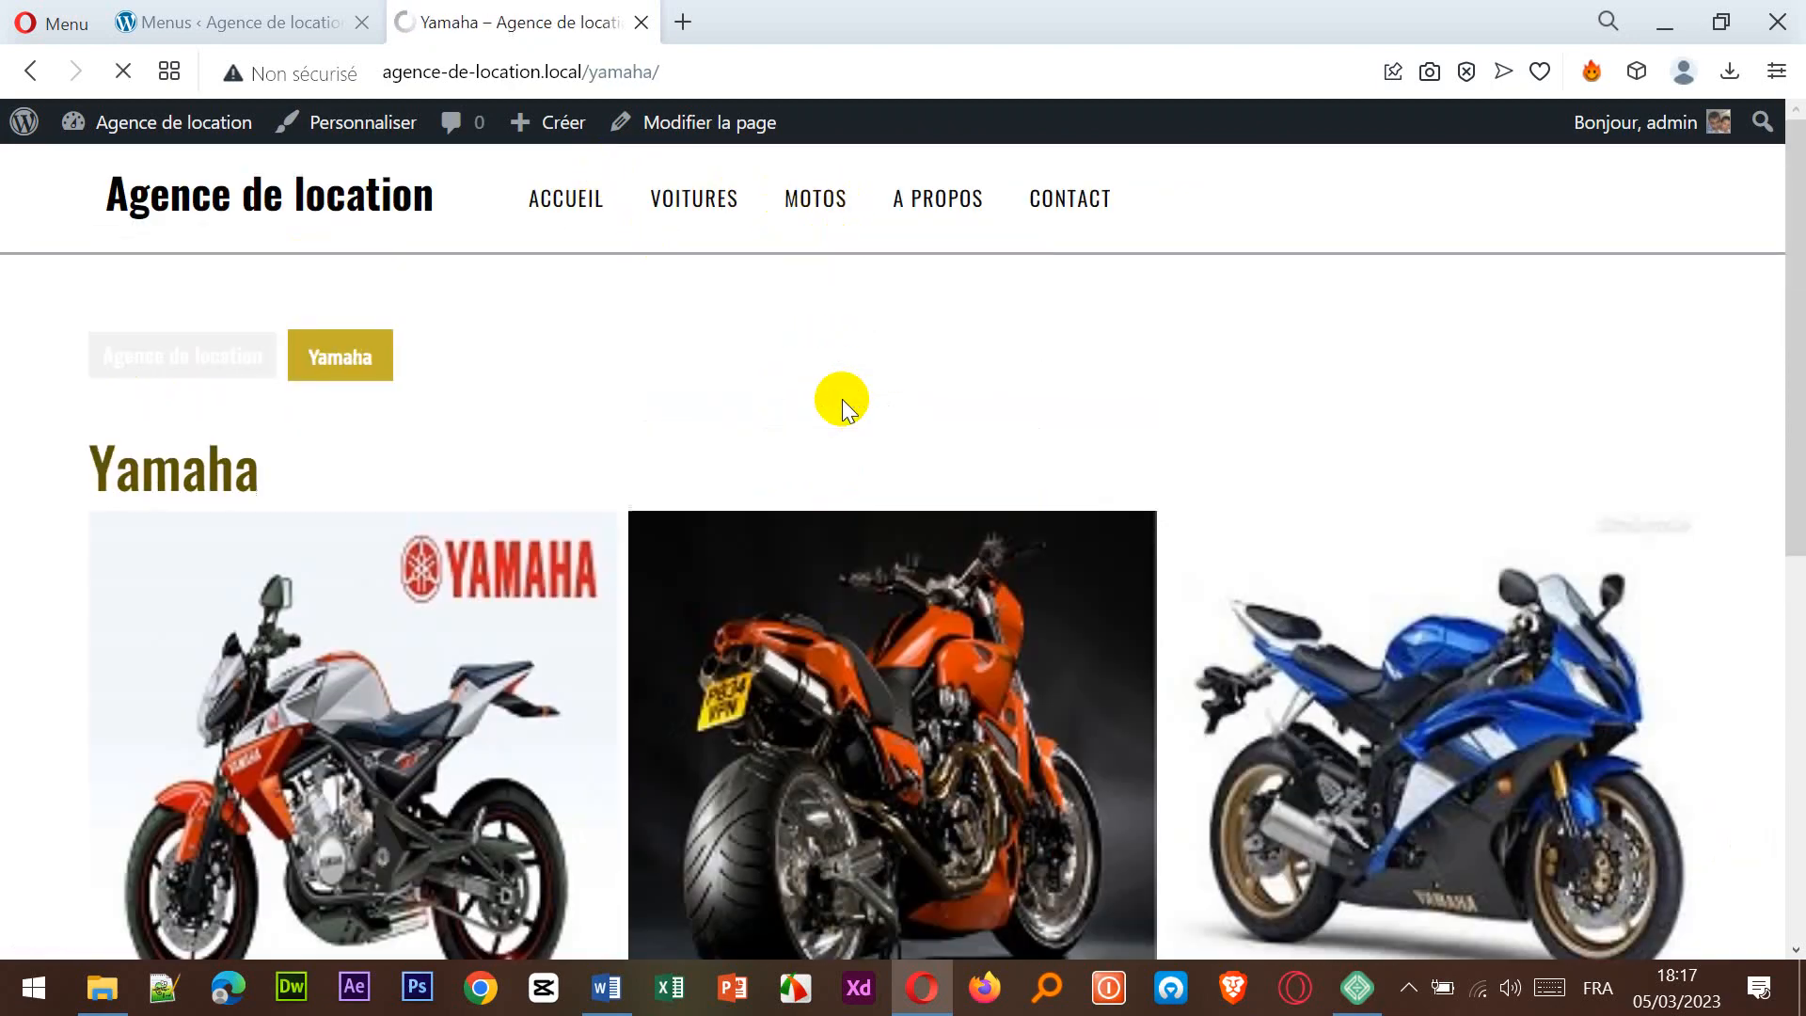
{"action": "scroll", "coordinate": [846, 499], "scroll_direction": "down", "scroll_amount": 8}
{"action": "scroll", "coordinate": [847, 490], "scroll_direction": "up", "scroll_amount": 8}
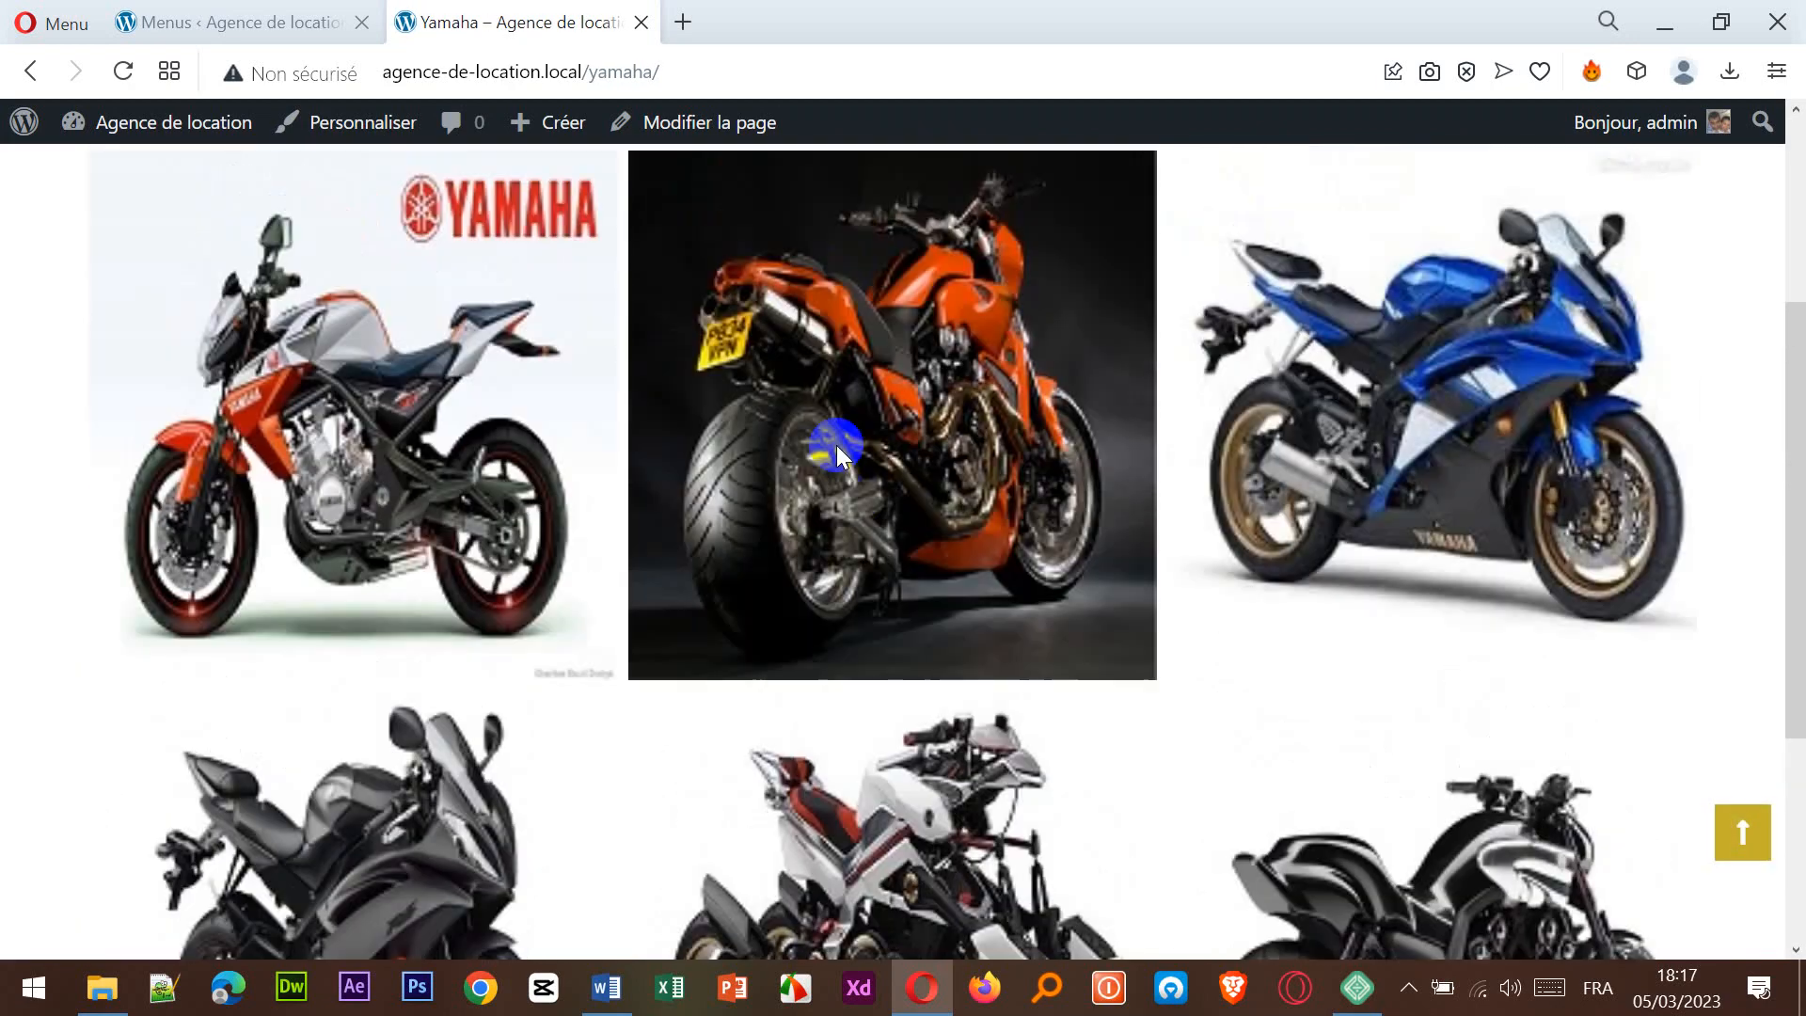
- Open the Kawasaki page from the Motos sub-menu, look through its gallery and return to the Accueil page
{"action": "mouse_move", "coordinate": [801, 197]}
{"action": "left_click", "coordinate": [834, 461]}
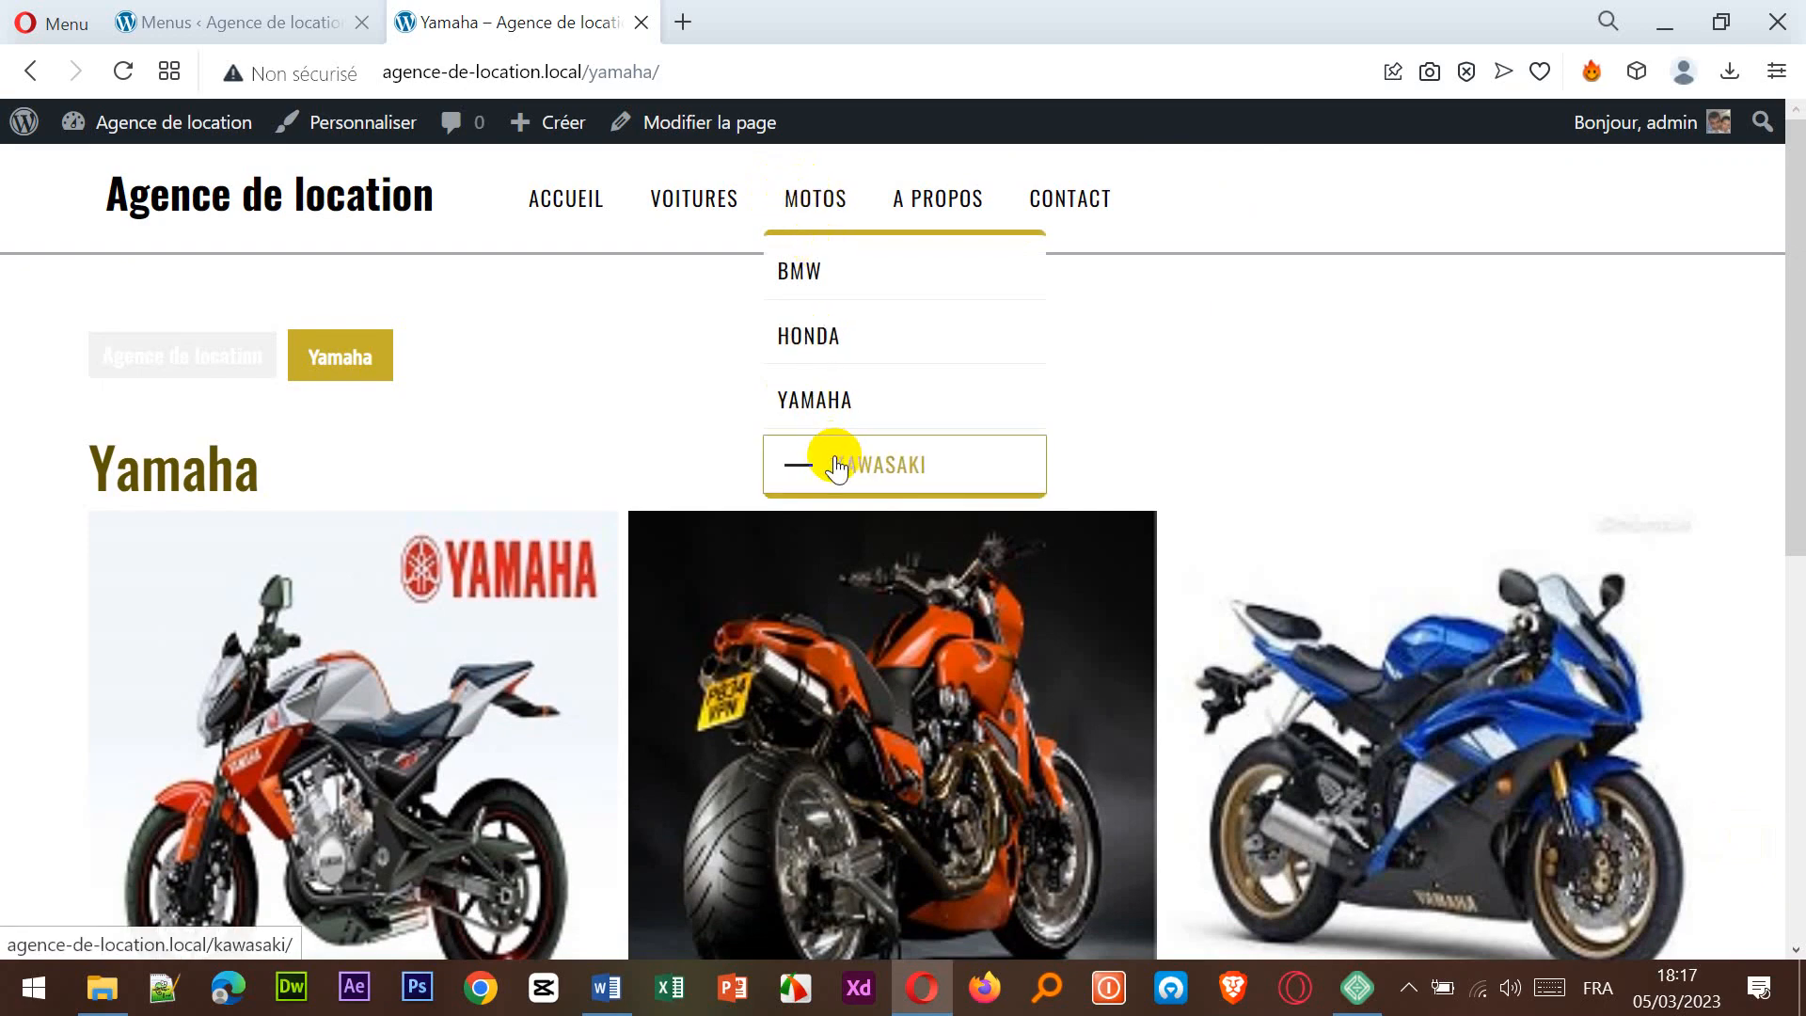
{"action": "scroll", "coordinate": [834, 470], "scroll_direction": "down", "scroll_amount": 6}
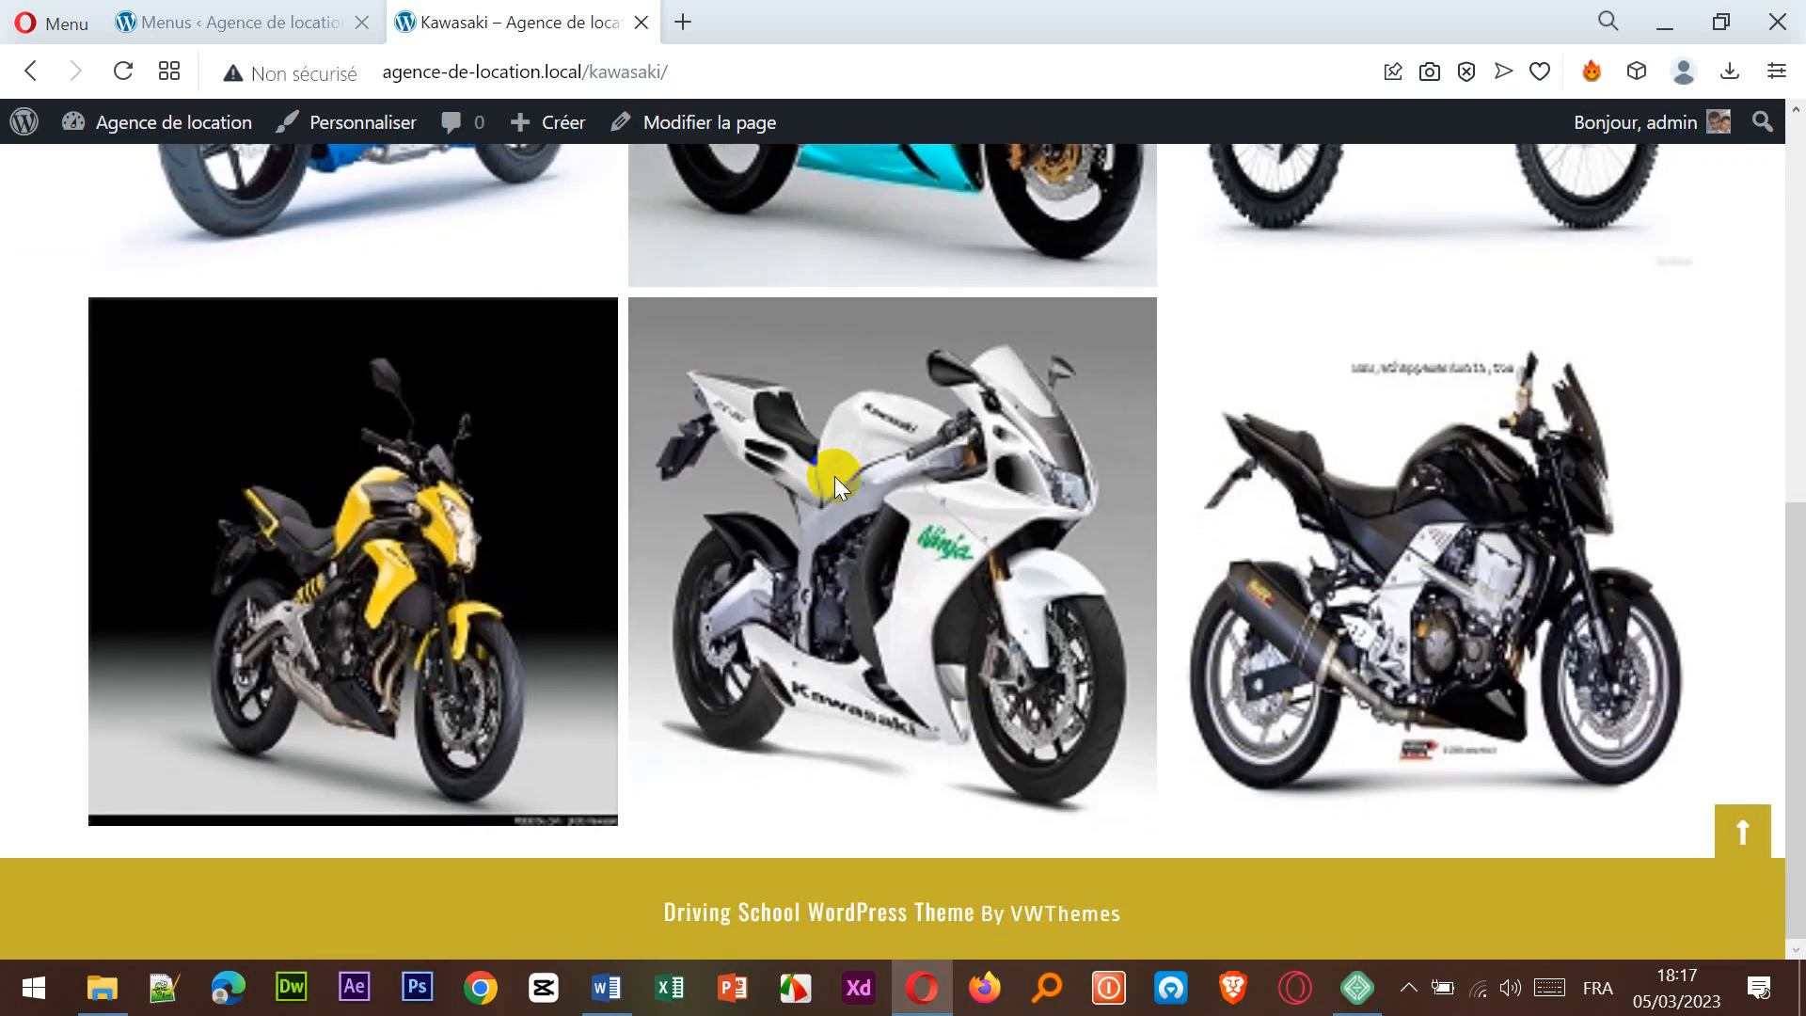
{"action": "scroll", "coordinate": [833, 476], "scroll_direction": "up", "scroll_amount": 6}
{"action": "scroll", "coordinate": [833, 481], "scroll_direction": "up", "scroll_amount": 1}
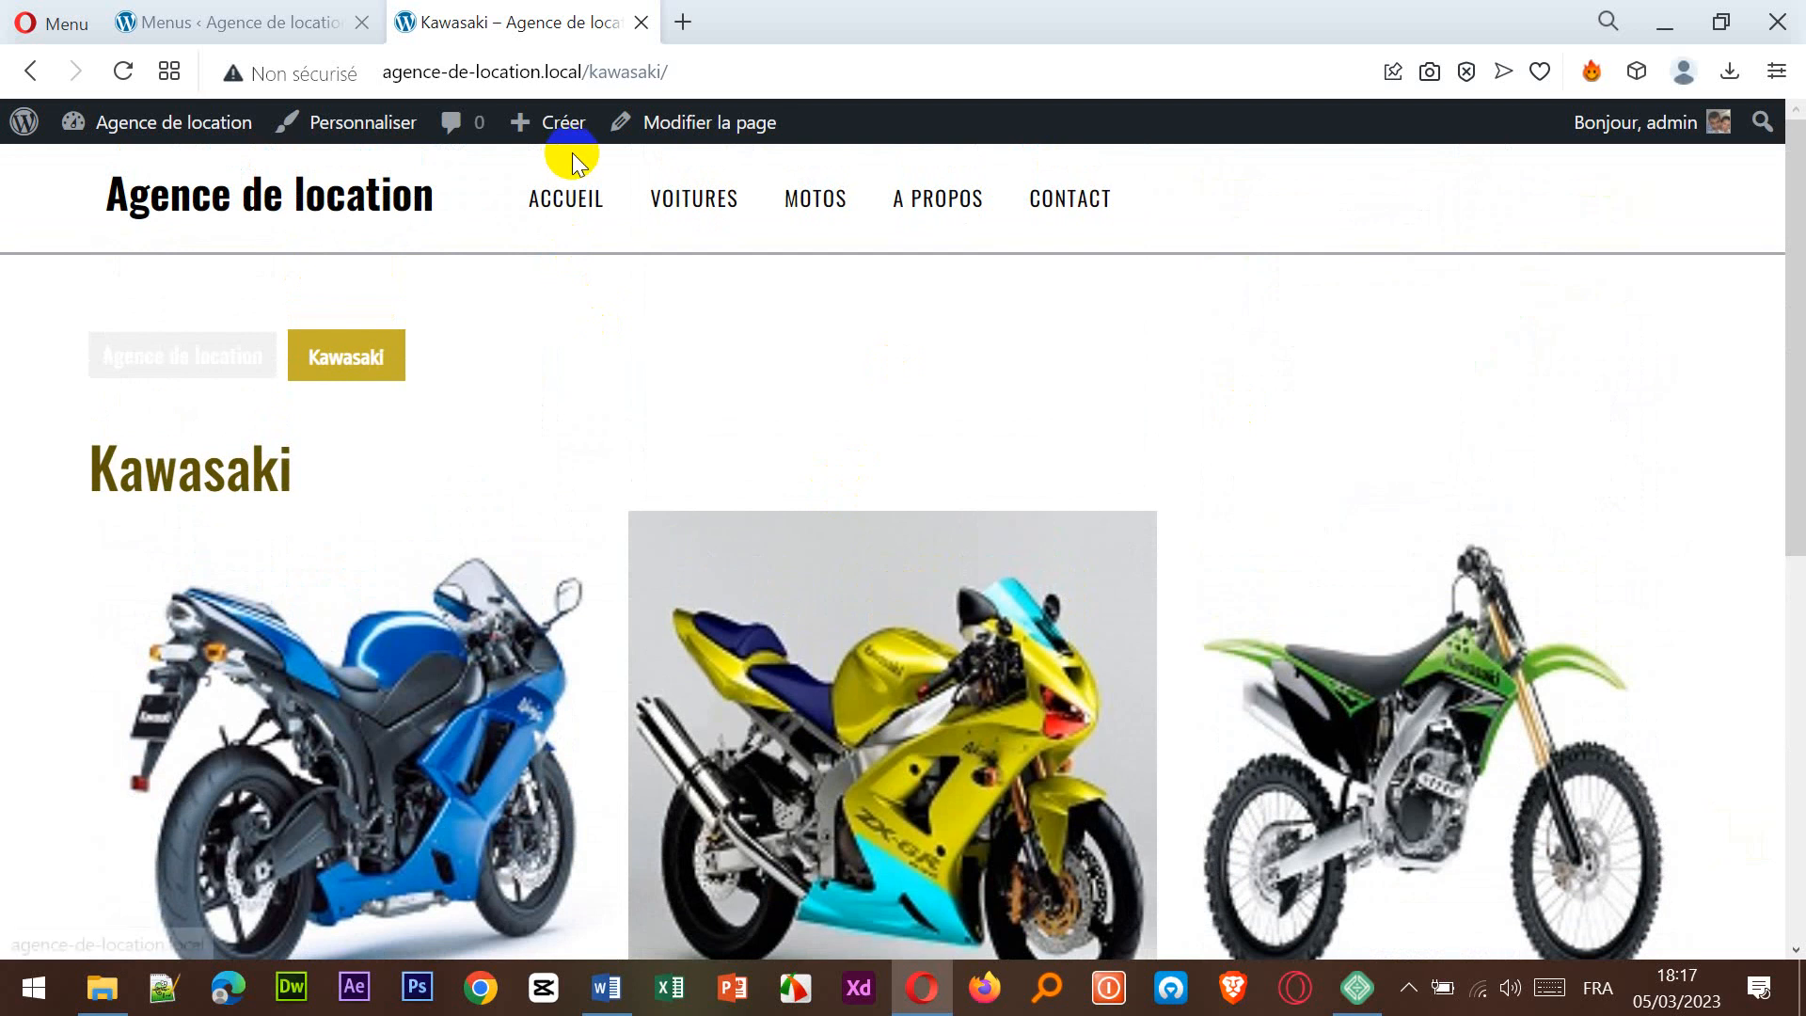
{"action": "left_click", "coordinate": [572, 196]}
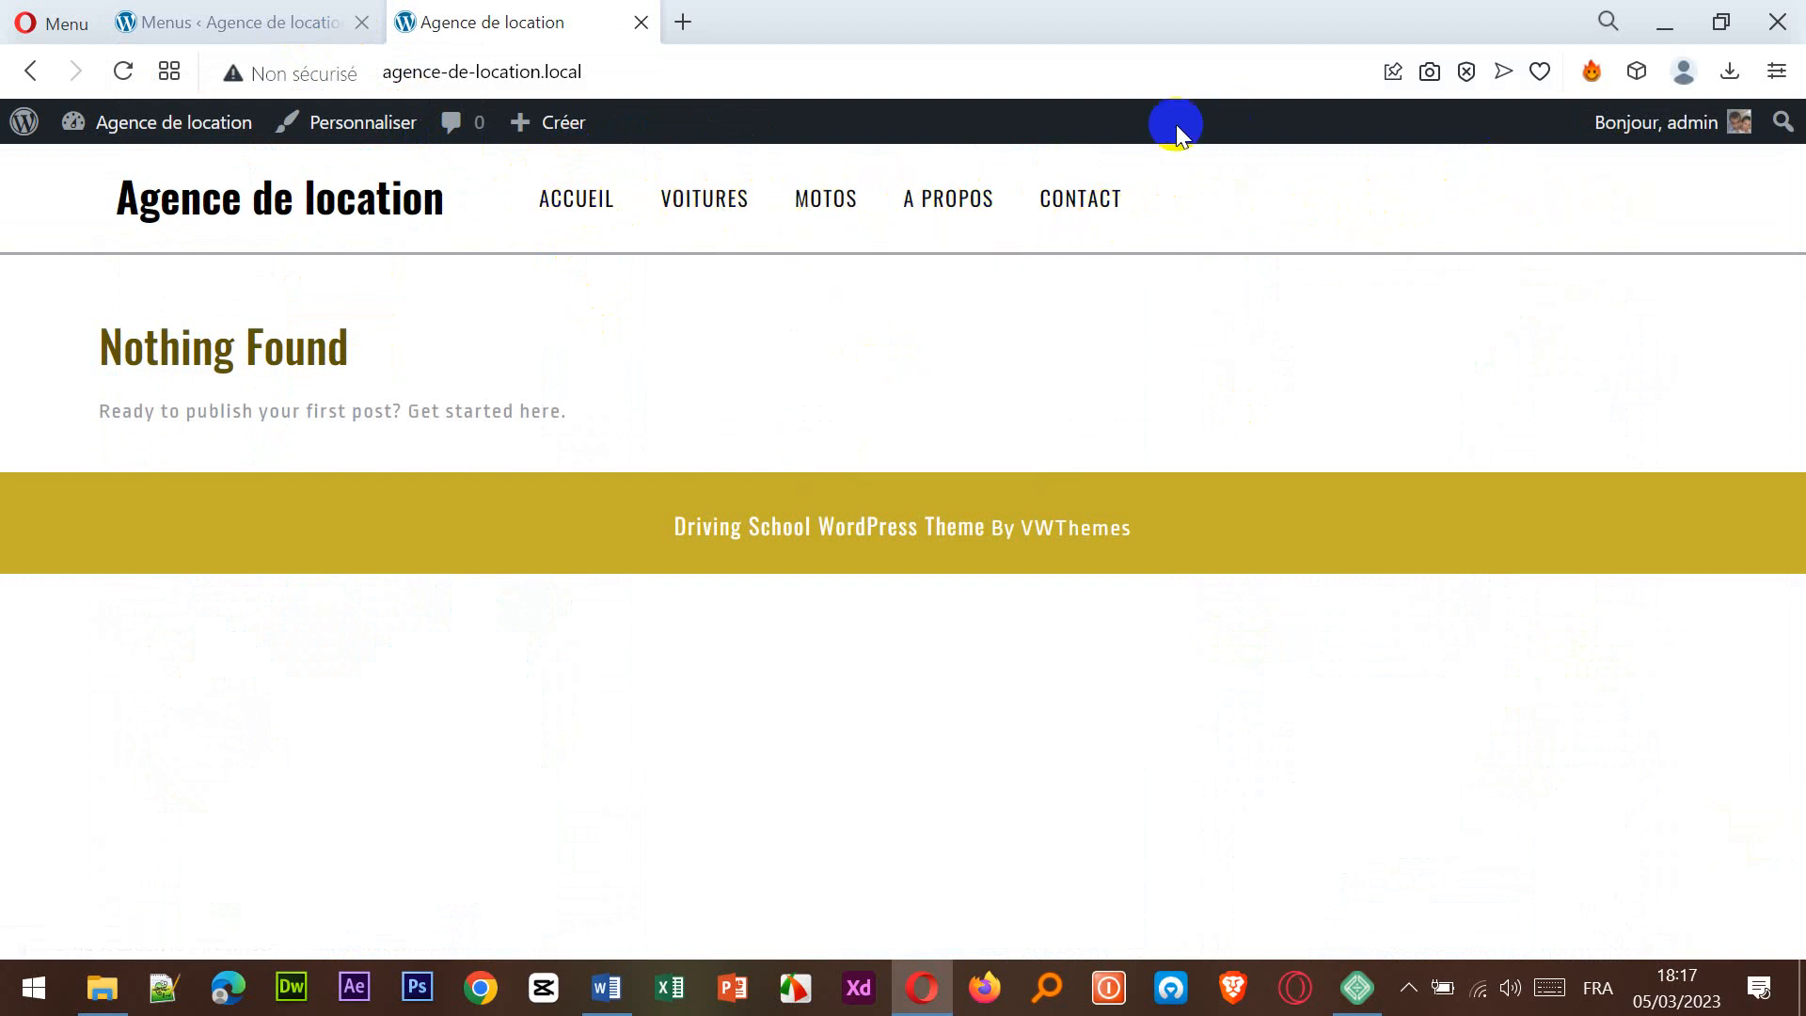
- Return to the site's administration and reveal the options for managing pages
{"action": "left_click", "coordinate": [268, 23]}
{"action": "mouse_move", "coordinate": [99, 372]}
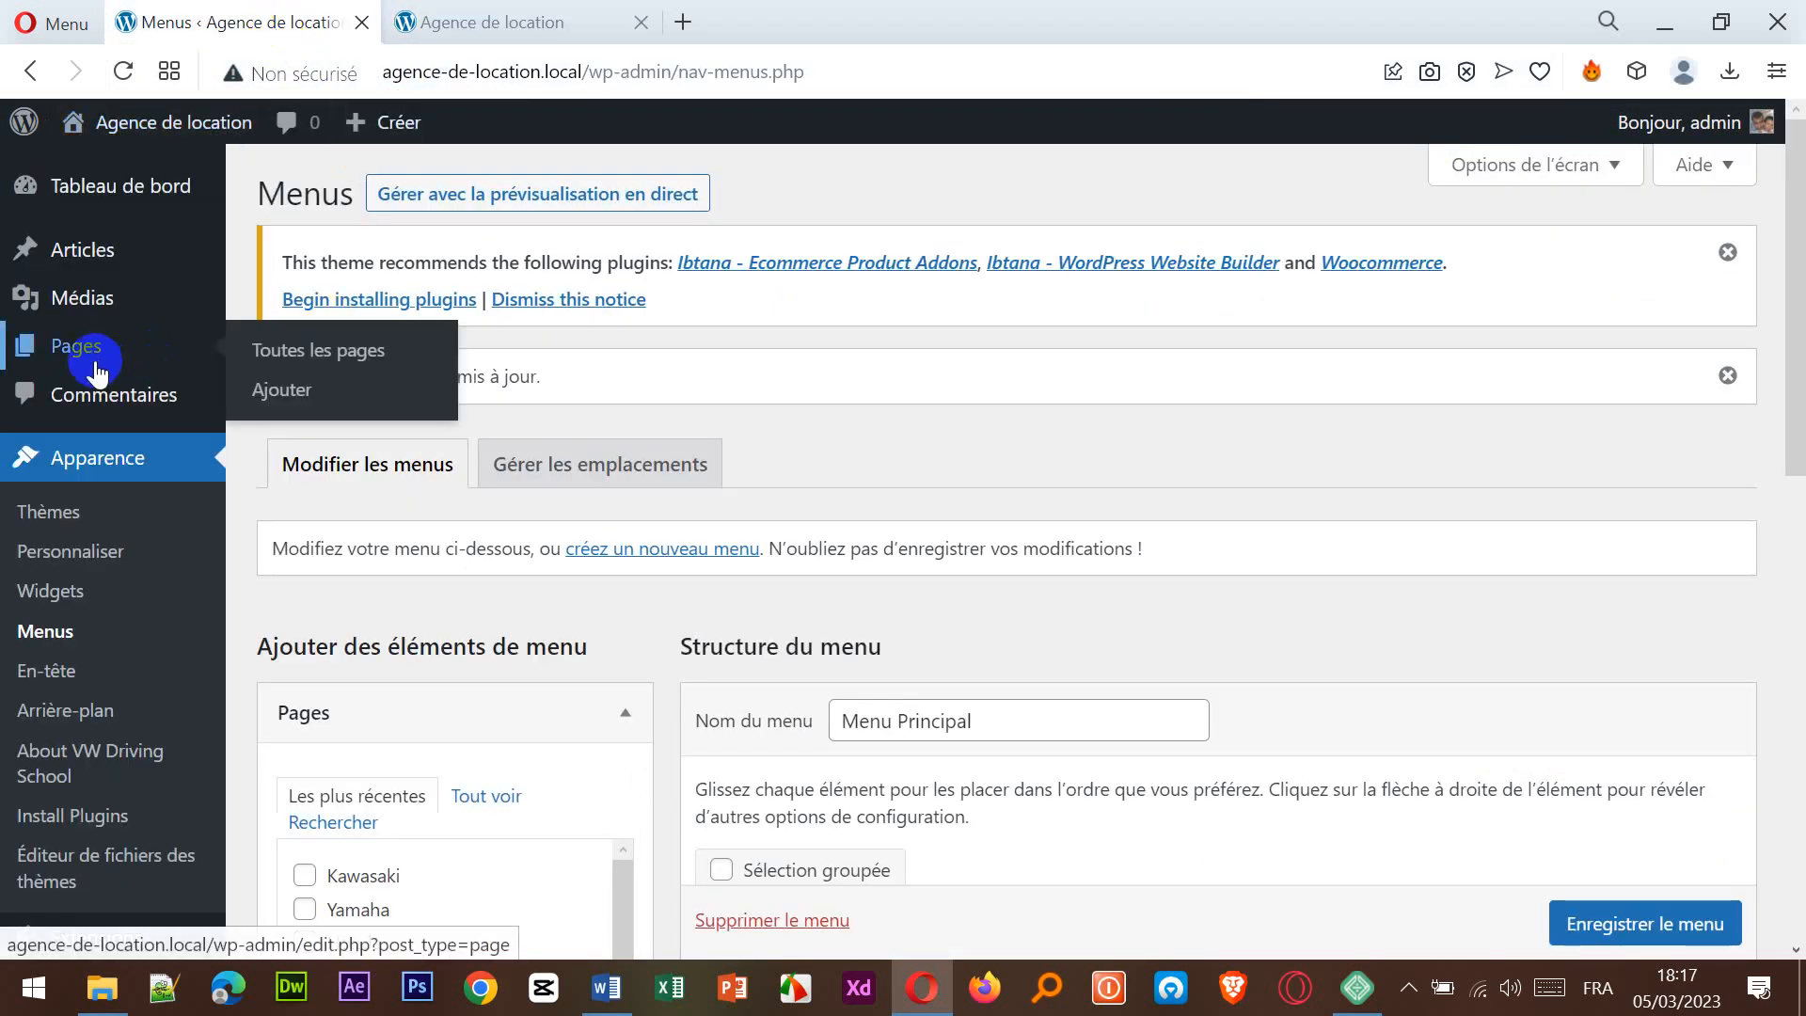